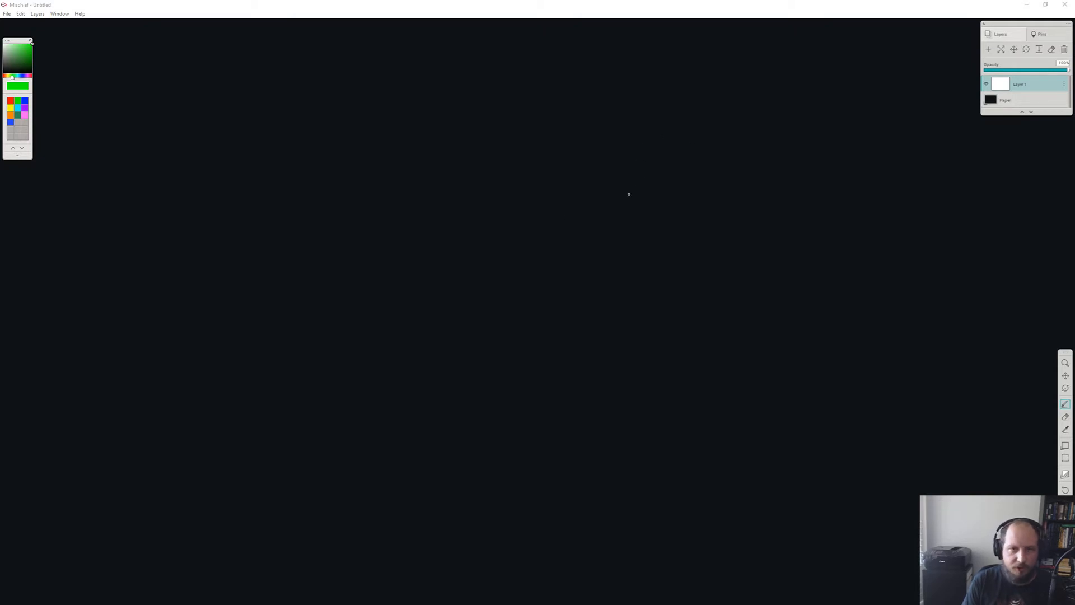
Sketch a round character body as a green circle in the upper middle of the canvas.
mouse_move(634, 150)
mouse_down()
mouse_move(658, 152)
mouse_move(624, 137)
mouse_up()
key(ctrl+z)
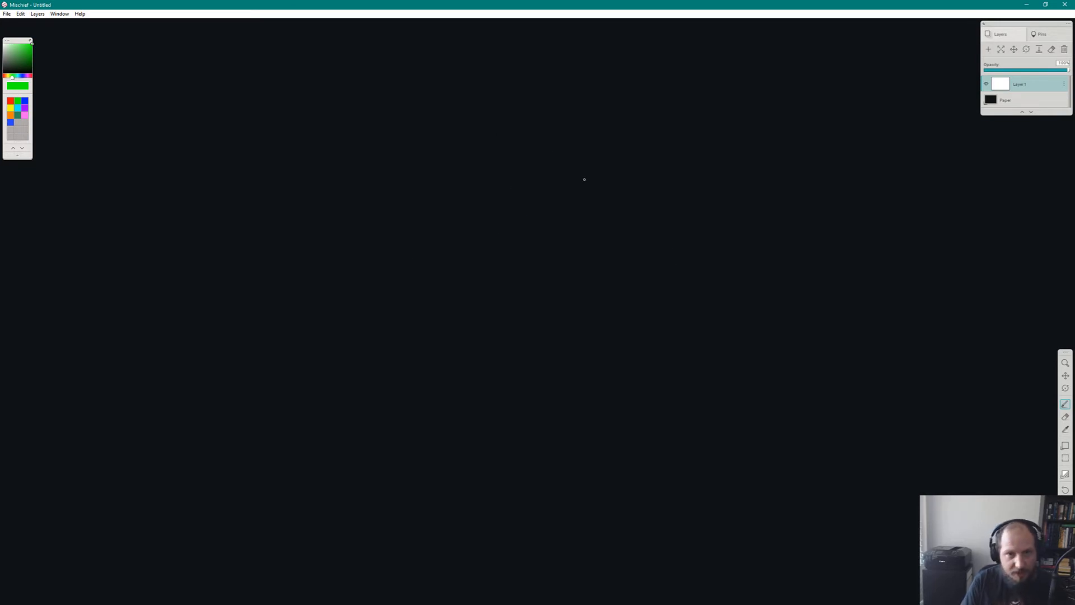
mouse_move(585, 146)
mouse_down()
mouse_move(616, 245)
mouse_move(582, 150)
mouse_move(605, 269)
mouse_move(594, 149)
mouse_up()
key(ctrl+z)
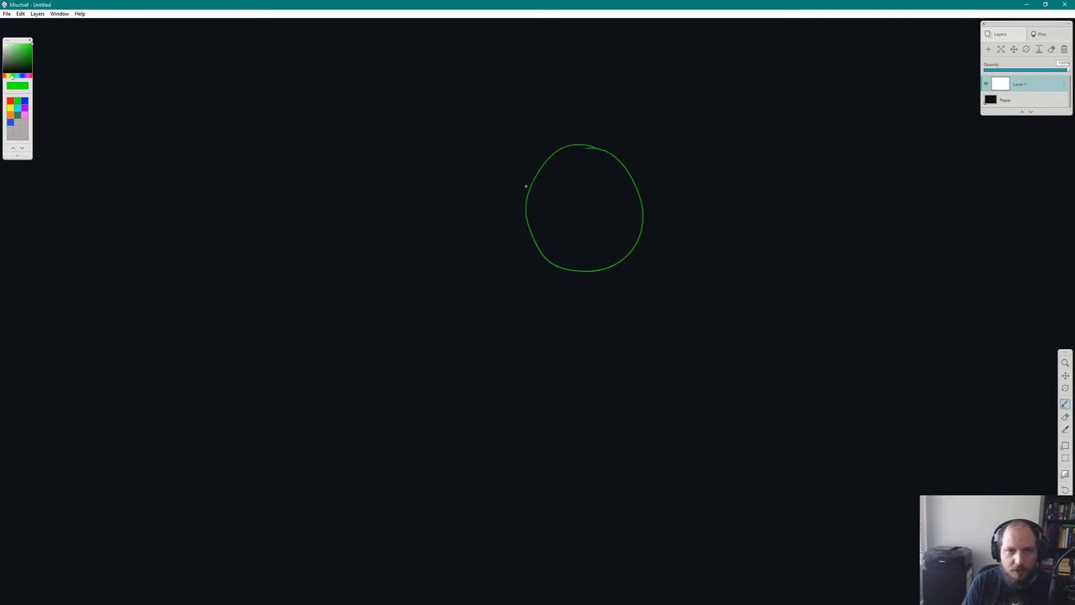
Sketch two bent legs with feet beneath the round body, and add a curved line across the body.
mouse_move(553, 254)
mouse_down()
mouse_move(538, 312)
mouse_move(554, 378)
mouse_move(581, 378)
mouse_move(539, 396)
mouse_move(572, 381)
mouse_up()
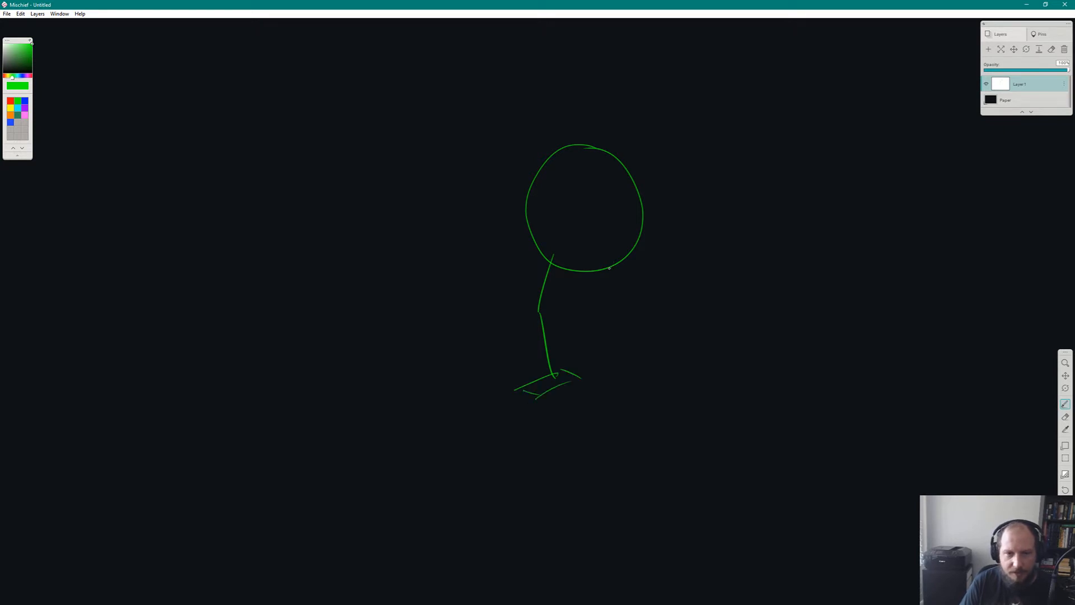
mouse_move(612, 257)
mouse_down()
mouse_move(601, 327)
mouse_move(619, 377)
mouse_move(649, 379)
mouse_up()
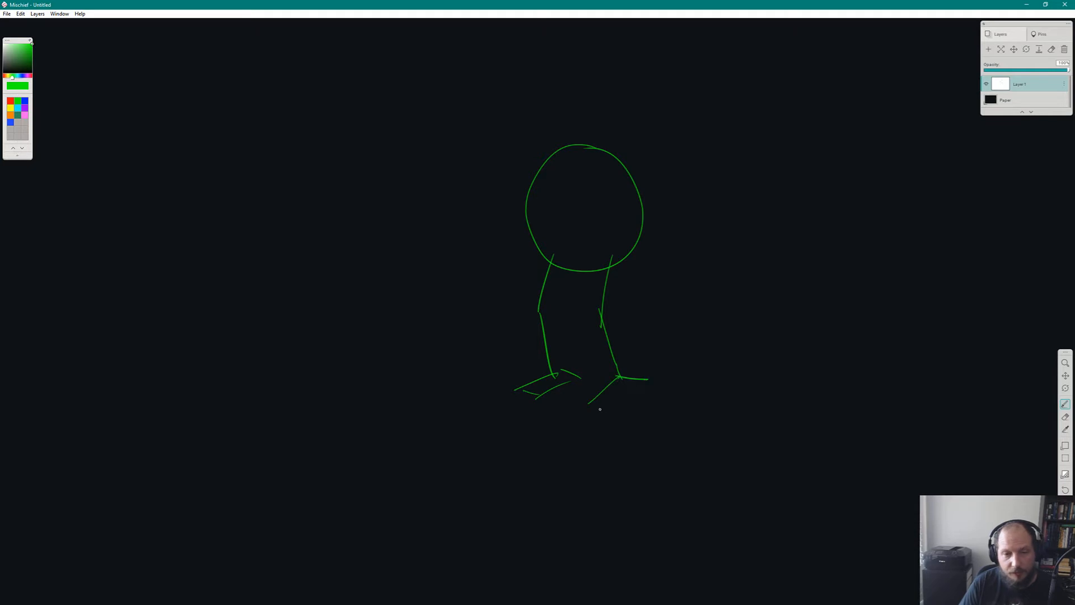
mouse_move(593, 407)
mouse_down()
mouse_move(639, 404)
mouse_move(645, 369)
mouse_up()
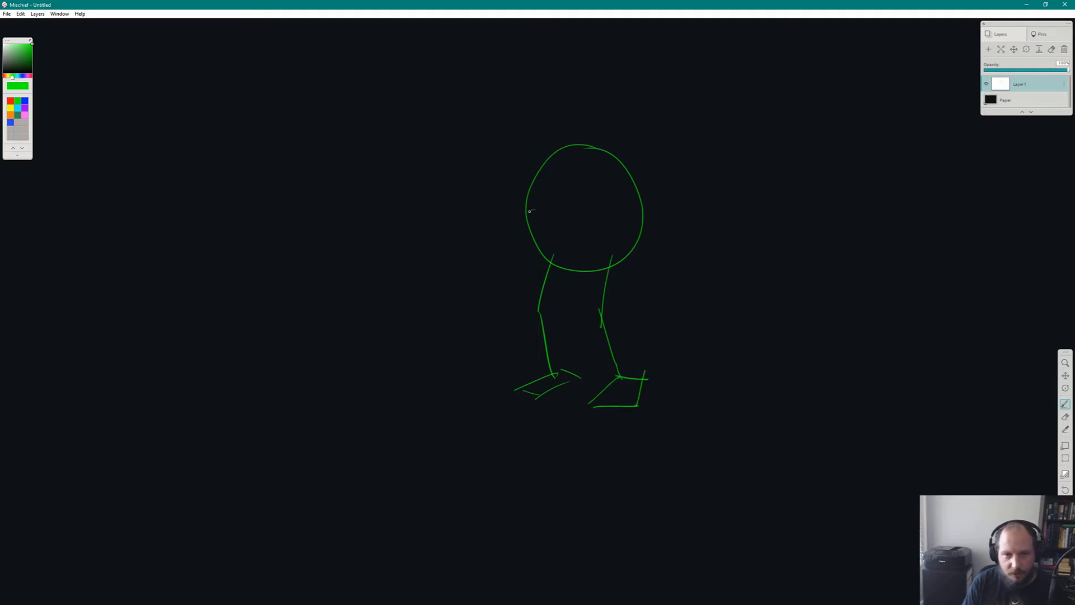
drag(529, 211, 640, 215)
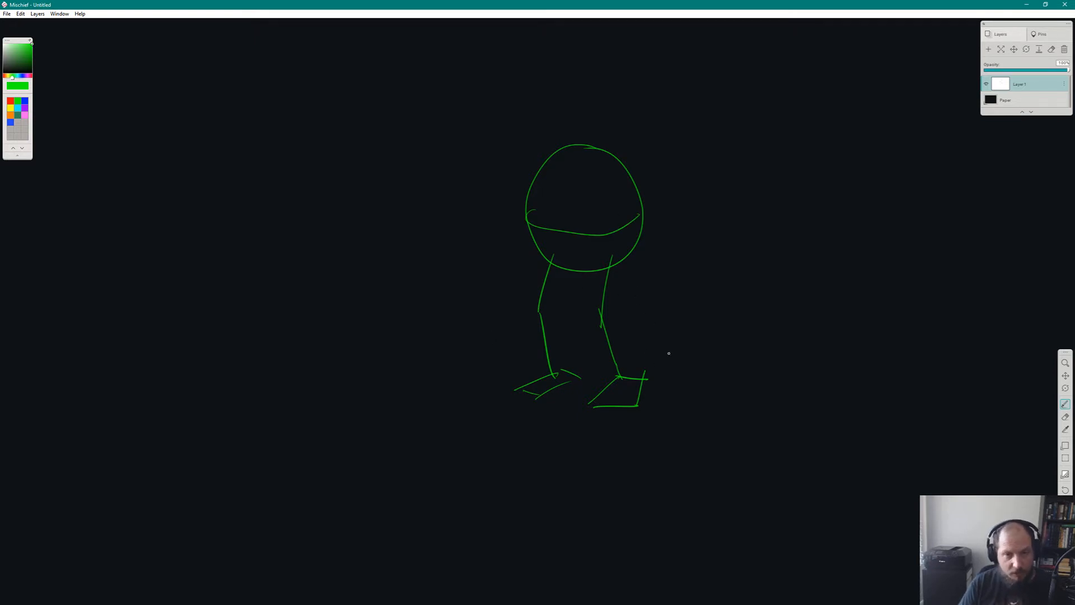
Frame the character's right-hand leg with a tall rectangle and mark the ankle level with a dashed line across it.
mouse_move(672, 307)
middle_down()
mouse_move(475, 312)
mouse_move(379, 300)
middle_up()
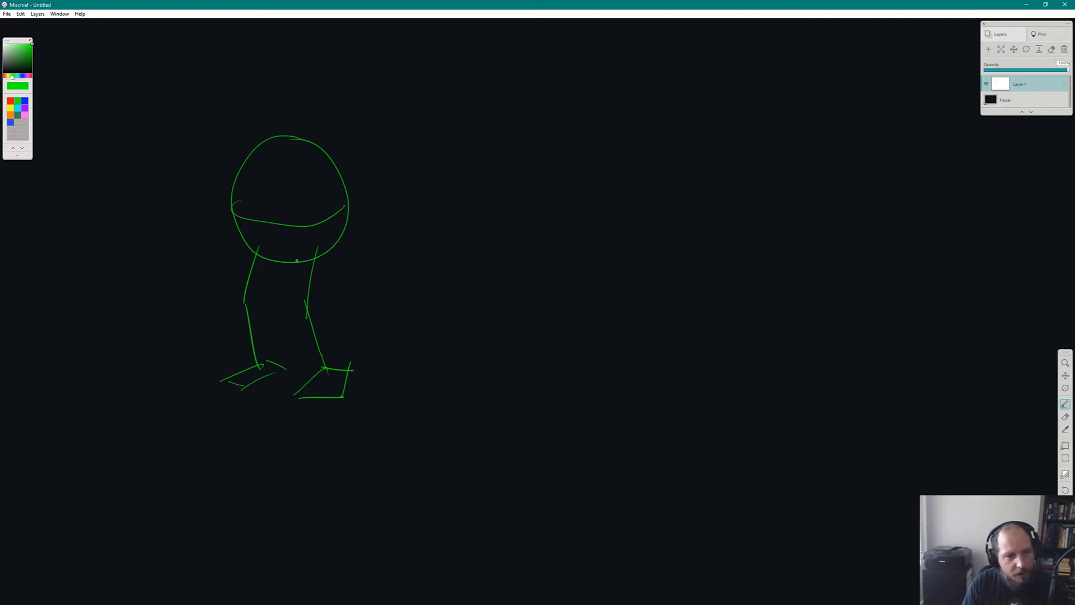
mouse_move(288, 242)
mouse_down()
mouse_move(290, 414)
mouse_move(369, 408)
mouse_up()
mouse_move(293, 242)
mouse_down()
mouse_move(370, 243)
mouse_move(371, 401)
mouse_up()
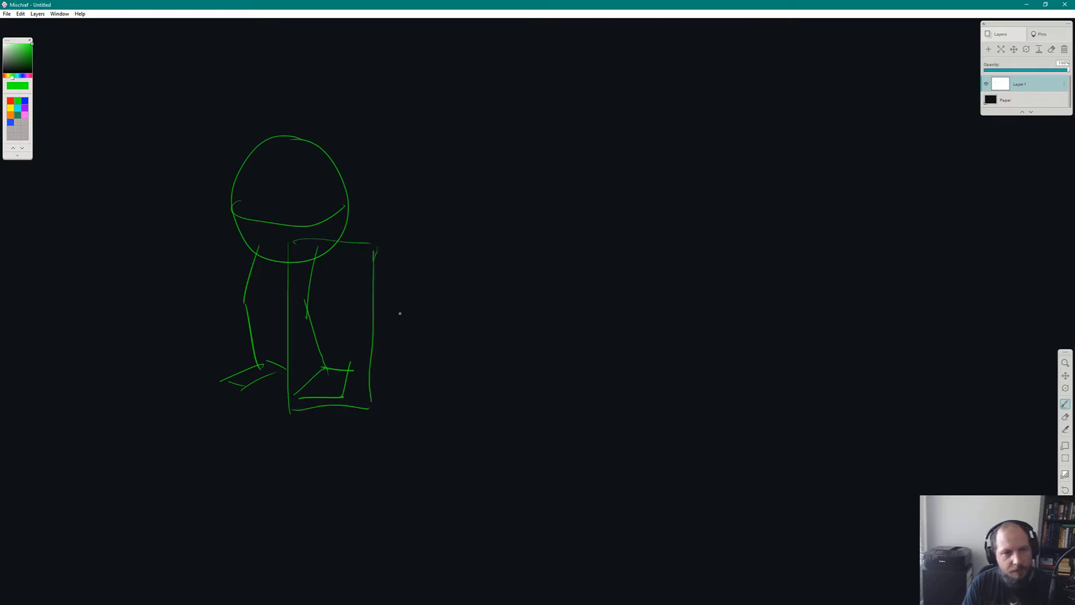
drag(371, 240, 371, 255)
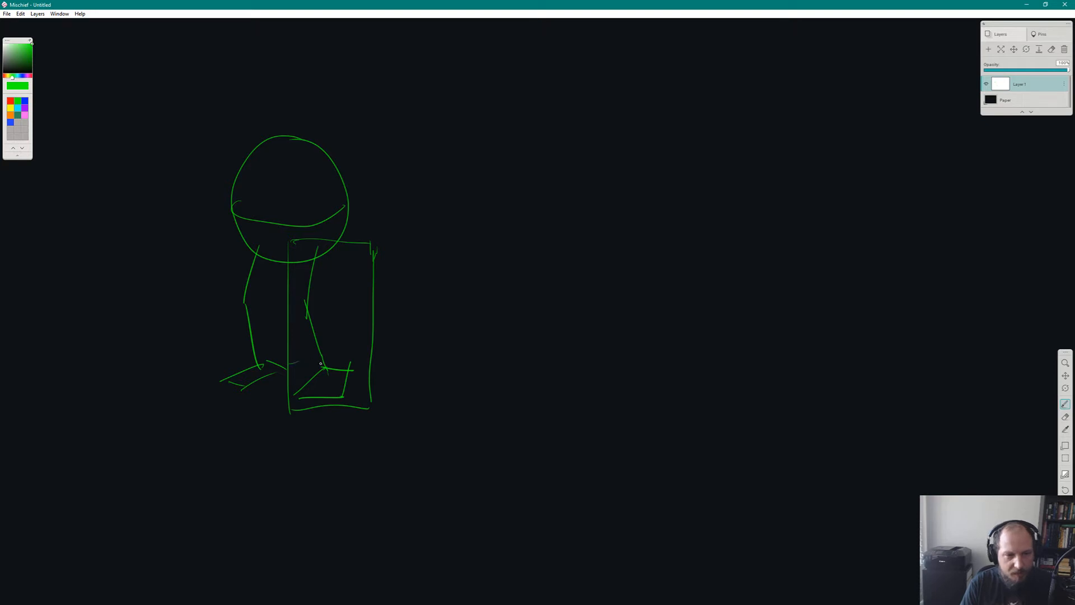
drag(308, 363, 379, 366)
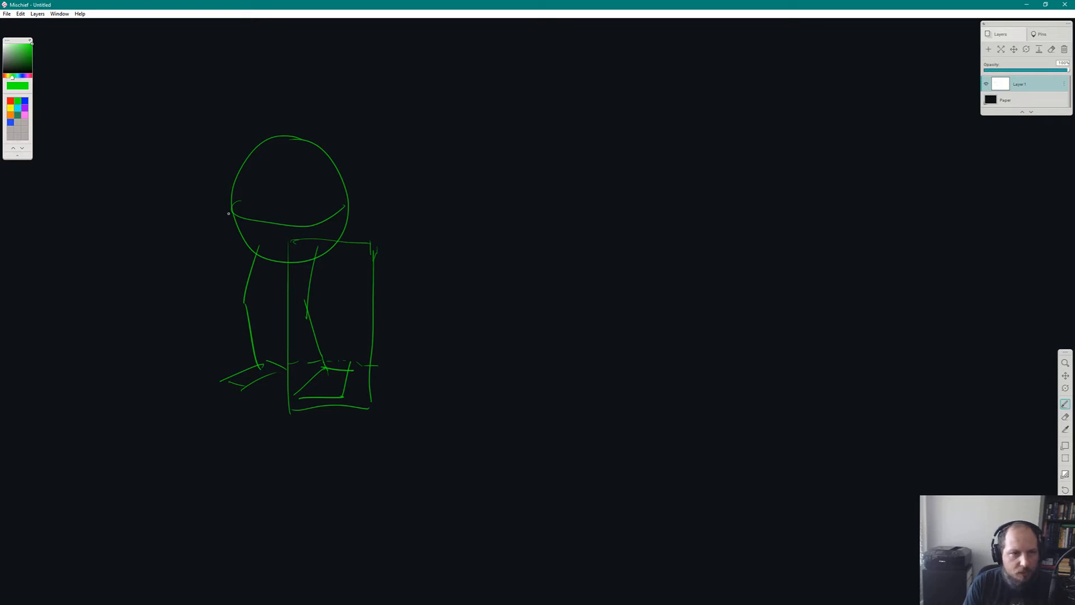
Draw an arrow pointing at the round body and label it "Body".
drag(374, 205, 430, 168)
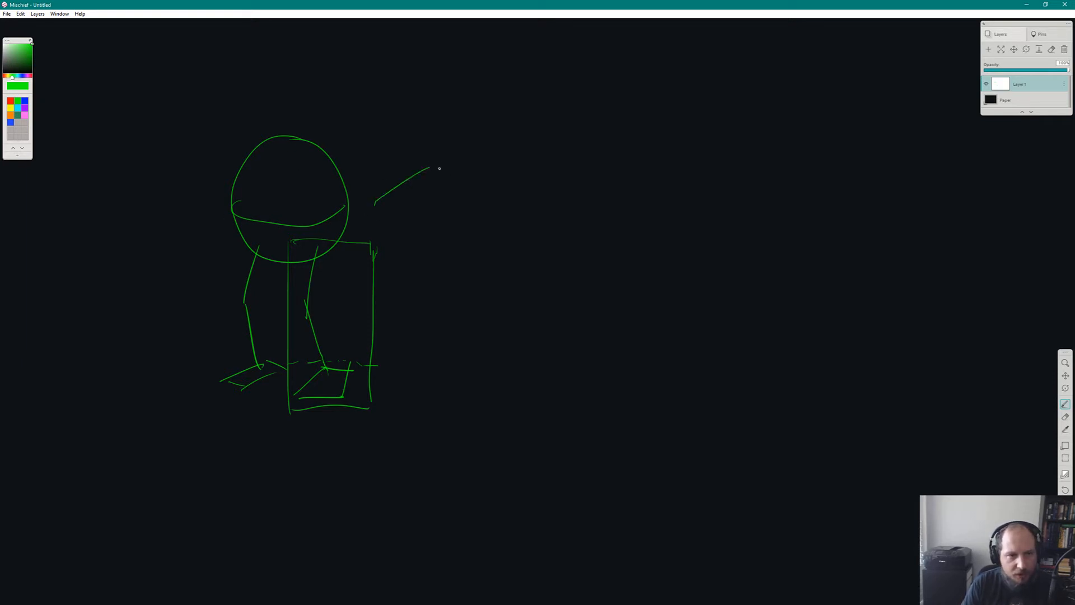
drag(373, 208, 372, 210)
drag(446, 153, 446, 164)
drag(445, 149, 448, 166)
drag(460, 157, 468, 165)
mouse_move(476, 144)
mouse_down()
mouse_move(476, 166)
mouse_move(486, 158)
mouse_up()
drag(487, 156, 486, 169)
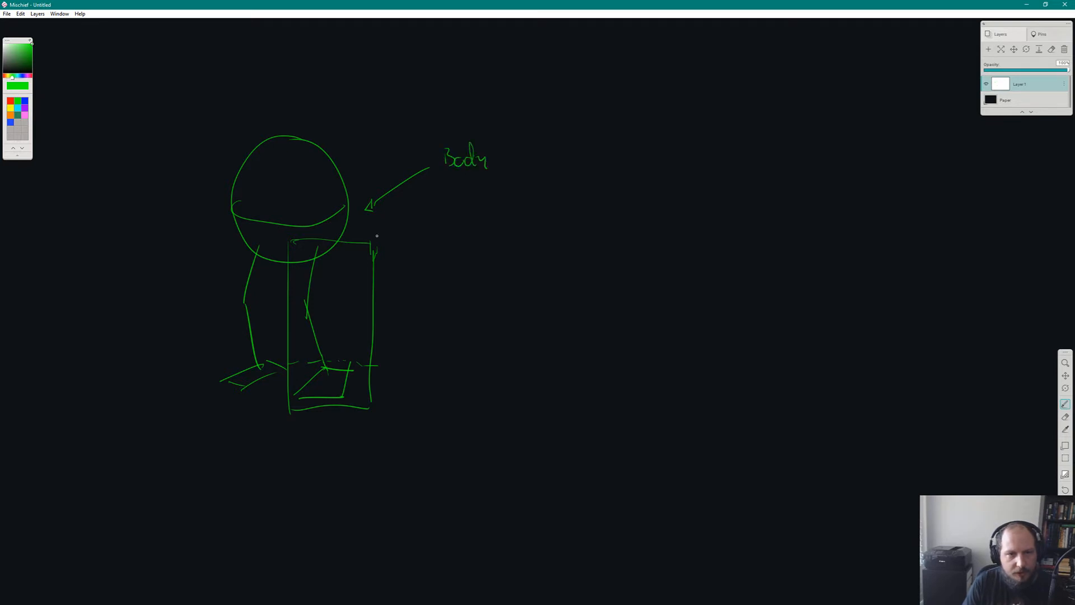
Draw an arrow pointing at the lower end of the framed leg and label it "godnode".
drag(237, 335, 380, 361)
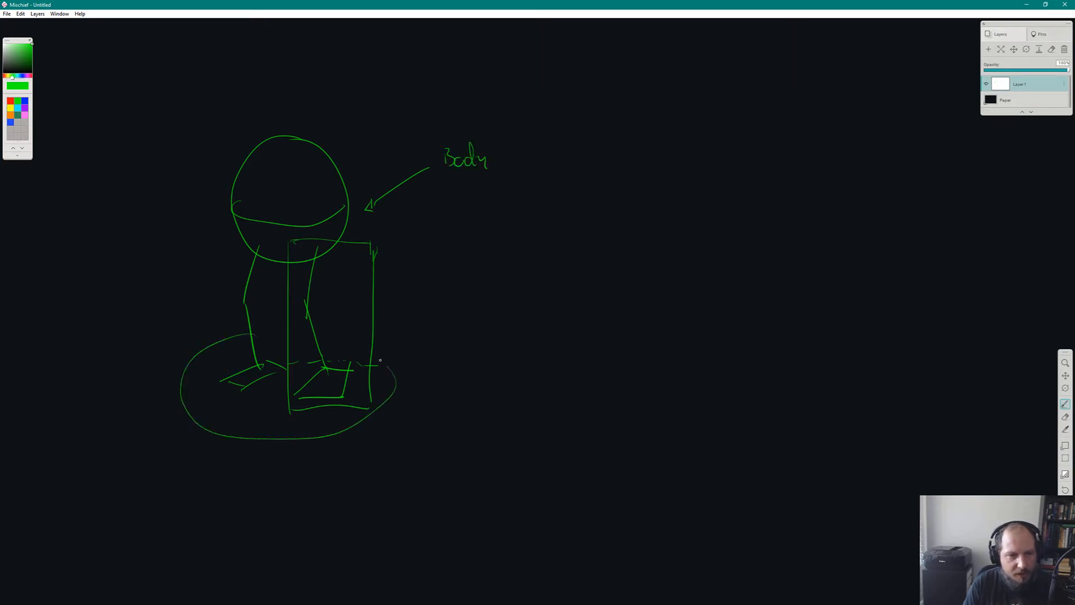
key(ctrl+z)
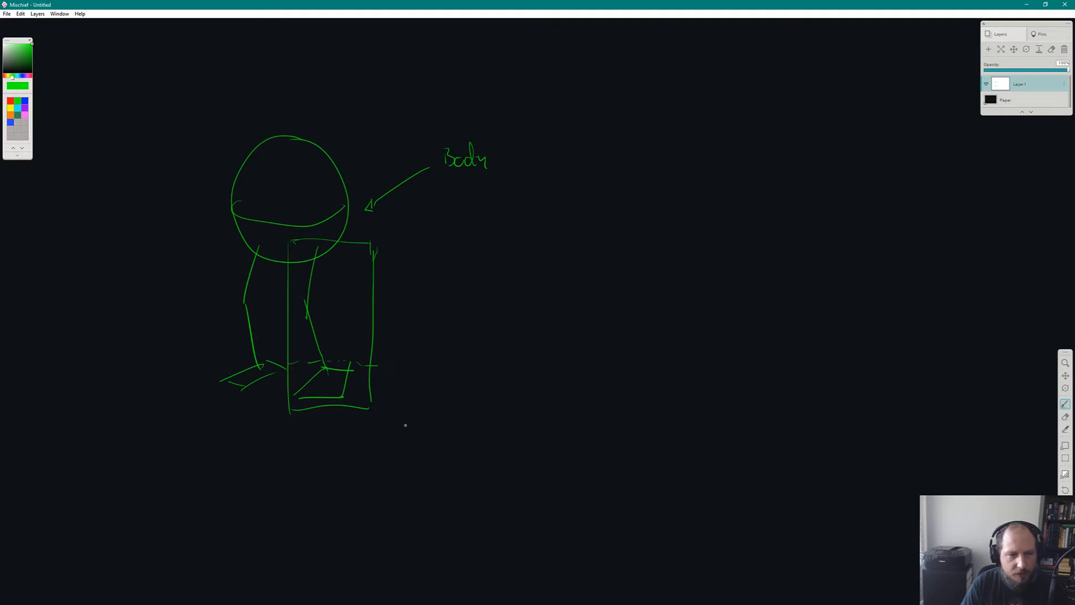
drag(377, 426, 450, 458)
mouse_move(384, 422)
mouse_down()
mouse_move(380, 434)
mouse_move(374, 424)
mouse_up()
mouse_move(473, 453)
mouse_down()
mouse_move(487, 465)
mouse_move(553, 462)
mouse_up()
mouse_move(555, 431)
mouse_down()
mouse_move(559, 464)
mouse_move(581, 458)
mouse_up()
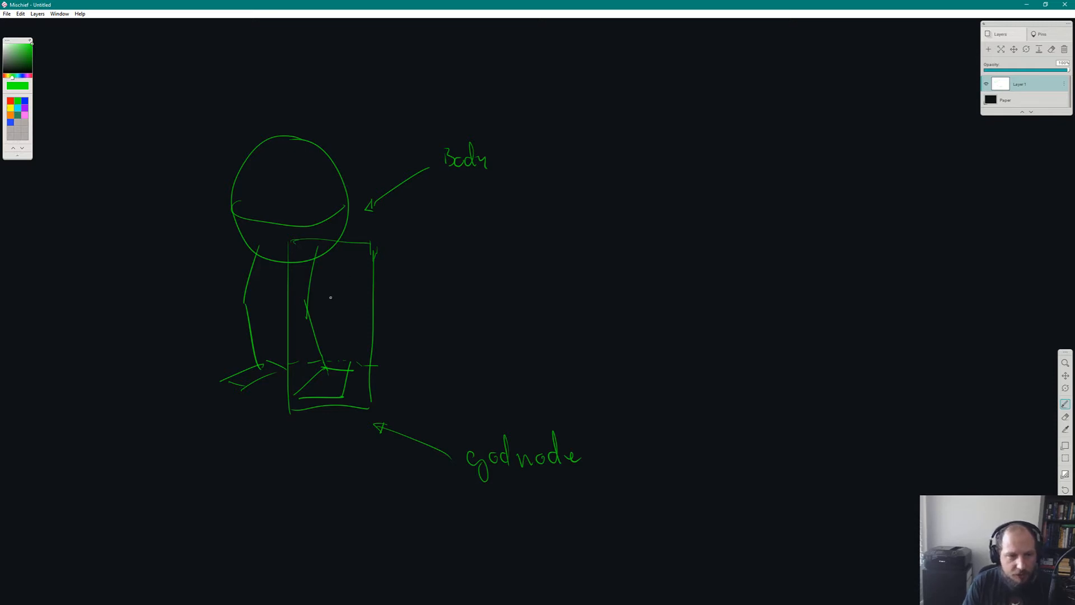
Label the framed leg "leg" with an arrow, and branch a line from that label to the word "control".
mouse_move(476, 263)
mouse_down()
mouse_move(381, 306)
mouse_move(402, 305)
mouse_up()
mouse_move(491, 244)
mouse_down()
mouse_move(511, 272)
mouse_move(532, 276)
mouse_up()
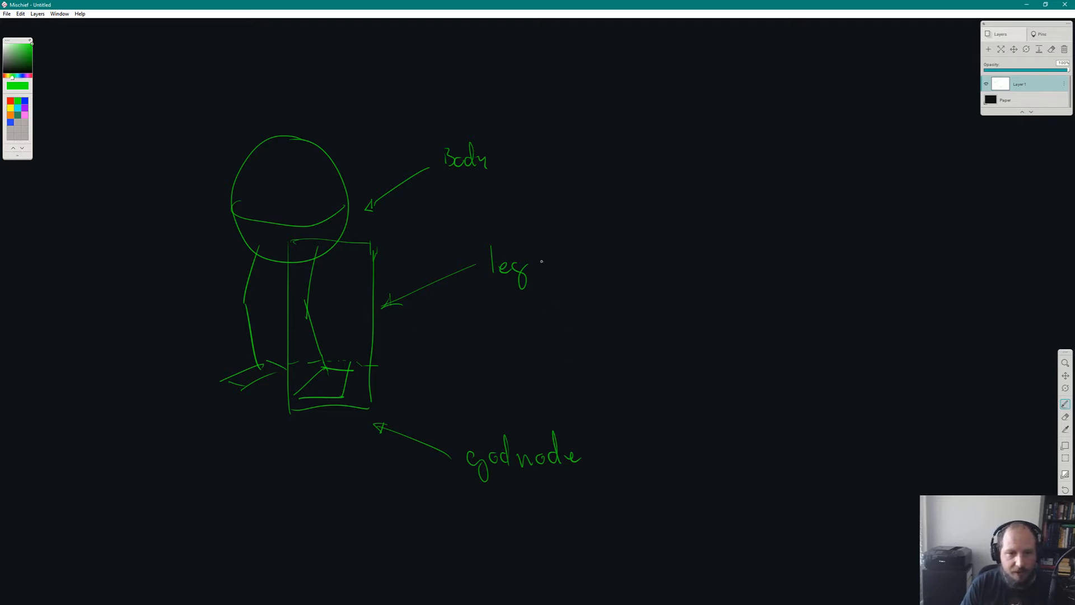
drag(622, 280, 480, 334)
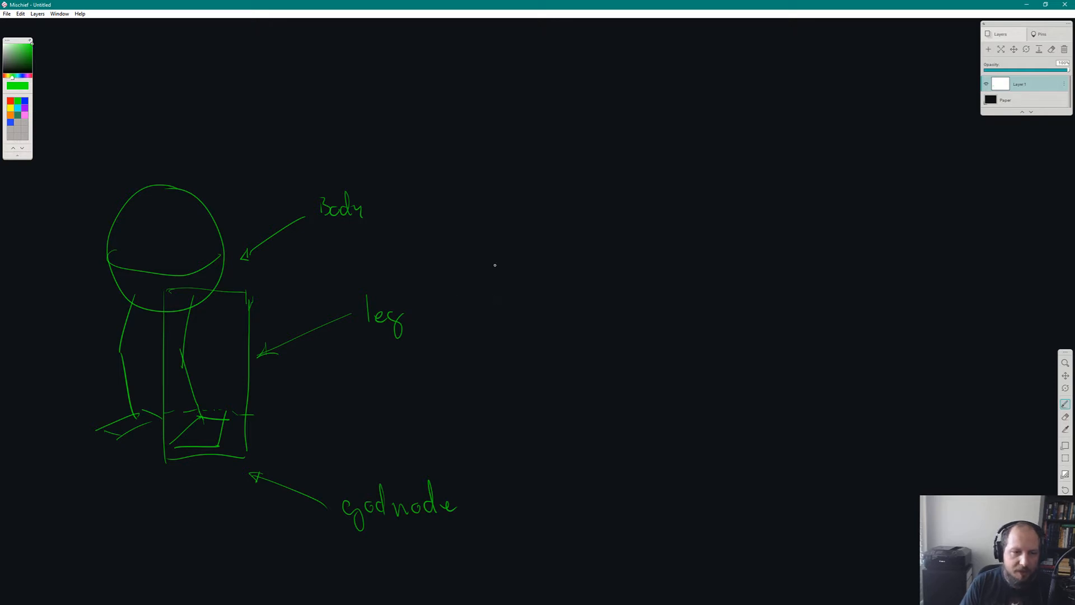
drag(435, 299, 500, 256)
drag(507, 246, 536, 257)
drag(528, 240, 569, 255)
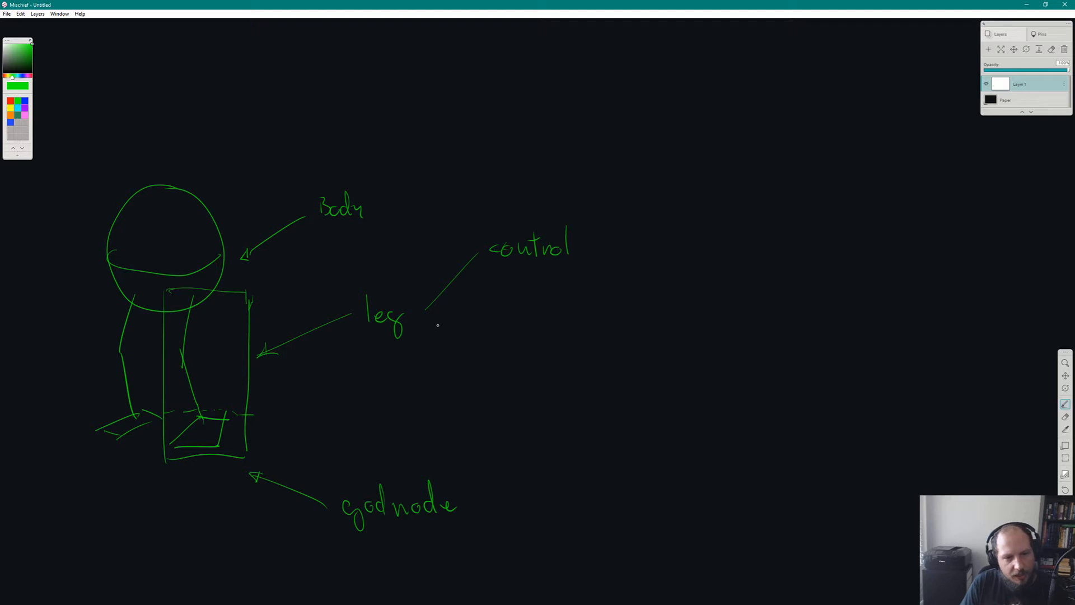
Add "guide" and "settings" branches to the "leg" label, with arrowheads on all three branches pointing towards it.
mouse_move(432, 326)
mouse_down()
mouse_move(487, 309)
mouse_move(520, 330)
mouse_move(559, 293)
mouse_move(559, 316)
mouse_up()
drag(565, 312, 578, 314)
drag(449, 346, 507, 382)
drag(522, 375, 532, 381)
drag(534, 344, 543, 382)
drag(538, 364, 578, 398)
drag(599, 364, 592, 381)
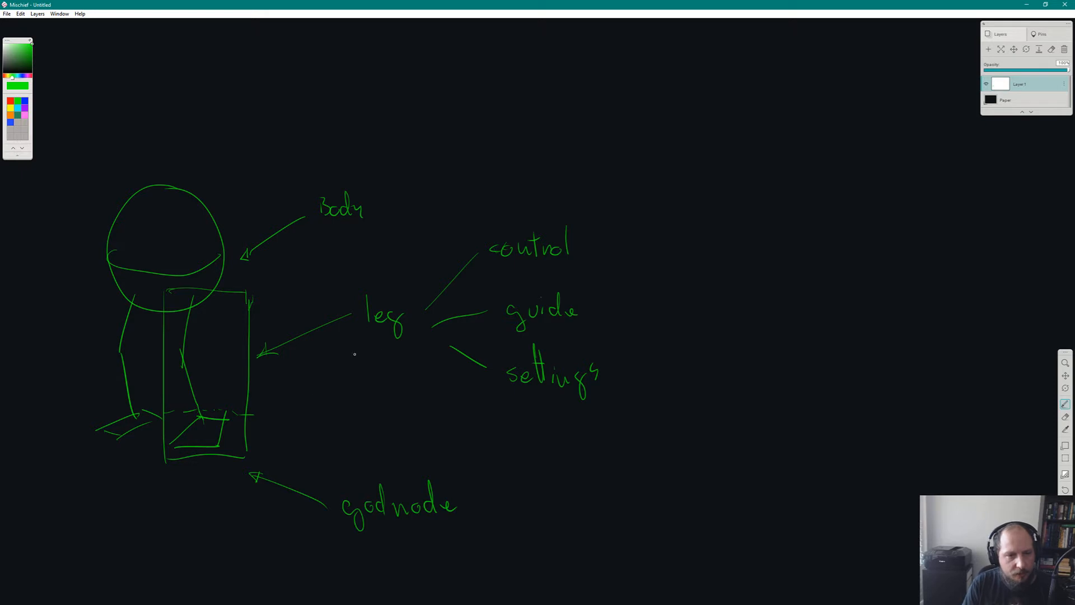
drag(435, 318, 451, 344)
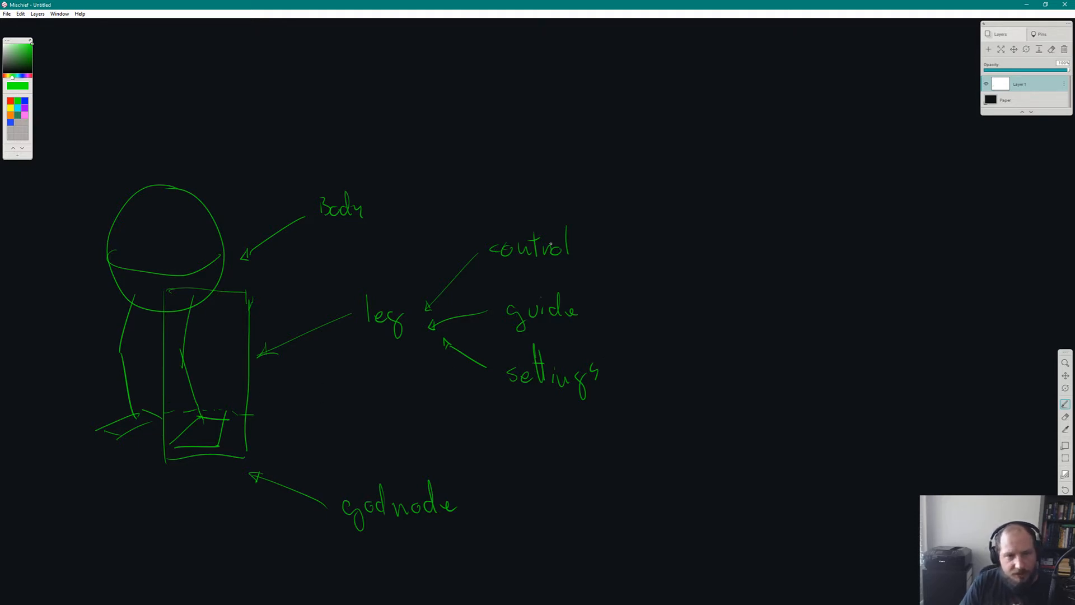
Branch two lines from "control" and label them "IK" and "FK".
mouse_move(549, 375)
middle_down()
mouse_move(483, 376)
mouse_move(500, 377)
middle_up()
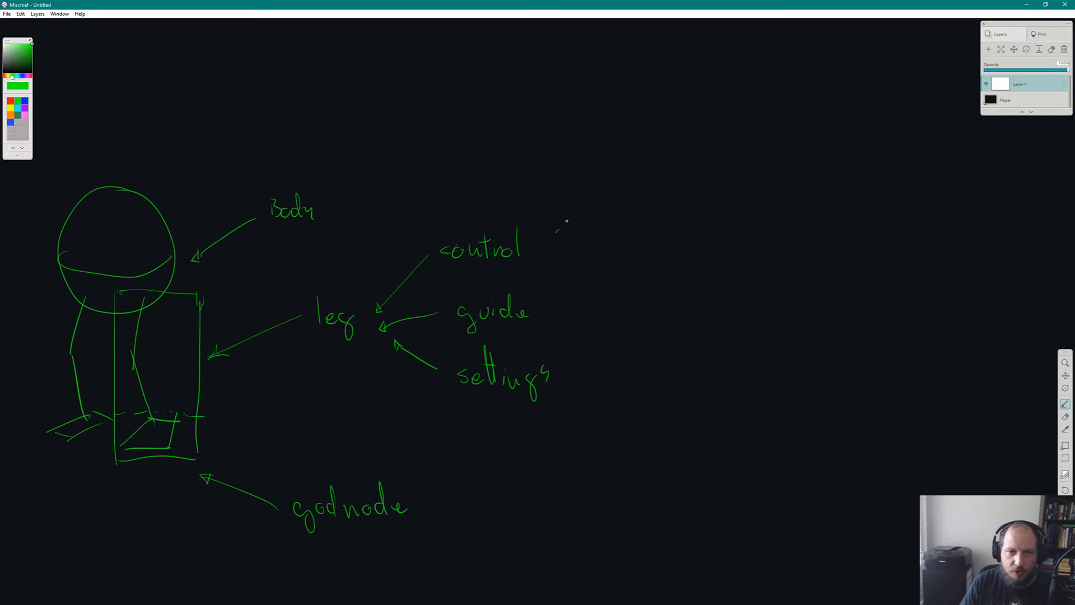
drag(567, 221, 586, 202)
mouse_move(622, 172)
mouse_down()
mouse_move(623, 186)
mouse_move(641, 187)
mouse_up()
drag(562, 248, 643, 239)
mouse_move(649, 219)
mouse_down()
mouse_move(644, 229)
mouse_move(658, 235)
mouse_up()
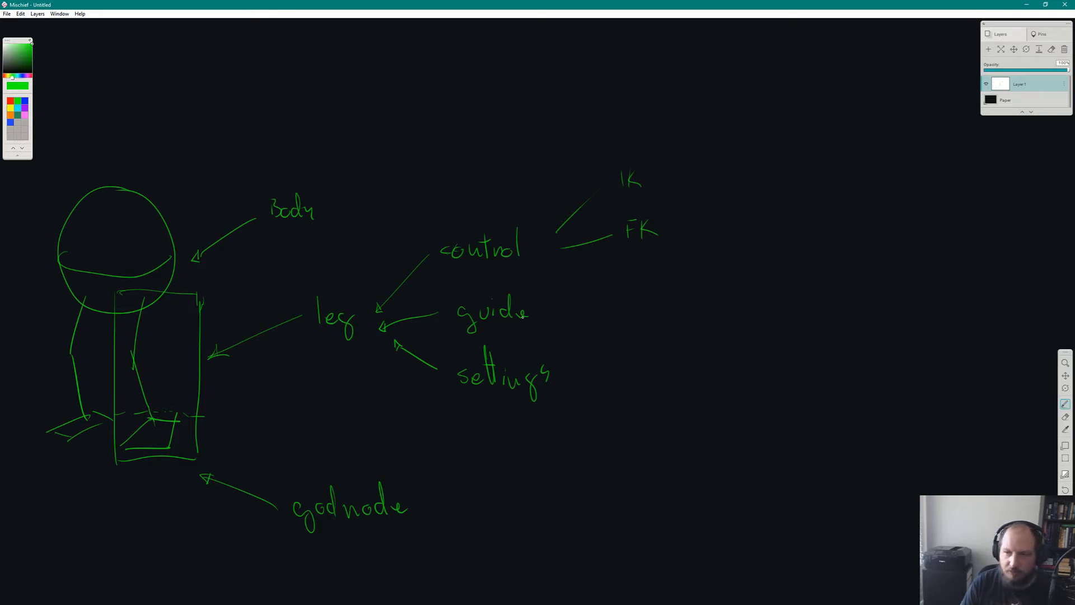
Mark the hip, knee and ankle joints on the framed leg with small strokes.
drag(141, 297, 148, 302)
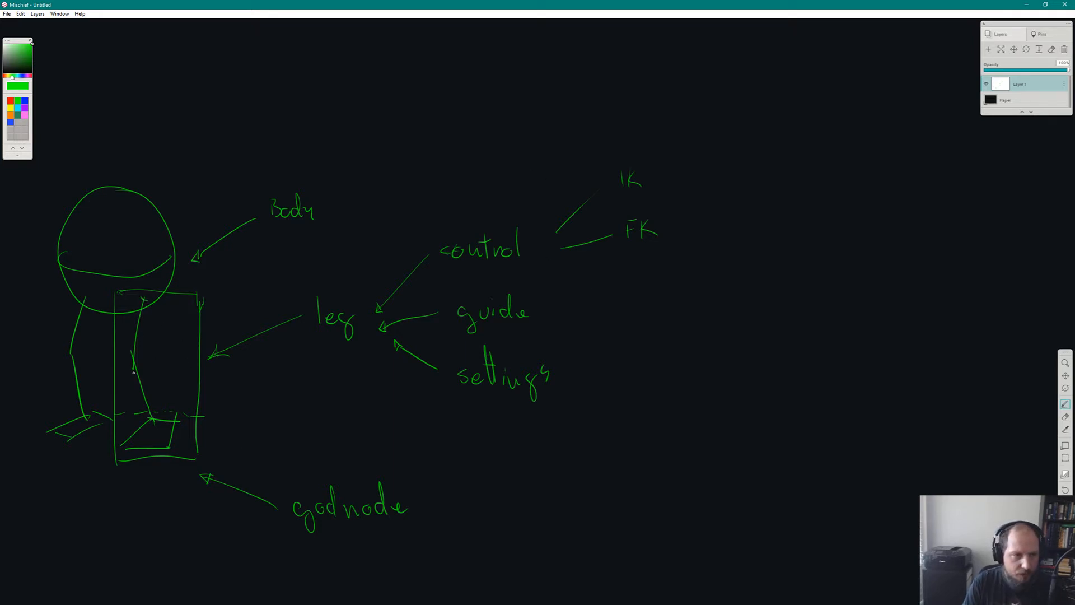
drag(129, 357, 140, 364)
drag(159, 421, 152, 427)
Draw an arrow from "FK" to a new leg joint chain, with small triangles marking its hip, knee, ankle and ball joints.
key(space)
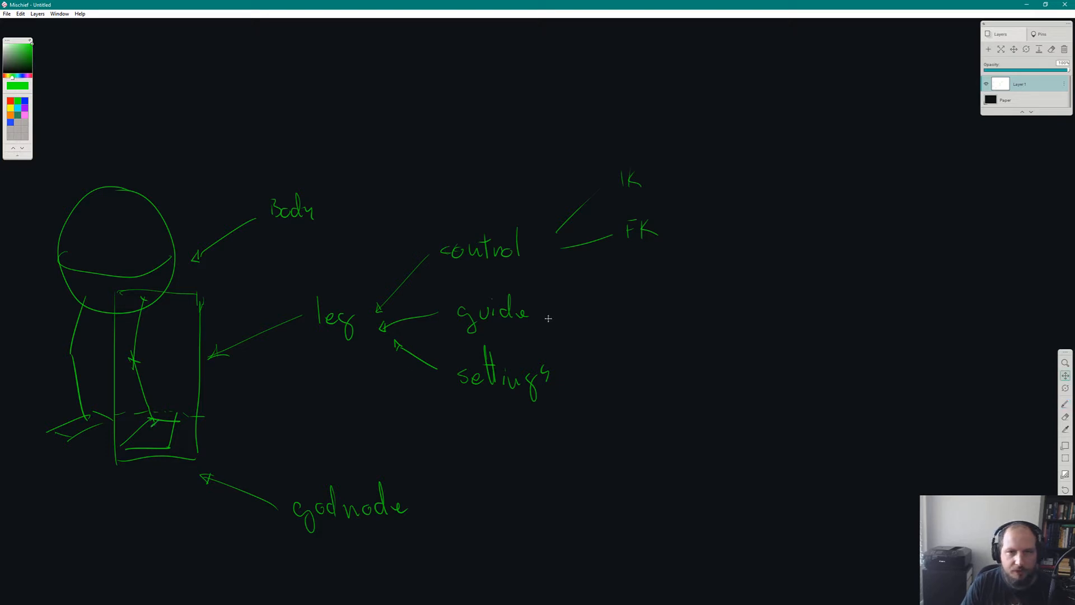
drag(549, 280, 512, 291)
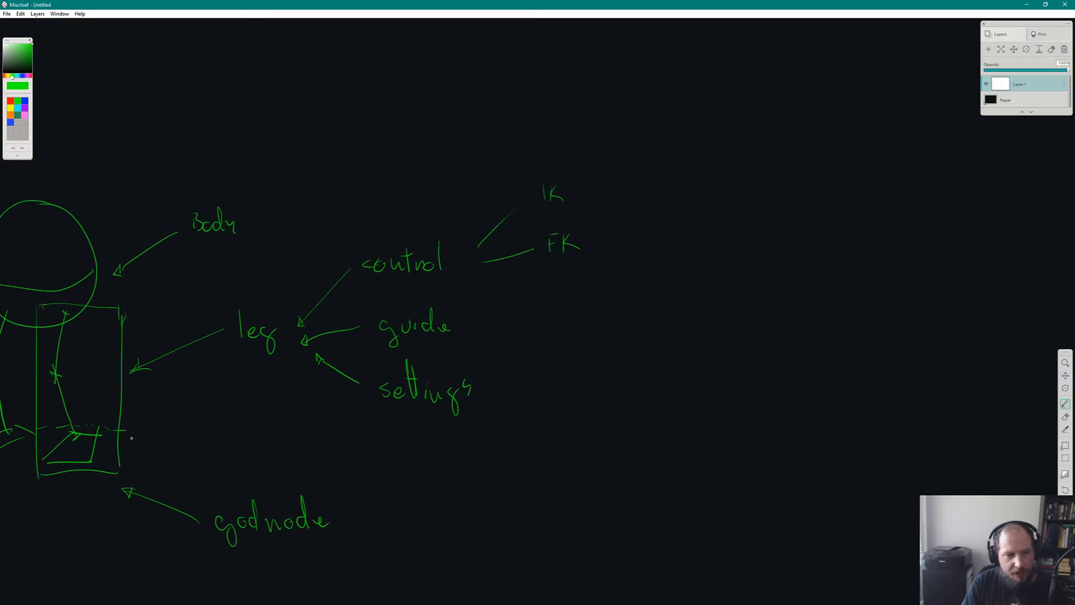
mouse_move(615, 242)
mouse_down()
mouse_move(654, 242)
mouse_move(642, 295)
mouse_up()
key(space)
mouse_move(704, 202)
mouse_down()
mouse_move(672, 255)
mouse_move(696, 302)
mouse_move(680, 329)
mouse_move(651, 327)
mouse_move(678, 331)
mouse_up()
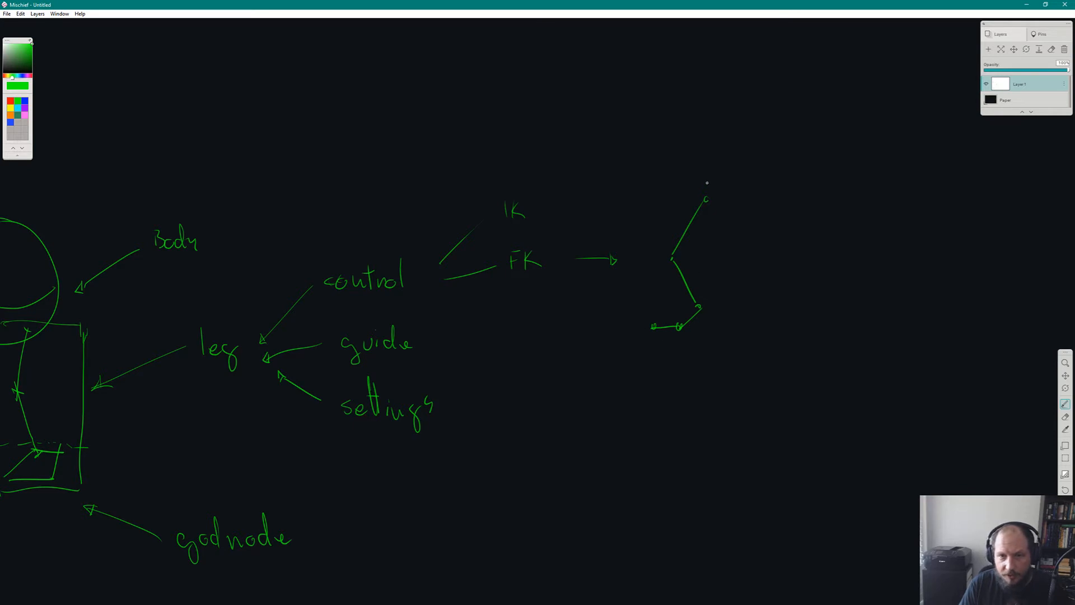
drag(703, 196, 708, 206)
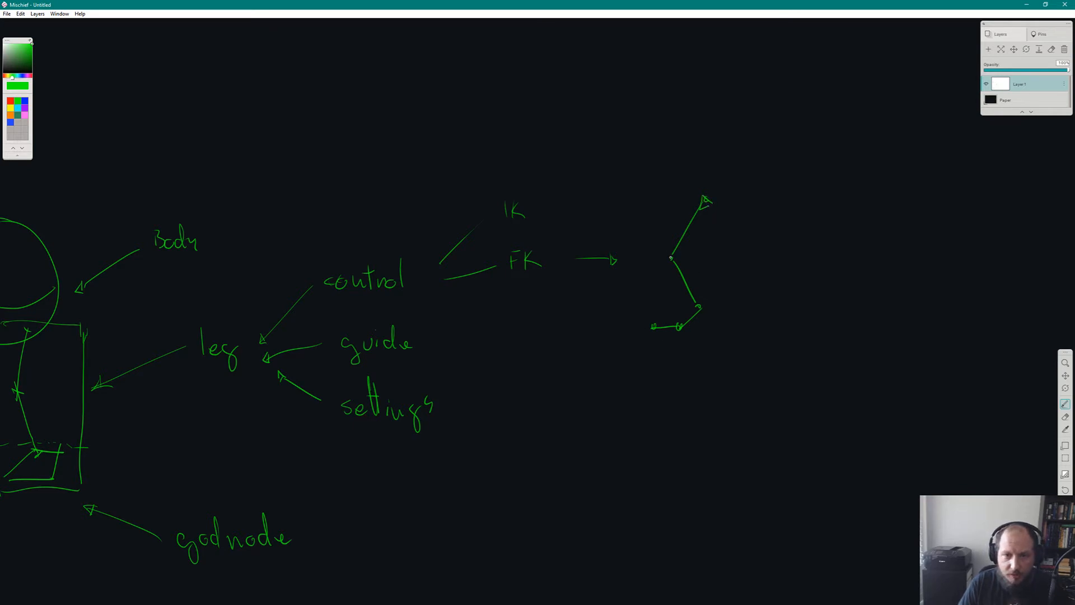
drag(669, 262, 676, 259)
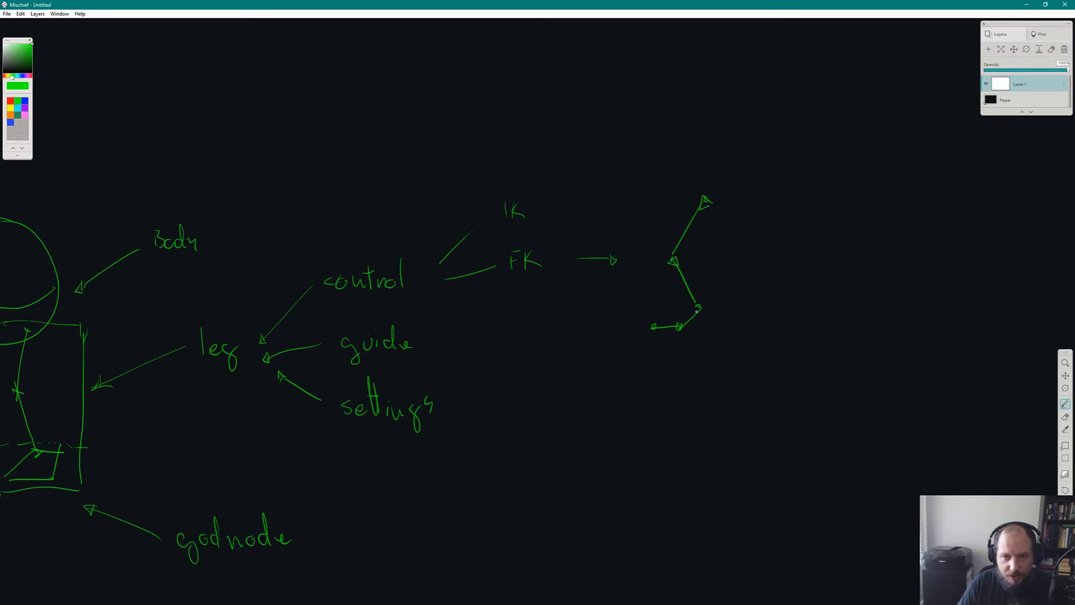
drag(696, 311, 695, 315)
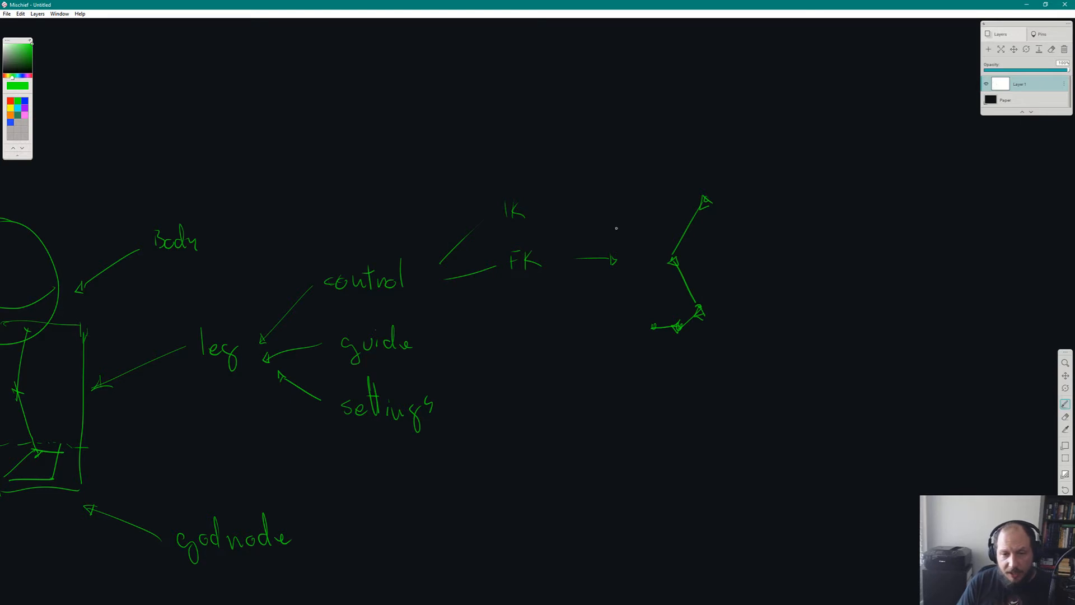
Draw a long diagonal line rising from "IK" into the empty area above the FK leg chain.
drag(599, 228, 569, 291)
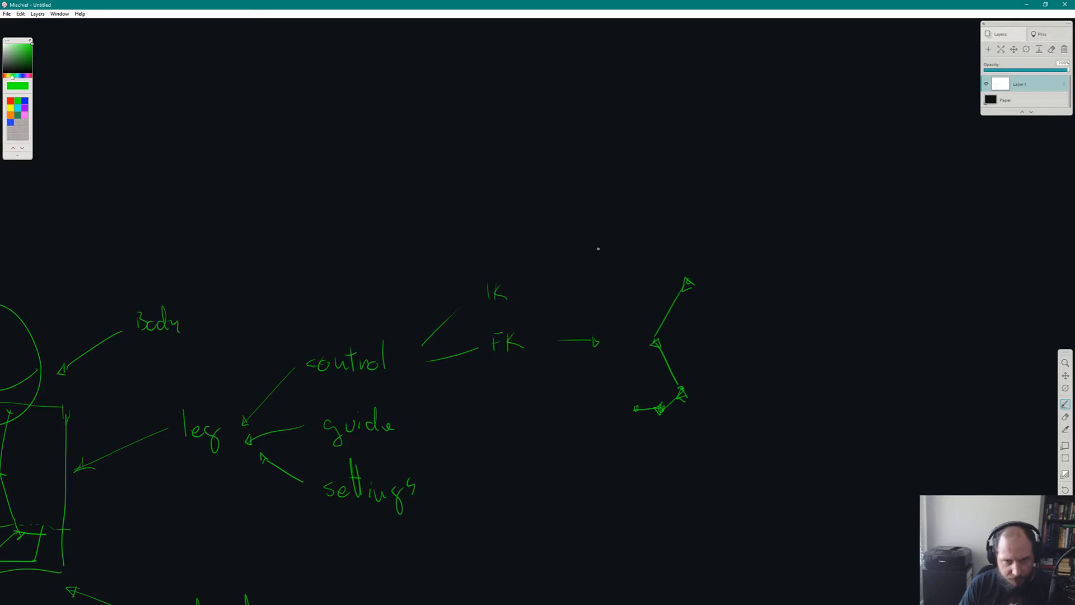
drag(598, 249, 569, 277)
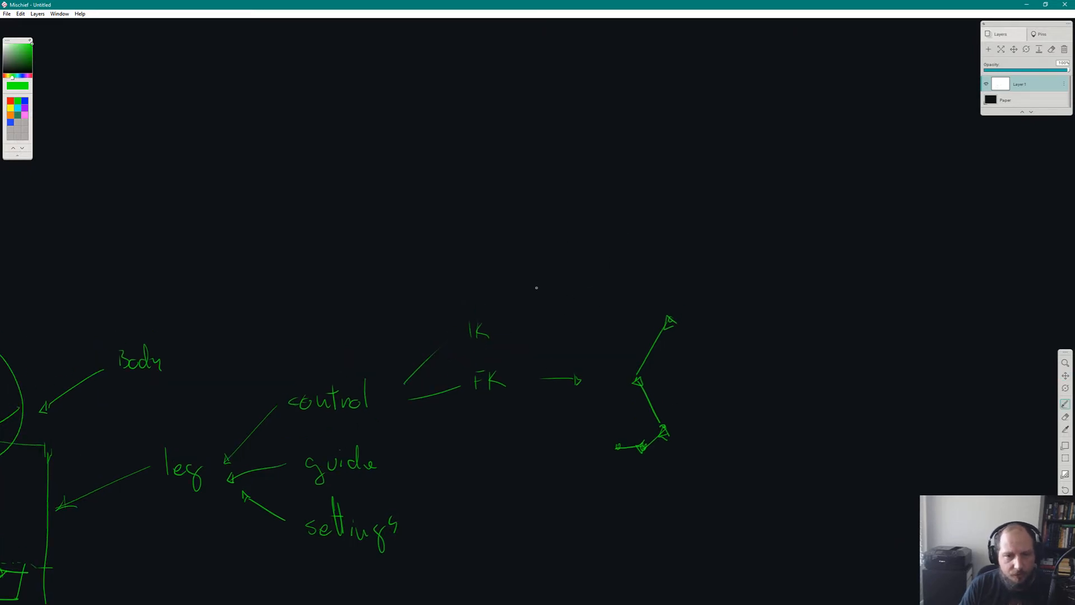
drag(511, 319, 581, 221)
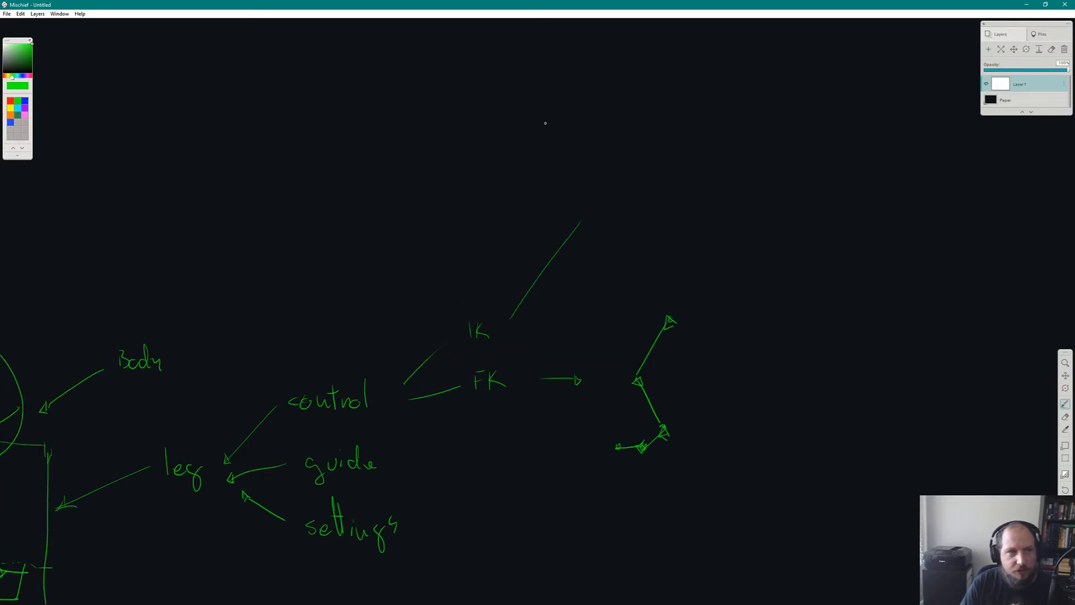
Try a three-joint leg chain in blue beside the end of the IK line, undo it, and switch the brush colour to cyan.
click(25, 102)
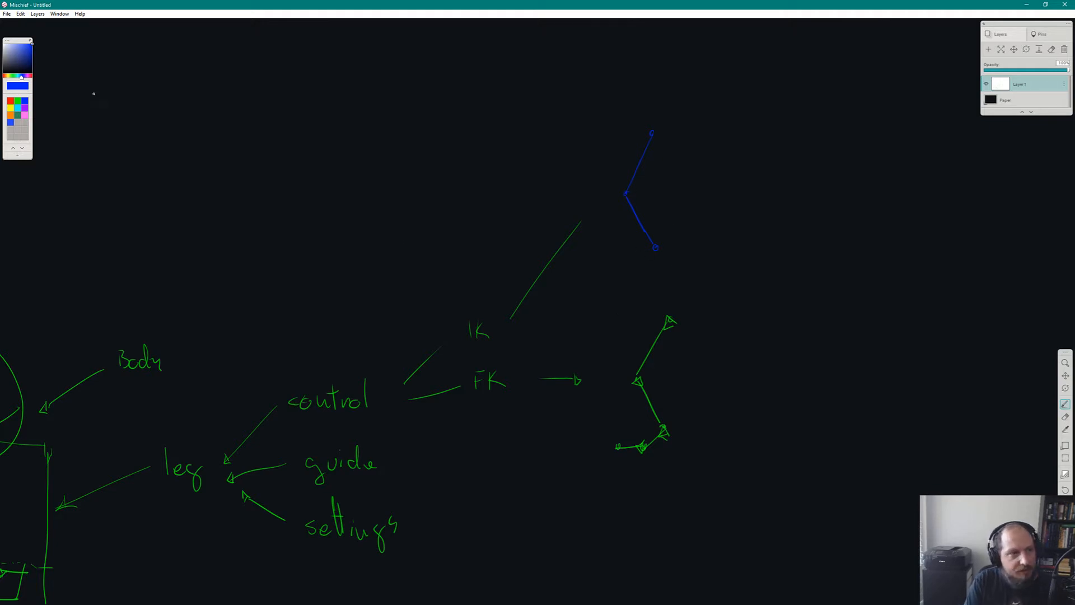
click(18, 109)
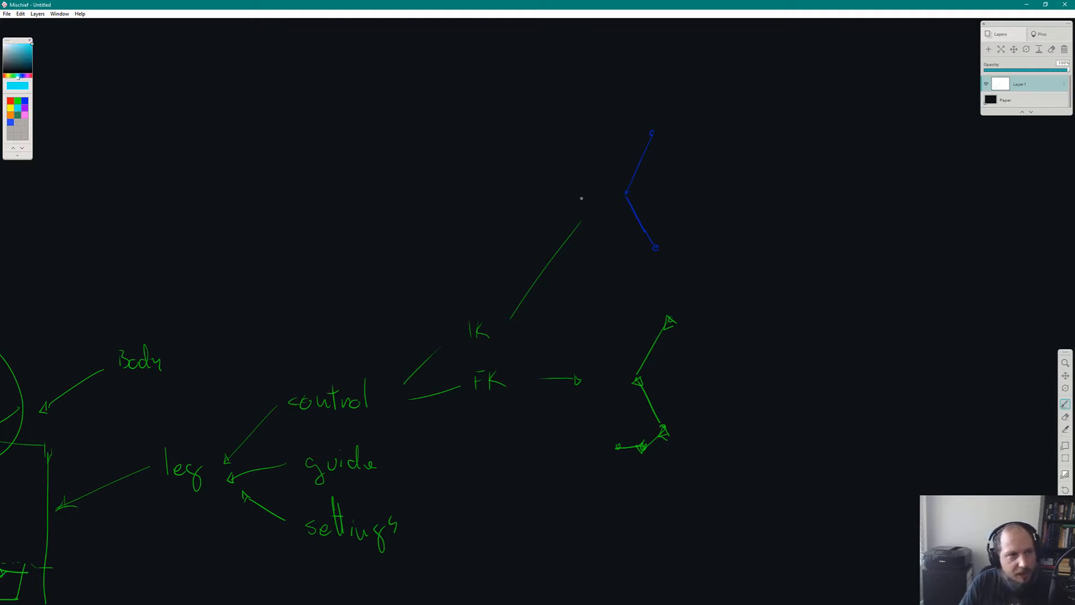
key(ctrl+z)
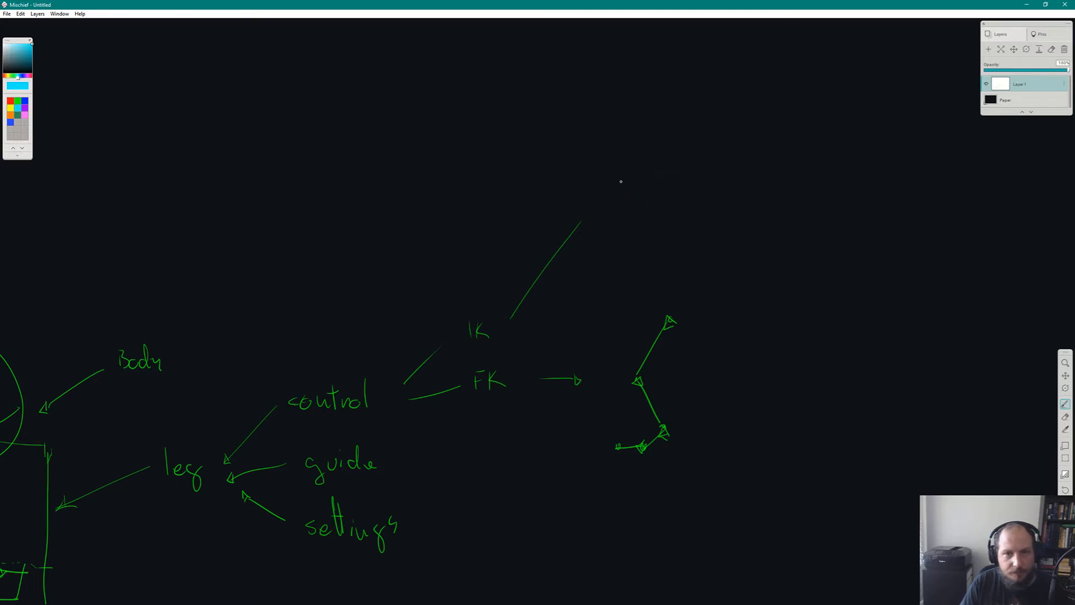
Draw a cyan IK leg with hip, knee and ankle joints, crosses on the hip and ankle, and two axis arrows beside the ankle.
mouse_move(645, 138)
mouse_down()
mouse_move(618, 202)
mouse_move(644, 253)
mouse_move(635, 263)
mouse_move(653, 269)
mouse_up()
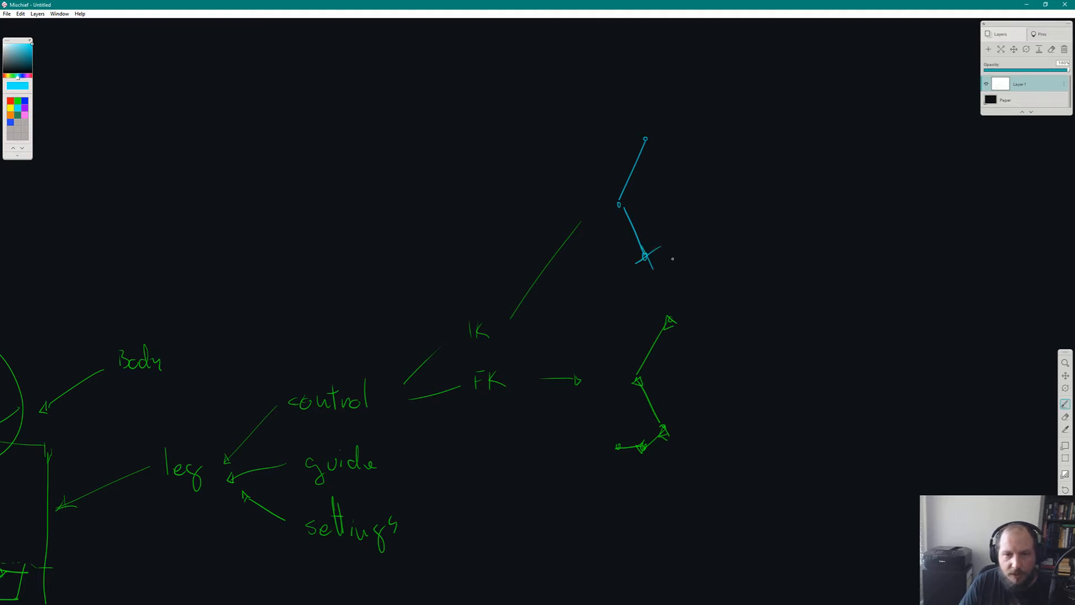
drag(602, 260, 625, 259)
mouse_move(622, 244)
mouse_down()
mouse_move(622, 256)
mouse_move(603, 266)
mouse_up()
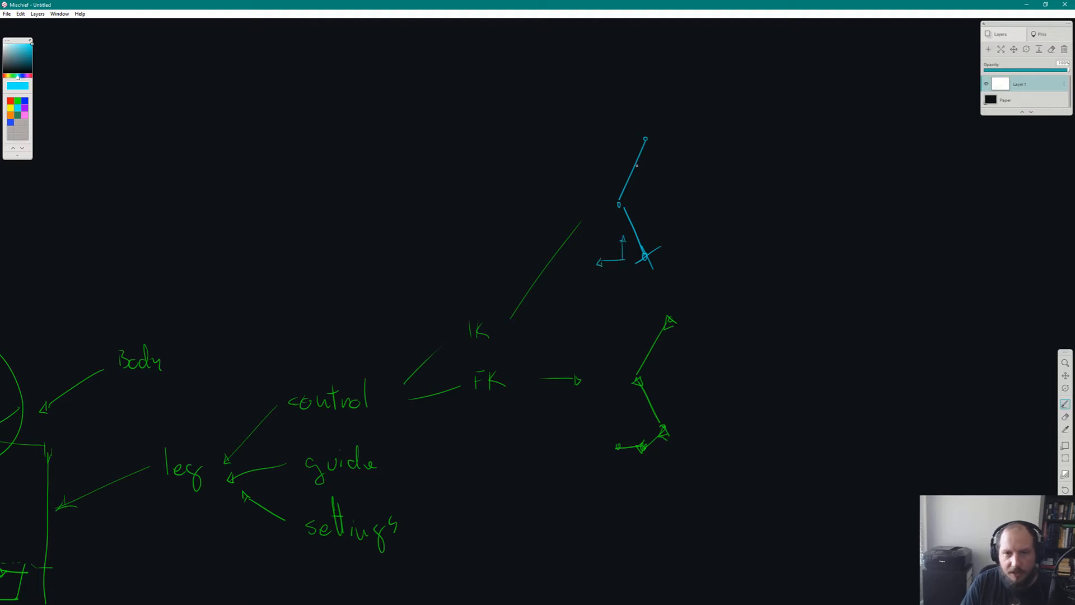
mouse_move(635, 137)
mouse_down()
mouse_move(659, 136)
mouse_move(646, 140)
mouse_up()
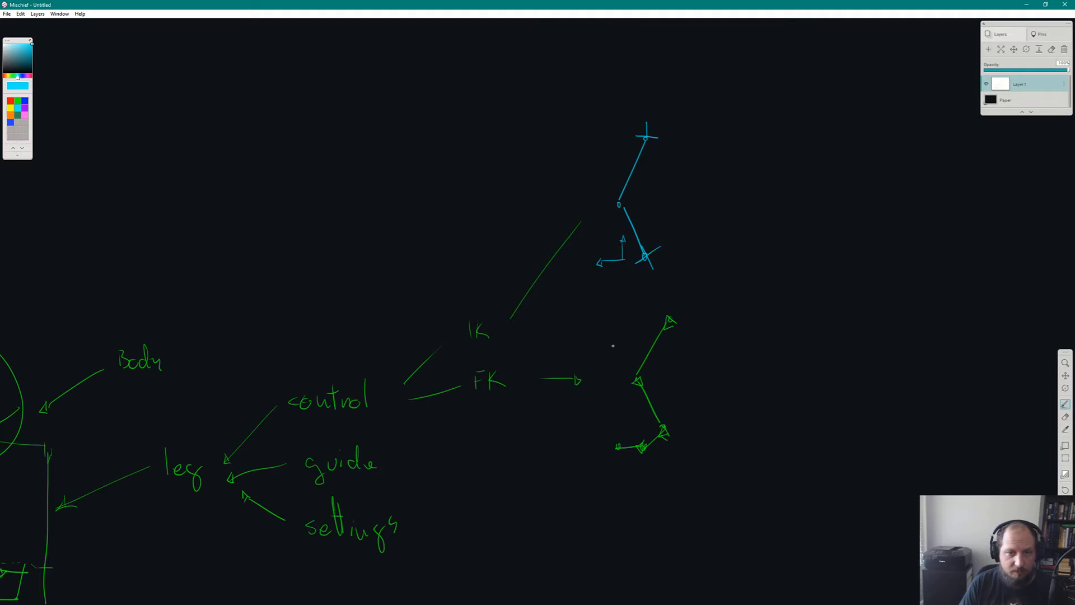
Switch to Maya and create a bent three-joint leg chain in the side view, with the end joint near the origin.
key(alt+Tab)
key(alt+Tab)
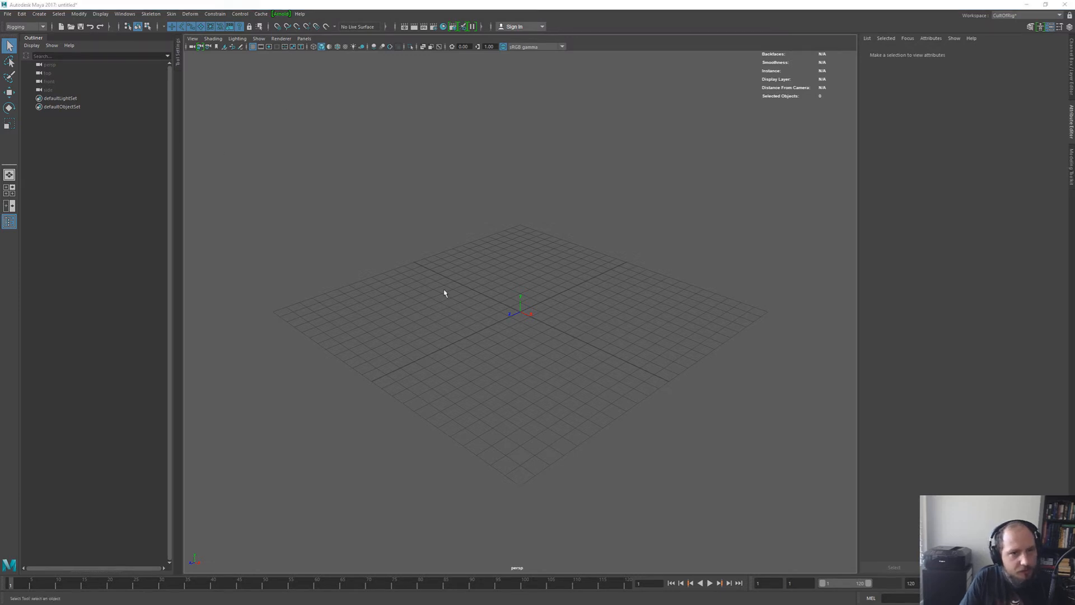
key(space)
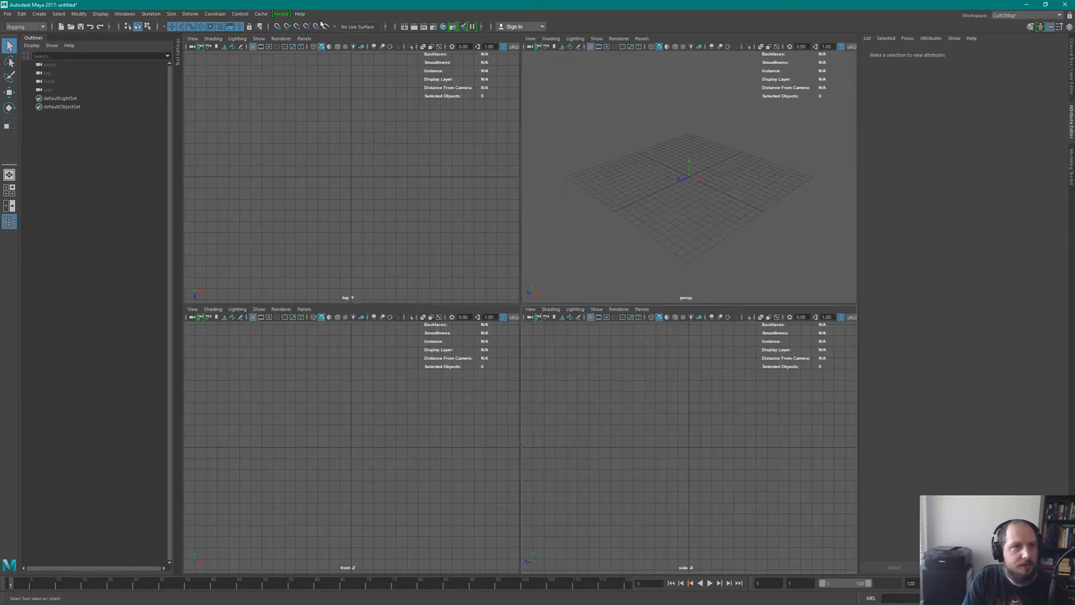
key(space)
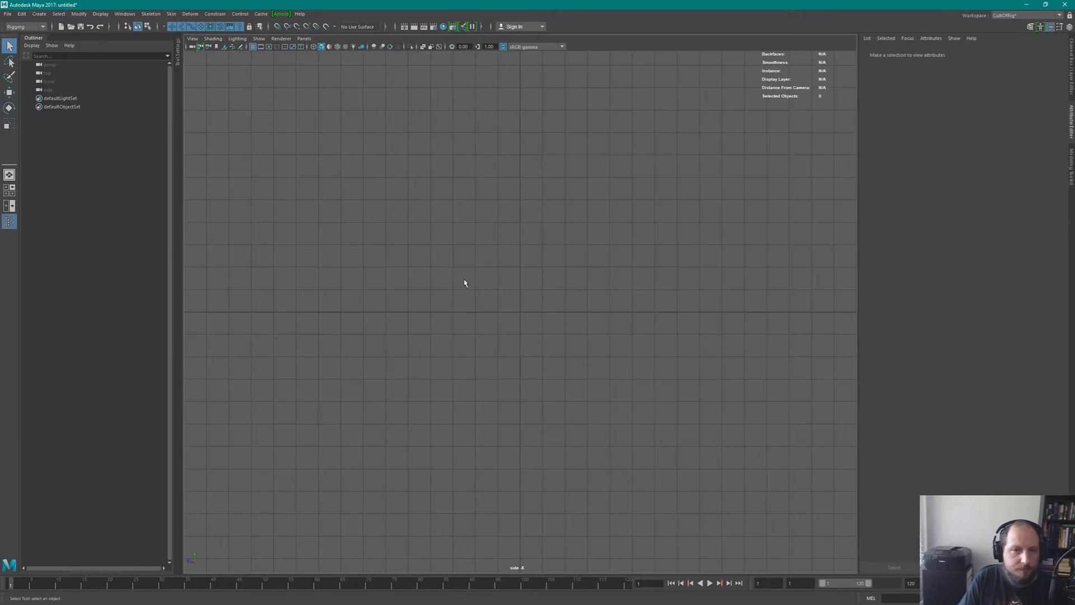
click(151, 13)
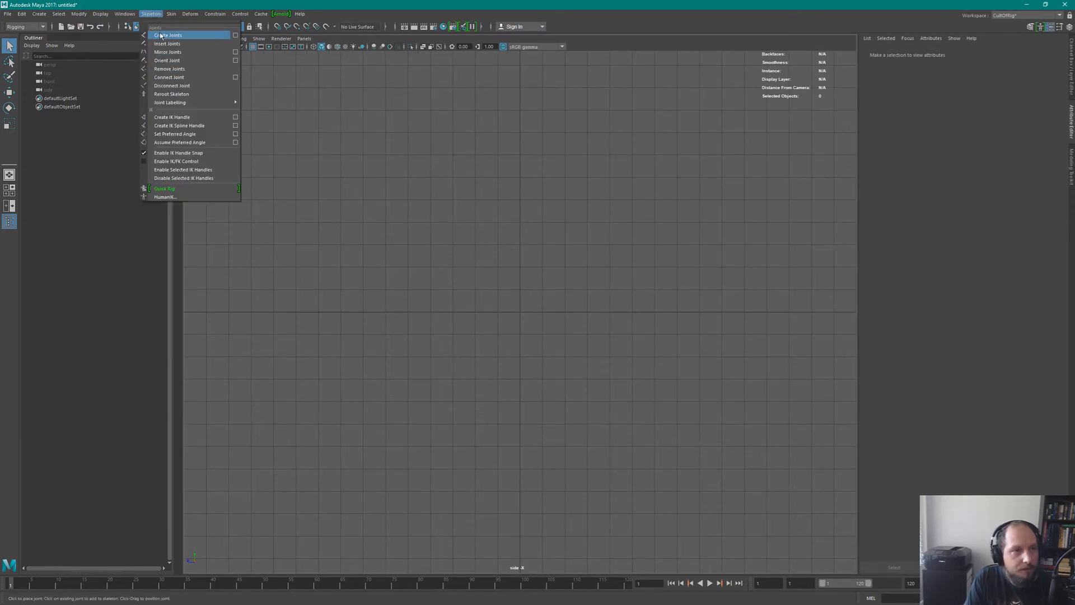
click(167, 35)
click(518, 119)
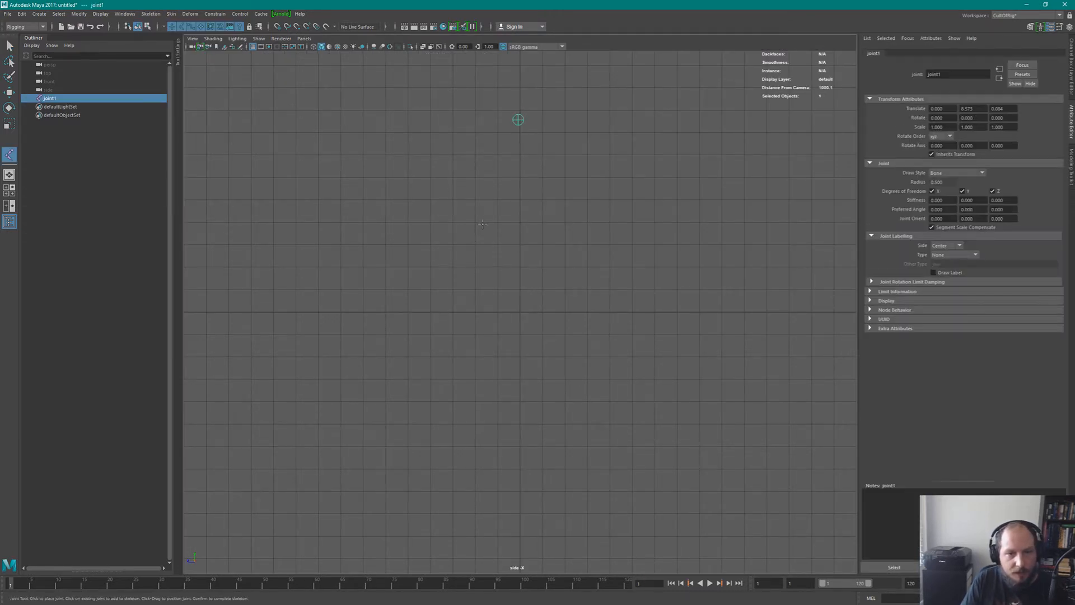
click(477, 224)
click(520, 315)
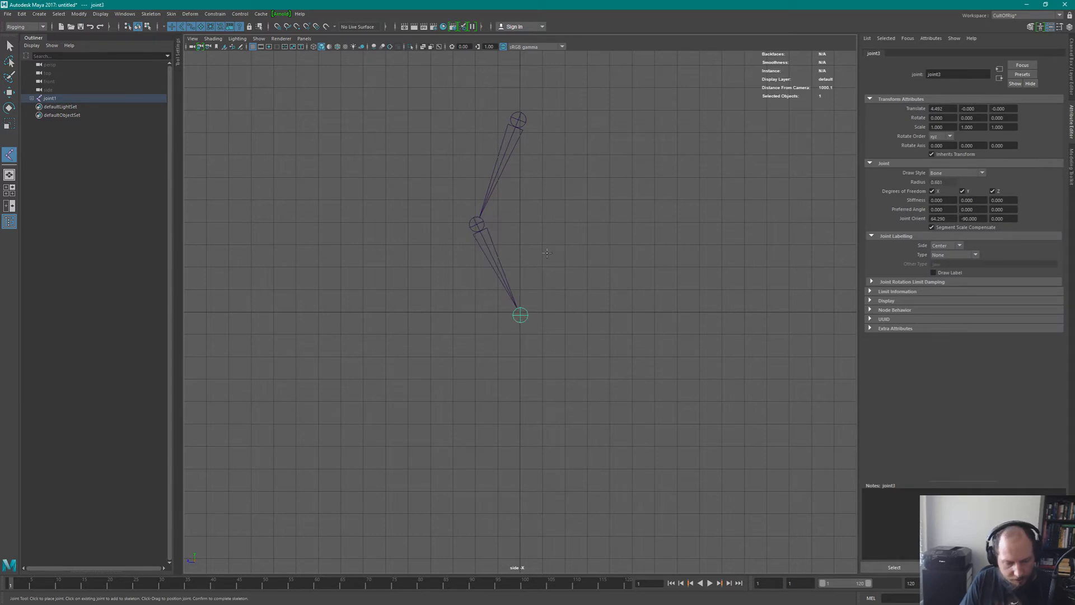
key(Return)
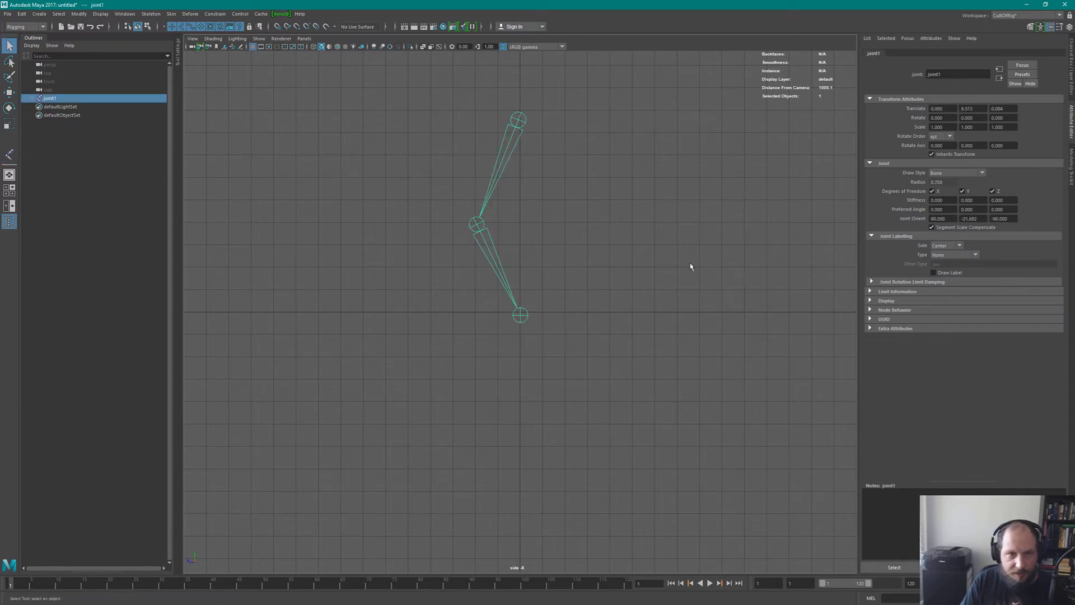
key(q)
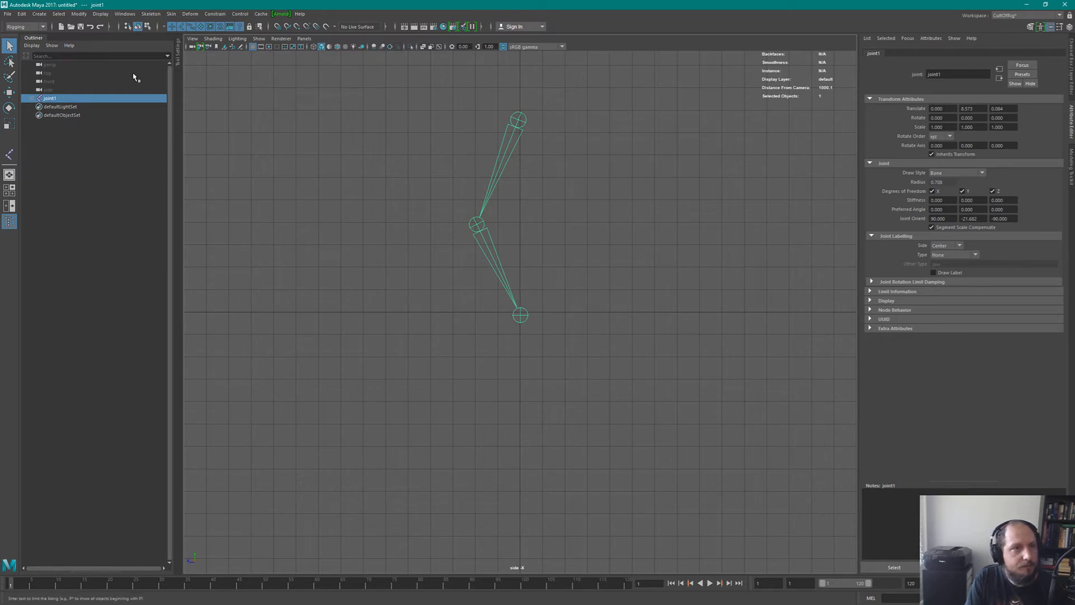
Create an IK handle from the hip joint to the ankle joint of the leg chain.
click(151, 14)
click(195, 125)
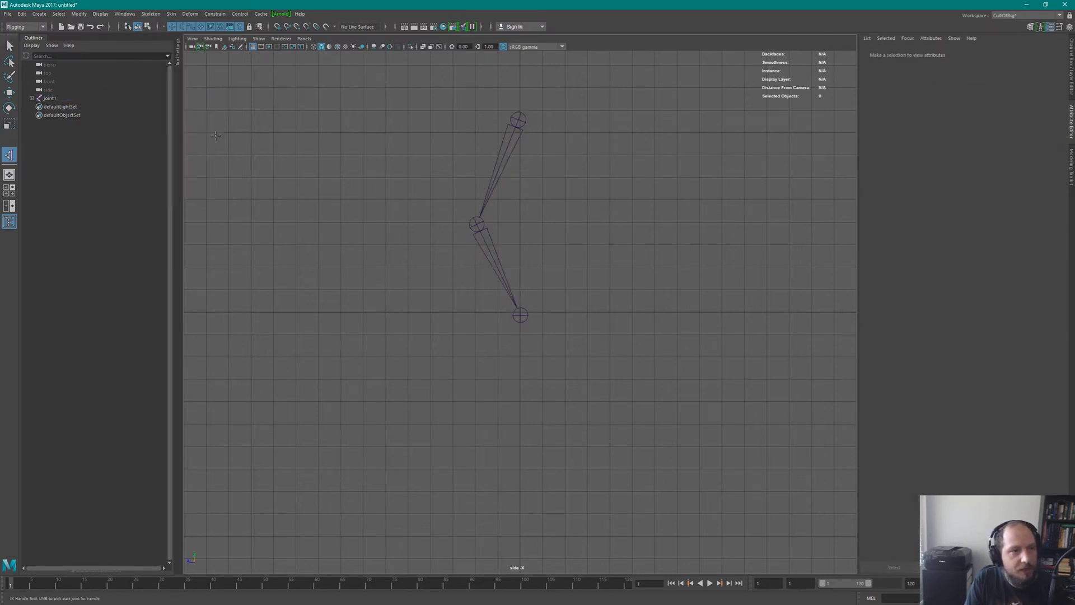
click(518, 119)
click(521, 315)
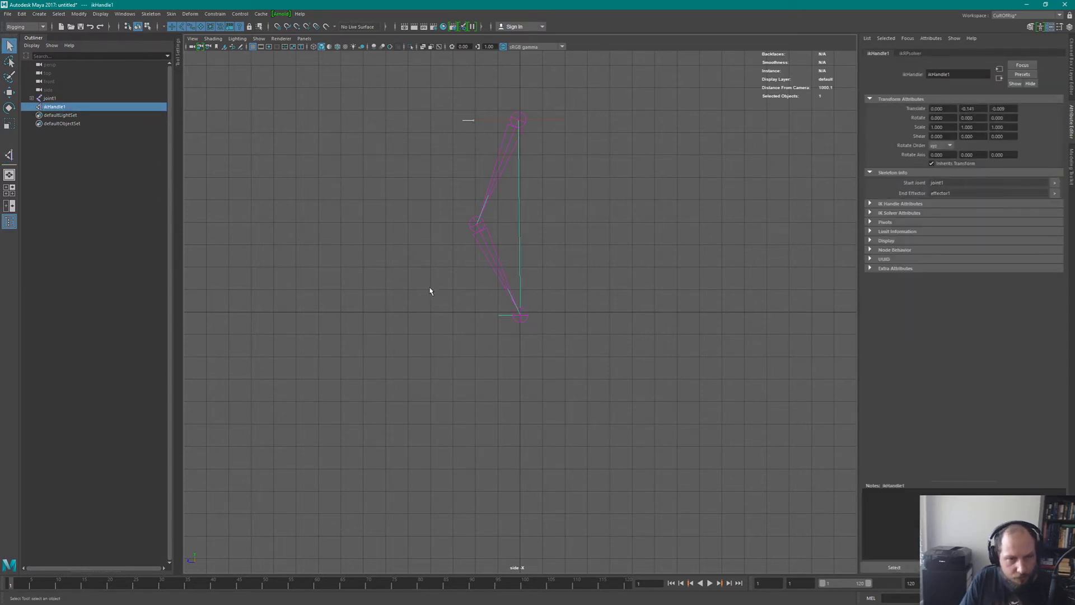
Expand the leg's joint hierarchy and examine the three joints of the chain, ending on the root joint.
click(31, 98)
click(37, 107)
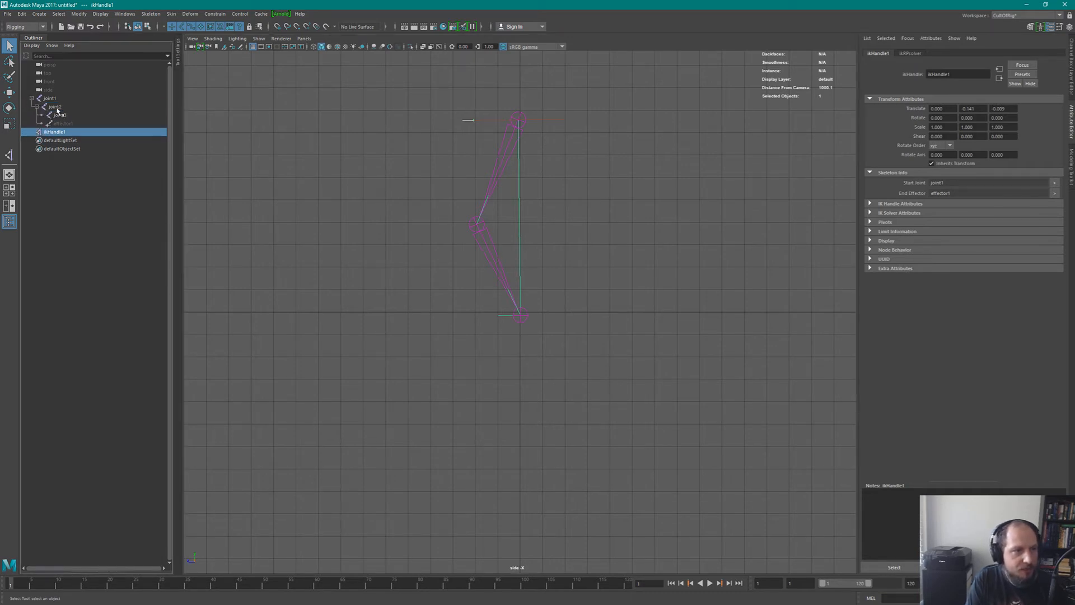
click(50, 99)
shift+click(59, 115)
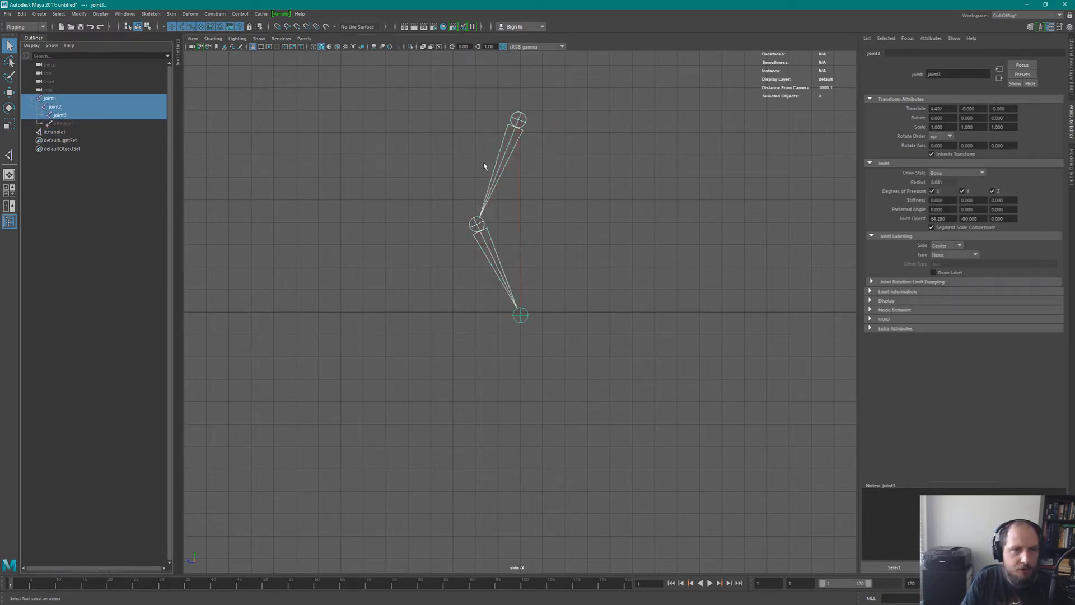
click(511, 110)
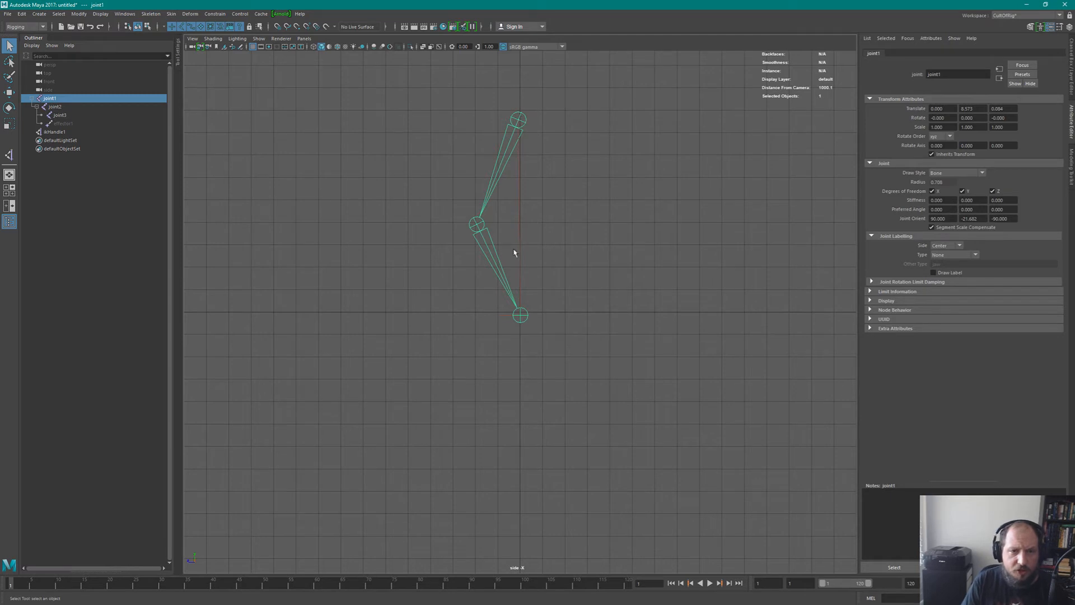
Move the leg's IK handle slightly at the ankle, to about Y -0.197 and Z 0.141.
click(66, 123)
click(60, 132)
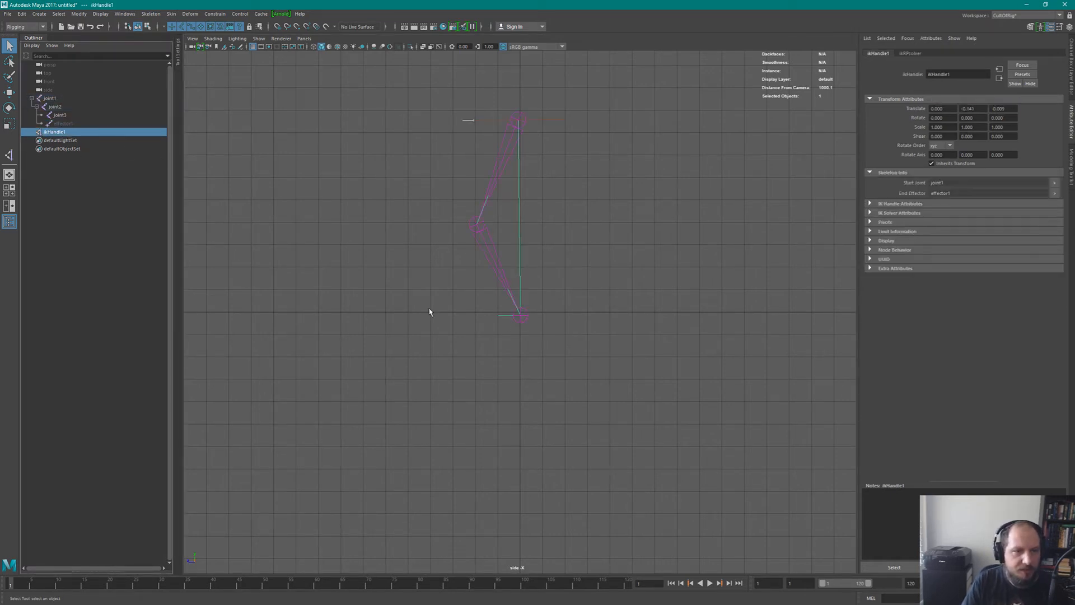
key(w)
mouse_move(521, 314)
mouse_down()
mouse_move(527, 232)
mouse_move(490, 176)
mouse_move(523, 390)
mouse_move(525, 282)
mouse_move(519, 334)
mouse_move(516, 316)
mouse_up()
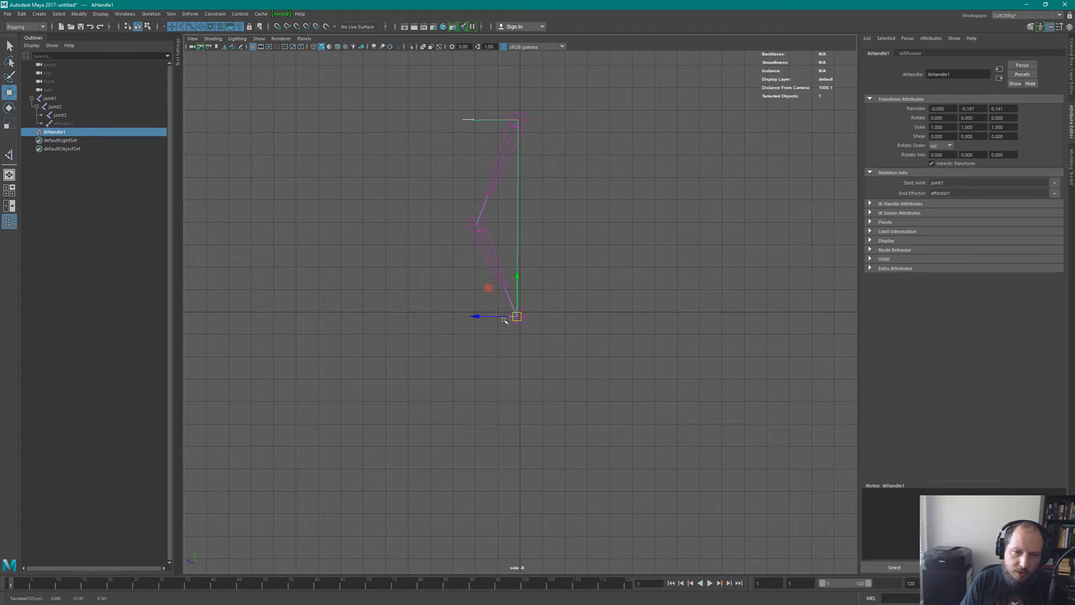
click(432, 306)
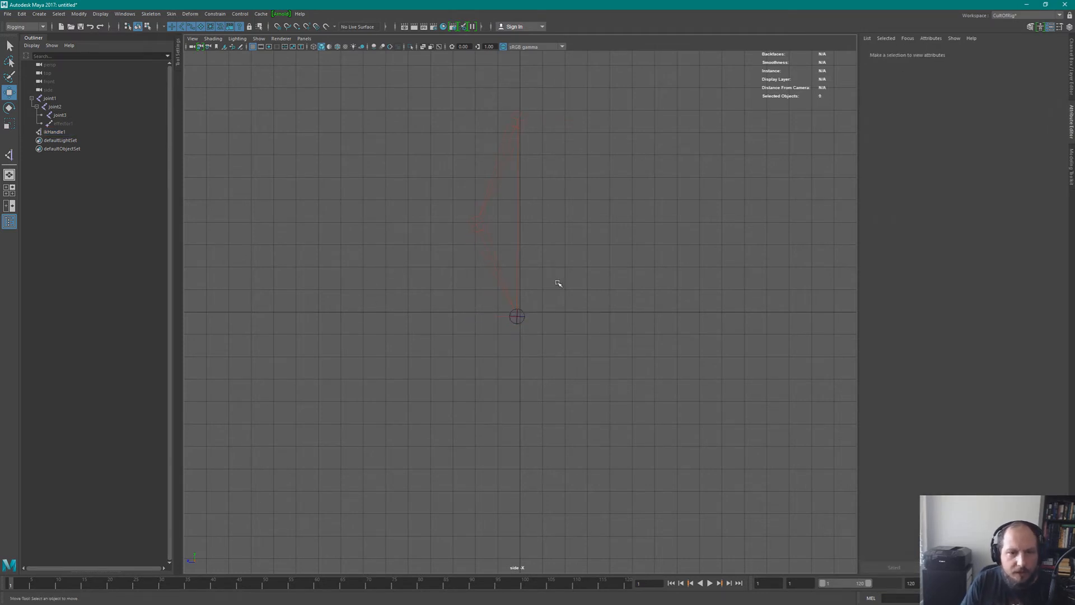
click(499, 317)
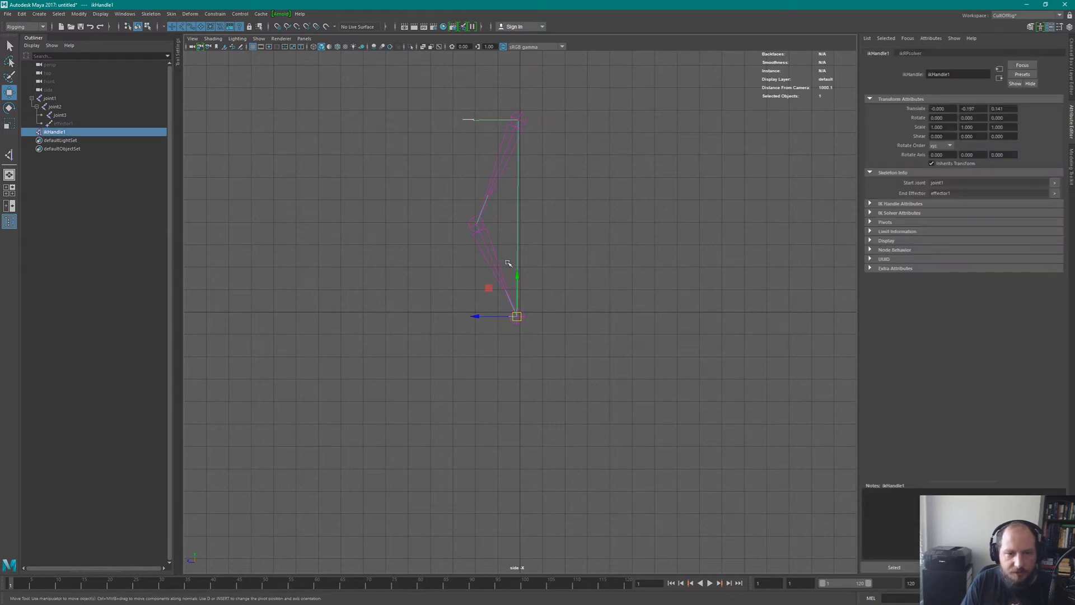
Inspect the IK leg up close in the side view with its root joint selected.
alt+middle_drag(525, 291, 514, 353)
alt+right_drag(523, 329, 609, 333)
alt+middle_drag(582, 332, 601, 343)
click(602, 316)
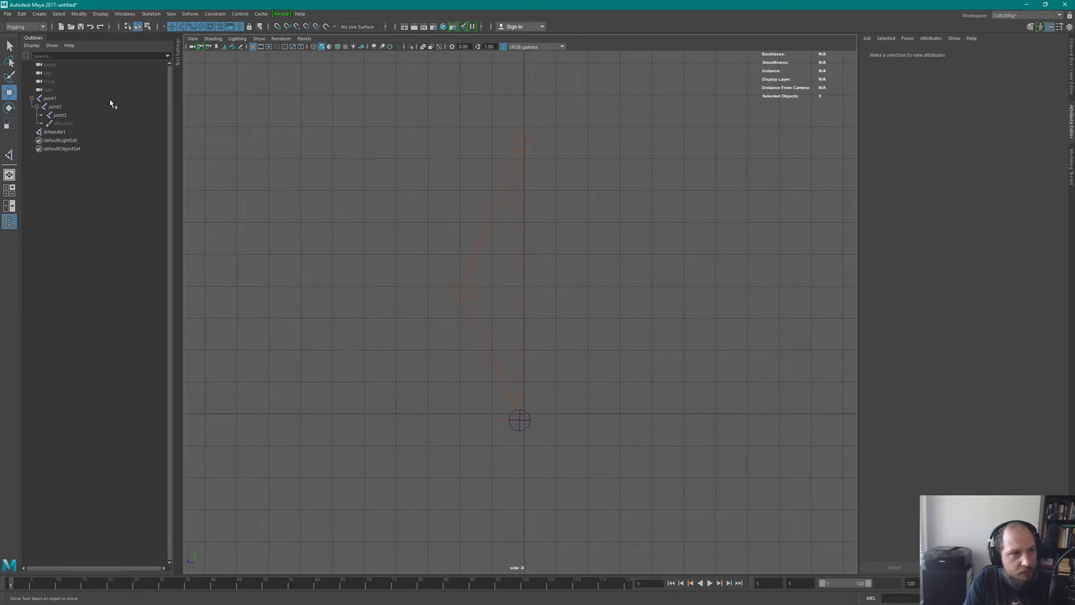
click(72, 100)
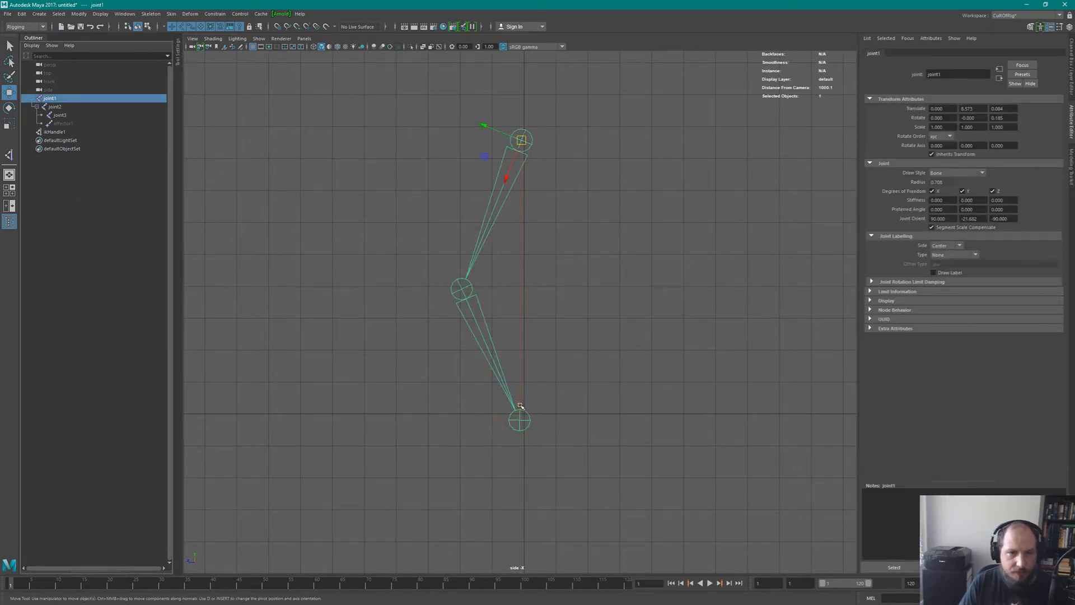
Switch back to Mischief and draw an oval foot control around the ankle of the cyan IK leg.
key(alt+Tab)
key(alt+Tab)
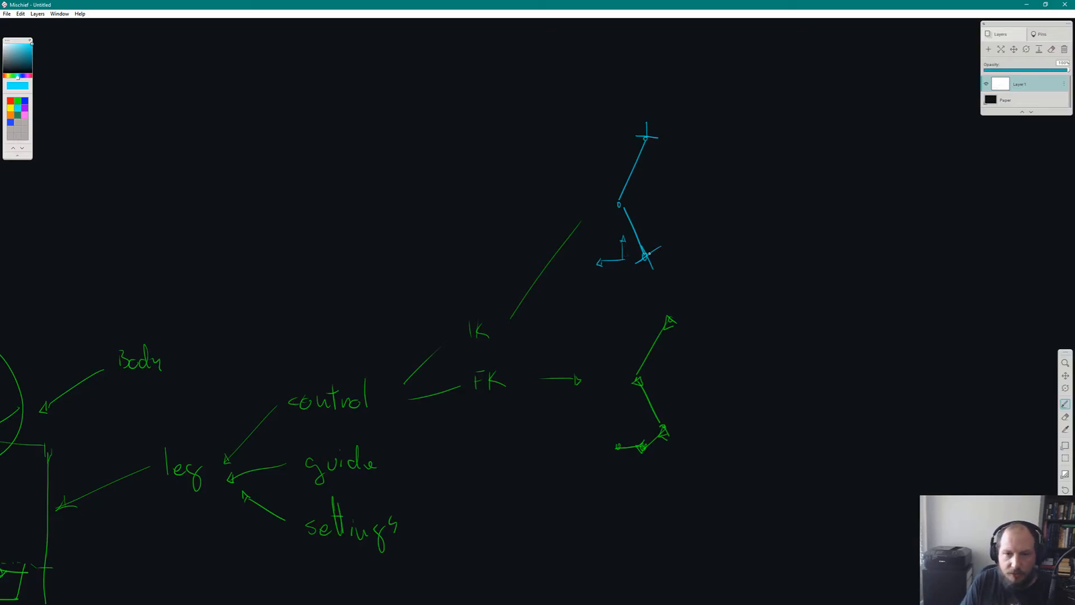
mouse_move(644, 255)
mouse_down()
mouse_move(637, 261)
mouse_move(663, 261)
mouse_up()
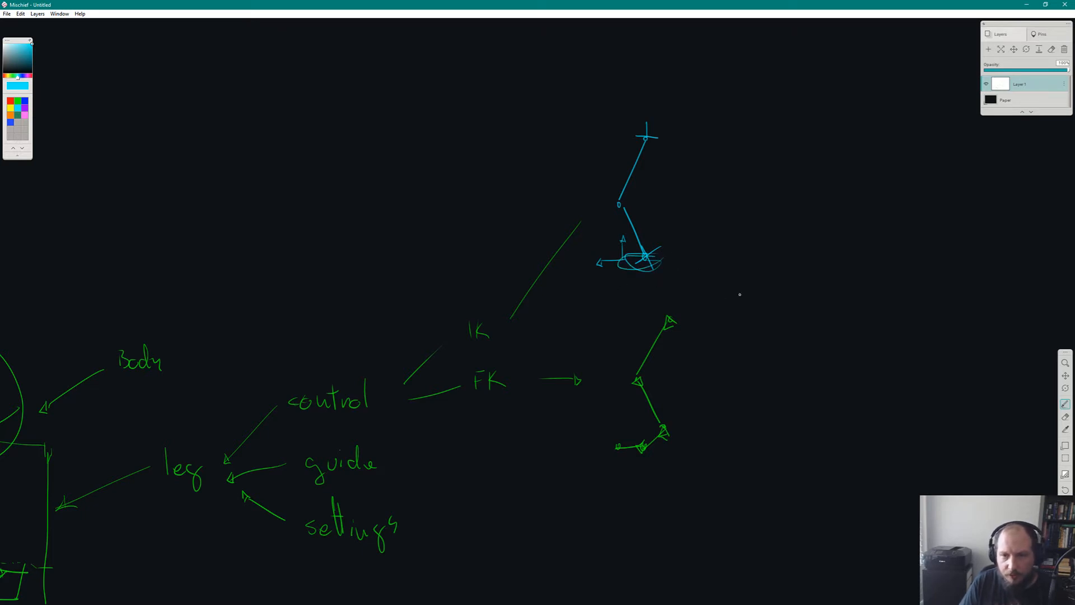
Sketch a raised foot with toe, ball and ankle joints on a ground line beside the IK leg, and add a foot below that leg's ankle.
mouse_move(730, 294)
mouse_down()
mouse_move(772, 283)
mouse_move(803, 254)
mouse_up()
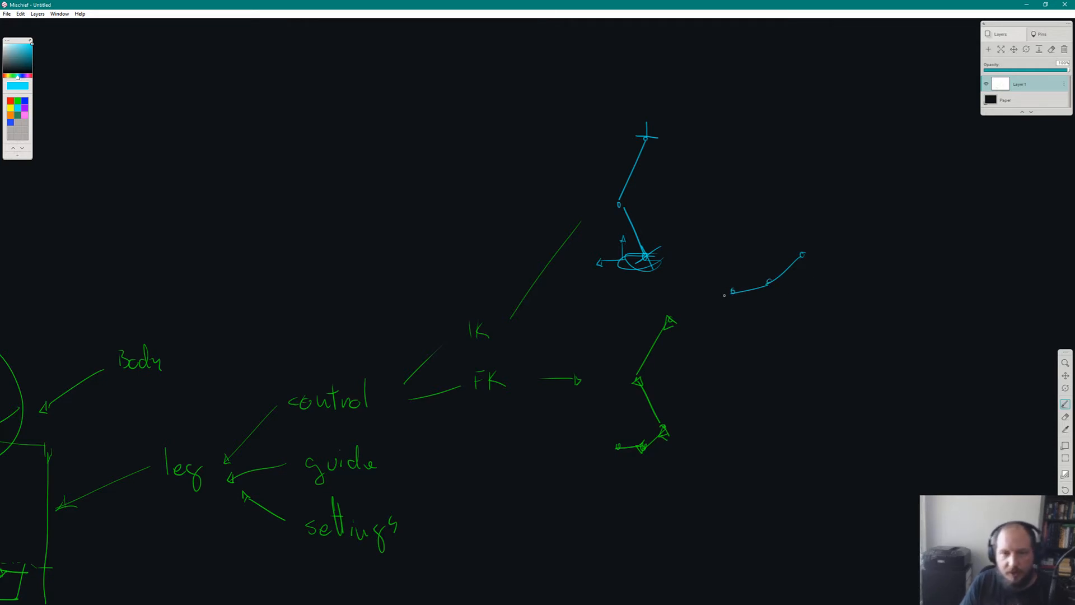
drag(709, 294, 848, 287)
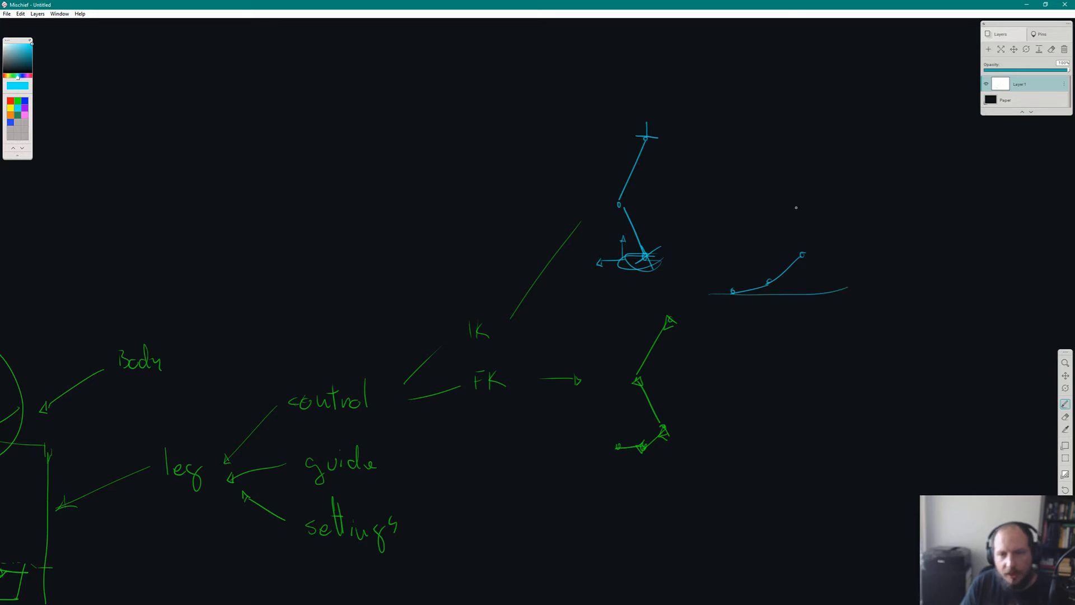
key(ctrl+z)
drag(714, 291, 830, 297)
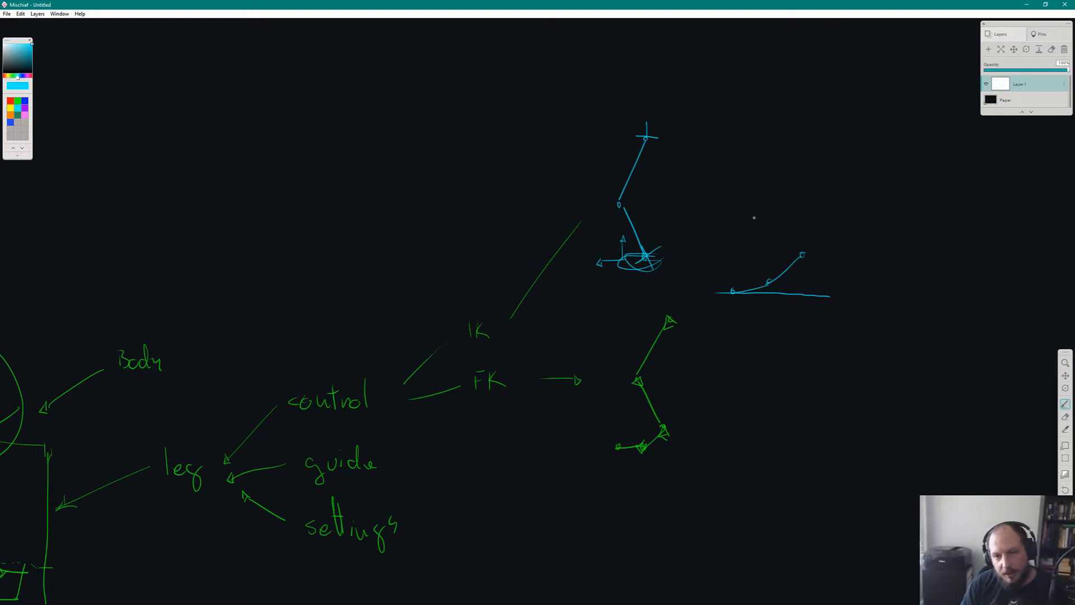
drag(789, 252, 819, 260)
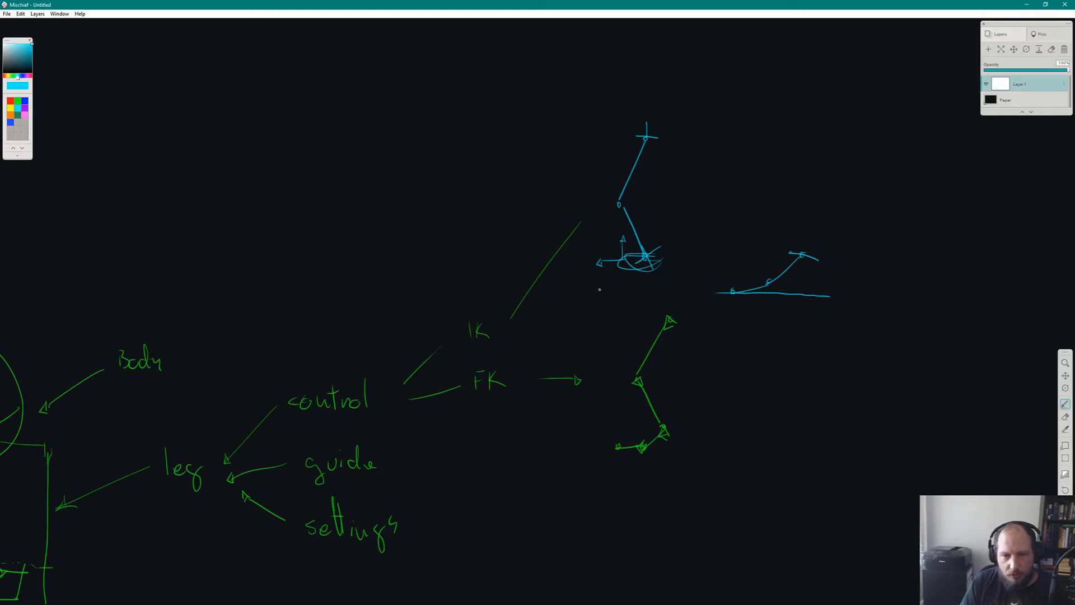
mouse_move(595, 287)
mouse_down()
mouse_move(625, 289)
mouse_move(644, 261)
mouse_up()
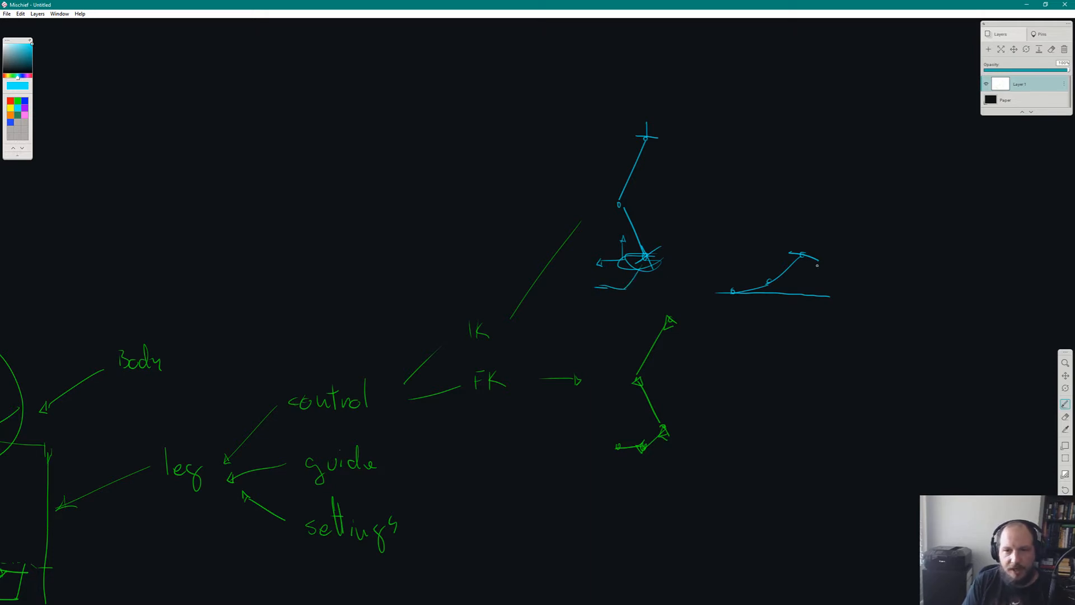
Draw a dark blue leg over the raised foot, with a lowered ankle and its ball and toe along the ground line.
click(25, 101)
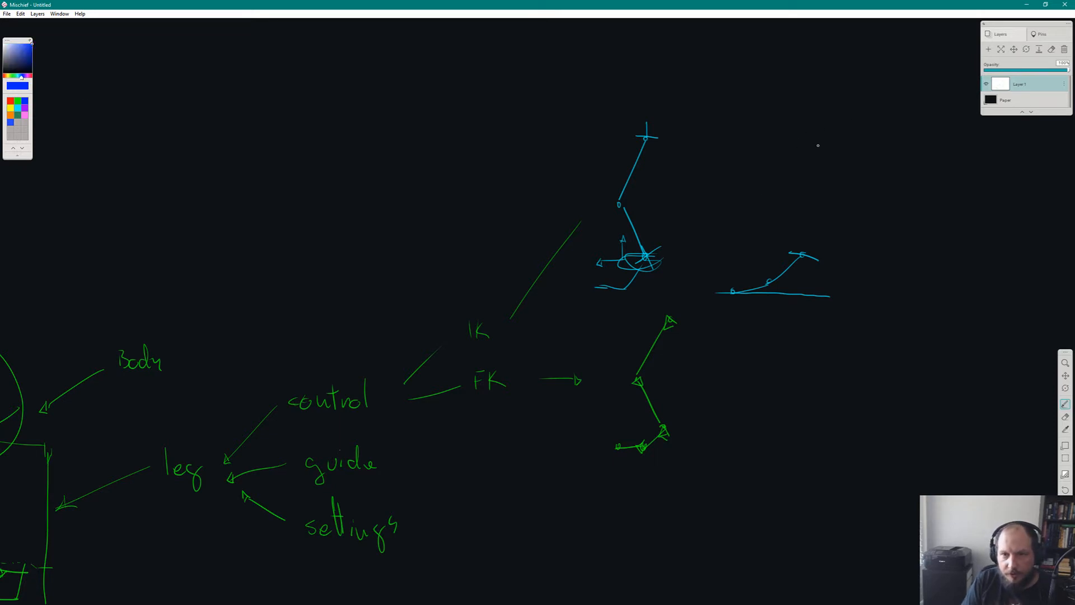
mouse_move(811, 129)
mouse_down()
mouse_move(783, 185)
mouse_move(800, 281)
mouse_up()
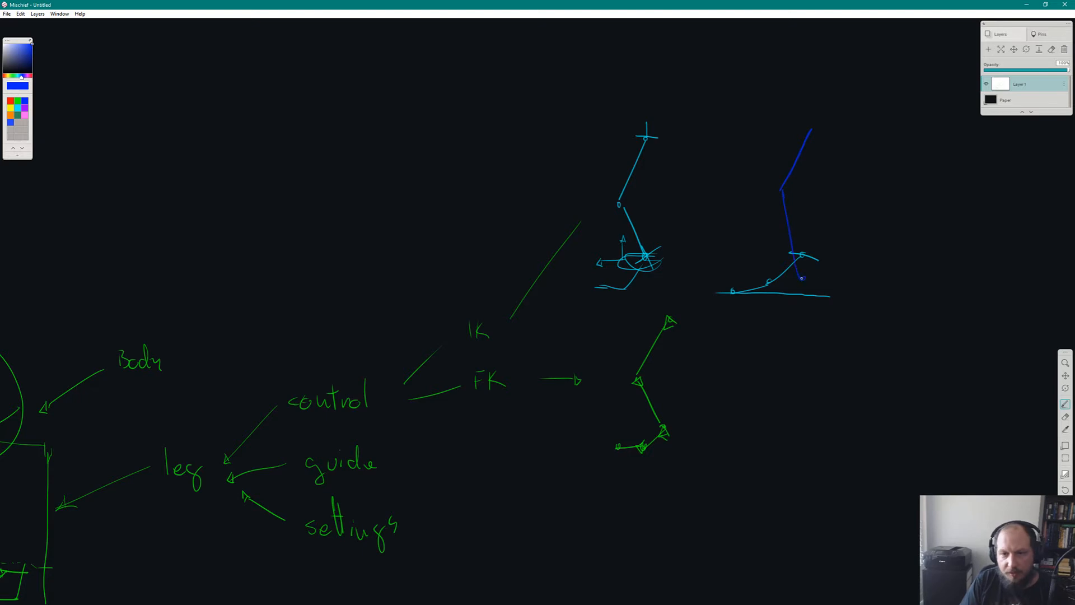
mouse_move(733, 291)
mouse_down()
mouse_move(802, 279)
mouse_move(773, 295)
mouse_up()
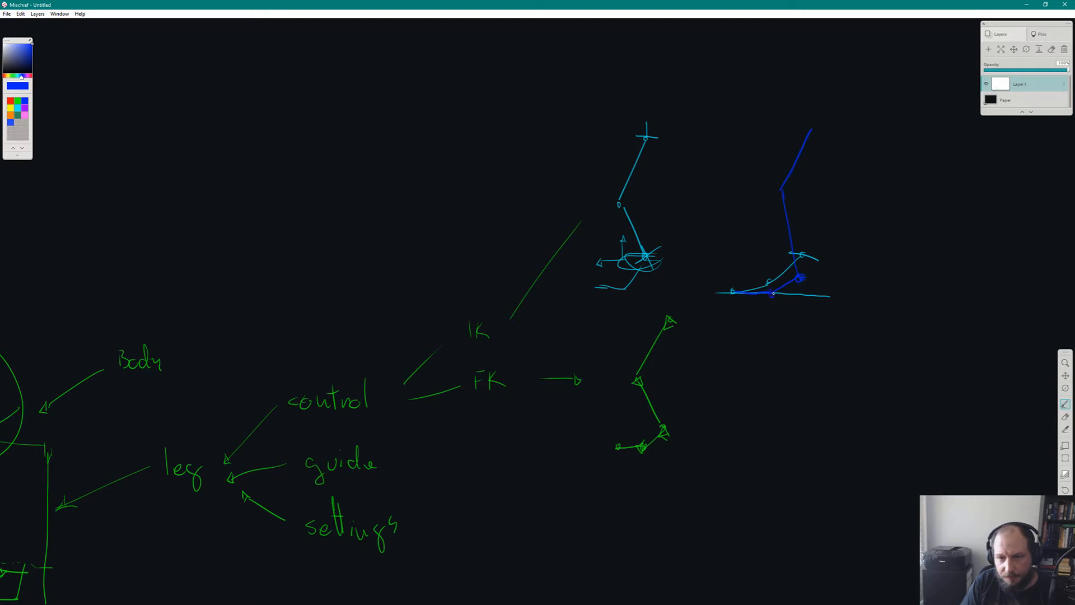
Draw a cyan bent leg from the blue leg's hip to the raised ankle, marking the ball joint and an oval around the ankle.
click(18, 108)
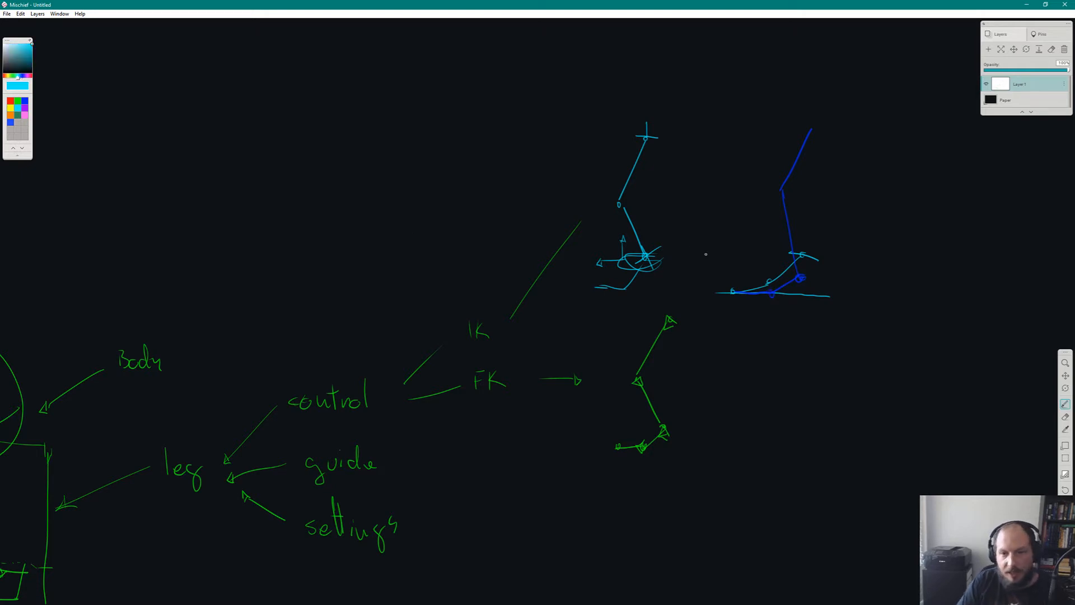
mouse_move(794, 253)
mouse_down()
mouse_move(755, 214)
mouse_move(813, 129)
mouse_up()
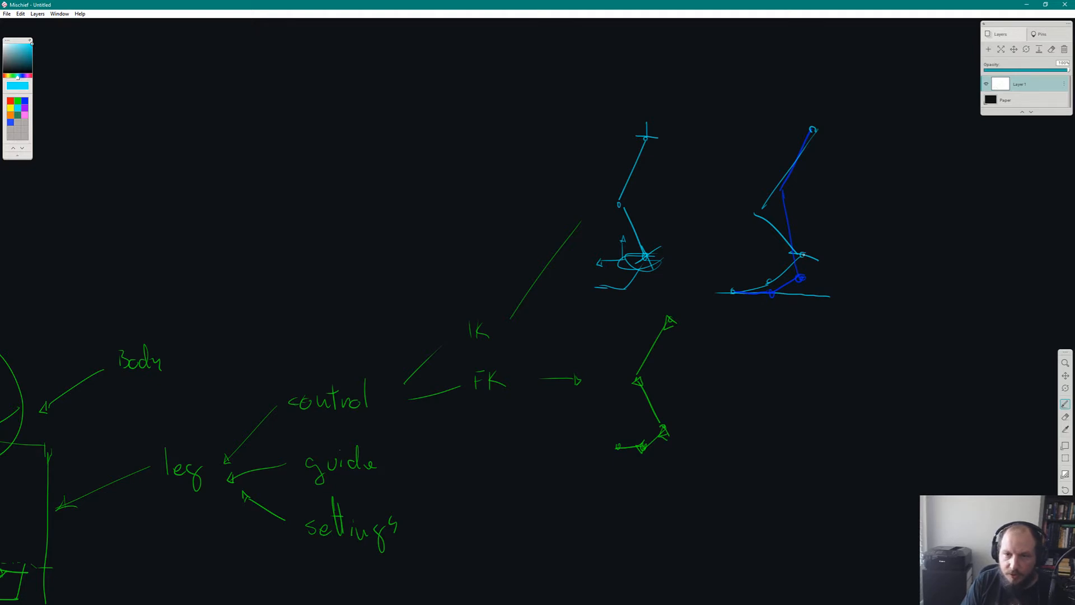
mouse_move(803, 255)
mouse_down()
mouse_move(817, 259)
mouse_move(770, 285)
mouse_up()
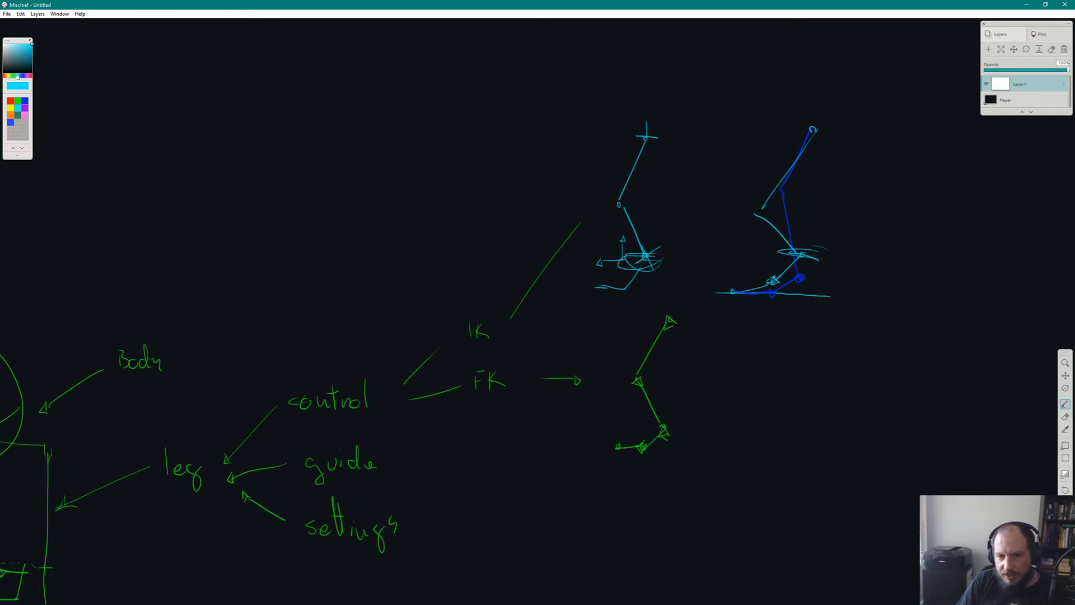
Draw cyan ovals around the ball and toe joints of the bent leg's foot as controls.
drag(785, 285, 734, 286)
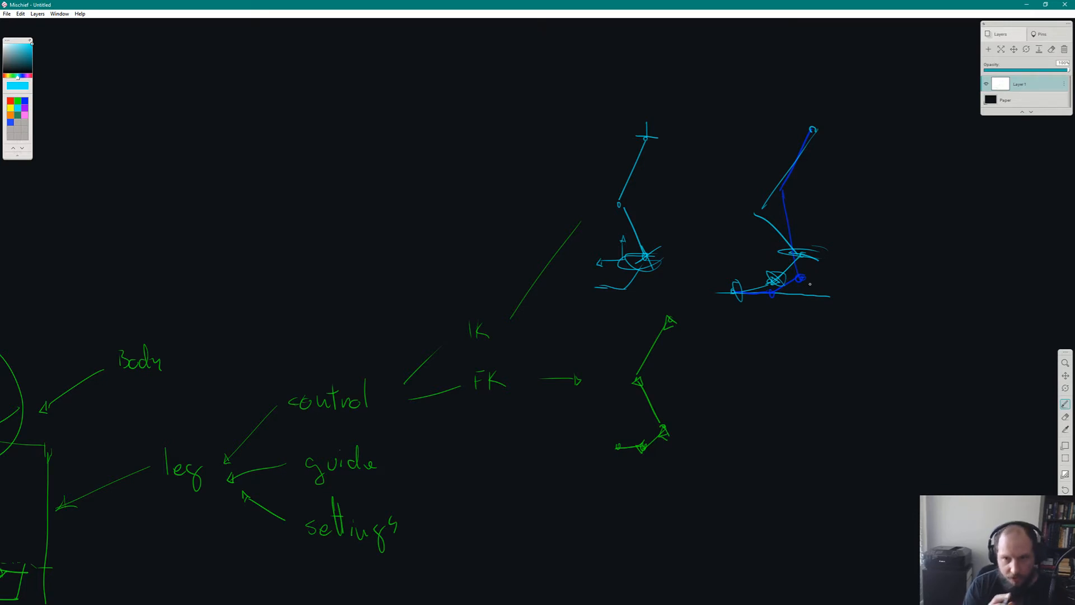
drag(805, 254, 741, 296)
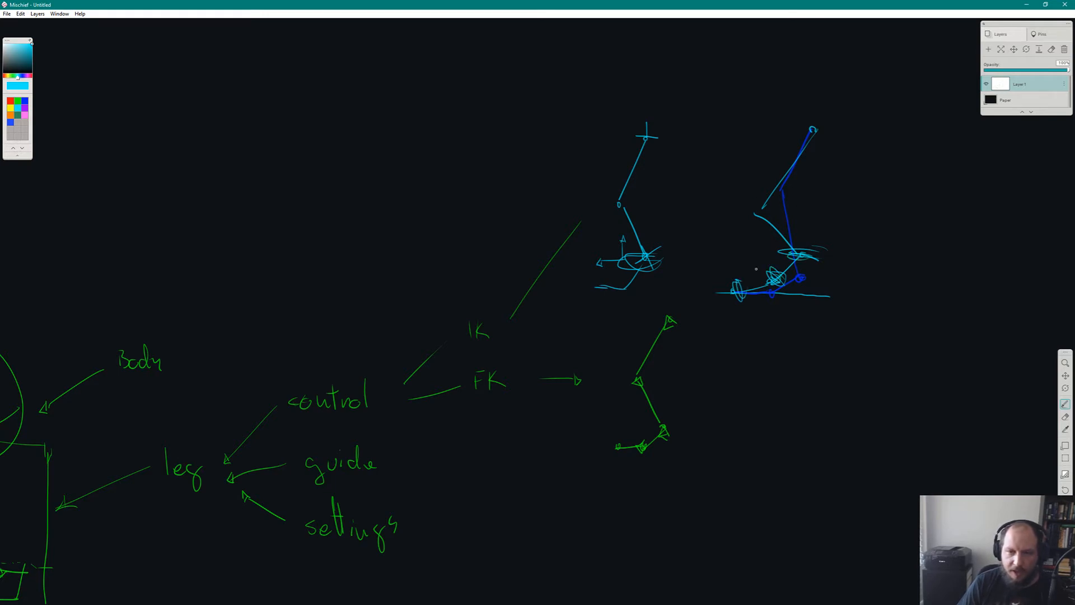
Draw a line out from the foot's ankle control and a box labelled "ankle" beyond its end.
key(space)
drag(833, 256, 590, 289)
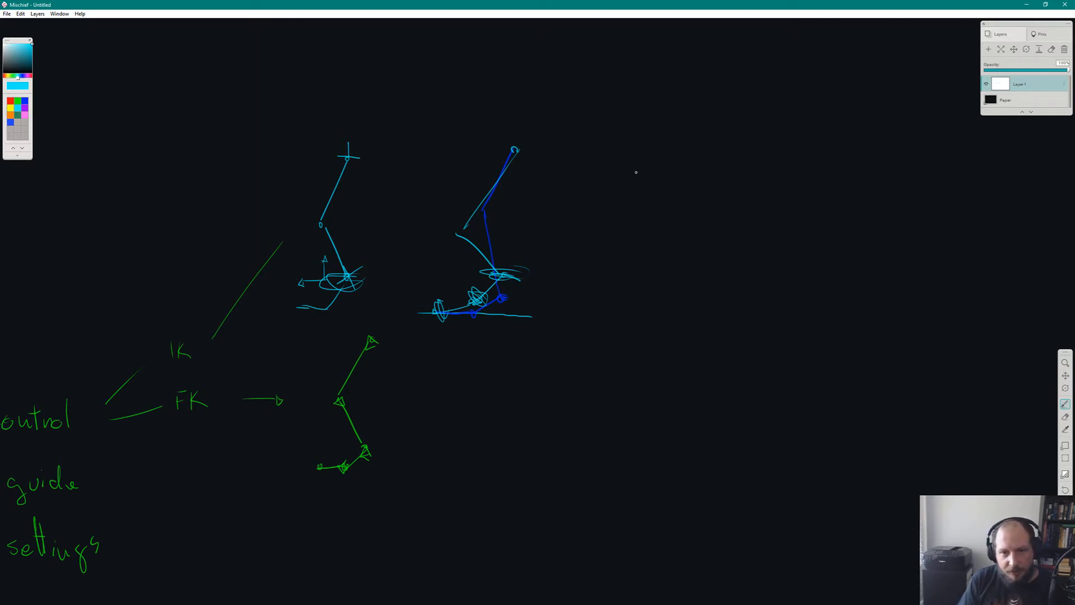
drag(674, 250, 616, 241)
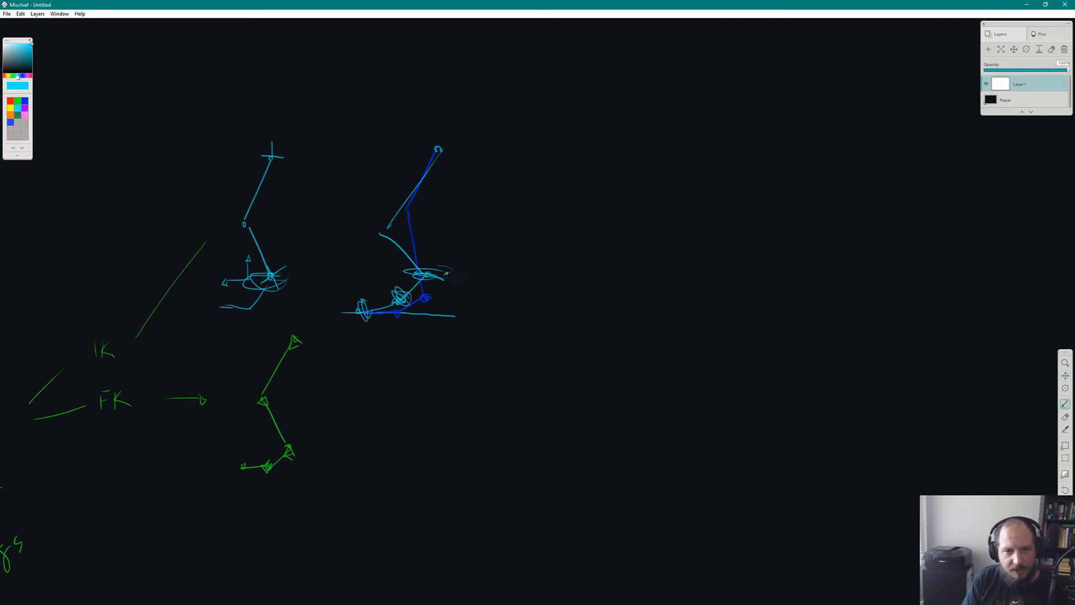
mouse_move(447, 273)
mouse_down()
mouse_move(523, 241)
mouse_move(556, 249)
mouse_move(620, 218)
mouse_up()
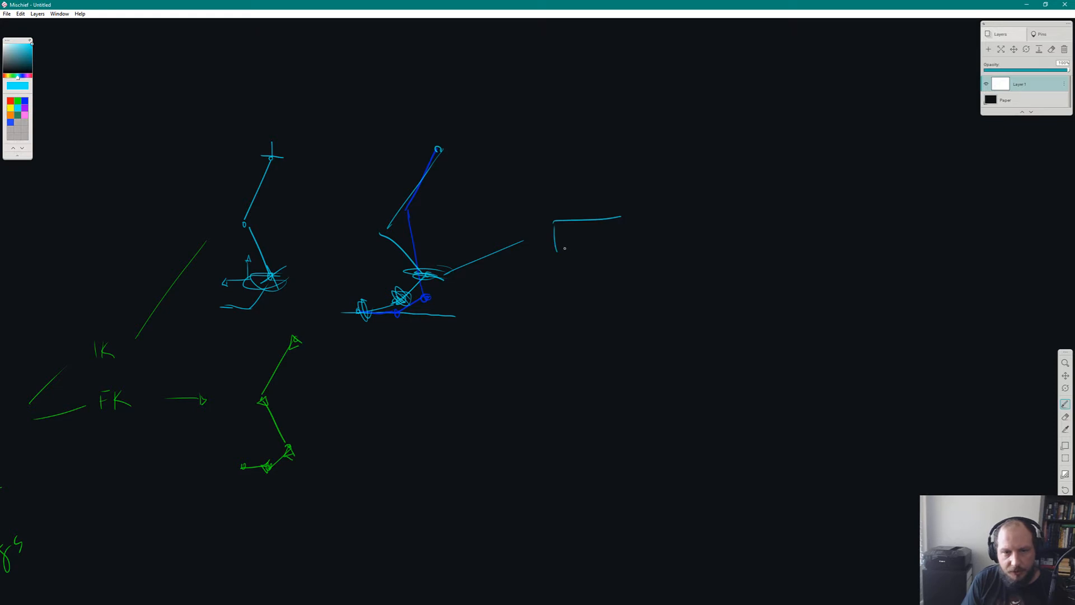
drag(563, 250, 621, 246)
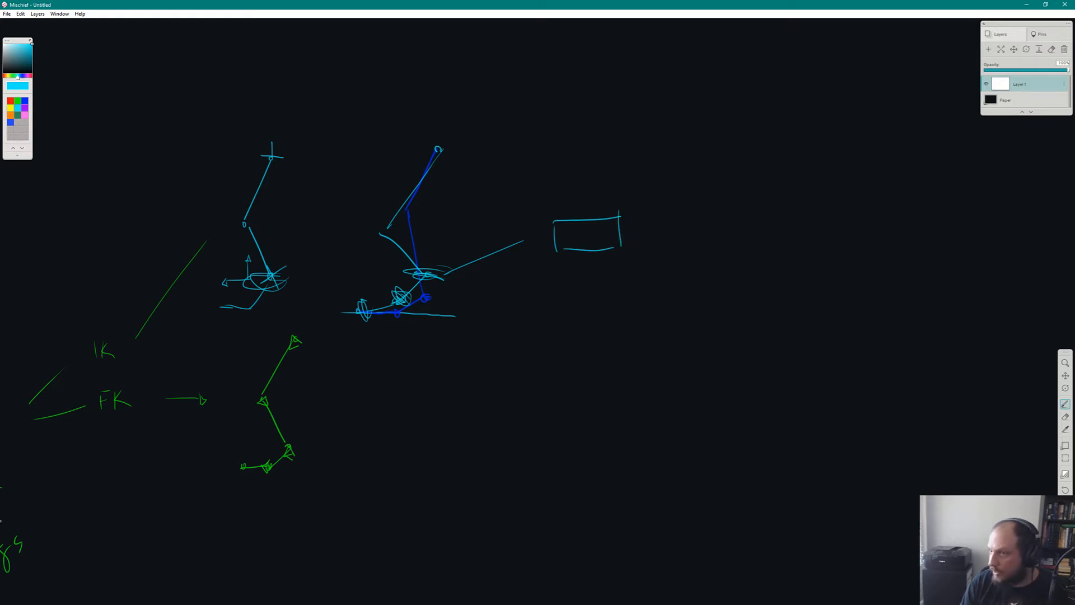
key(alt+Tab)
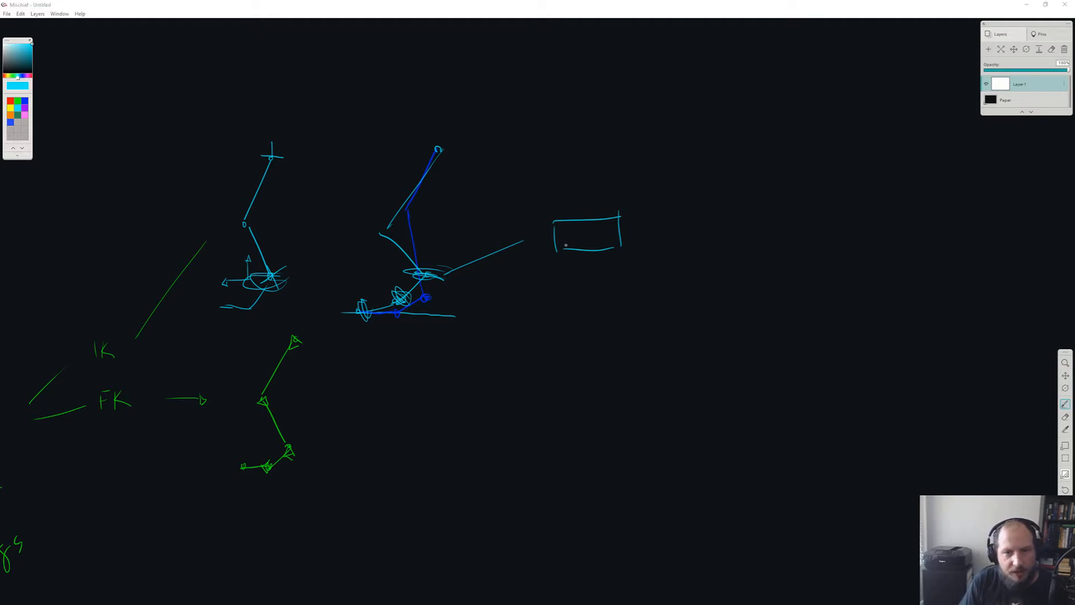
drag(563, 239, 597, 240)
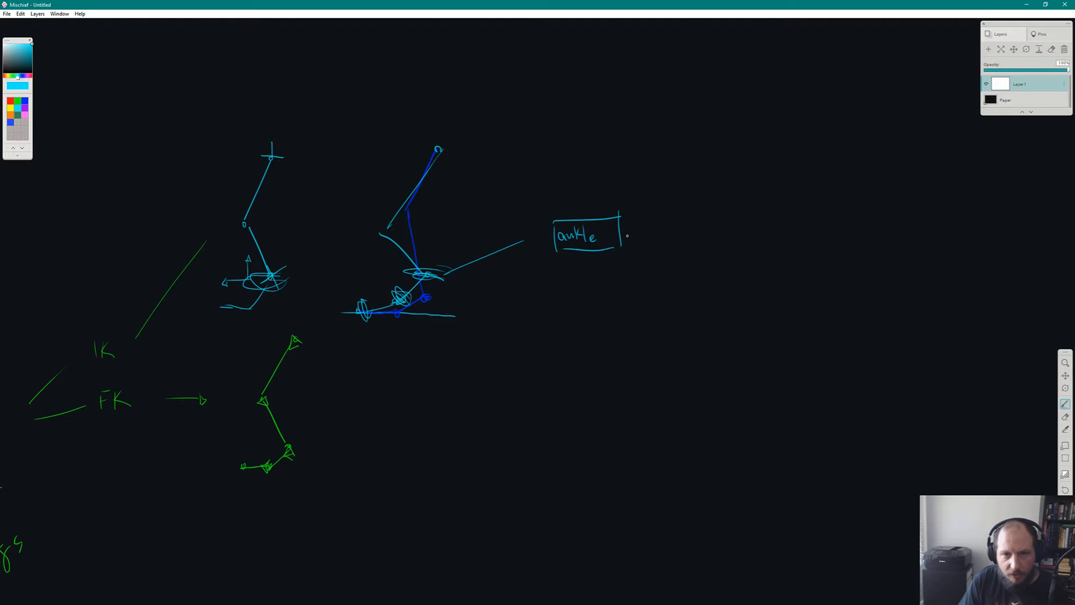
Draw an arrow from the ankle box to a new box labelled "IK".
drag(625, 230, 672, 227)
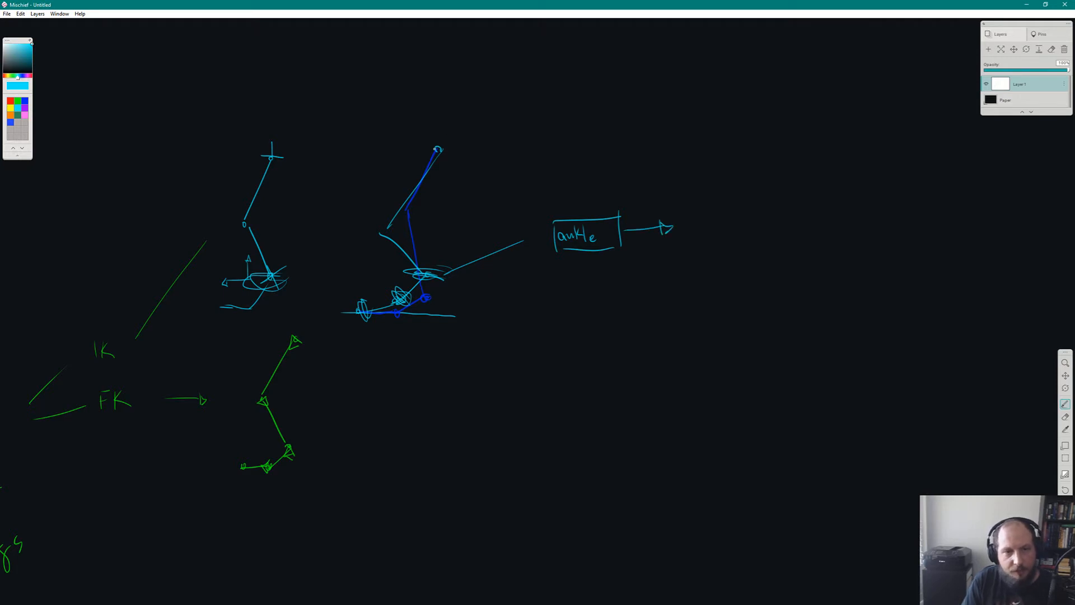
drag(681, 223, 681, 256)
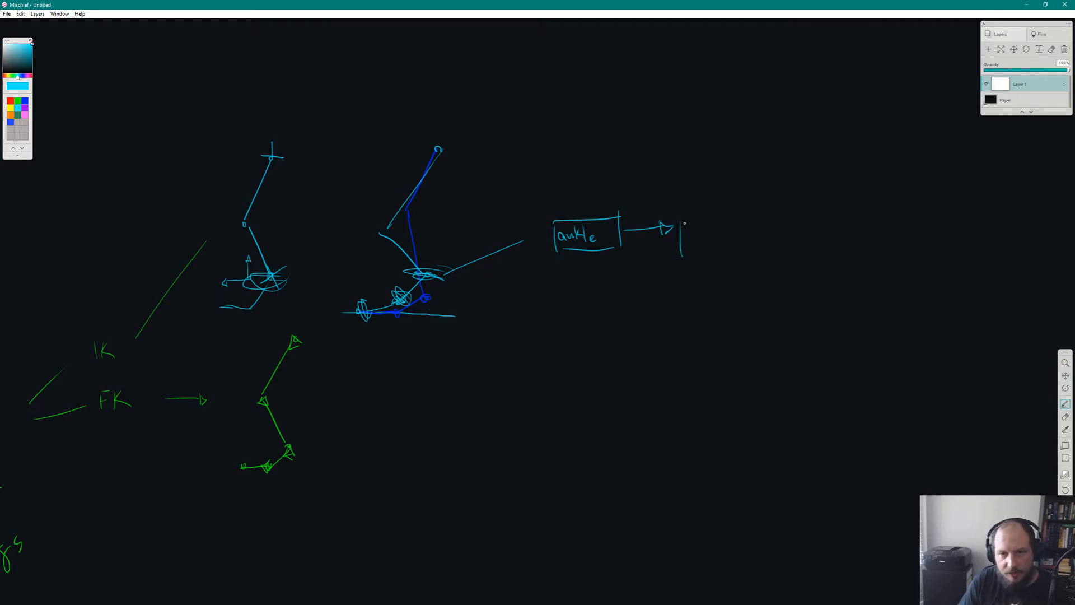
drag(678, 215, 757, 216)
mouse_move(690, 256)
mouse_down()
mouse_move(752, 249)
mouse_move(705, 237)
mouse_up()
click(714, 237)
drag(715, 225, 727, 238)
drag(708, 278, 591, 290)
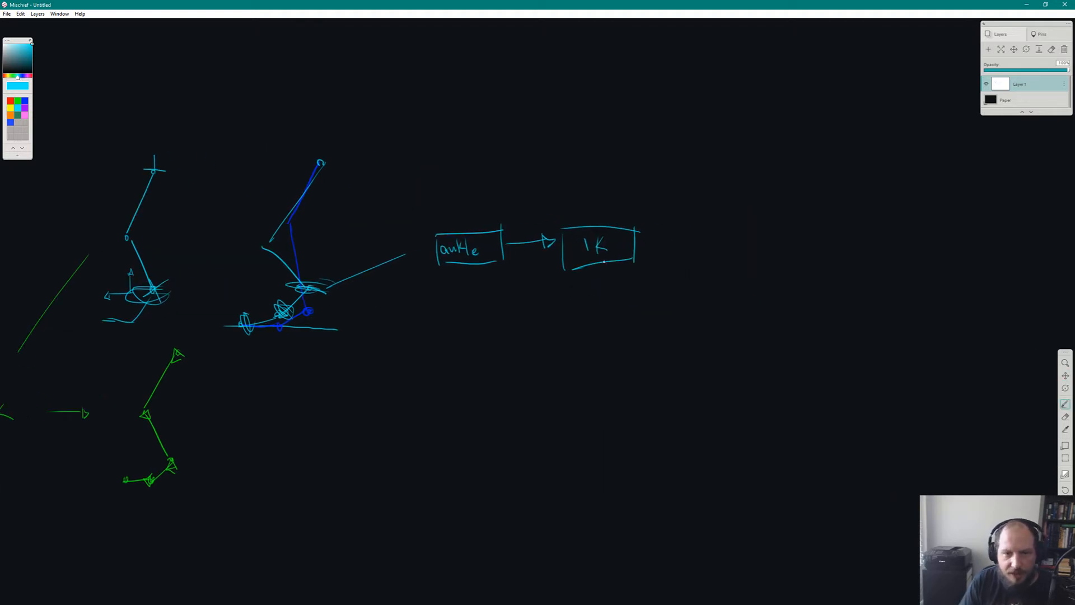
Draw an arrow from the IK box to a third box labelled "Foot FK".
mouse_move(636, 245)
mouse_down()
mouse_move(675, 245)
mouse_move(685, 279)
mouse_up()
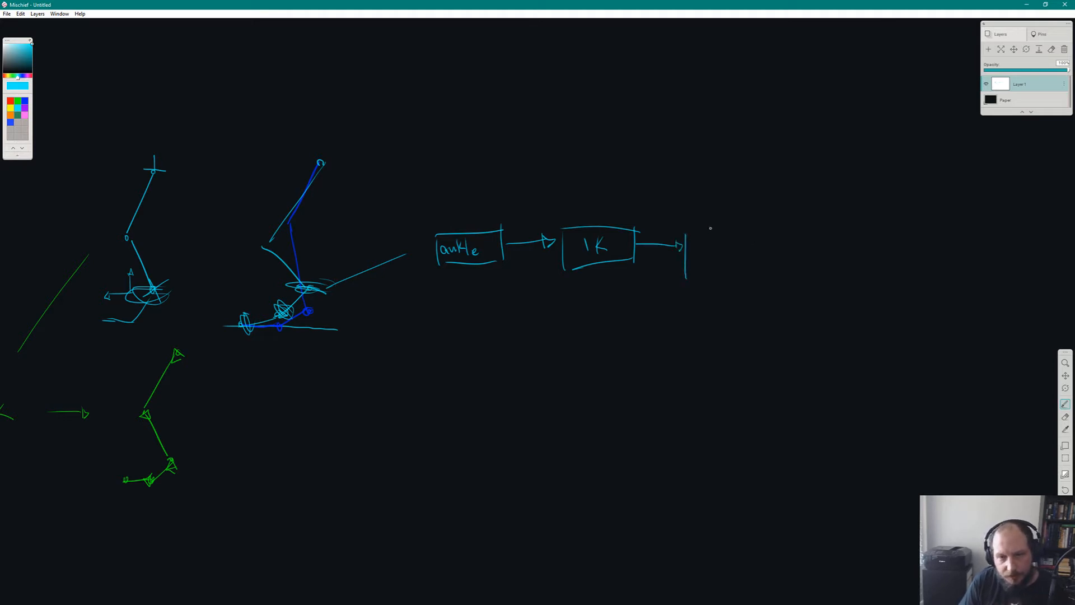
drag(688, 234, 736, 234)
drag(703, 269, 762, 268)
mouse_move(750, 230)
mouse_down()
mouse_move(753, 272)
mouse_move(700, 253)
mouse_up()
drag(704, 252, 734, 251)
mouse_move(738, 245)
mouse_down()
mouse_move(738, 258)
mouse_move(749, 255)
mouse_up()
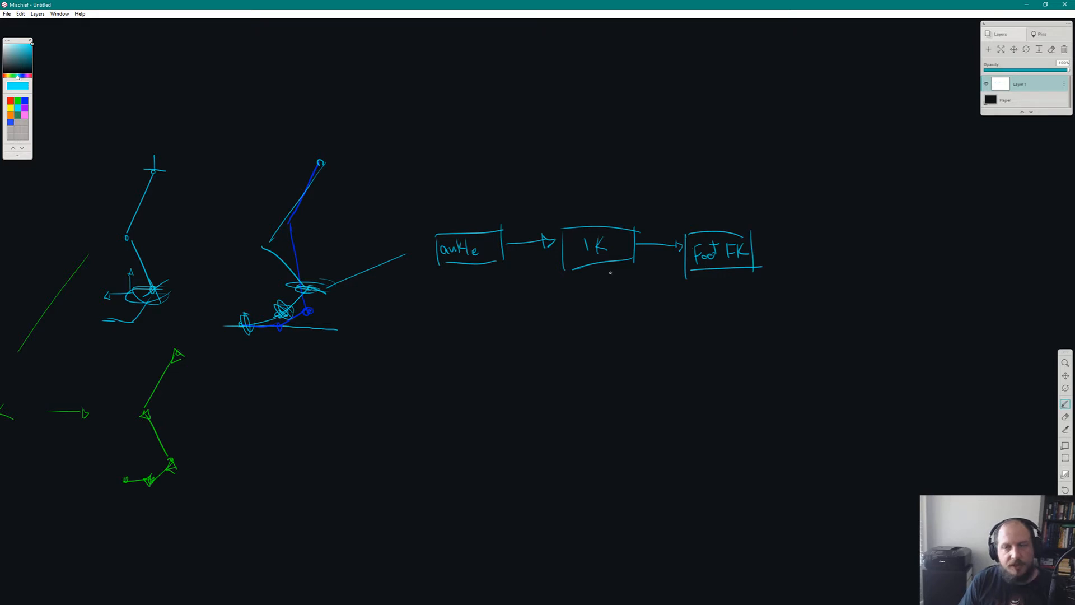
key(i)
Switch to Maya and raise the leg's IK handle to about 0.54 in Y so the knee bends.
key(alt+Tab)
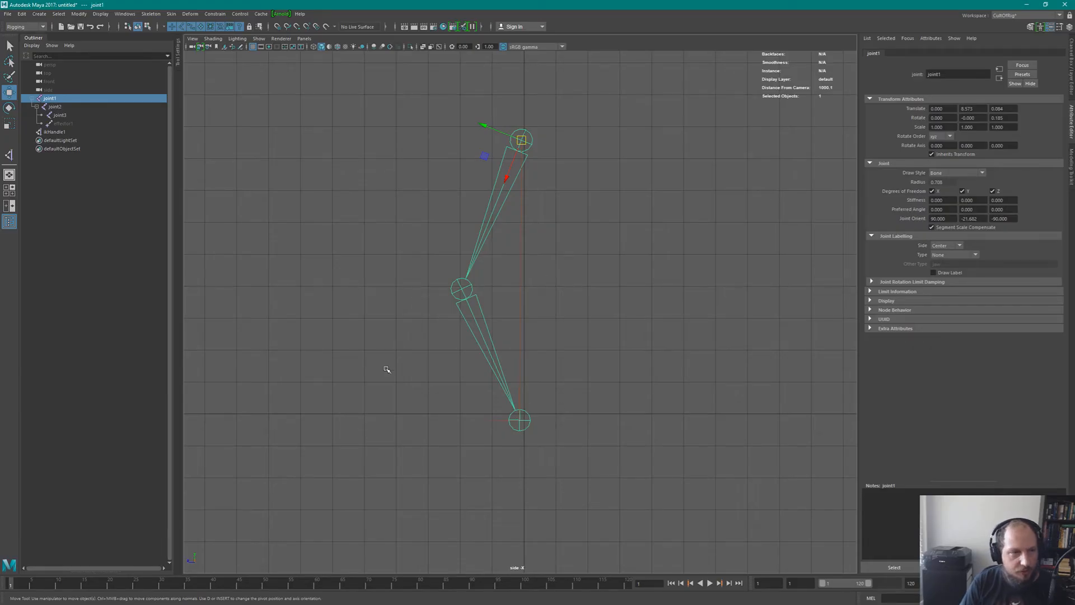
click(512, 420)
drag(523, 424, 521, 340)
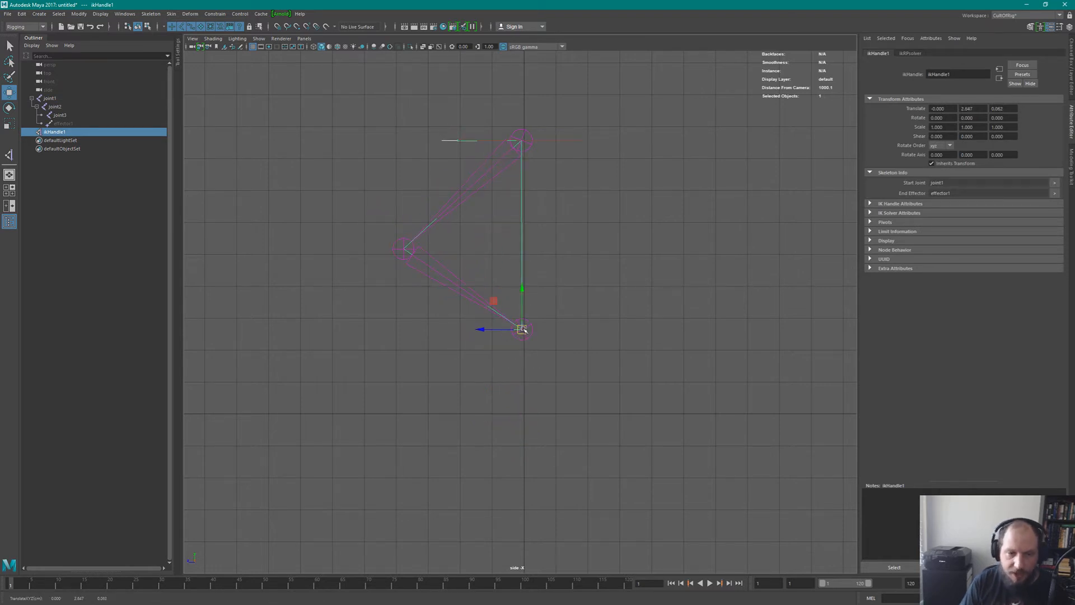
key(ctrl+z)
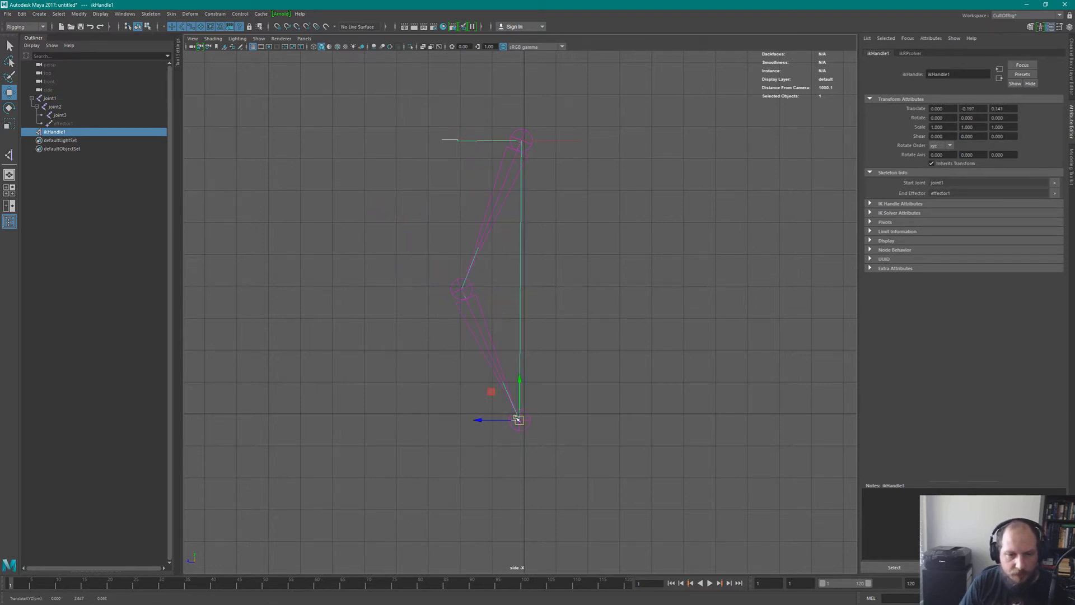
drag(516, 419, 512, 401)
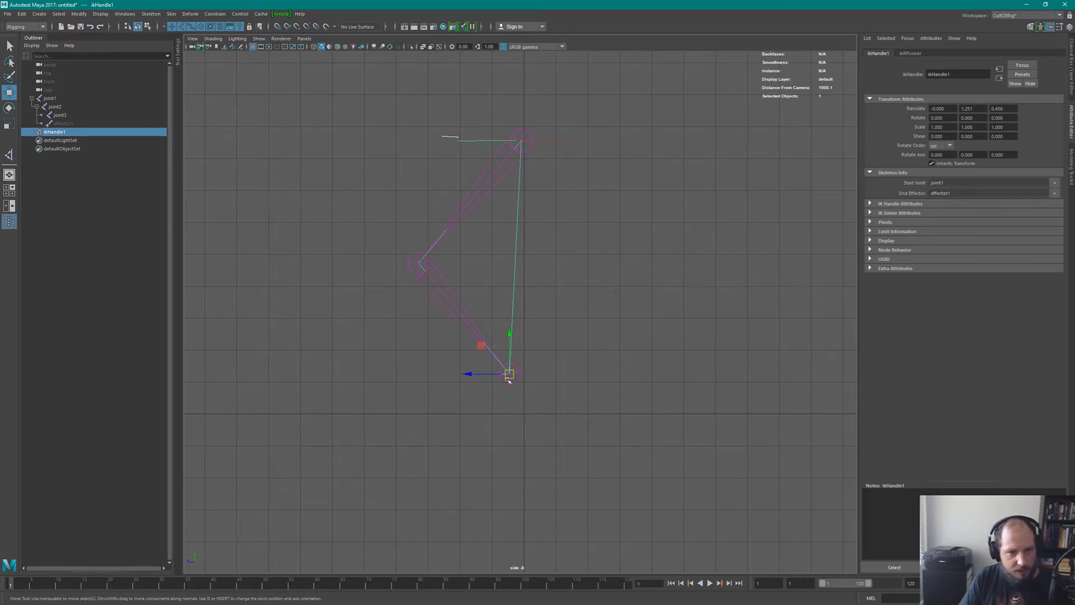
drag(509, 373, 524, 396)
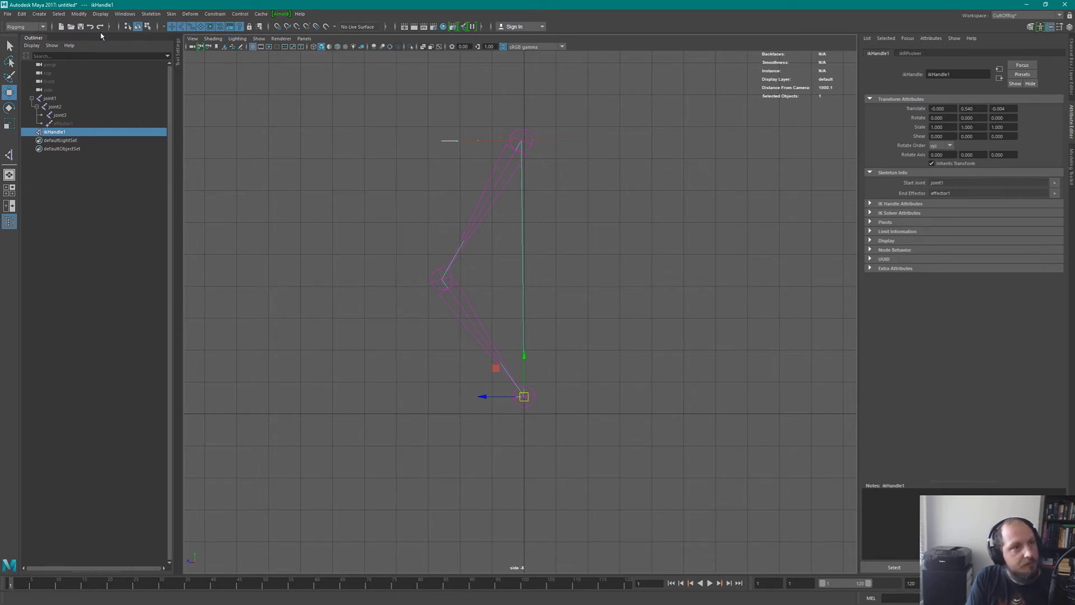
click(145, 14)
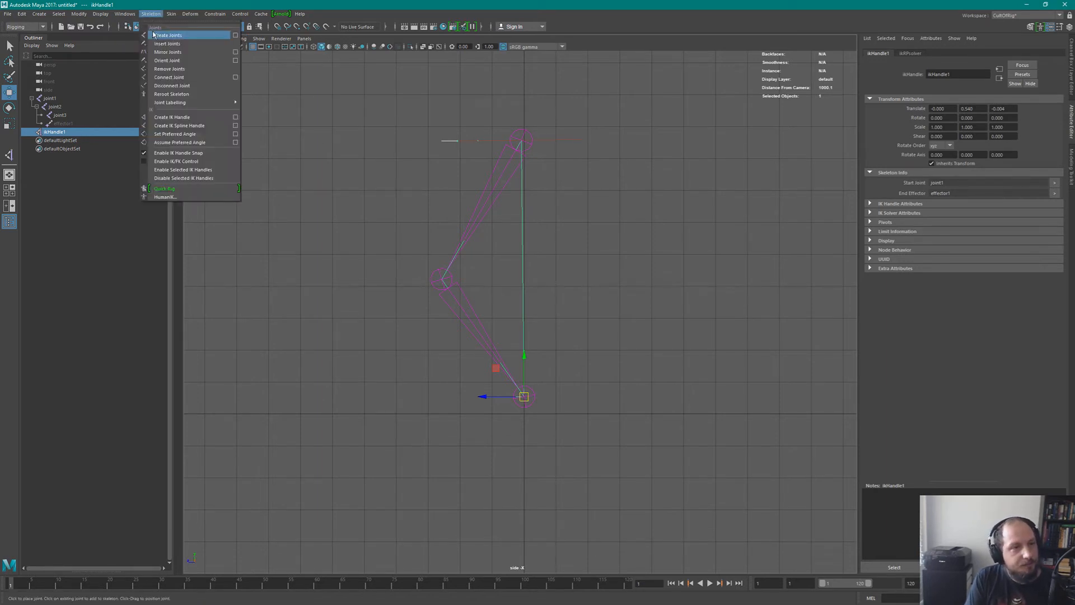
click(157, 35)
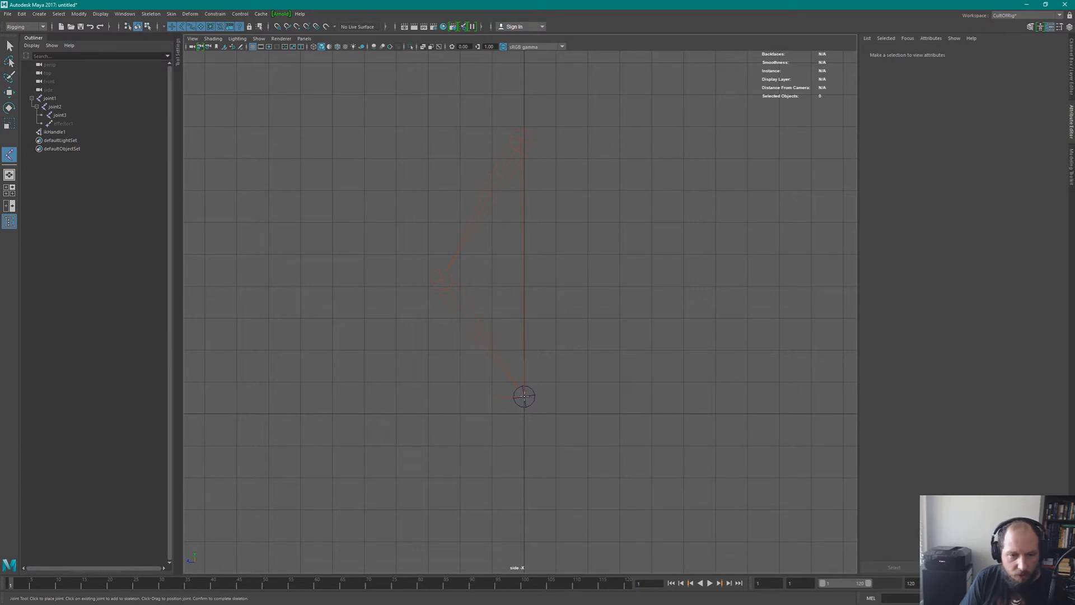
click(524, 396)
click(429, 425)
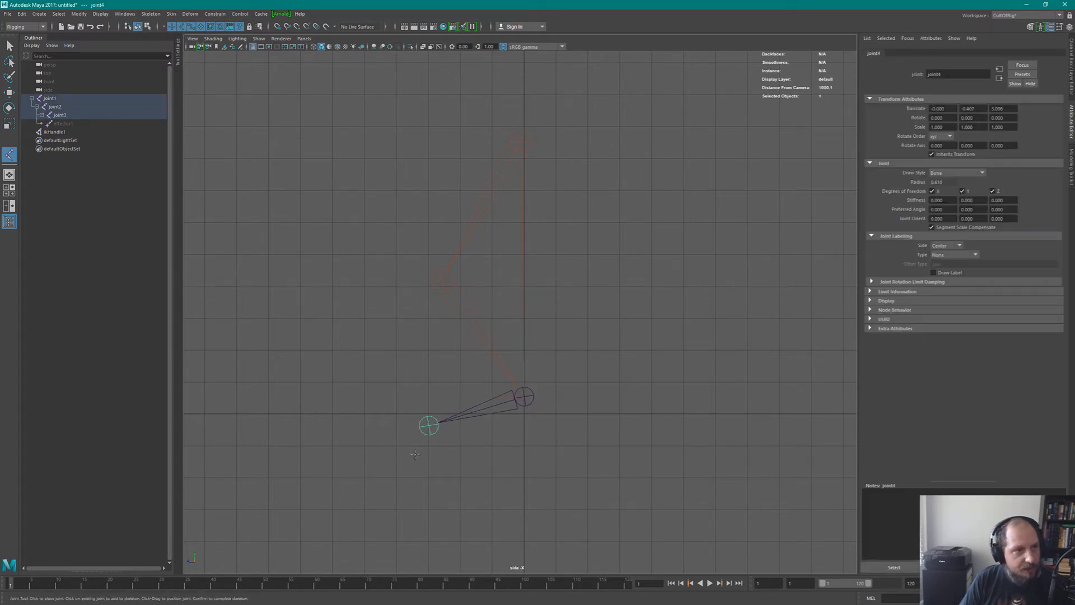
key(Return)
key(w)
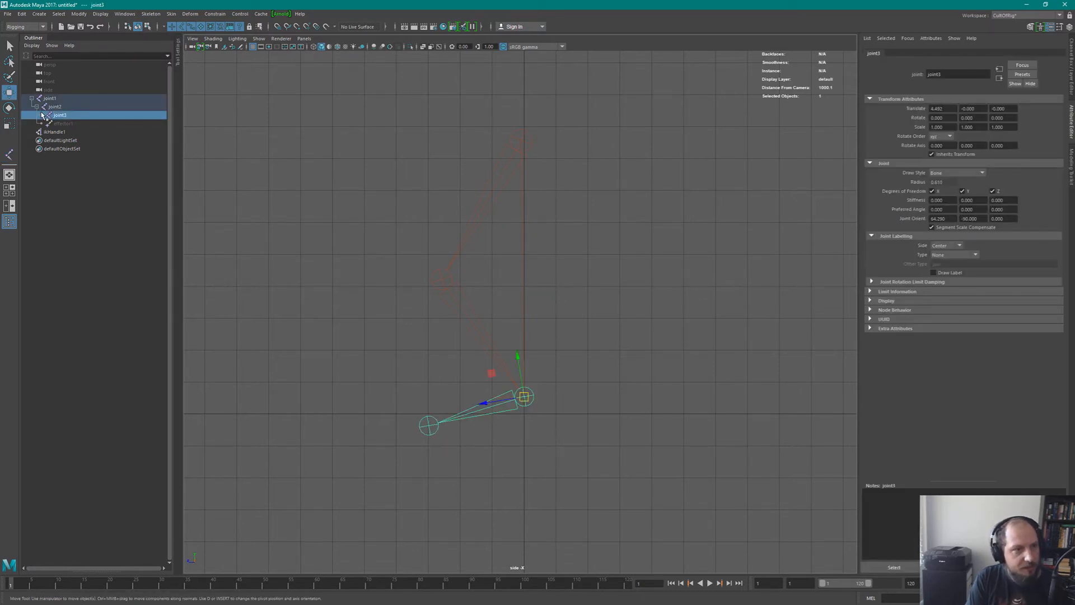
click(63, 123)
key(shift+p)
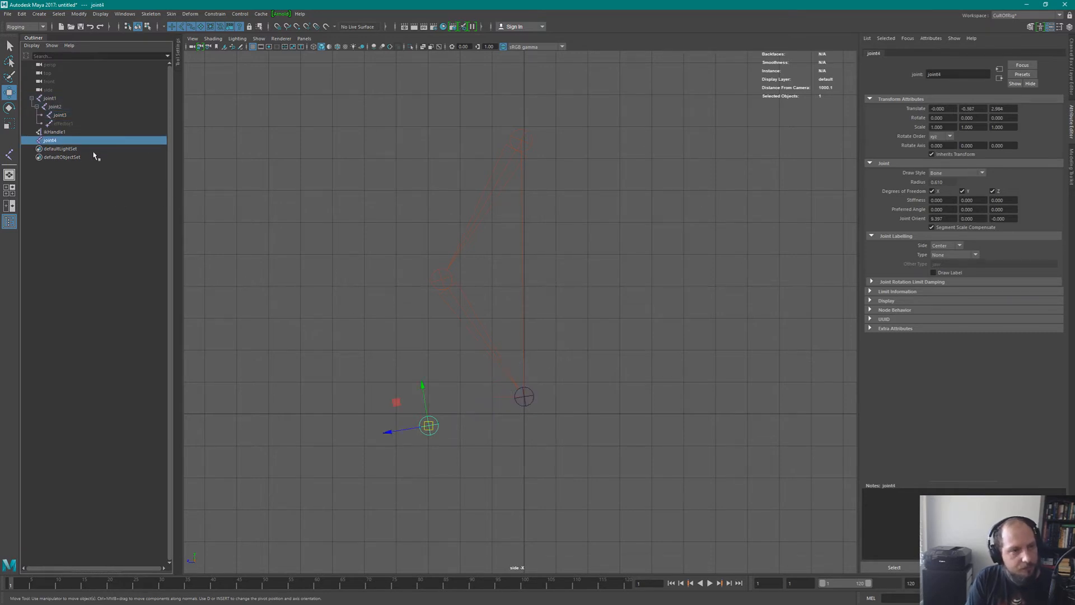
key(ctrl+z)
key(ctrl+z)
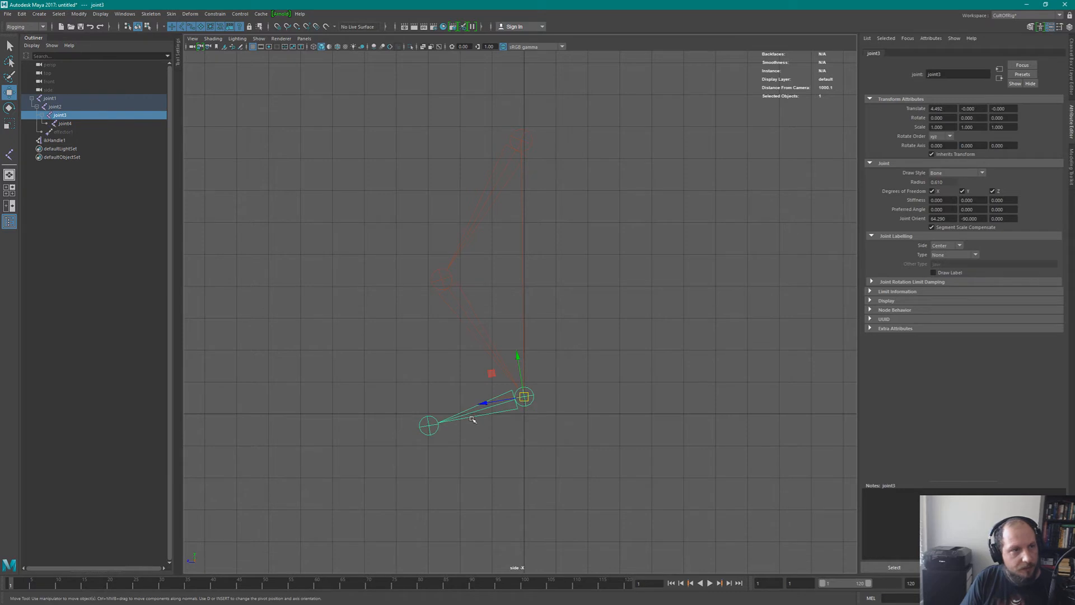
key(ctrl+z)
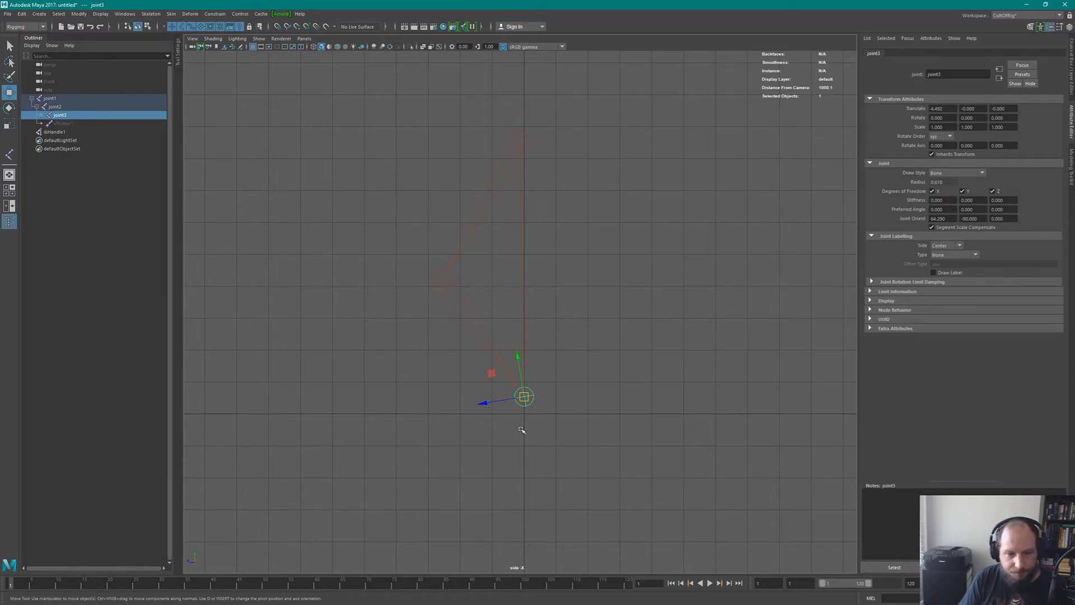
Create a separate two-joint chain running from the ball of the foot back to just below the leg's ankle joint.
click(274, 162)
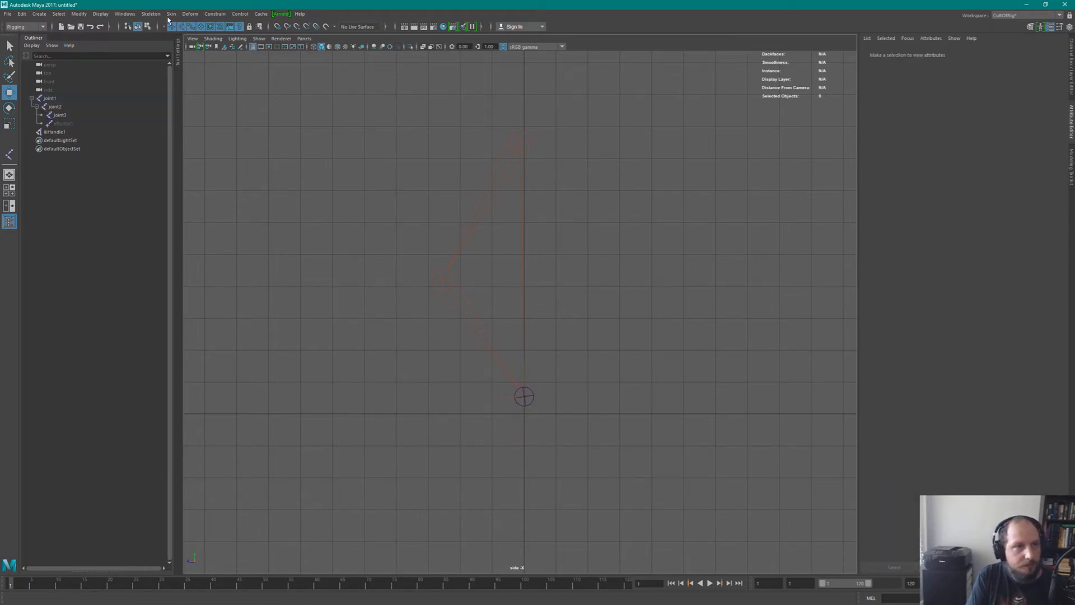
click(151, 14)
click(168, 34)
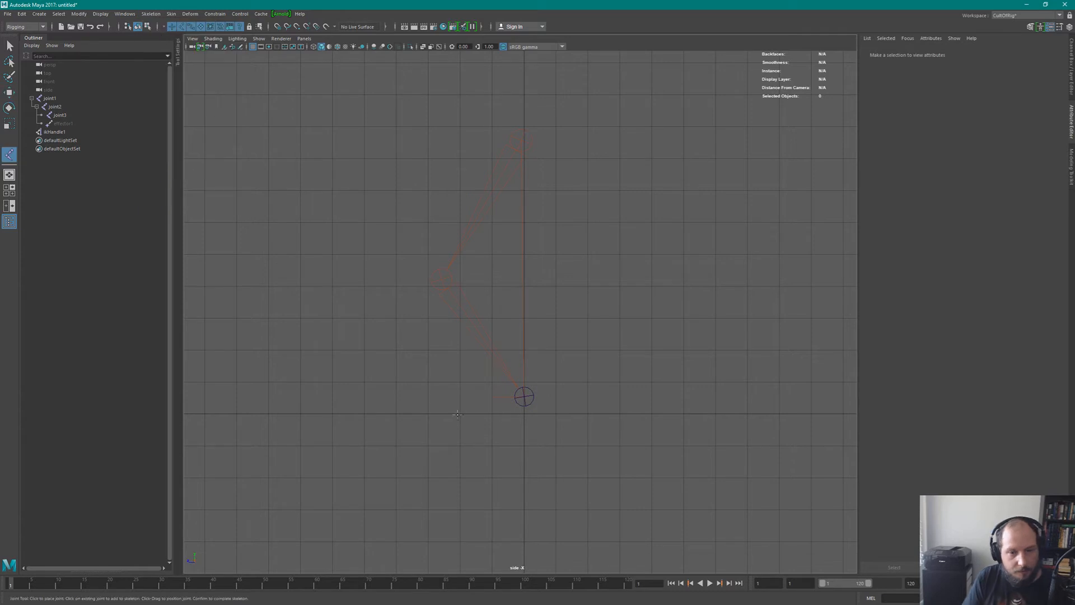
click(520, 421)
click(437, 449)
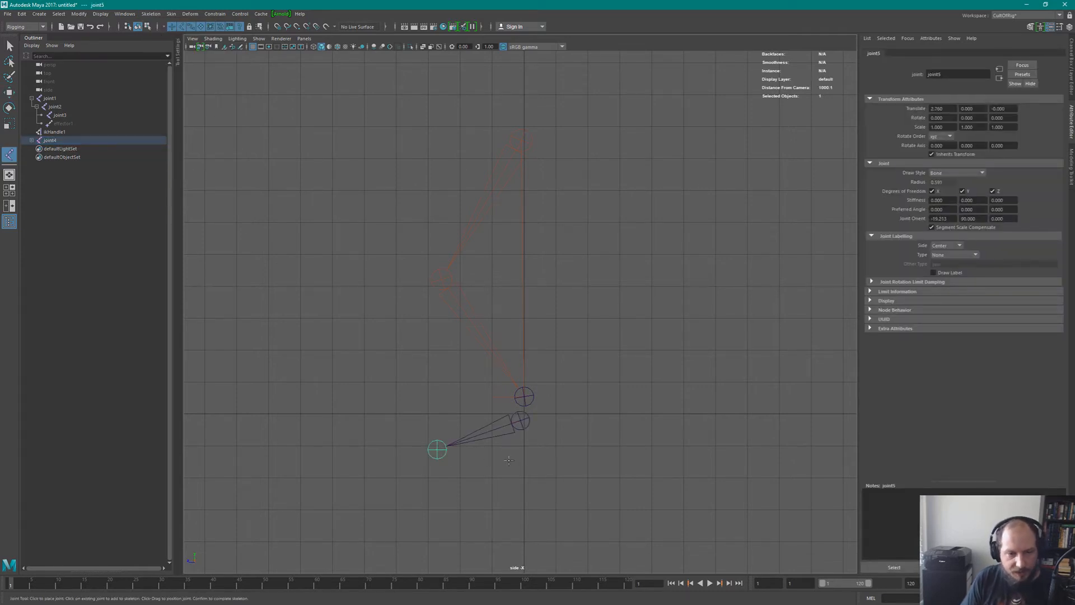
key(ctrl+z)
click(439, 449)
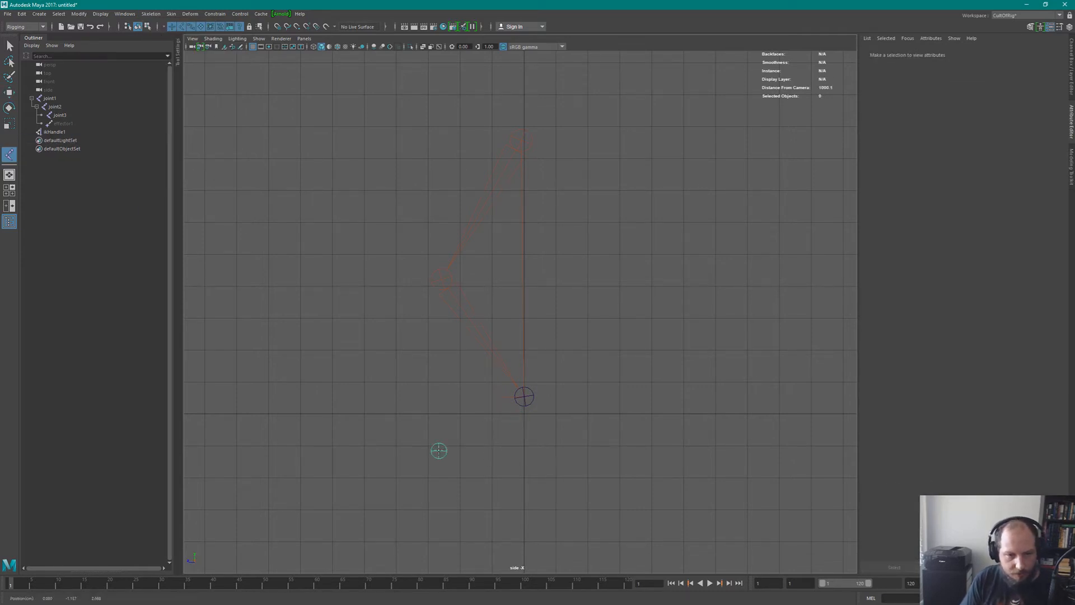
click(524, 417)
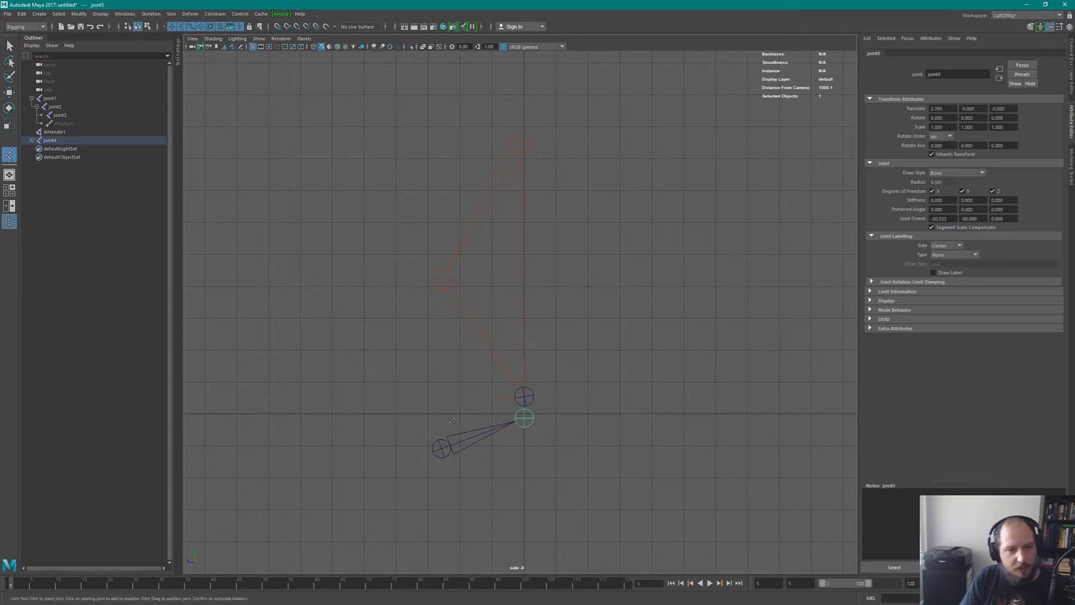
key(Return)
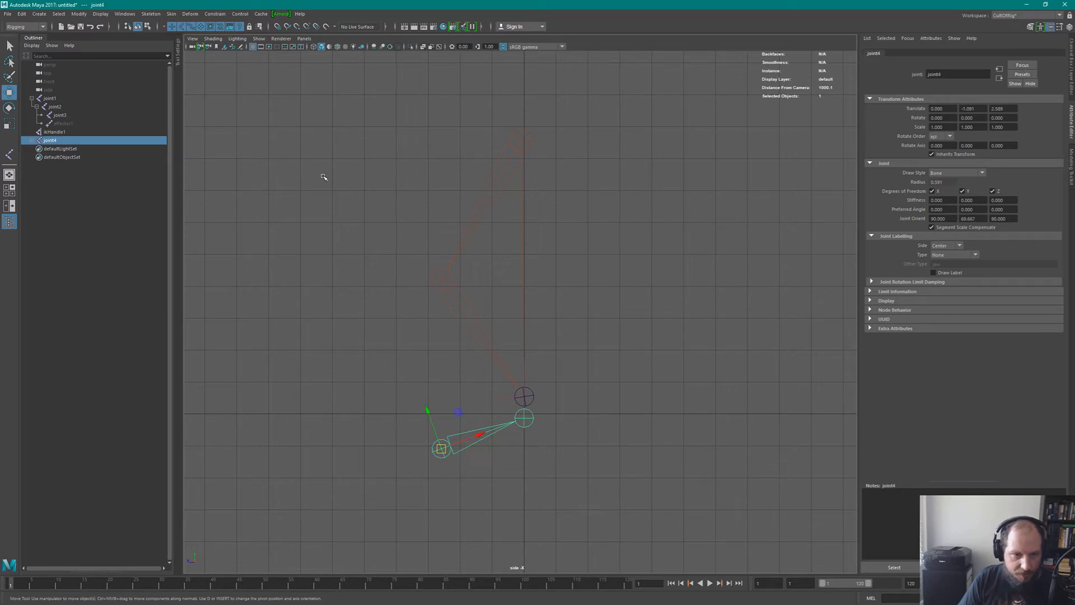
Test rotating the foot chain about its ball joint and undo each rotation.
key(e)
drag(458, 419, 463, 418)
key(ctrl+z)
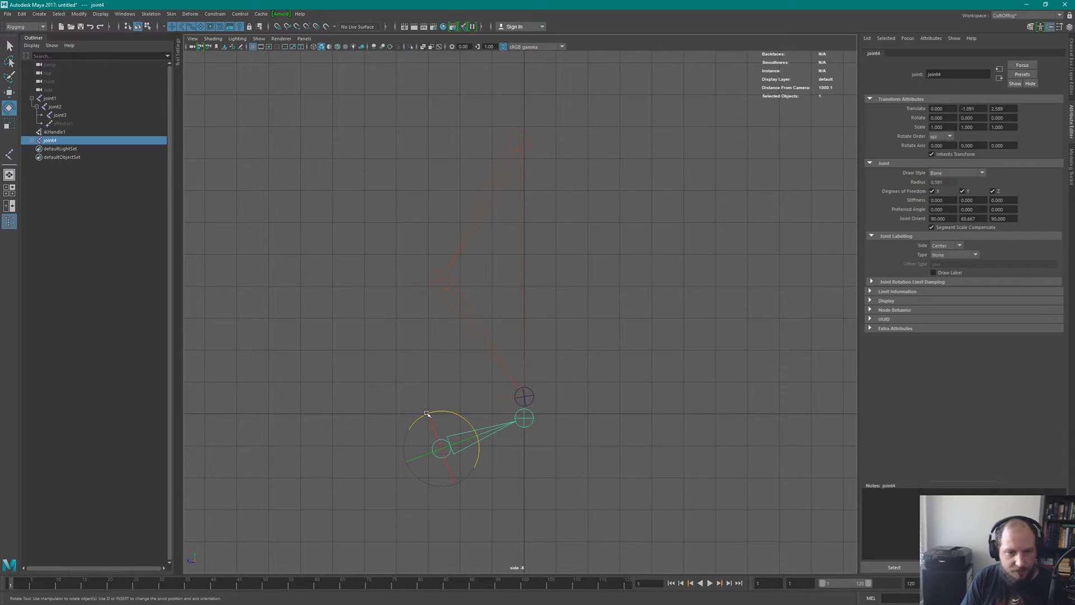
drag(470, 420, 488, 388)
key(ctrl+z)
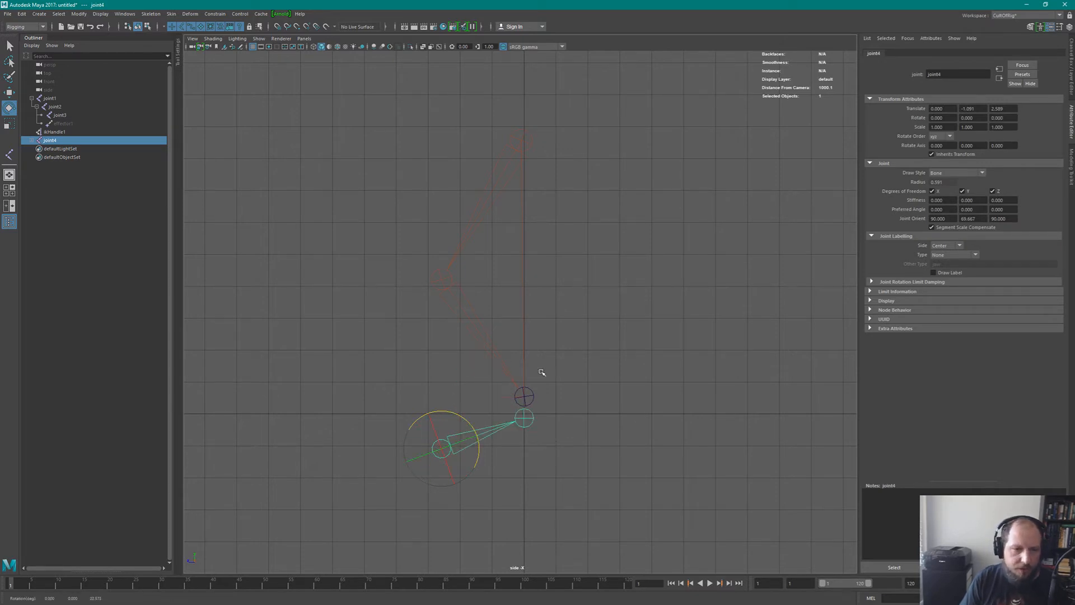
Create a NURBS circle at the origin as a foot control and show all four views.
click(348, 228)
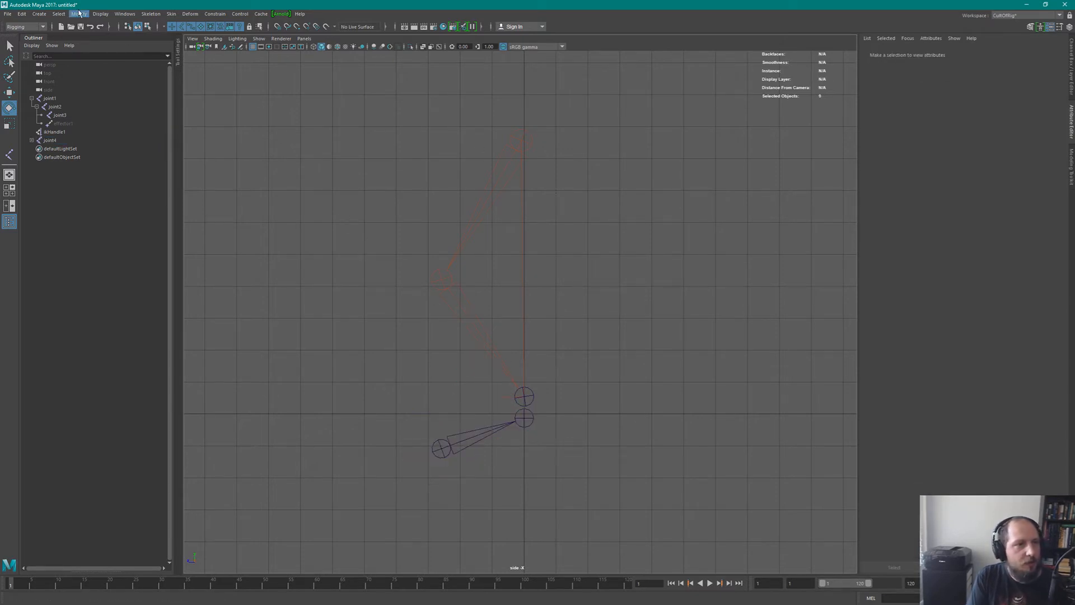
click(38, 16)
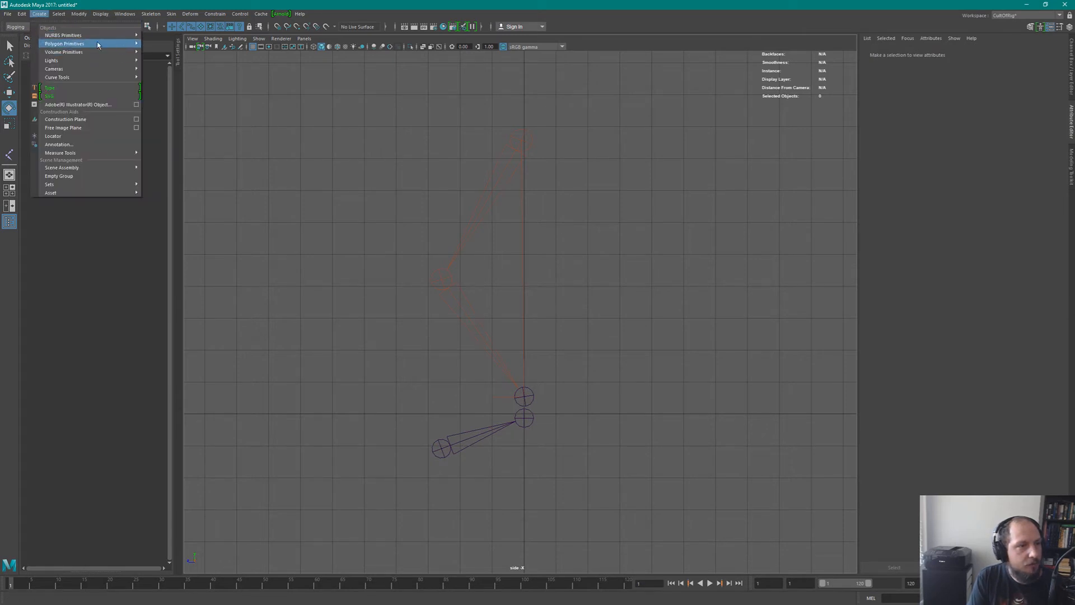
mouse_move(84, 36)
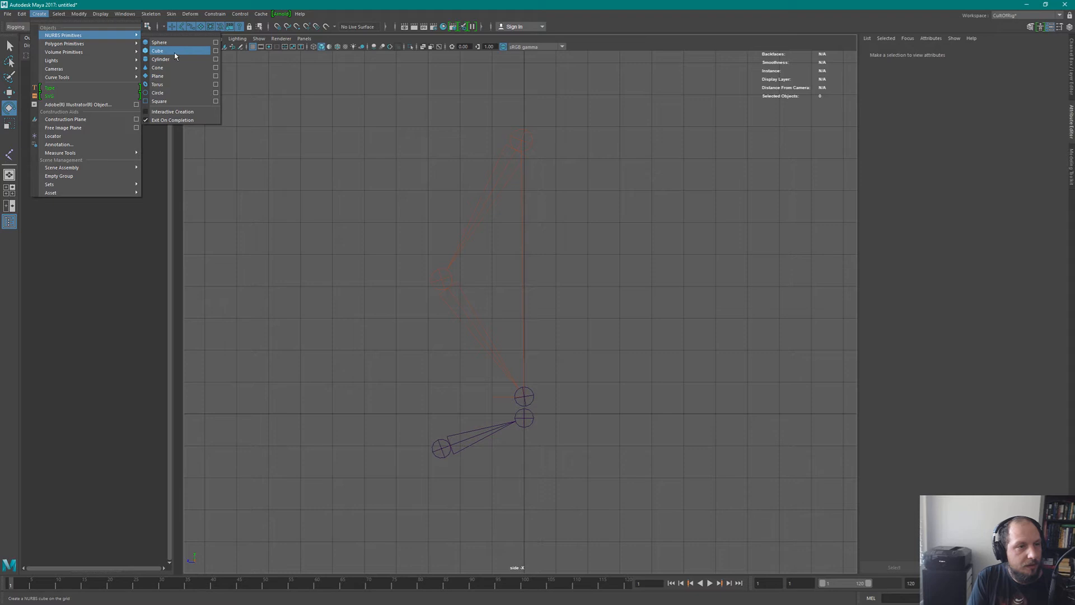
click(168, 93)
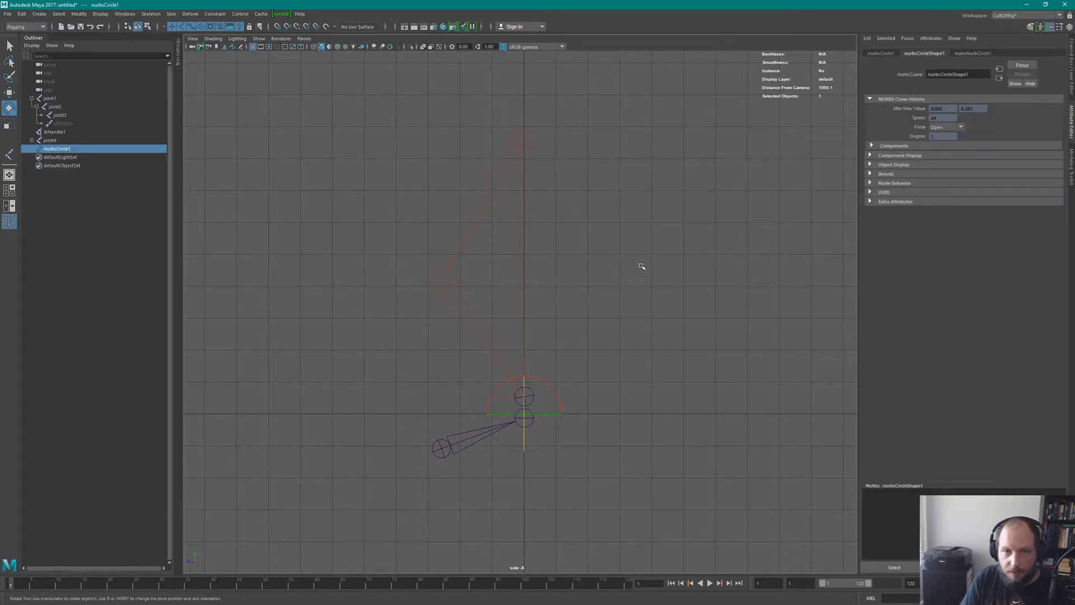
key(space)
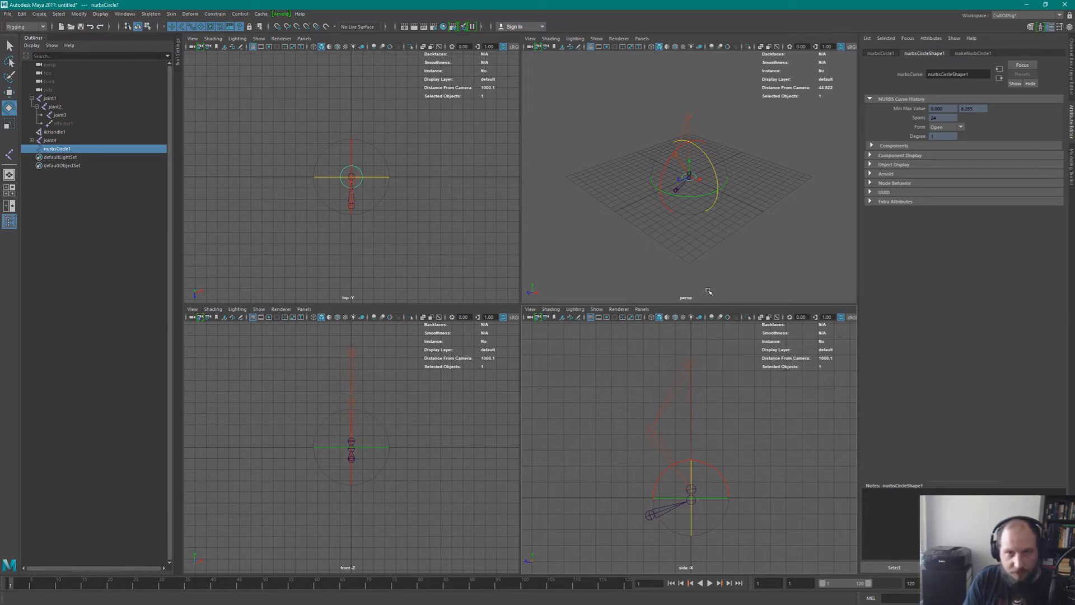
Cycle the viewport background colour to black and expand the foot joint chain in the Outliner.
key(alt+b)
key(alt+b)
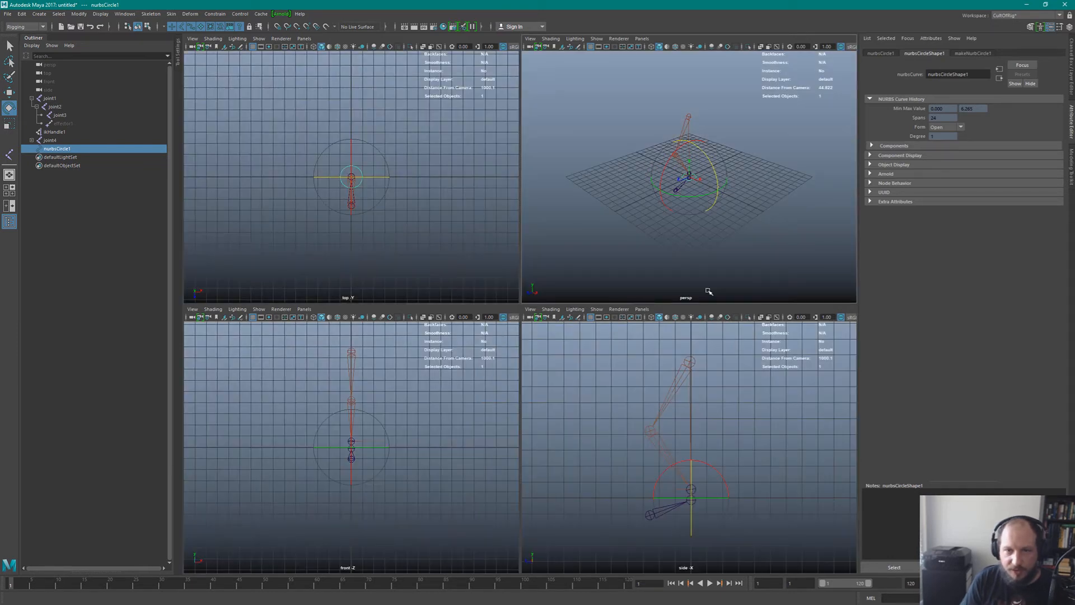
key(alt+b)
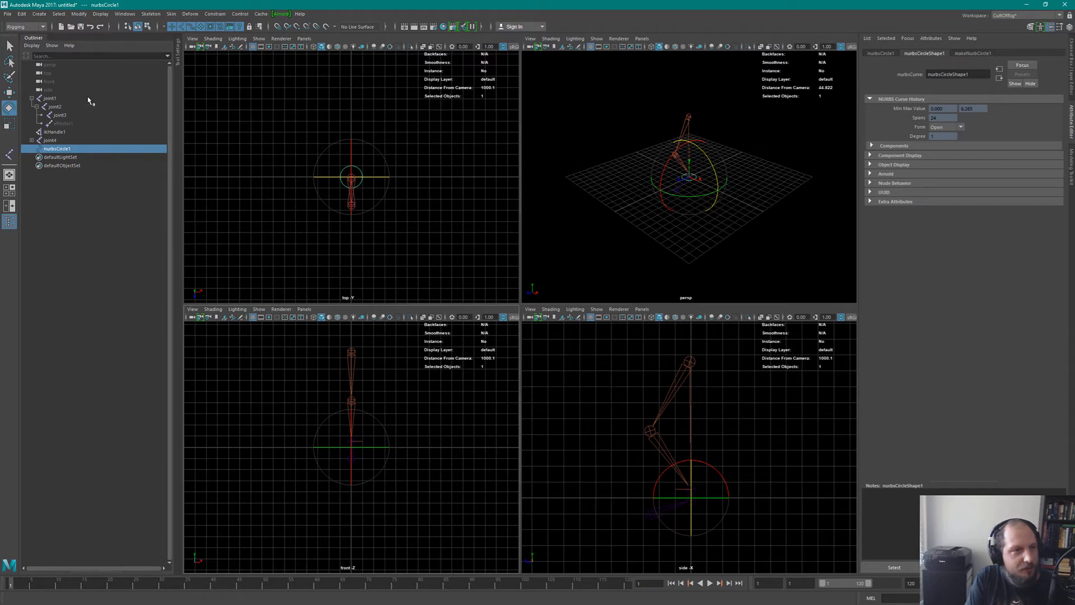
click(32, 140)
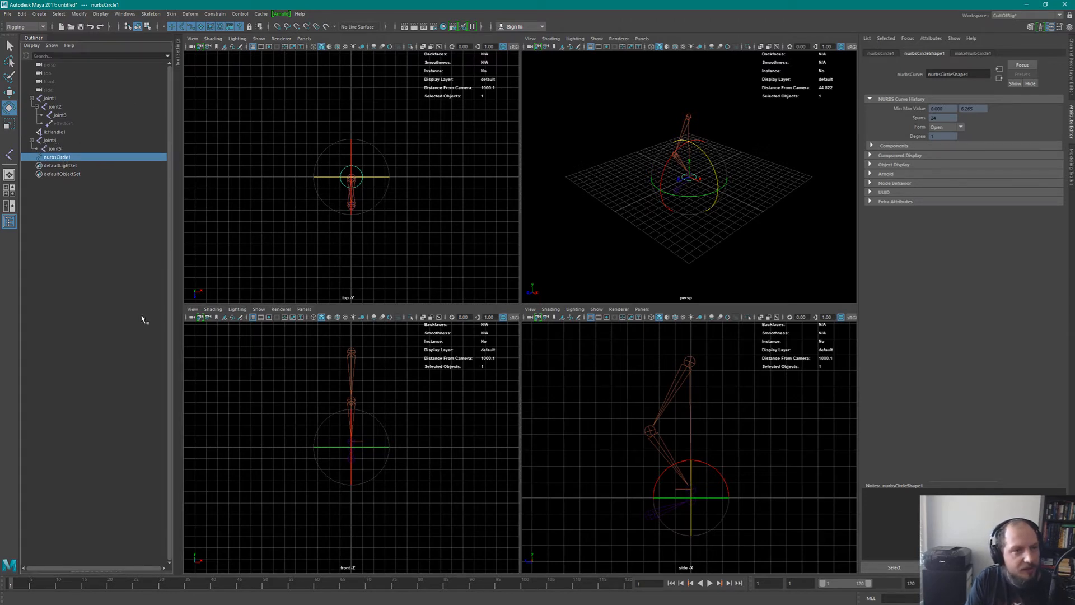
click(73, 132)
click(71, 158)
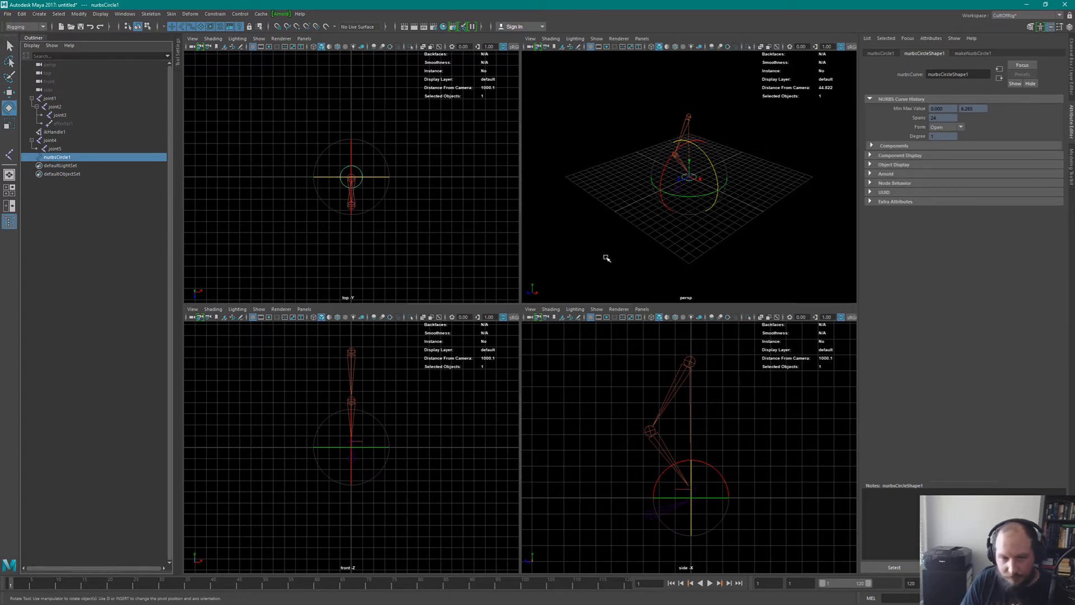
key(alt+b)
key(alt+b)
key(alt+b)
key(alt+b)
key(alt+b)
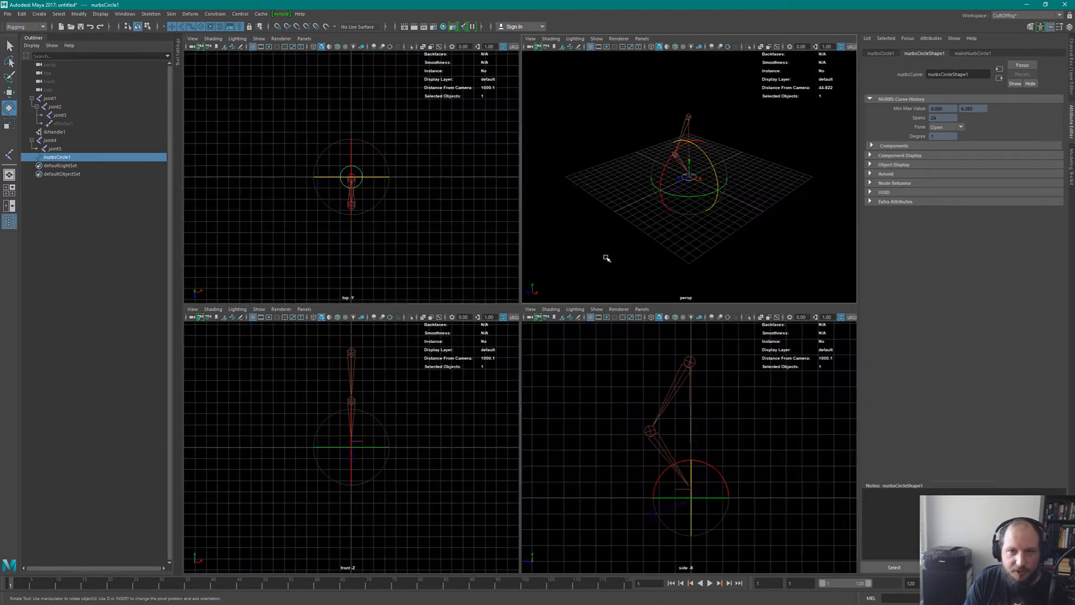
key(alt+b)
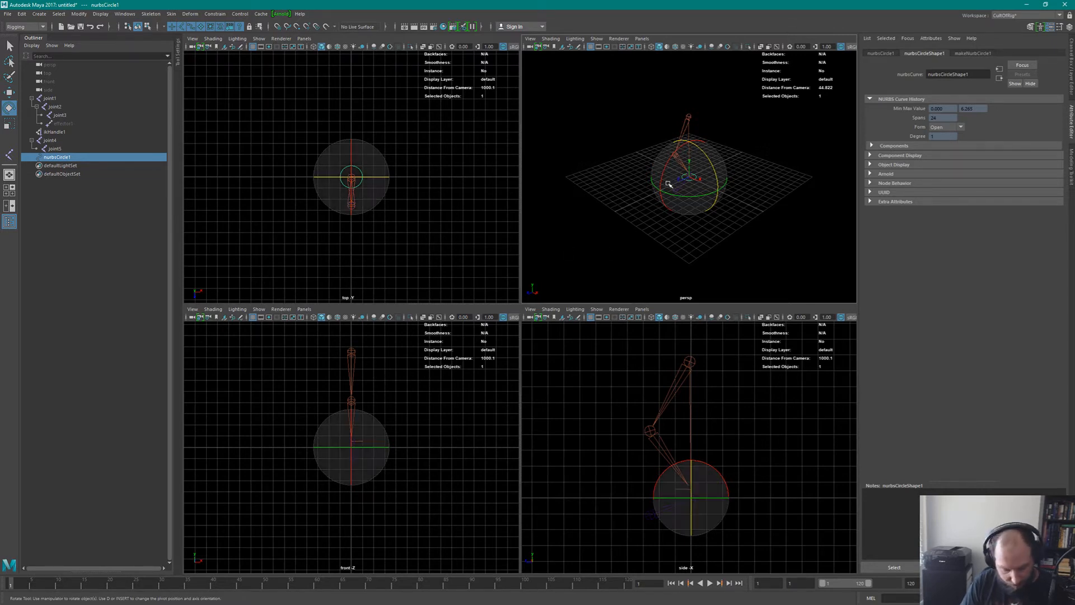
Enlarge the circle control by setting its creation radius to 2.
alt+right_drag(679, 213, 764, 276)
alt+middle_drag(728, 225, 655, 255)
click(63, 158)
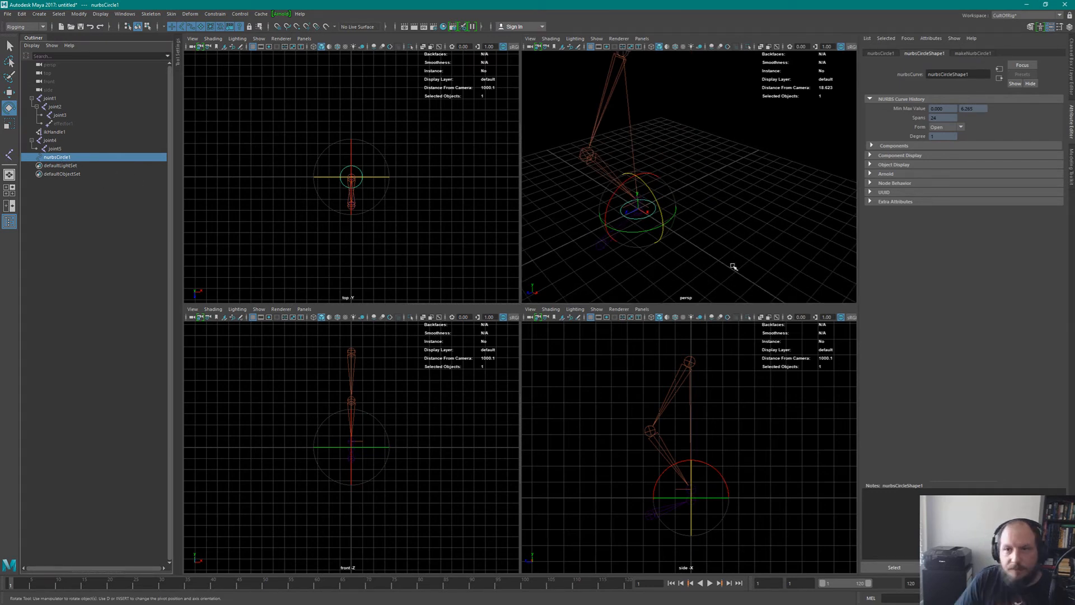
click(973, 53)
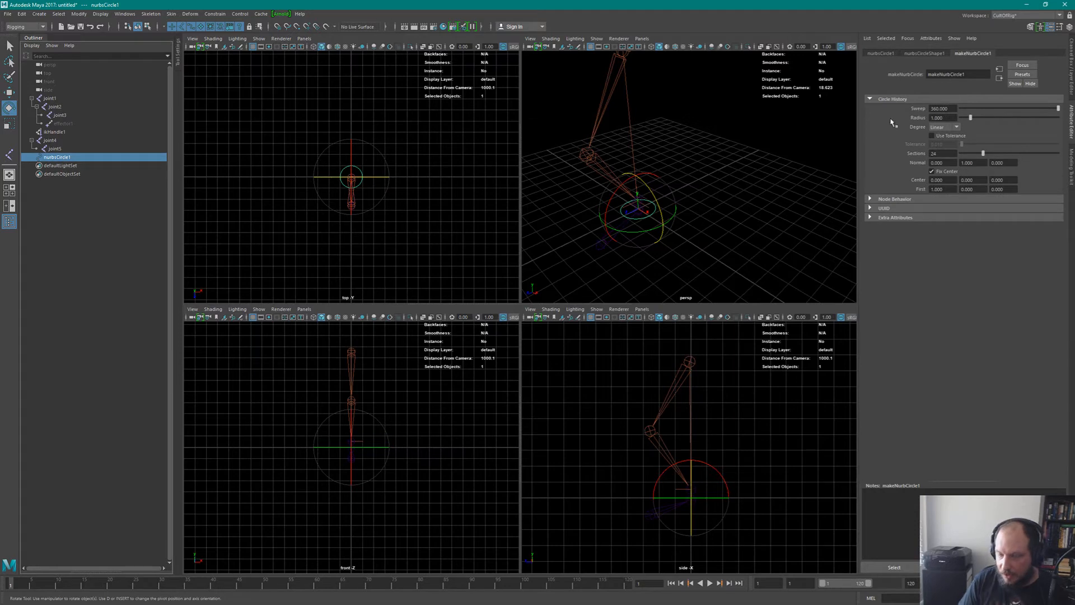
drag(946, 118, 905, 131)
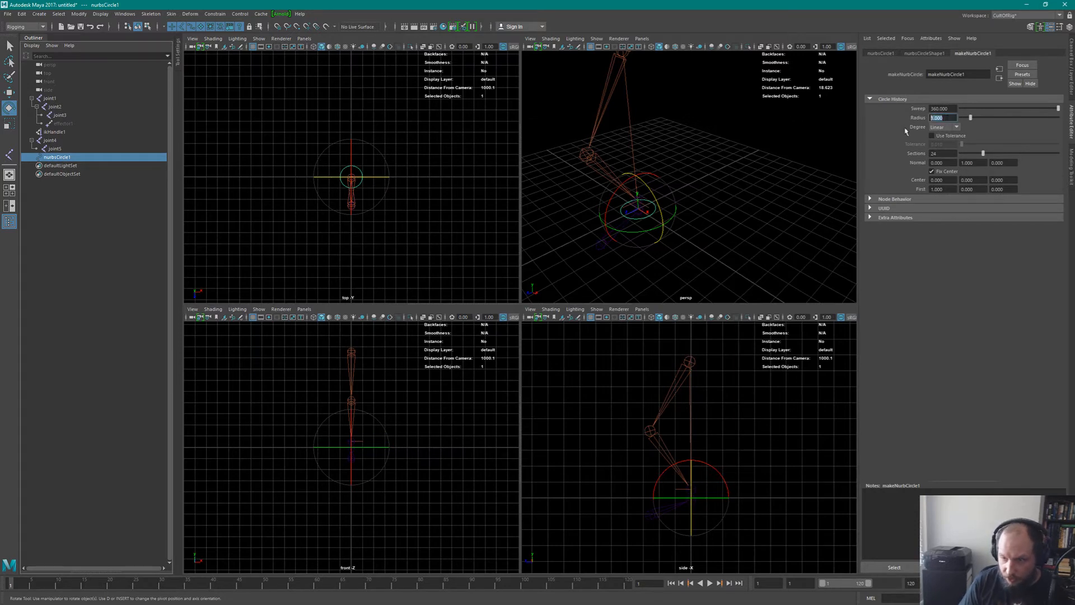
text(2)
key(Return)
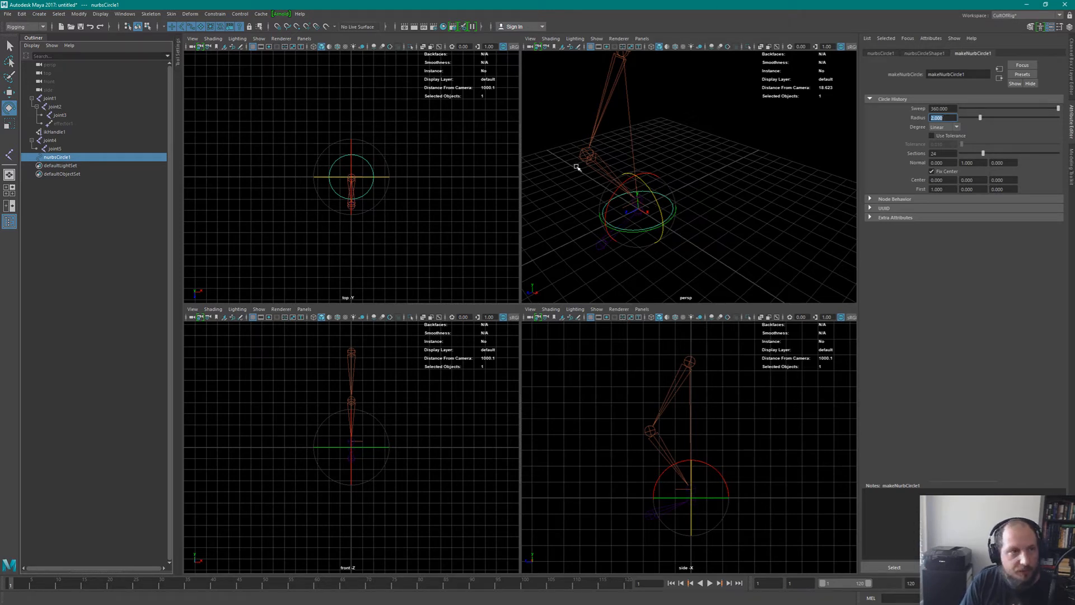
click(876, 152)
key(w)
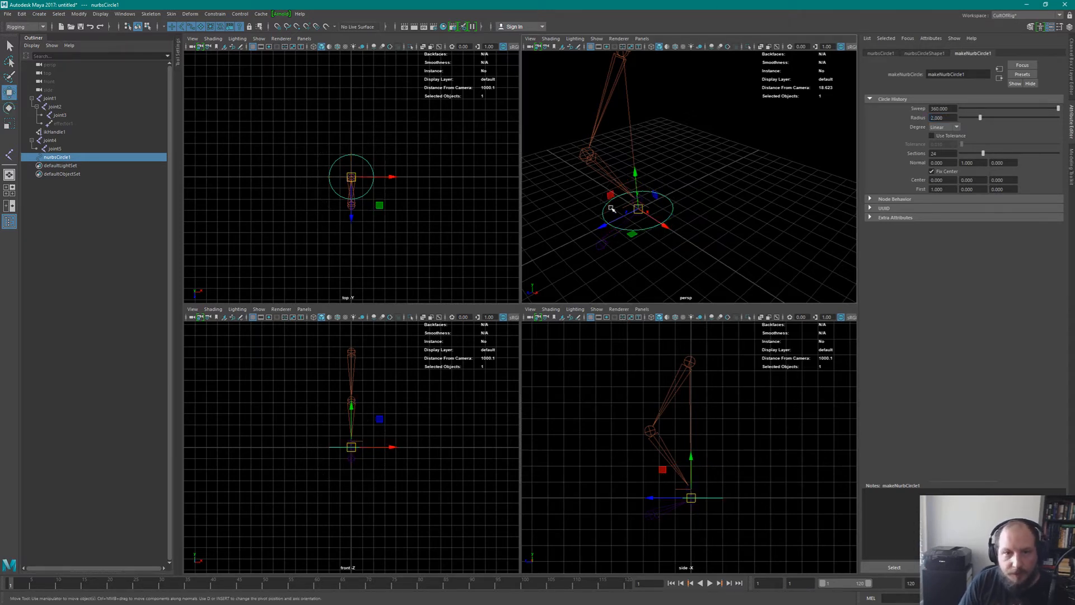
Rename the root joint of the foot chain to "foot".
click(56, 140)
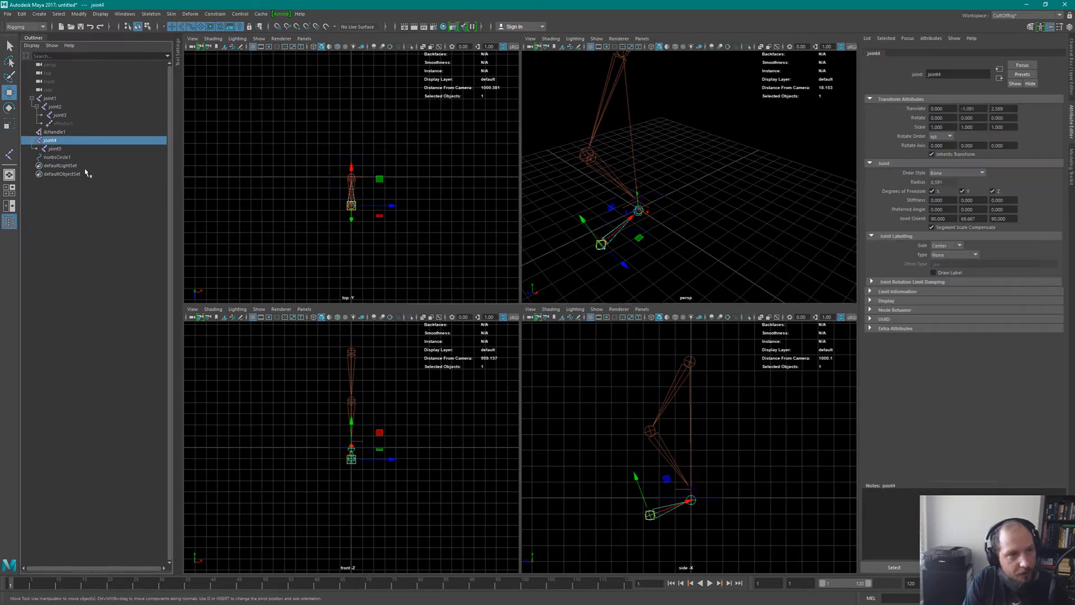
double_click(54, 140)
text(foot)
key(Return)
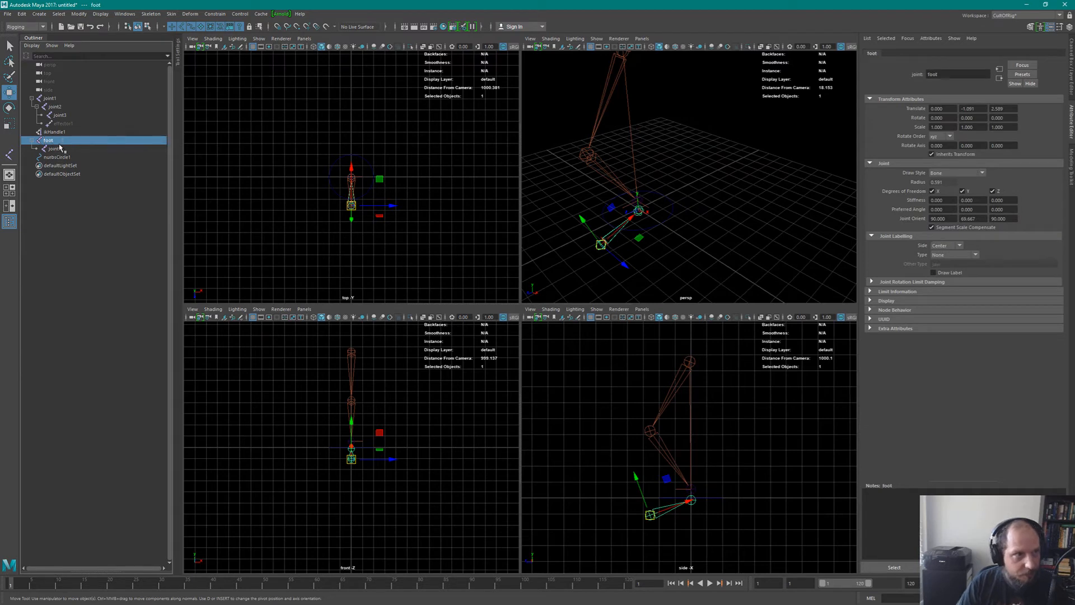
Rename the root joint of the leg chain to "leg".
key(Up)
key(Up)
key(Up)
key(Up)
key(Up)
key(Up)
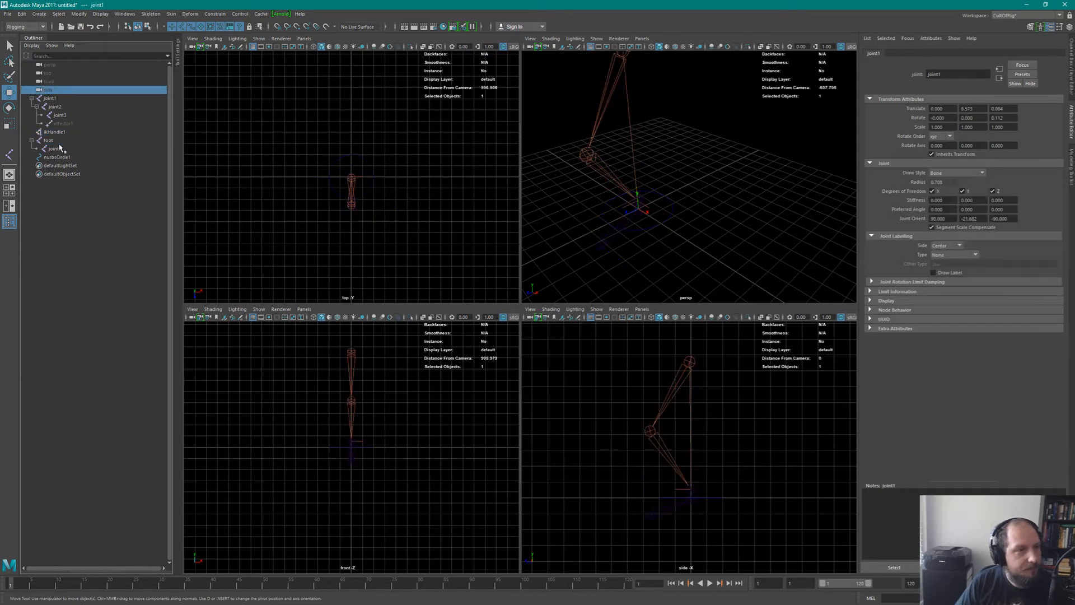
key(Down)
key(Return)
text(keg)
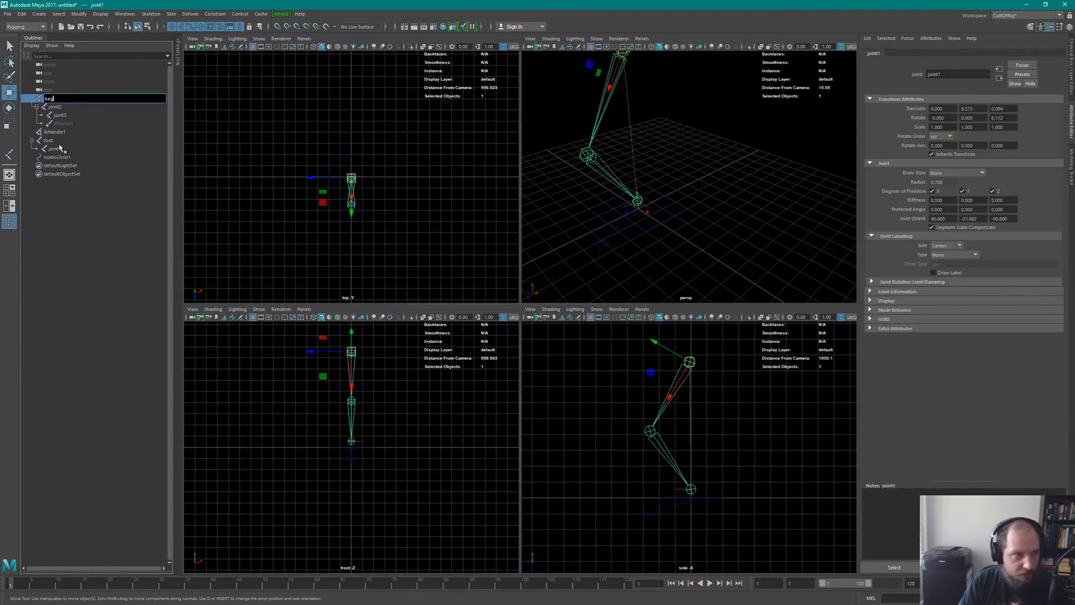
key(Return)
key(Return)
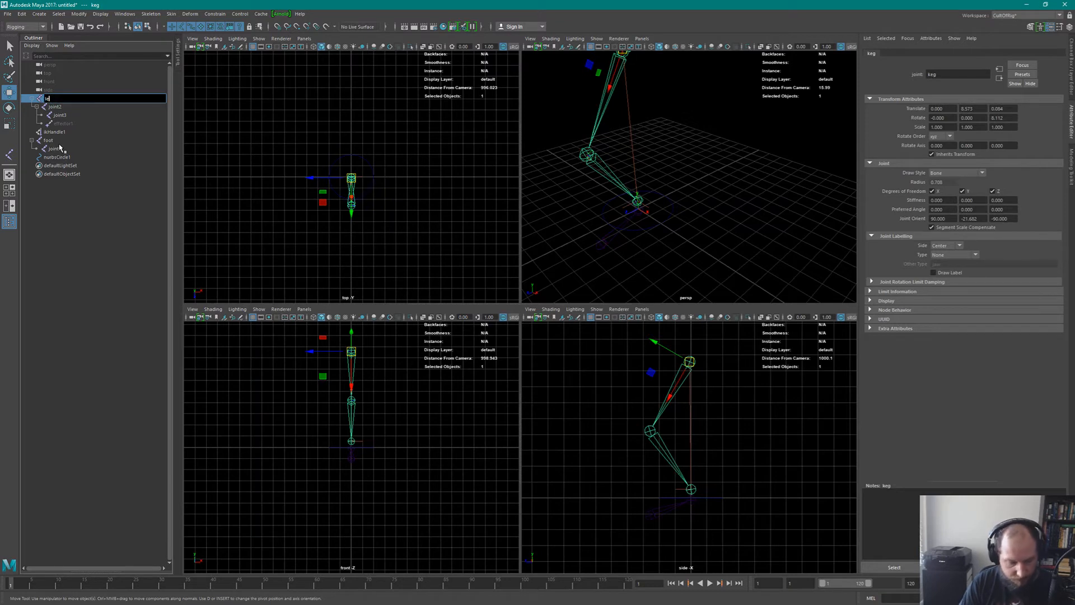
key(Return)
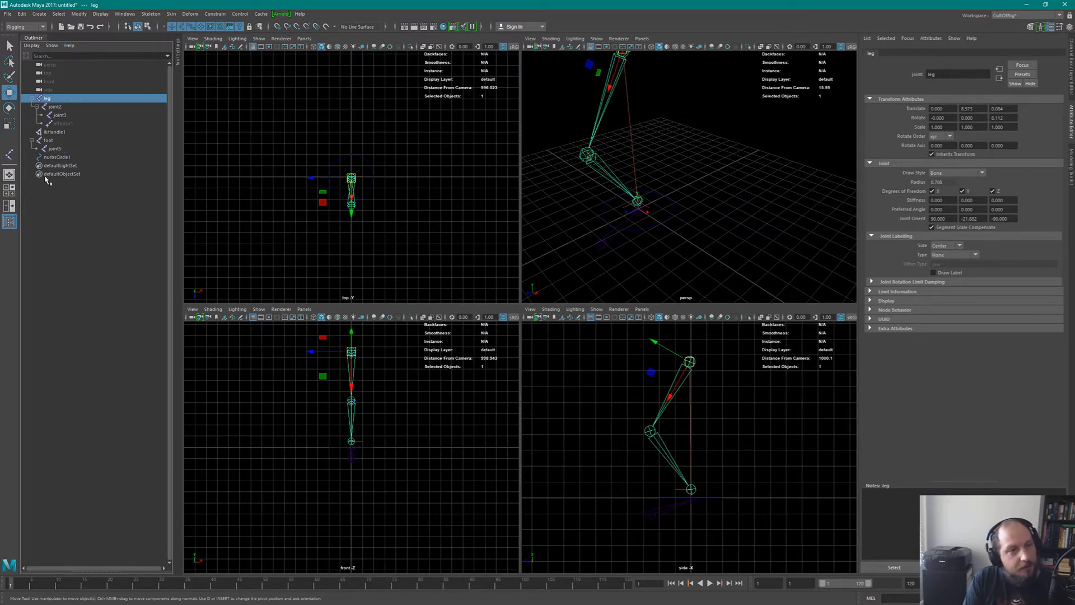
Parent the foot joint chain under the NURBS circle and expand the circle's hierarchy in the Outliner.
click(48, 140)
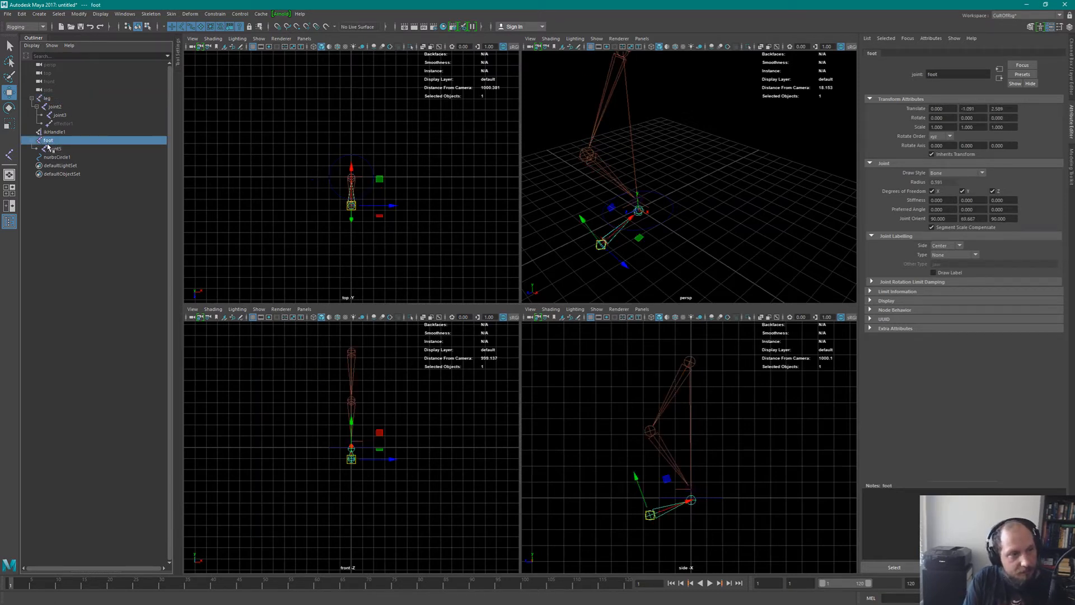
middle_drag(49, 146, 45, 157)
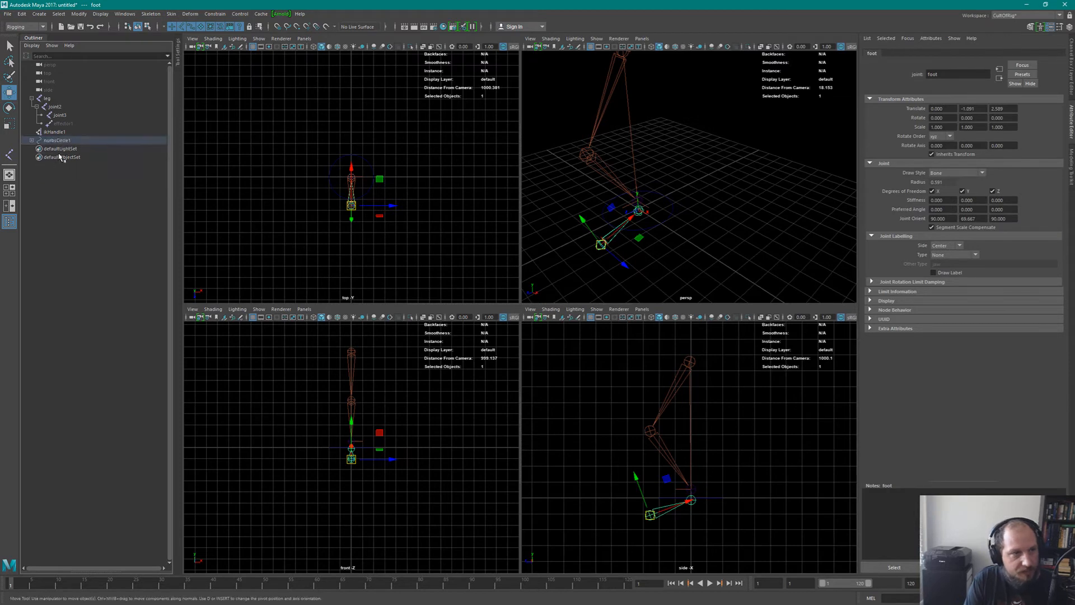
click(32, 140)
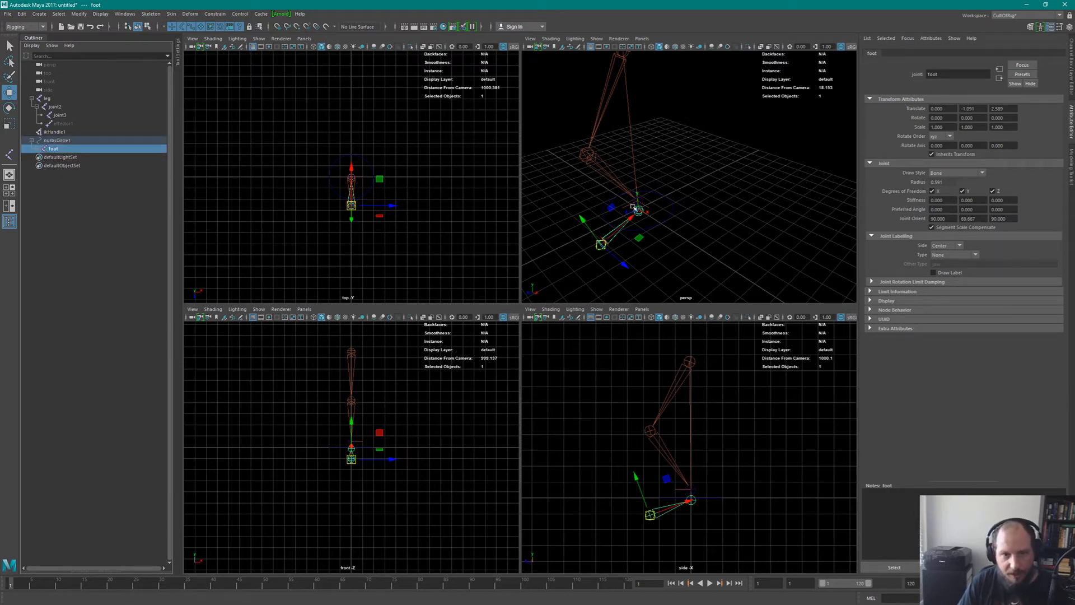
Test the hierarchy by raising the circle control and rotating the foot joint, and undo both changes.
click(669, 229)
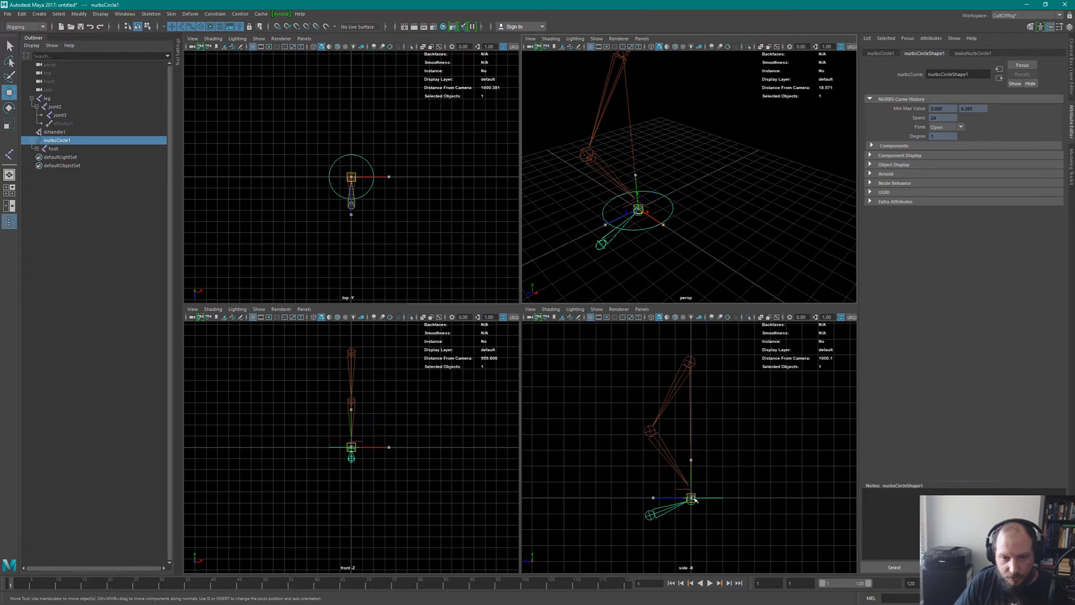
drag(693, 497, 697, 450)
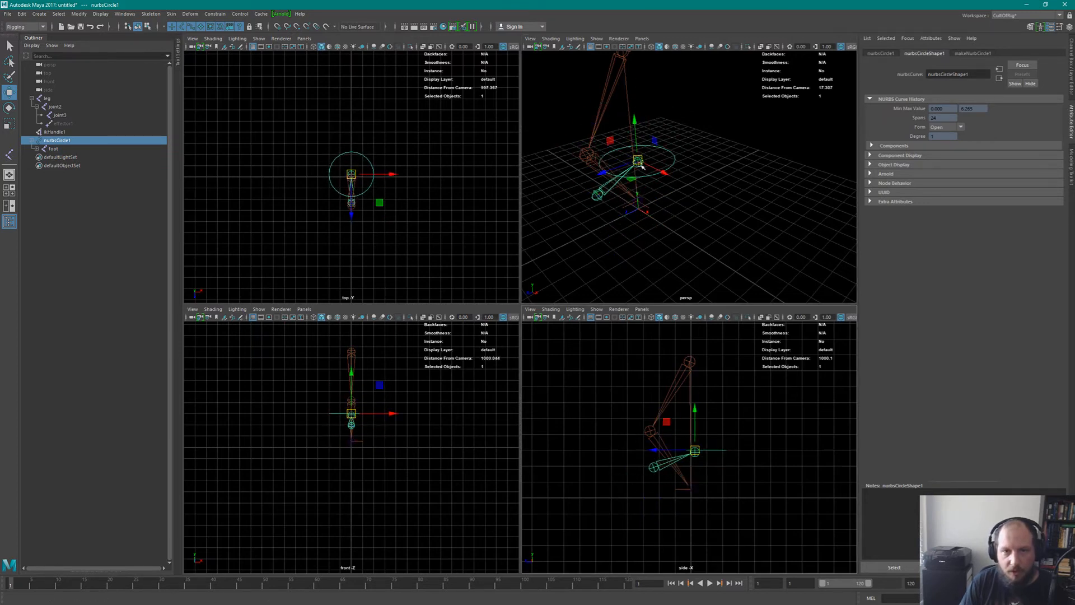
alt+drag(684, 240, 642, 186)
click(597, 174)
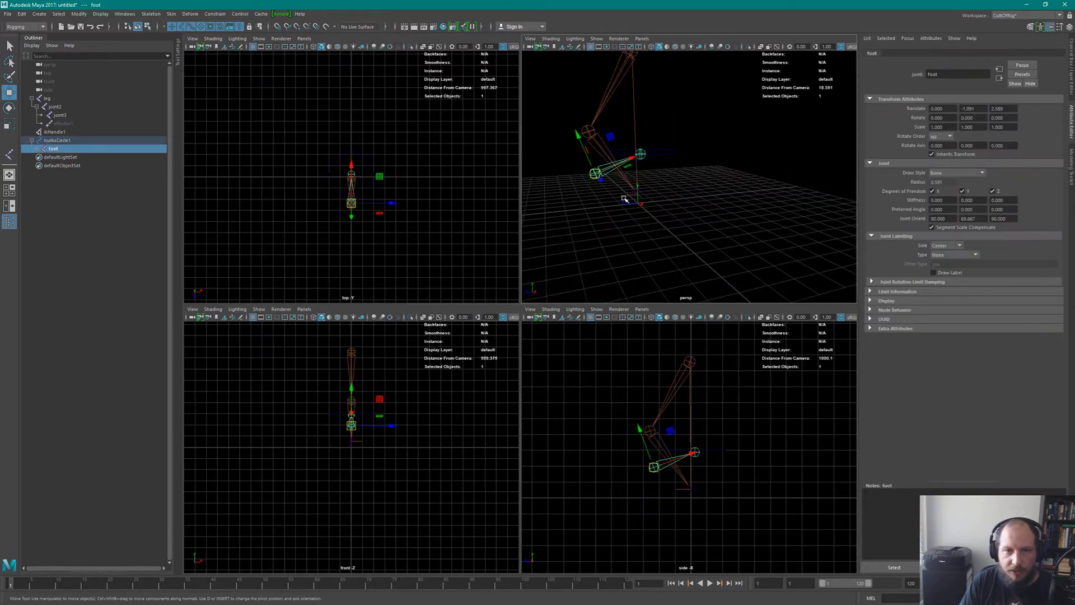
key(e)
drag(578, 145, 567, 150)
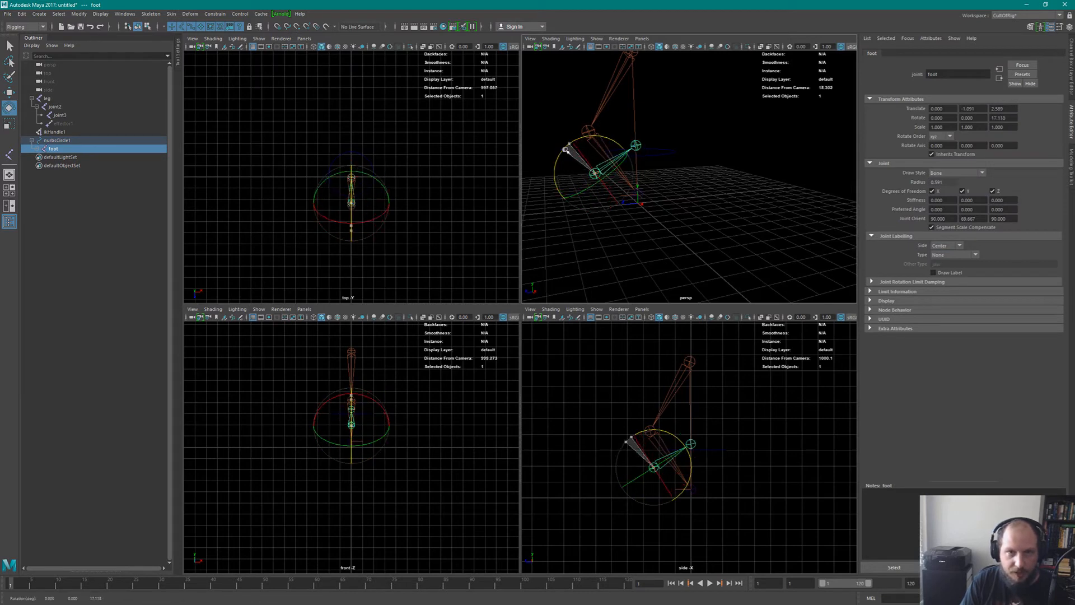
key(ctrl+z)
key(ctrl+z)
key(ctrl+z)
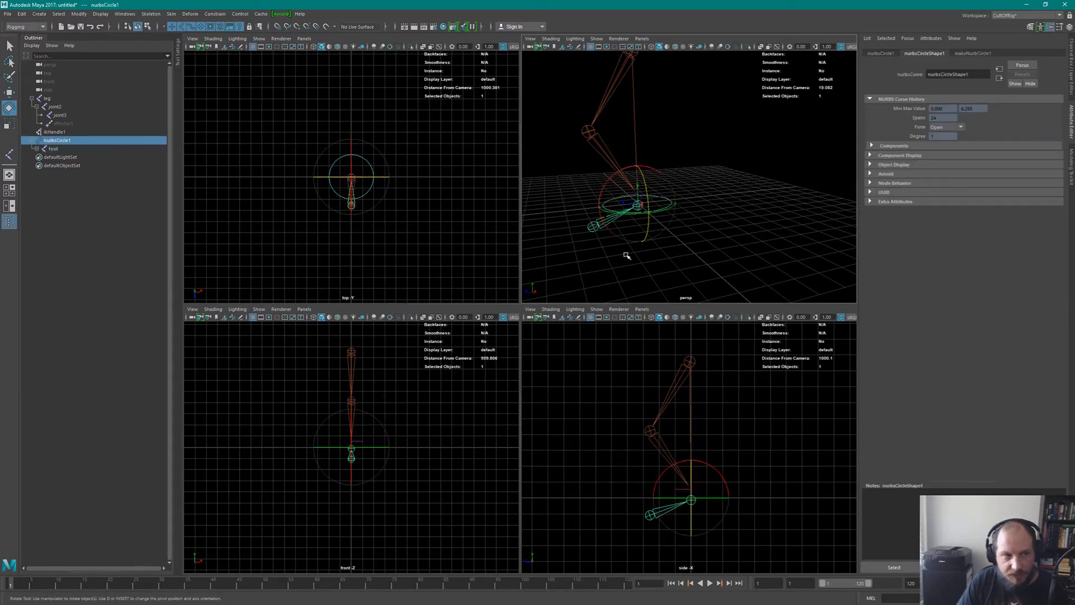
Parent the leg's IK handle under the end joint of the foot chain, expand that joint, and clear the selection.
click(65, 132)
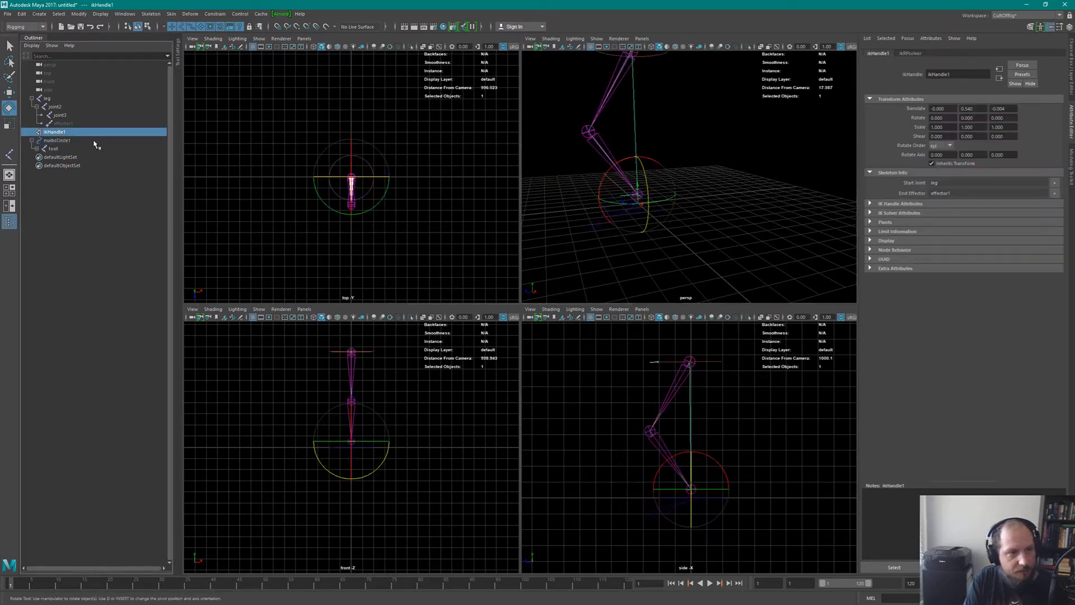
click(37, 149)
click(60, 158)
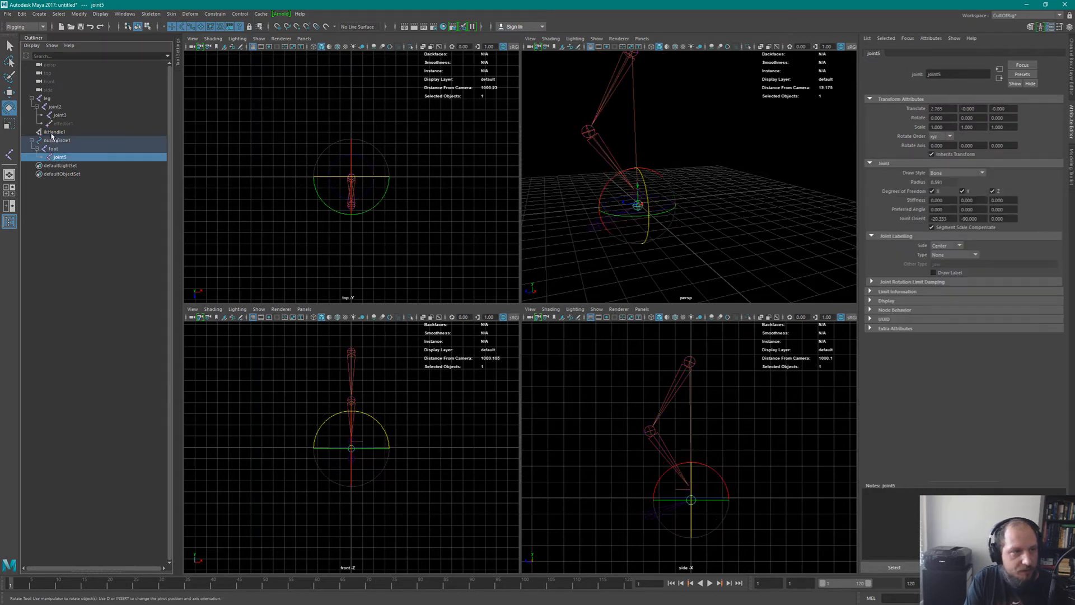
drag(52, 137, 73, 158)
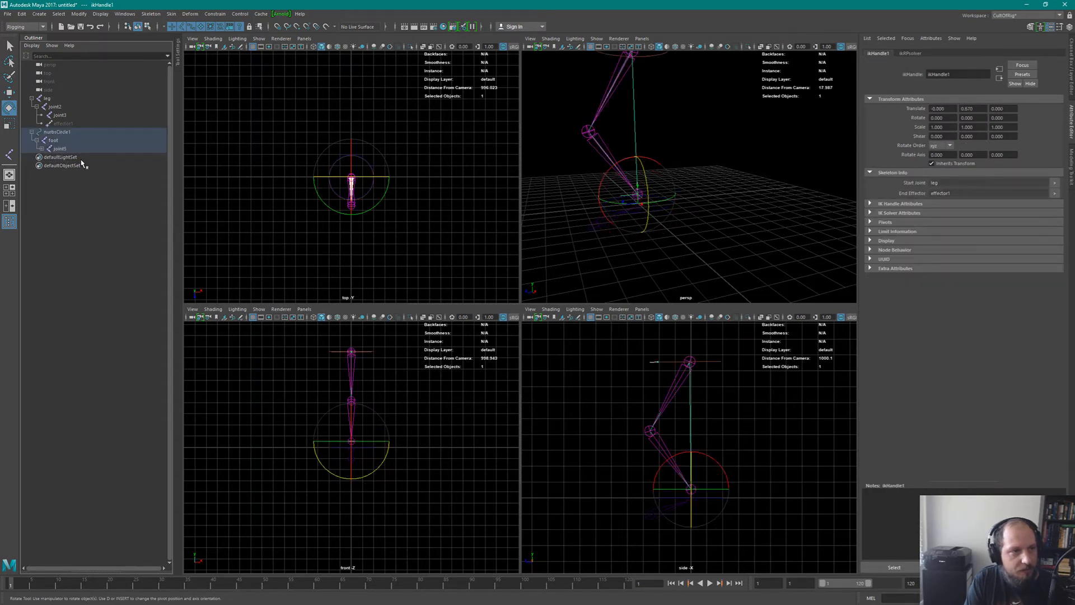
click(42, 149)
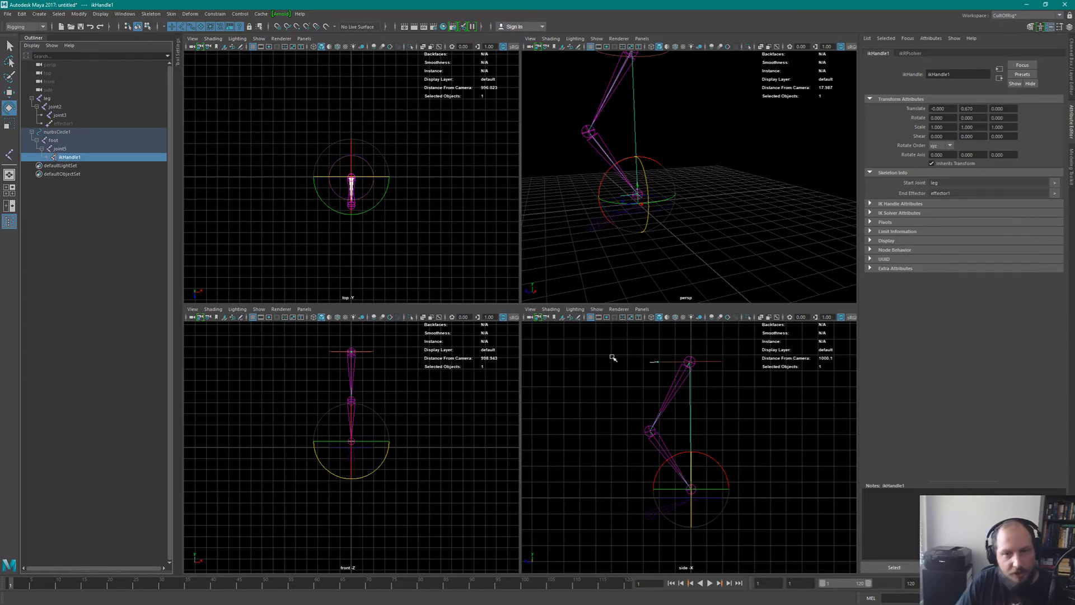
click(724, 493)
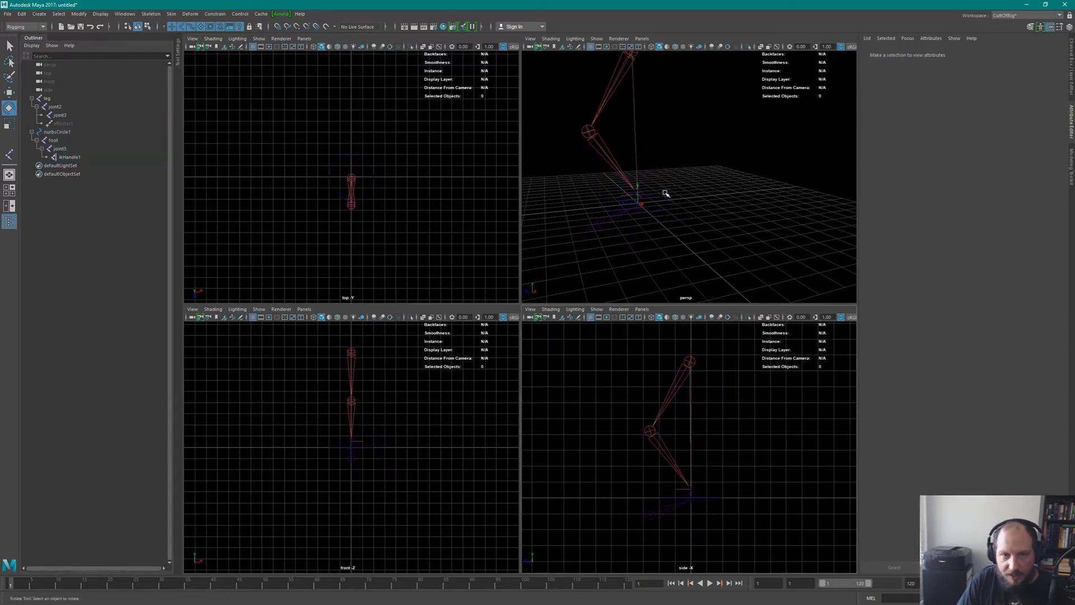
Select the NURBS circle control, switch the viewport background to grey, and show only the perspective view.
click(671, 220)
key(alt+b)
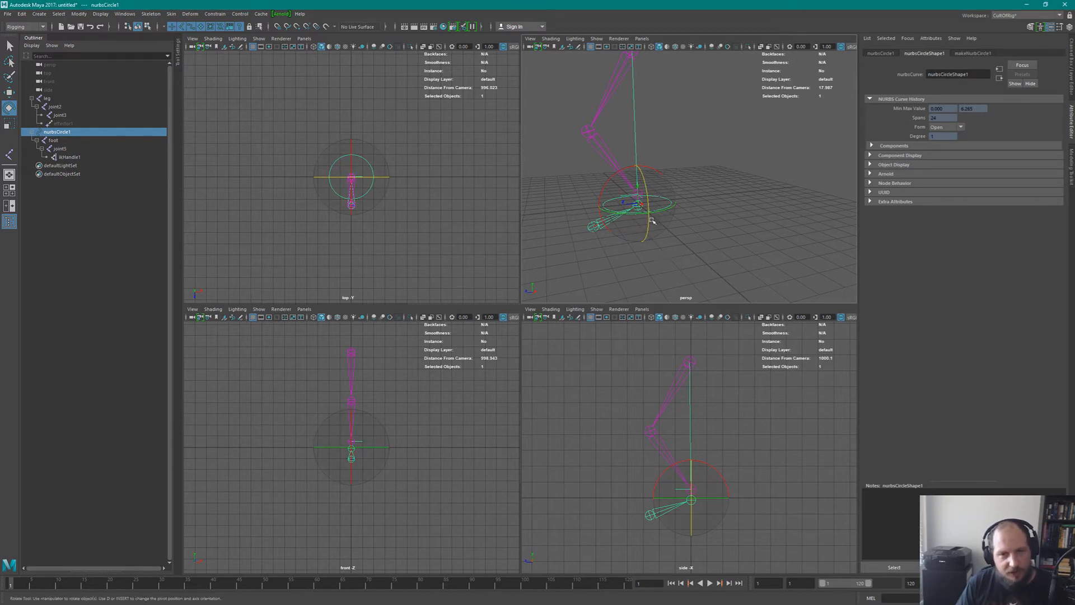
key(space)
alt+middle_drag(527, 323, 579, 400)
alt+drag(590, 382, 566, 364)
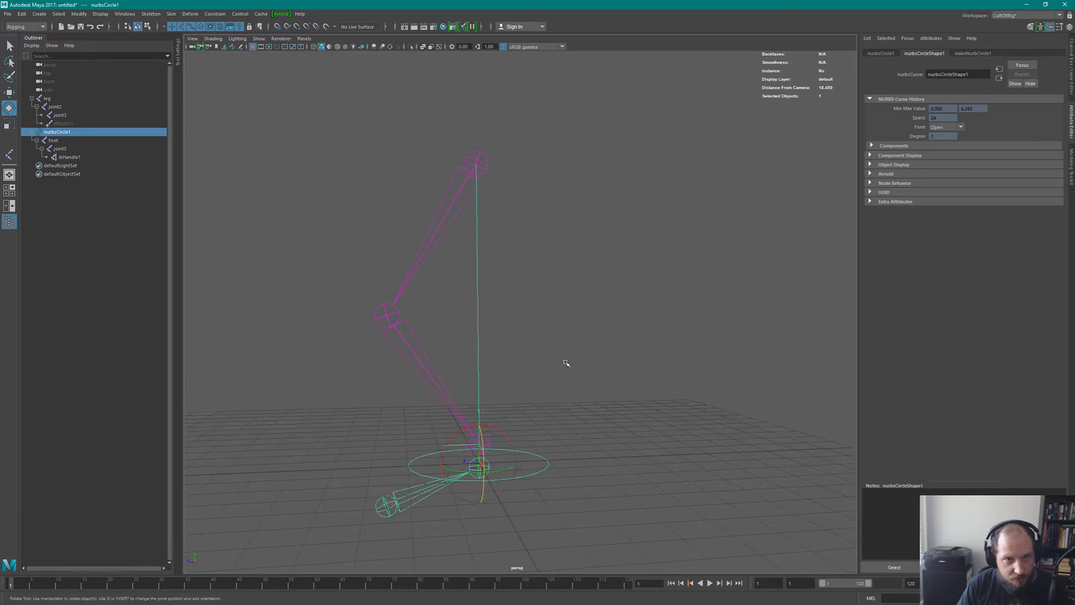
alt+middle_drag(567, 364, 572, 337)
alt+drag(572, 337, 533, 383)
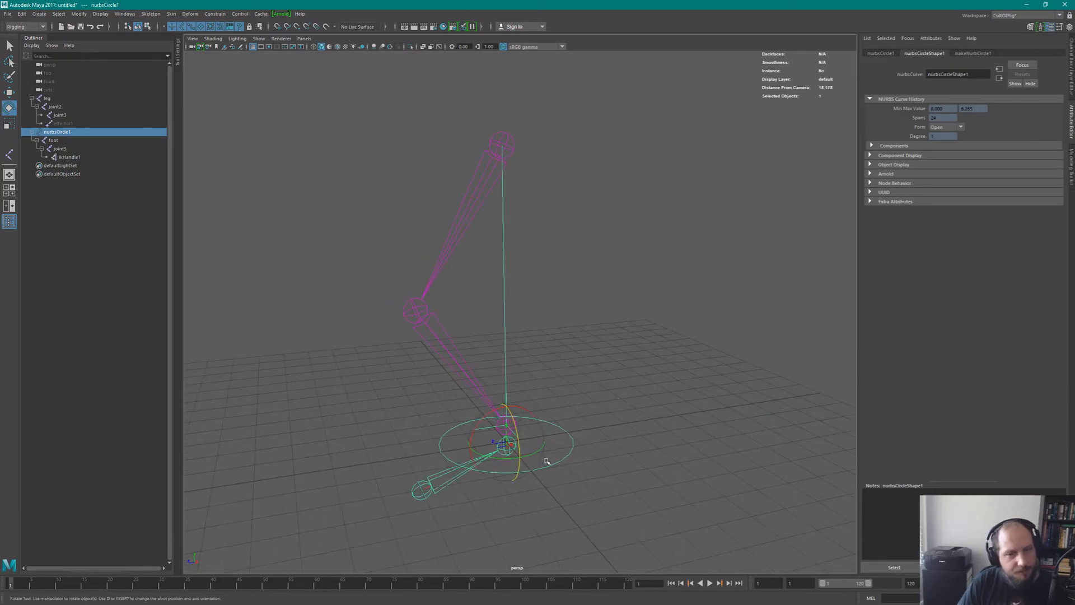
Move the circle control upward so the IK leg bends at the knee.
key(w)
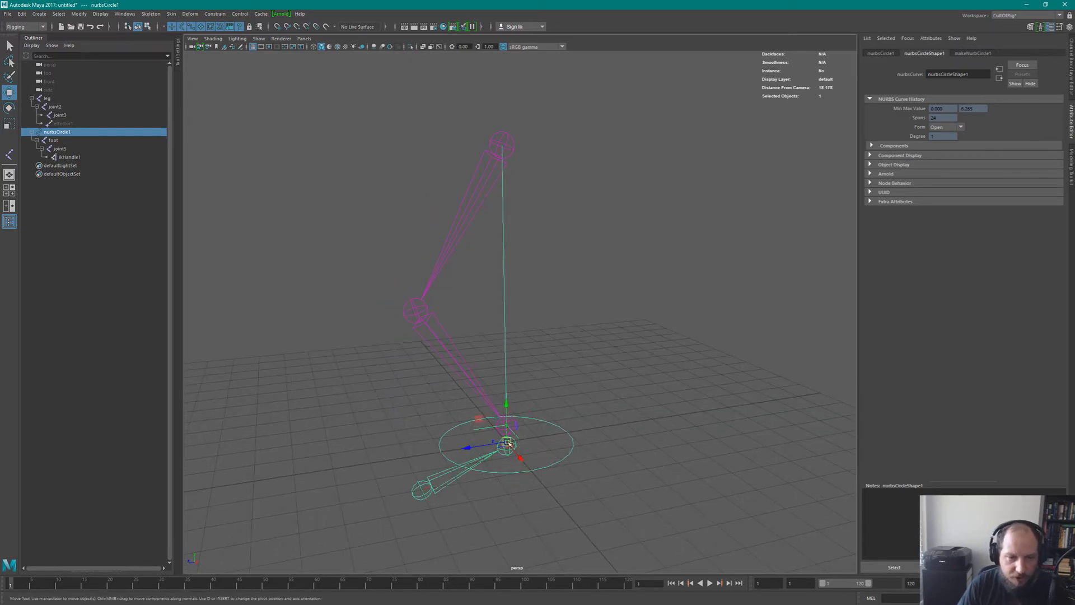
drag(508, 443, 499, 369)
click(574, 360)
click(563, 365)
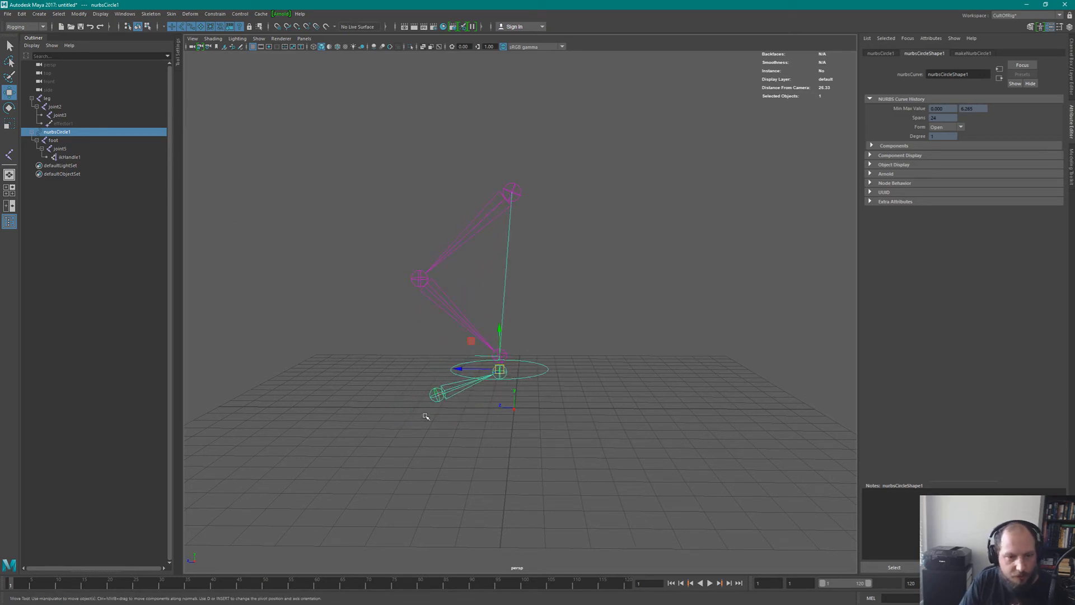
Rotate the foot joint about 26 degrees in Z to lift the heel end of the foot chain.
click(435, 396)
key(e)
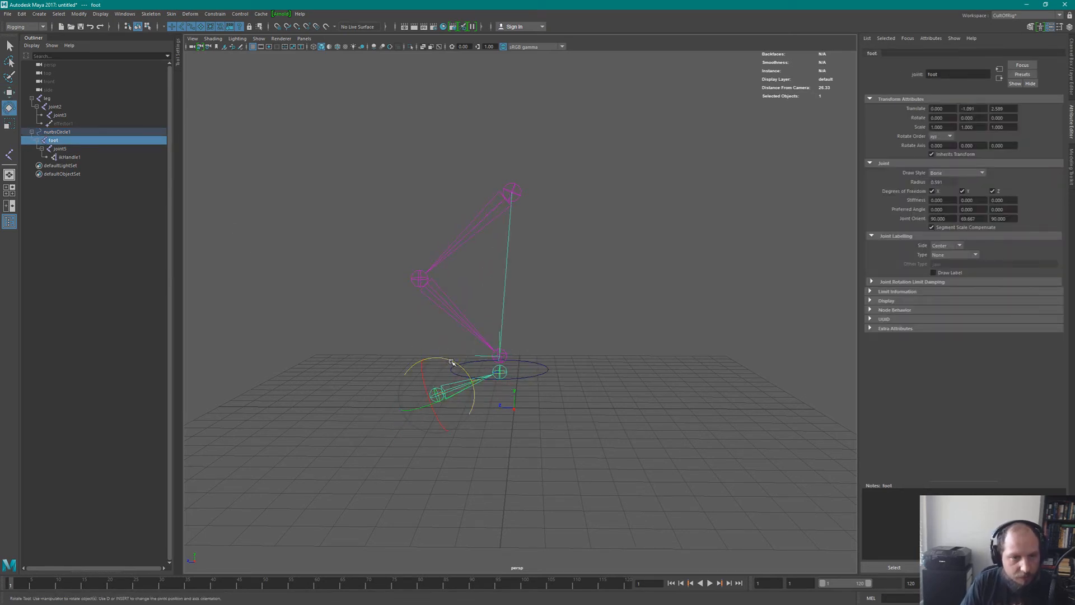
drag(455, 365, 471, 384)
Move the circle control down and forward beyond the leg's reach so the IK chain stretches straight.
click(539, 376)
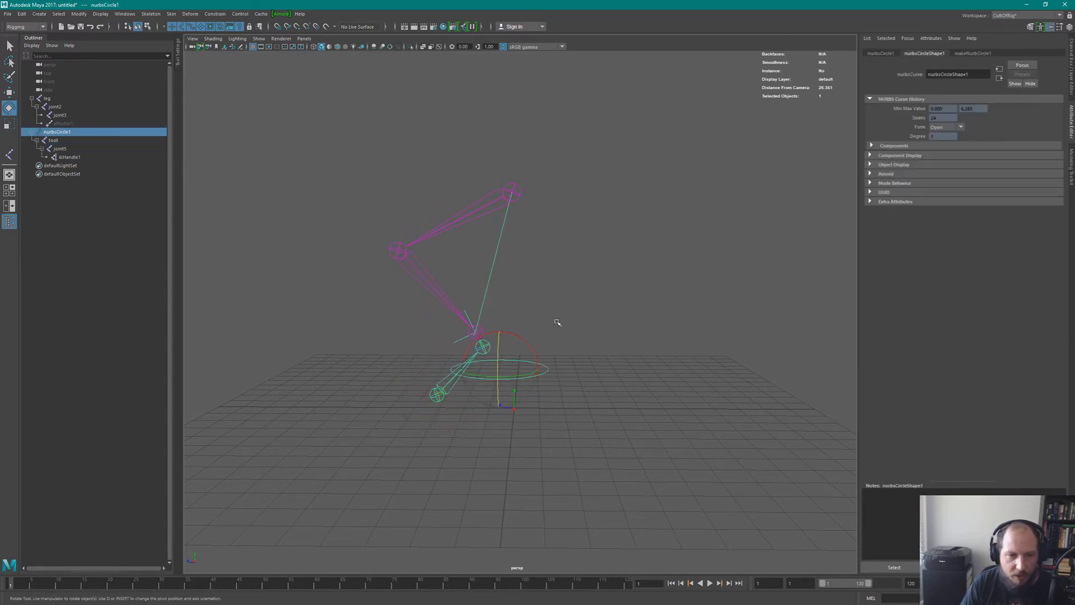
key(w)
middle_drag(545, 324, 575, 323)
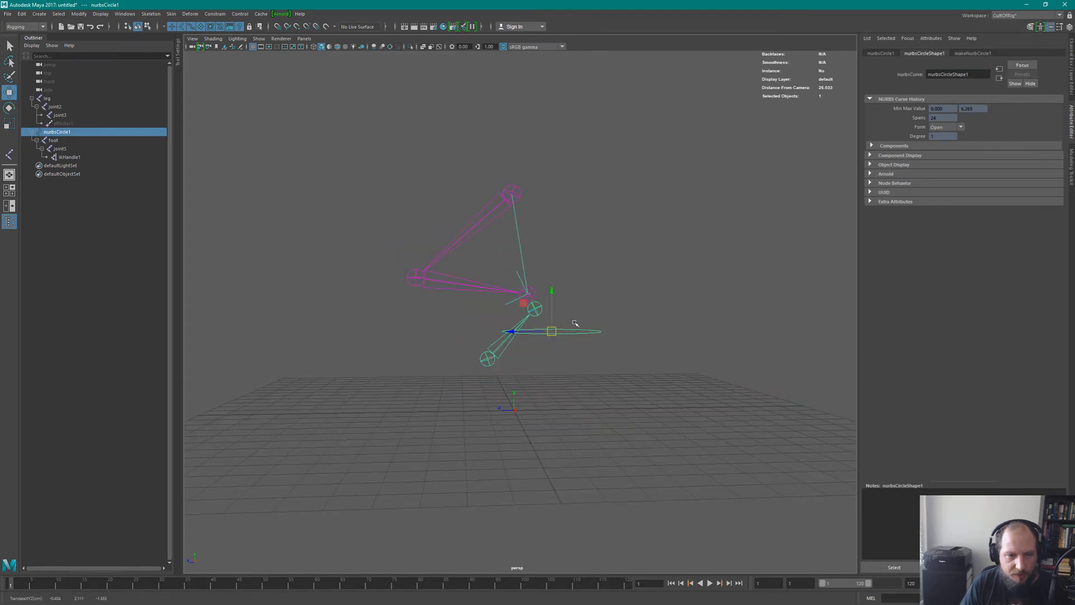
drag(553, 332, 365, 487)
alt+middle_drag(483, 371, 568, 306)
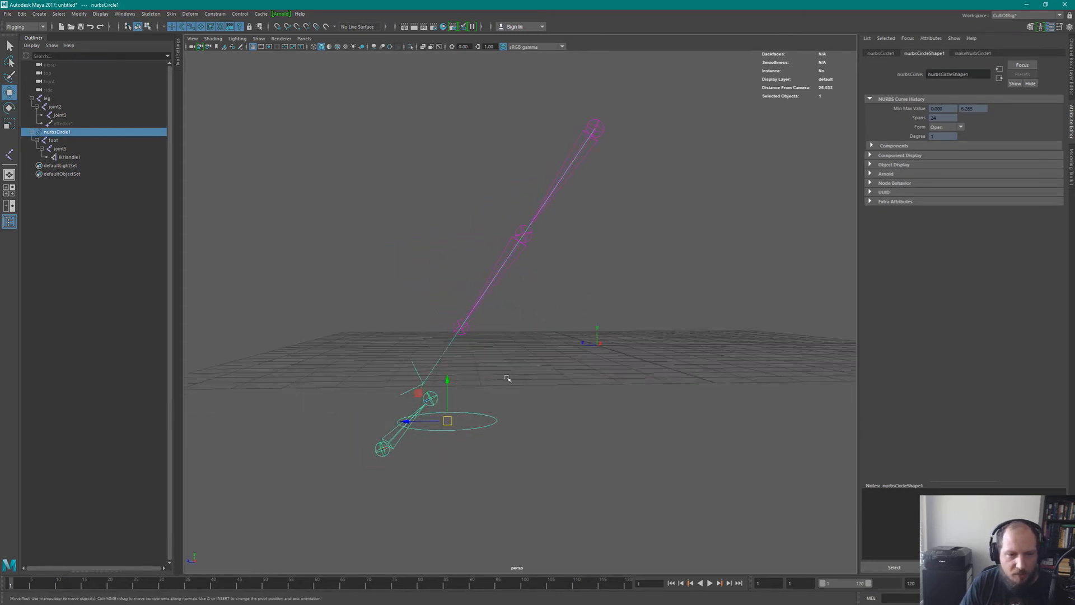
drag(453, 419, 396, 392)
alt+drag(543, 256, 550, 278)
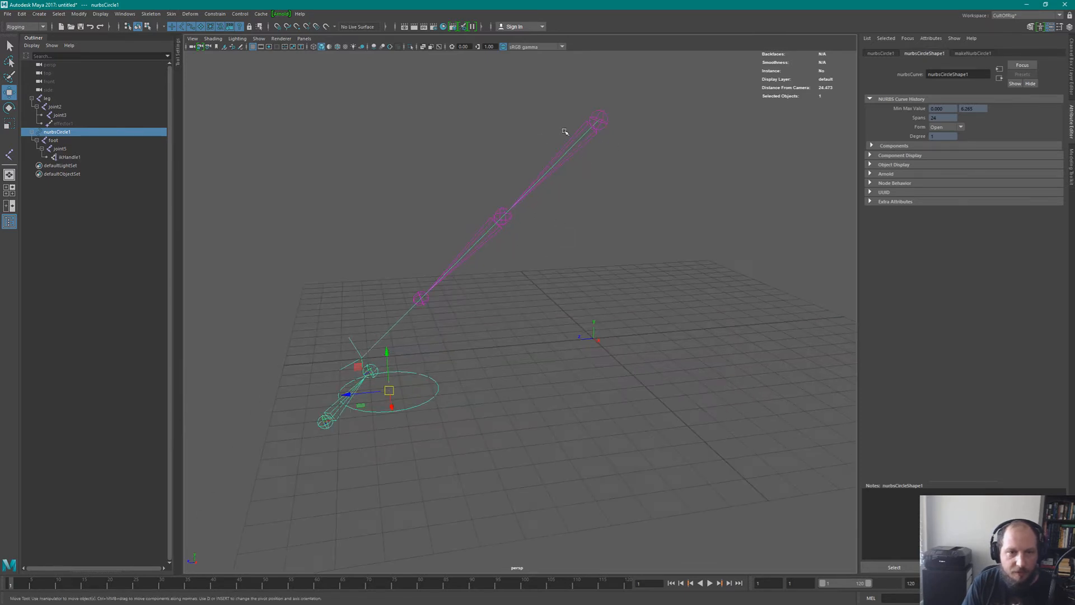
Highlight the leg's root joint together with the circle control to compare the two hierarchies, and clear the selection.
shift+click(598, 119)
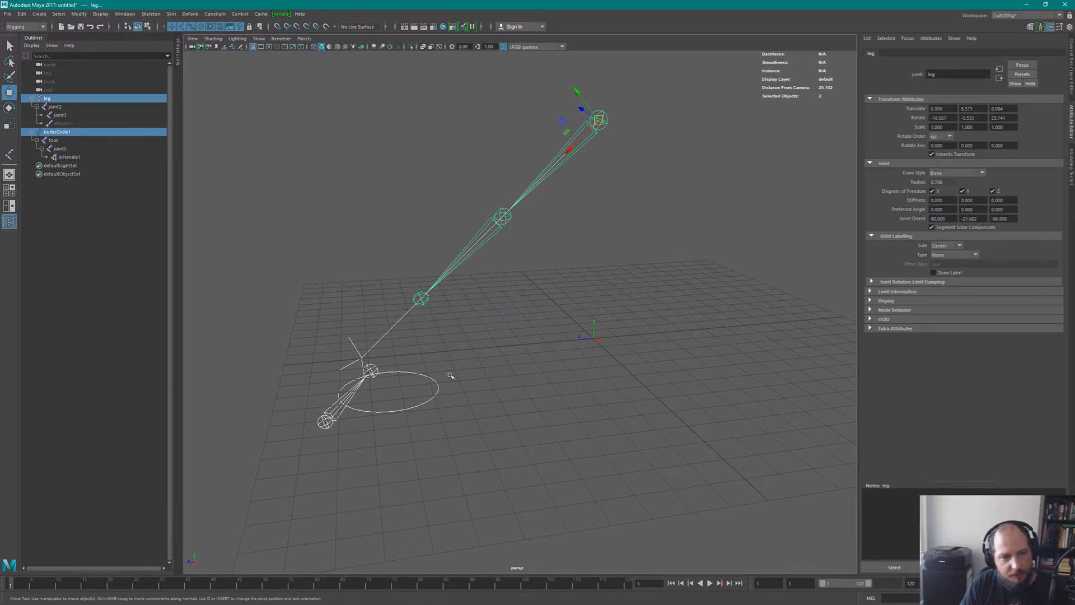
alt+drag(450, 376, 418, 347)
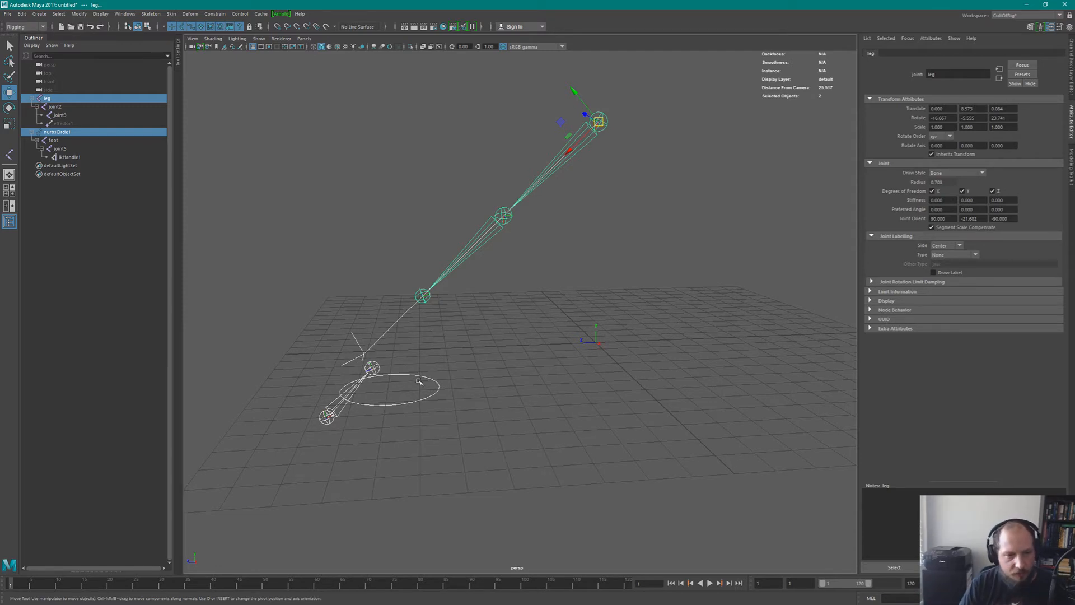
click(331, 427)
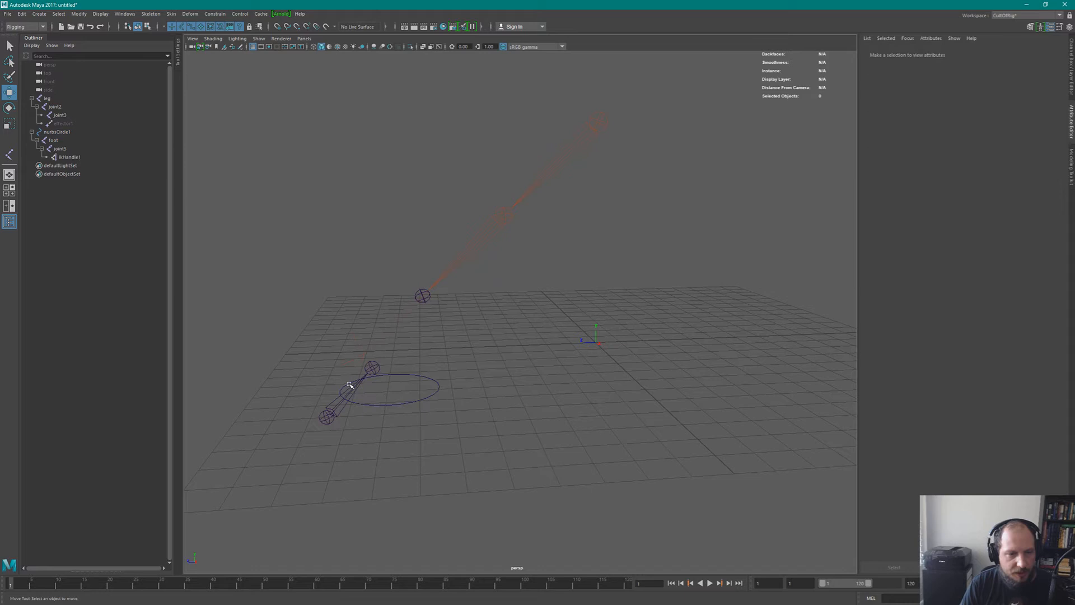
Rotate the foot joint back to about 17.6 degrees in Z while the leg is overextended.
click(326, 423)
key(e)
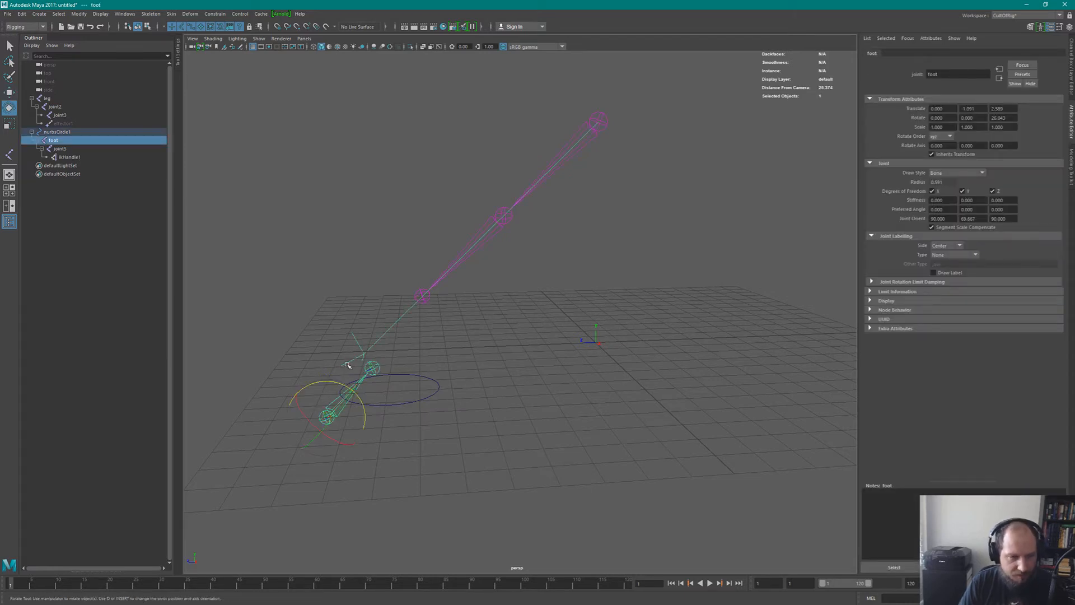
drag(335, 387, 346, 391)
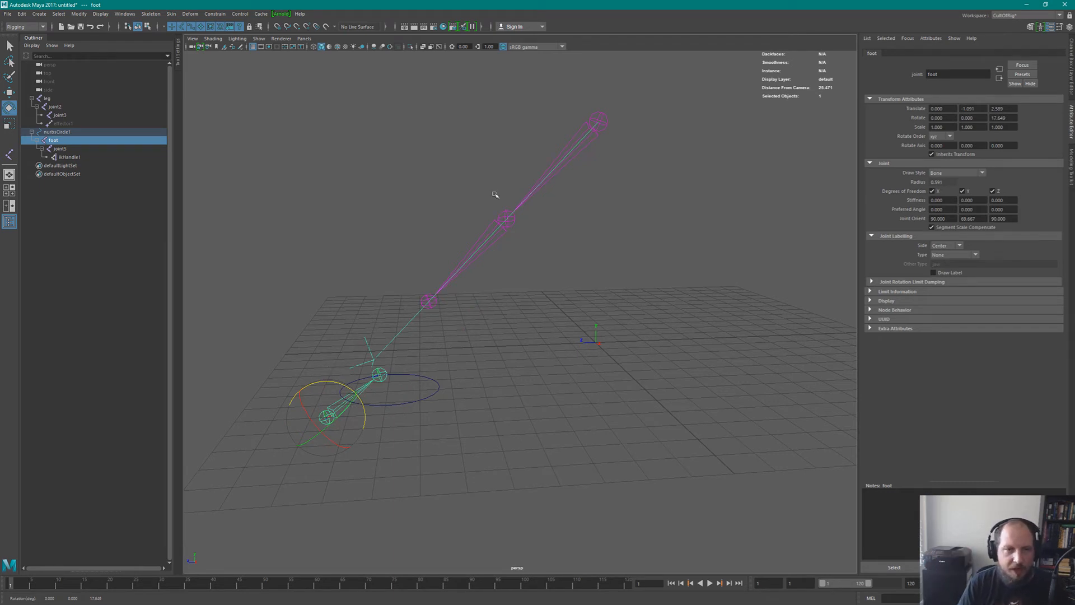
Highlight the leg chain and the foot chain, separately and together, to examine the gap between them.
click(604, 117)
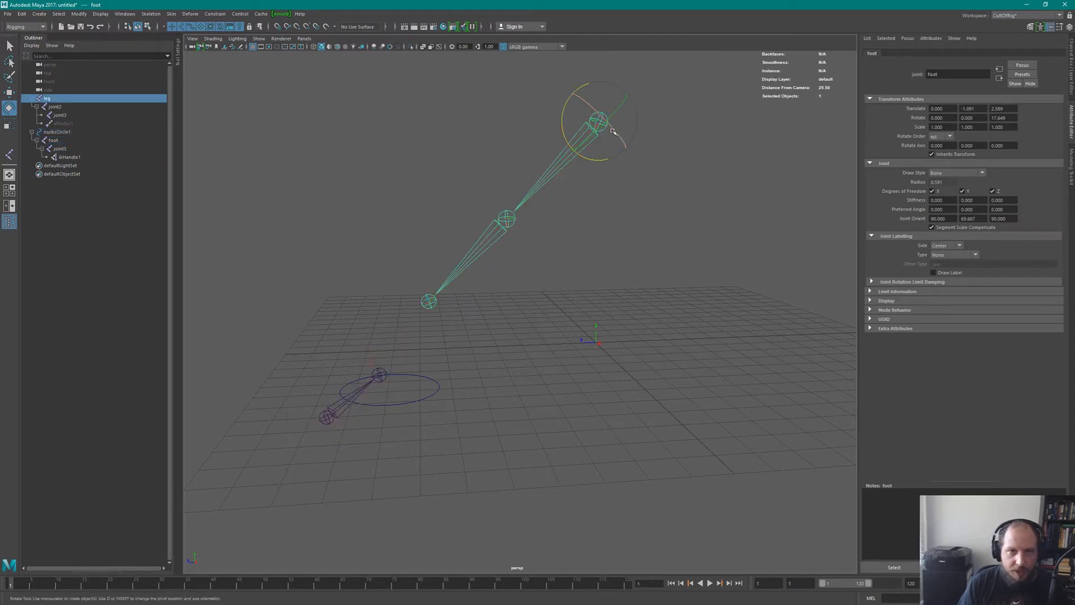
click(357, 413)
click(366, 388)
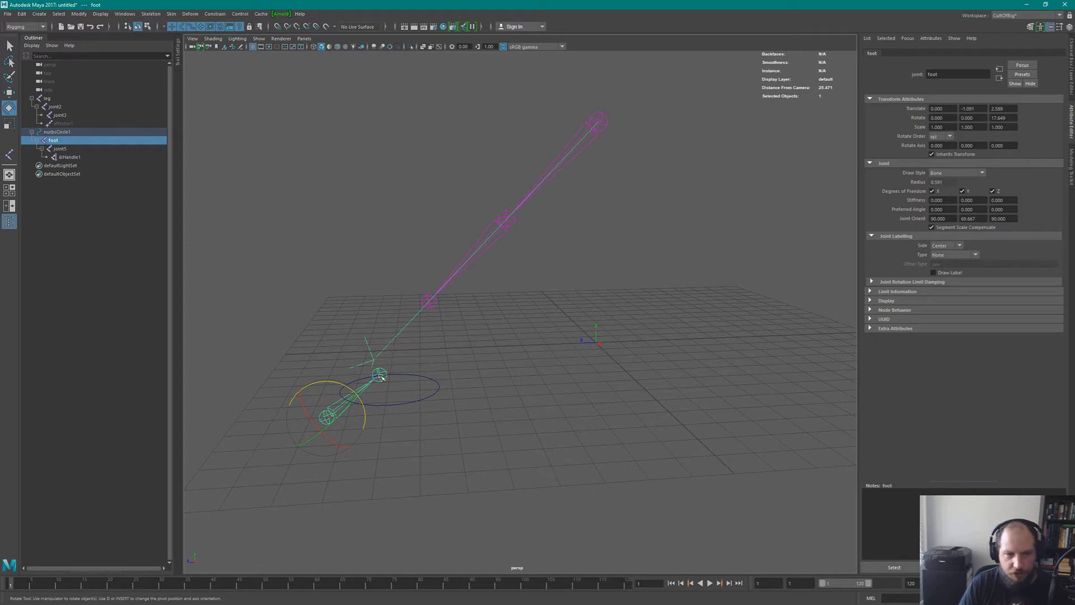
shift+click(572, 148)
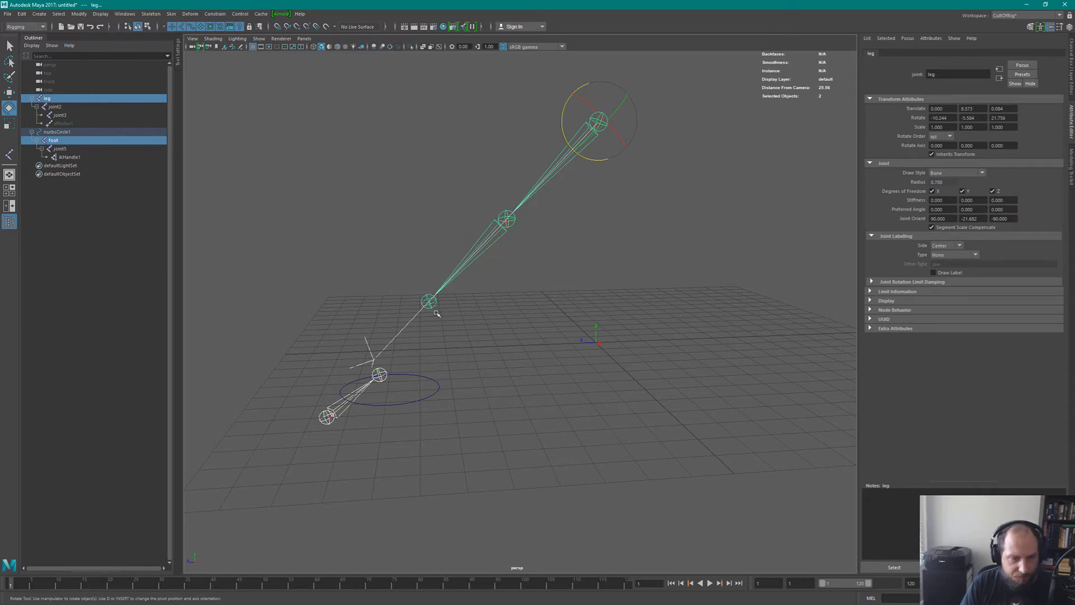
key(alt+Tab)
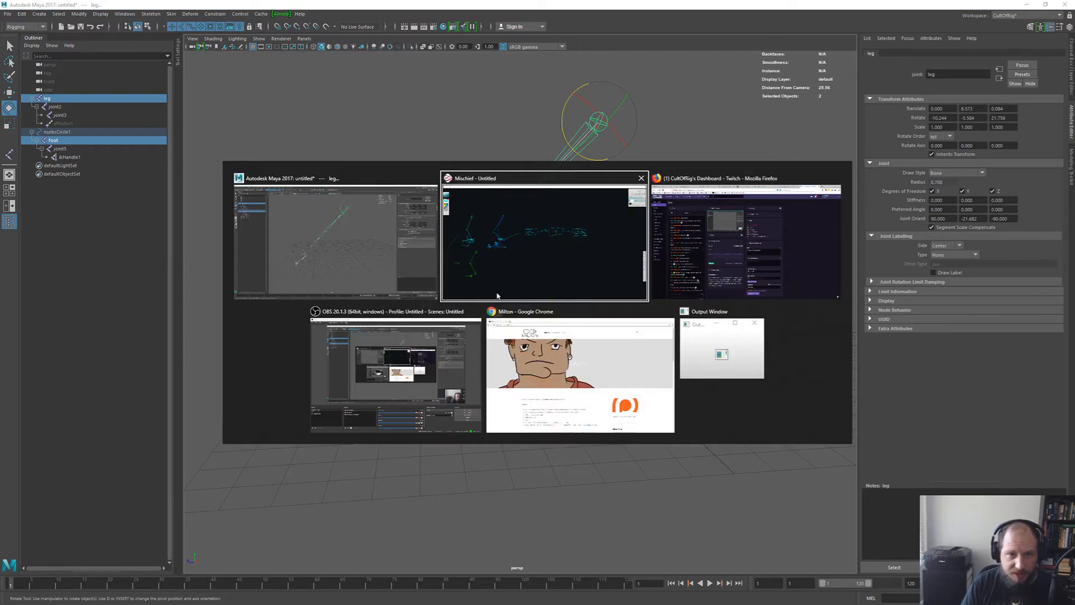
key(alt+Tab)
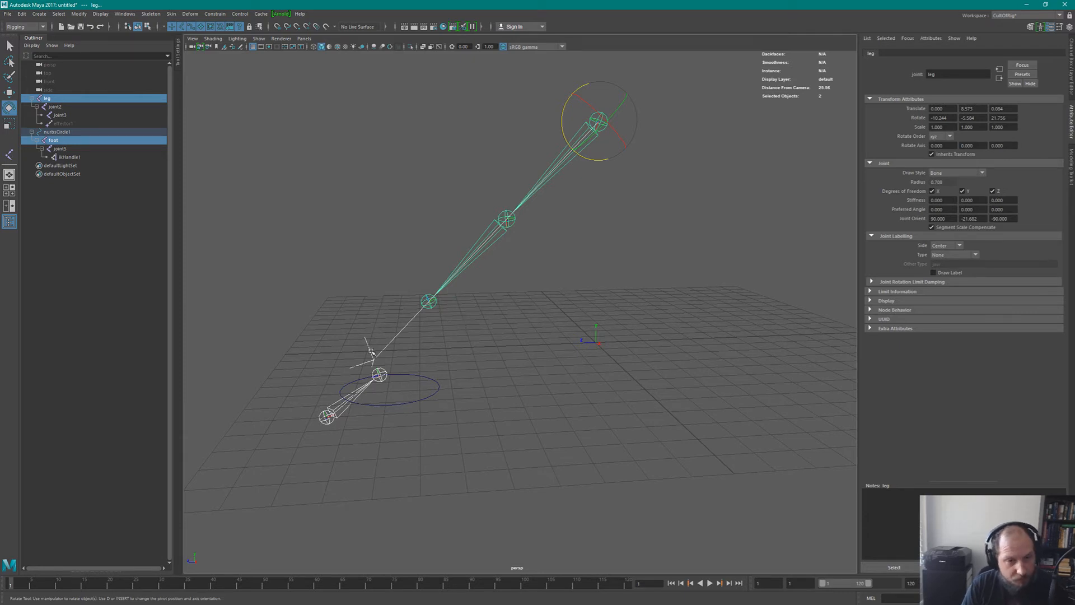
Move the circle control farther away from the end of the leg, and switch to the Mischief sketch.
click(419, 411)
click(407, 403)
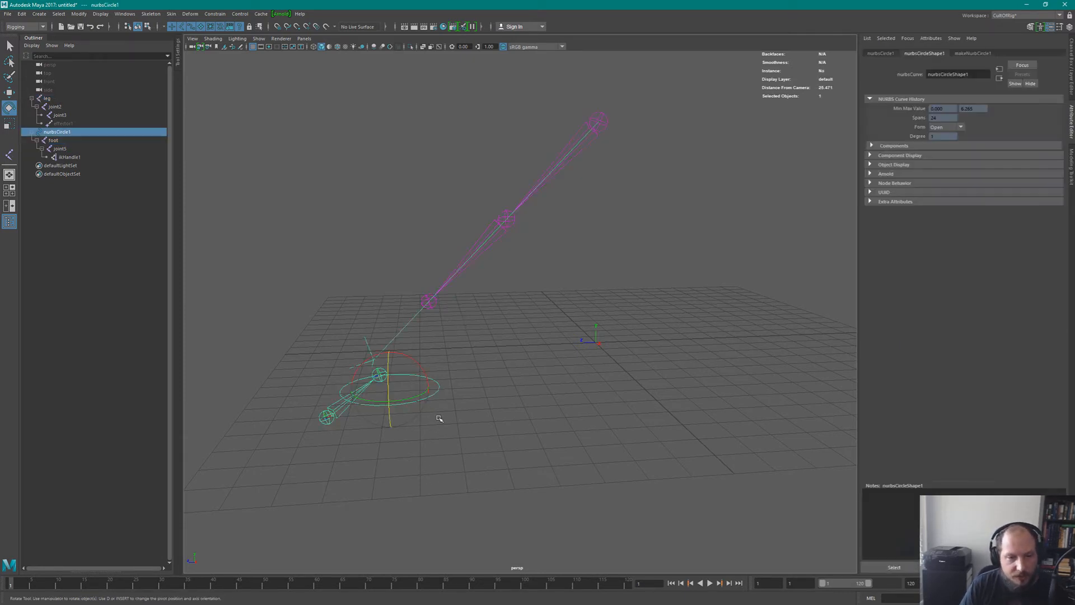
key(w)
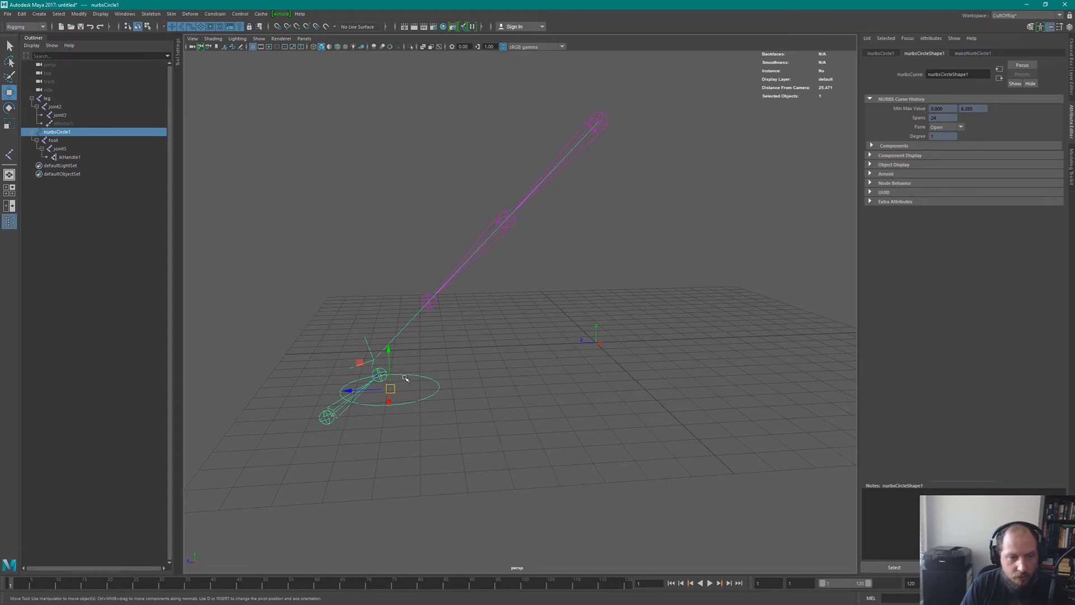
drag(392, 391, 359, 466)
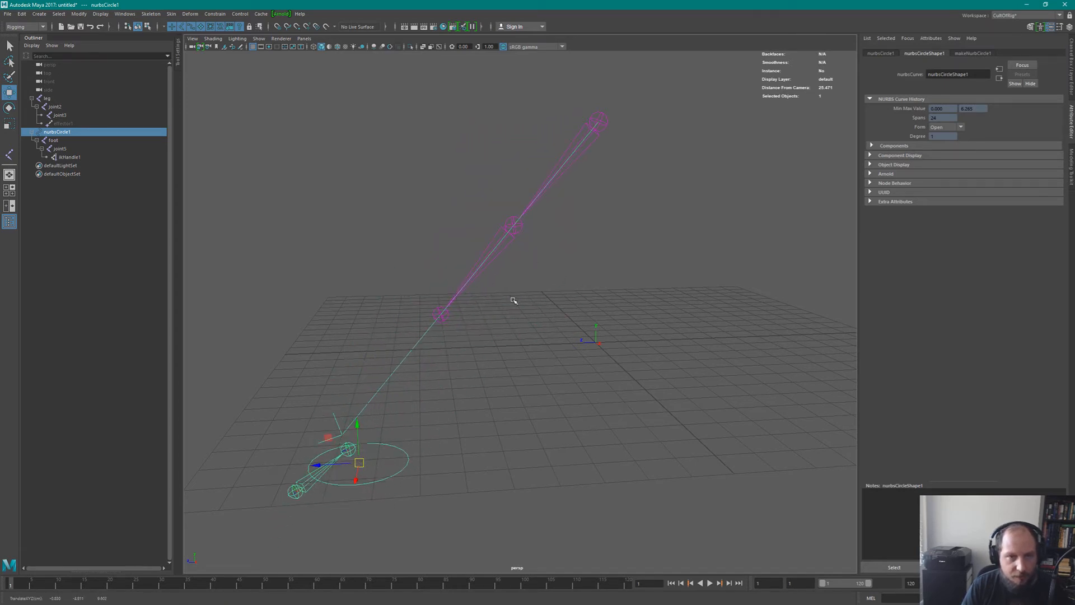
alt+drag(514, 301, 577, 134)
alt+drag(499, 300, 508, 310)
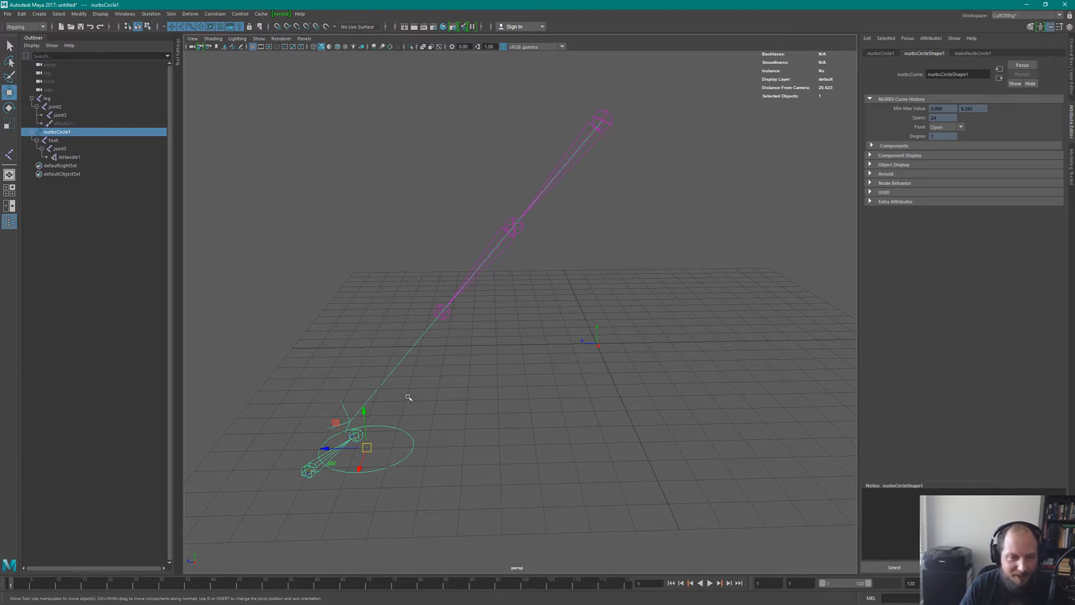
alt+drag(420, 390, 451, 368)
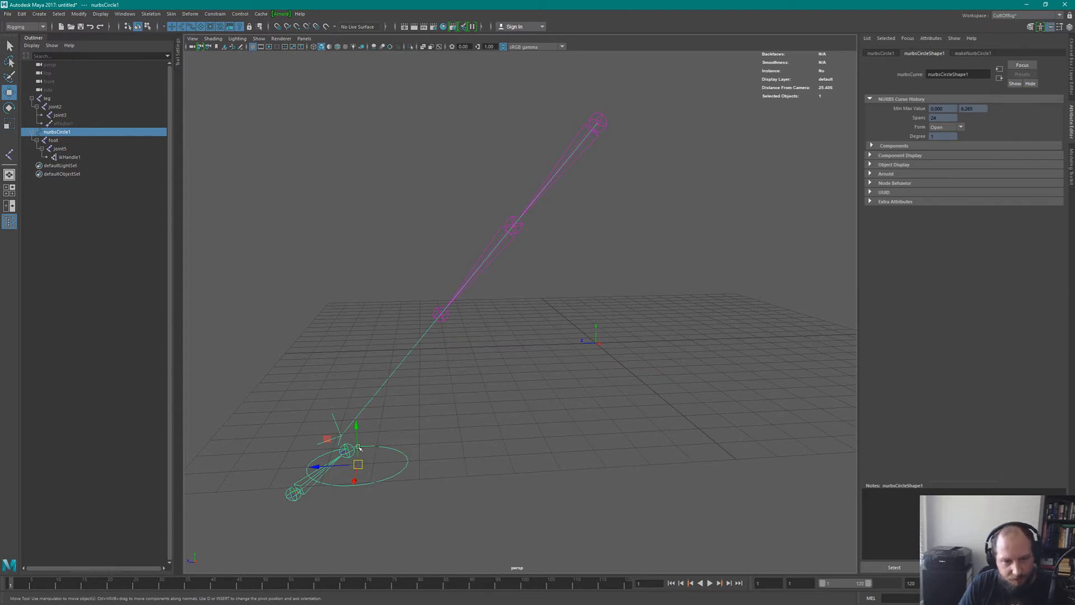
key(alt+Tab)
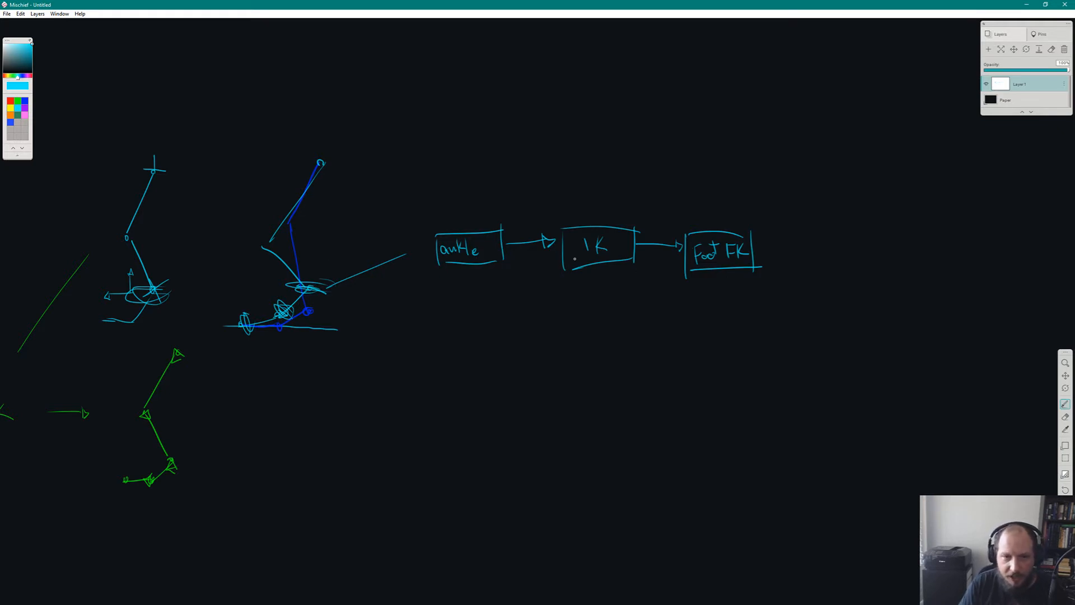
Sketch a line below the IK box with an arrow looping back to the ankle box, and undo those strokes.
drag(596, 267, 599, 320)
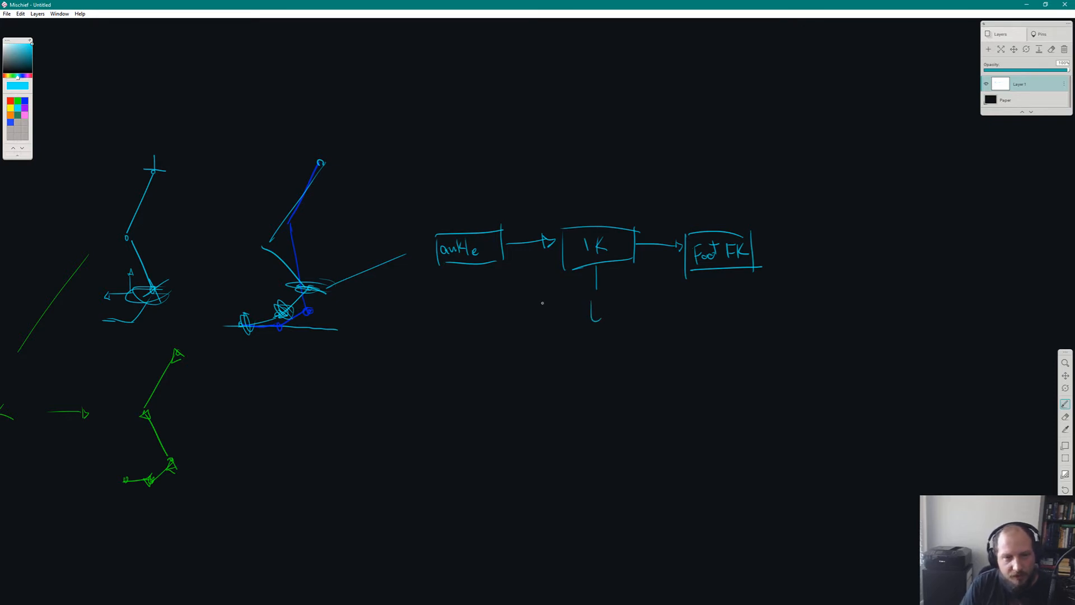
mouse_move(588, 324)
mouse_down()
mouse_move(567, 342)
mouse_move(428, 296)
mouse_move(439, 263)
mouse_up()
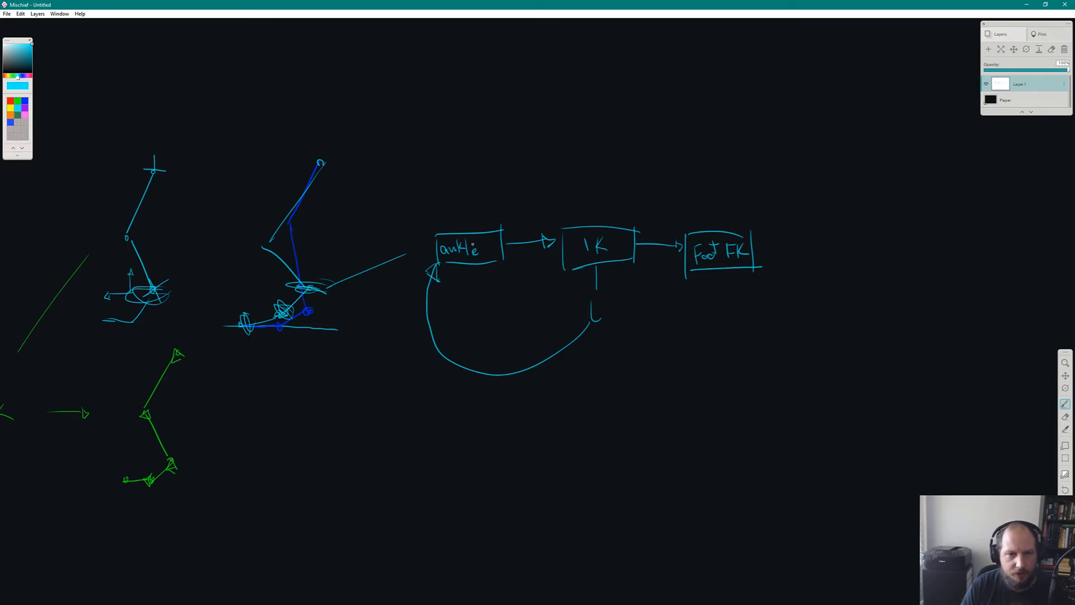
key(ctrl+z)
key(ctrl+z)
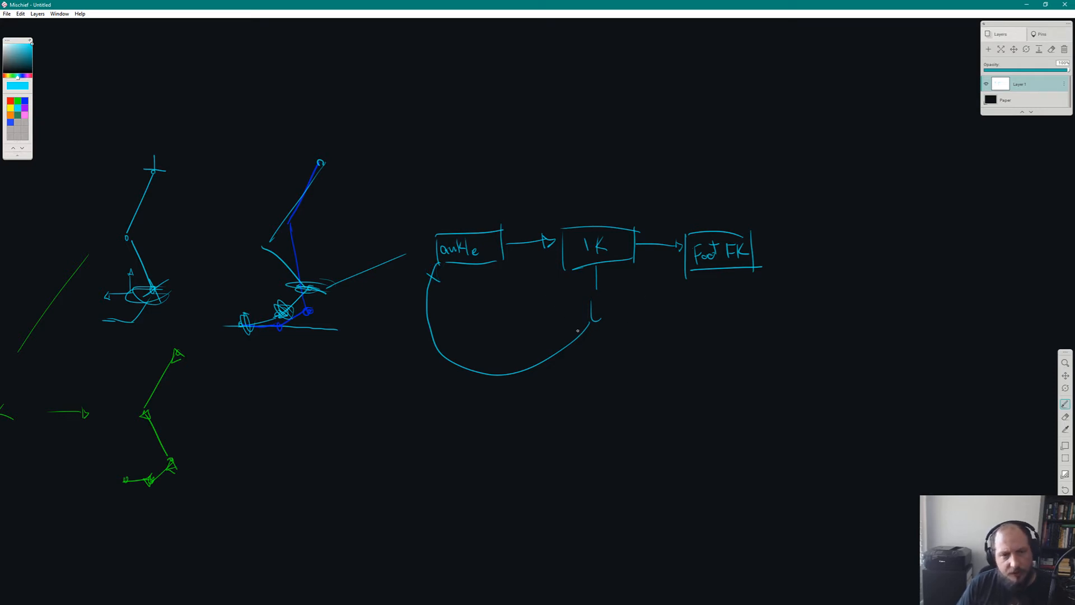
key(ctrl+z)
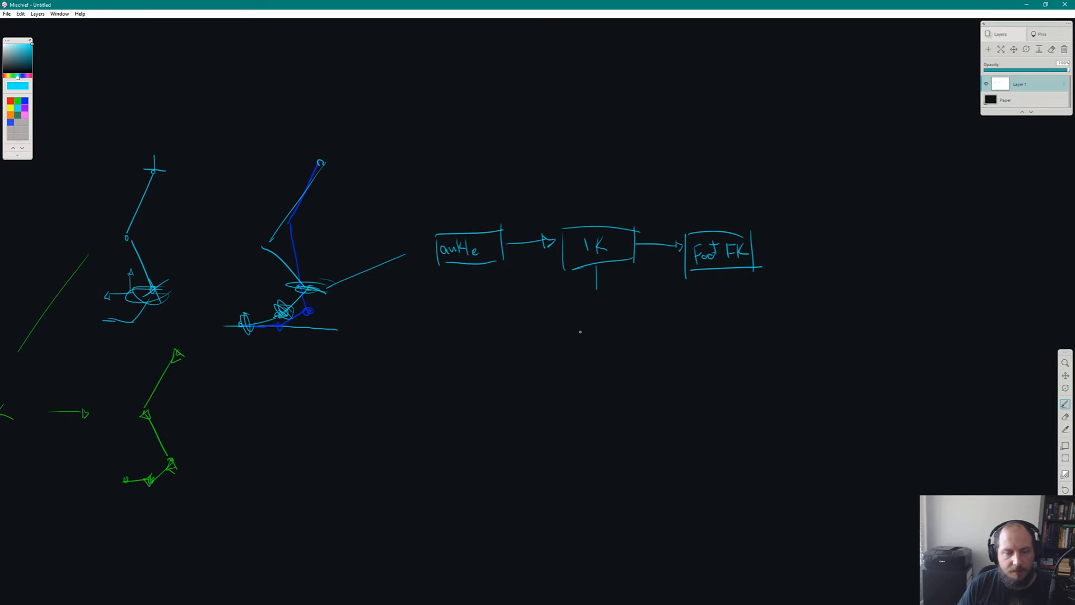
key(ctrl+z)
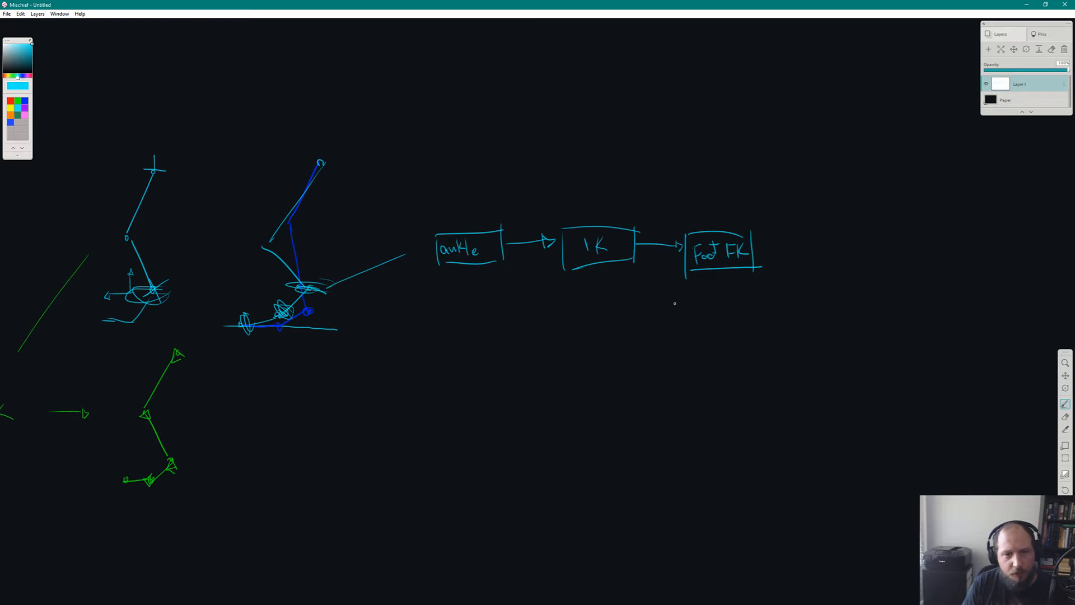
Draw a second box labelled "ankle" below the existing ankle box, and keep cyan as the brush colour.
mouse_move(424, 362)
mouse_down()
mouse_move(425, 340)
mouse_move(491, 336)
mouse_move(486, 366)
mouse_move(440, 357)
mouse_move(472, 354)
mouse_up()
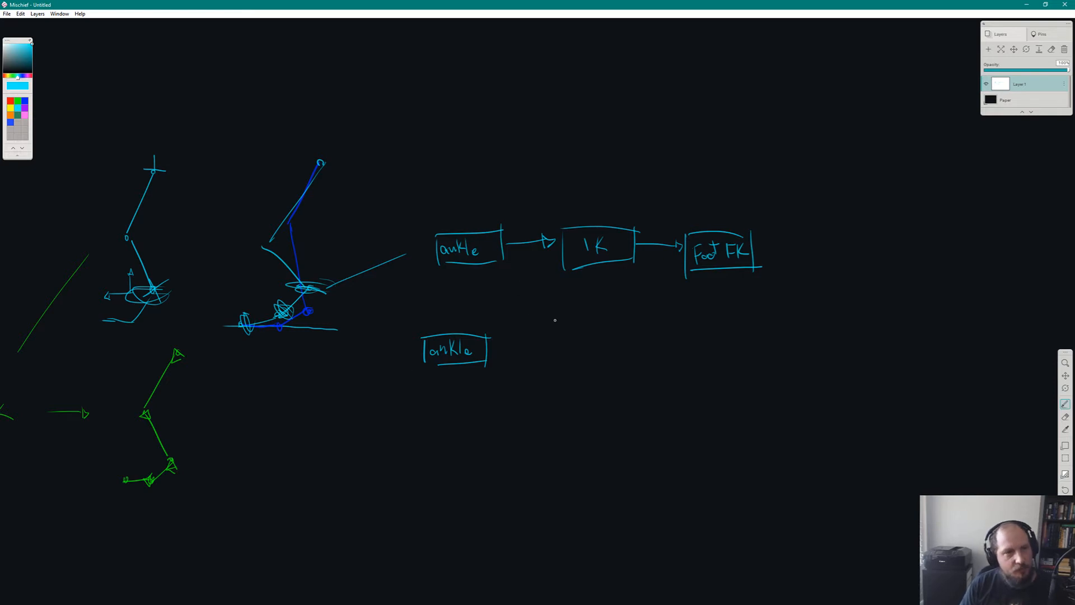
alt+click(541, 294)
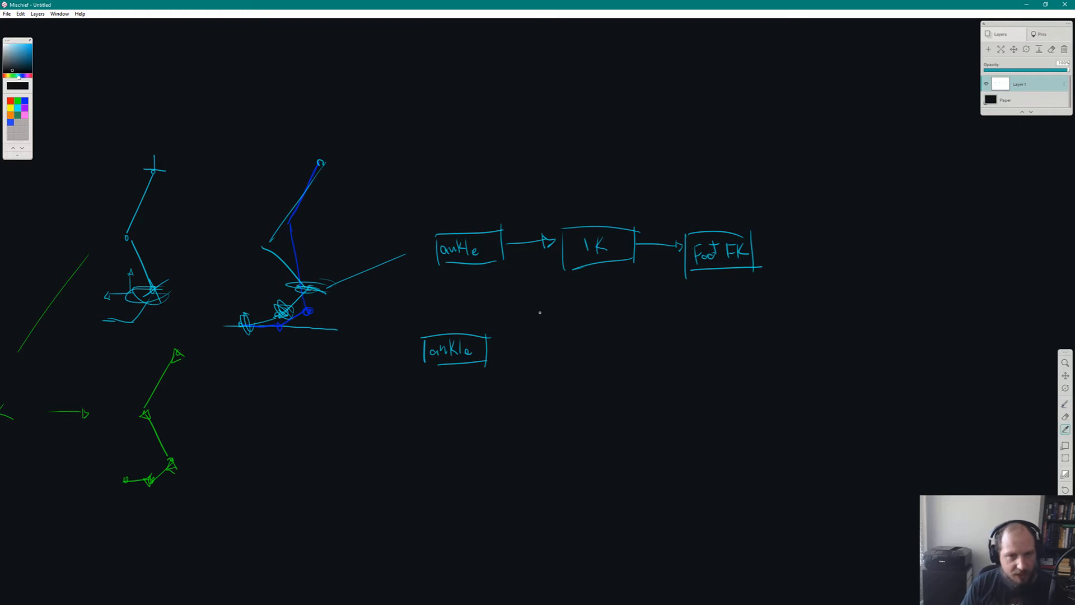
drag(549, 379, 533, 334)
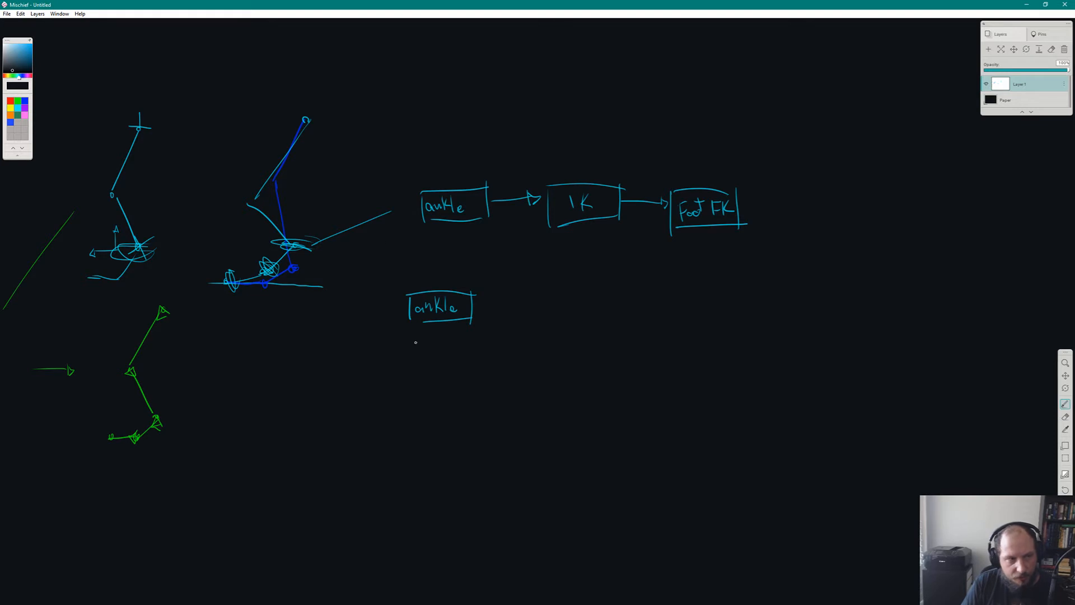
click(18, 108)
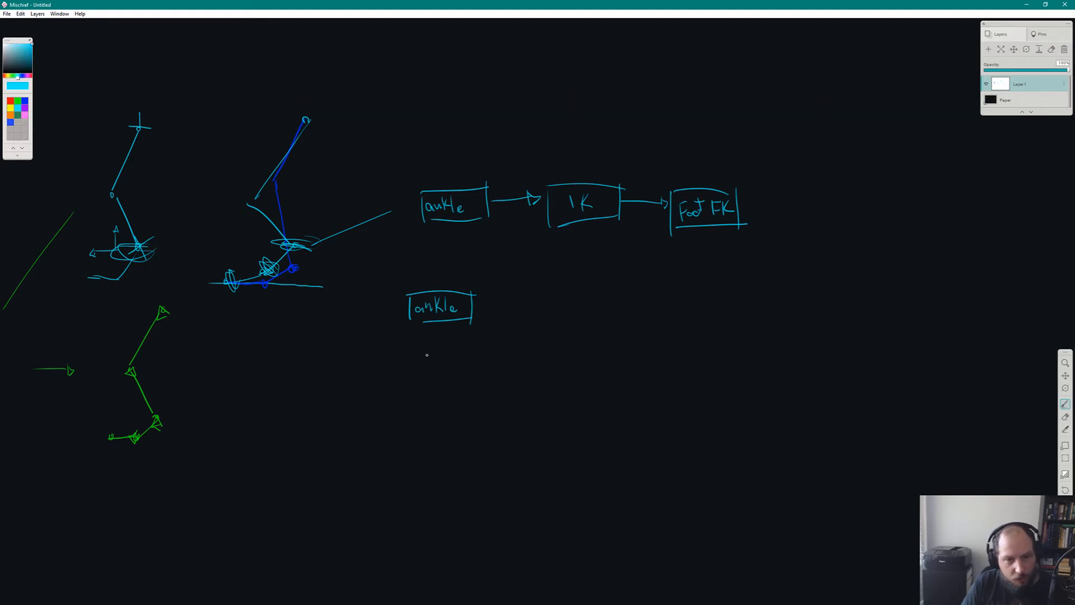
Draw a box labelled "roll" directly below the lower ankle box.
mouse_move(415, 347)
mouse_down()
mouse_move(445, 365)
mouse_move(404, 370)
mouse_move(475, 340)
mouse_move(469, 370)
mouse_up()
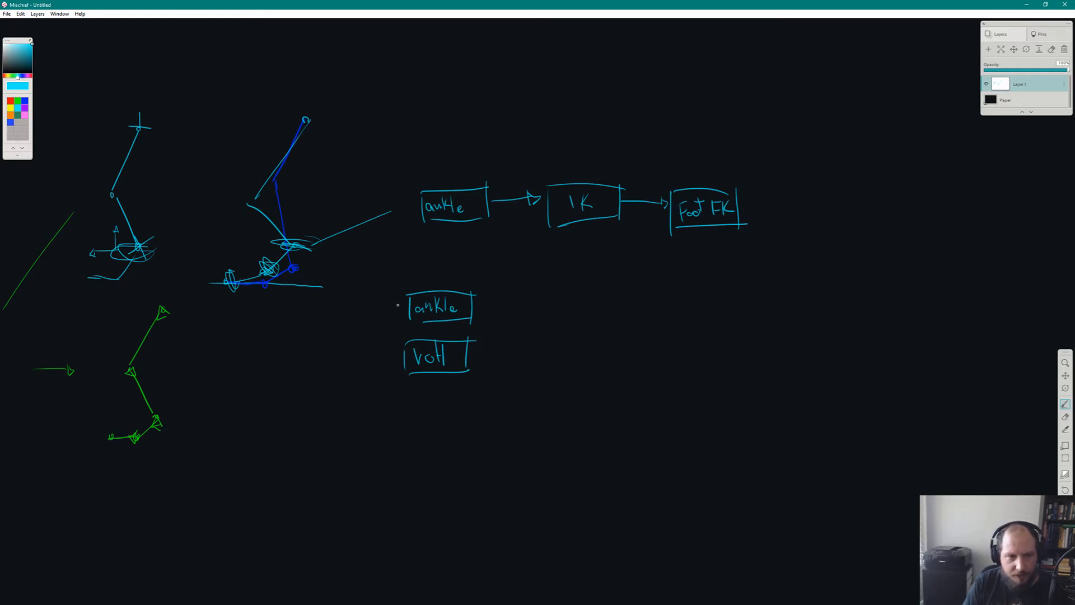
drag(460, 354, 514, 363)
drag(528, 362, 541, 363)
drag(535, 347, 547, 344)
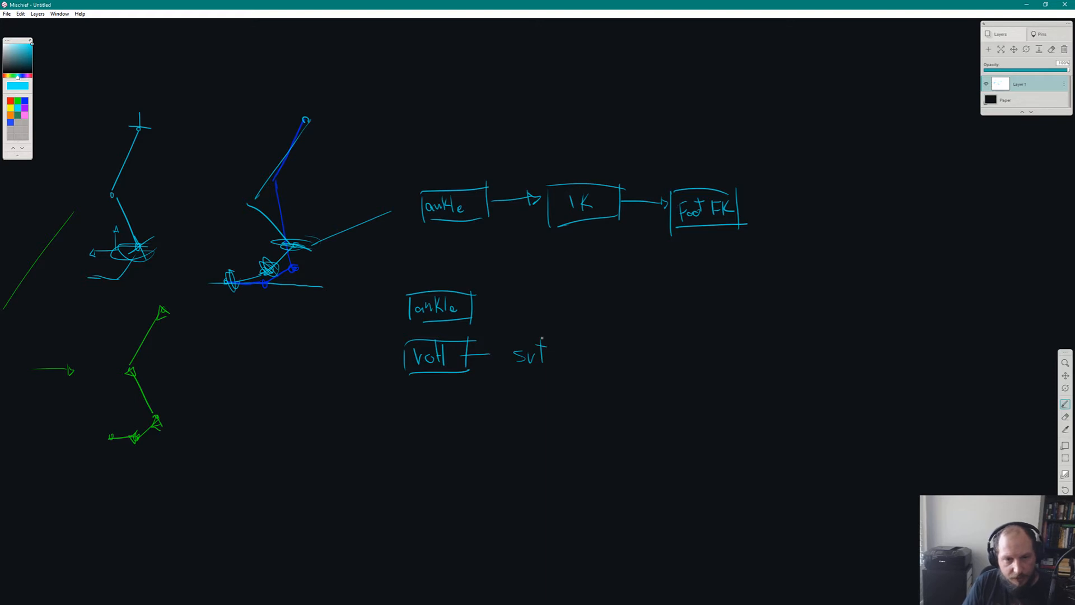
key(ctrl+z)
key(ctrl+z)
key(ctrl+z)
key(ctrl+z)
key(ctrl+z)
key(ctrl+z)
Connect the lower ankle and roll boxes to a shared box labelled "srt", with an arrow on to a box labelled "IK".
mouse_move(470, 358)
mouse_down()
mouse_move(512, 332)
mouse_move(507, 318)
mouse_move(512, 335)
mouse_move(556, 309)
mouse_move(553, 333)
mouse_up()
mouse_move(556, 309)
mouse_down()
mouse_move(556, 335)
mouse_move(520, 329)
mouse_move(537, 321)
mouse_move(541, 329)
mouse_up()
mouse_move(534, 320)
mouse_down()
mouse_move(603, 320)
mouse_move(612, 334)
mouse_move(662, 303)
mouse_move(664, 335)
mouse_up()
drag(618, 335, 664, 333)
mouse_move(626, 314)
mouse_down()
mouse_move(626, 326)
mouse_move(650, 324)
mouse_up()
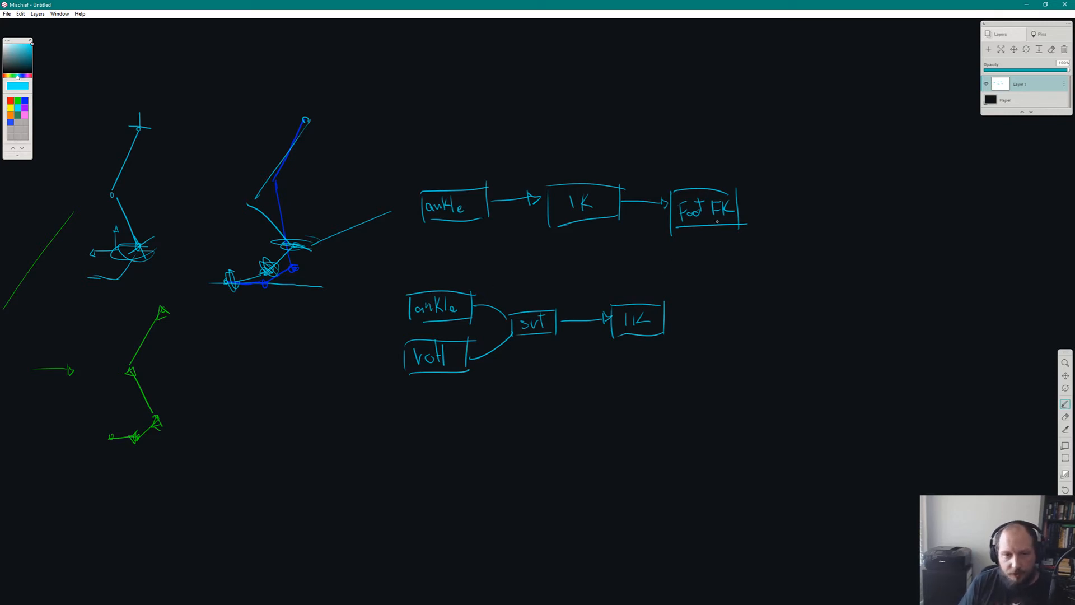
Write "J1" and "J2" one above the other below the roll box, and join them with a bracket.
key(space)
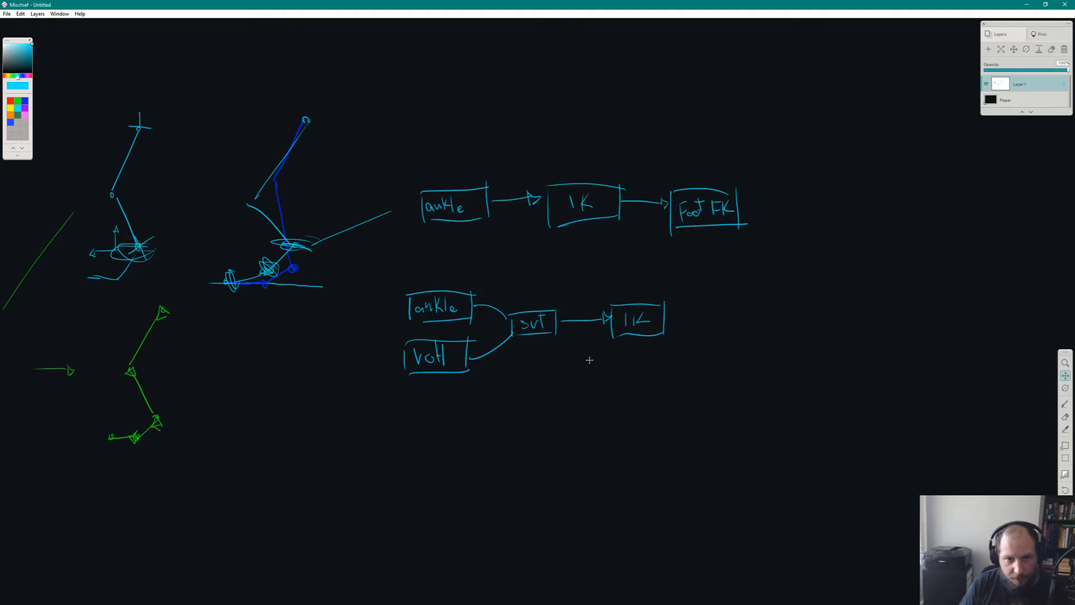
mouse_move(543, 365)
mouse_down()
mouse_move(648, 367)
mouse_move(646, 397)
mouse_up()
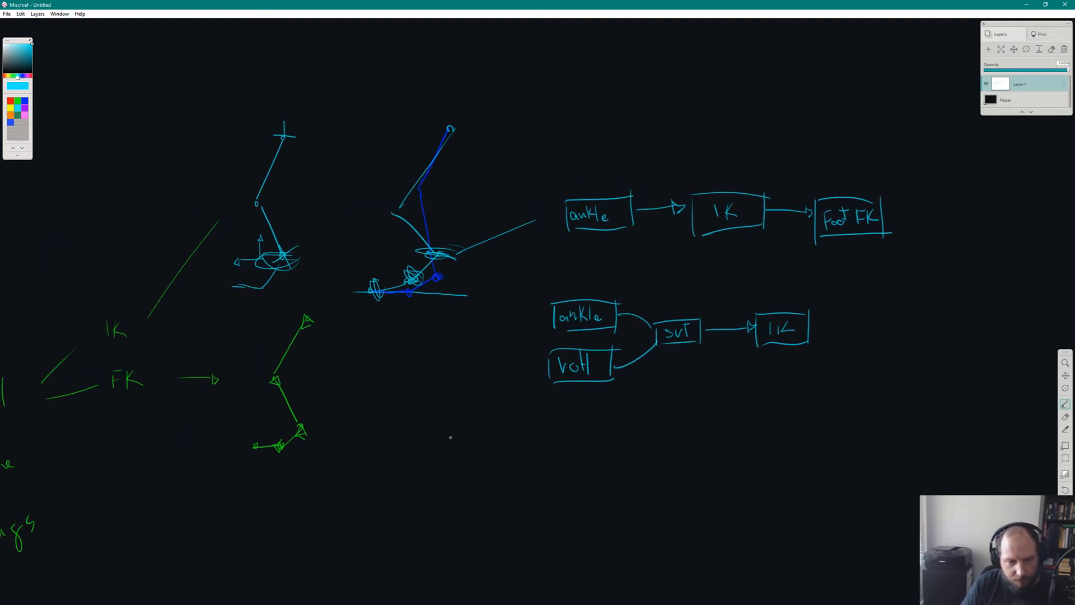
mouse_move(446, 418)
mouse_down()
mouse_move(447, 435)
mouse_move(464, 436)
mouse_move(446, 473)
mouse_move(476, 471)
mouse_up()
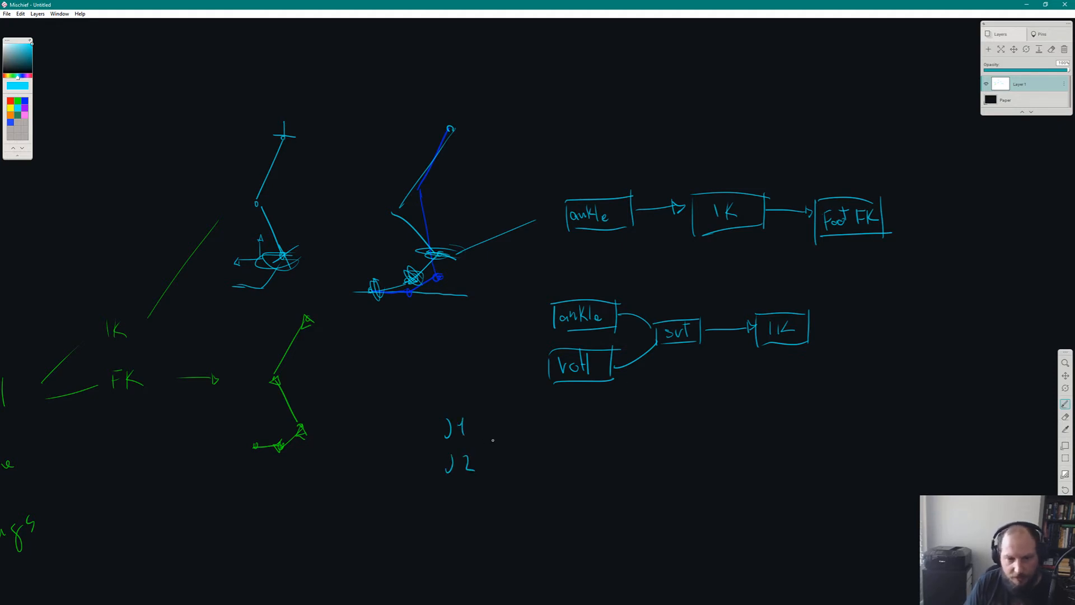
mouse_move(473, 426)
mouse_down()
mouse_move(492, 437)
mouse_move(485, 468)
mouse_up()
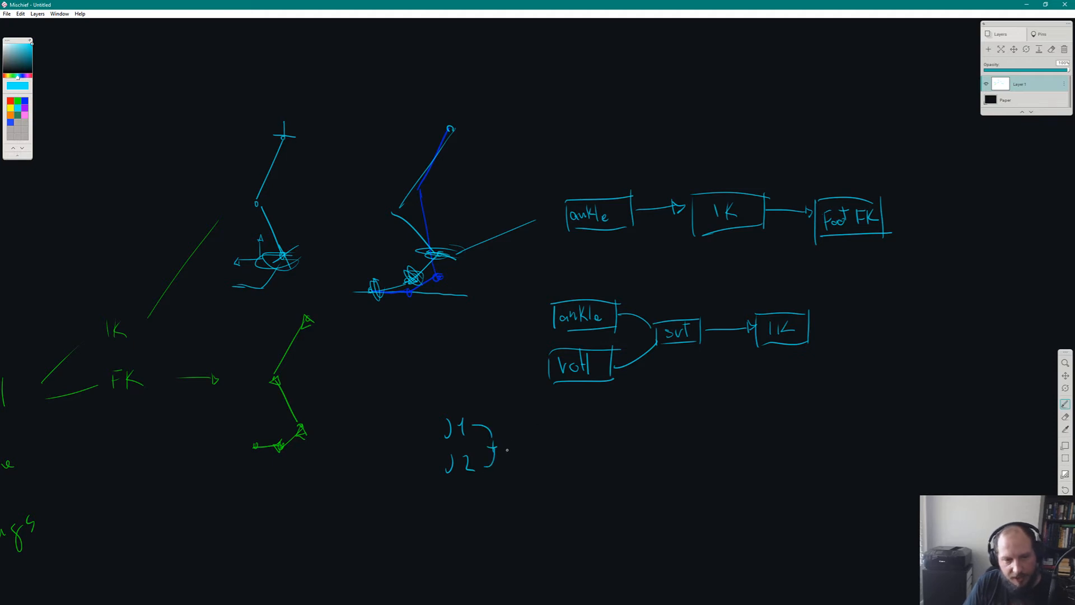
Label the J1 and J2 bracket "chain", and draw arrows from it to the lower ankle box and the lower IK box.
mouse_move(512, 427)
mouse_down()
mouse_move(511, 456)
mouse_move(536, 443)
mouse_move(586, 448)
mouse_up()
key(ctrl+z)
click(566, 446)
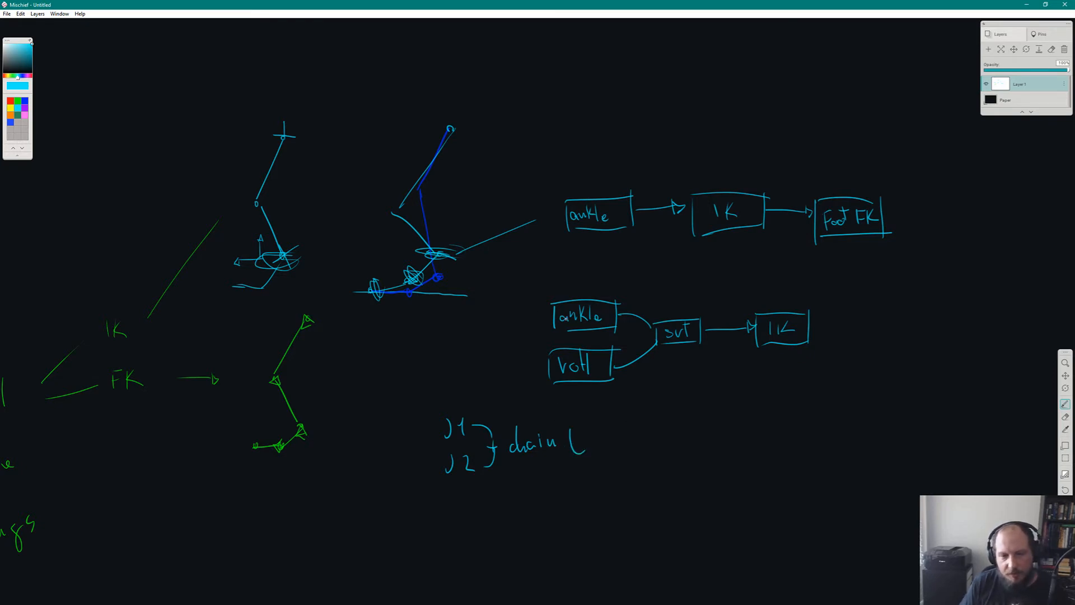
mouse_move(588, 434)
mouse_down()
mouse_move(592, 409)
mouse_move(525, 376)
mouse_move(561, 328)
mouse_up()
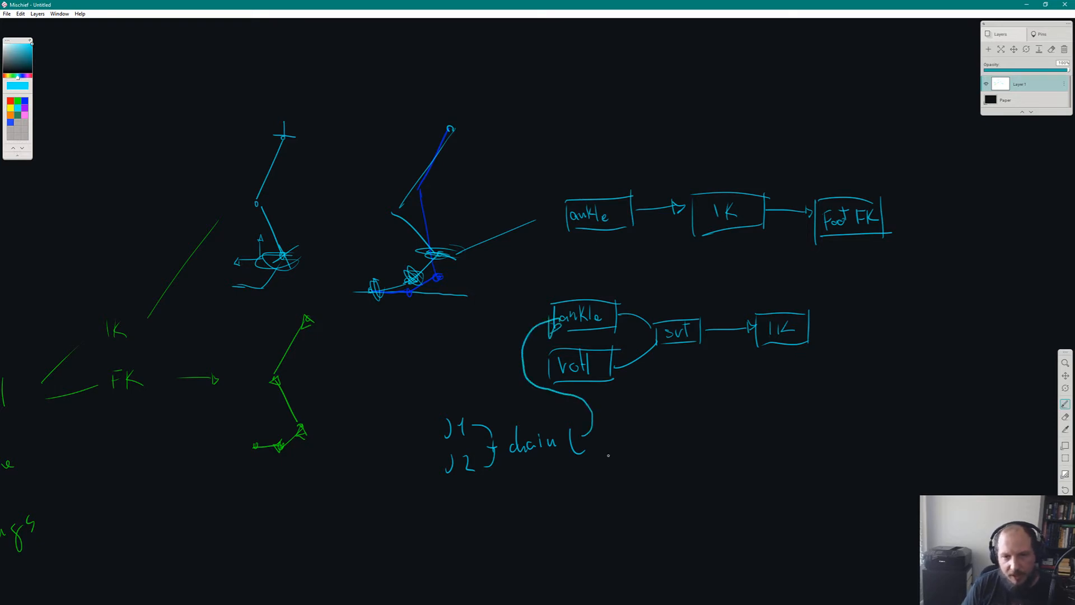
mouse_move(602, 434)
mouse_down()
mouse_move(664, 404)
mouse_move(749, 337)
mouse_move(740, 345)
mouse_move(754, 347)
mouse_up()
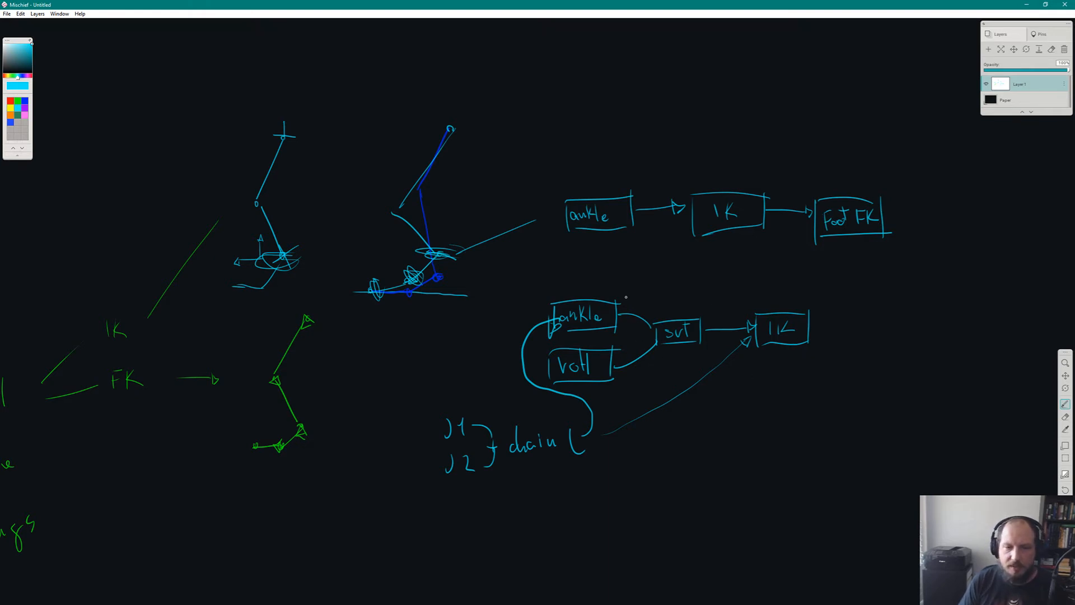
In green, outline the foot area at the base of the character sketch's leg box and label it "foot" with an arrow.
middle_drag(370, 410, 846, 315)
middle_drag(503, 390, 692, 313)
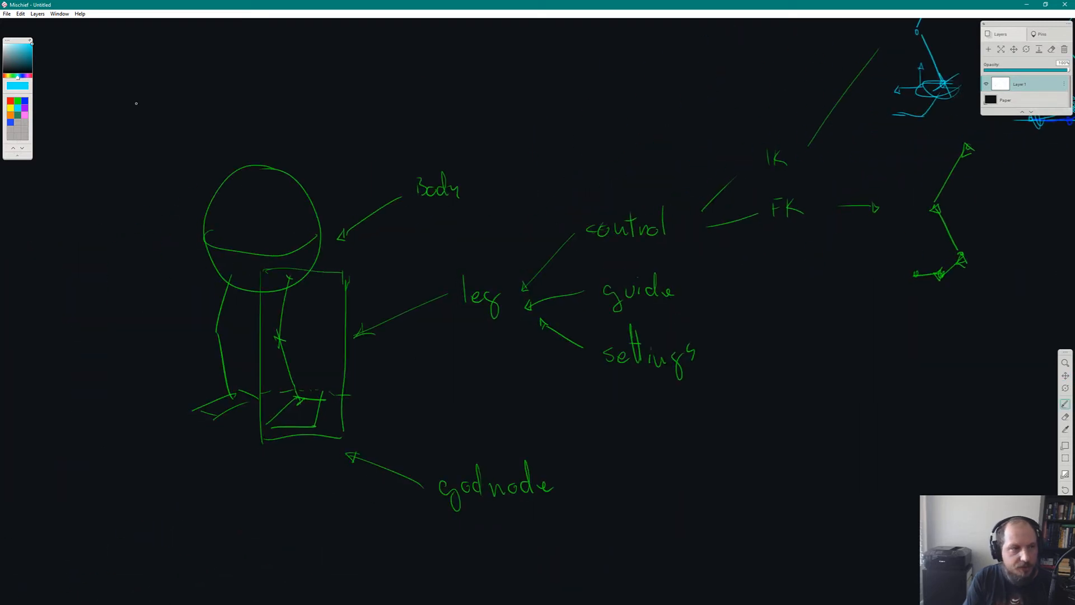
click(18, 101)
mouse_move(260, 394)
mouse_down()
mouse_move(350, 395)
mouse_move(339, 440)
mouse_up()
drag(376, 400, 372, 432)
drag(363, 421, 398, 428)
drag(389, 415, 408, 411)
drag(262, 271, 314, 274)
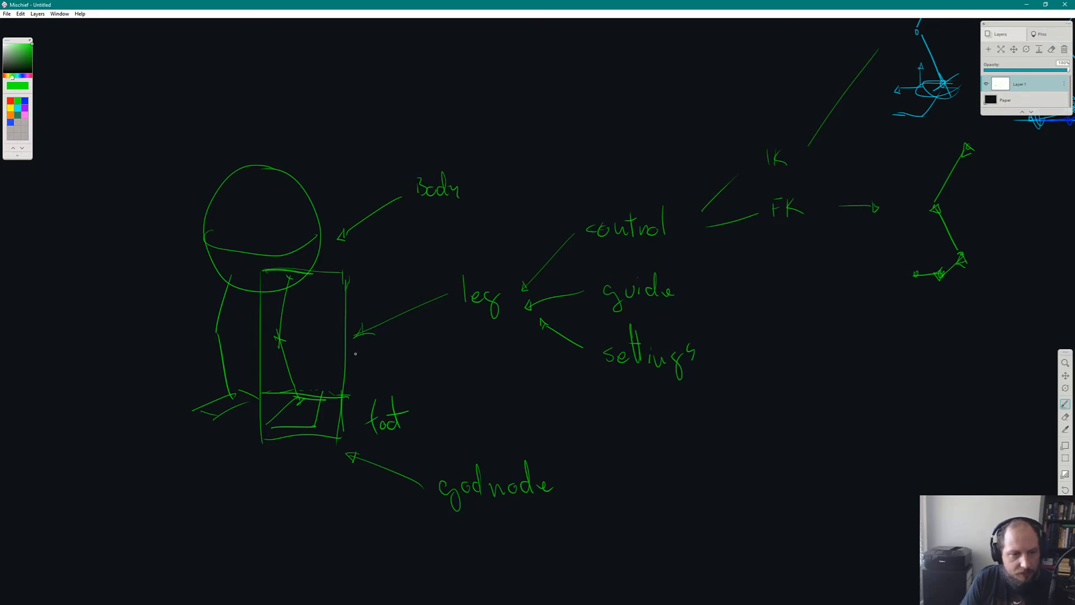
drag(369, 427, 356, 429)
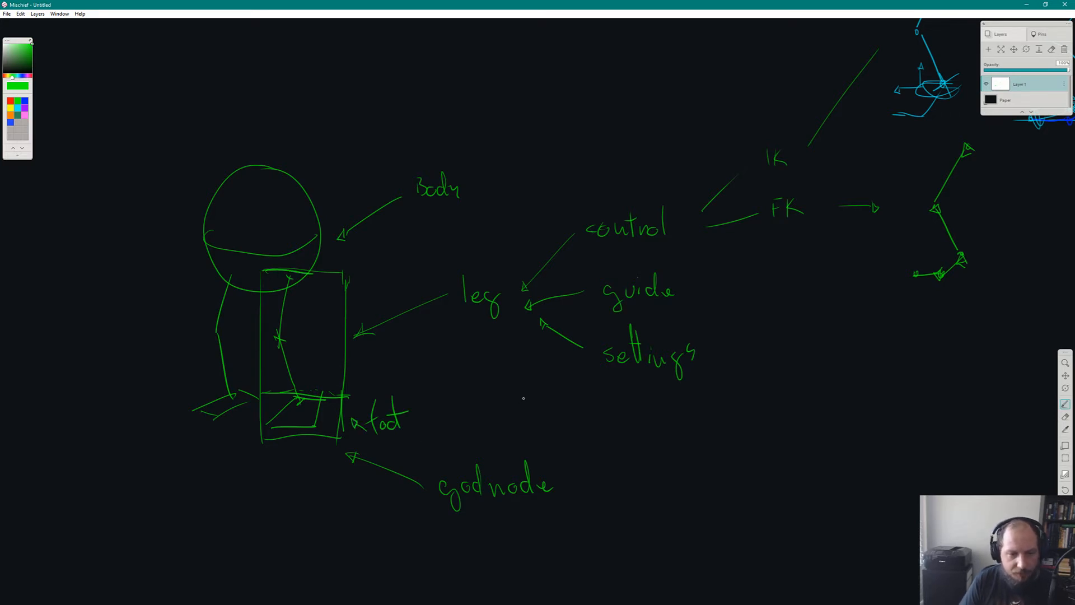
Examine how the leg and foot labels of the character sketch relate to the ankle, roll and chain diagram.
key(space)
drag(769, 374, 387, 404)
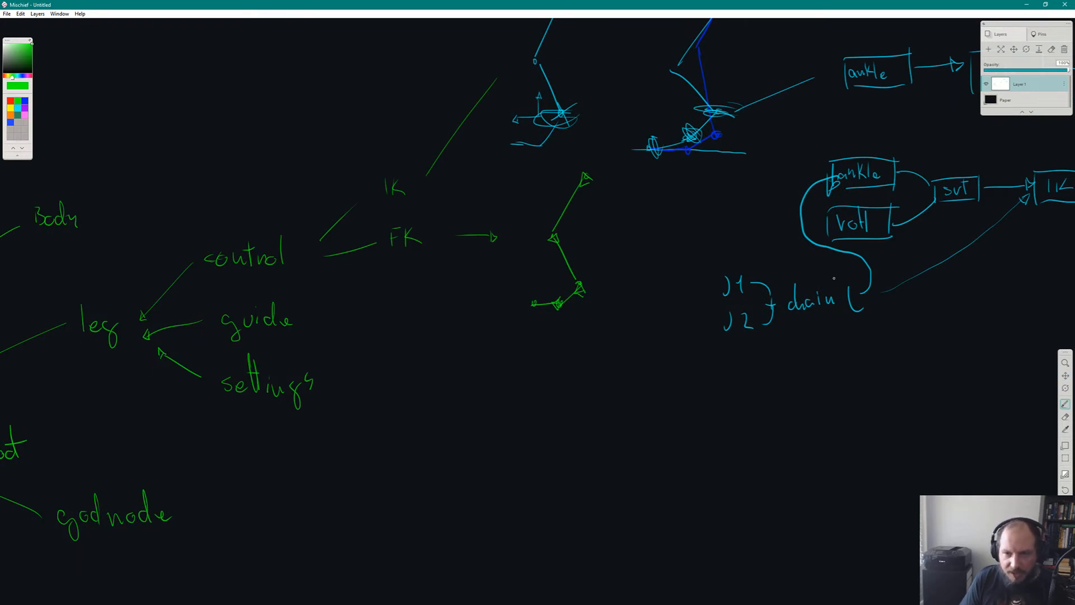
key(space)
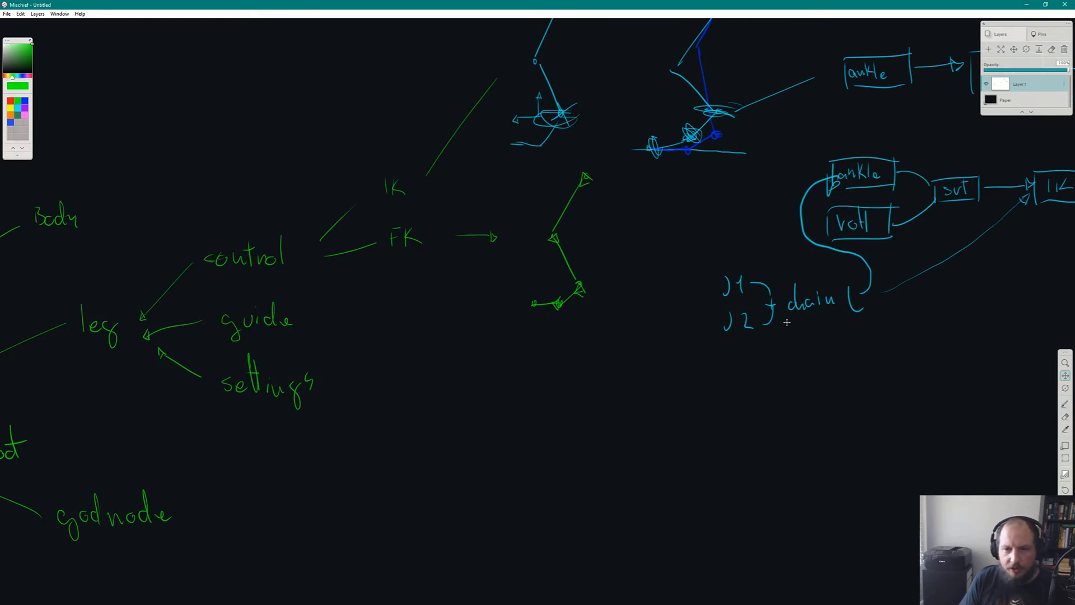
drag(790, 297, 692, 310)
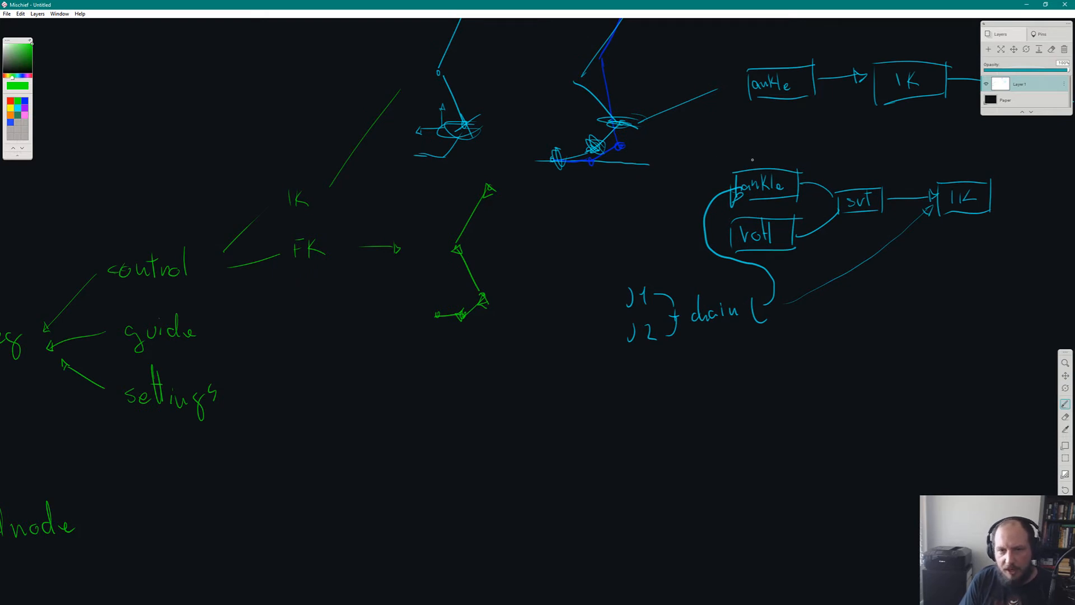
key(space)
drag(358, 415, 479, 393)
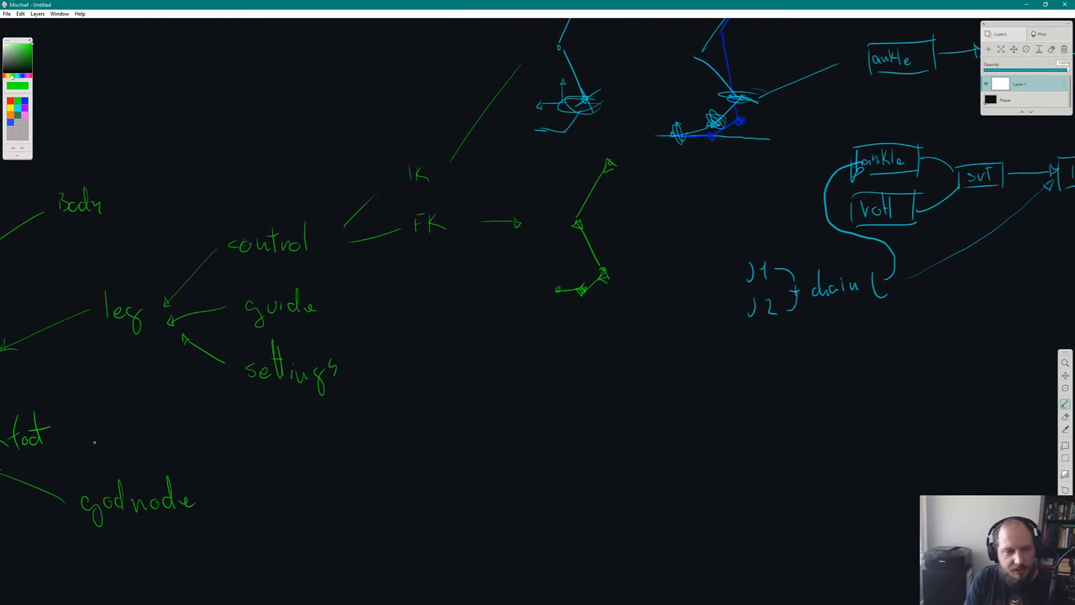
key(space)
drag(778, 320, 721, 319)
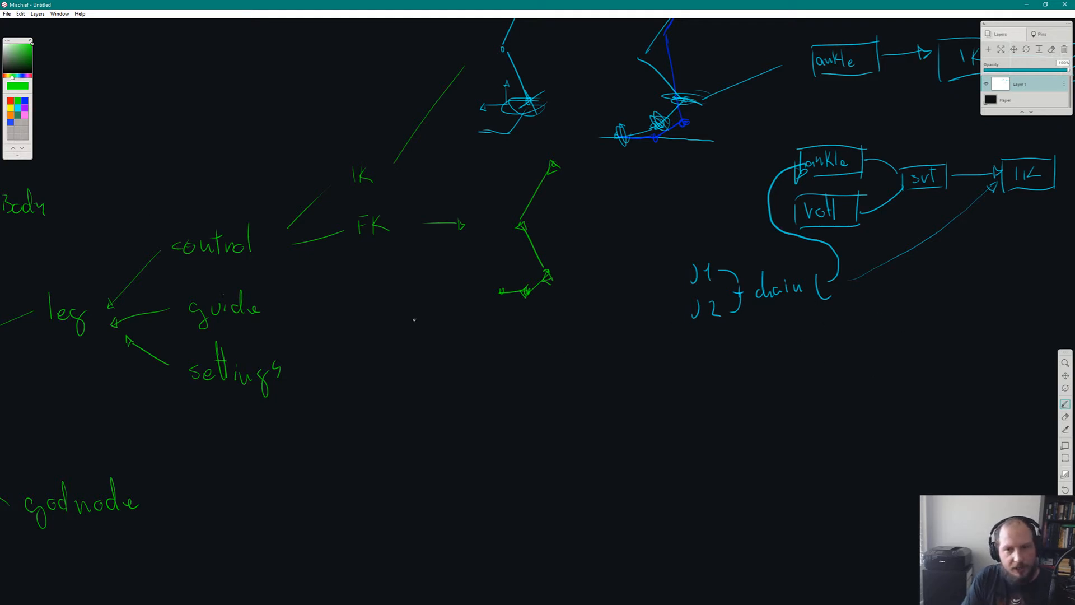
Enclose the lower ankle box and the J1 and J2 chain notes in one green loop that bypasses the roll box.
key(space)
drag(580, 353, 622, 333)
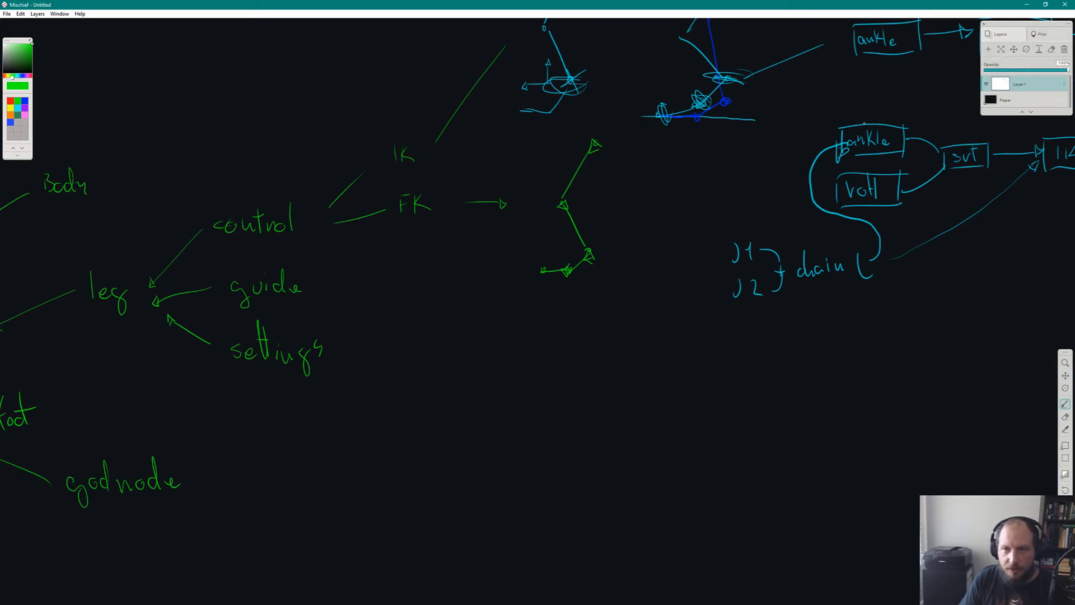
mouse_move(896, 116)
mouse_down()
mouse_move(837, 122)
mouse_move(809, 349)
mouse_move(841, 205)
mouse_move(885, 169)
mouse_move(823, 146)
mouse_up()
drag(735, 286, 605, 305)
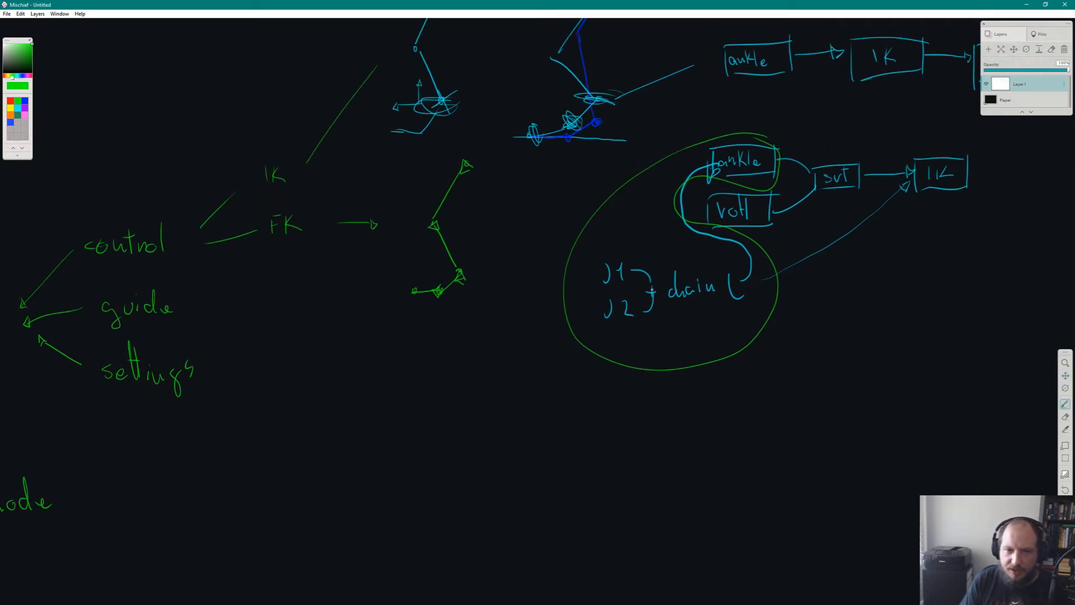
Draw a narrow box labelled "leg config" below the green loop, with an arrow leading out of it.
mouse_move(588, 455)
mouse_down()
mouse_move(588, 413)
mouse_move(593, 459)
mouse_move(570, 504)
mouse_move(584, 506)
mouse_up()
mouse_move(587, 496)
mouse_down()
mouse_move(593, 516)
mouse_move(621, 504)
mouse_up()
drag(624, 497, 651, 504)
mouse_move(658, 476)
mouse_down()
mouse_move(651, 516)
mouse_move(663, 496)
mouse_move(671, 504)
mouse_up()
drag(678, 497, 685, 516)
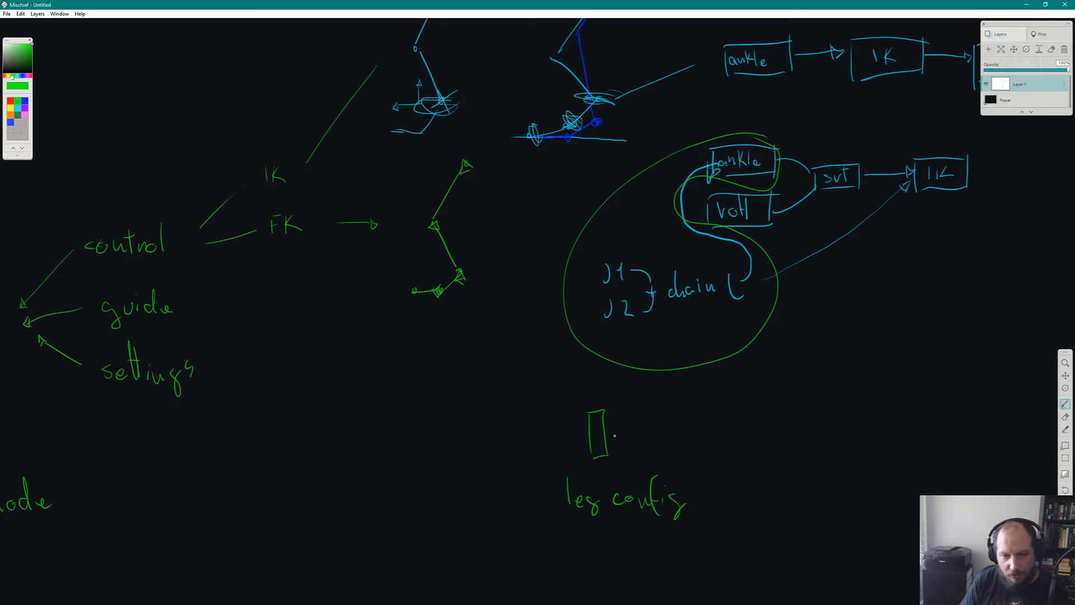
drag(614, 435, 679, 436)
drag(672, 428, 674, 443)
mouse_move(712, 406)
mouse_down()
mouse_move(709, 453)
mouse_move(719, 448)
mouse_up()
mouse_move(731, 439)
mouse_down()
mouse_move(739, 435)
mouse_move(742, 449)
mouse_move(751, 426)
mouse_up()
click(761, 440)
key(ctrl+z)
key(ctrl+z)
key(ctrl+z)
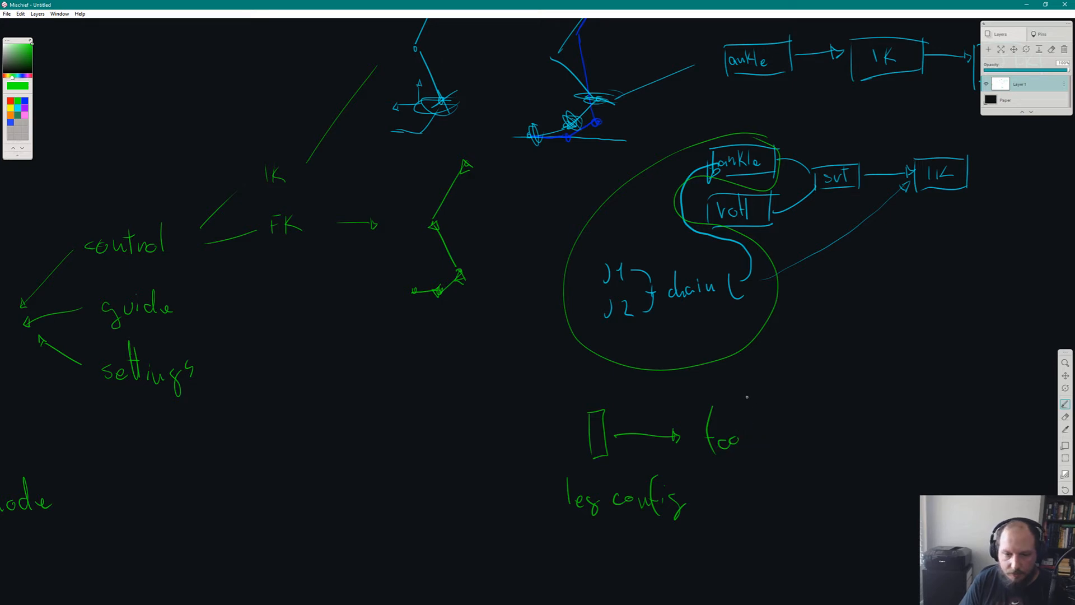
key(ctrl+z)
key(ctrl+z)
key(ctrl+z)
Draw a box at the end of the leg config arrow and label it "foot roll" above.
mouse_move(687, 409)
mouse_down()
mouse_move(688, 454)
mouse_move(723, 401)
mouse_move(727, 456)
mouse_move(695, 457)
mouse_up()
mouse_move(674, 375)
mouse_down()
mouse_move(670, 407)
mouse_move(698, 395)
mouse_up()
mouse_move(698, 376)
mouse_down()
mouse_move(699, 397)
mouse_move(719, 383)
mouse_move(728, 393)
mouse_up()
drag(736, 368, 745, 394)
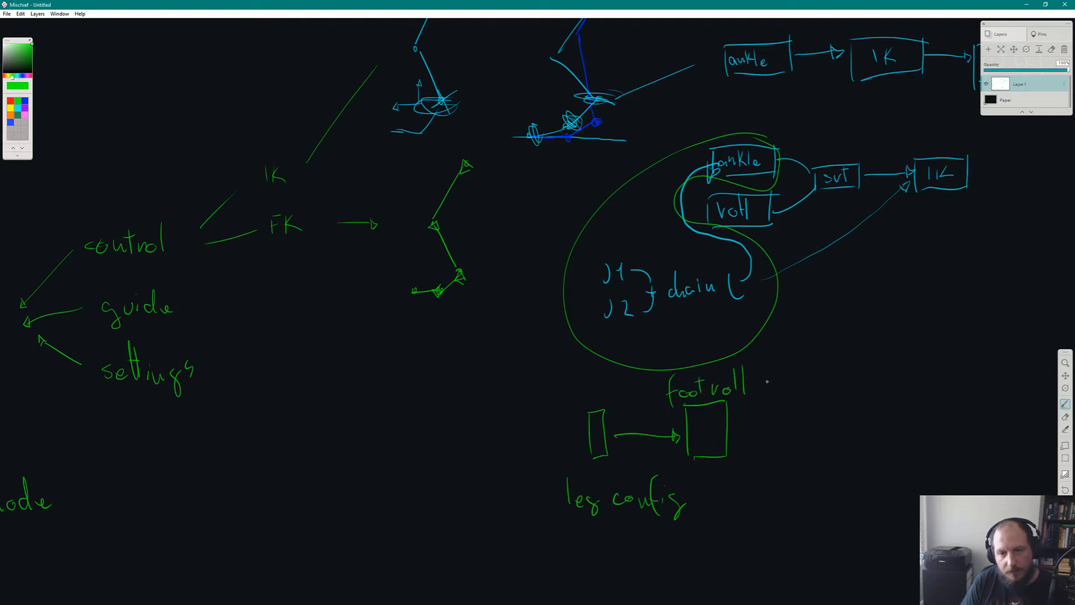
Extend a line from the foot roll box to a new box, and label that box "leg IK" above.
middle_drag(767, 382, 709, 383)
mouse_move(681, 431)
mouse_down()
mouse_move(759, 424)
mouse_move(763, 444)
mouse_up()
drag(754, 396, 777, 459)
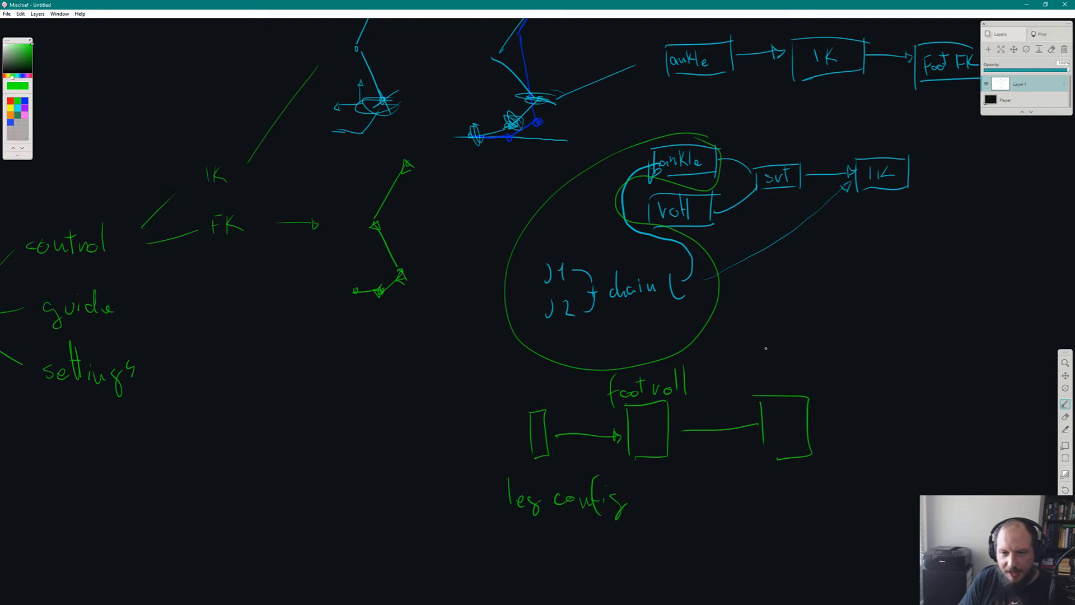
drag(766, 349, 769, 381)
drag(776, 374, 853, 379)
drag(867, 357, 868, 375)
middle_drag(832, 450, 750, 427)
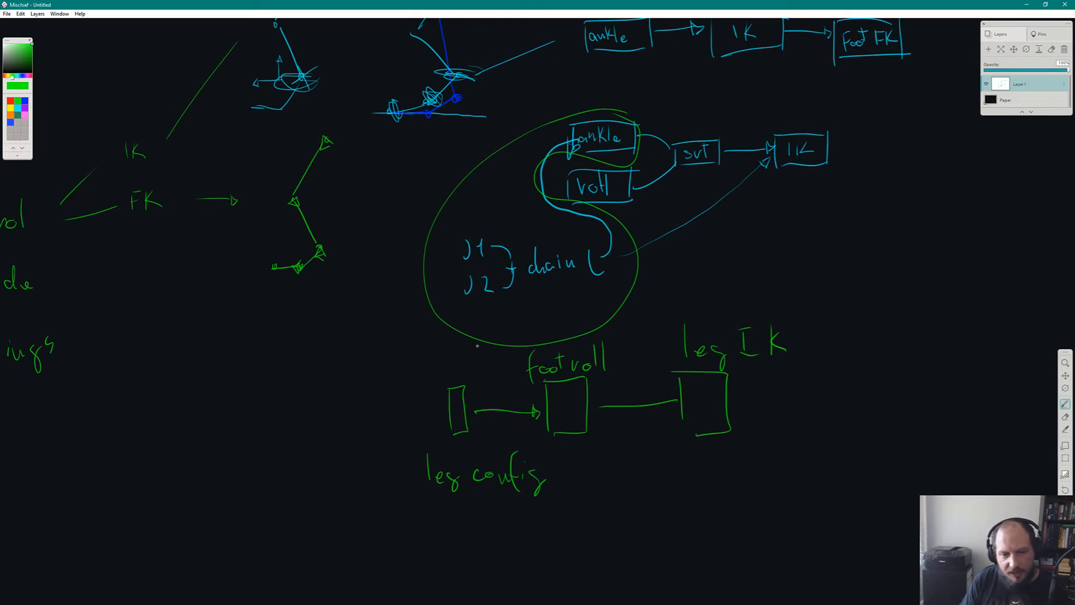
Compare the character sketch's leg and foot parts with the leg config, foot roll and leg IK sequence.
middle_drag(381, 357, 850, 362)
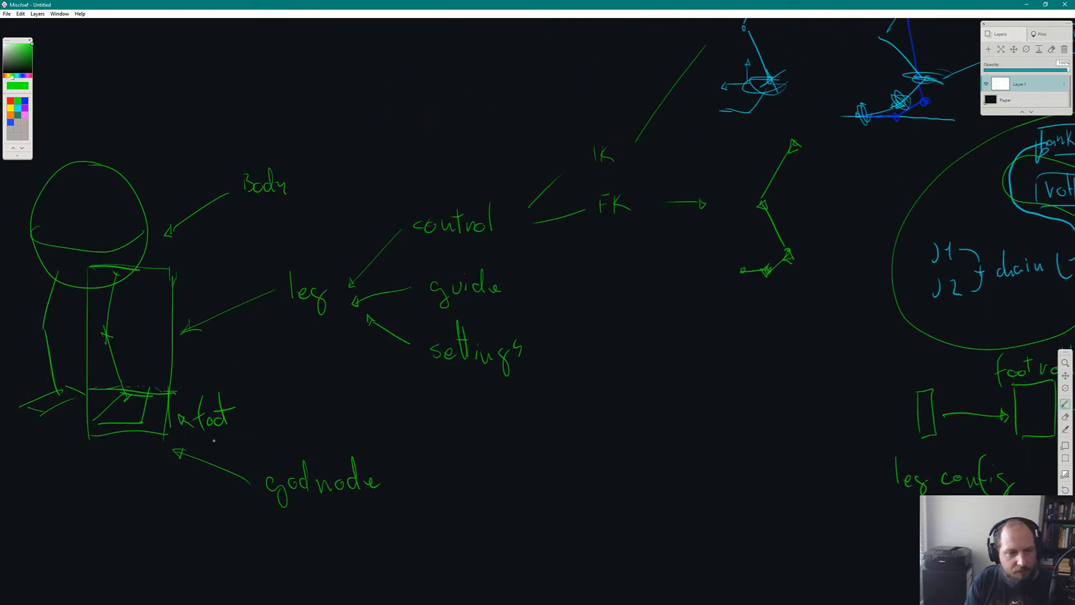
middle_drag(809, 470, 547, 422)
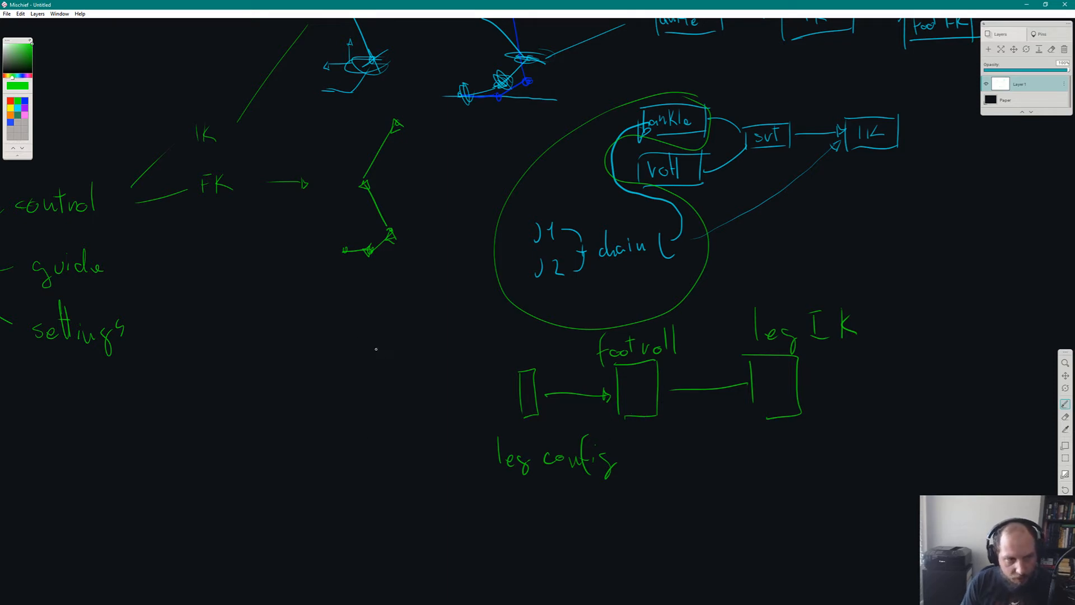
key(space)
drag(262, 374, 578, 368)
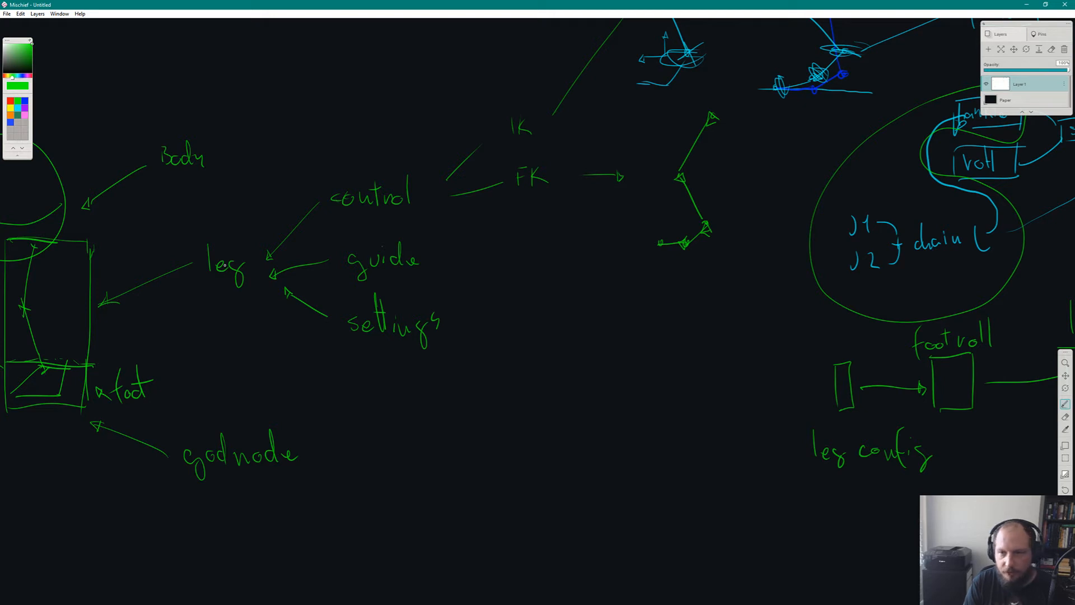
middle_drag(737, 448, 494, 424)
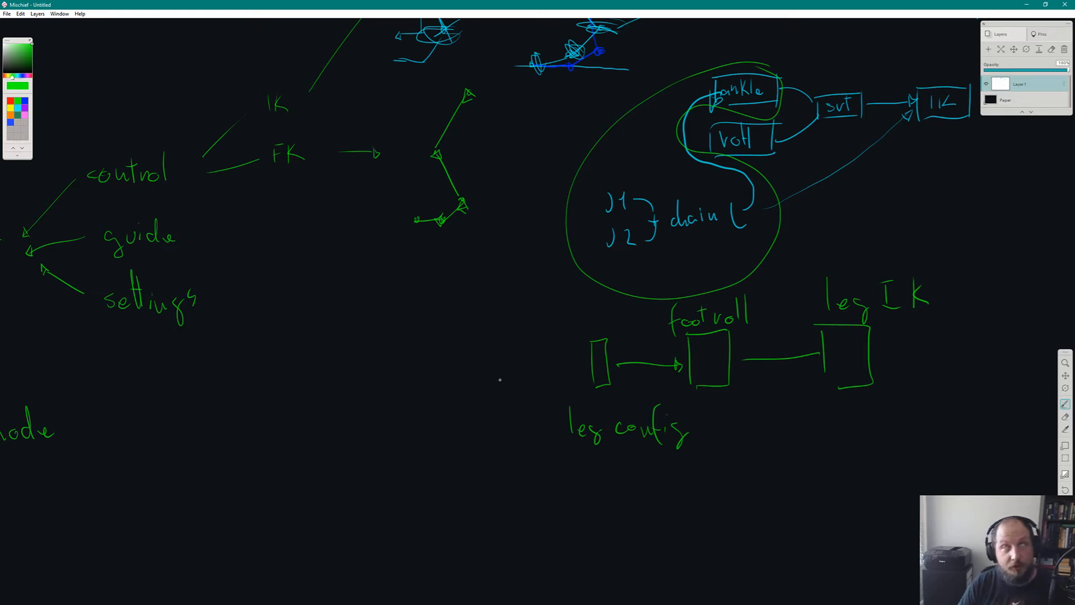
middle_drag(257, 363, 497, 363)
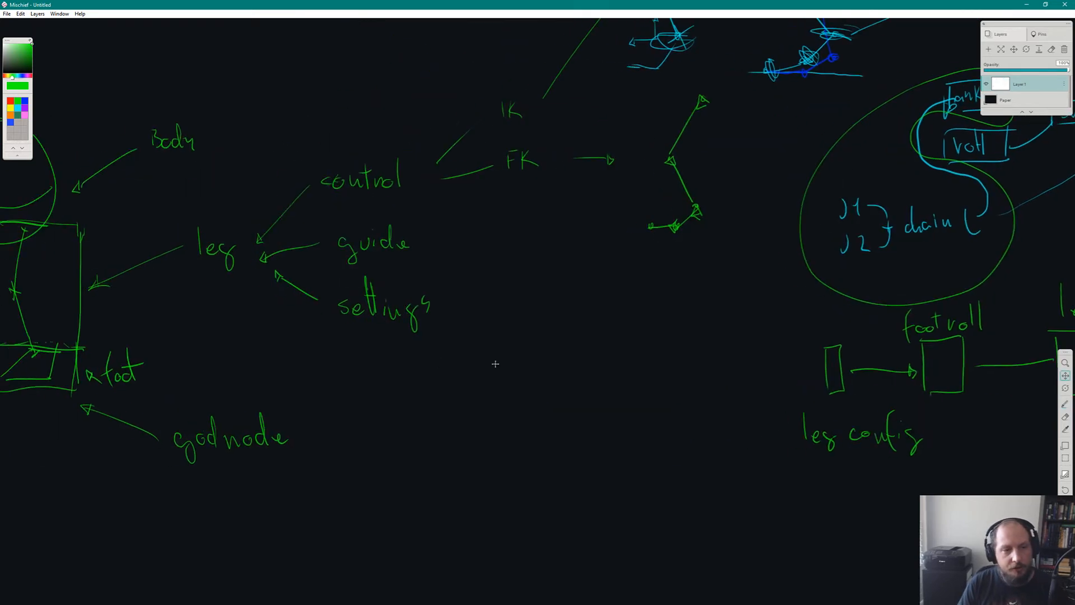
middle_drag(90, 287, 182, 288)
middle_drag(712, 416, 358, 403)
Write "leg and foot" in green below the leg config, foot roll and leg IK sequence.
mouse_move(608, 481)
mouse_down()
mouse_move(611, 517)
mouse_move(636, 510)
mouse_move(645, 527)
mouse_up()
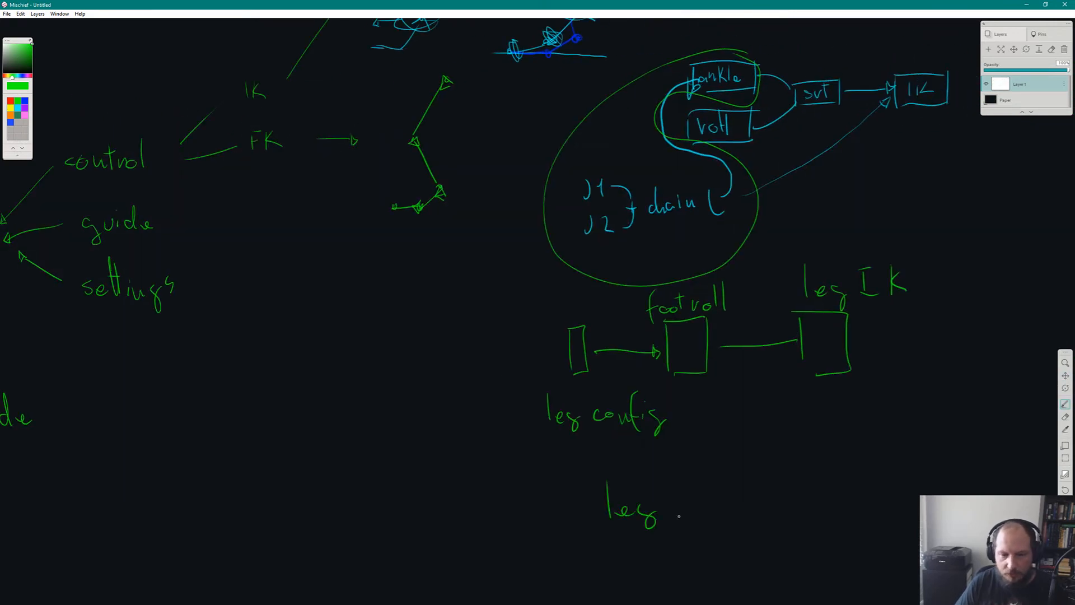
mouse_move(705, 511)
mouse_down()
mouse_move(723, 519)
mouse_move(736, 474)
mouse_move(740, 525)
mouse_up()
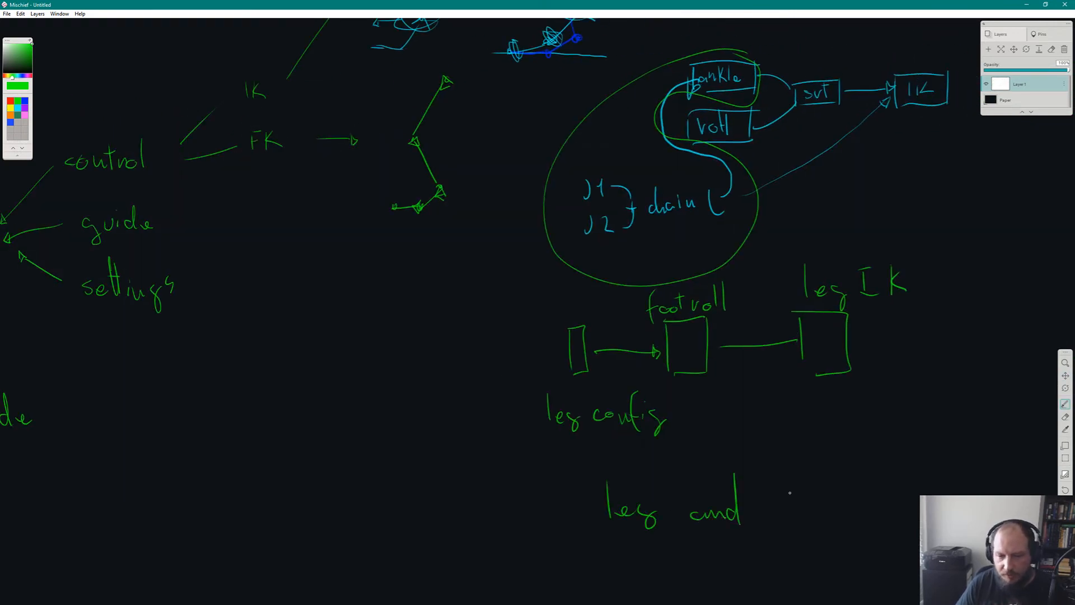
drag(786, 478, 791, 537)
drag(774, 516, 805, 516)
drag(813, 511, 811, 518)
mouse_move(820, 480)
mouse_down()
mouse_move(816, 516)
mouse_move(827, 497)
mouse_up()
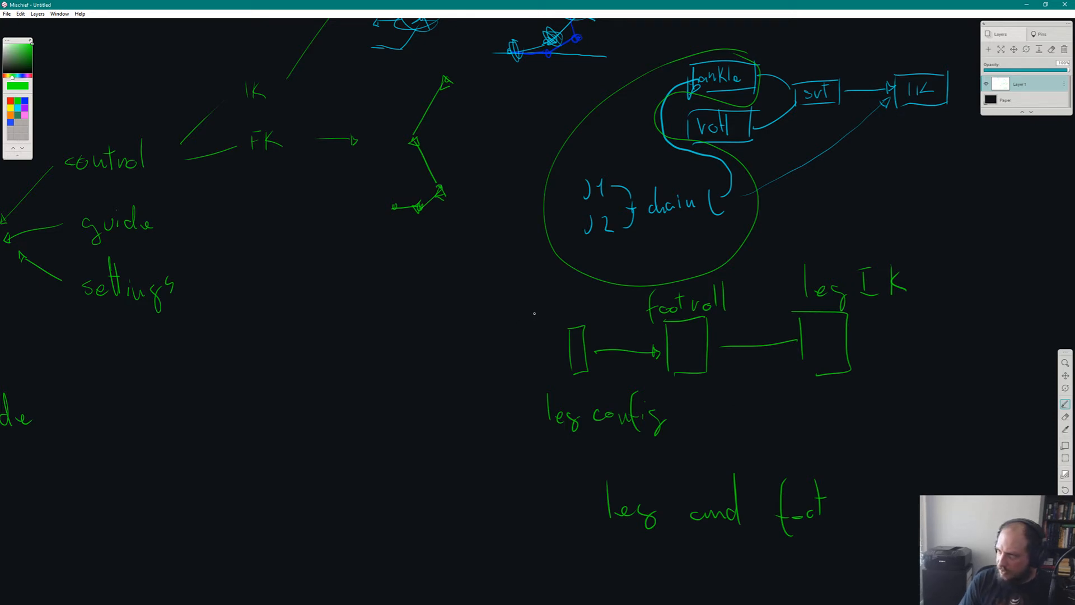
Switch to Maya to look at the separated leg and foot chains, and return to the Mischief sketch.
key(alt+Tab)
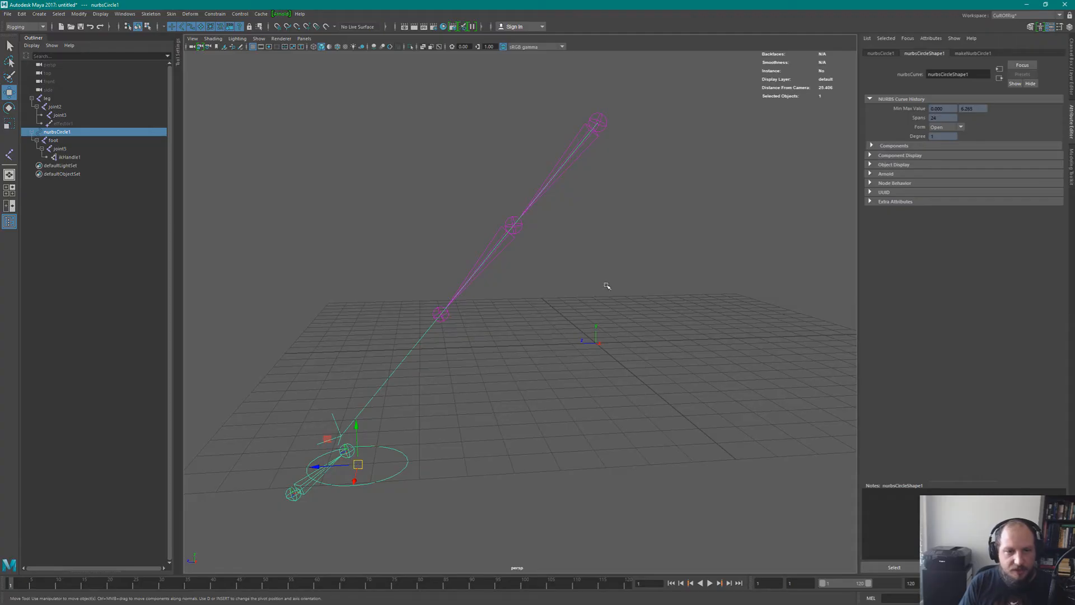
key(alt+Tab)
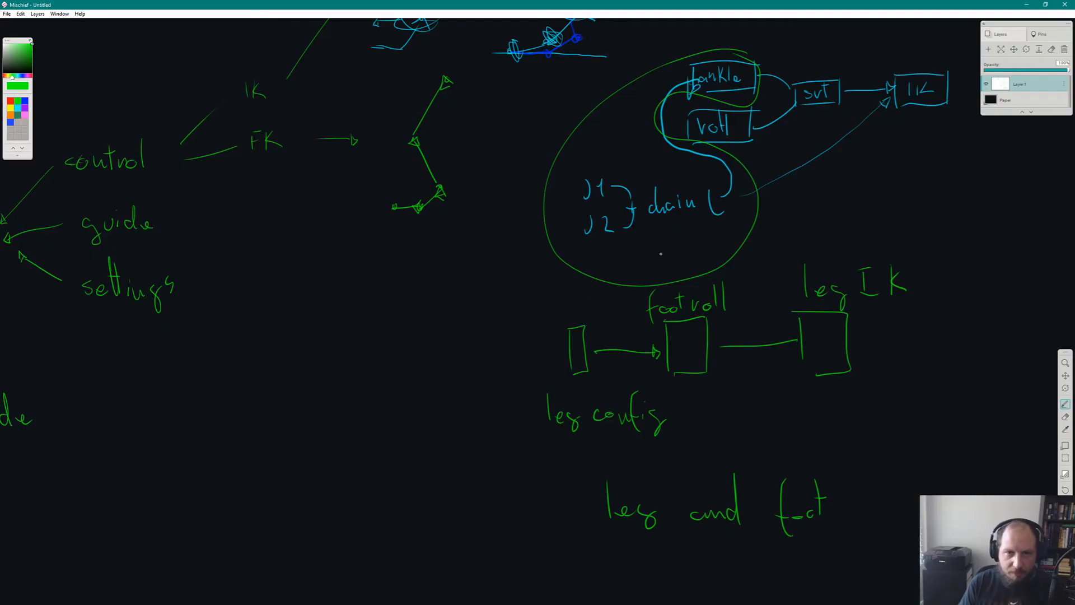
Bring the Milton website window over the Mischief sketch to view its page, and minimize the browser.
key(b)
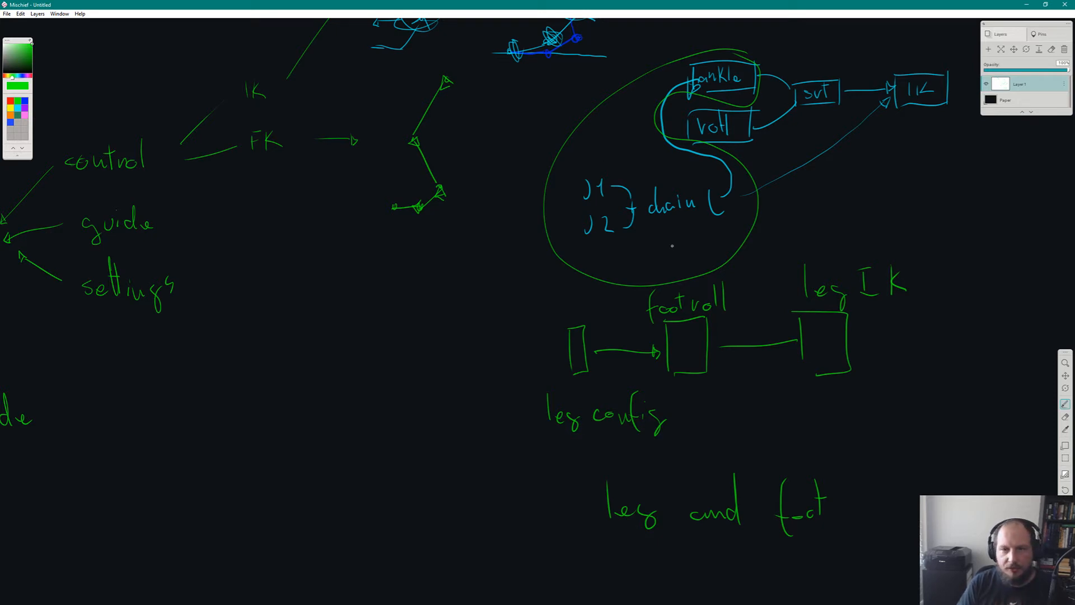
middle_drag(740, 20, 677, 183)
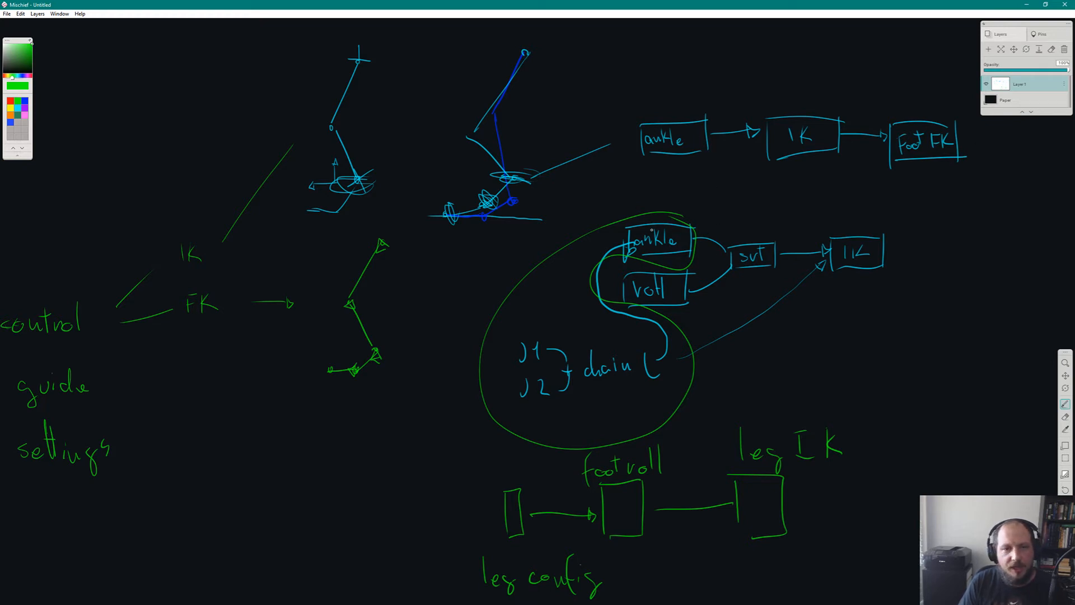
key(alt+Tab)
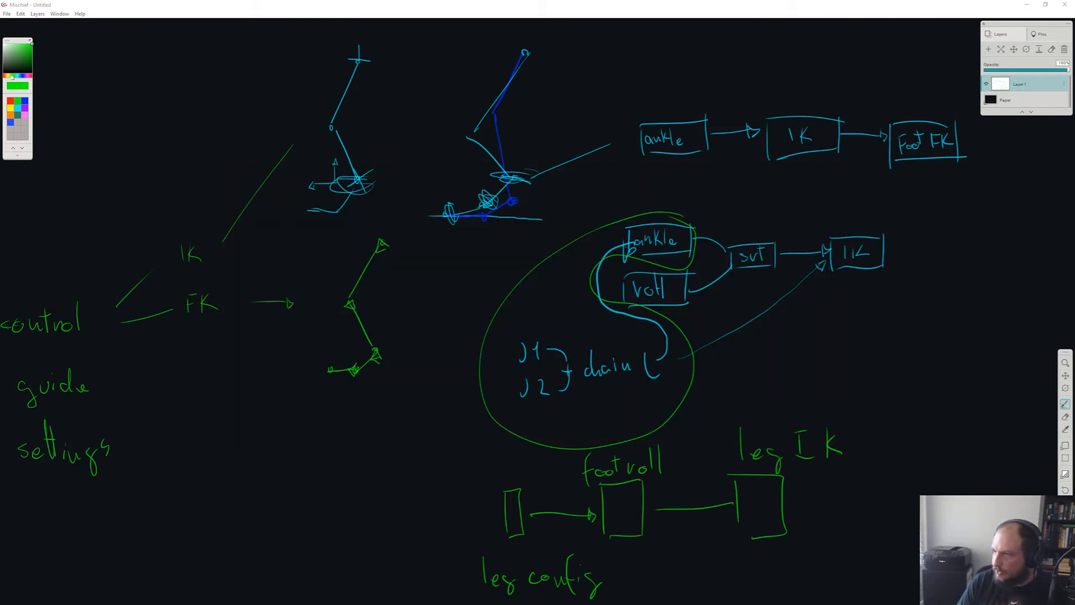
alt+drag(1074, 213, 678, 254)
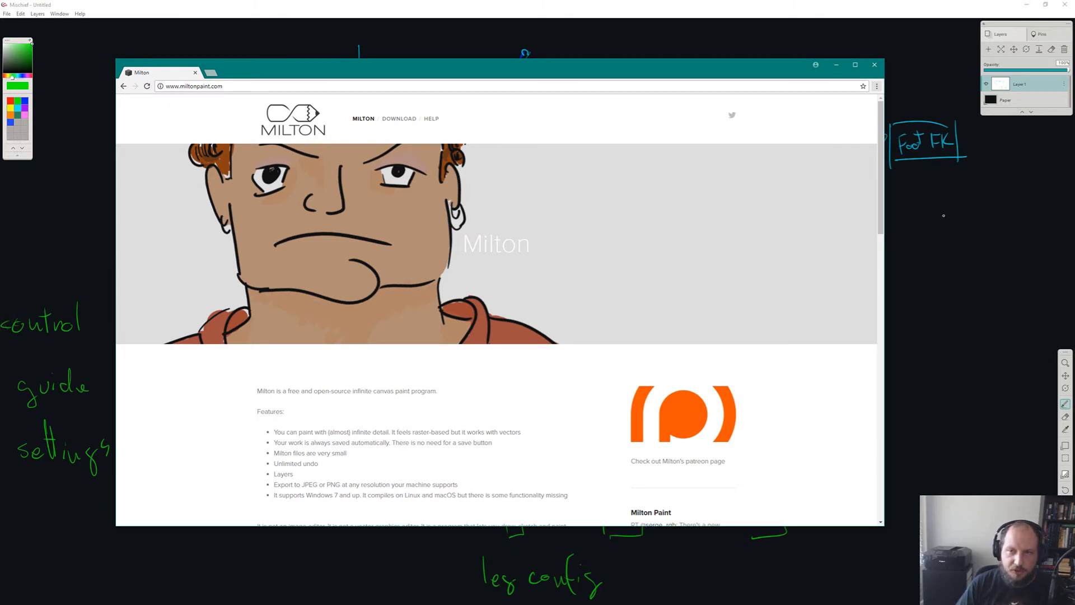
click(837, 66)
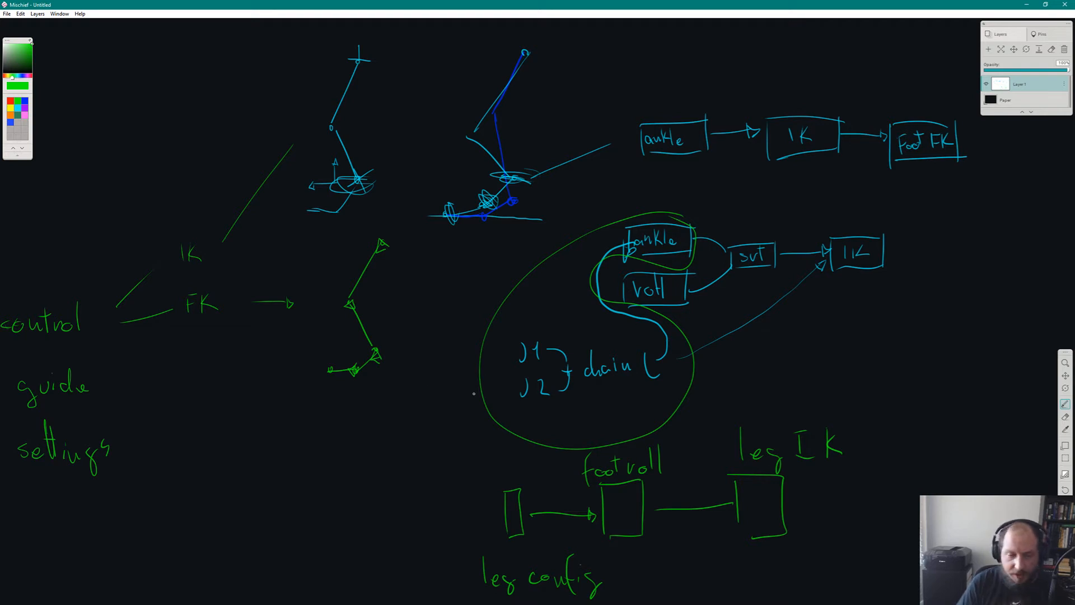
Switch to Maya and create a locator named "settings".
key(alt+Tab)
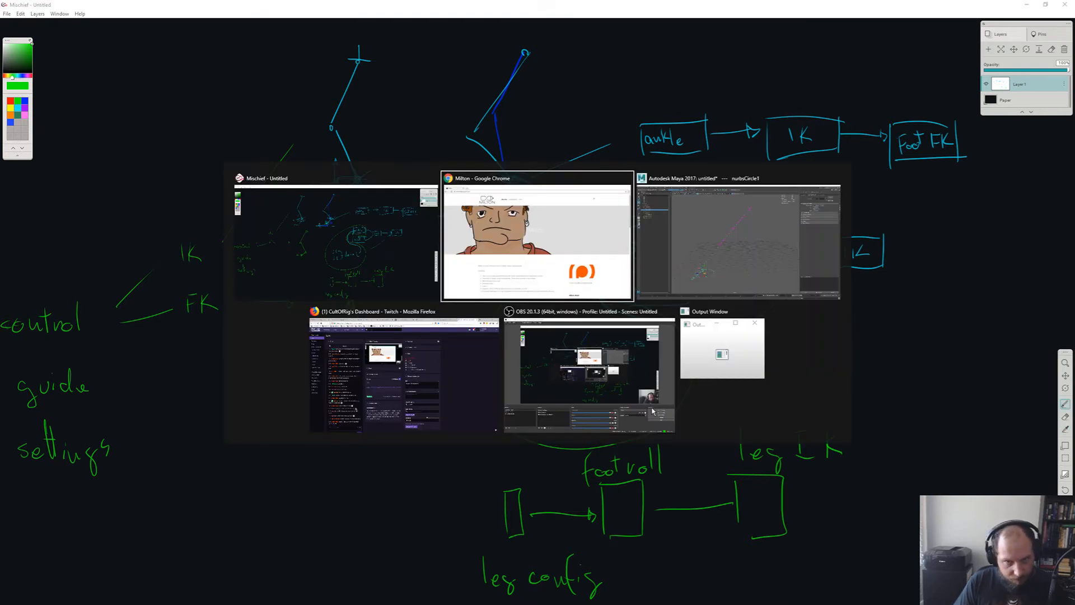
key(alt+Tab)
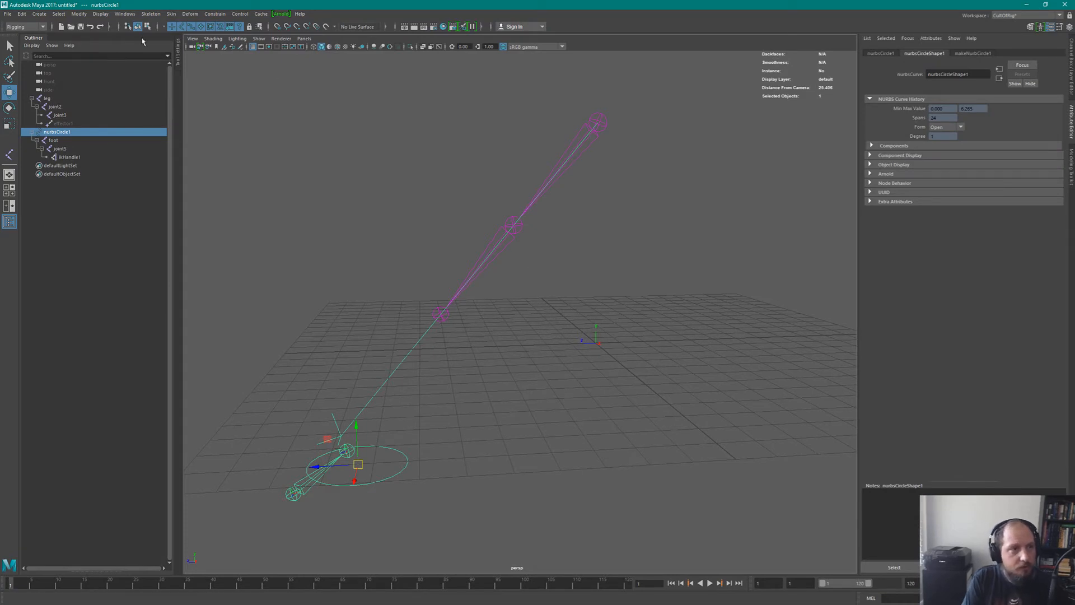
click(80, 15)
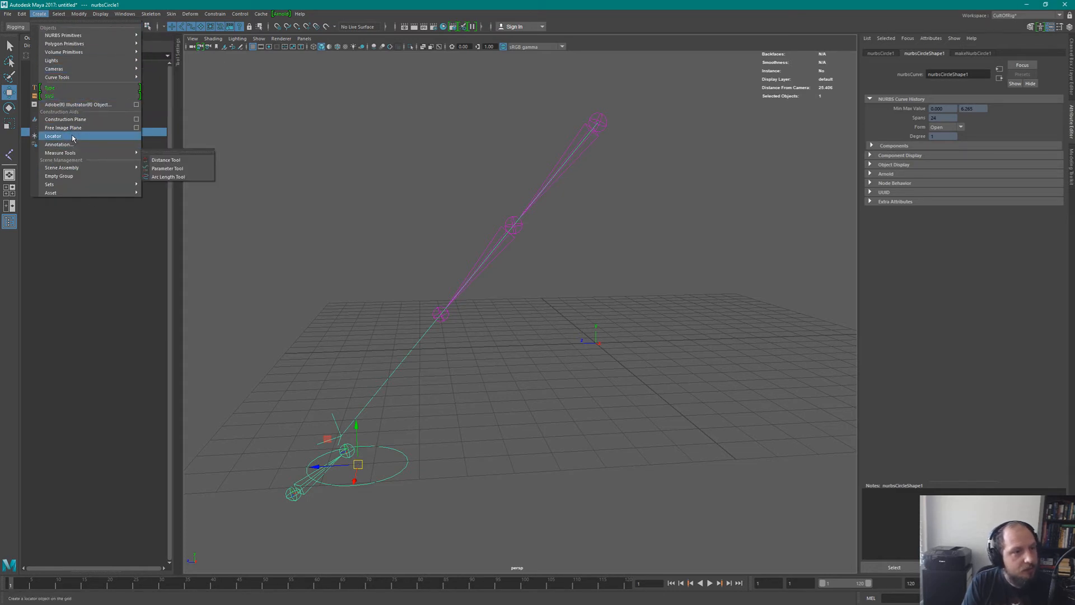
click(72, 137)
double_click(62, 166)
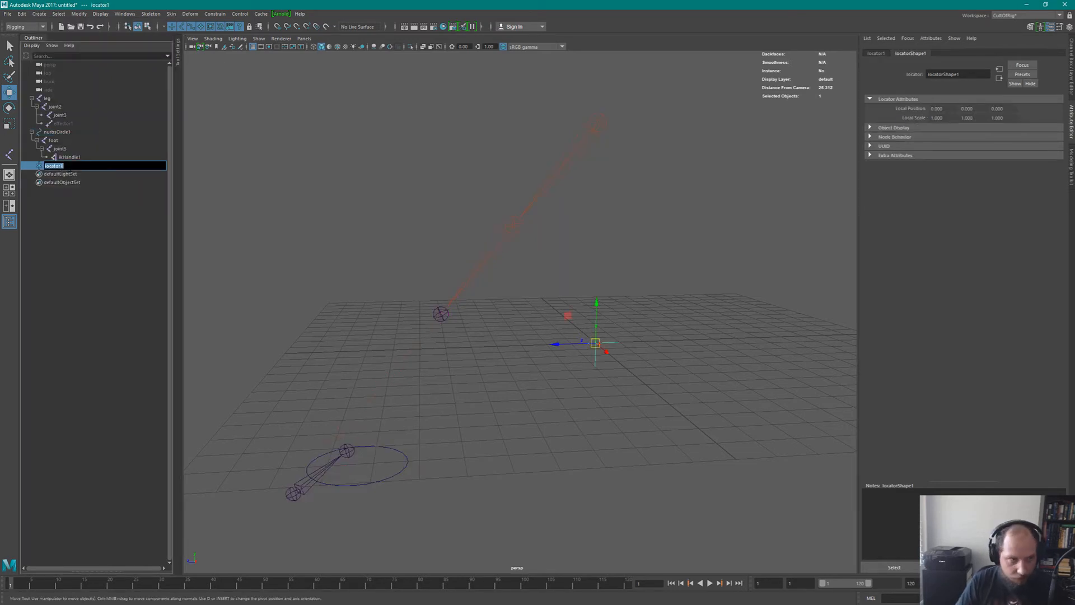
text(contr)
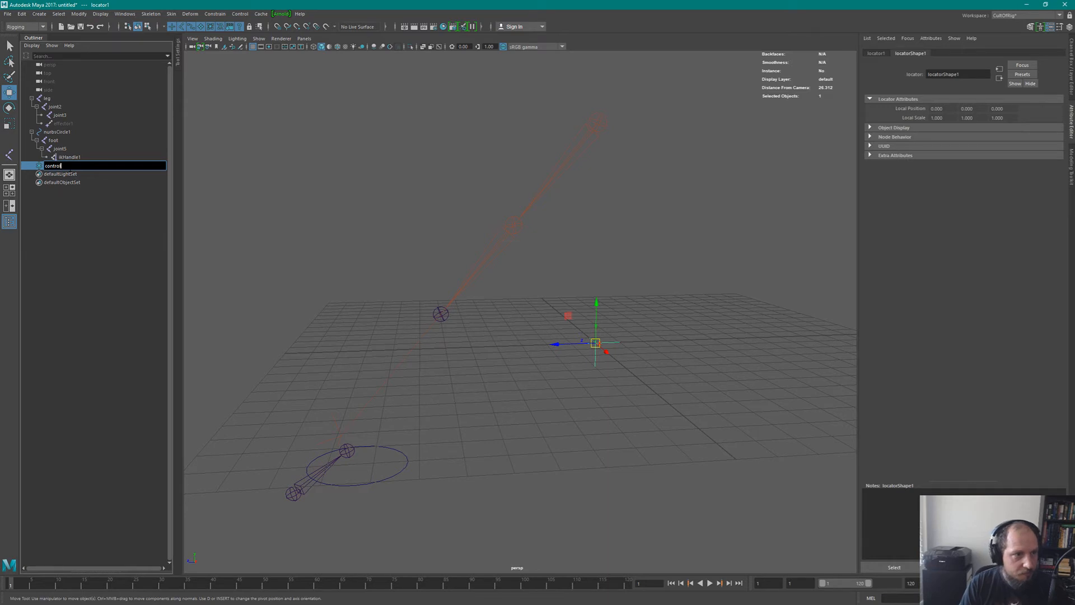
text(ol)
key(ctrl+a)
text(sett)
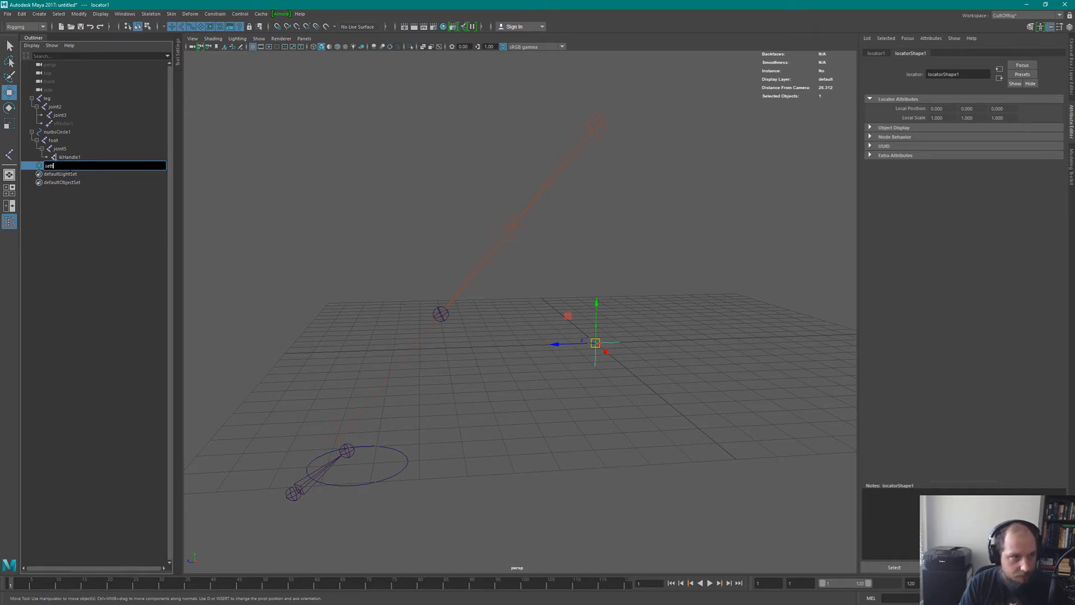
text(ings)
key(Return)
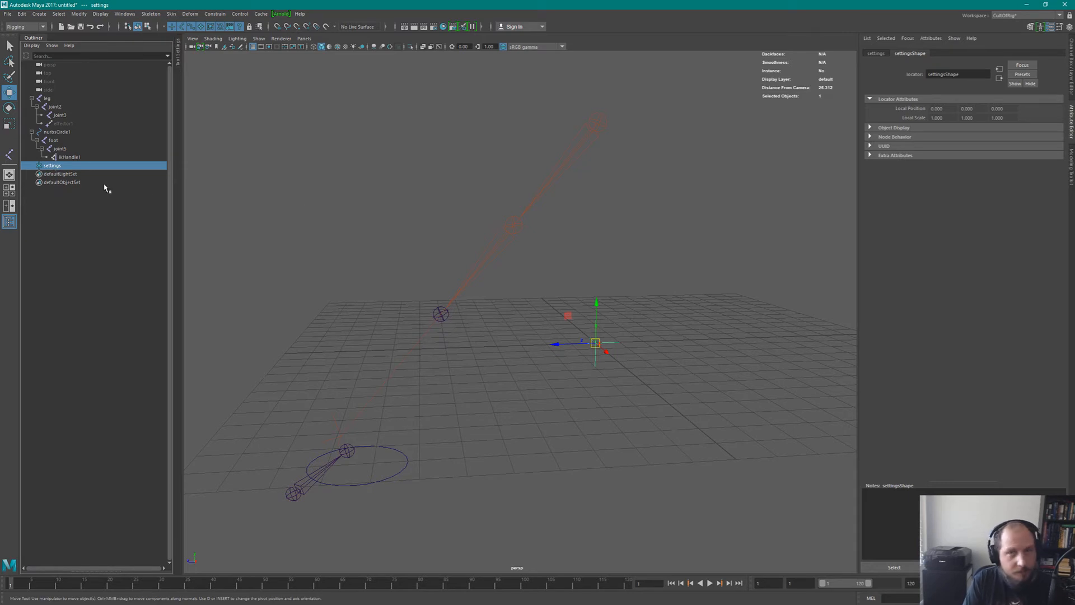
Add a keyable float attribute "femurLength" to the settings locator's transform, with minimum 0 and maximum 5.
click(877, 54)
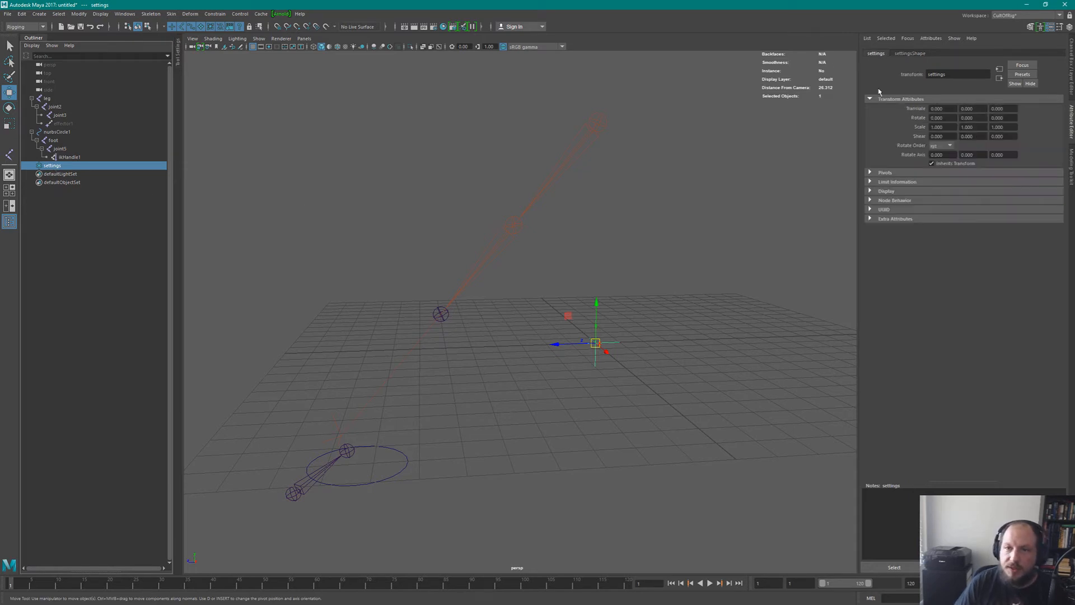
click(931, 38)
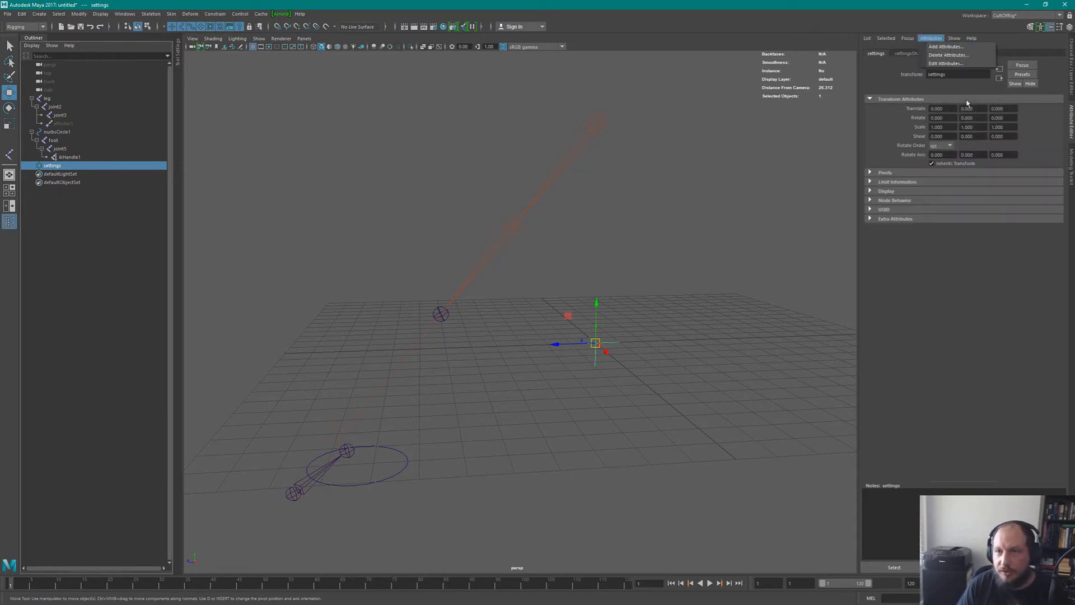
click(944, 47)
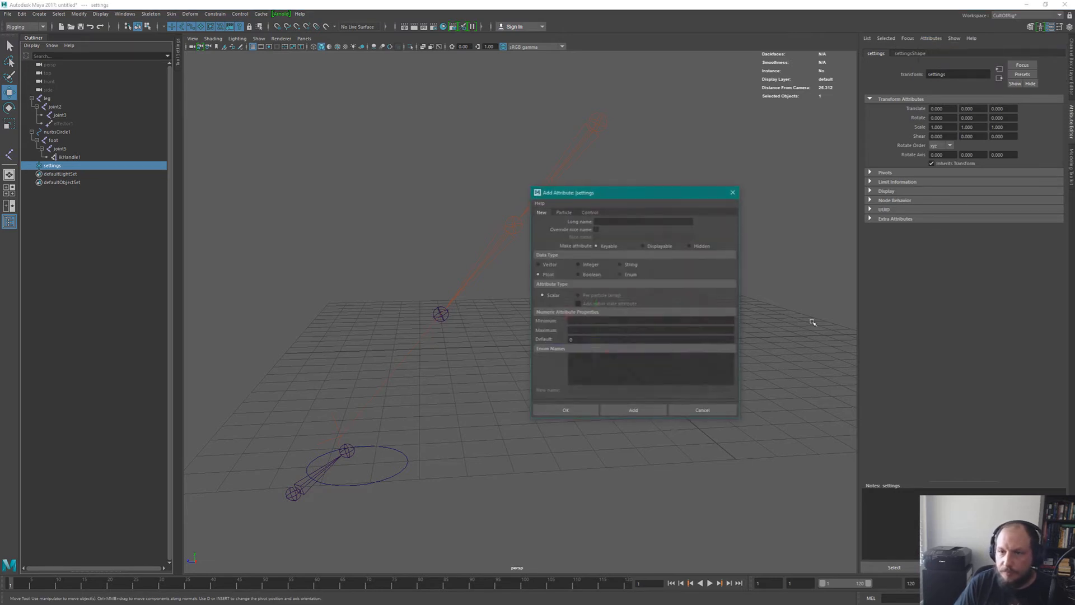
click(615, 221)
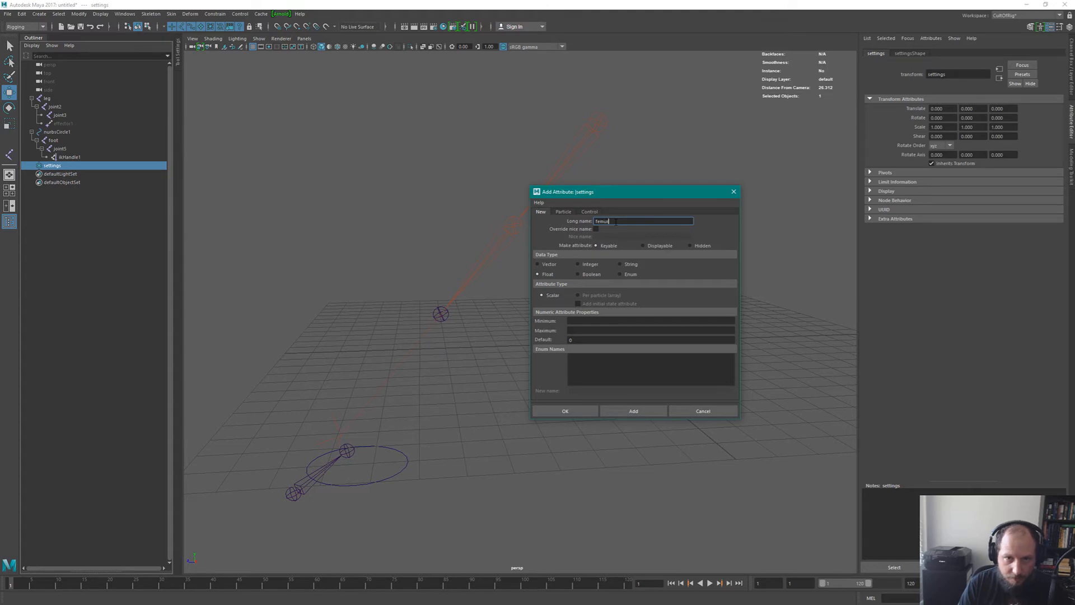
text(femurLength)
key(Tab)
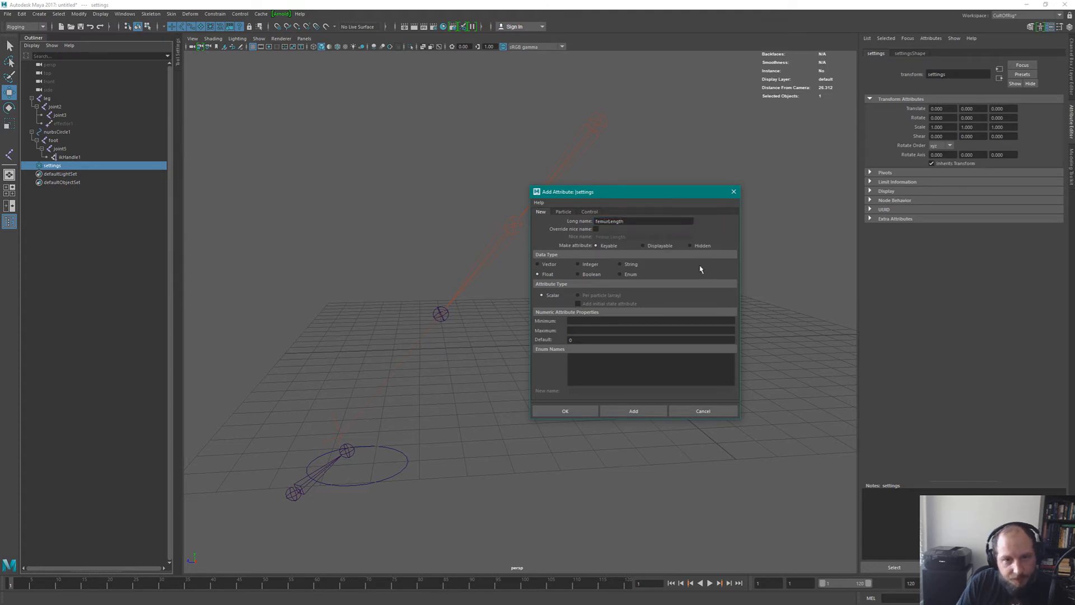
click(586, 323)
text(0)
key(Tab)
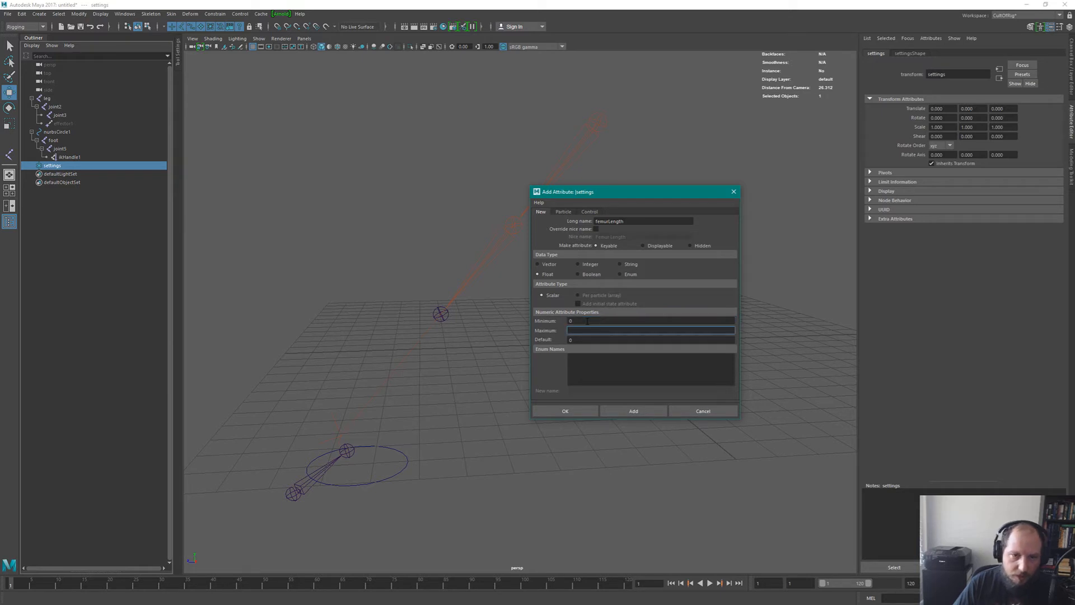
text(5)
key(Tab)
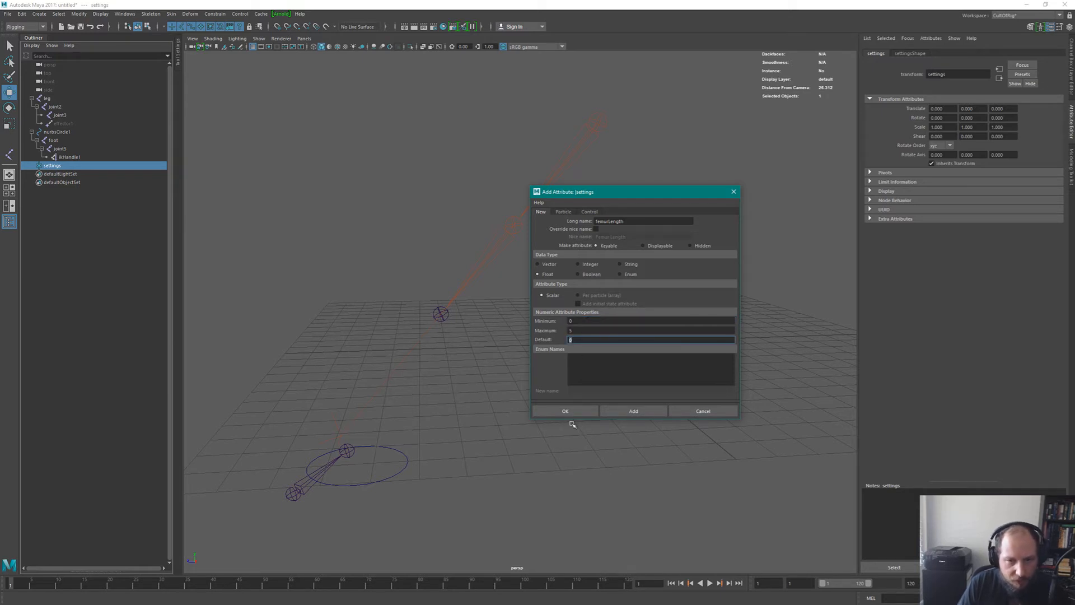
click(634, 410)
Add a float attribute "tibiaLength" with minimum 0, maximum 5 and default 5 to settings, and show its extra attributes.
click(607, 221)
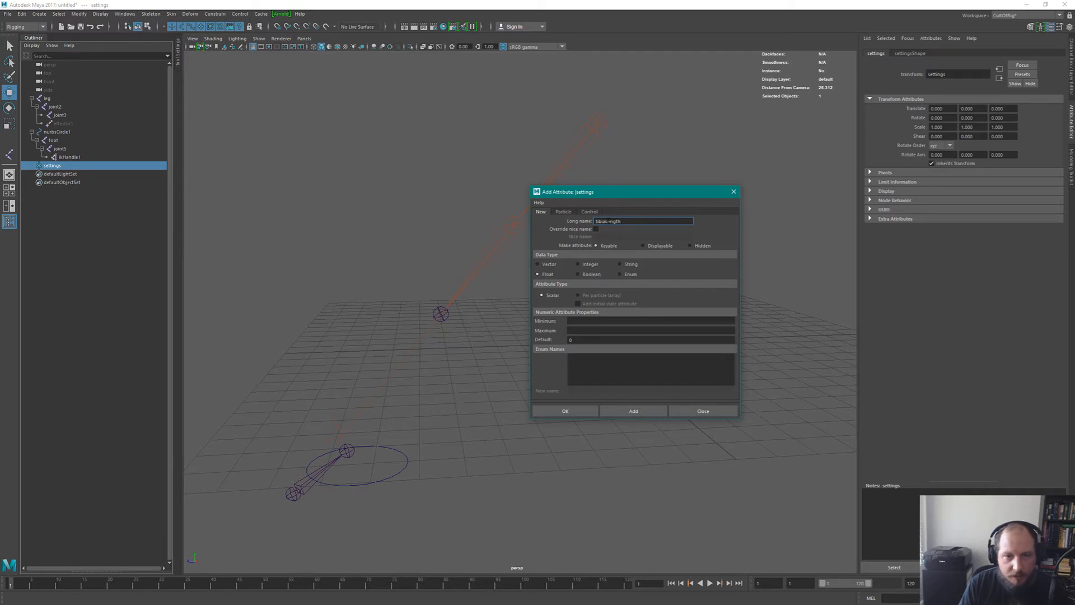
click(595, 320)
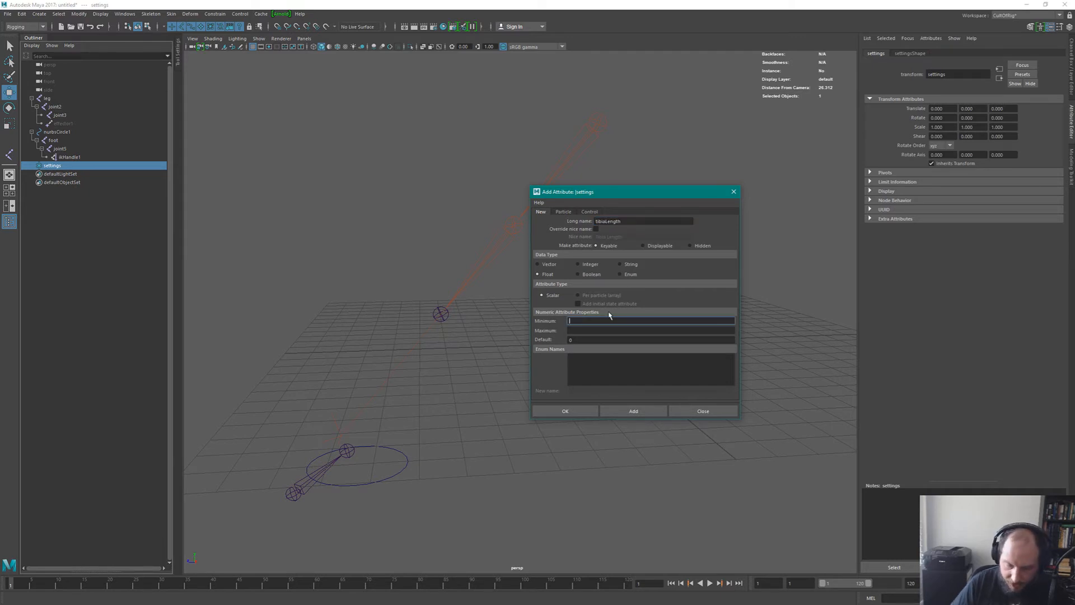
text(0)
key(Tab)
text(5)
key(Tab)
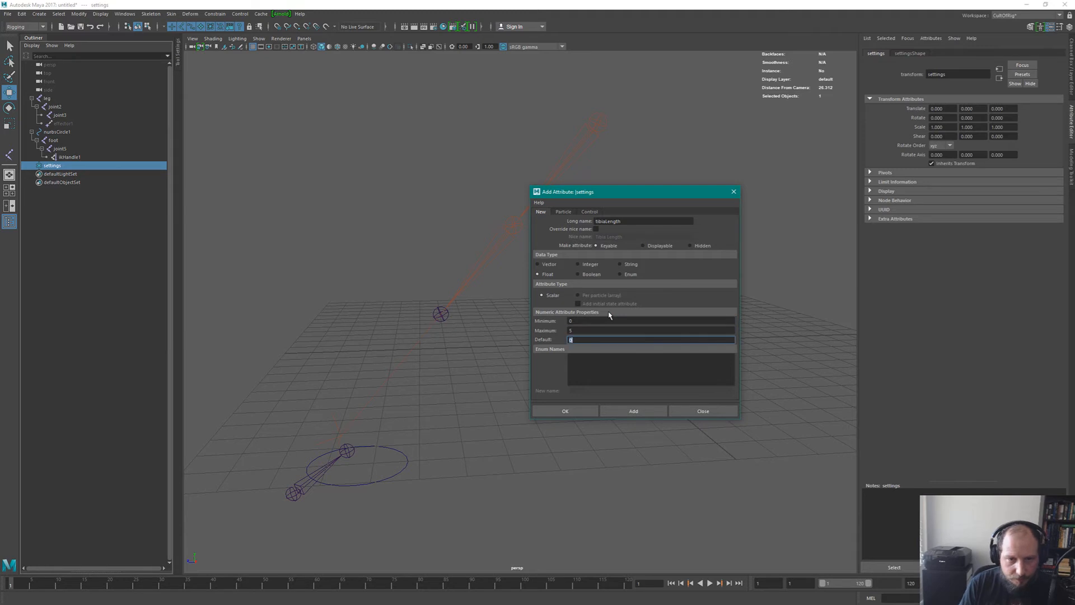
text(5)
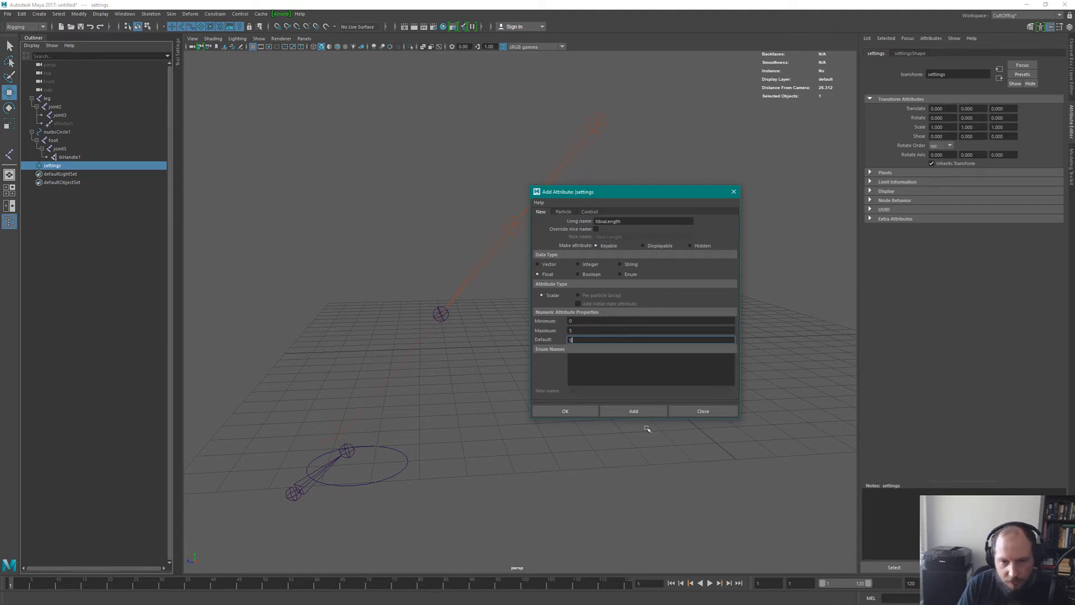
click(635, 415)
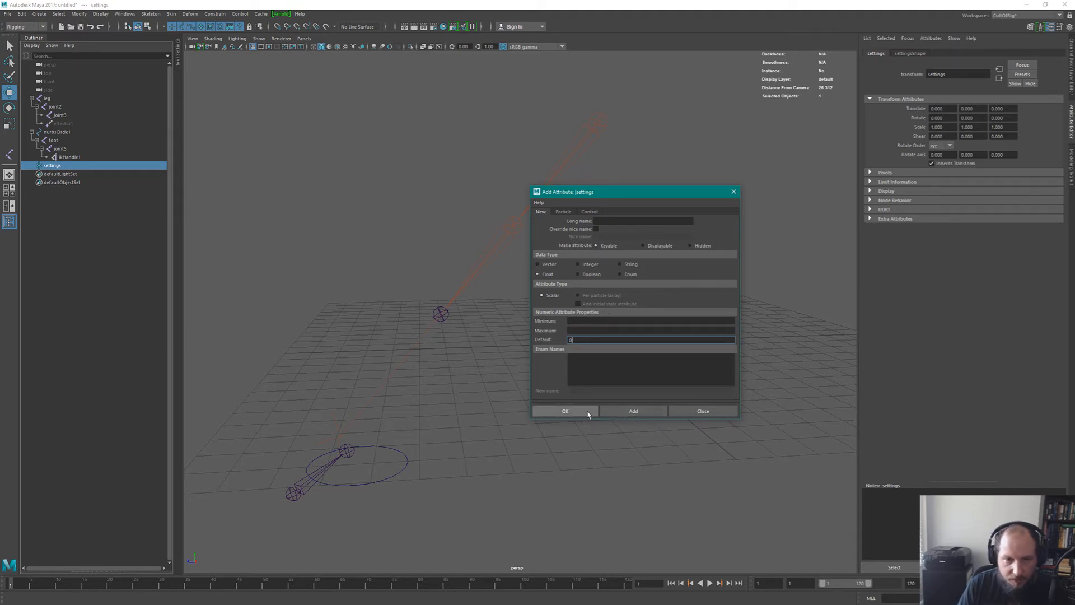
click(702, 412)
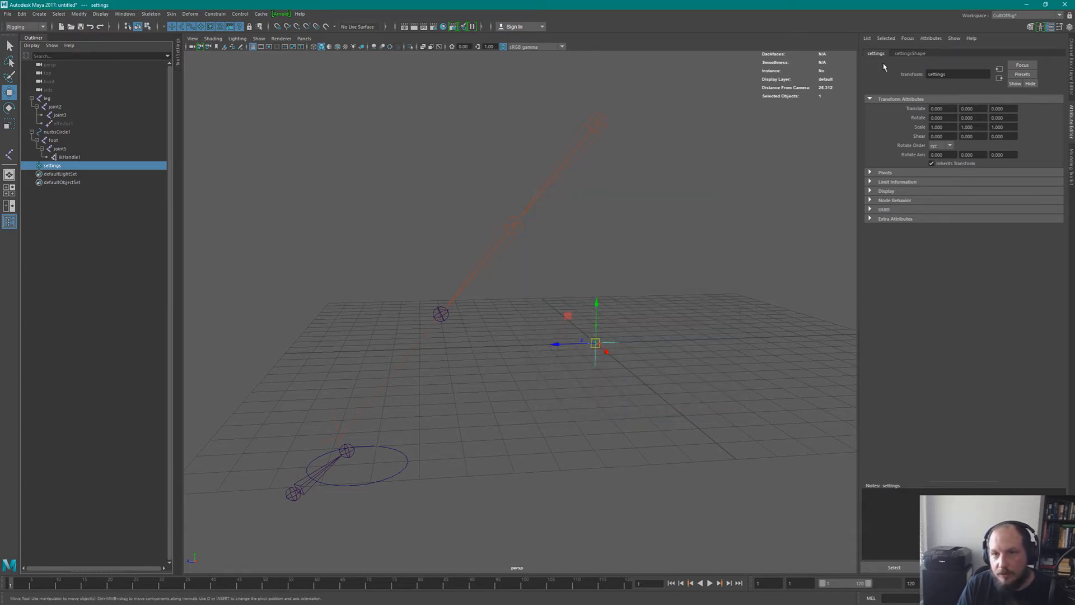
click(899, 219)
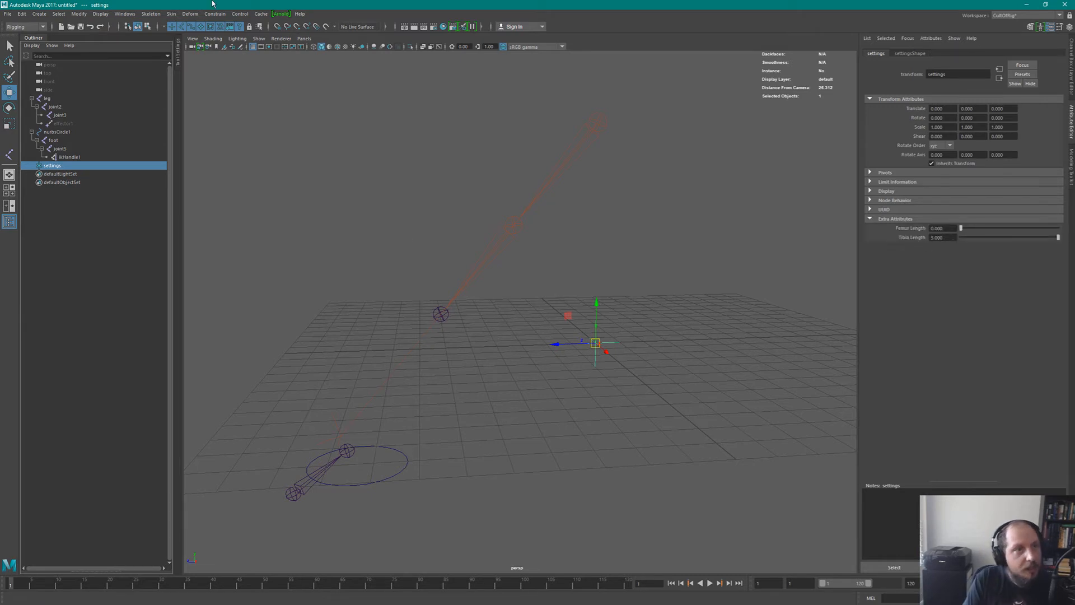
Open a Node Editor beside the leg rig and load the settings locator into its graph.
click(125, 13)
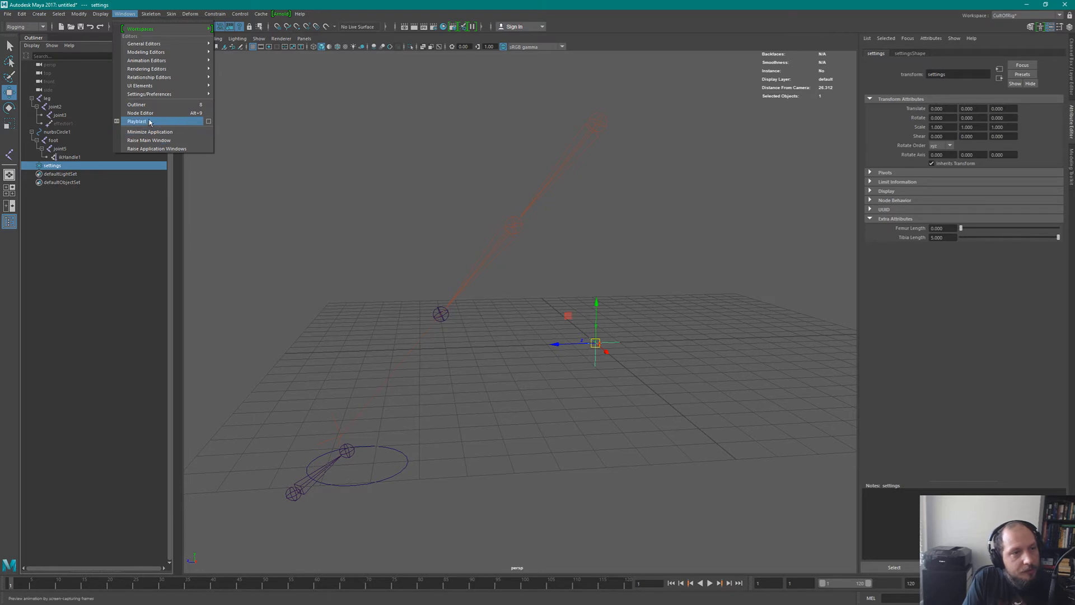
click(142, 112)
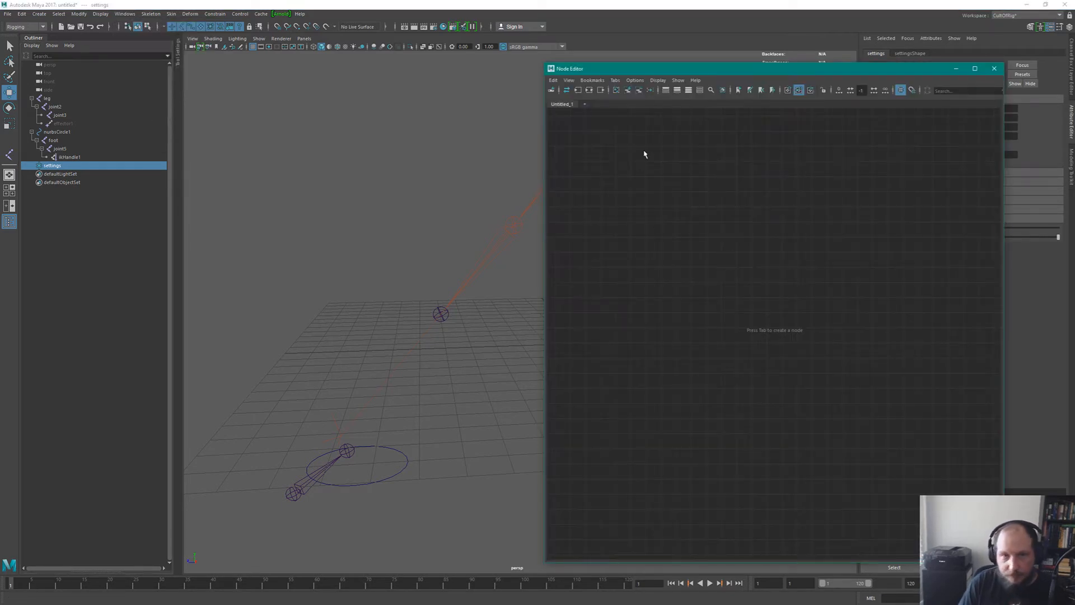
drag(546, 64, 496, 179)
middle_drag(66, 166, 620, 329)
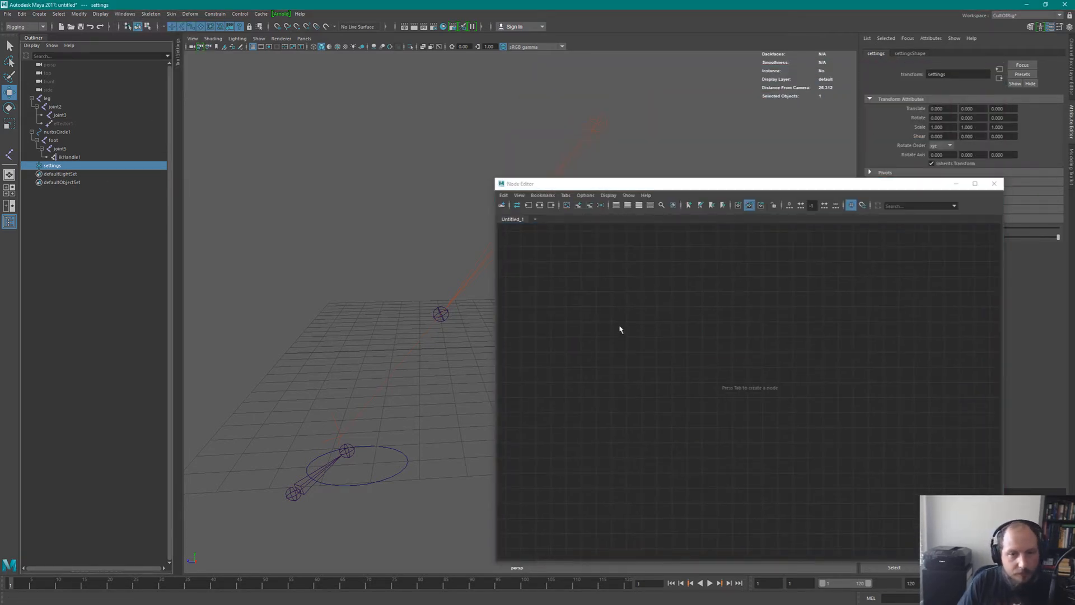
Remove the settingsShape node from the graph and expand the settings node to list all its attributes.
drag(651, 345, 542, 278)
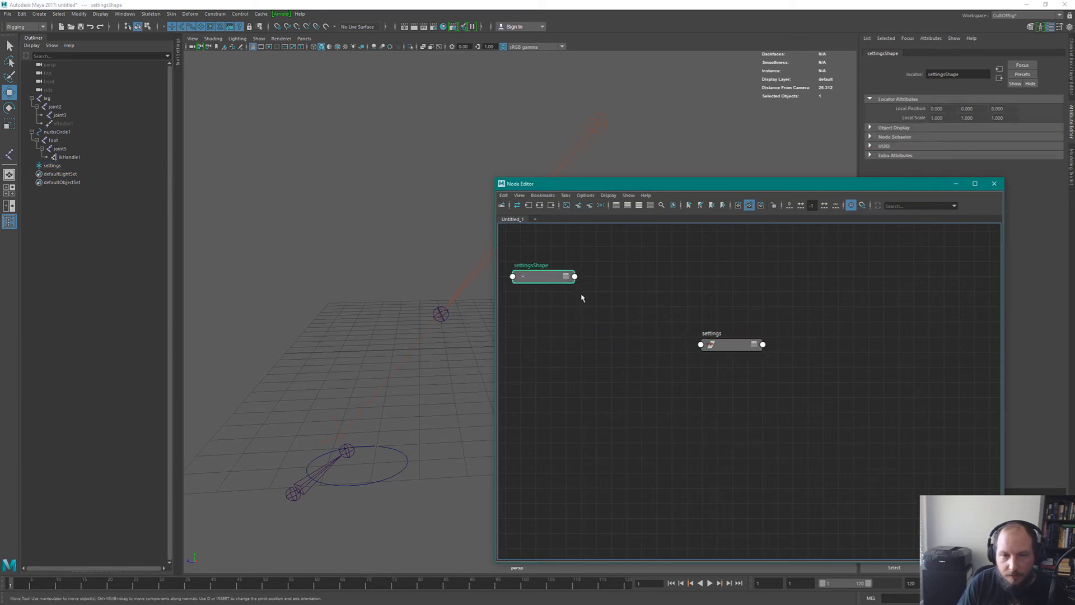
key(minus)
drag(707, 350, 595, 303)
key(2)
key(3)
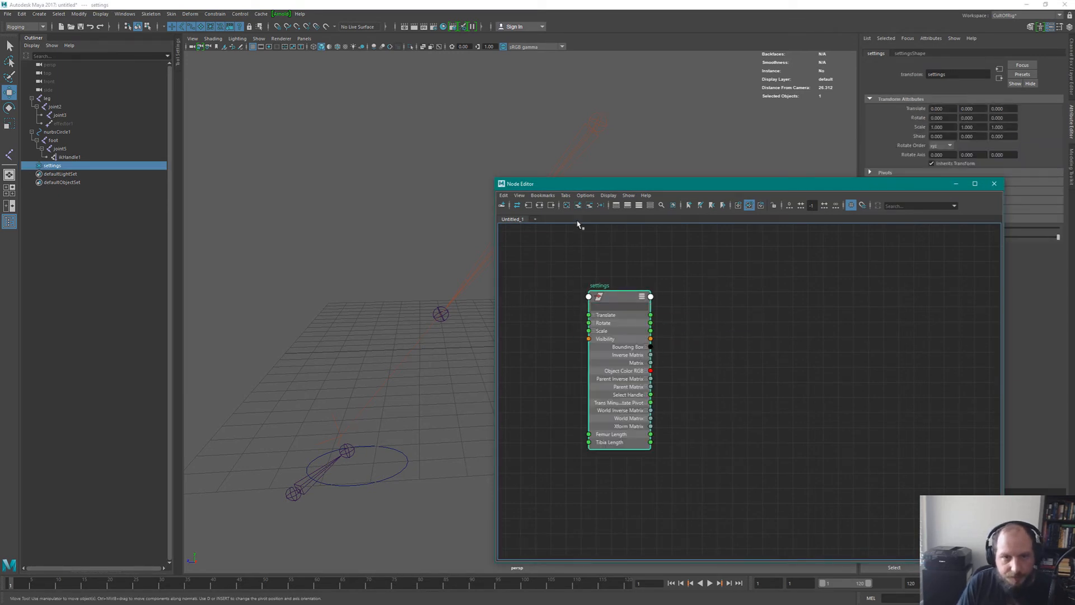
Move the Node Editor clear of the leg rig and inspect the leg root, settings locator and joint2 by selecting them.
drag(730, 178, 729, 191)
super+drag(716, 286, 778, 274)
drag(563, 122, 605, 169)
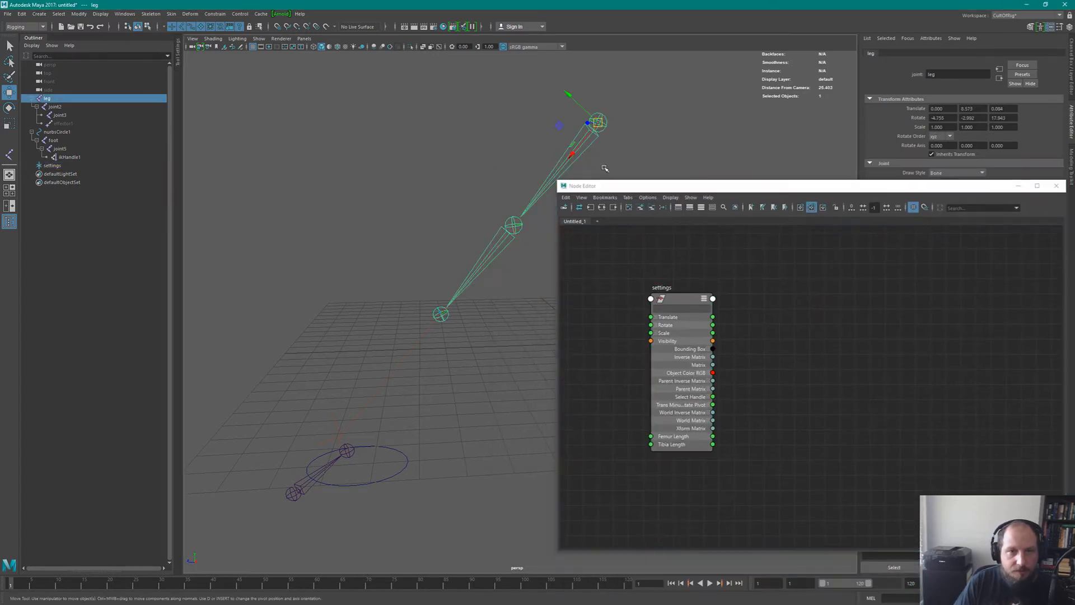
click(52, 165)
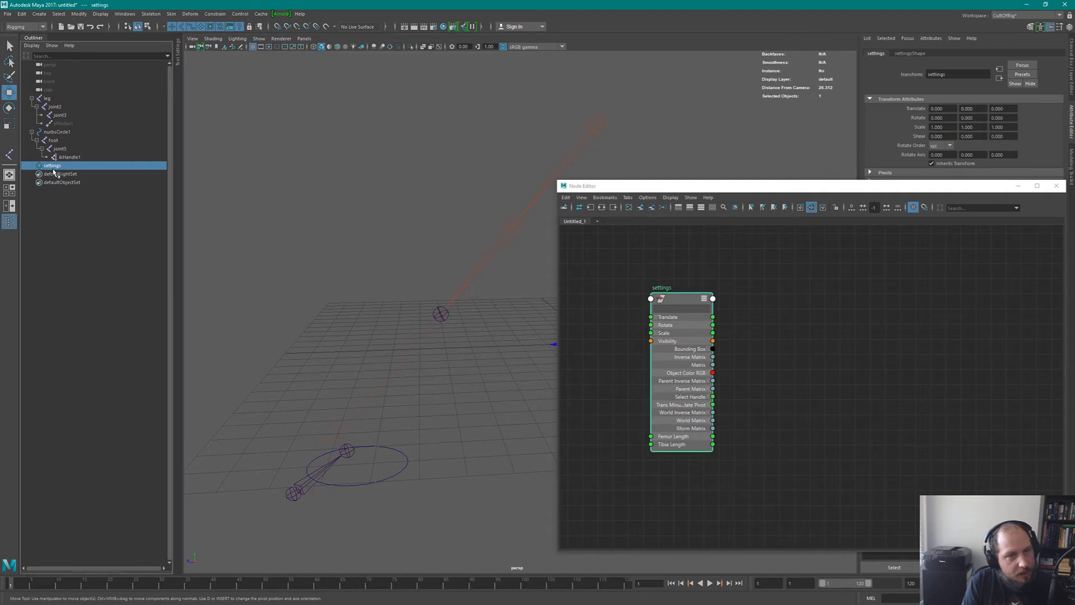
drag(561, 140, 595, 170)
shift+drag(474, 247, 510, 285)
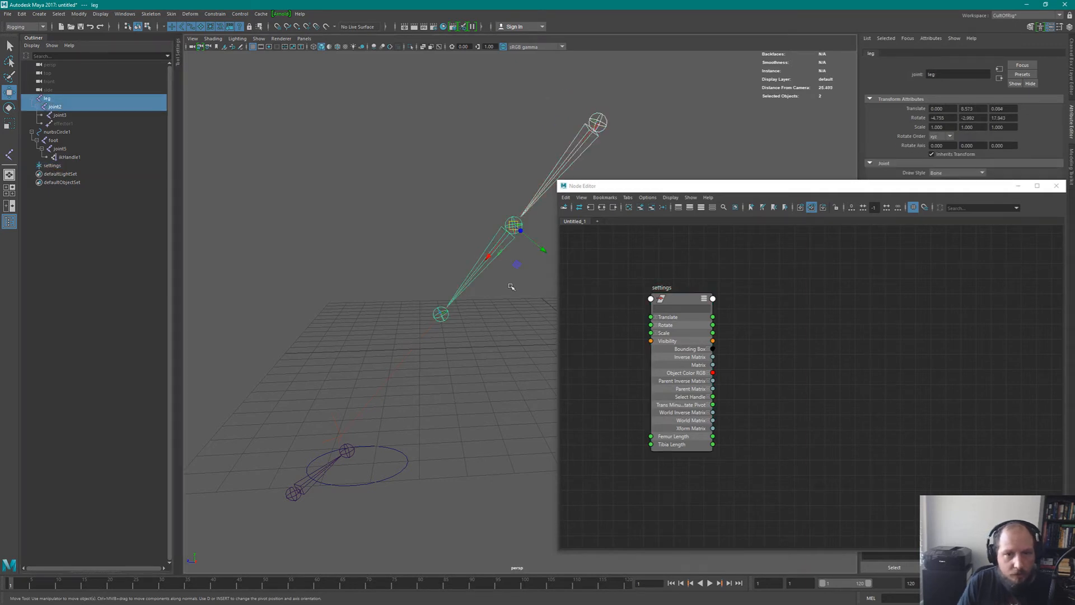
click(56, 108)
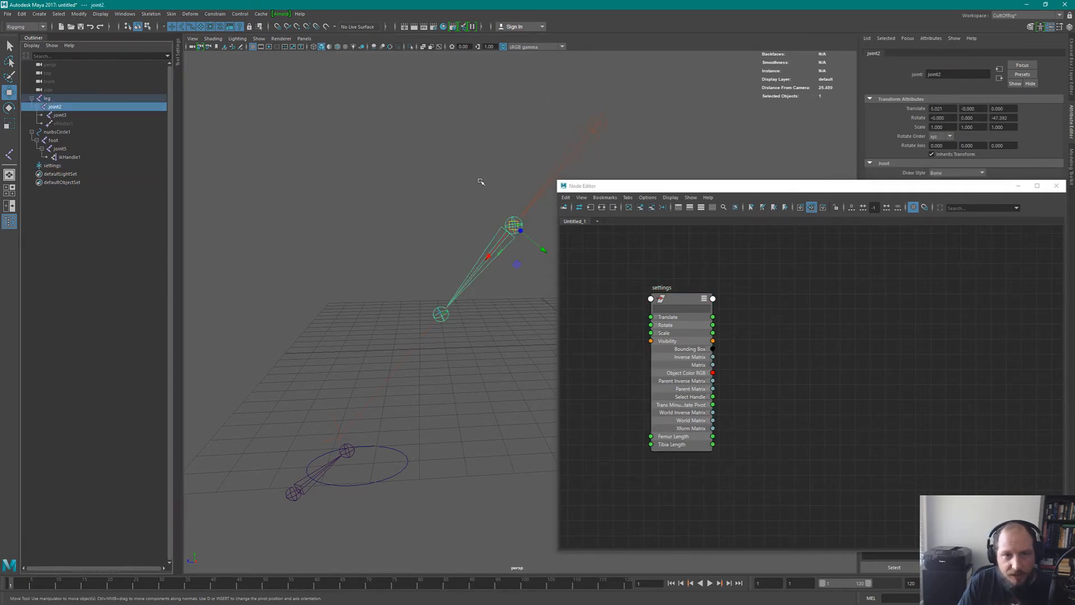
drag(898, 190, 651, 324)
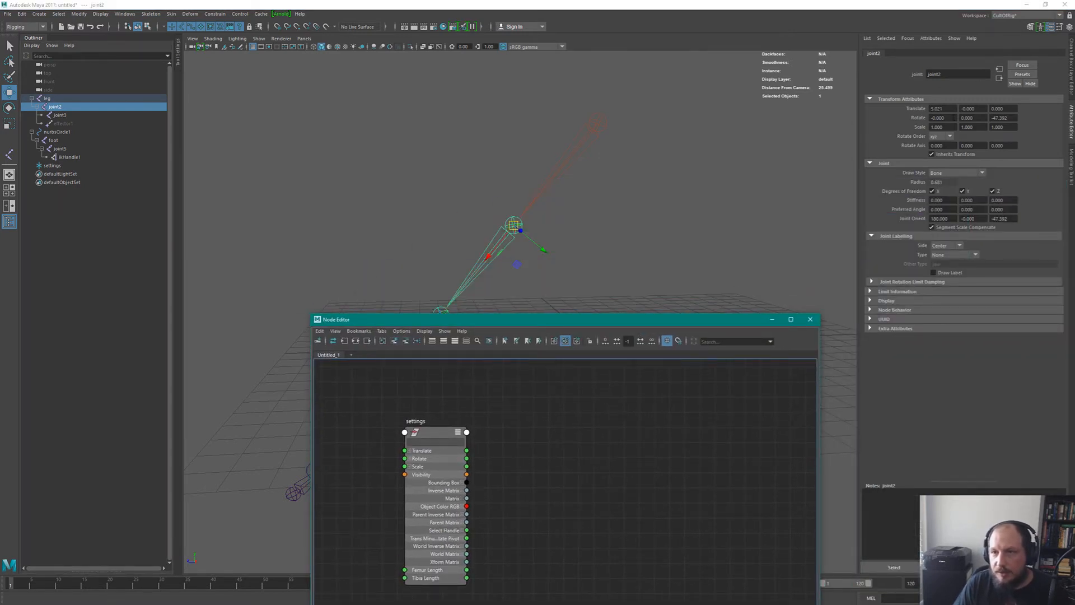
Add joint2 and joint3 to the Node Editor graph, space their nodes apart and show their connected attributes.
click(80, 115)
click(84, 107)
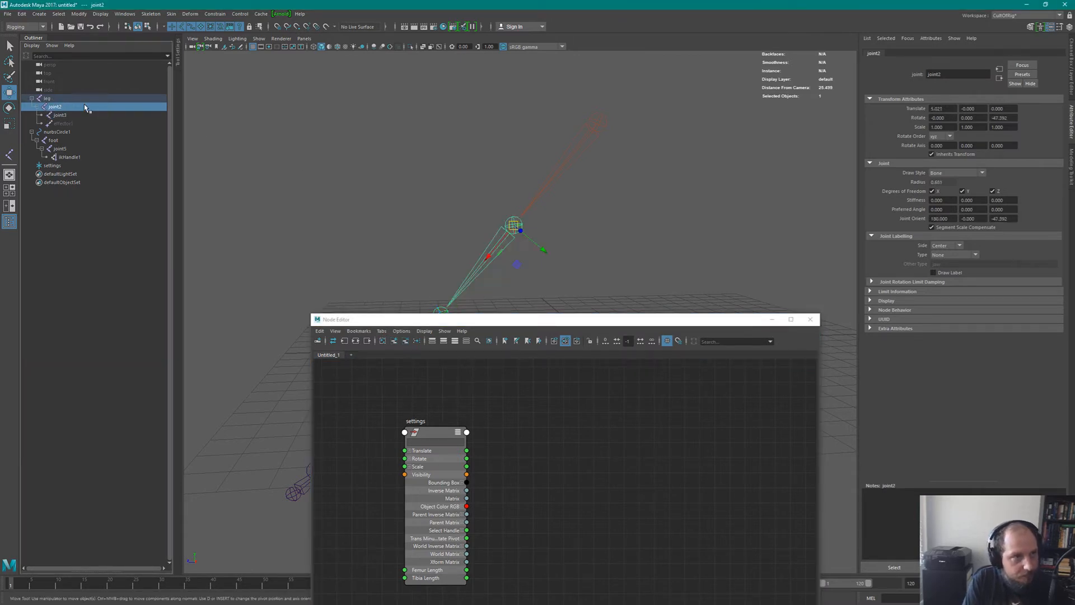
ctrl+click(81, 115)
middle_drag(77, 108, 608, 476)
click(661, 400)
drag(594, 453, 551, 413)
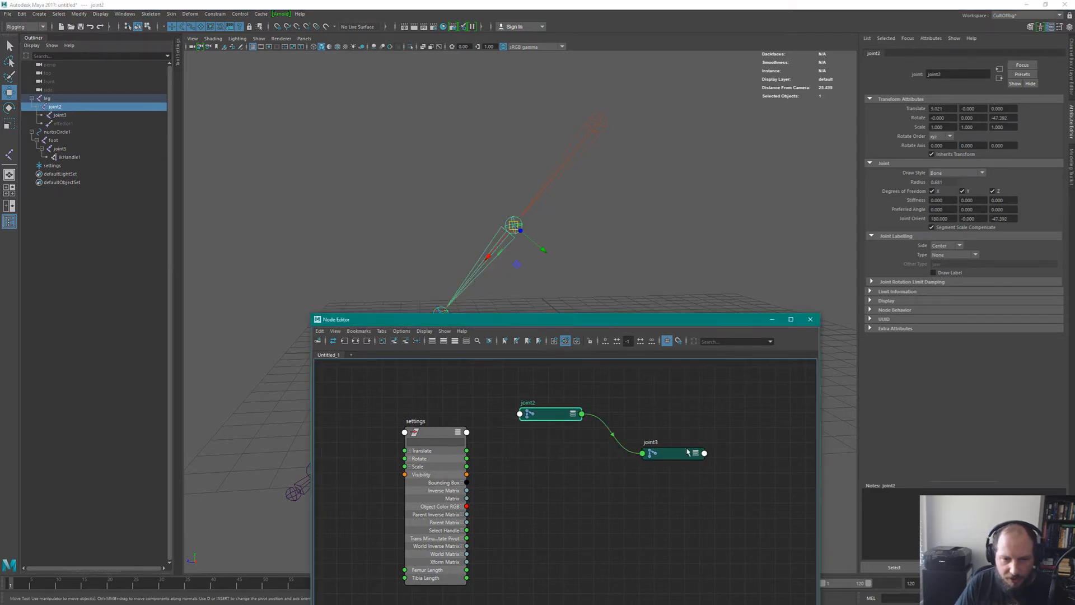
key(2)
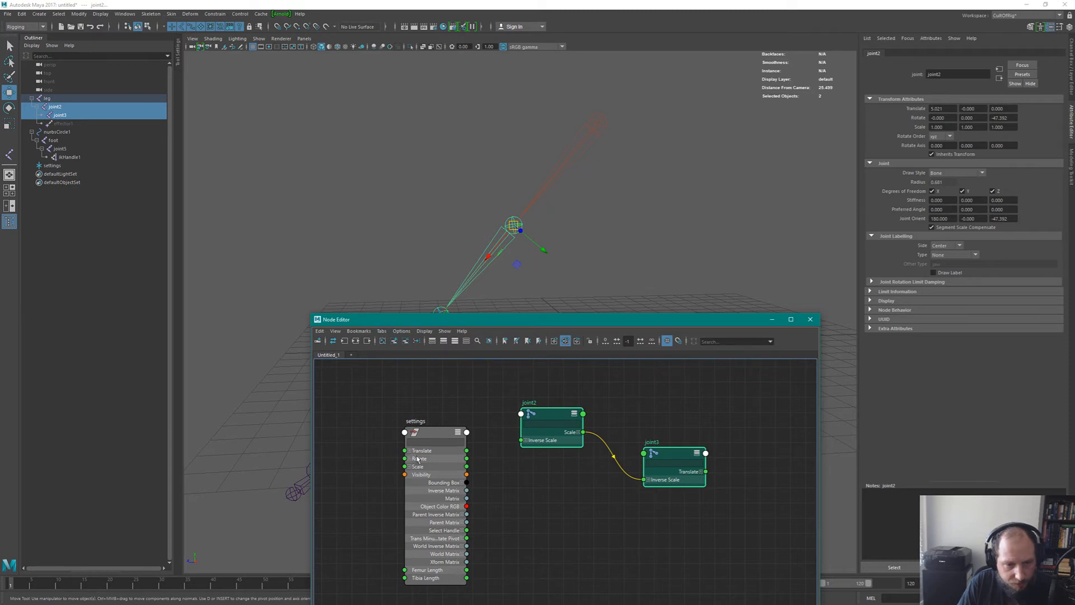
Connect the settings node's Femur Length to joint2's Translate X and select the joint2 node.
drag(467, 569, 520, 414)
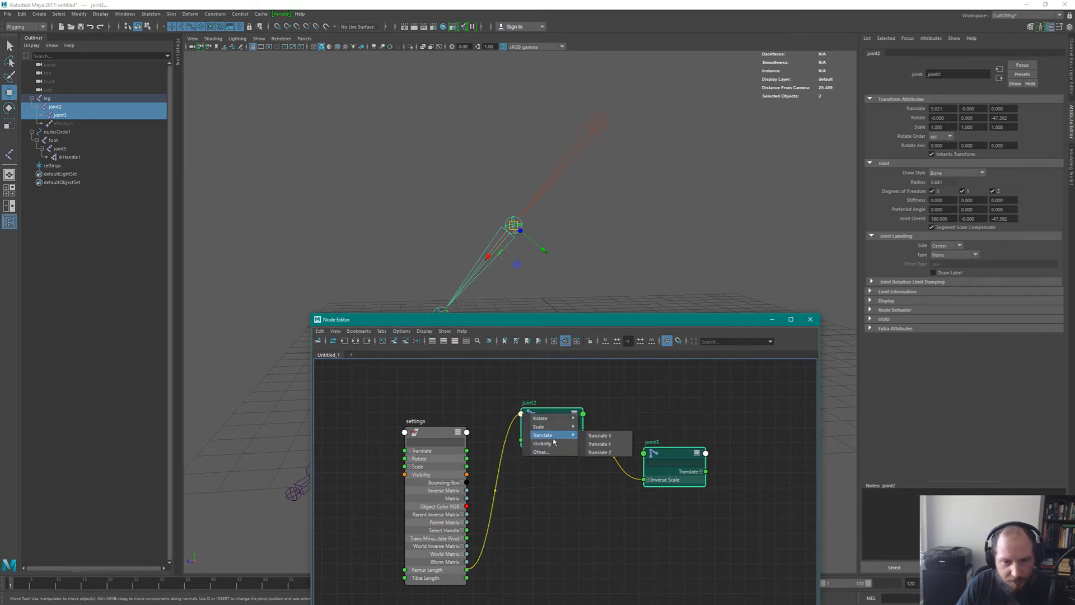
click(599, 436)
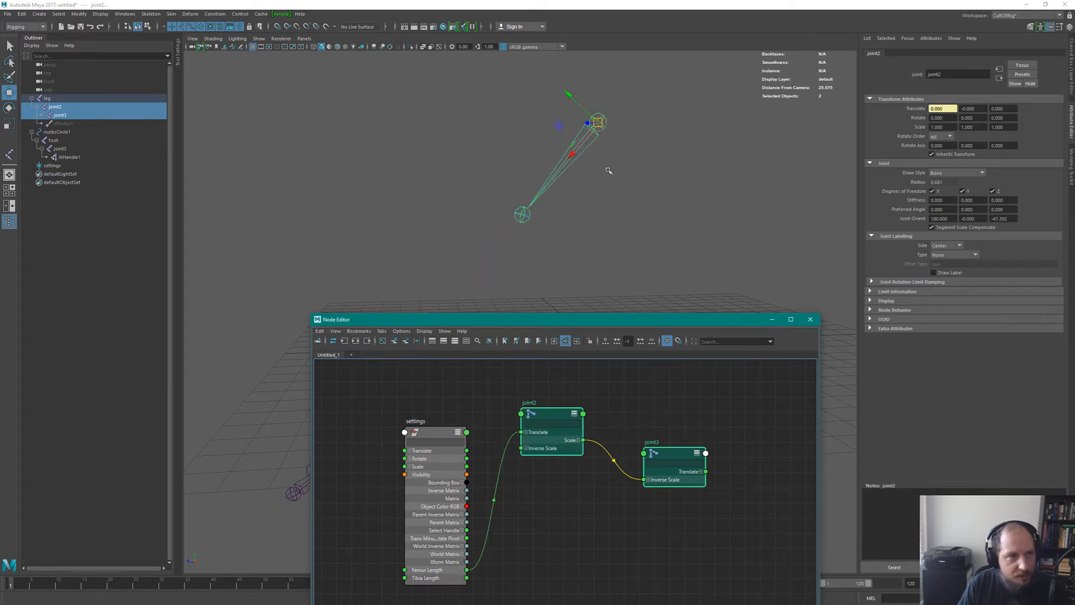
drag(607, 383, 583, 426)
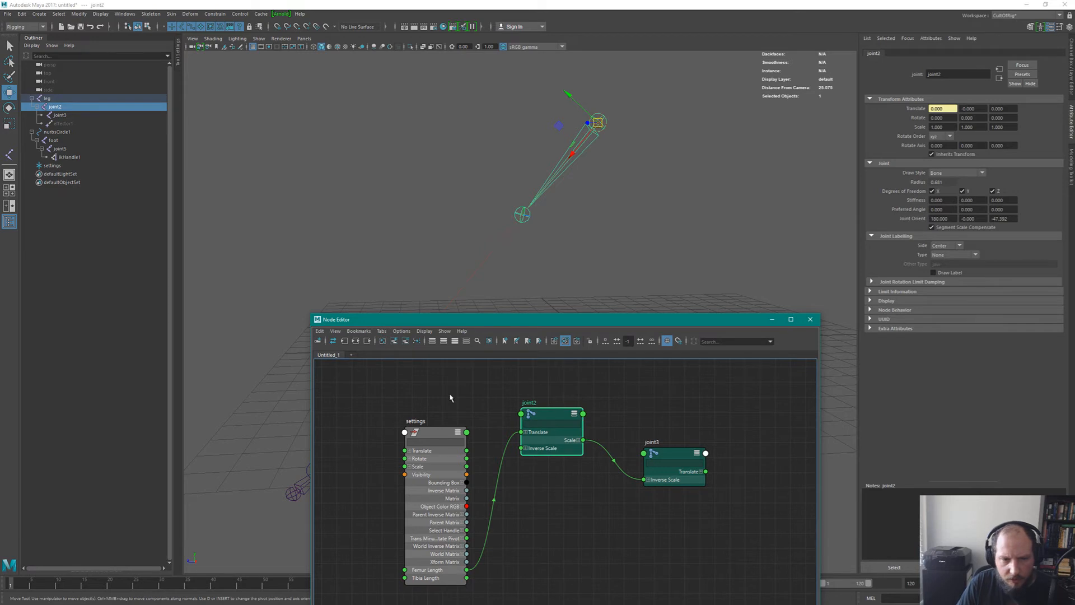
Set the settings locator's Femur Length to 5.
click(441, 431)
click(935, 228)
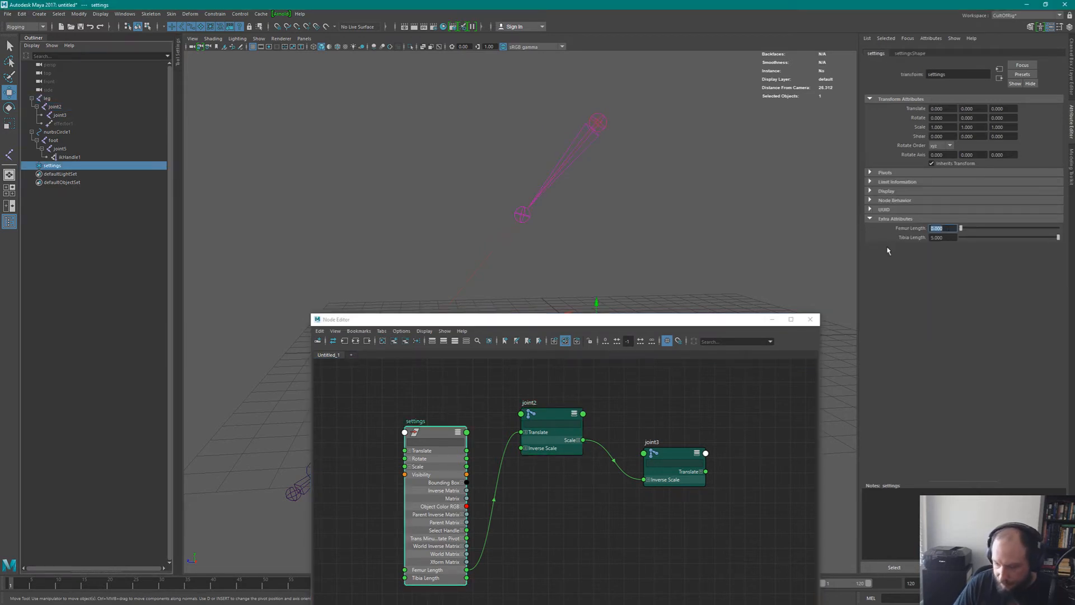
text(5)
key(Return)
drag(1058, 229, 1068, 229)
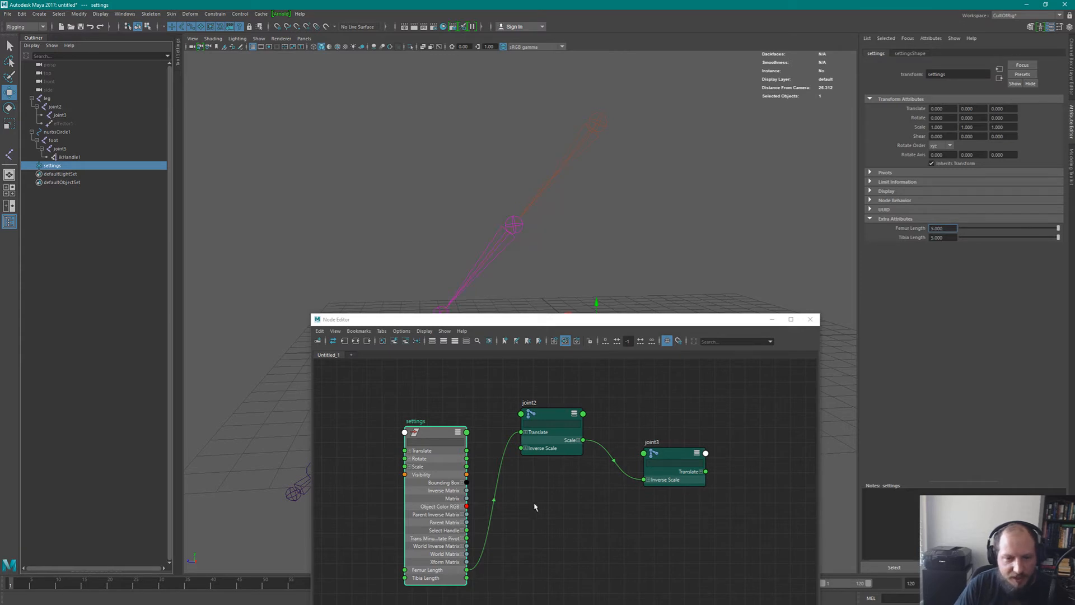
Connect the settings node's Tibia Length to joint3's Translate X and rearrange the graph with joint3 above joint2.
drag(655, 389, 610, 480)
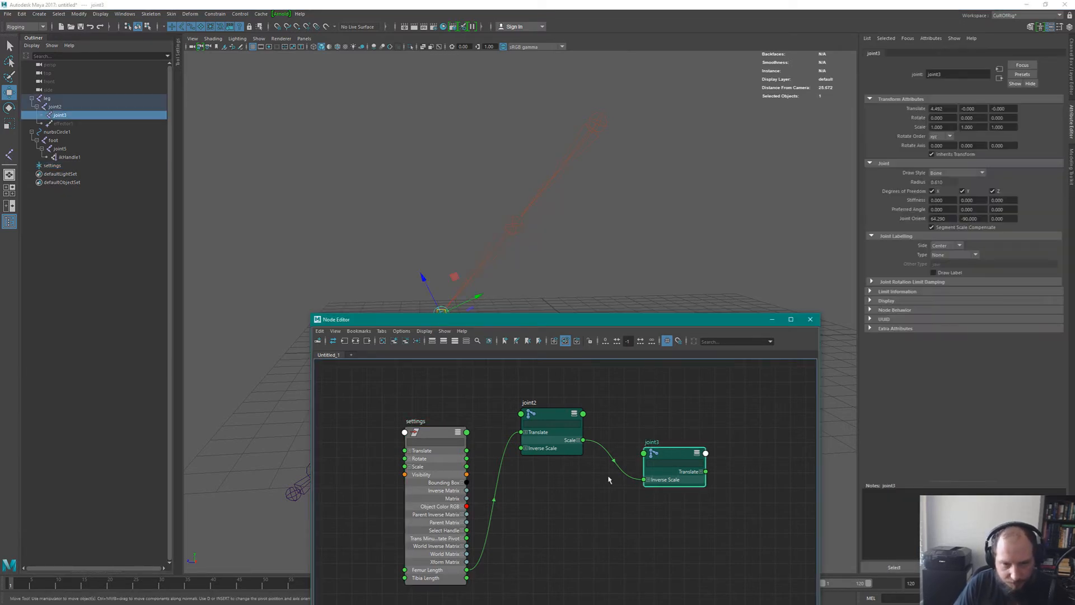
drag(466, 578, 651, 454)
mouse_move(668, 461)
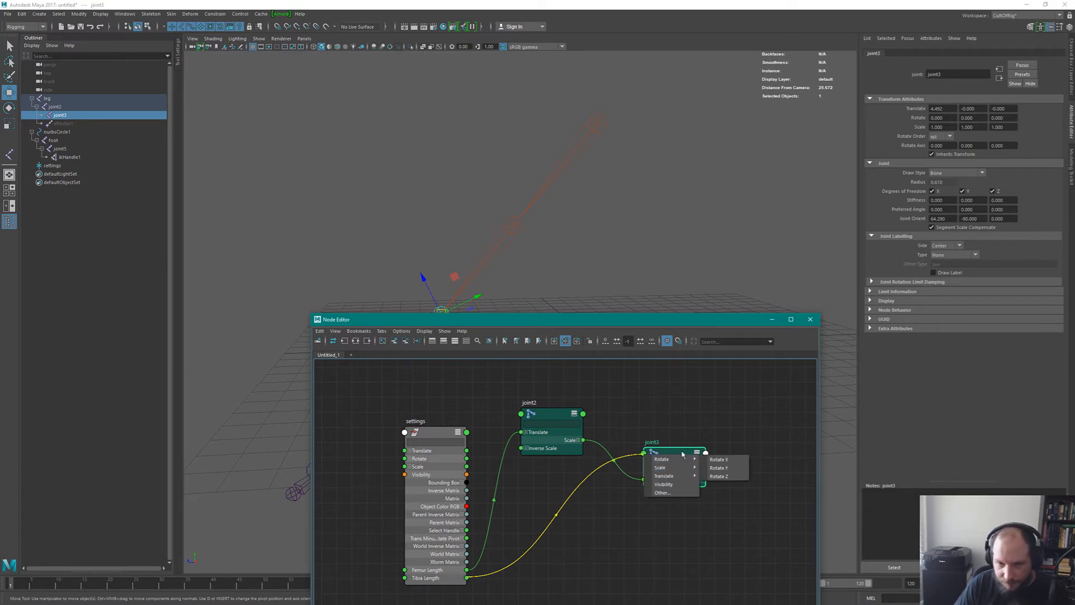
mouse_move(675, 480)
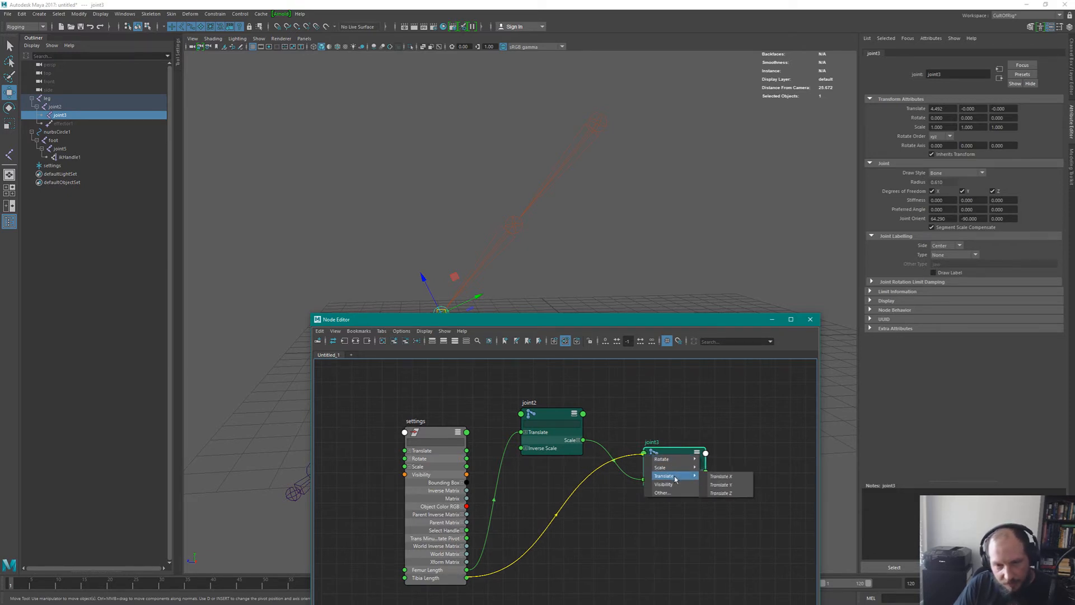
click(722, 477)
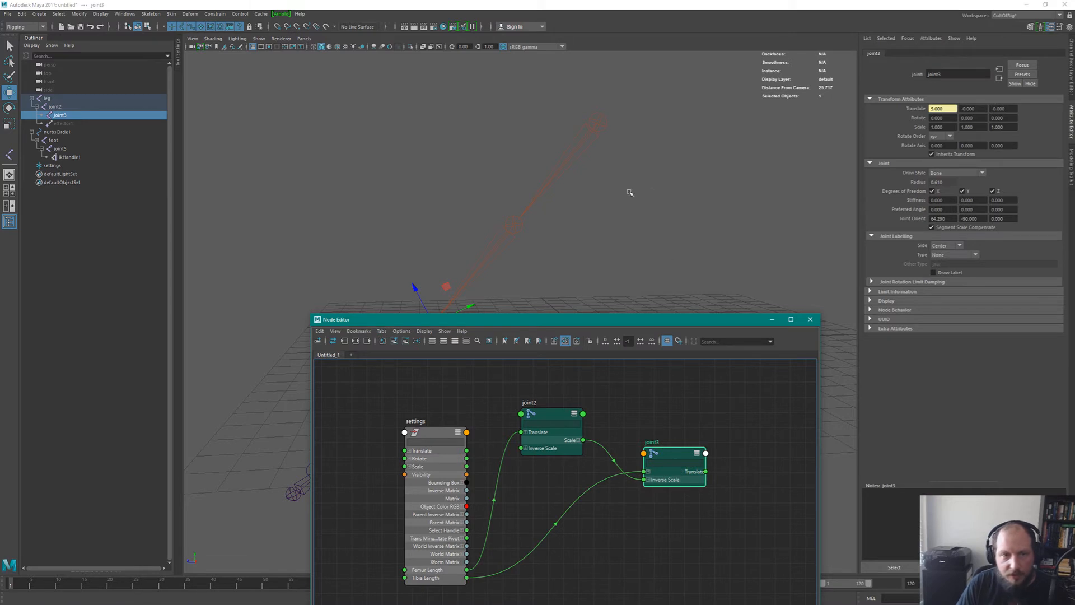
alt+middle_drag(576, 212, 588, 143)
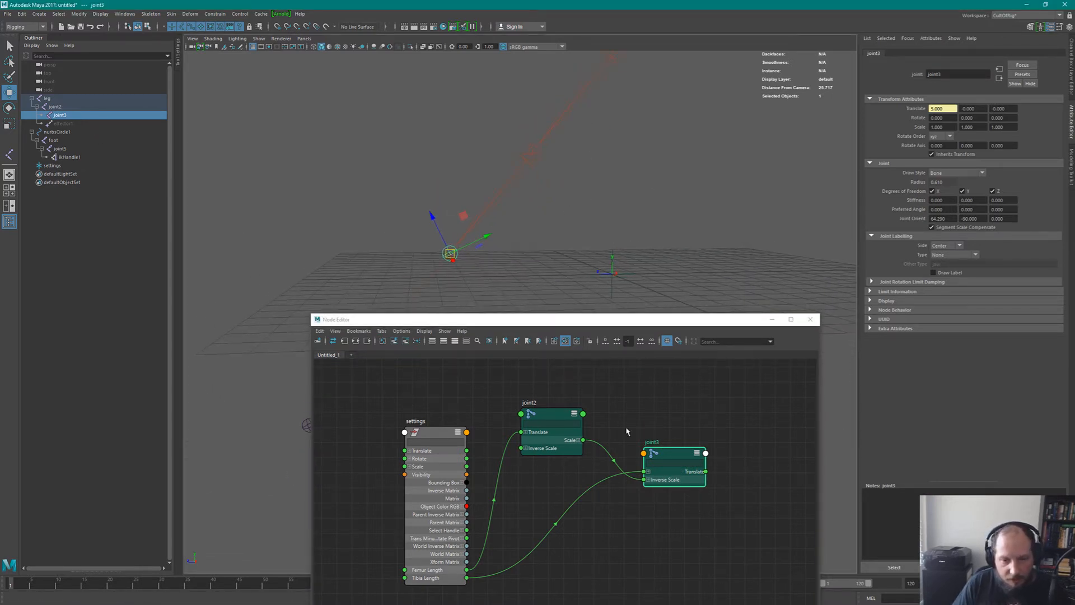
drag(551, 417, 583, 552)
drag(675, 457, 693, 400)
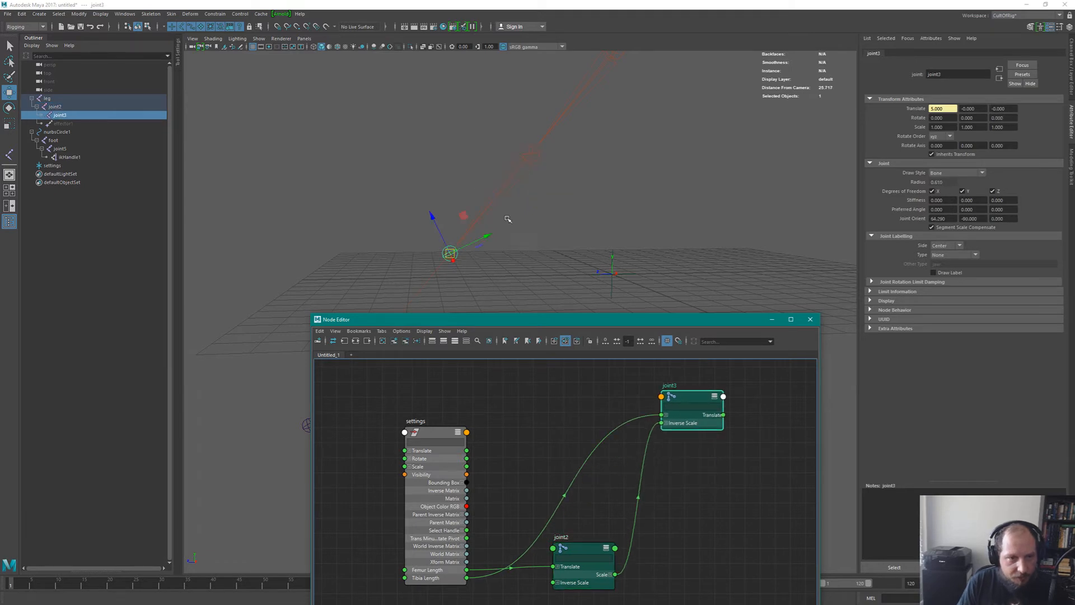
Raise the foot's nurbsCircle1 control beneath the leg root to bend the knee, placing it at about -0.416, 0.982, 0.204.
alt+right_drag(508, 219, 507, 140)
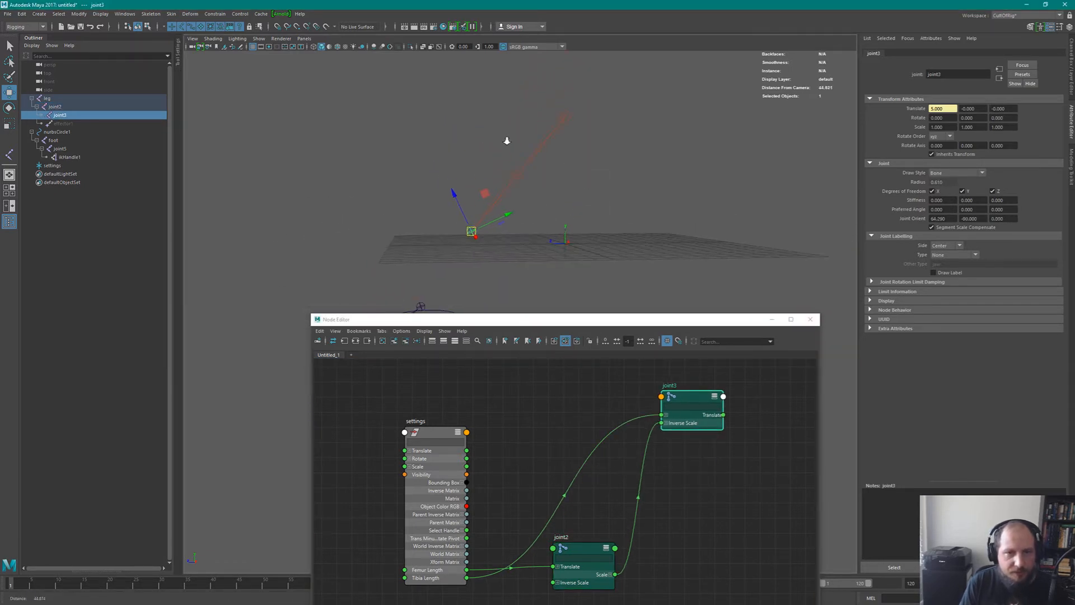
alt+middle_drag(528, 234, 531, 175)
alt+right_drag(531, 175, 543, 221)
click(442, 254)
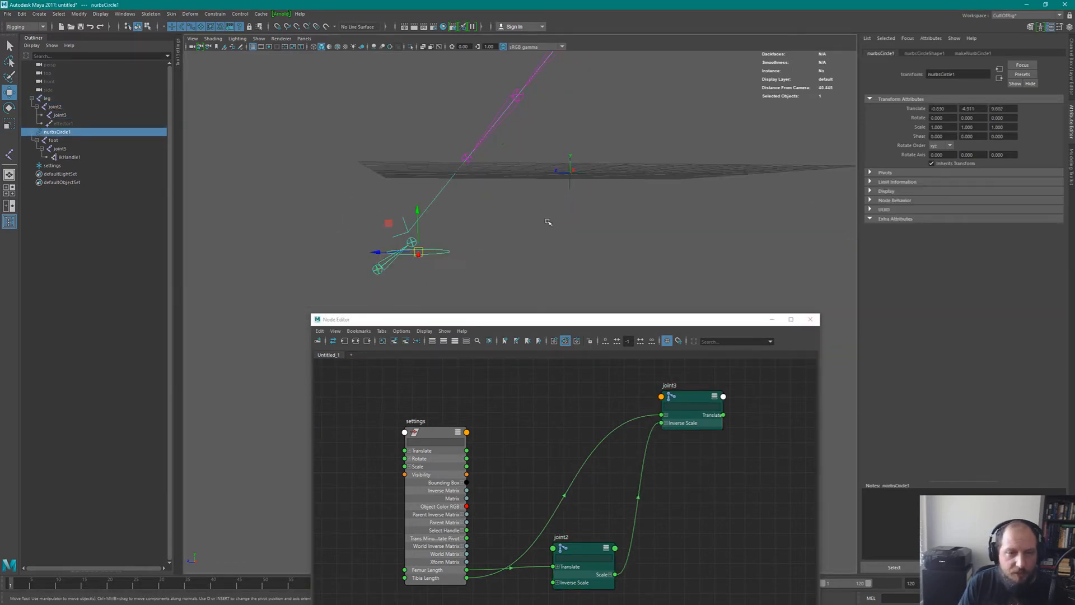
drag(419, 253, 562, 137)
alt+drag(580, 207, 583, 223)
alt+middle_drag(595, 166, 565, 257)
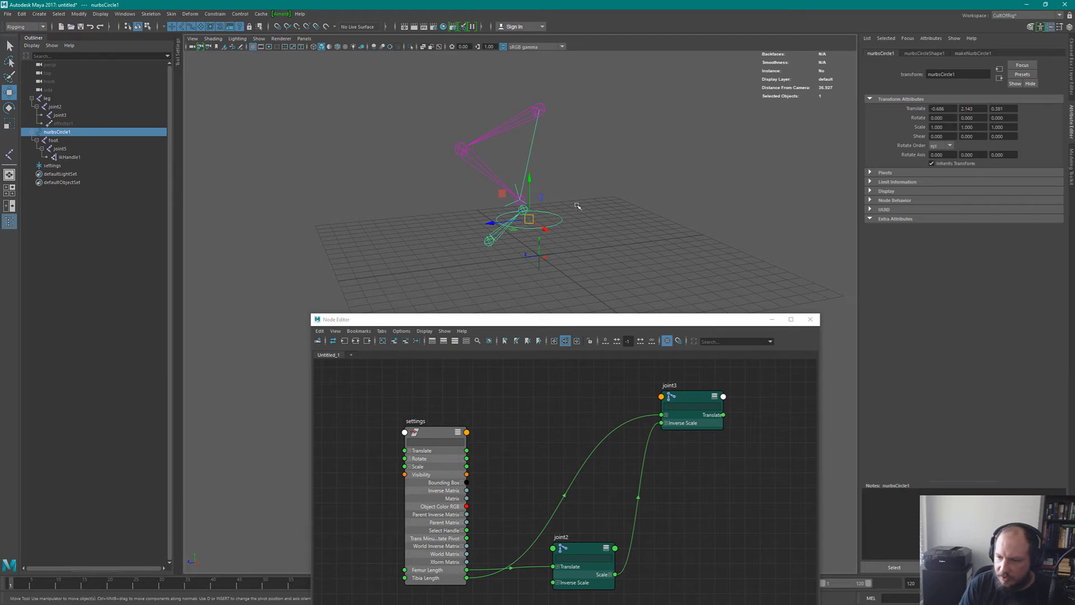
alt+drag(578, 206, 559, 191)
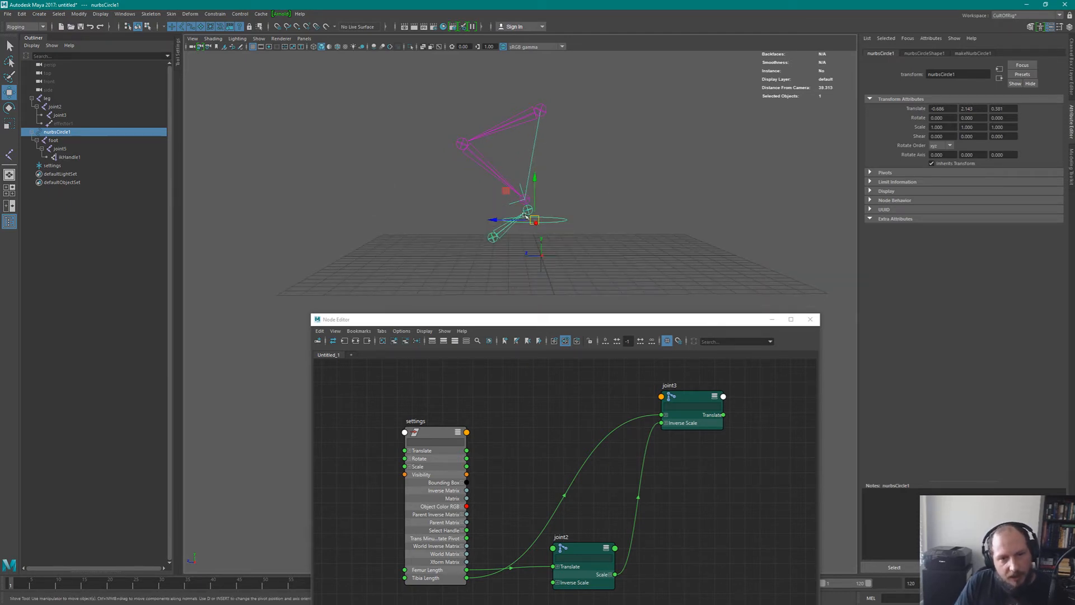
drag(535, 220, 480, 282)
drag(414, 349, 539, 240)
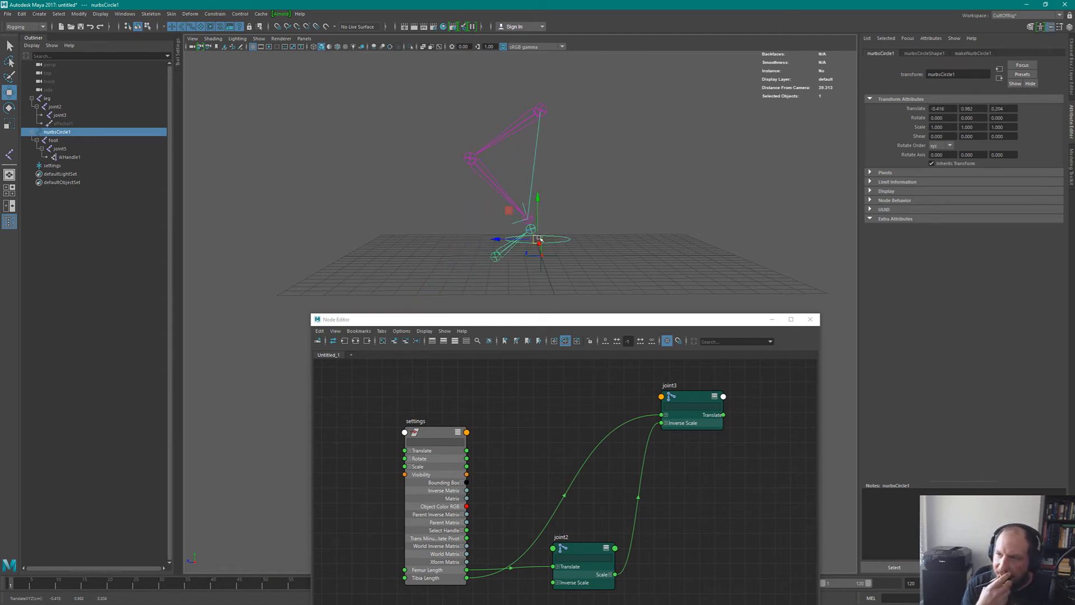
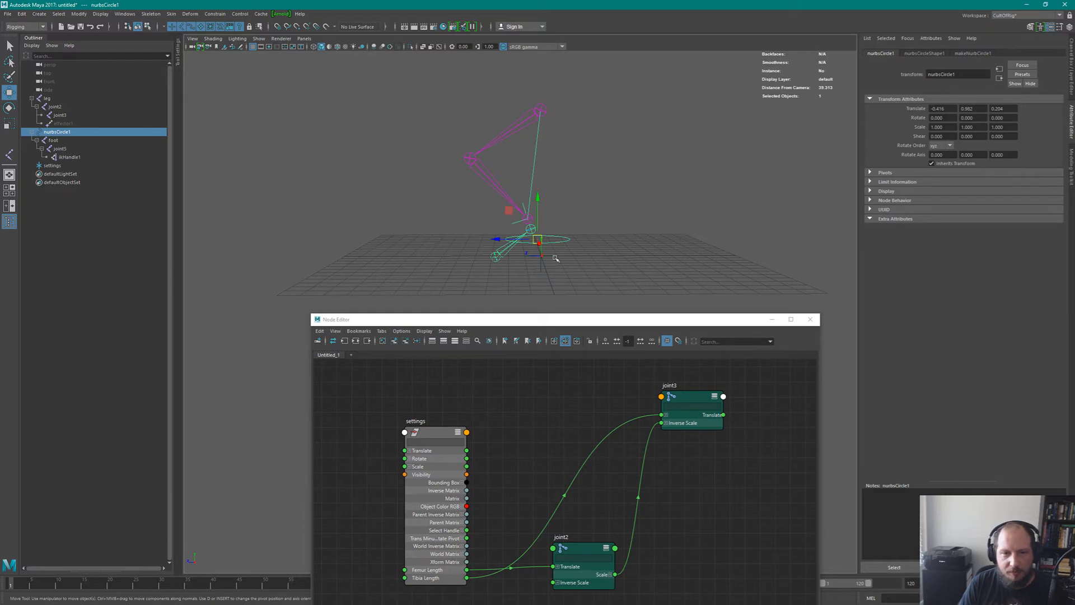
Switch to Mischief, go to an empty area of the canvas and mark three green joint points in a triangle, undoing the last stray stroke.
key(alt+Tab)
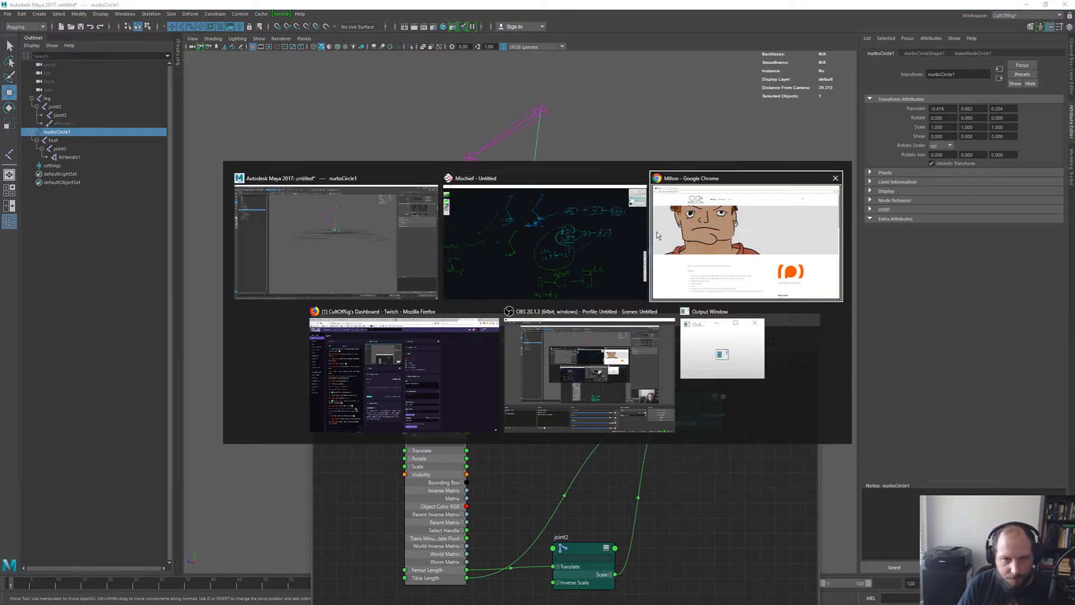
key(alt+shift+Tab)
drag(808, 350, 269, 396)
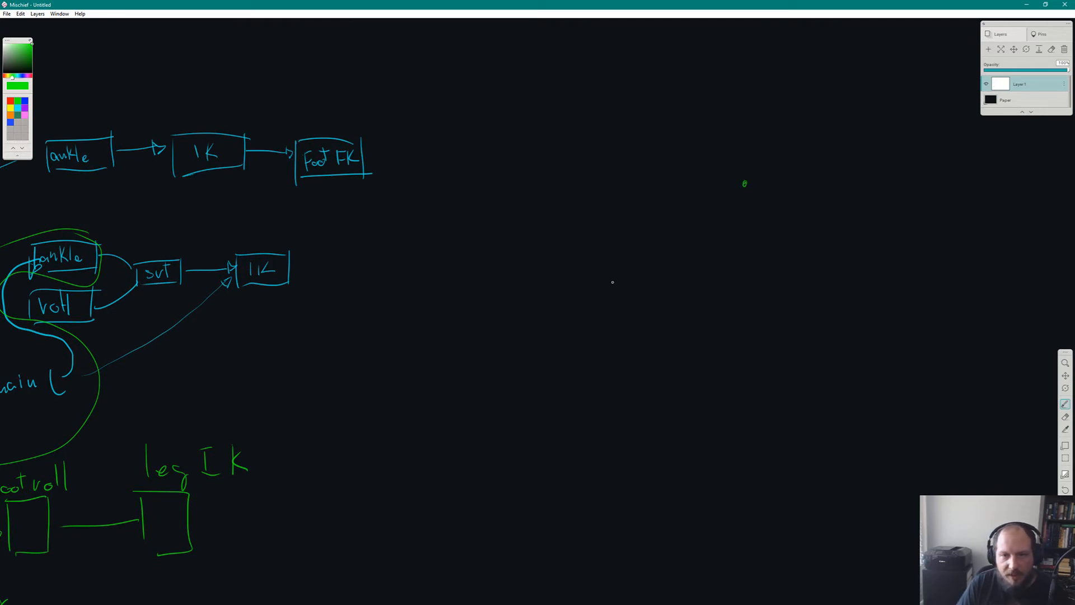
drag(613, 282, 615, 277)
mouse_move(594, 79)
mouse_down()
mouse_move(608, 77)
mouse_move(598, 76)
mouse_up()
click(598, 130)
drag(594, 203, 591, 291)
key(ctrl+z)
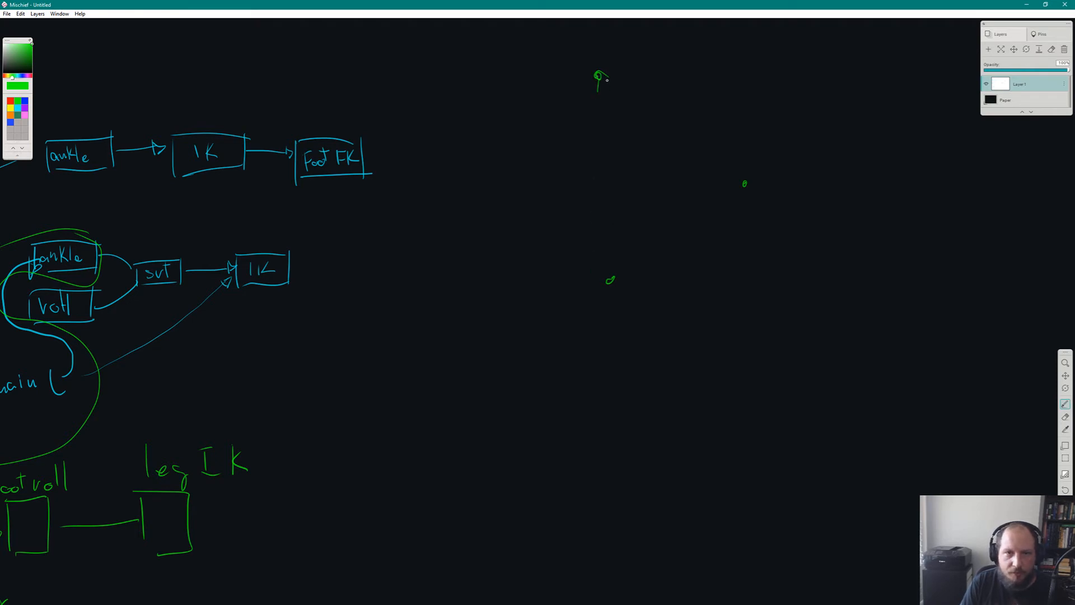
Switch to Maya, select the settings locator in the scene hierarchy and return to the Mischief sketch.
key(alt+Tab)
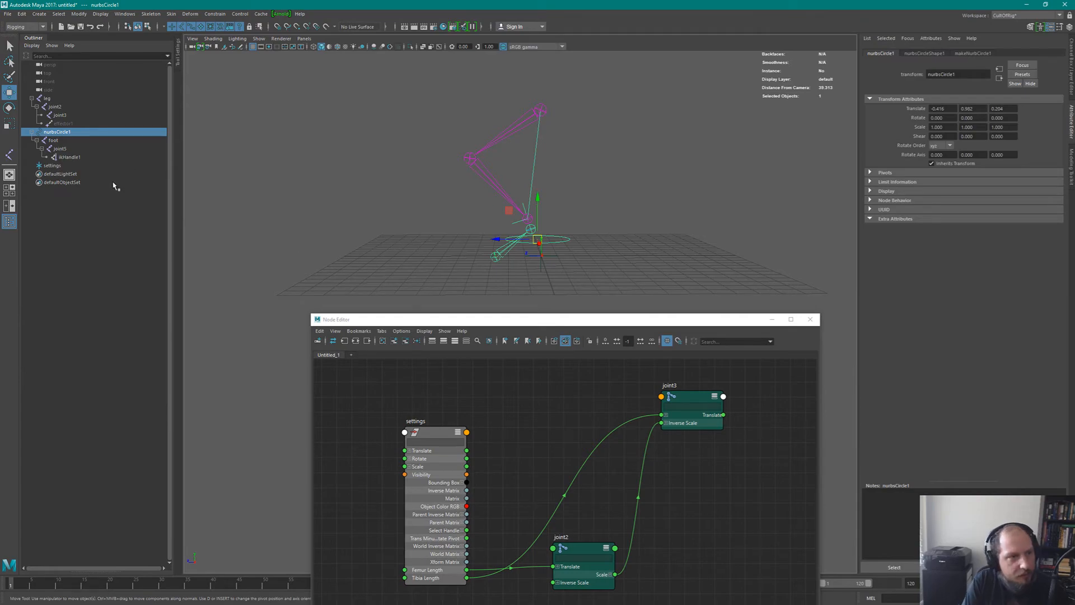
click(70, 166)
key(alt+Tab)
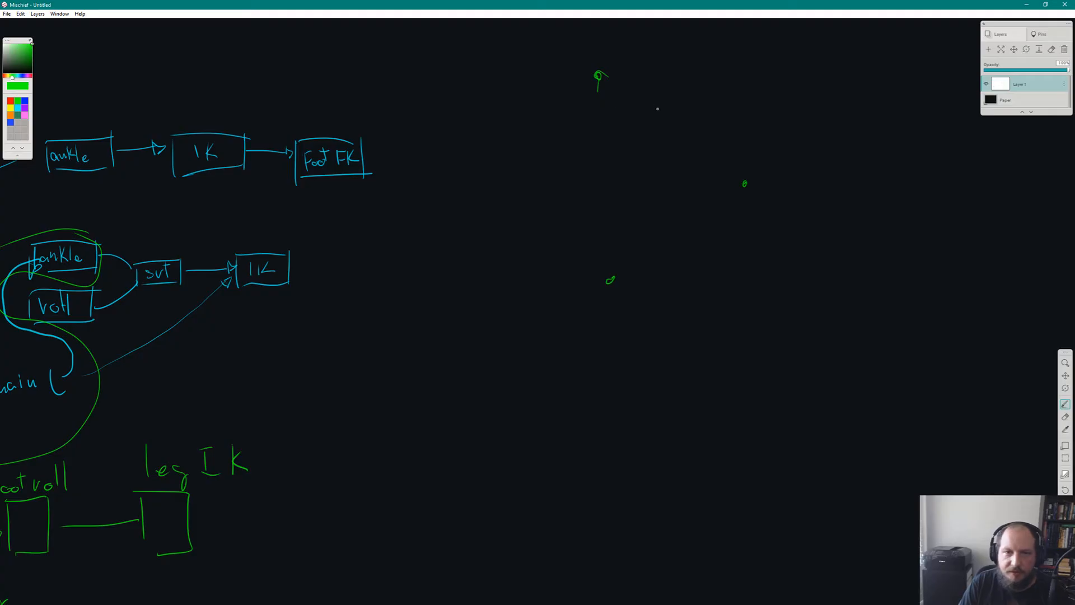
Draw dashed lines from the upper point to the other two, with a short end mark at each, and label the vertical one 10.
mouse_move(607, 270)
mouse_down()
mouse_move(610, 292)
mouse_move(628, 284)
mouse_up()
drag(742, 194, 756, 177)
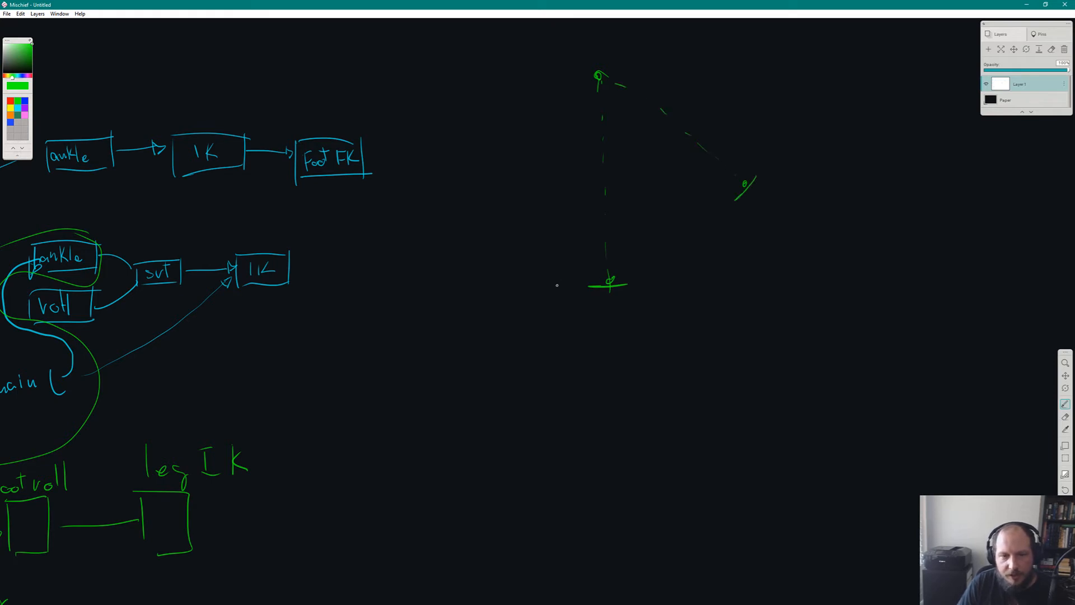
drag(560, 287, 566, 292)
mouse_move(581, 279)
mouse_down()
mouse_move(575, 287)
mouse_move(581, 280)
mouse_up()
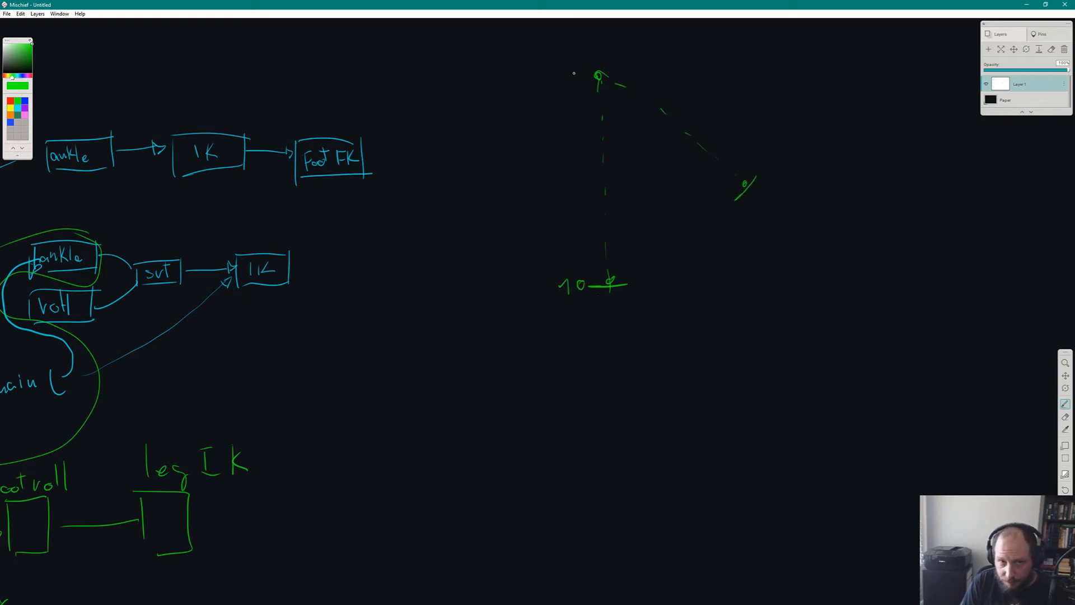
Draw an arc and vertical mark across the upper point, plus a long diagonal line through the two lower points.
drag(560, 77, 649, 73)
drag(600, 49, 601, 95)
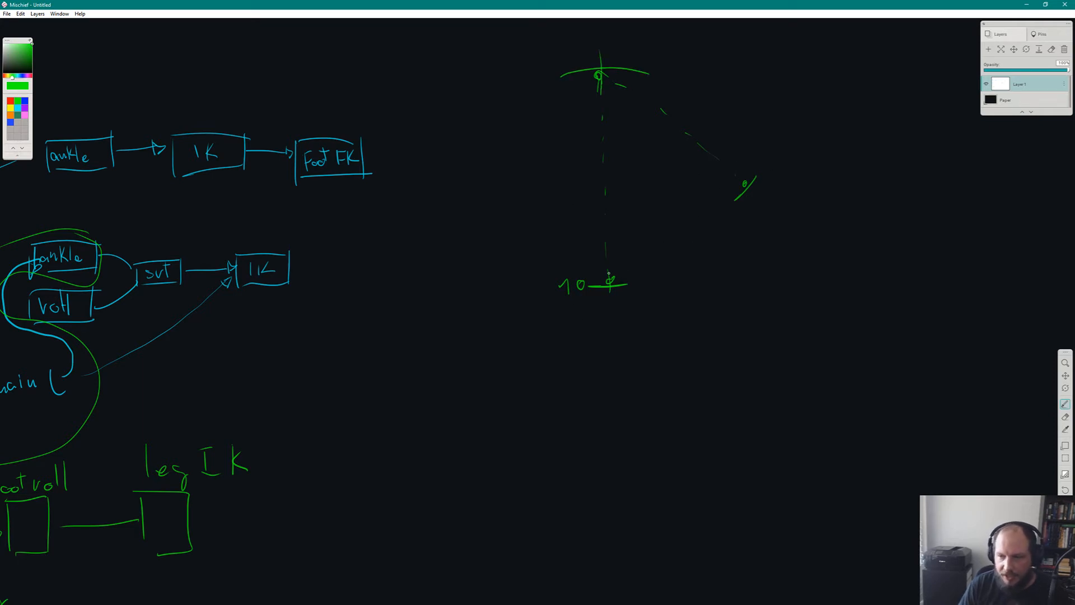
drag(567, 311, 824, 129)
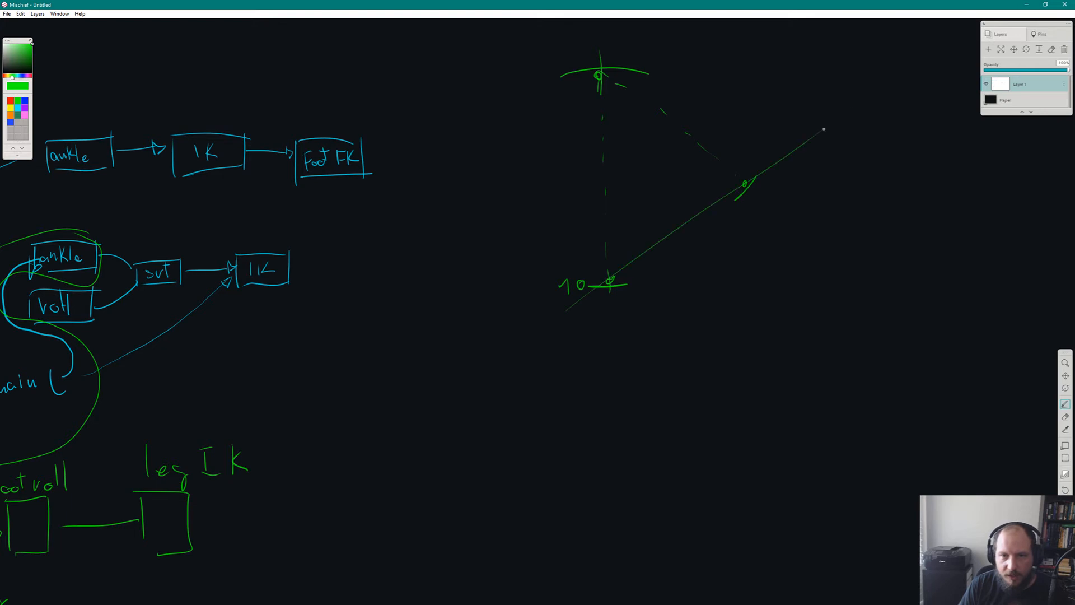
drag(745, 180, 741, 185)
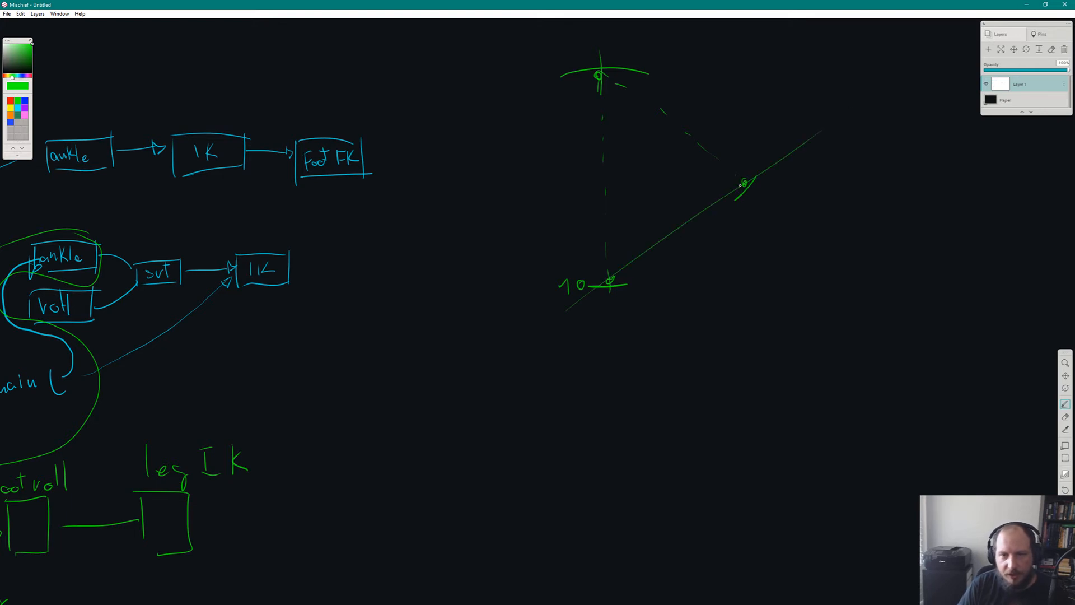
Mark a midpoint on the diagonal, sketch a dashed line to it from the upper point, and draw a curve bulging below between the lower points.
drag(609, 276, 611, 282)
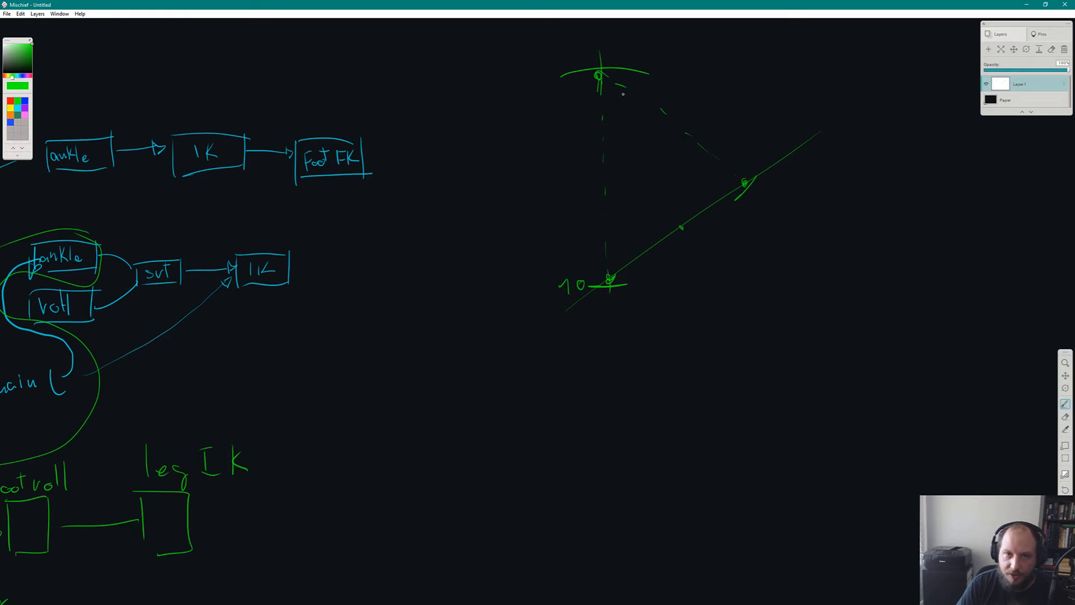
drag(603, 80, 612, 96)
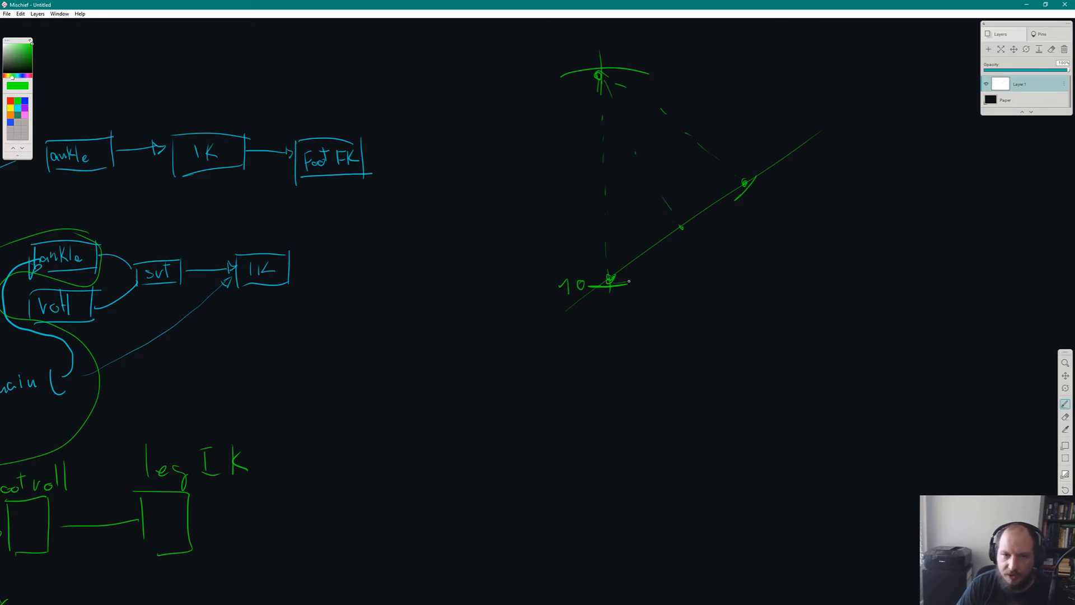
mouse_move(629, 282)
mouse_down()
mouse_move(738, 219)
mouse_move(745, 200)
mouse_up()
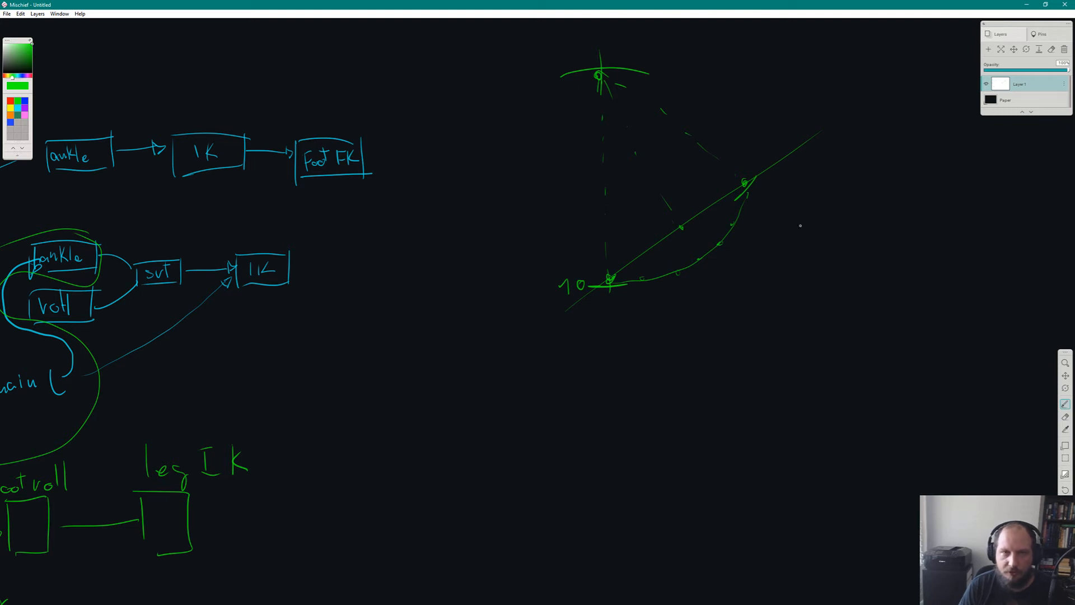
Switch to Maya and move the nurbsCircle1 foot control to about -0.40, 1.13, -2.57.
key(alt+Tab)
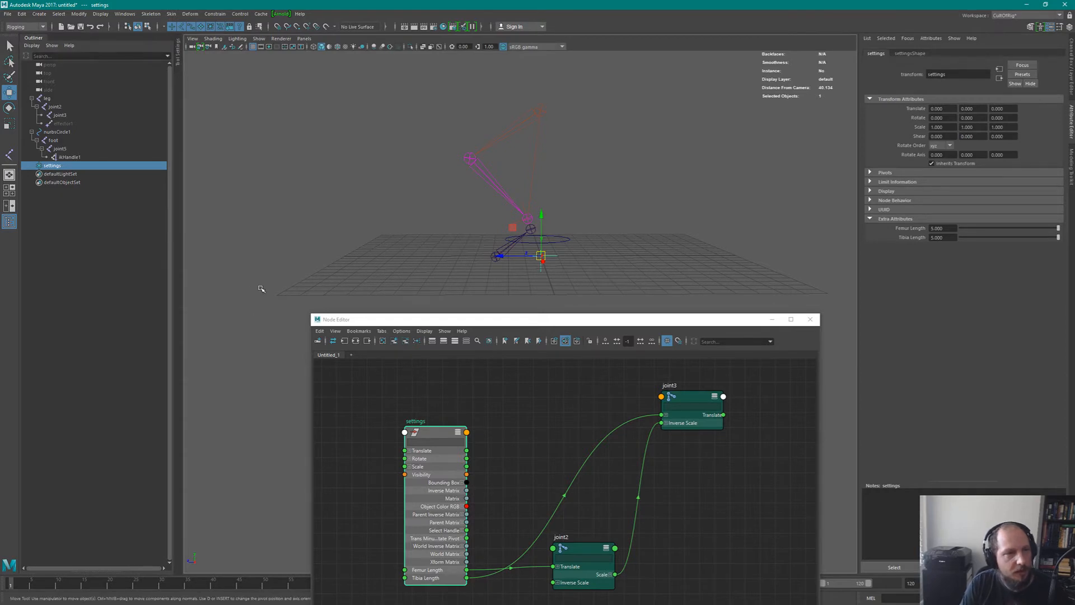
click(612, 270)
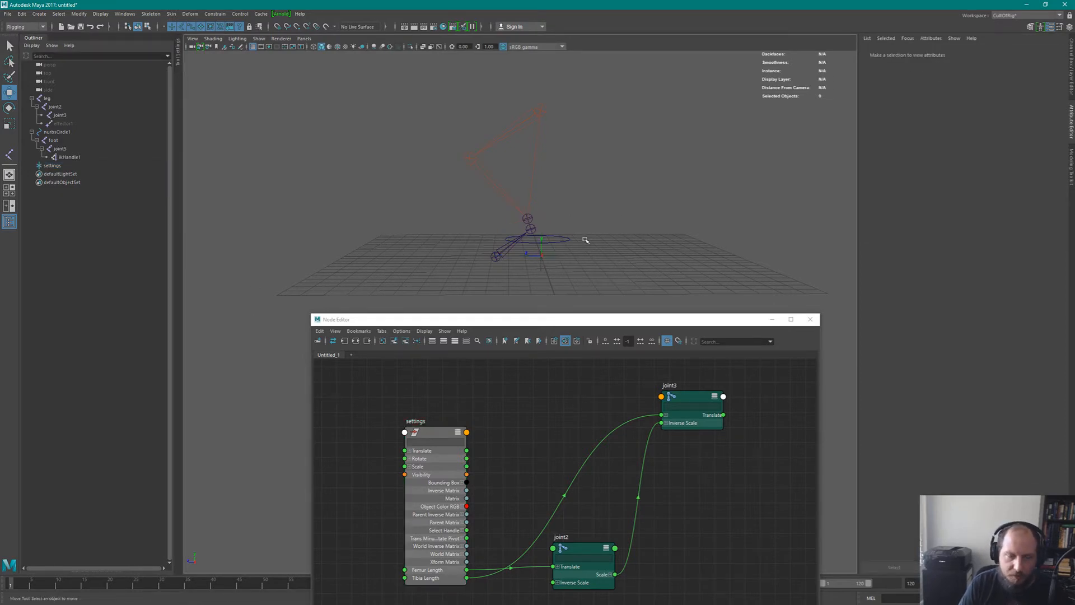
click(563, 238)
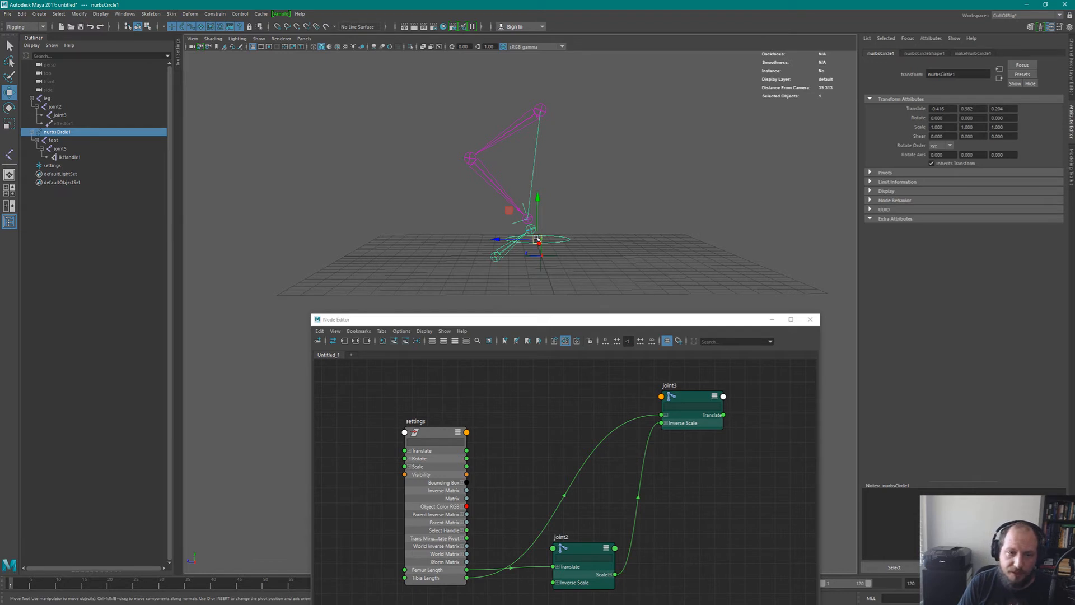
drag(539, 240, 582, 237)
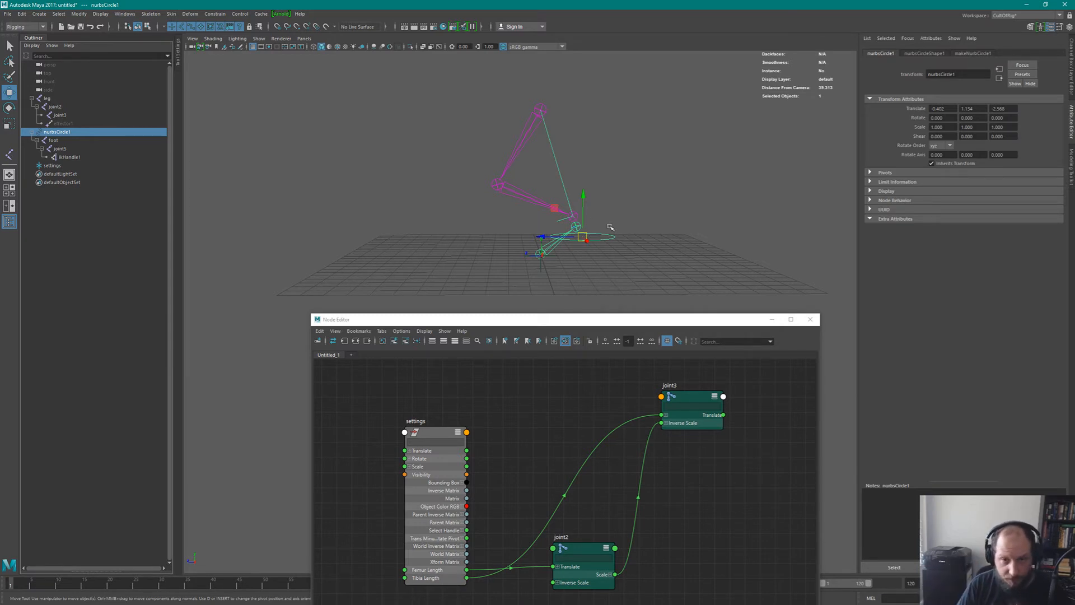
Clear the selection and create an empty group.
click(371, 143)
key(ctrl+g)
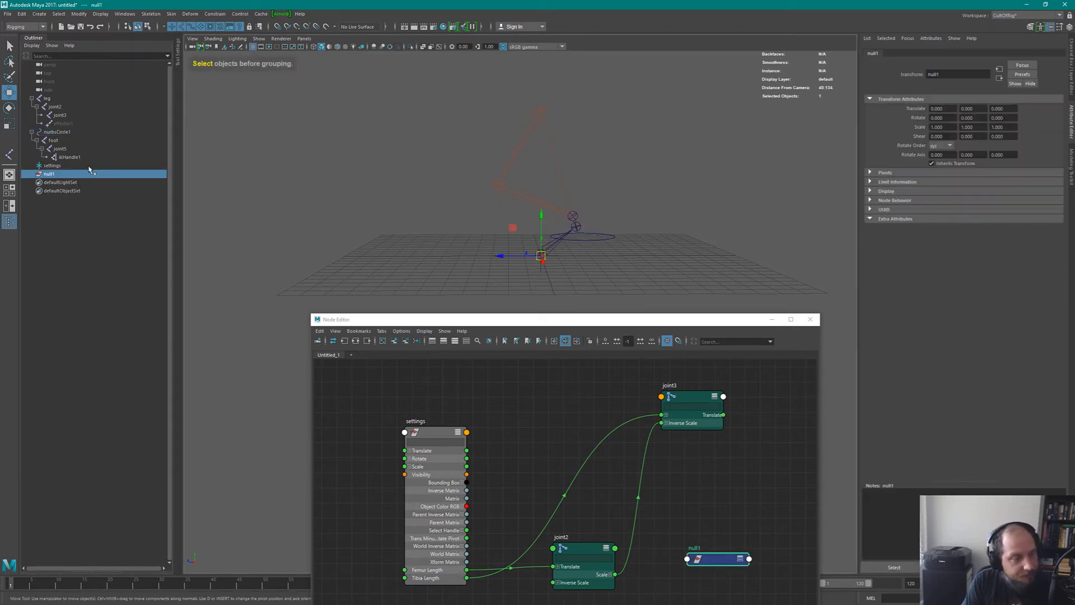
click(63, 174)
middle_drag(55, 175, 65, 133)
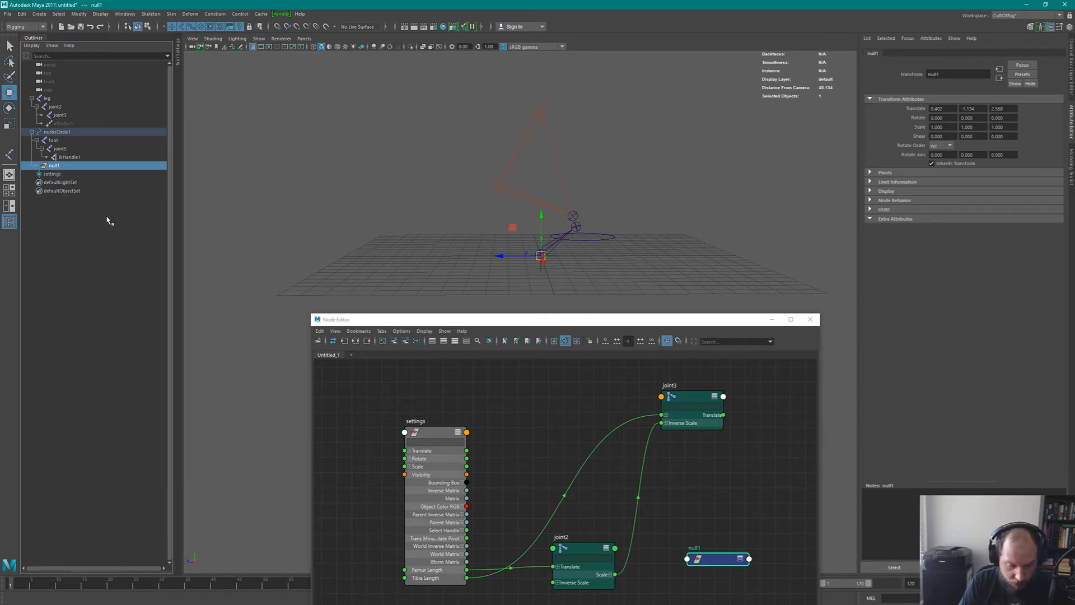
key(shift+p)
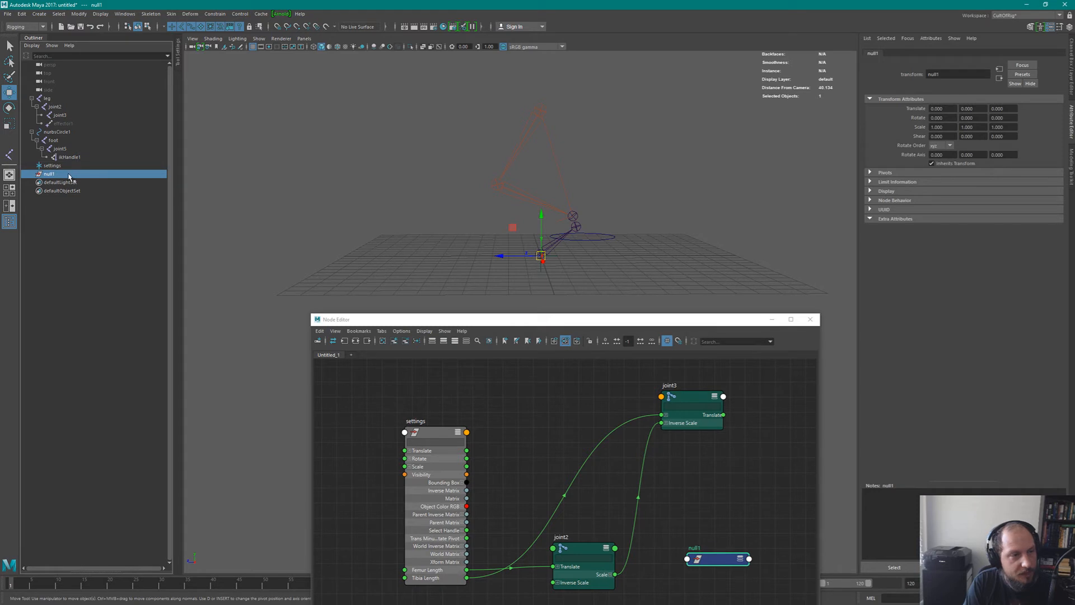
Place the empty group directly above settings in the scene hierarchy and rename it limitedAnkle.
middle_drag(70, 176, 72, 163)
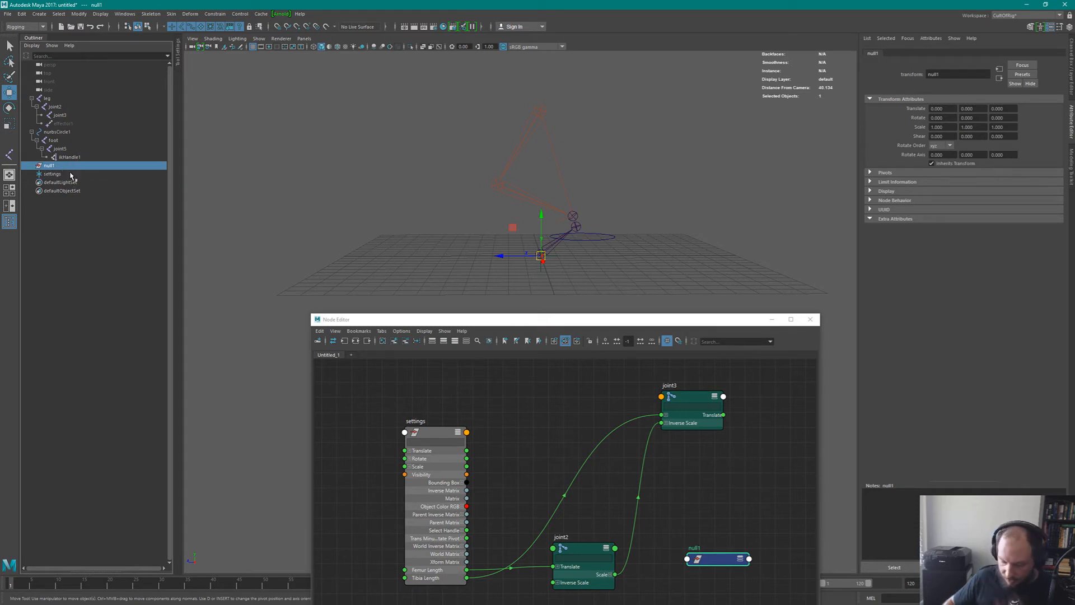
key(Return)
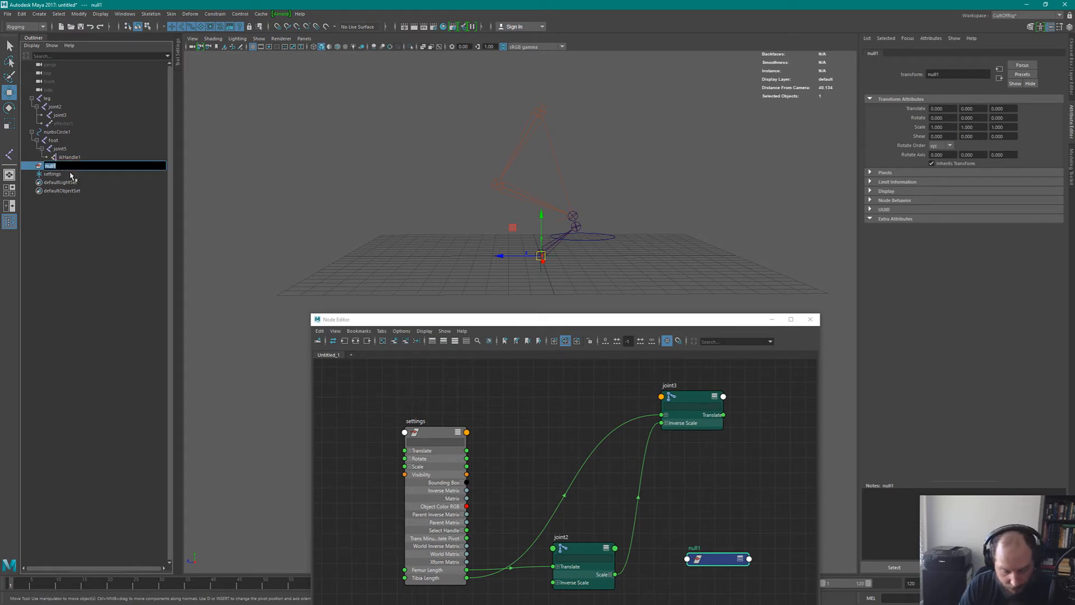
text(limitedAn)
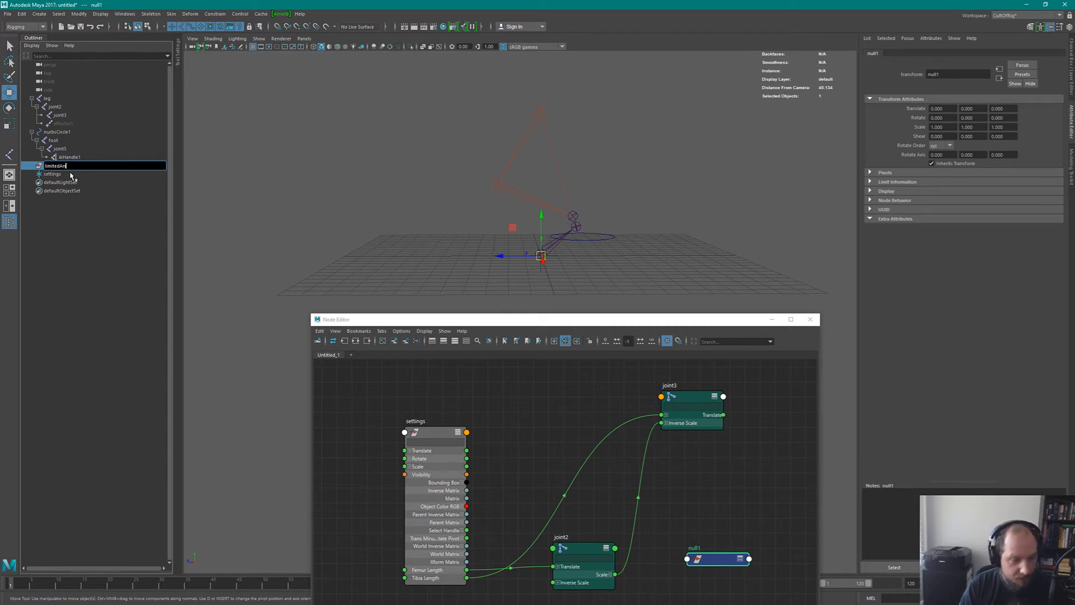
text(kle)
key(Return)
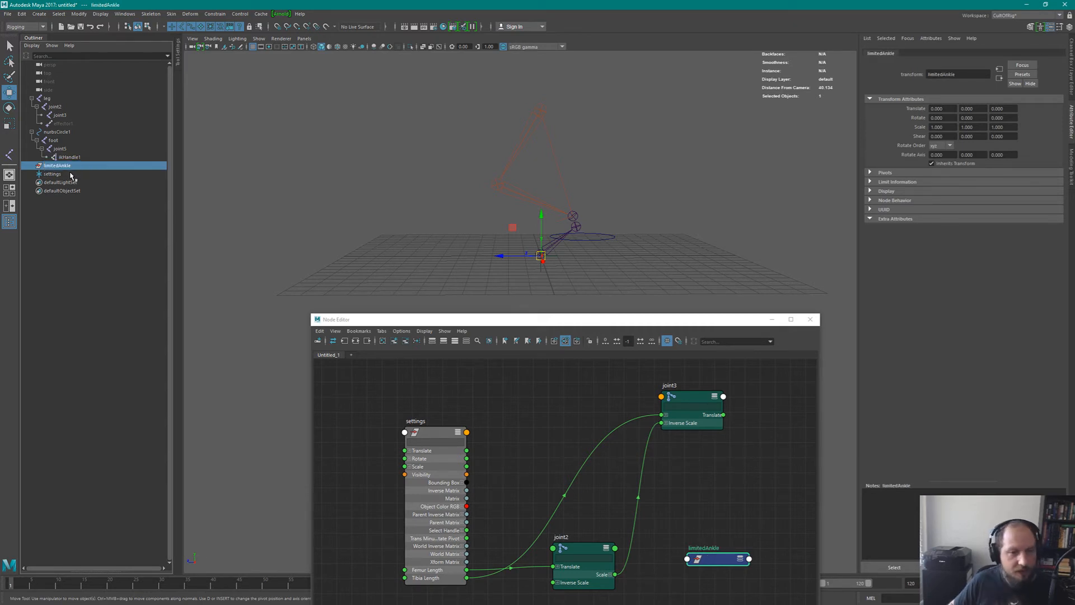
Inspect the leg joint and the nurbsCircle1 control one at a time, ending with both selected together.
click(47, 99)
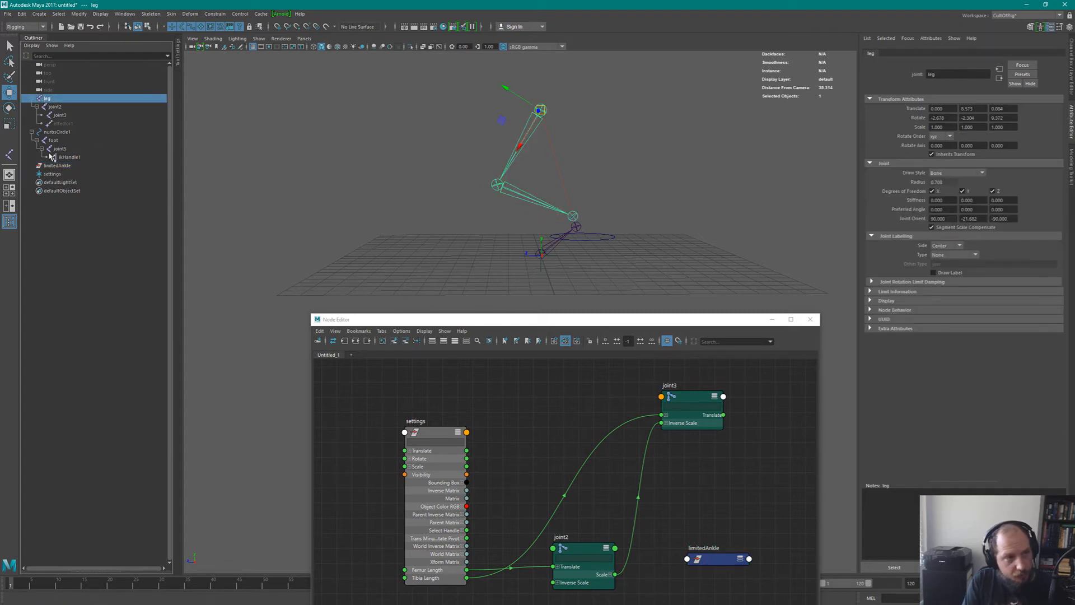
click(56, 132)
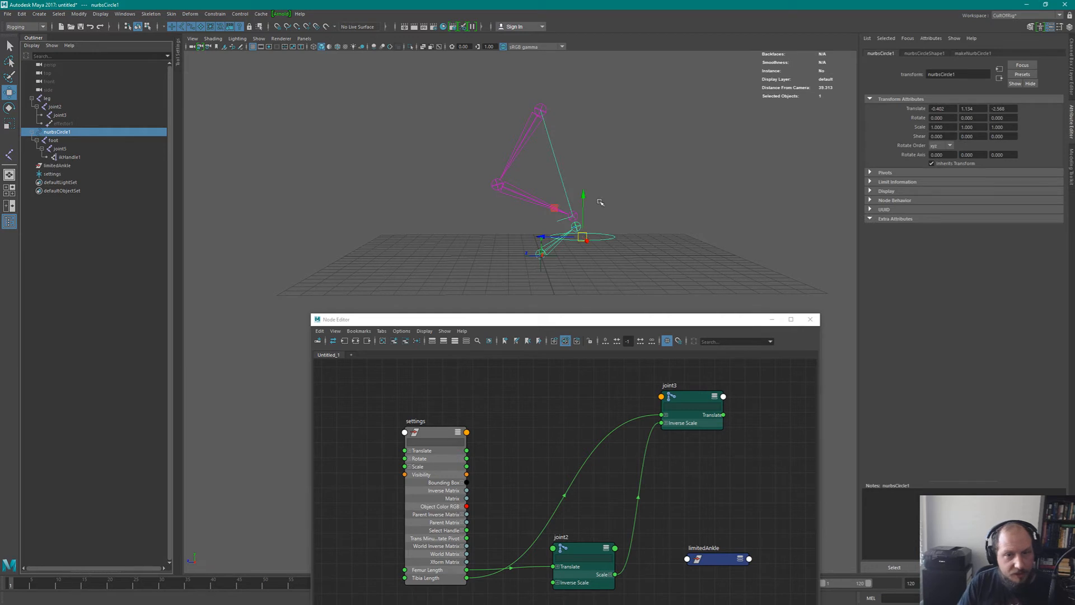
click(48, 98)
ctrl+click(60, 134)
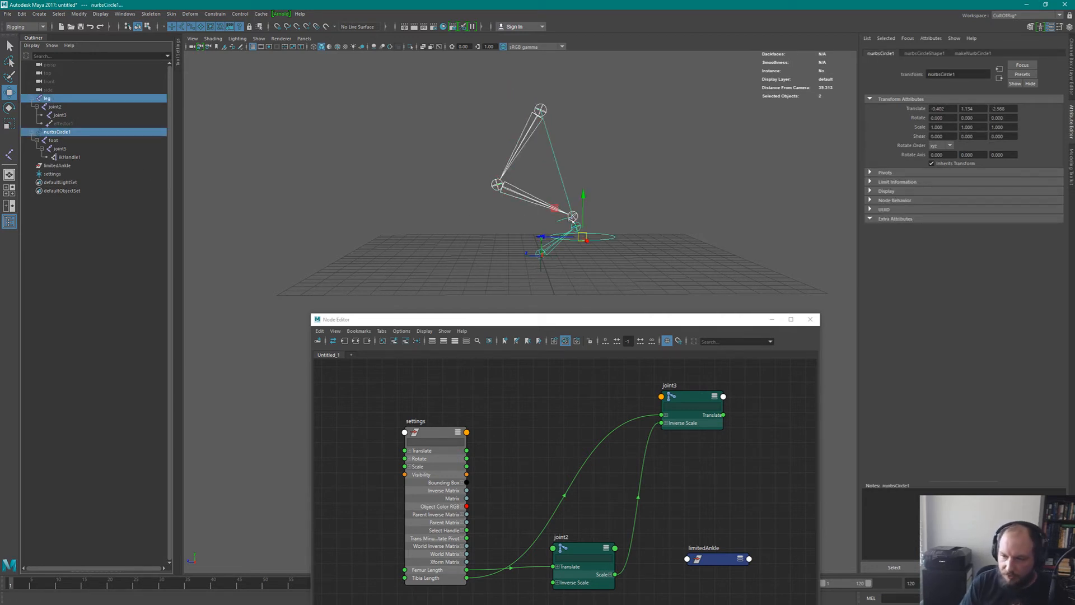
Enlarge the Node Editor window and fit the settings, joint2, joint3 and limitedAnkle nodes in it.
alt+middle_drag(589, 238, 554, 206)
scroll(607, 408, down, 5)
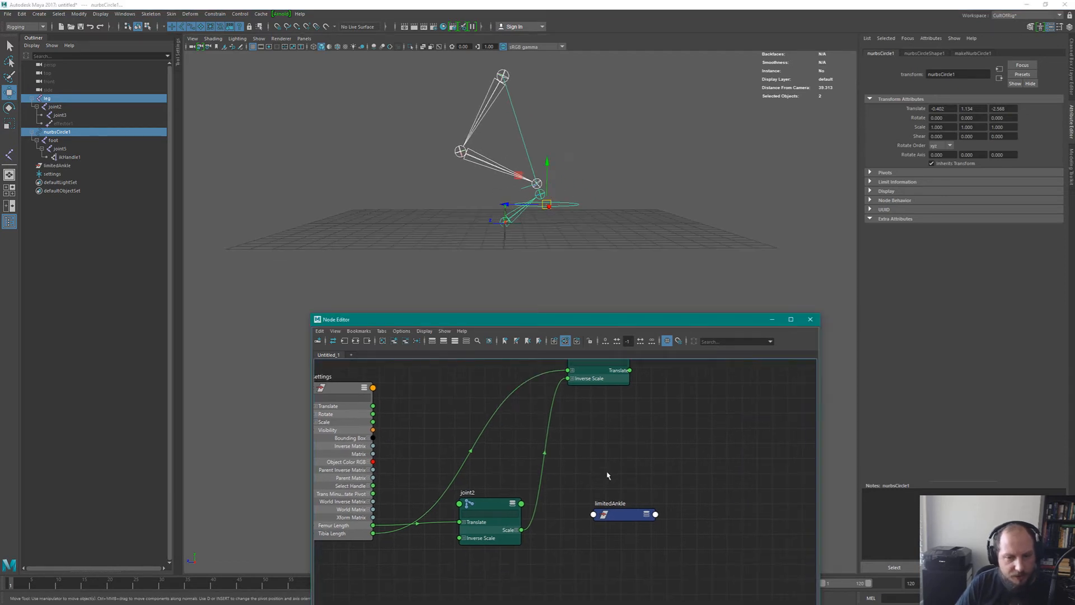
scroll(671, 443, up, 3)
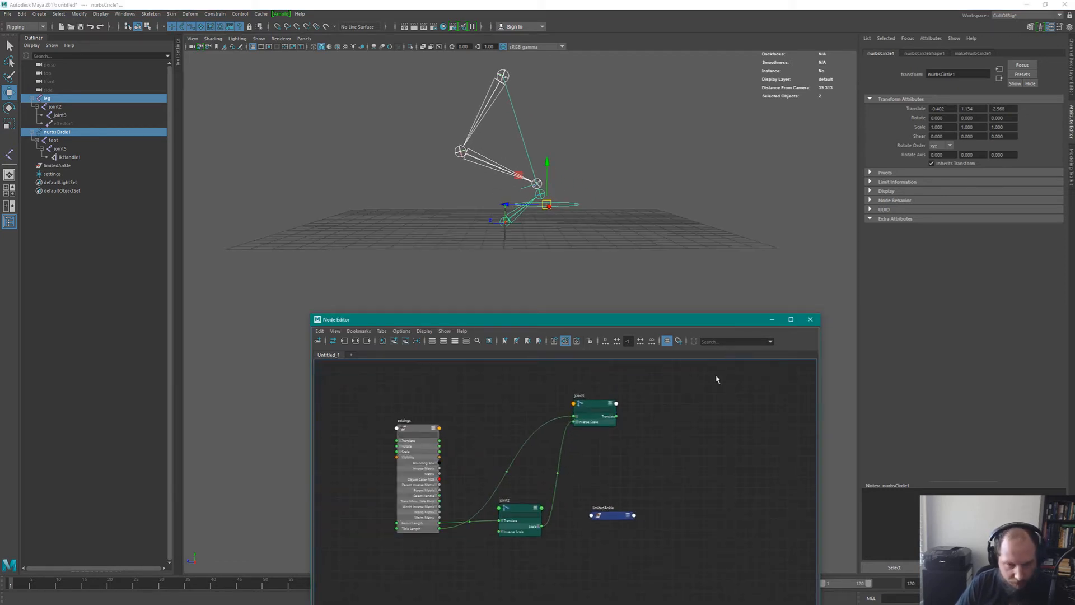
drag(820, 314, 907, 204)
alt+middle_drag(680, 384, 688, 384)
scroll(688, 384, up, 3)
alt+middle_drag(681, 348, 762, 441)
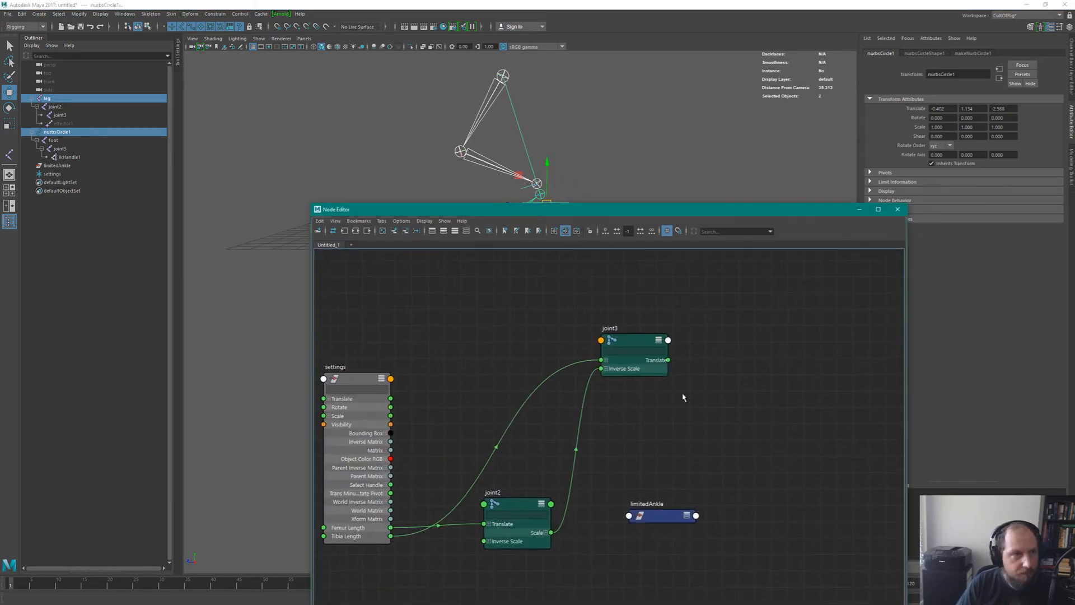
alt+middle_drag(676, 413, 715, 372)
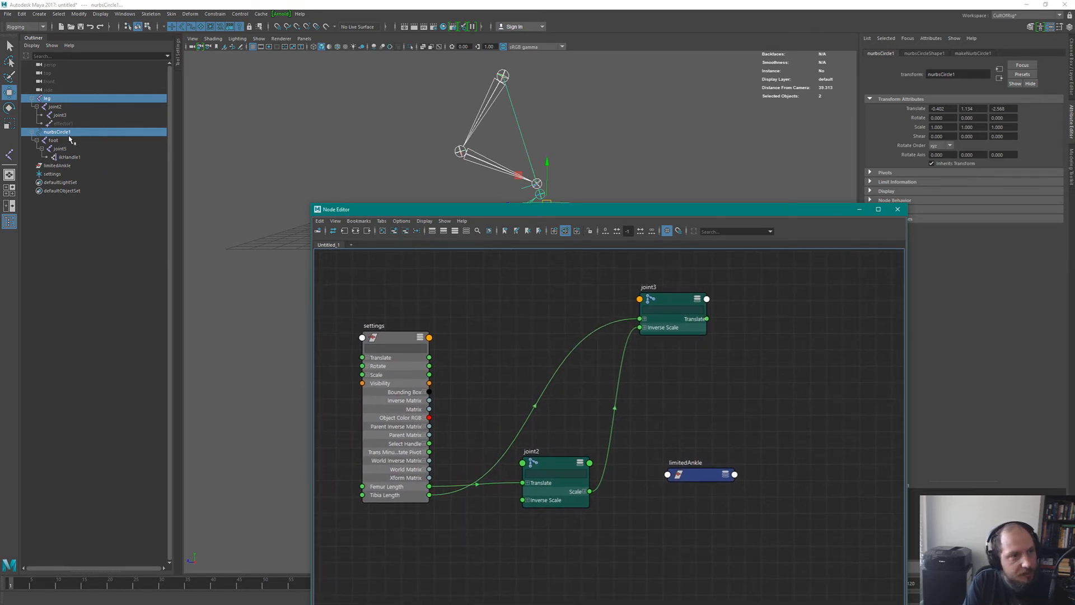
Select limitedAnkle and move the Node Editor window aside to inspect the group close up beside the foot.
click(71, 166)
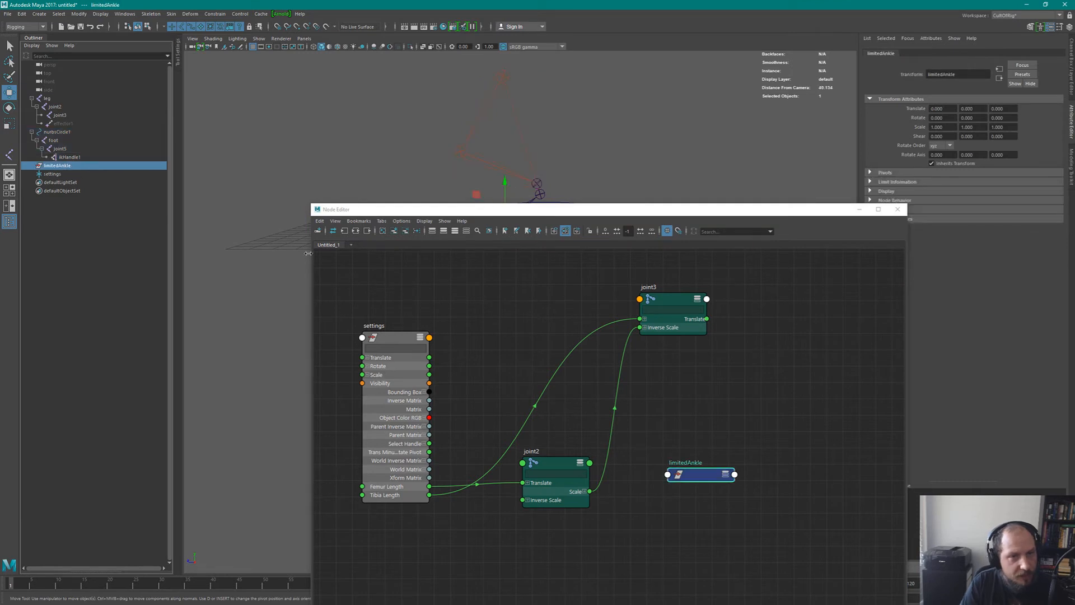
drag(496, 210, 554, 233)
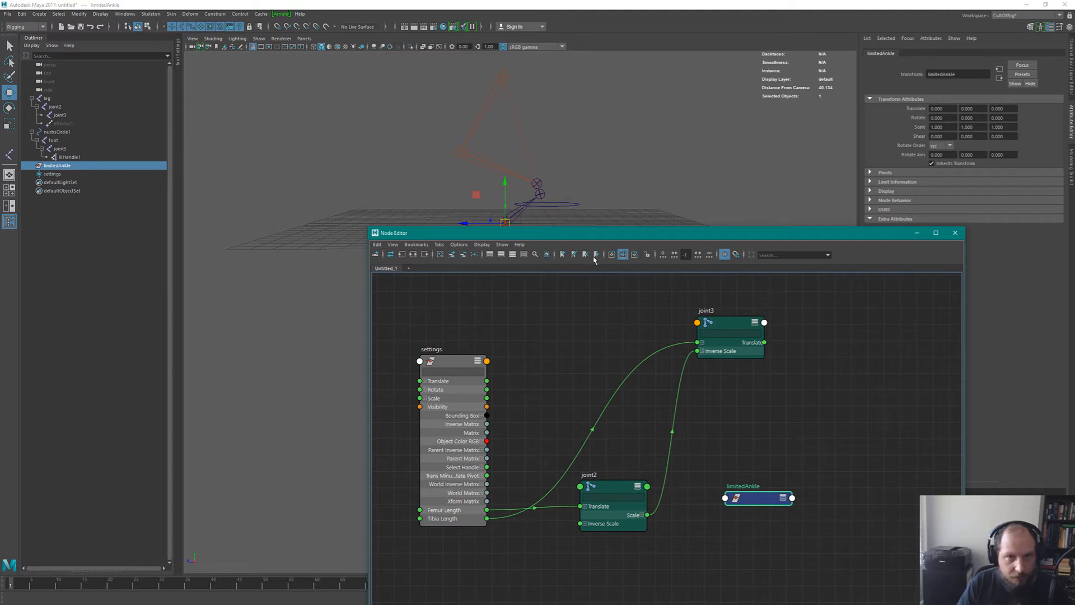
alt+right_drag(566, 173, 628, 145)
alt+drag(628, 145, 599, 129)
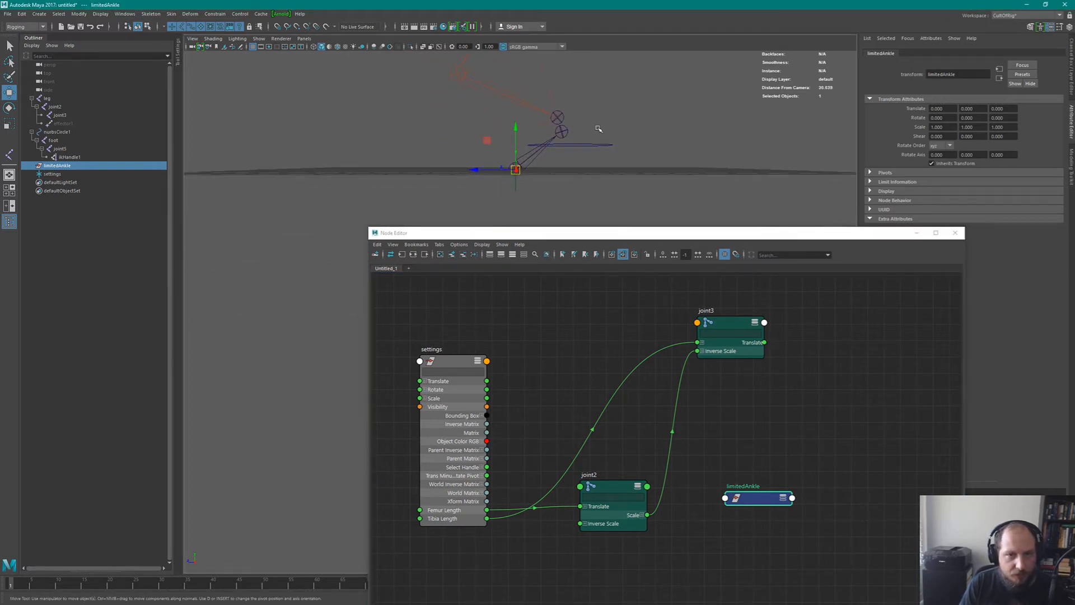
Select the leg joint together with the nurbsCircle1 control to compare the two ends of the leg.
ctrl+click(61, 133)
click(48, 99)
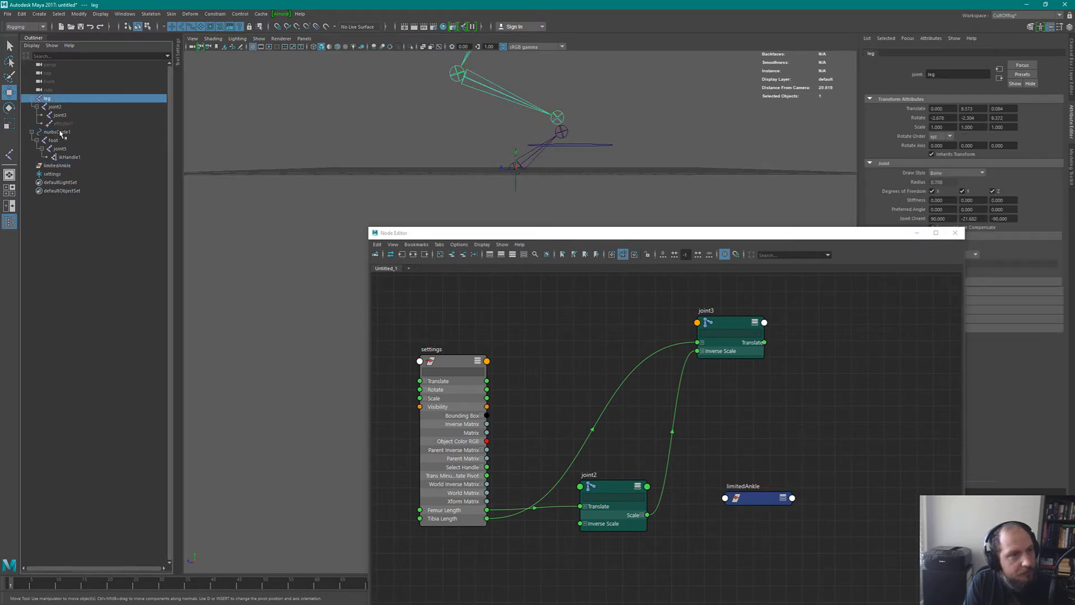
ctrl+click(62, 132)
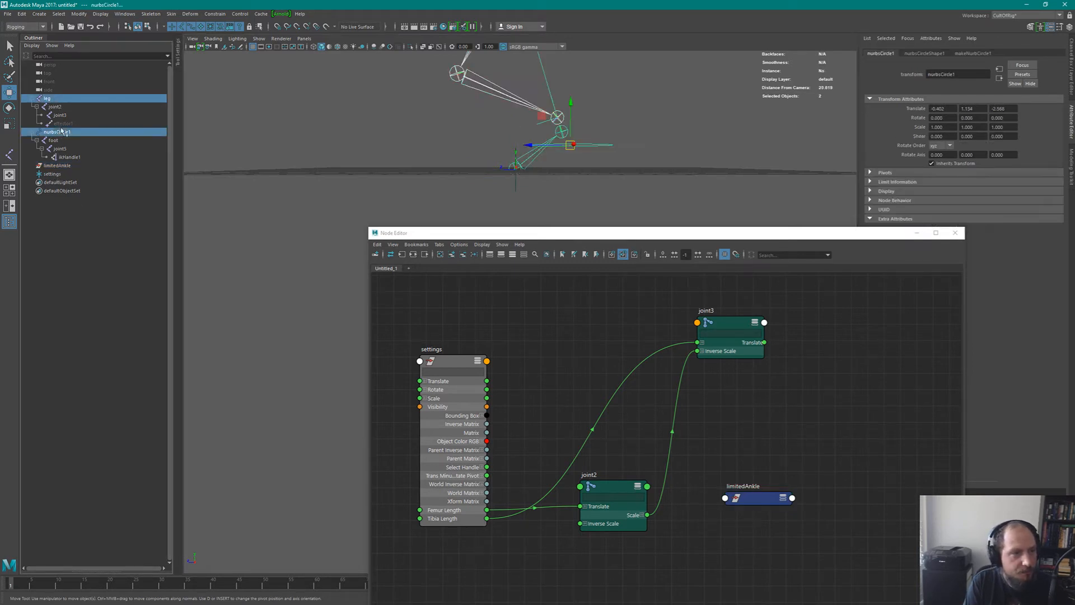
Select the leg root joint, bring it into view and rename it hip.
click(47, 99)
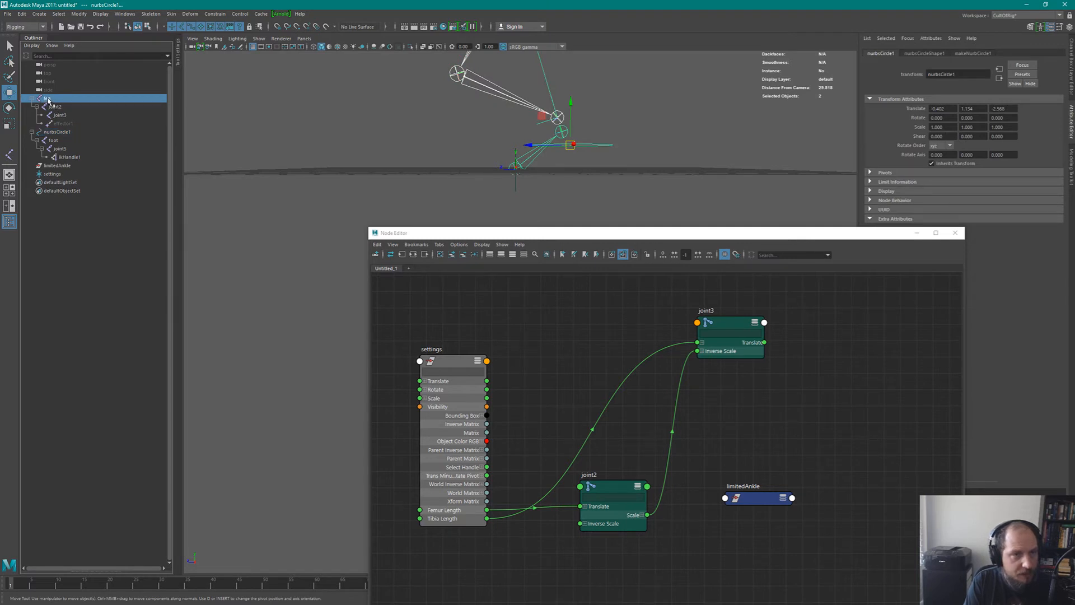
key(f)
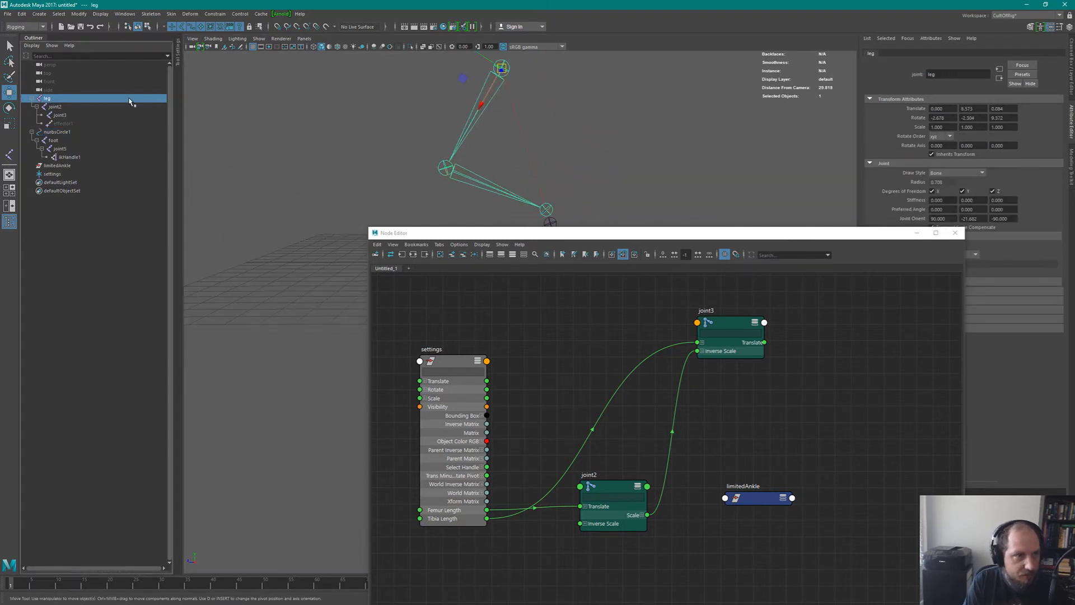
double_click(132, 99)
text(hip)
key(Return)
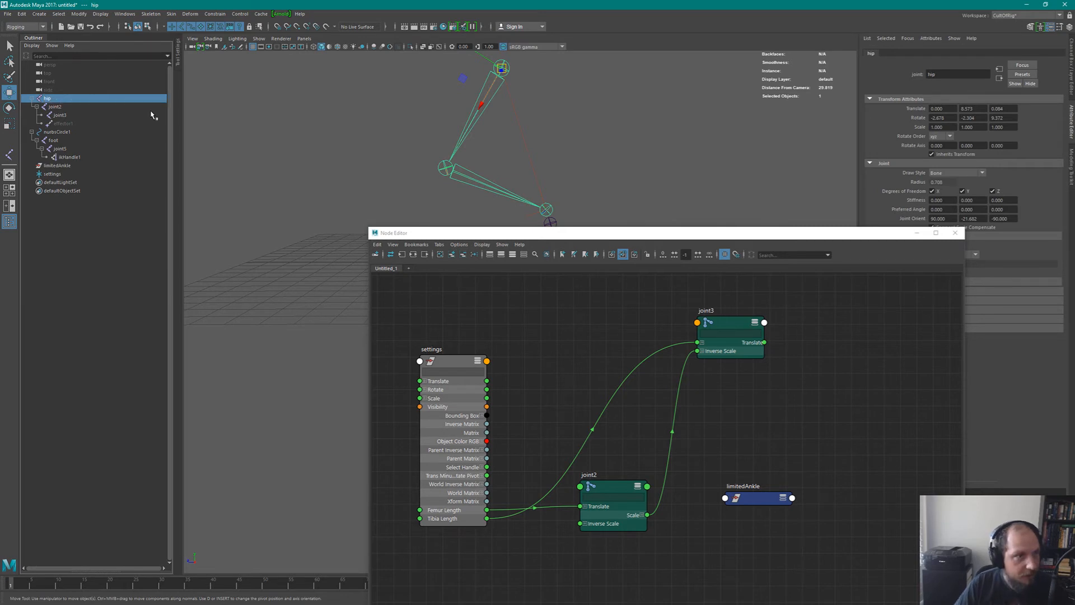
Rename joint2 as knee and joint3 as ankle_IK.
double_click(152, 107)
text(k)
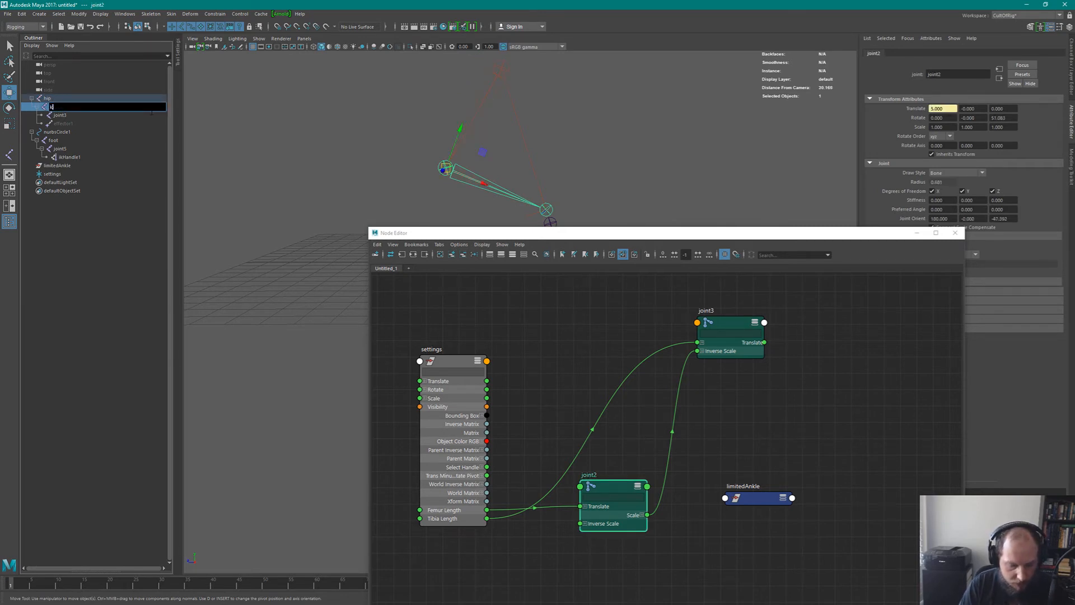
text(nee)
key(Return)
double_click(152, 114)
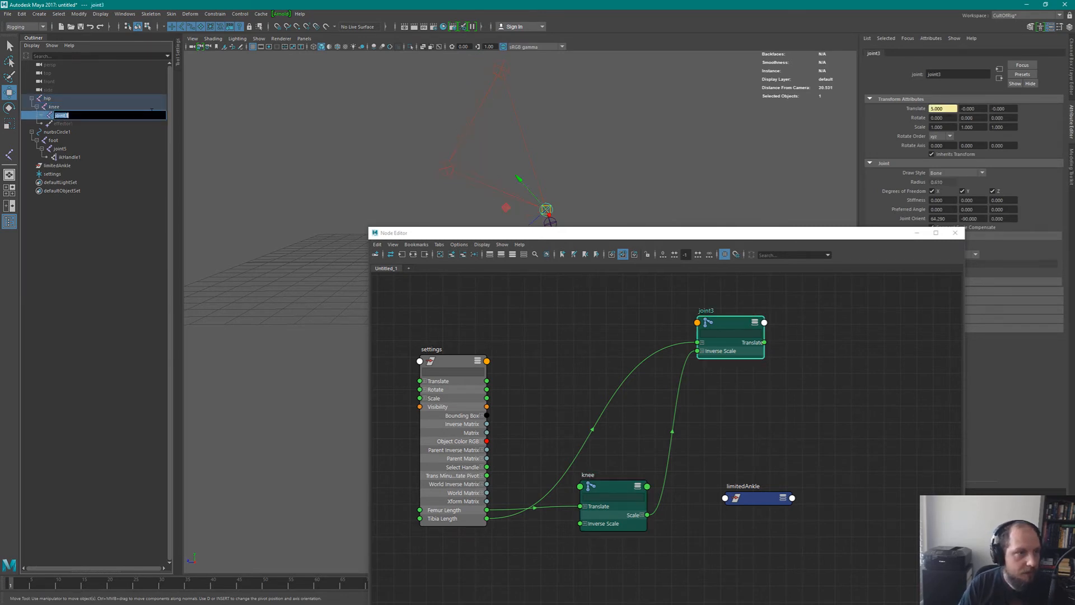
text(a)
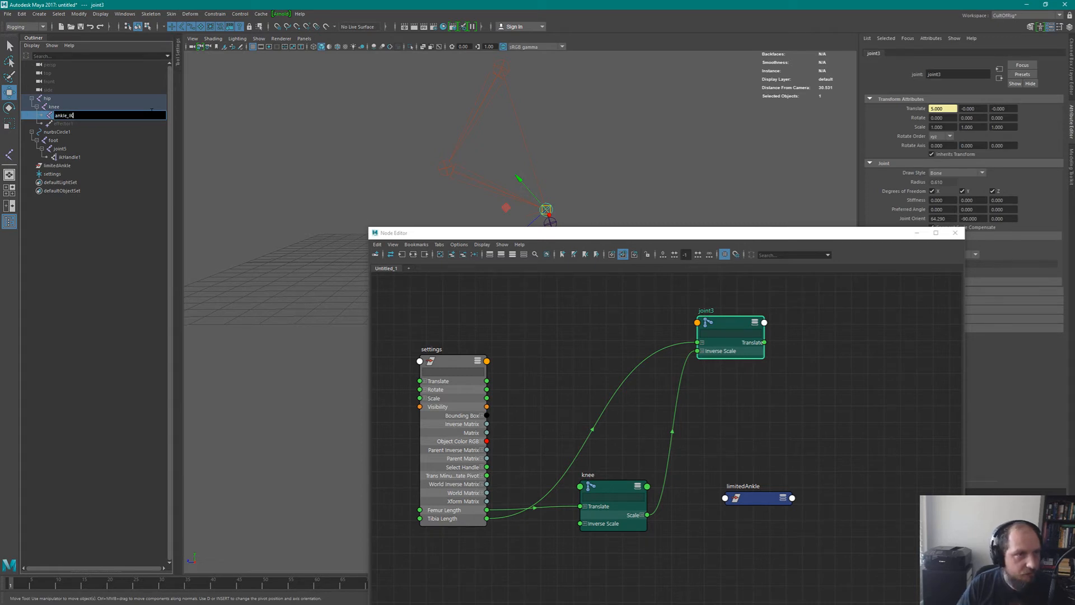
text(nkle_IK)
key(Return)
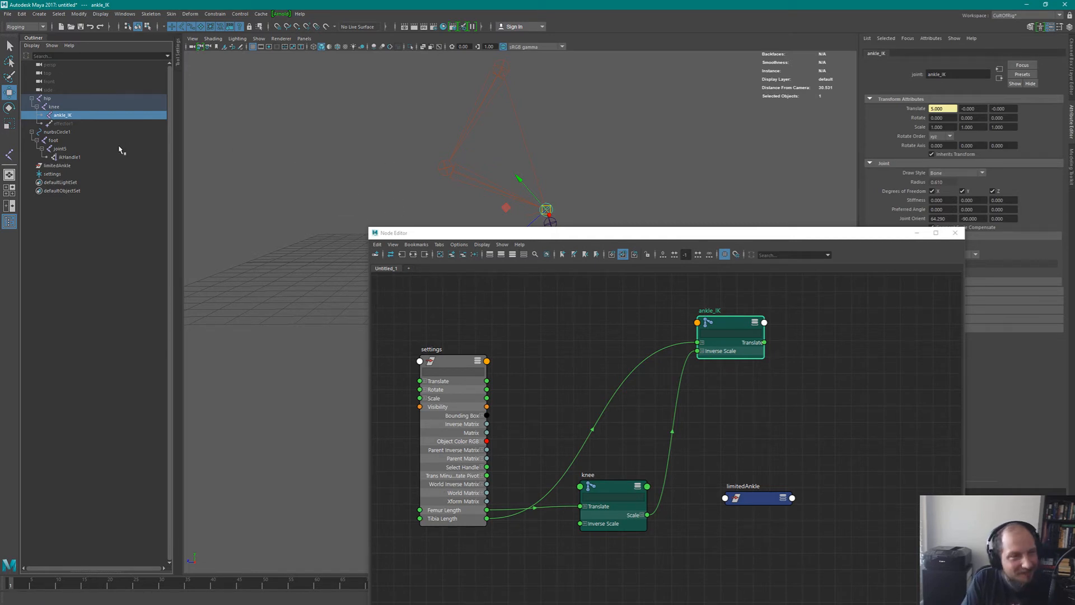
Rename nurbsCircle1 as ankle_control.
click(66, 132)
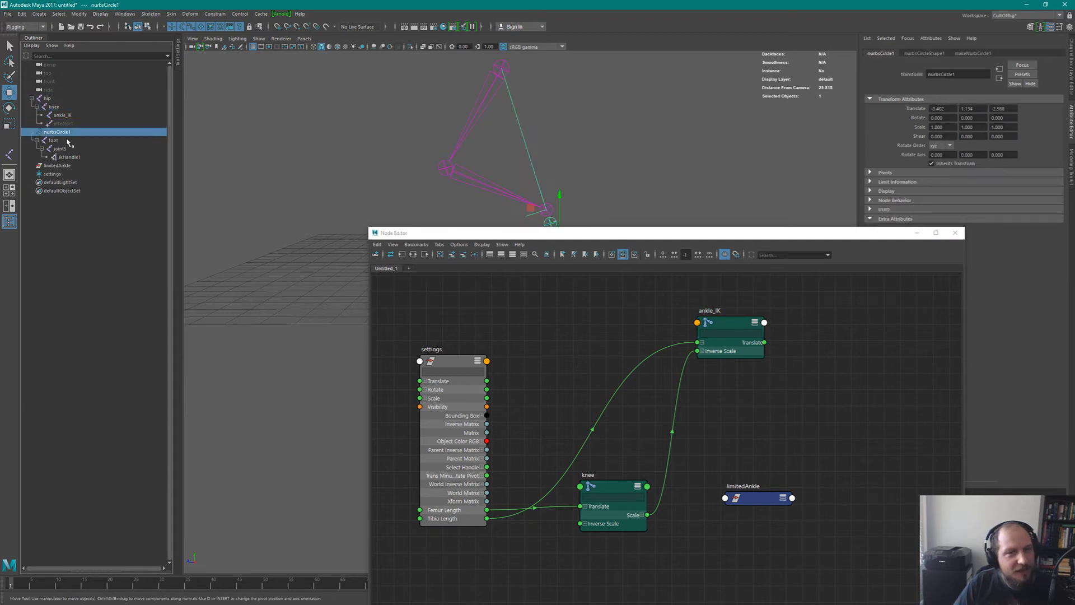
double_click(67, 135)
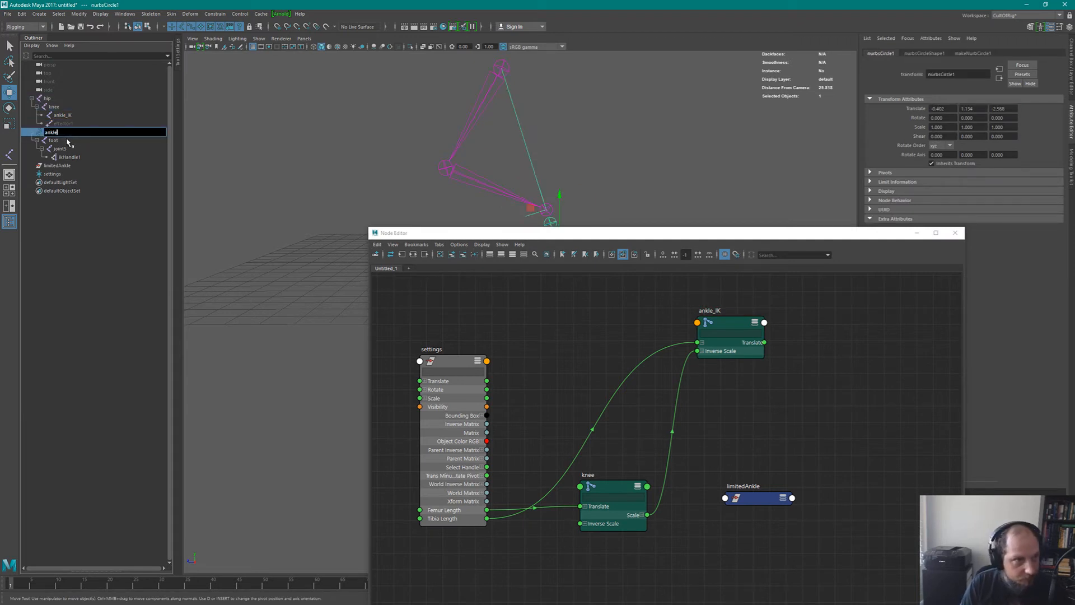
text(rol)
key(Return)
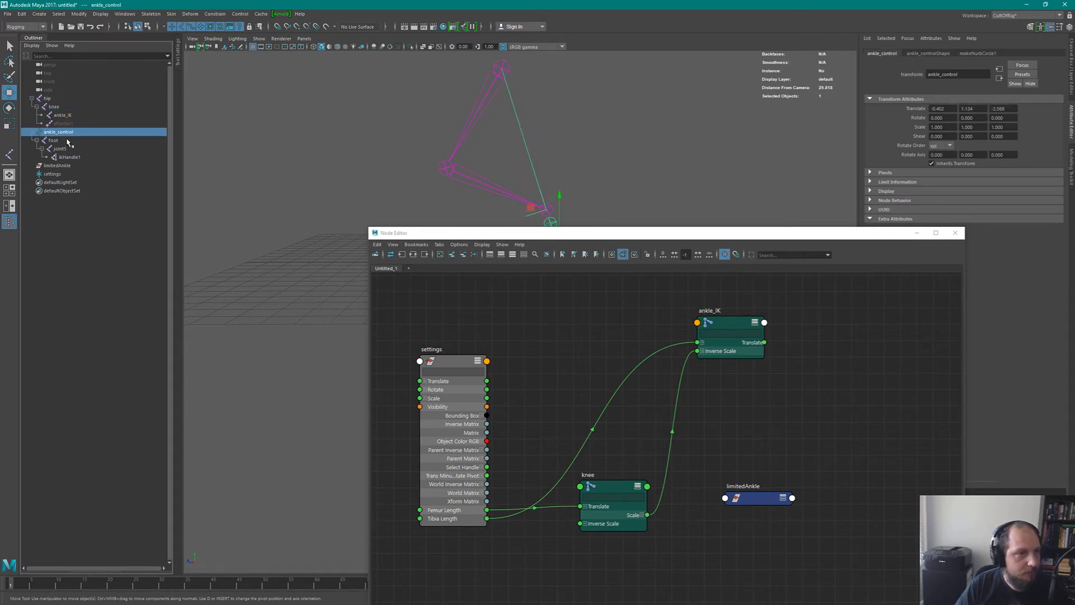
Rename the foot joint as foot_tip and its child joint5 as foot_ankle.
click(62, 142)
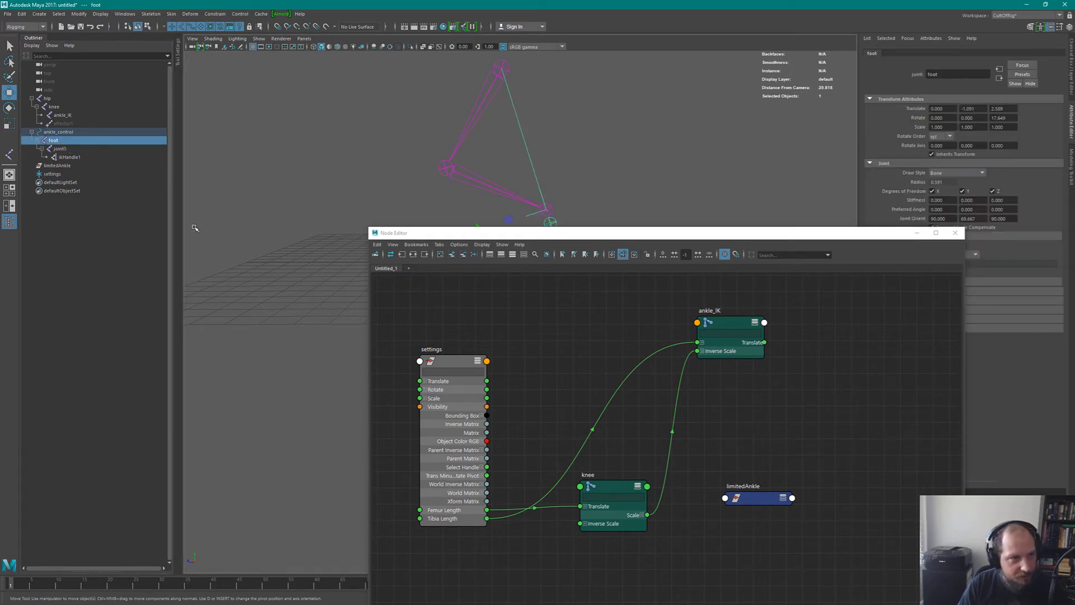
drag(754, 235, 758, 187)
double_click(114, 142)
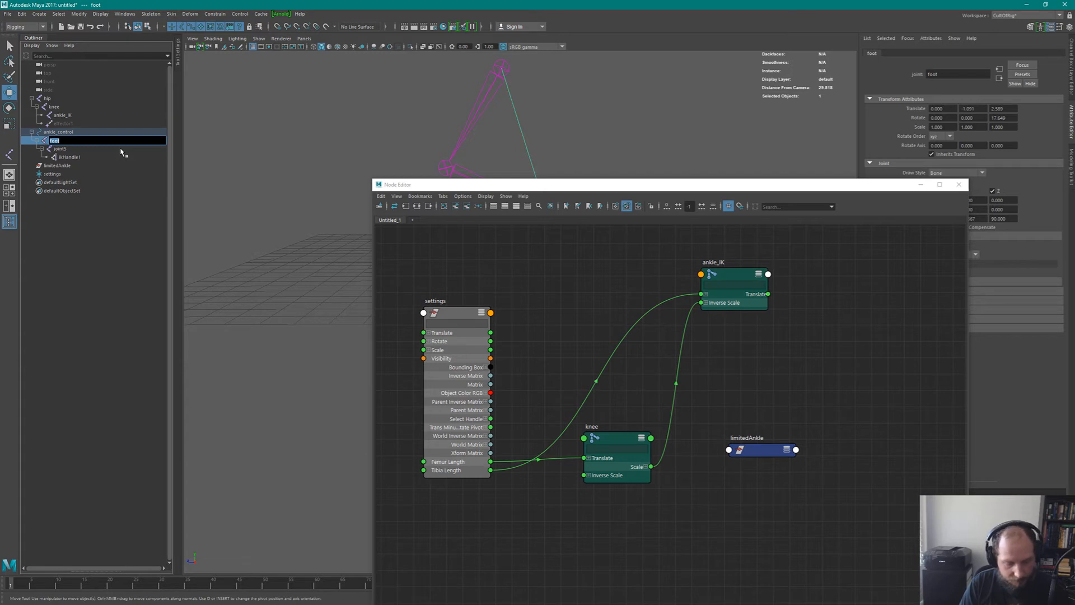
text(foot)
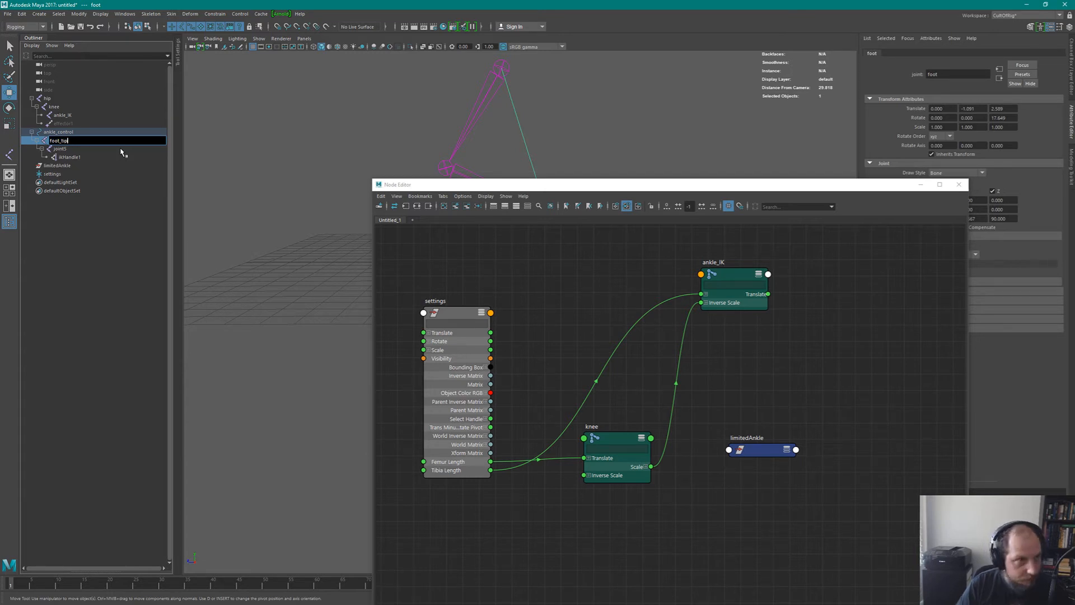
key(Tab)
text(t)
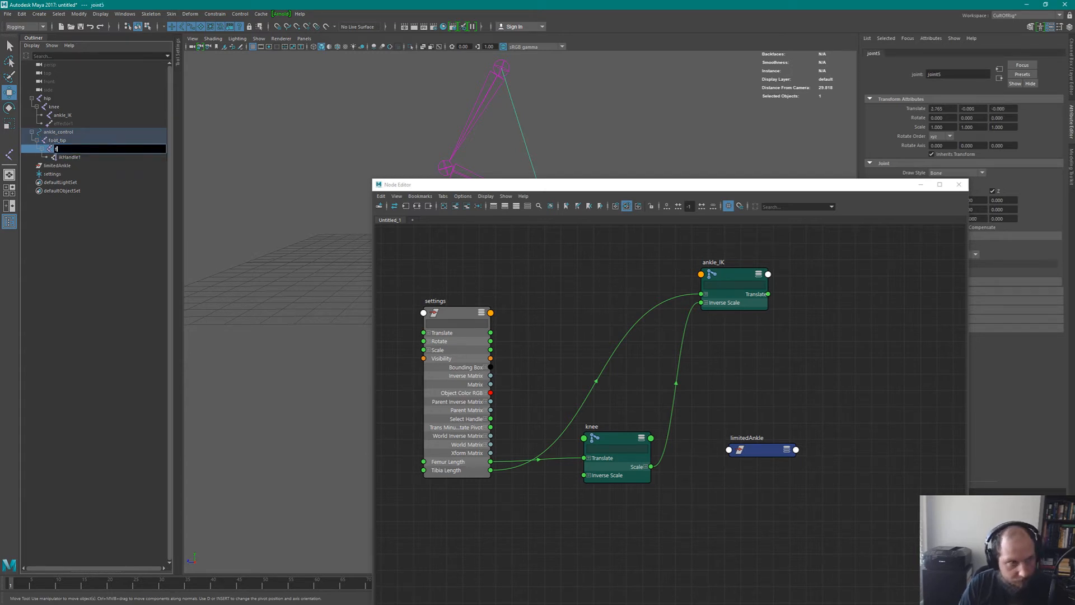
text(oot_ankle)
key(Return)
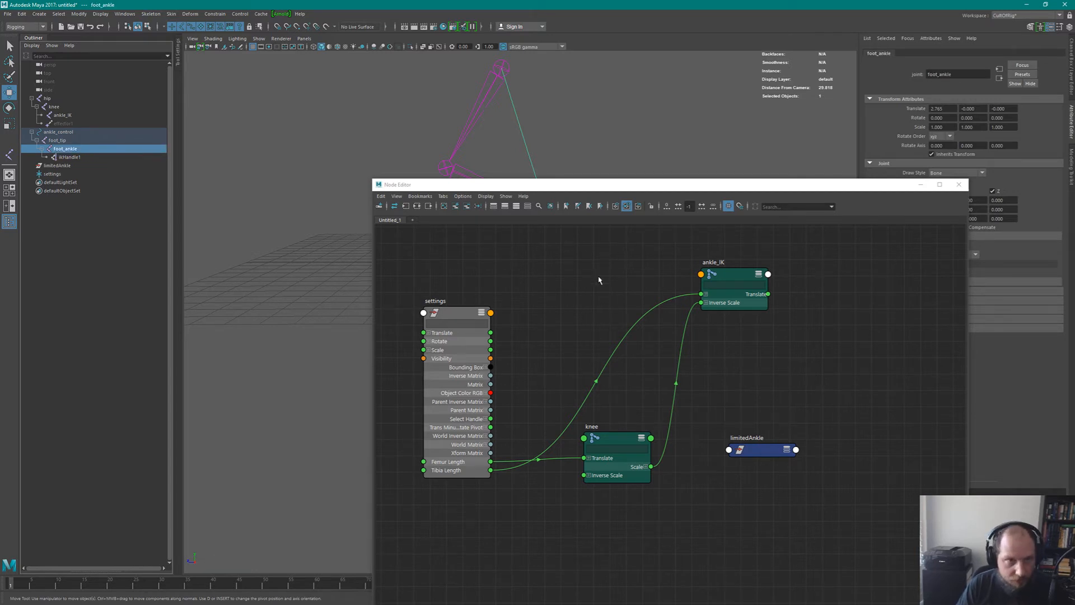
Select ikHandle1 and limitedAnkle in turn, with the Node Editor window moved clear of the leg, to compare the two.
click(73, 157)
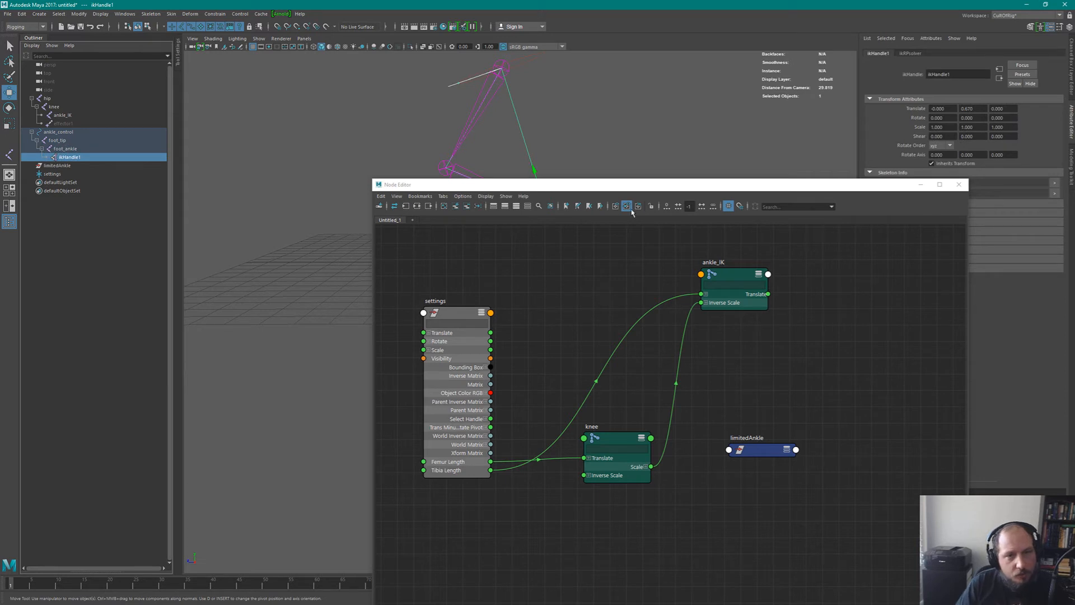
drag(624, 182, 666, 261)
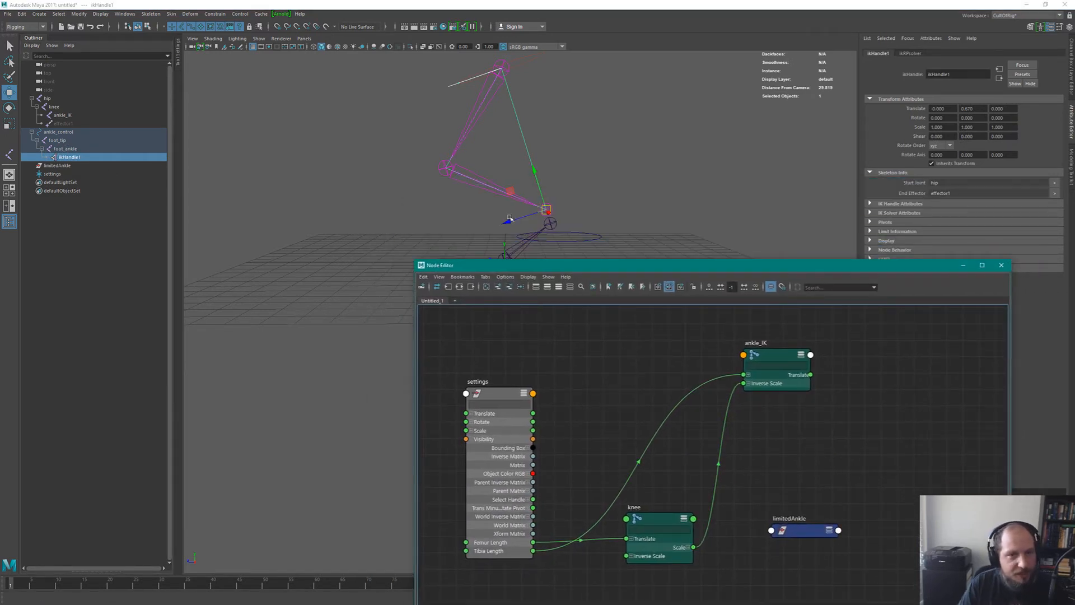
click(801, 529)
click(79, 158)
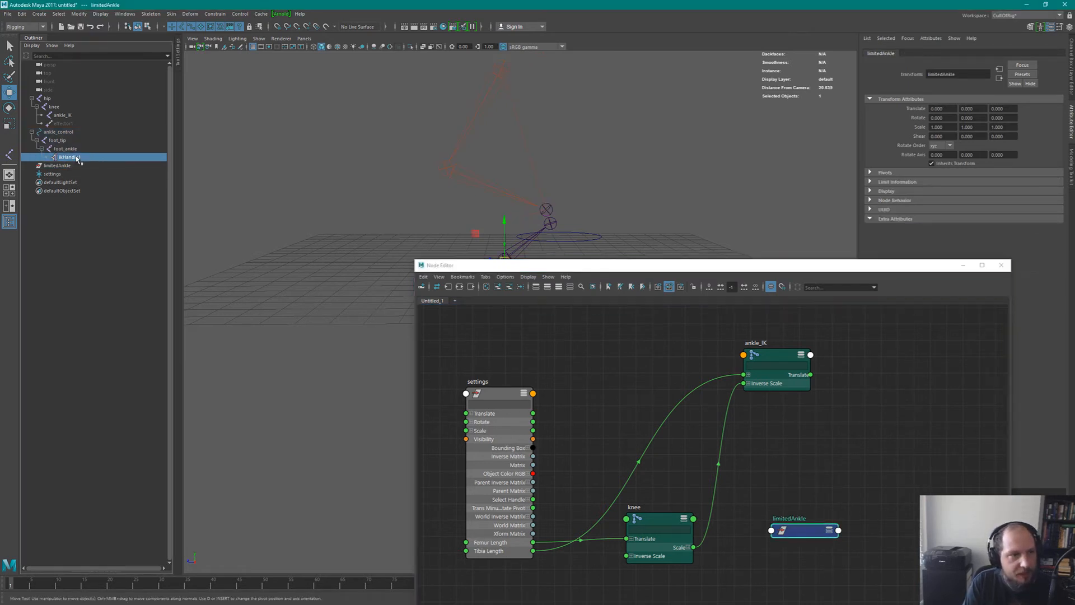
click(63, 166)
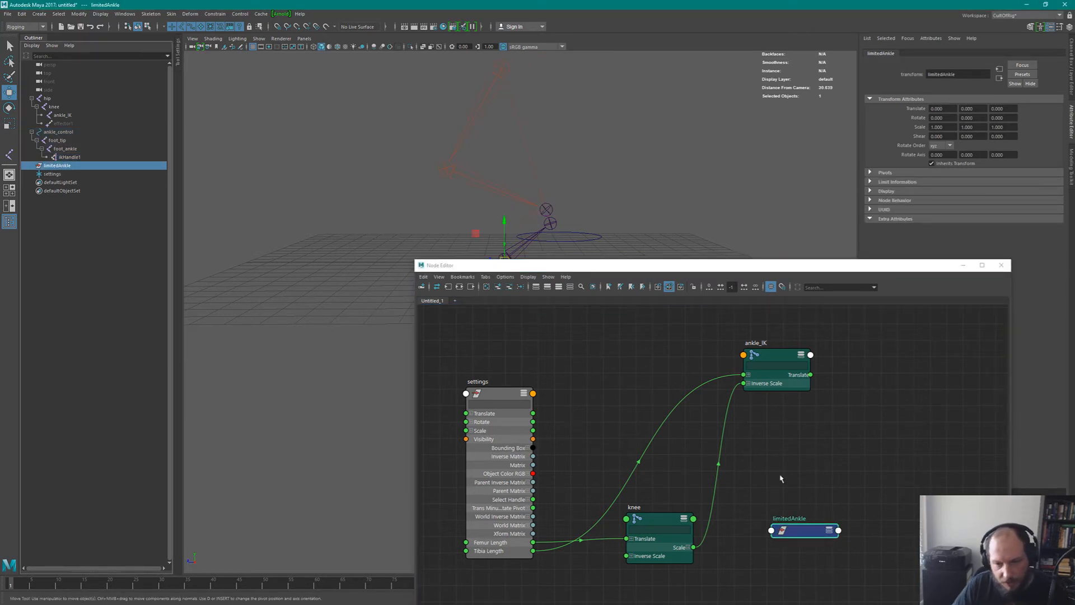
Add the hip joint and ankle_control together to the Node Editor graph.
click(50, 99)
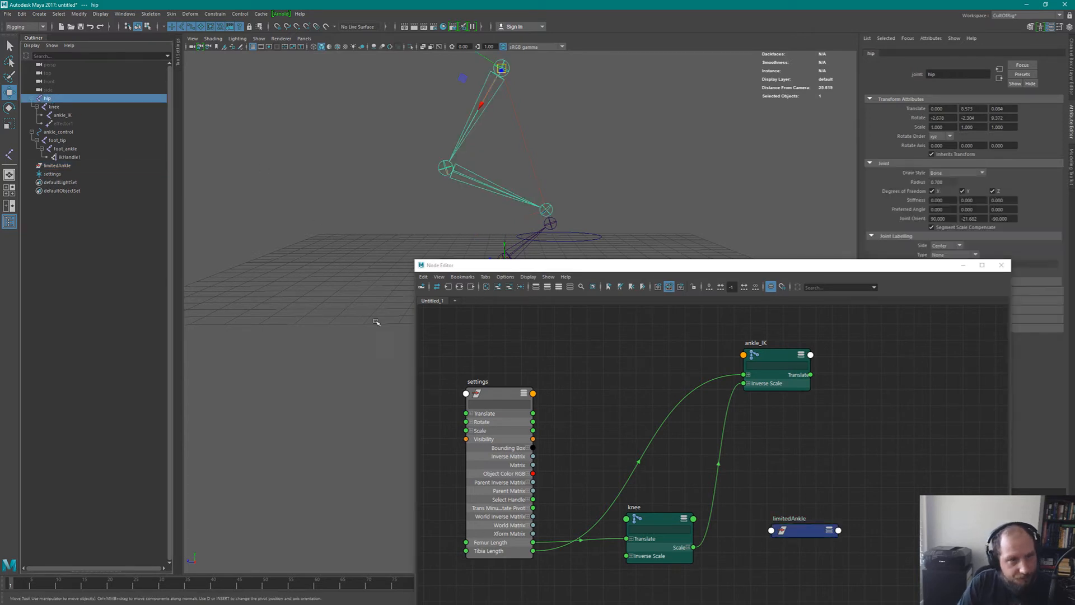
ctrl+click(64, 132)
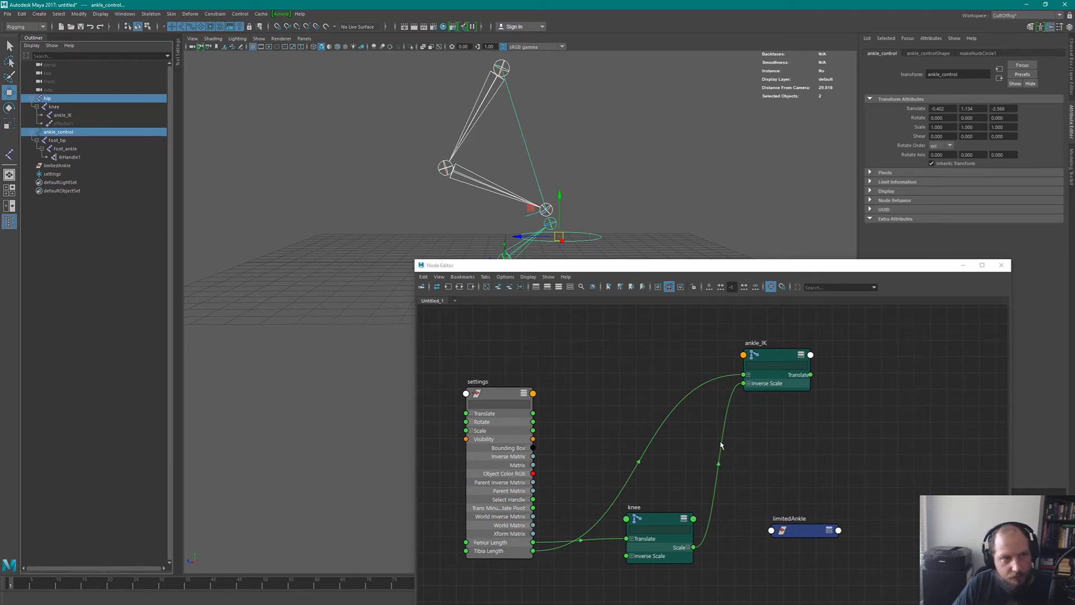
alt+middle_drag(722, 446, 652, 408)
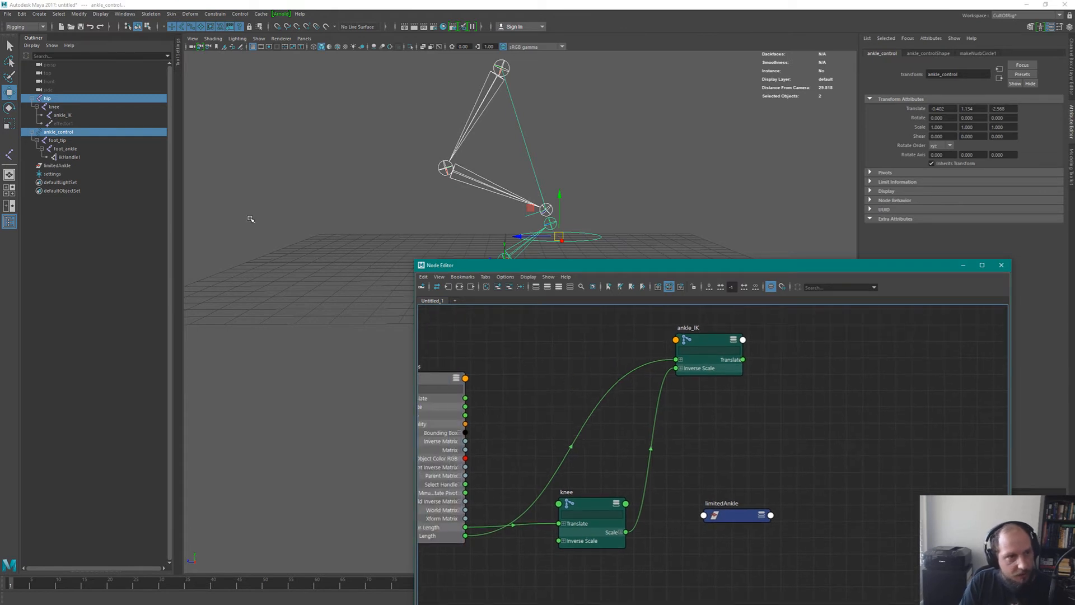
middle_drag(69, 133, 818, 428)
alt+middle_drag(903, 471, 685, 439)
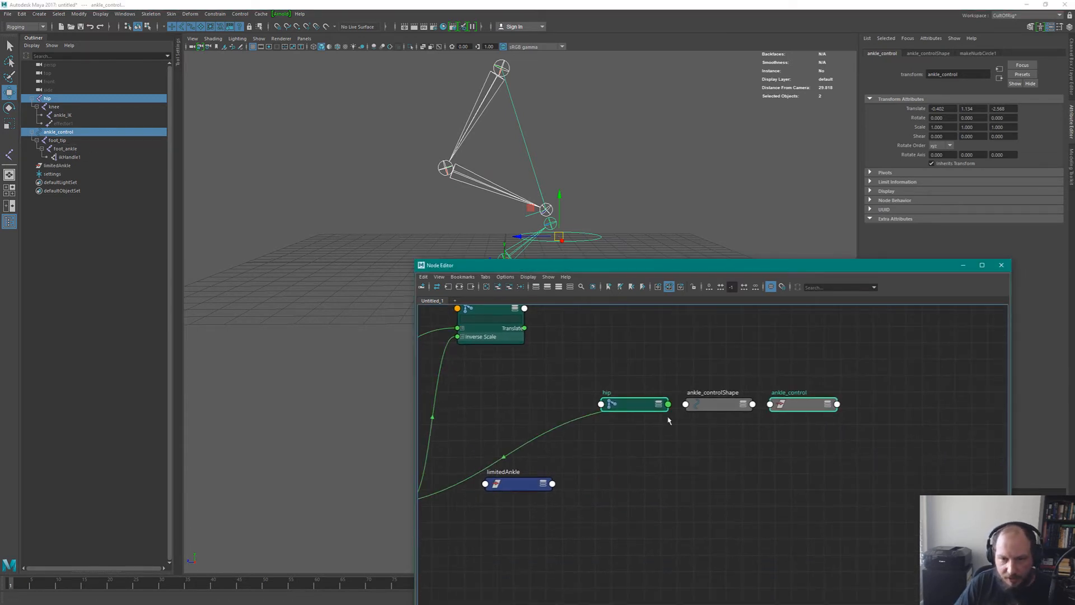
Place the hip node below the settings node, to the left of knee.
drag(643, 406, 675, 523)
click(675, 523)
key(a)
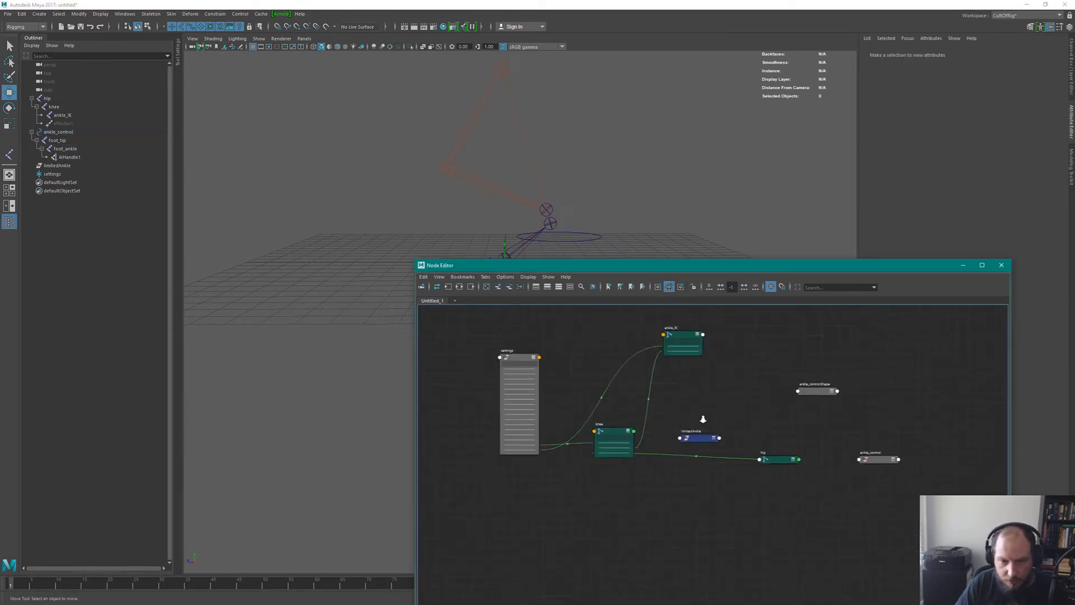
drag(786, 451, 603, 477)
alt+right_drag(669, 487, 735, 453)
alt+middle_drag(828, 417, 703, 470)
Place the ankle_control node directly above limitedAnkle in the graph.
click(969, 454)
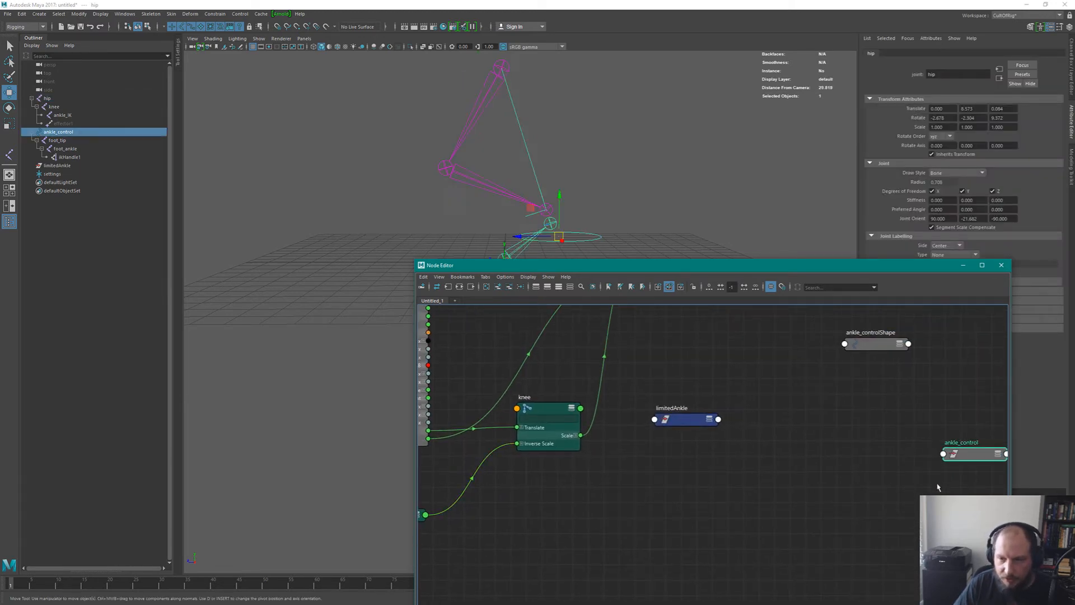
drag(983, 454, 640, 504)
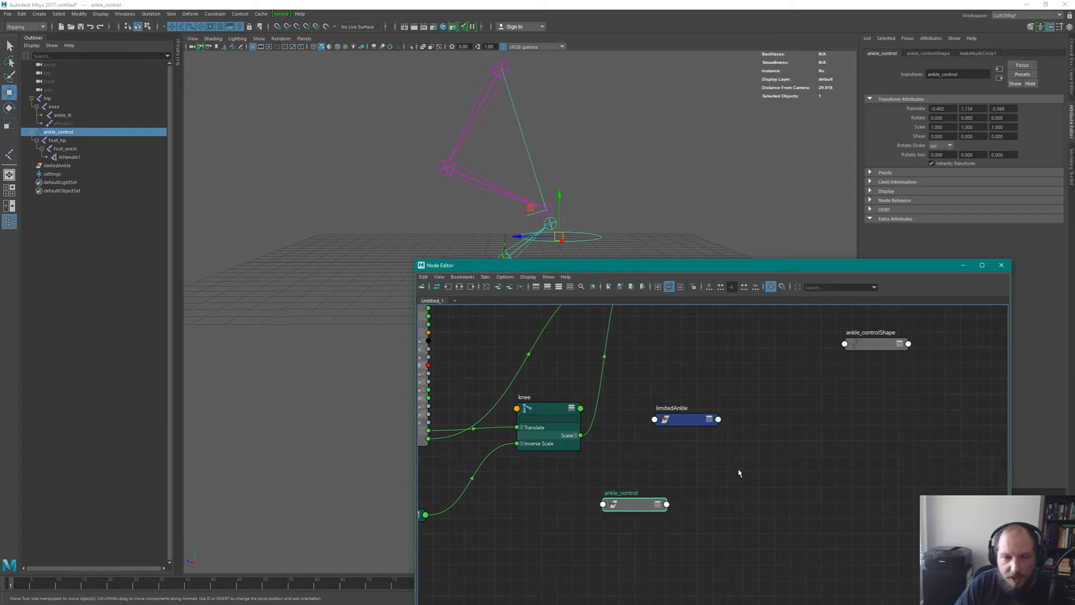
alt+middle_drag(739, 473, 772, 488)
alt+middle_drag(592, 439, 600, 563)
alt+middle_drag(659, 469, 622, 379)
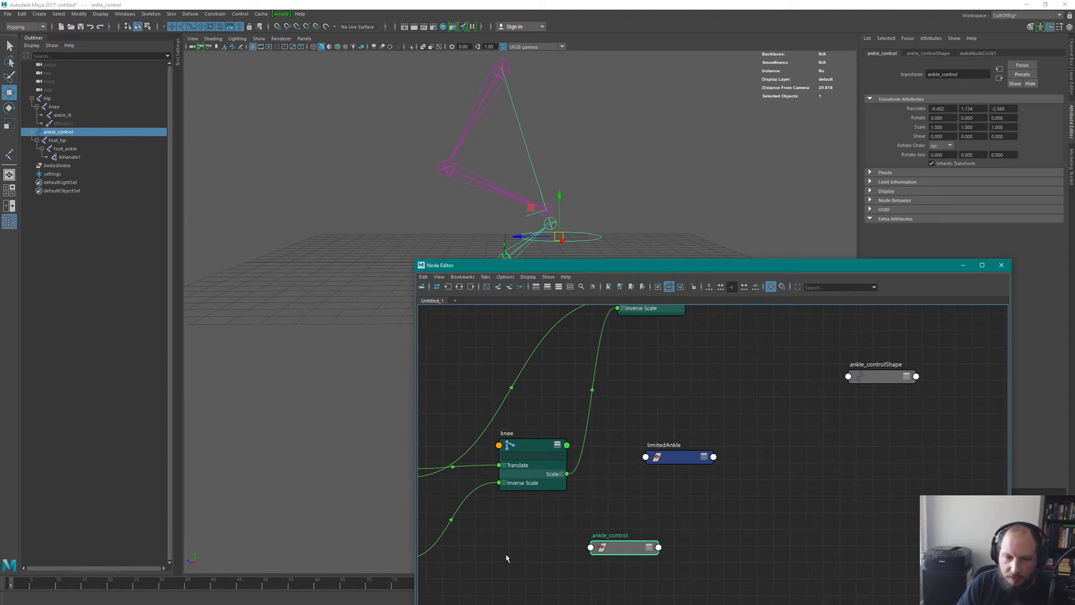
drag(621, 551, 674, 409)
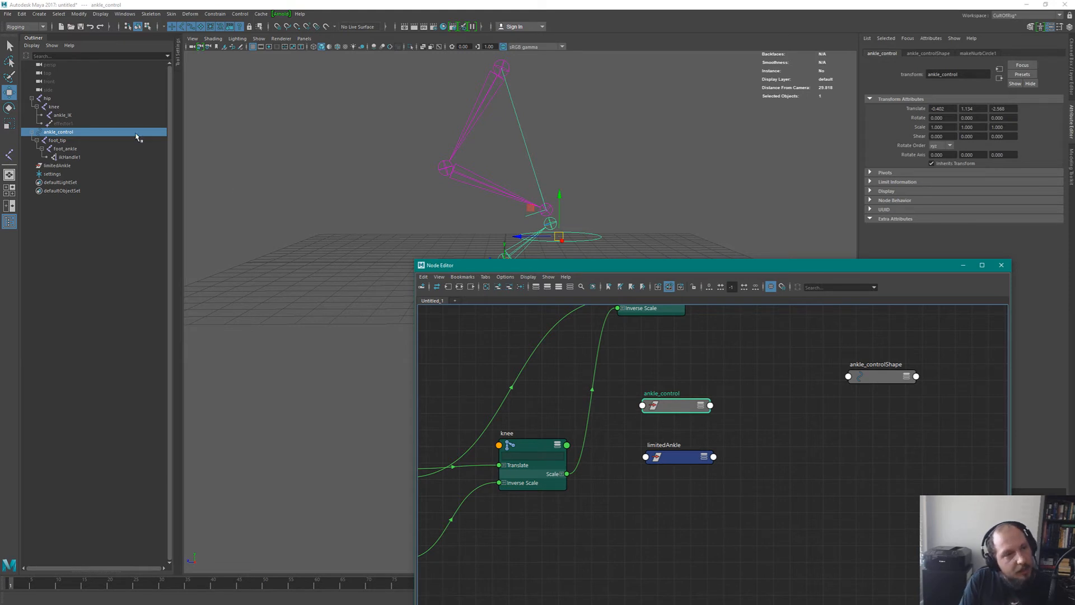
Create a plusMinusAverage node in the graph, show its attributes and place it beside limitedAnkle.
ctrl+click(47, 99)
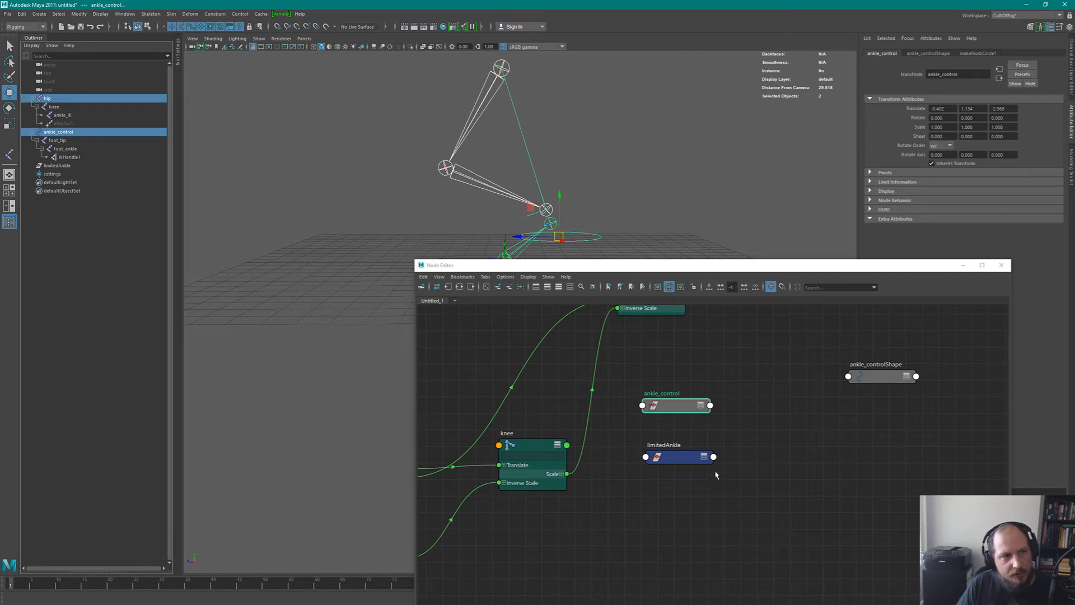
click(747, 480)
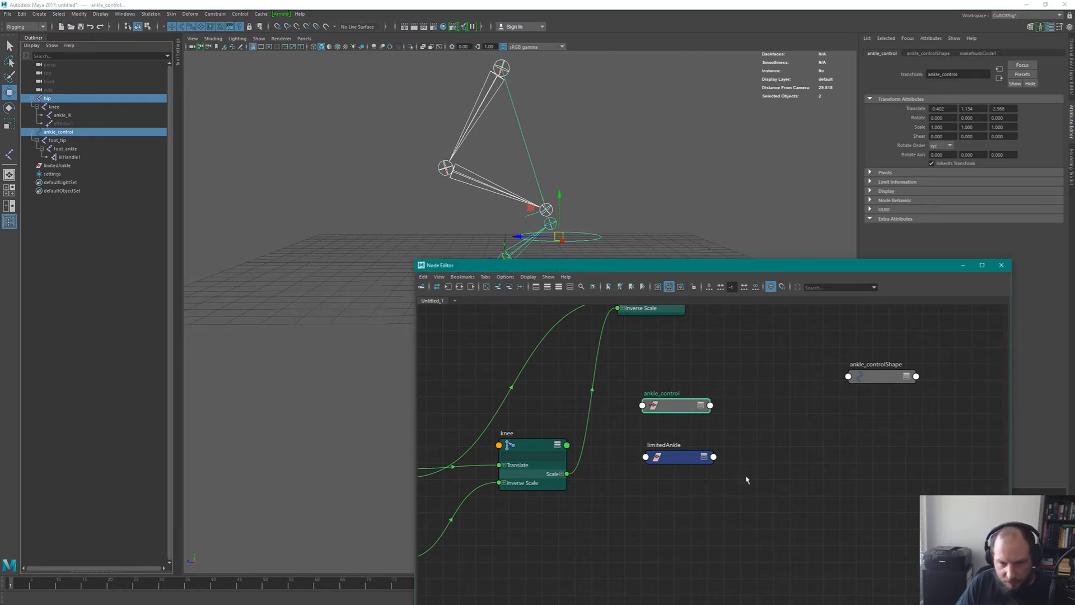
key(Tab)
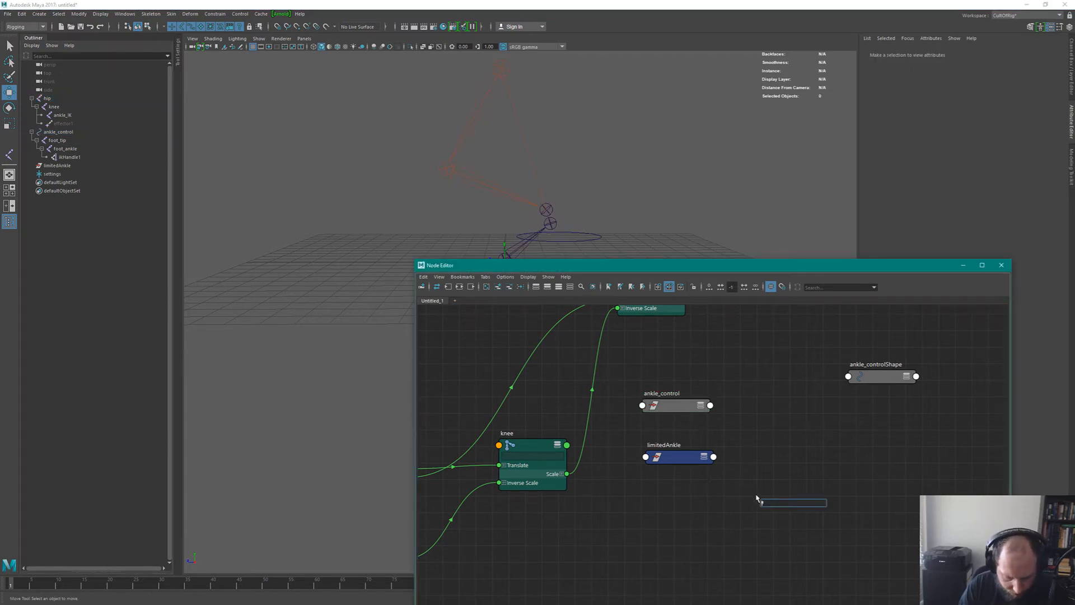
text(sub)
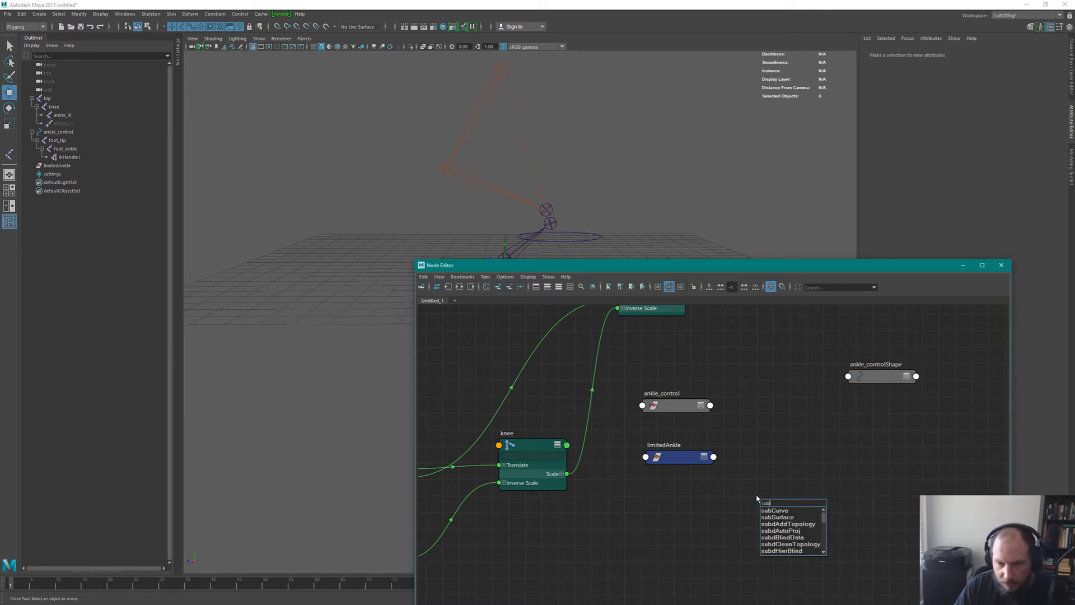
scroll(778, 524, down, 5)
scroll(787, 528, up, 5)
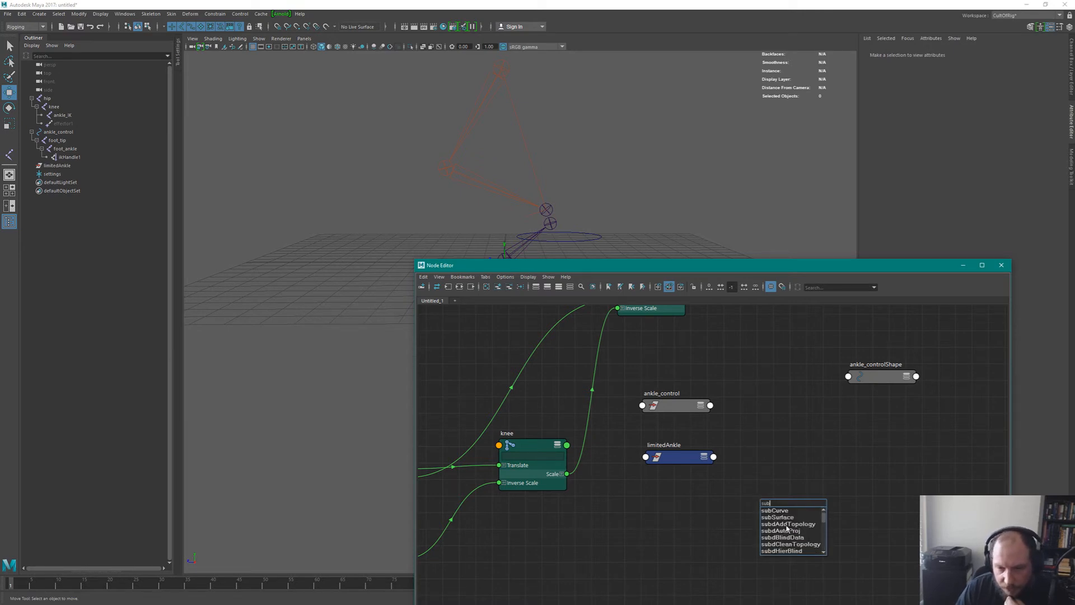
key(ctrl+a)
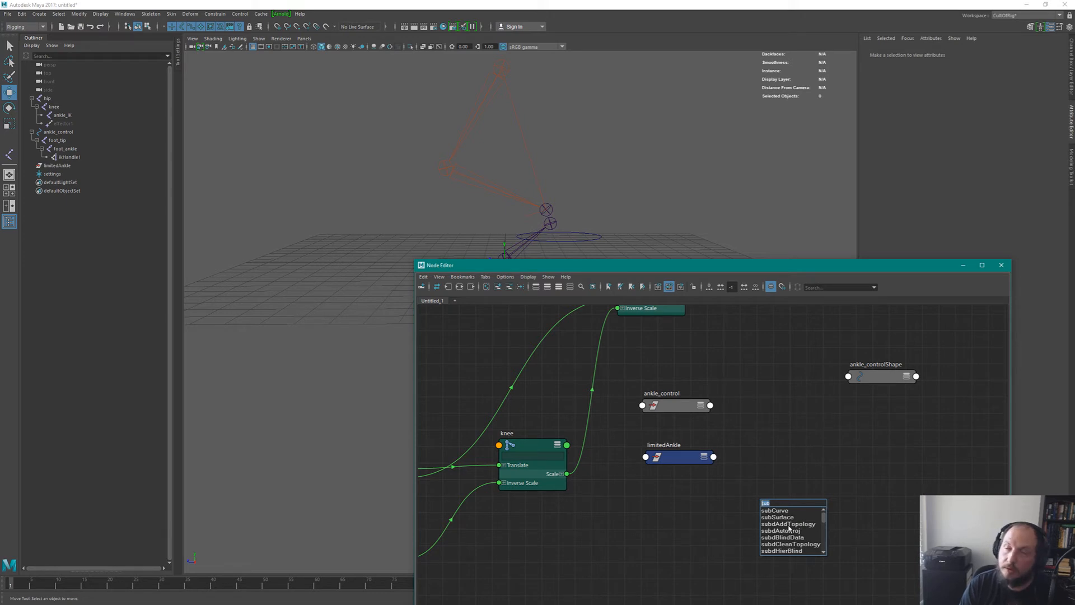
text(plusMinusAverage)
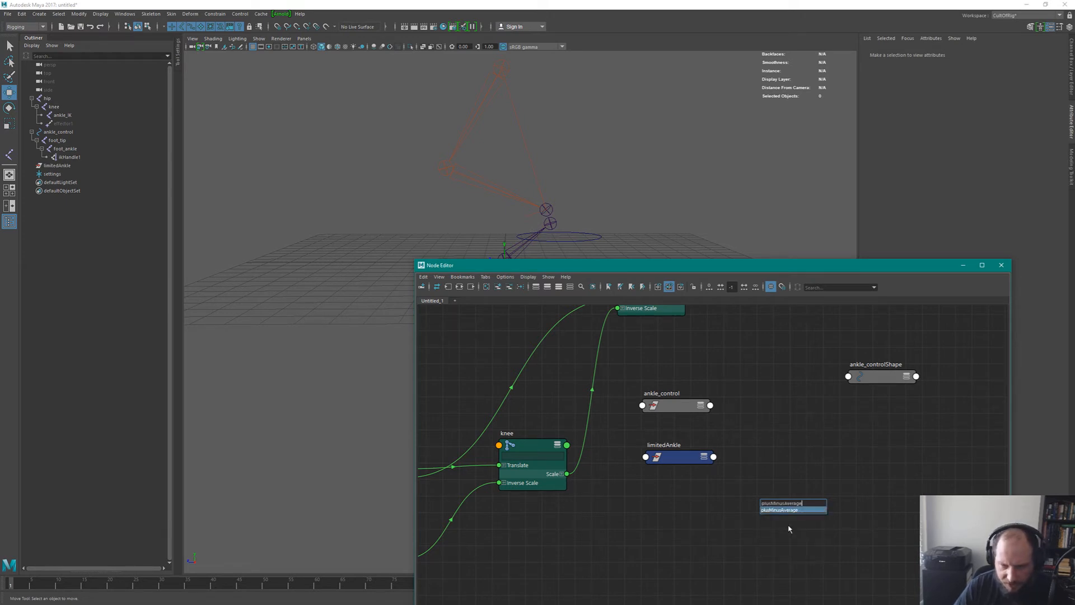
key(Return)
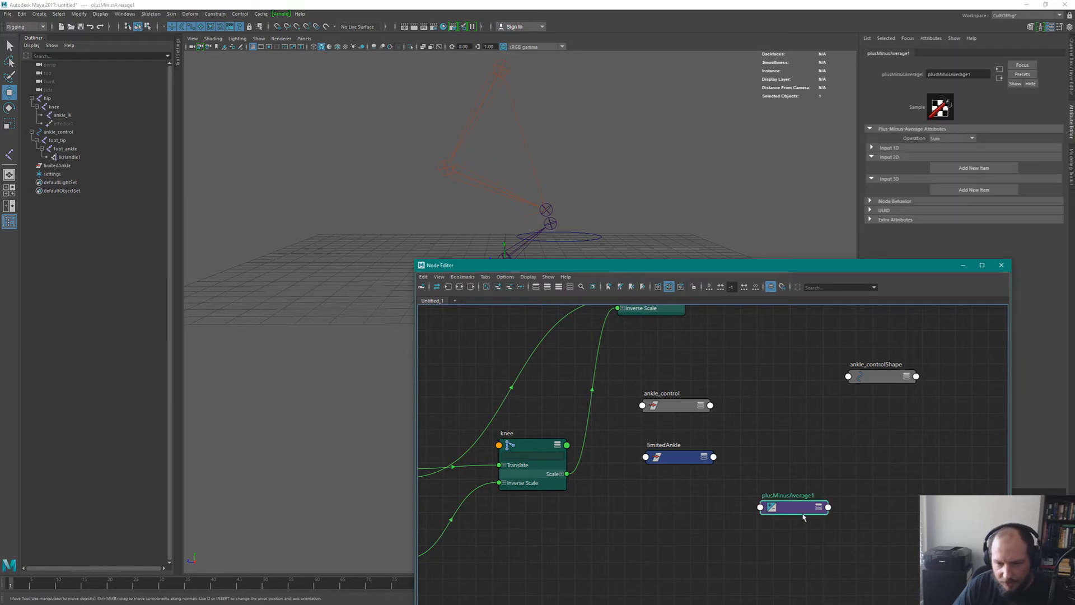
key(3)
drag(800, 532, 794, 457)
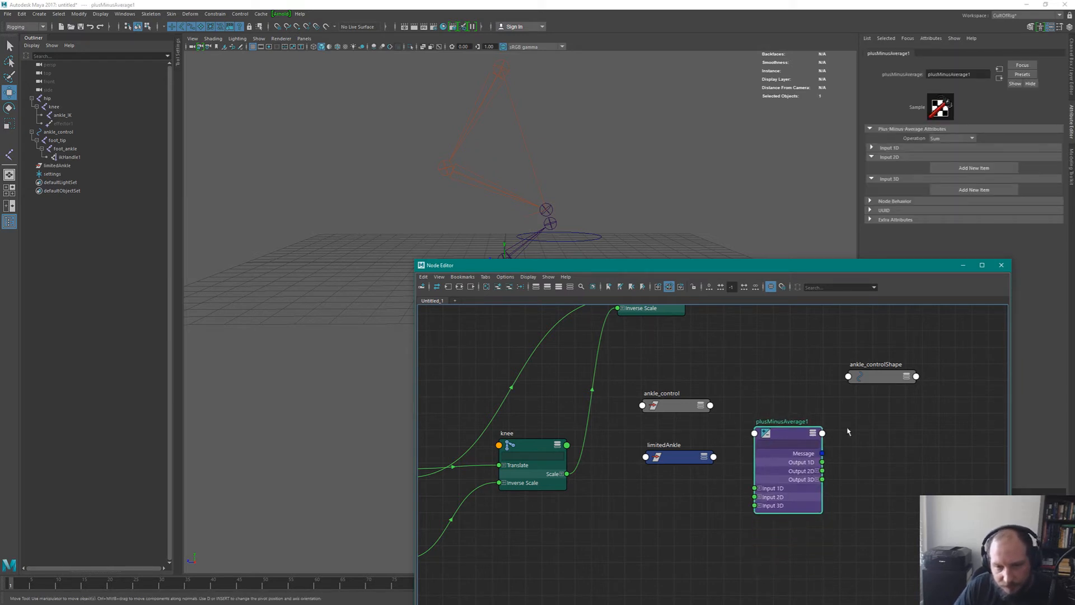
Set the plusMinusAverage node's operation to Subtract and expand its Input 3D to expose the first element.
click(947, 138)
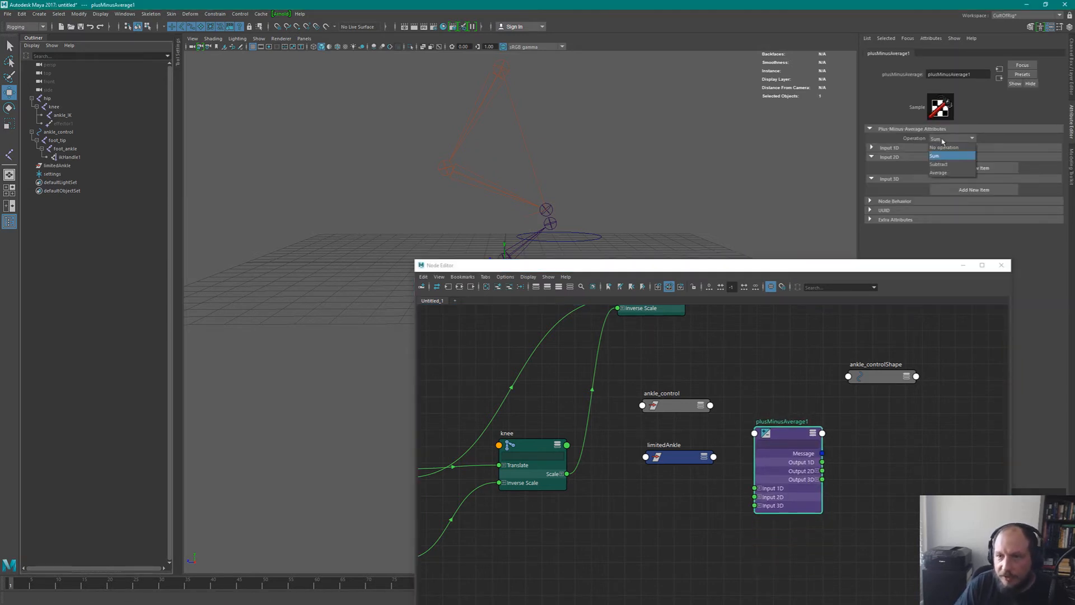
click(944, 165)
click(800, 496)
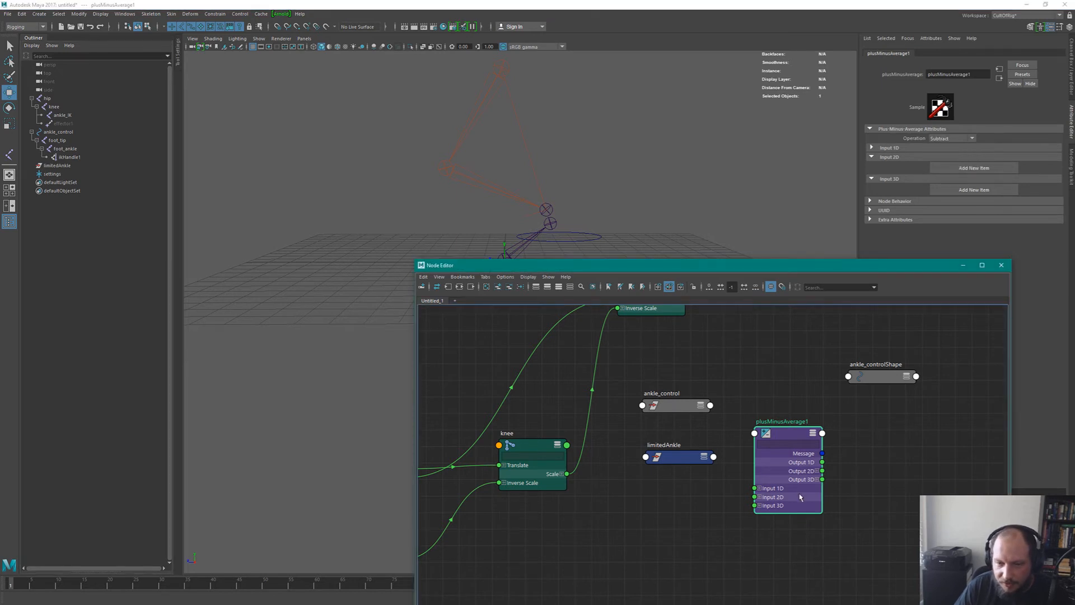
click(761, 505)
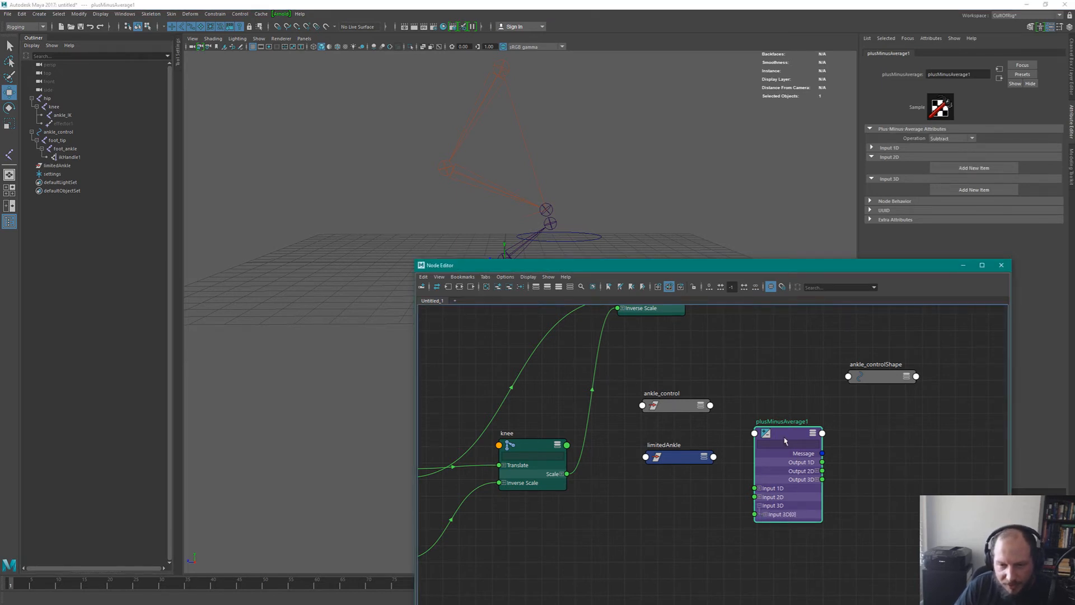
click(766, 515)
click(766, 515)
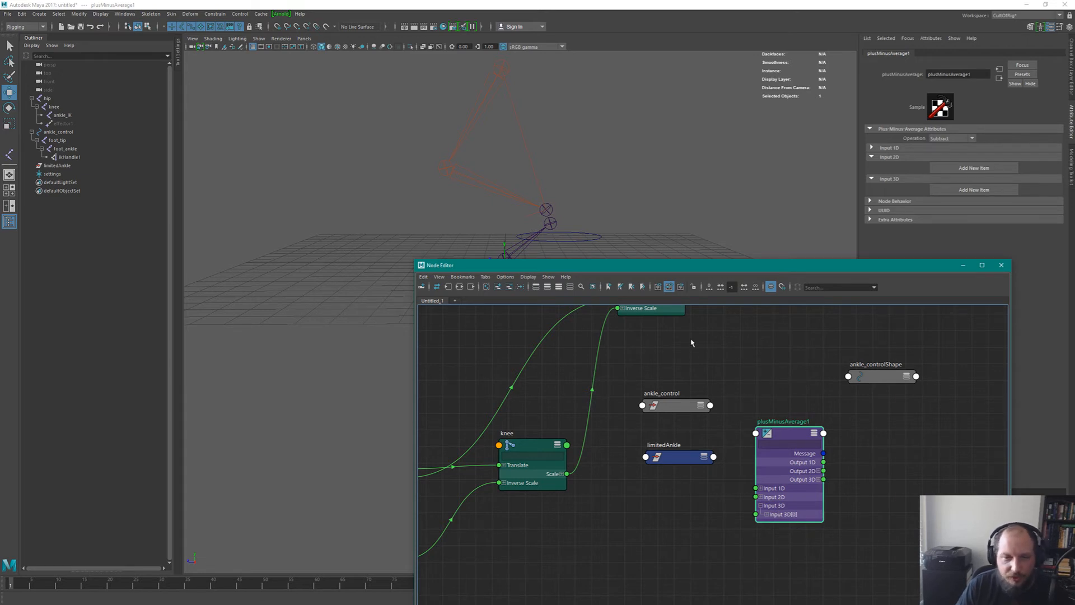
scroll(745, 392, down, 4)
click(722, 450)
scroll(728, 448, up, 3)
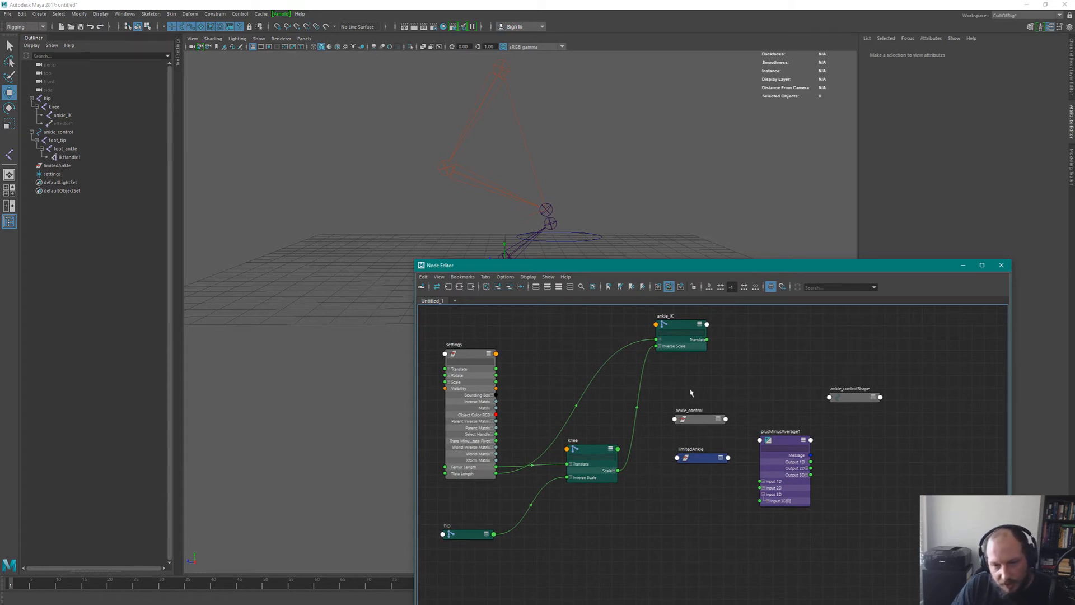
Show the ankle_control node's attributes and connect its Translate to Input 3D[0] of the plusMinusAverage node.
drag(718, 456, 693, 486)
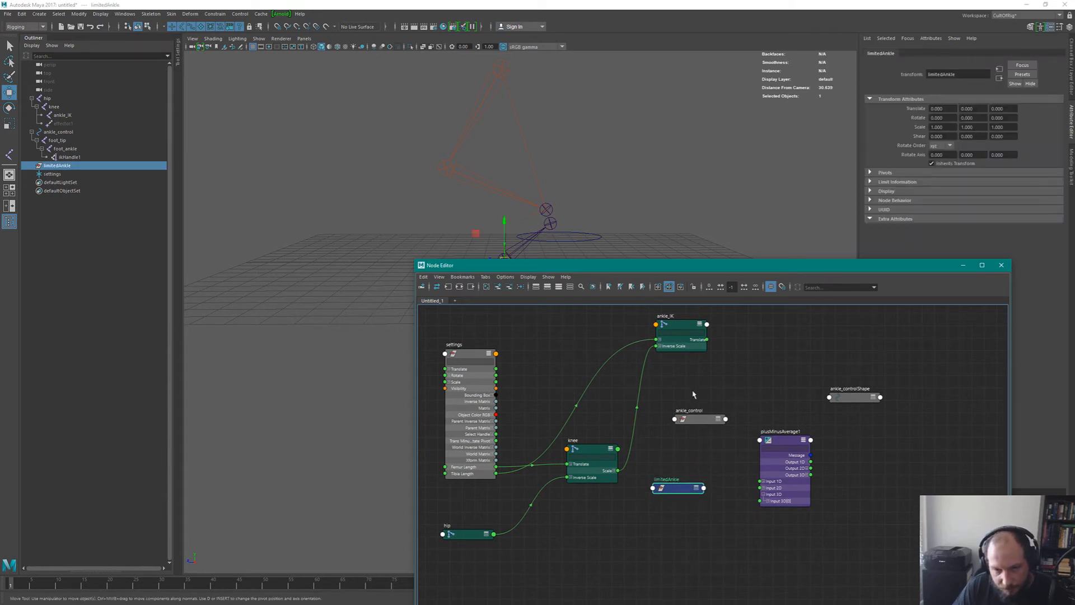
click(700, 418)
drag(700, 420, 761, 494)
key(3)
scroll(754, 463, up, 5)
scroll(807, 409, down, 5)
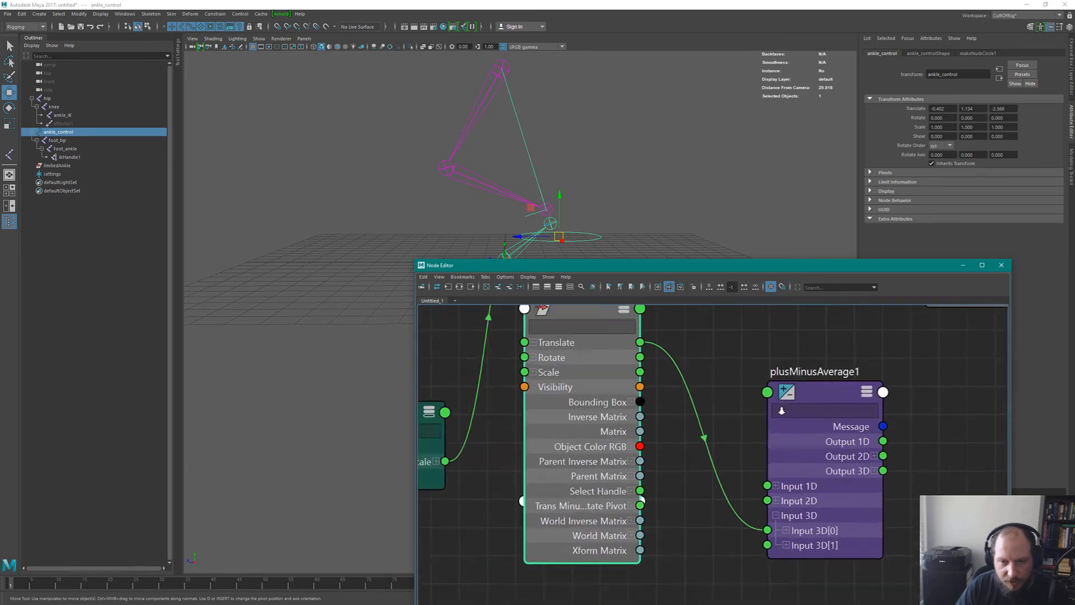
Connect the hip node's Translate to Input 3D[1] of the plusMinusAverage node and place hip lower beneath the settings node.
click(982, 265)
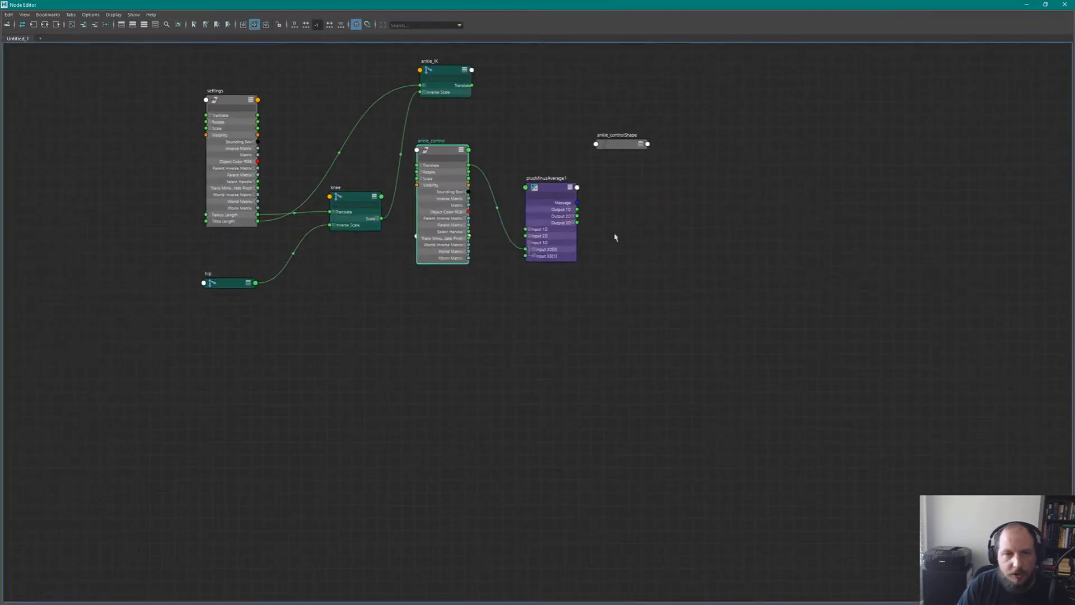
scroll(617, 236, up, 5)
alt+middle_drag(502, 246, 642, 236)
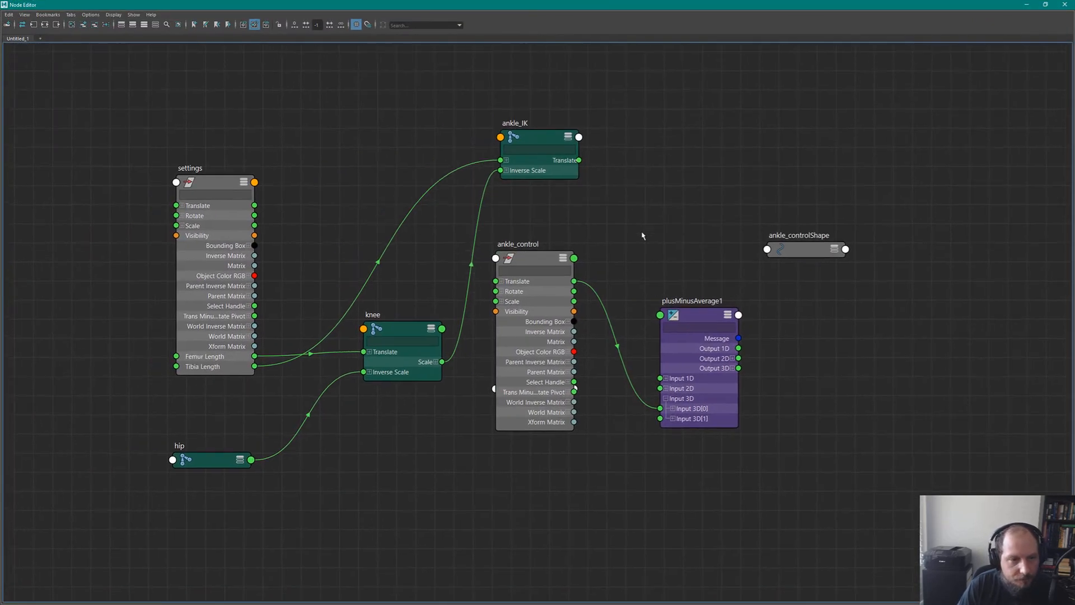
click(182, 442)
key(3)
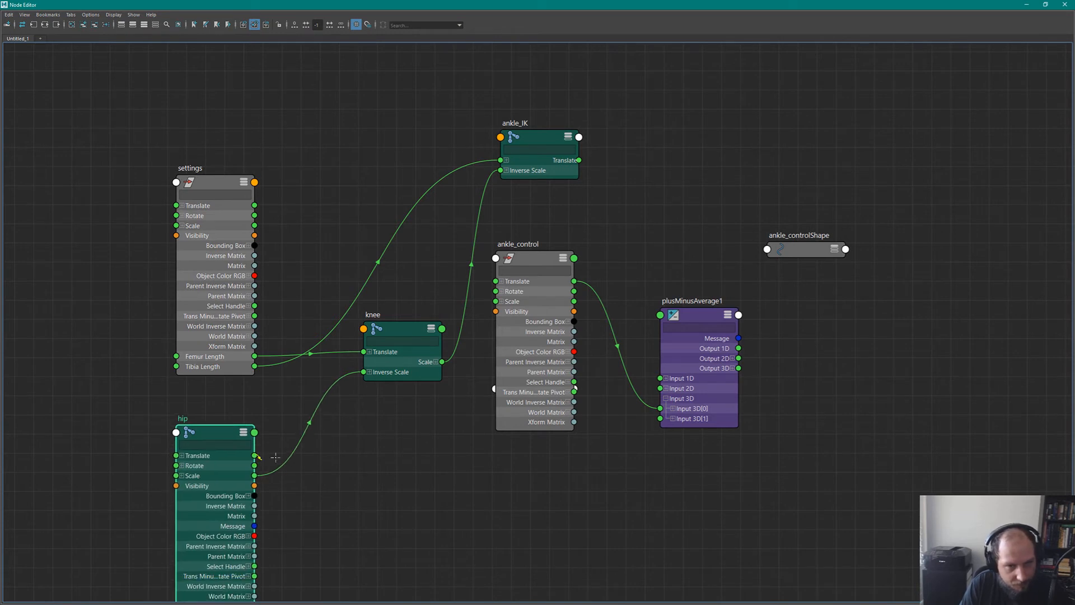
drag(275, 457, 659, 419)
drag(213, 441, 661, 419)
drag(495, 442, 224, 470)
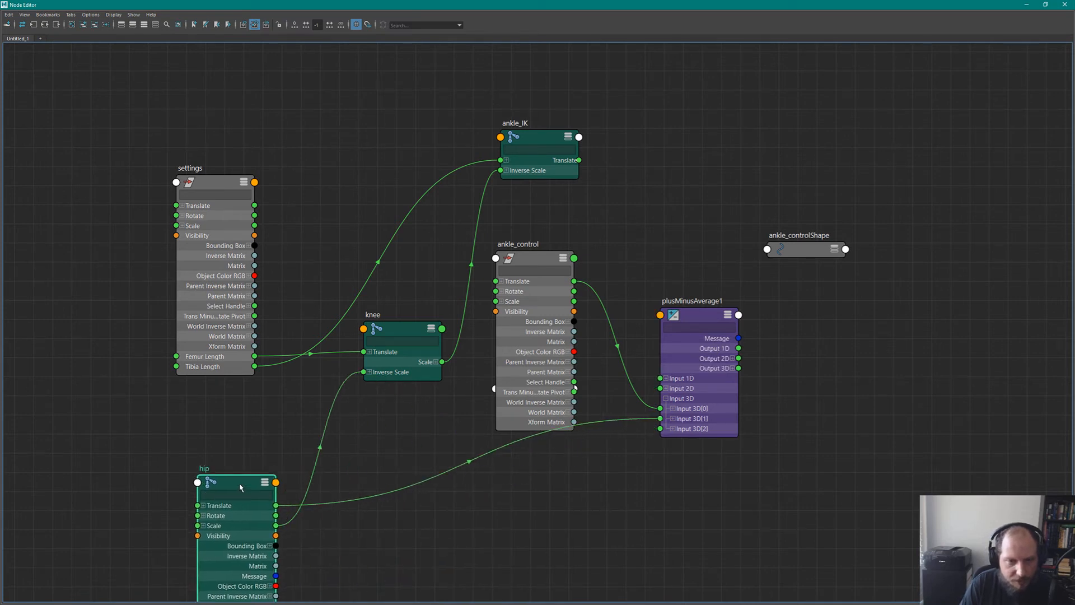
Remove the ankle_controlShape node from the node graph.
click(1045, 5)
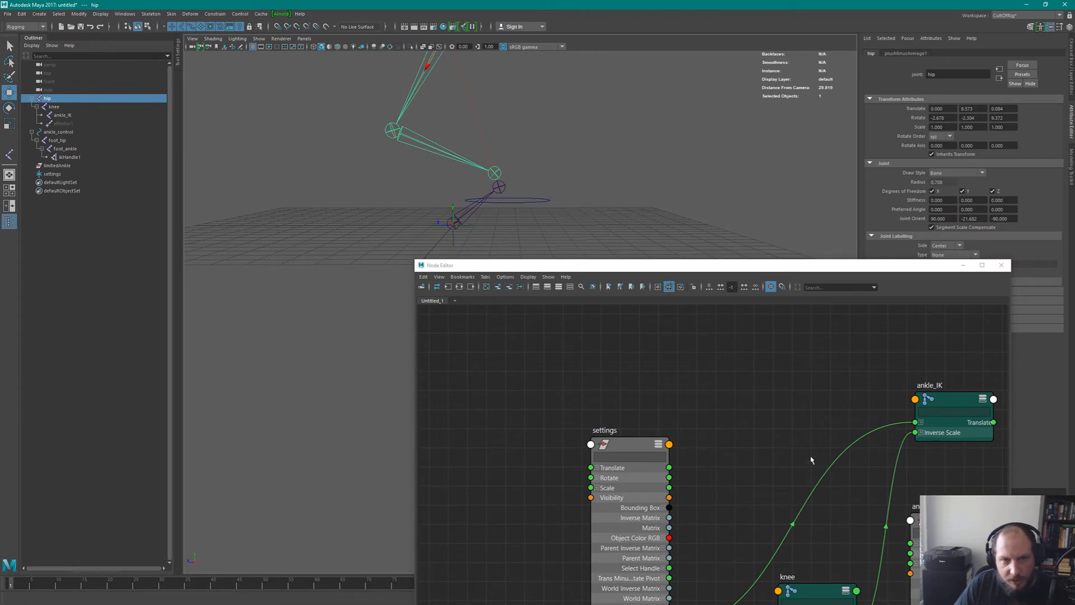
alt+middle_drag(843, 465, 490, 354)
alt+middle_drag(807, 439, 714, 439)
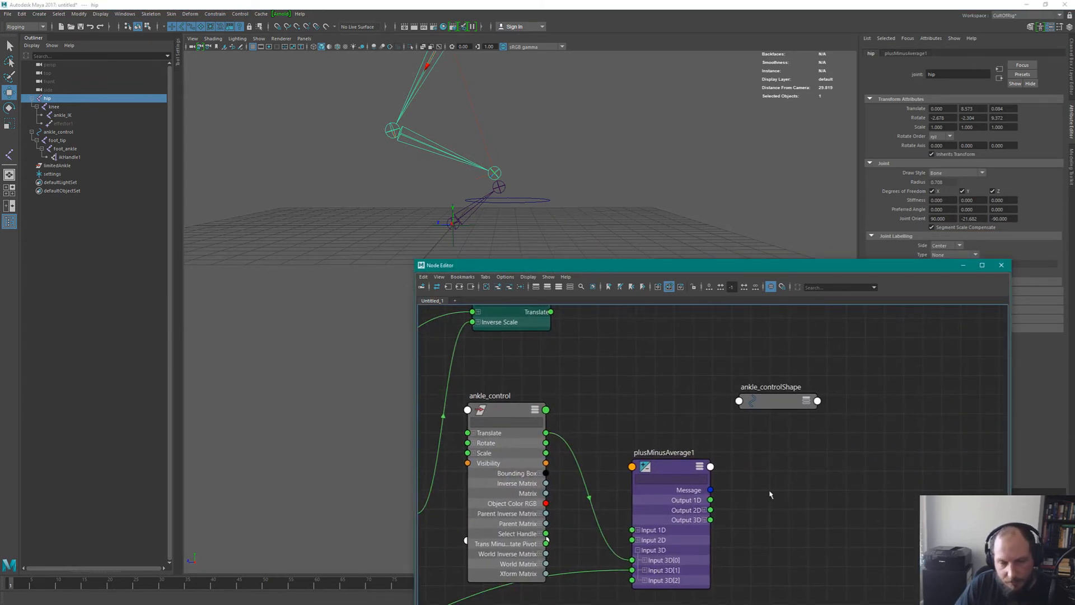
click(768, 402)
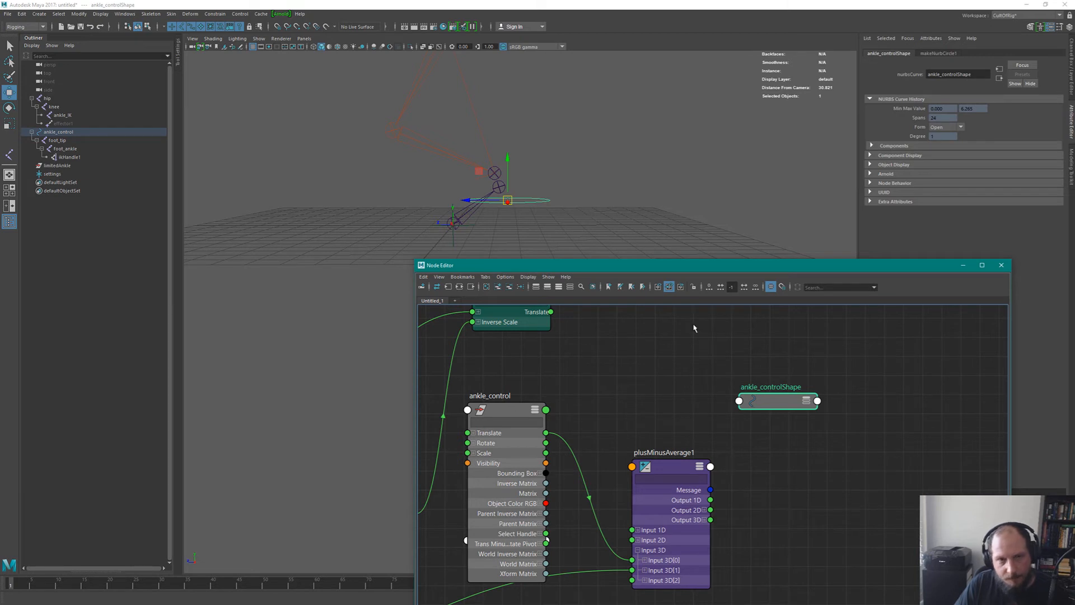
alt+middle_drag(593, 143, 631, 189)
alt+right_drag(631, 190, 497, 125)
alt+middle_drag(560, 162, 523, 128)
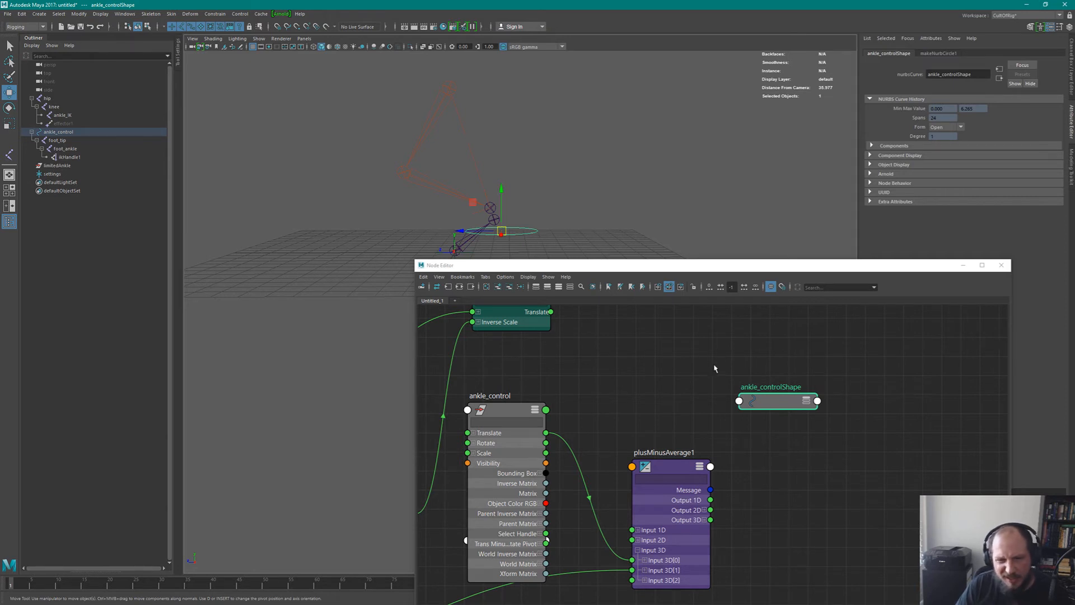
alt+middle_drag(741, 402, 690, 375)
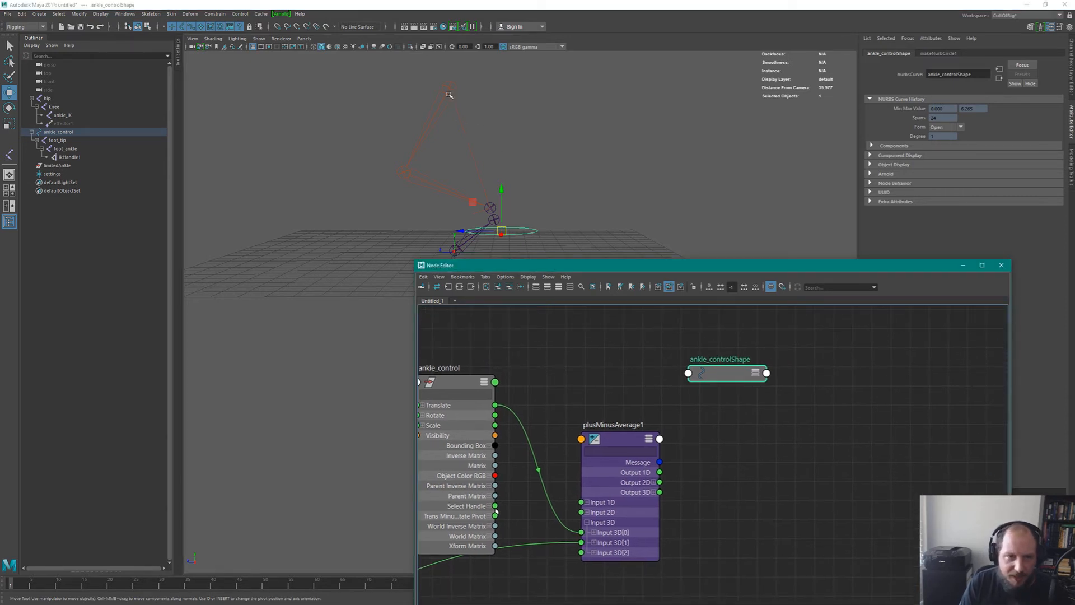
scroll(758, 380, down, 3)
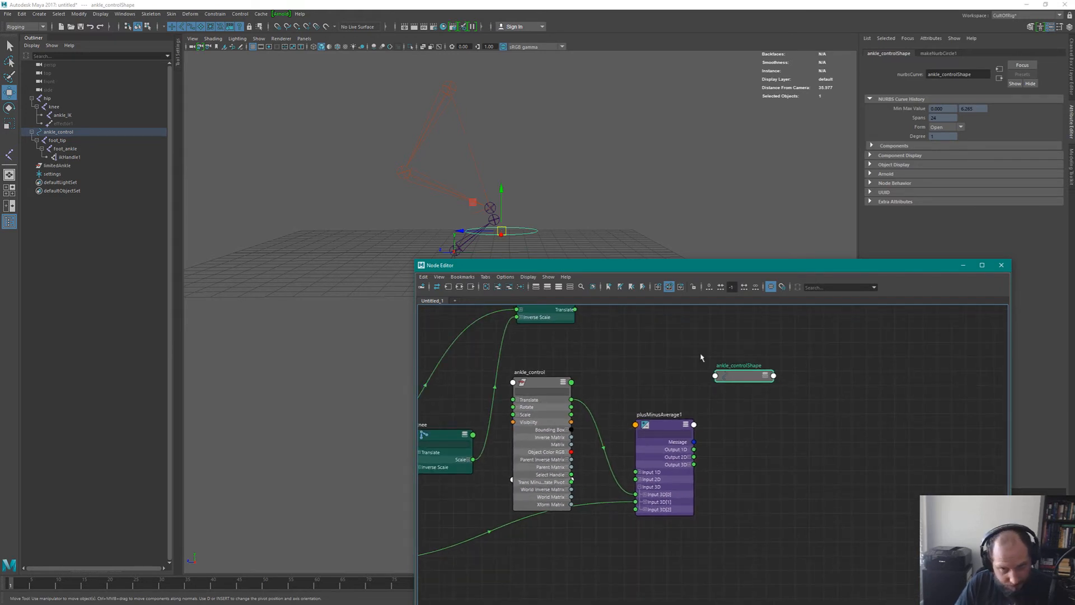
drag(754, 380, 810, 402)
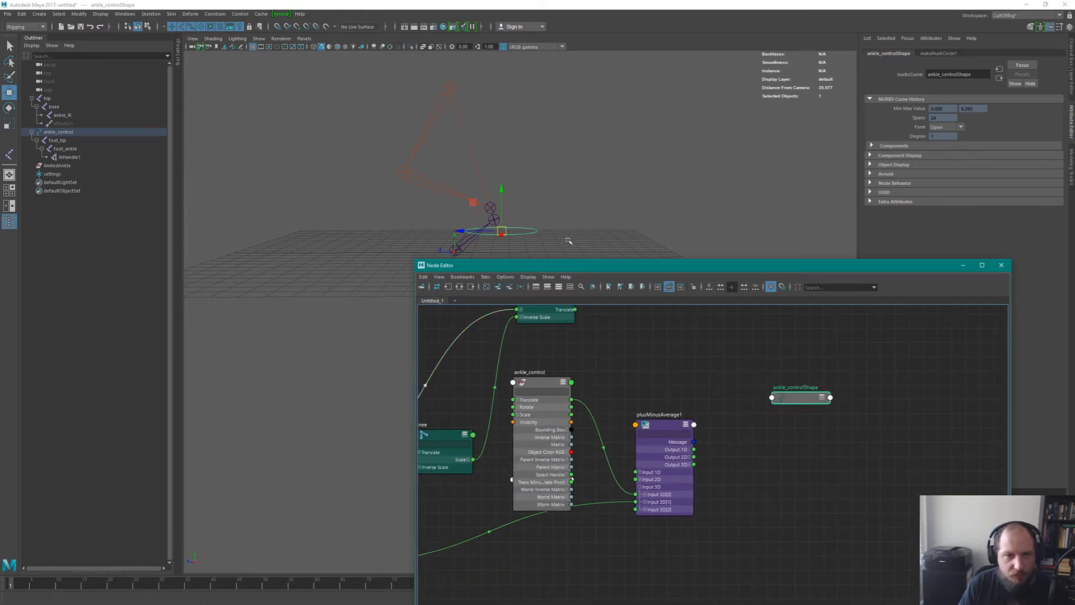
middle_drag(678, 402, 744, 382)
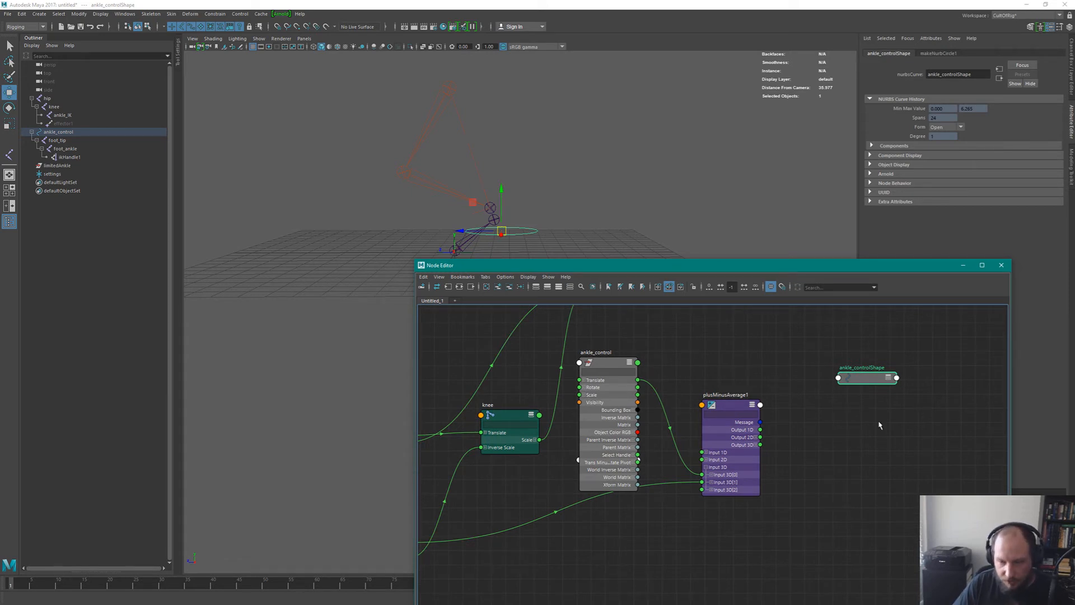
key(Delete)
Select limitedAnkle in the Outliner and look for its node across the whole graph.
click(76, 133)
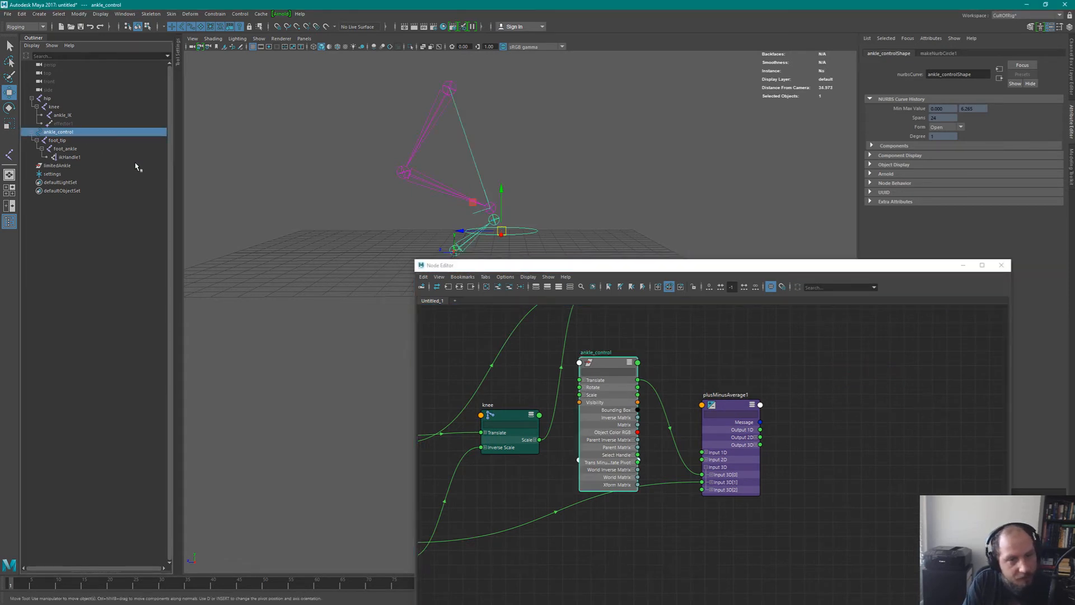
key(a)
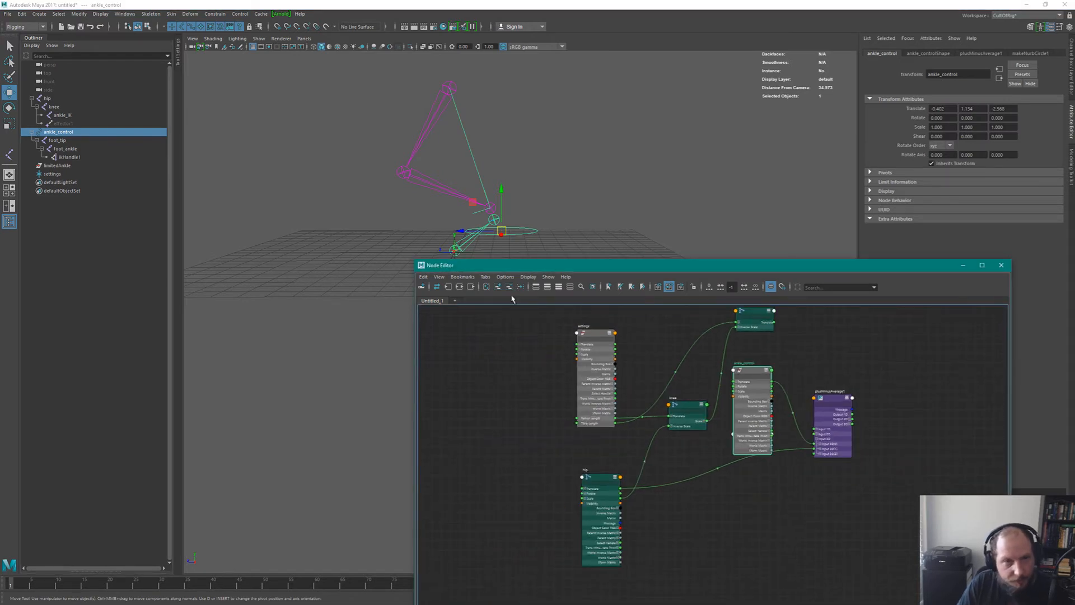
click(73, 166)
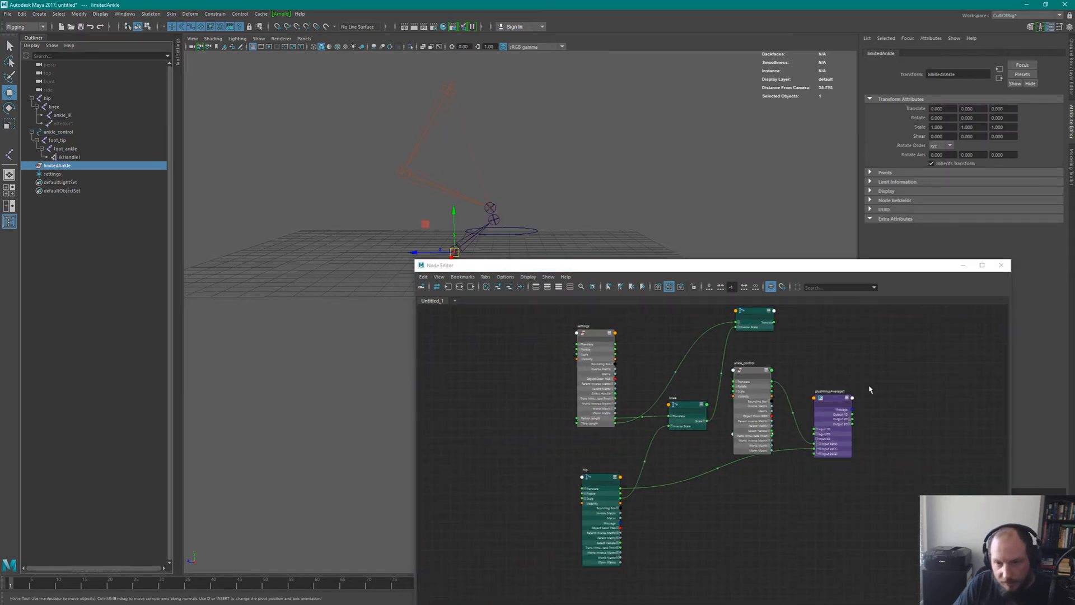
alt+middle_drag(901, 365, 842, 380)
scroll(806, 452, down, 5)
scroll(792, 380, up, 6)
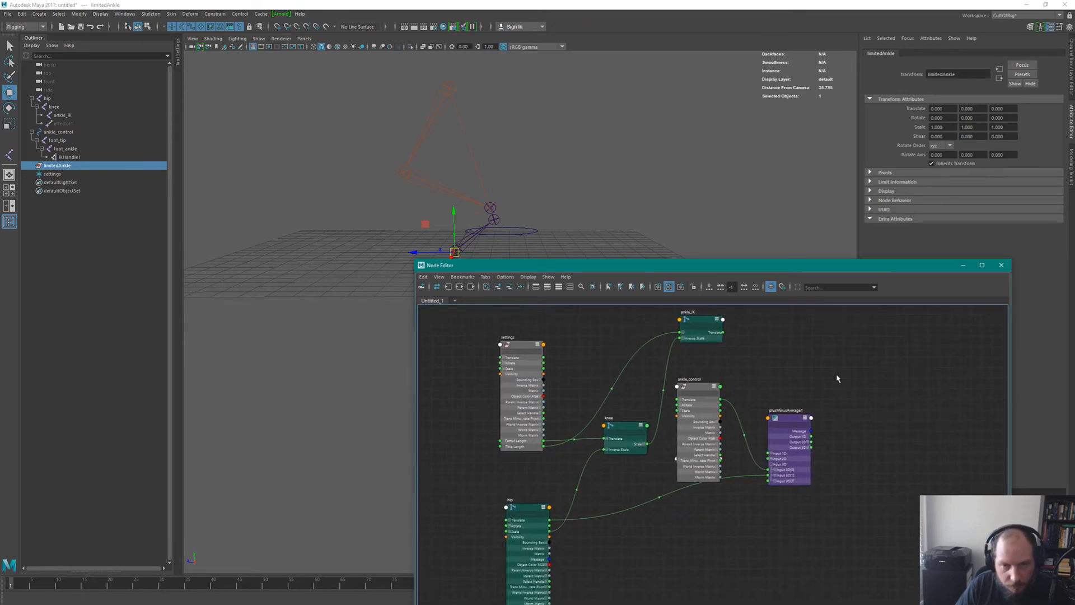
Try to add limitedAnkle from the Outliner to the free area beside the plusMinusAverage node.
middle_drag(65, 165, 858, 429)
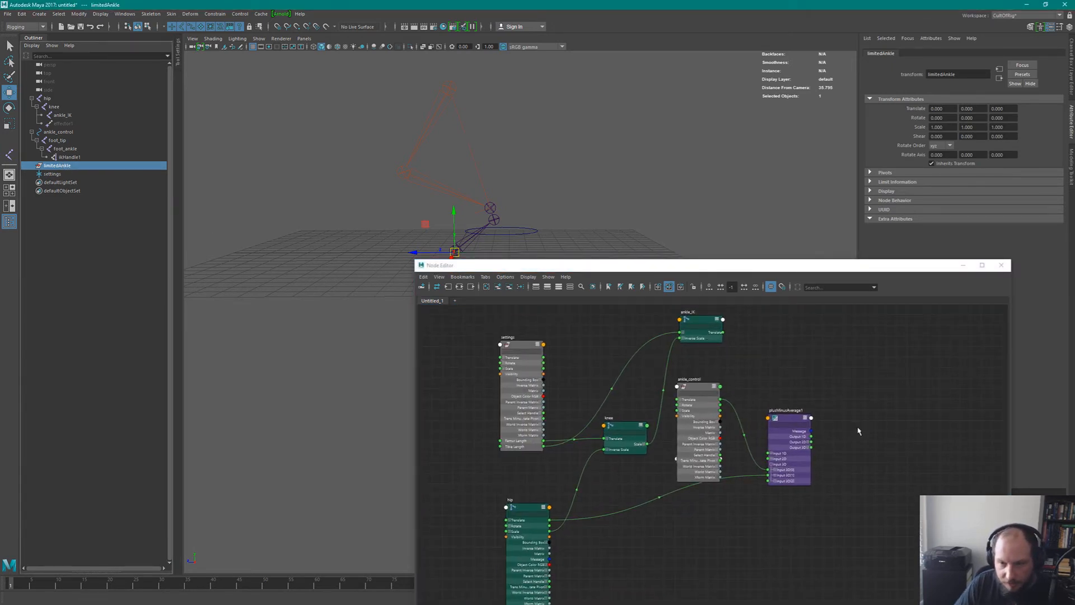
mouse_move(889, 420)
alt+right_down()
mouse_move(838, 399)
mouse_move(878, 429)
alt+right_up()
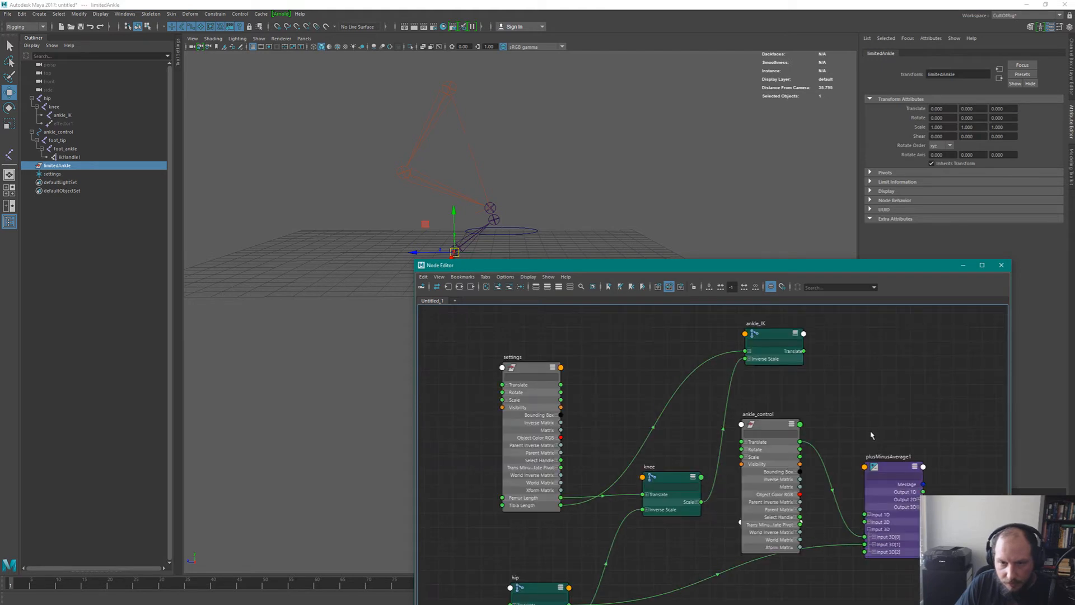
click(798, 474)
alt+middle_drag(891, 441, 858, 324)
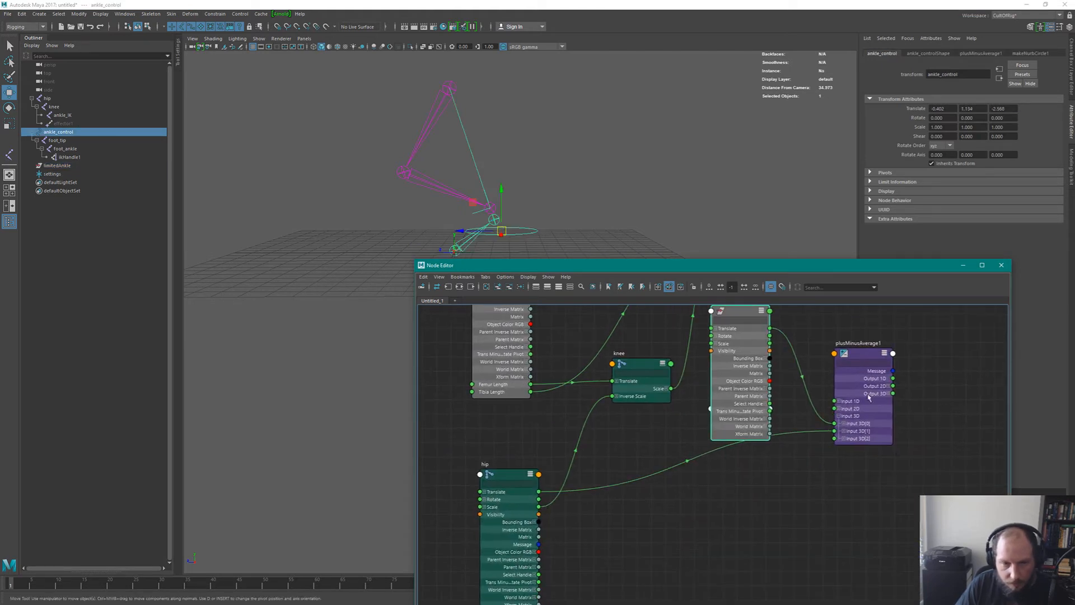
alt+middle_drag(846, 599, 806, 604)
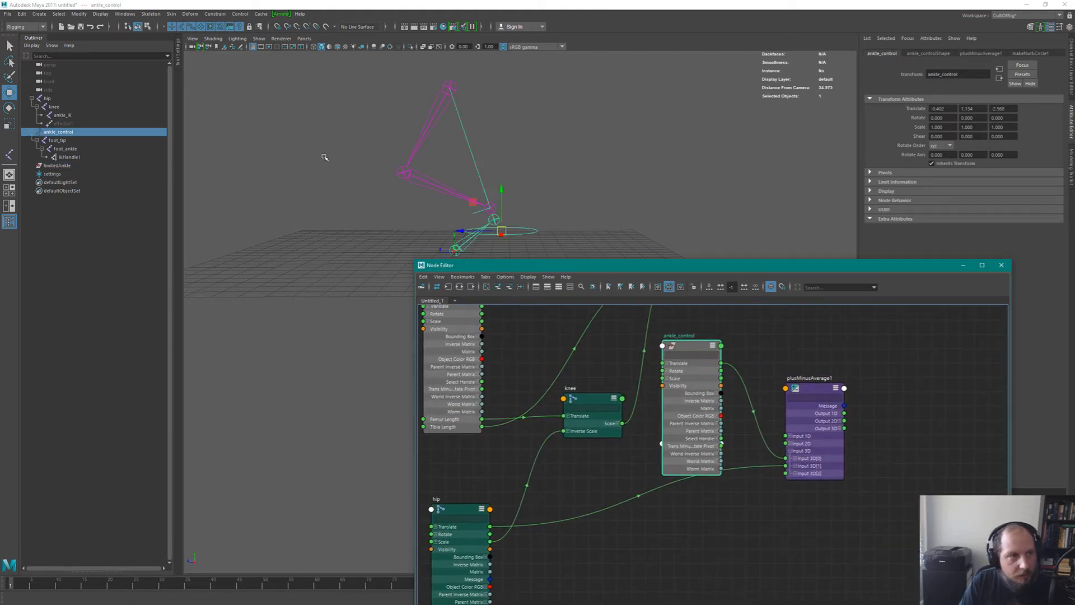
click(62, 166)
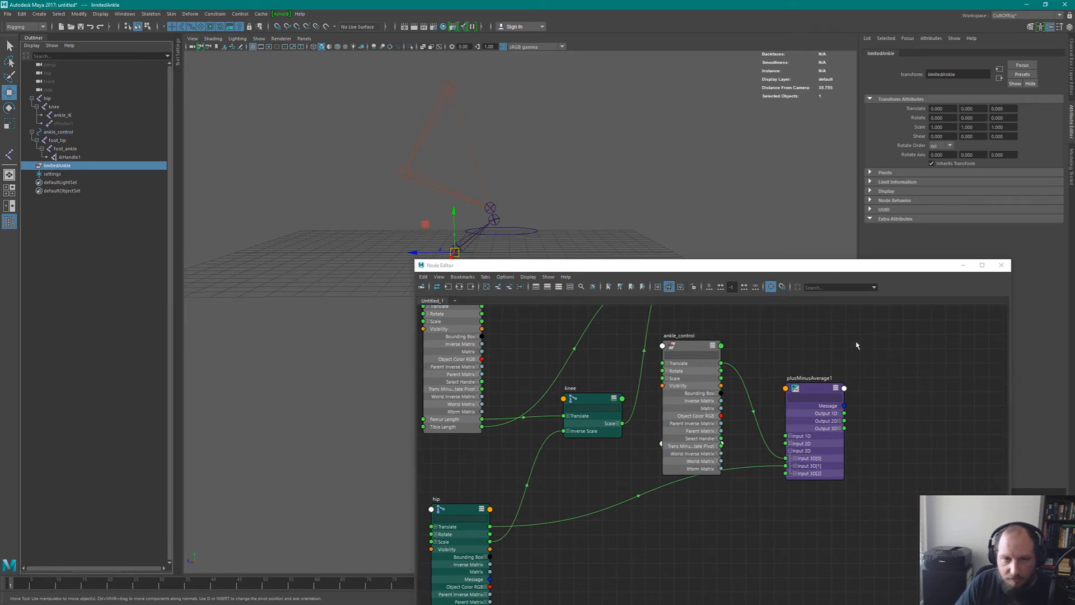
scroll(737, 341, down, 5)
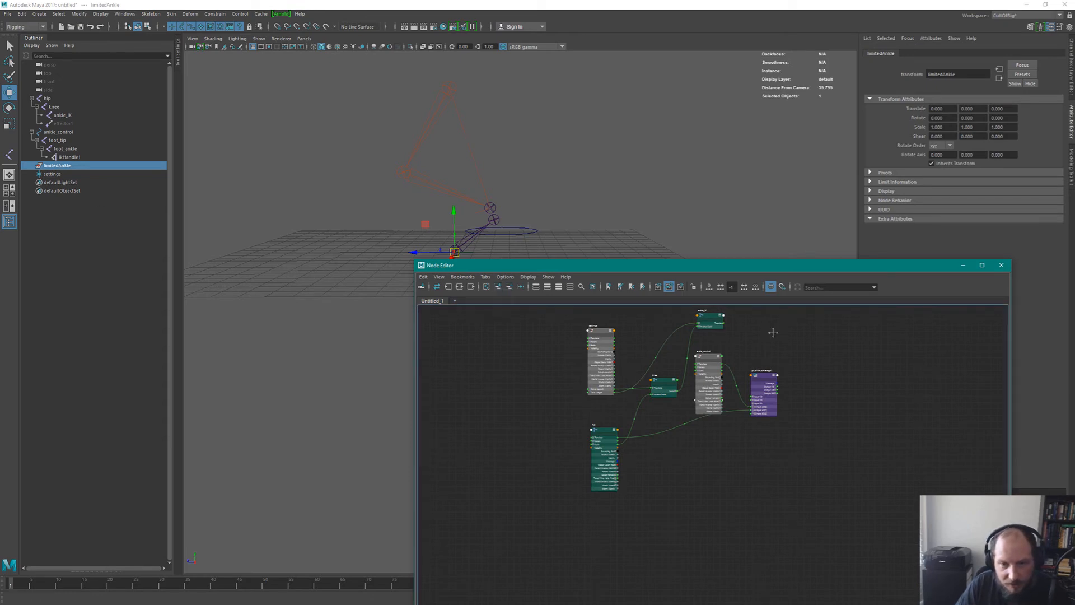
scroll(762, 364, up, 4)
Move limitedAnkle in the viewport to about 0.151, -0.202, -6.023 and add ikHandle1 to the selection.
drag(598, 269, 587, 322)
drag(454, 252, 565, 255)
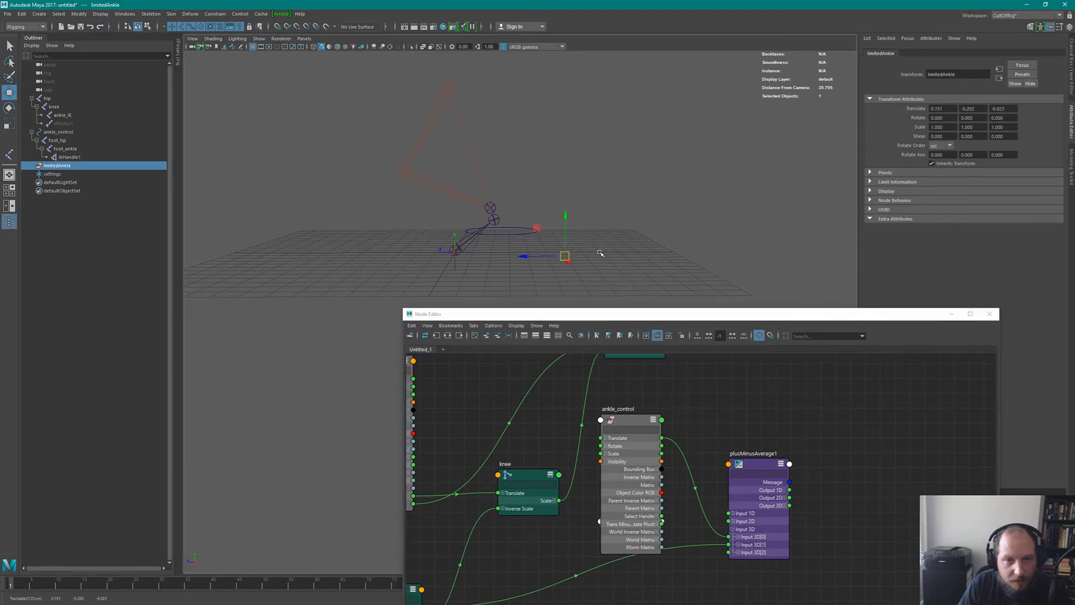
ctrl+click(73, 158)
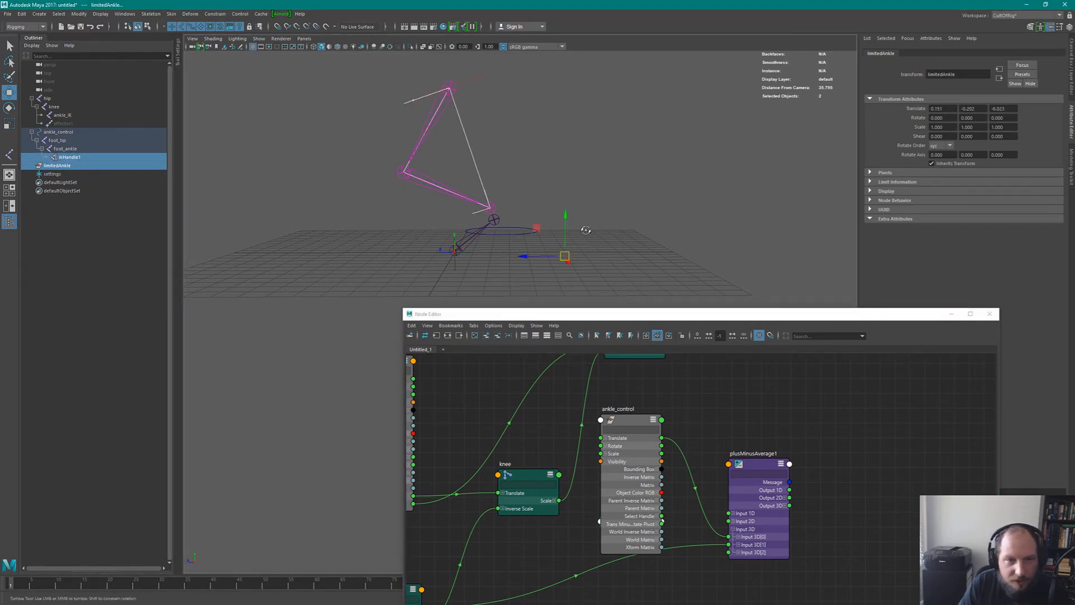
alt+drag(586, 230, 623, 247)
Uncover the limitedAnkle node beneath ankle_control, place it beyond plusMinusAverage and return ankle_control to its spot below ankle_IK.
alt+right_drag(770, 417, 694, 367)
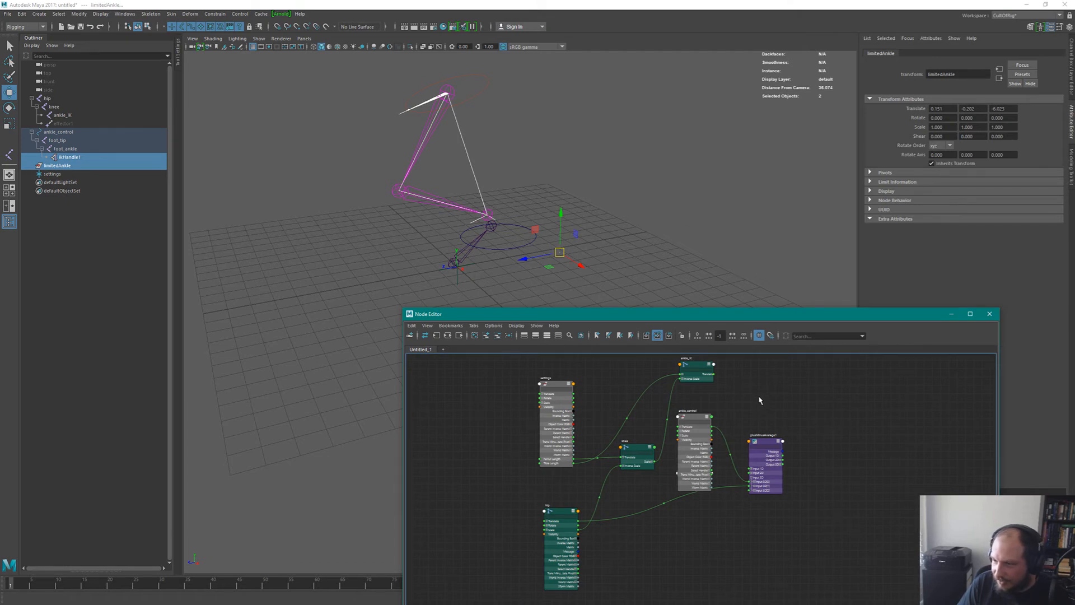
drag(702, 417, 702, 520)
key(Tab)
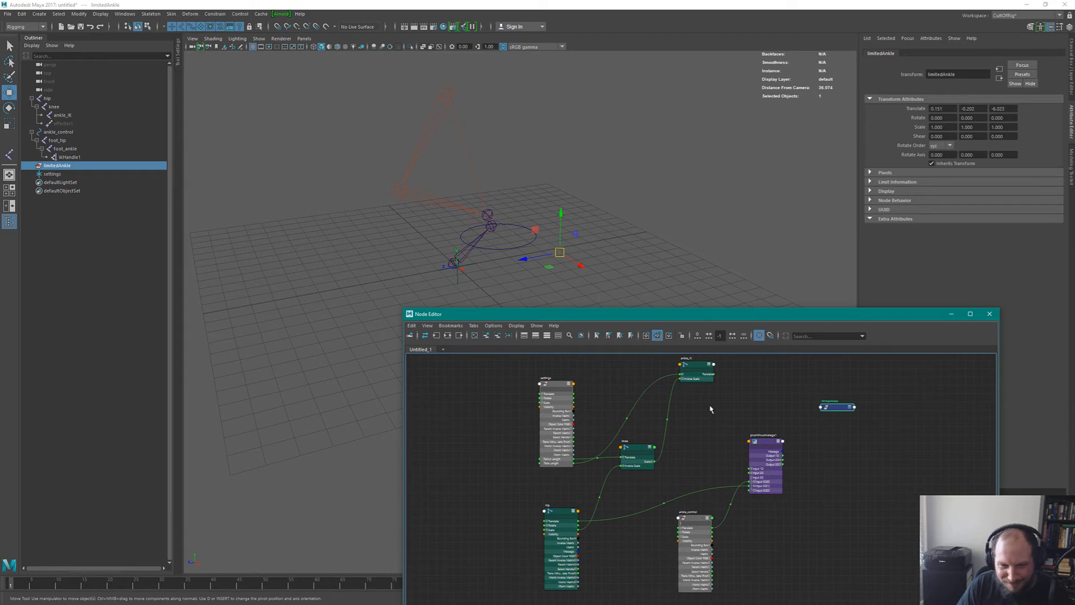
drag(696, 518, 706, 404)
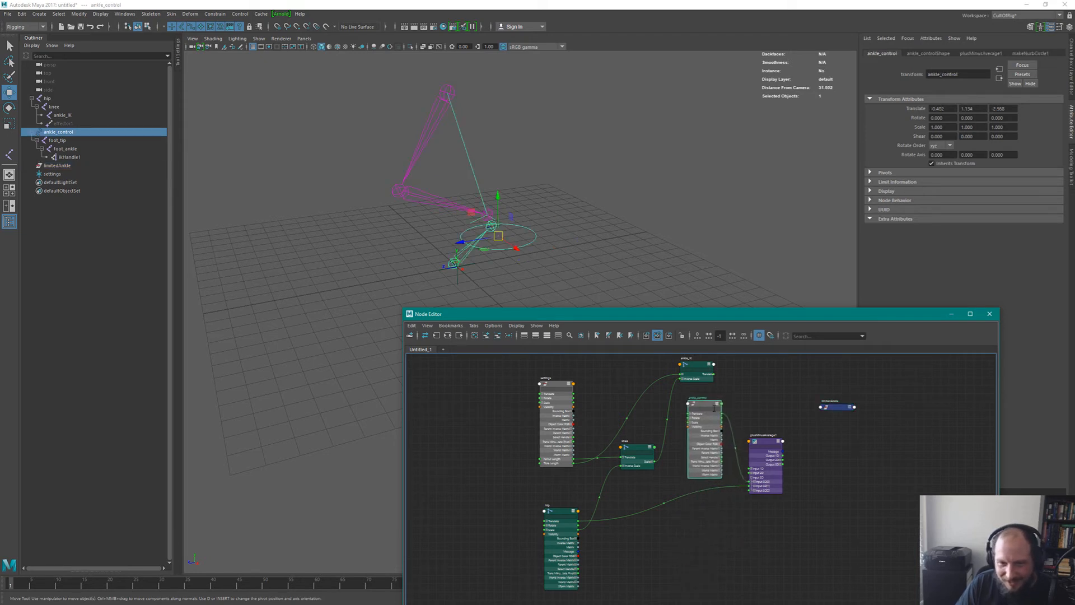
Show the limitedAnkle node's attributes and connect the plusMinusAverage node's Output 3D to its Translate.
scroll(850, 408, up, 4)
alt+middle_drag(836, 420, 811, 403)
drag(816, 390, 803, 475)
alt+middle_drag(788, 416, 730, 360)
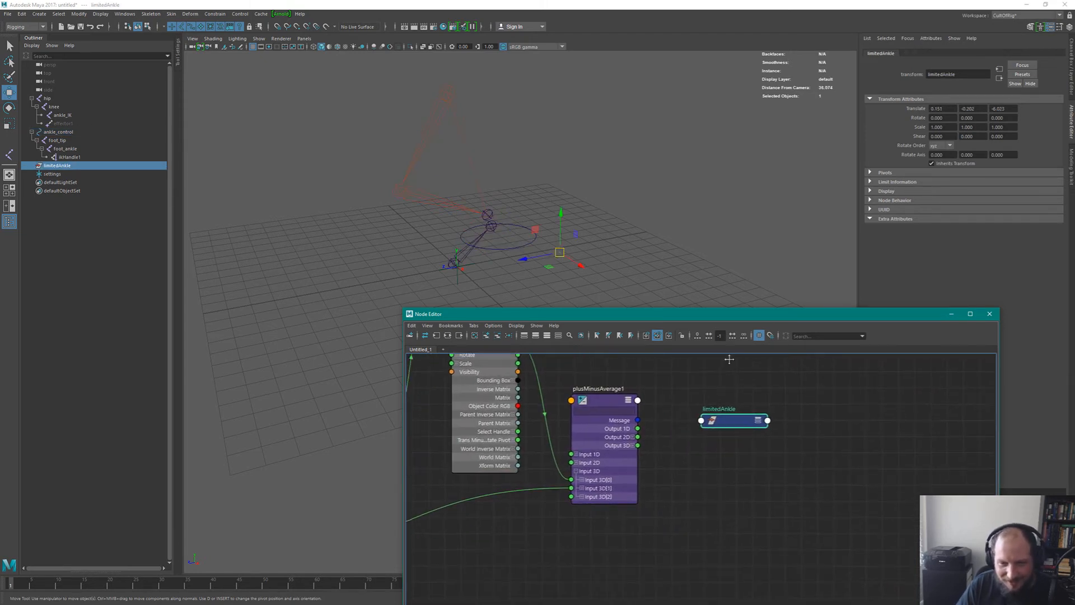
scroll(745, 387, up, 4)
key(3)
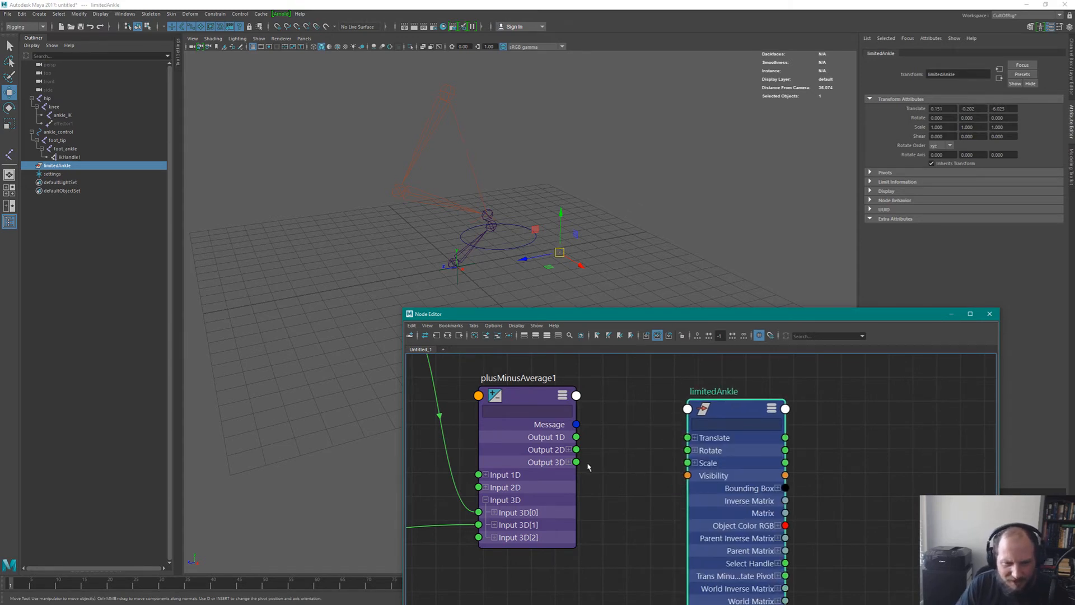
drag(576, 462, 688, 437)
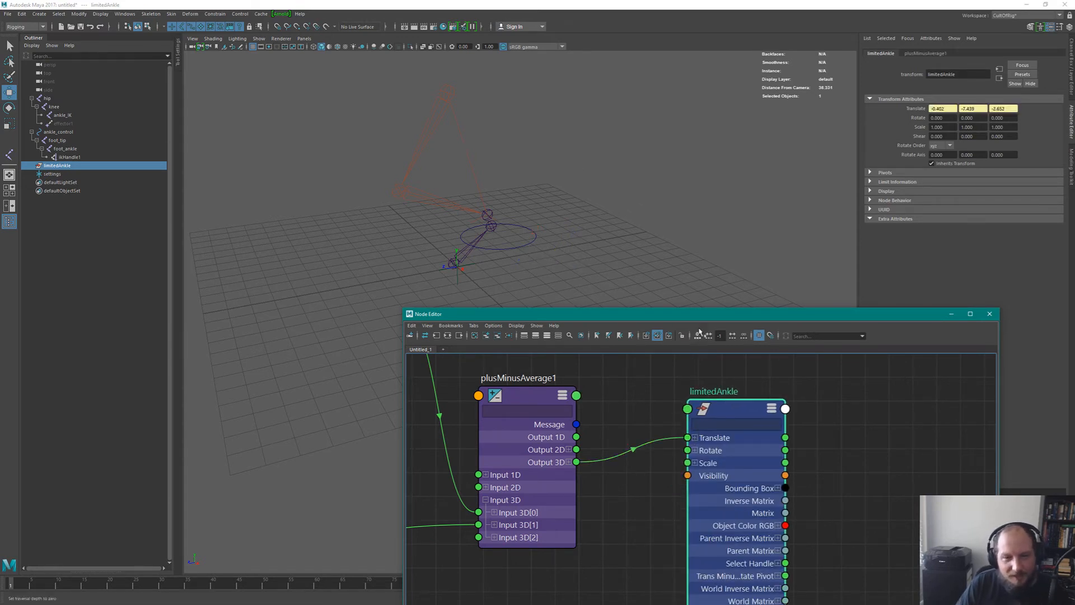
Move ankle_control to about -0.603, 1.160, -1.287 and clear the selection.
alt+drag(643, 252, 586, 194)
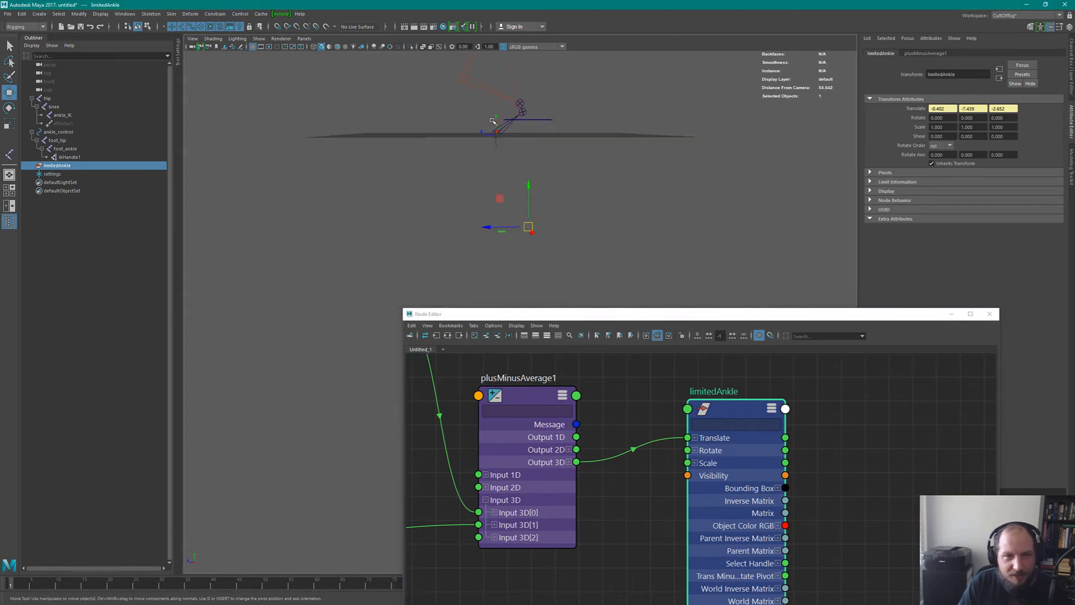
click(545, 118)
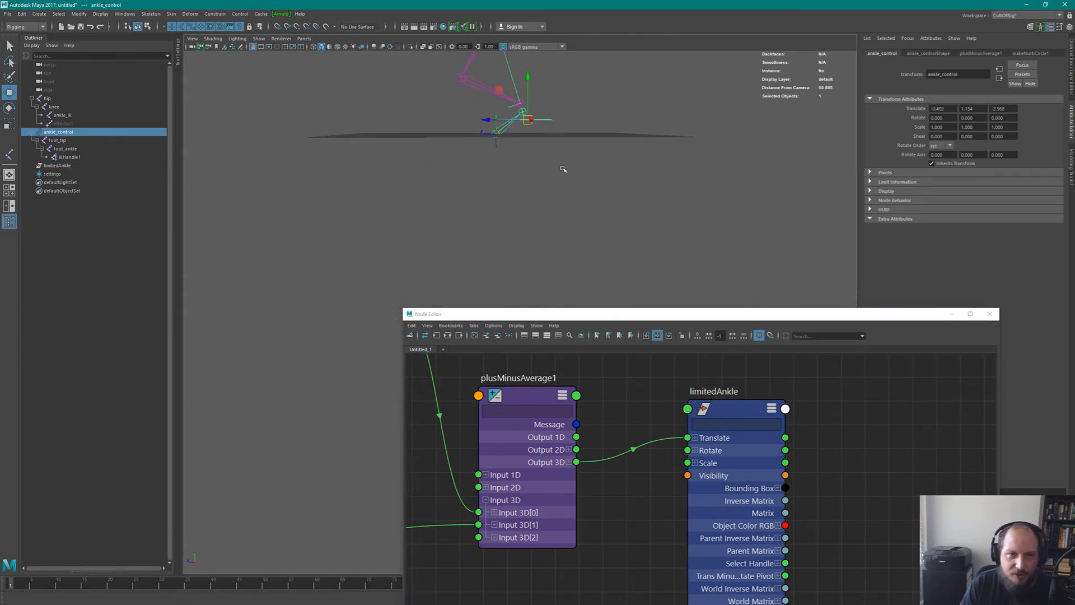
alt+drag(564, 166, 506, 129)
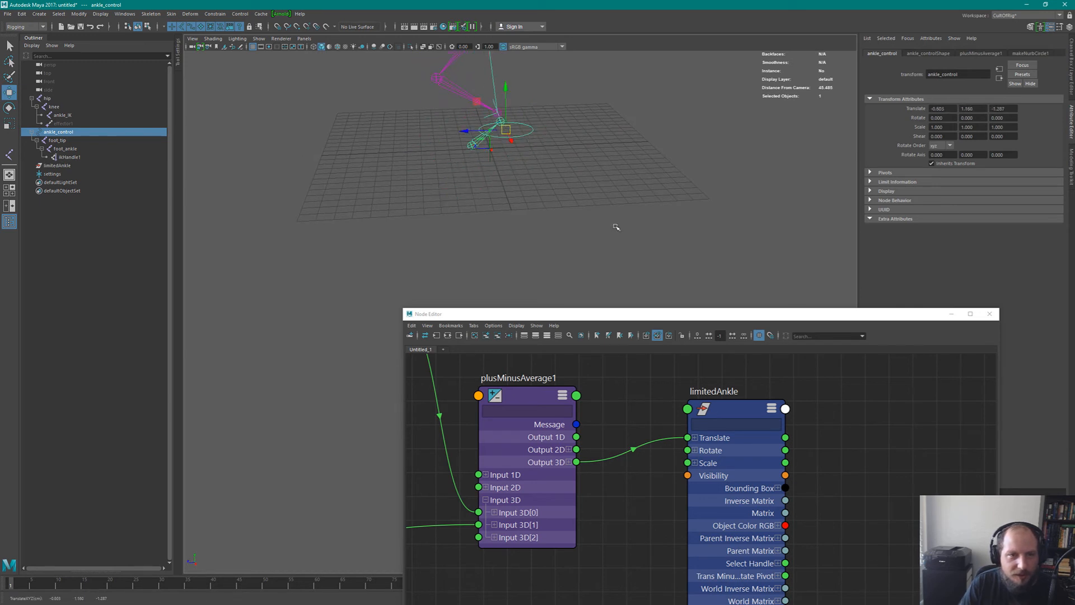
click(68, 157)
click(295, 156)
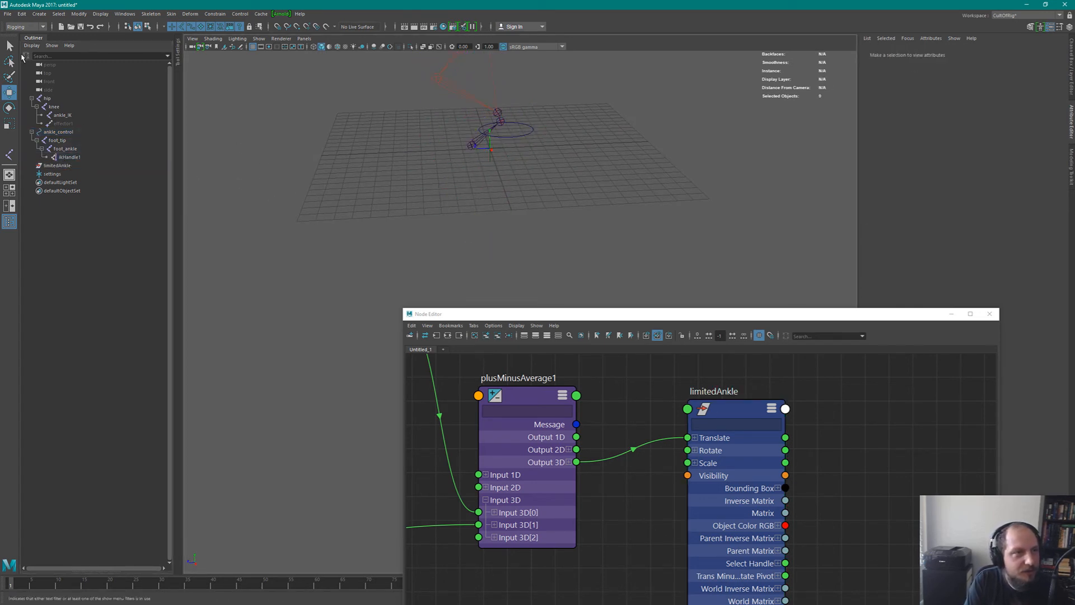
Create a polygon cube and parent it under limitedAnkle, expanding limitedAnkle's hierarchy.
click(40, 13)
mouse_move(107, 43)
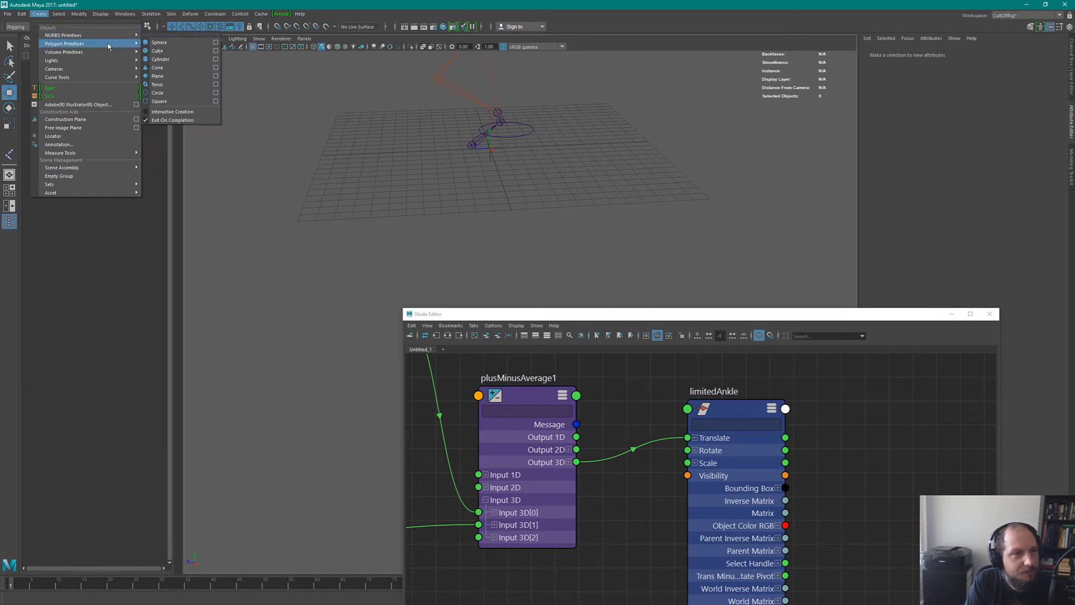
click(166, 58)
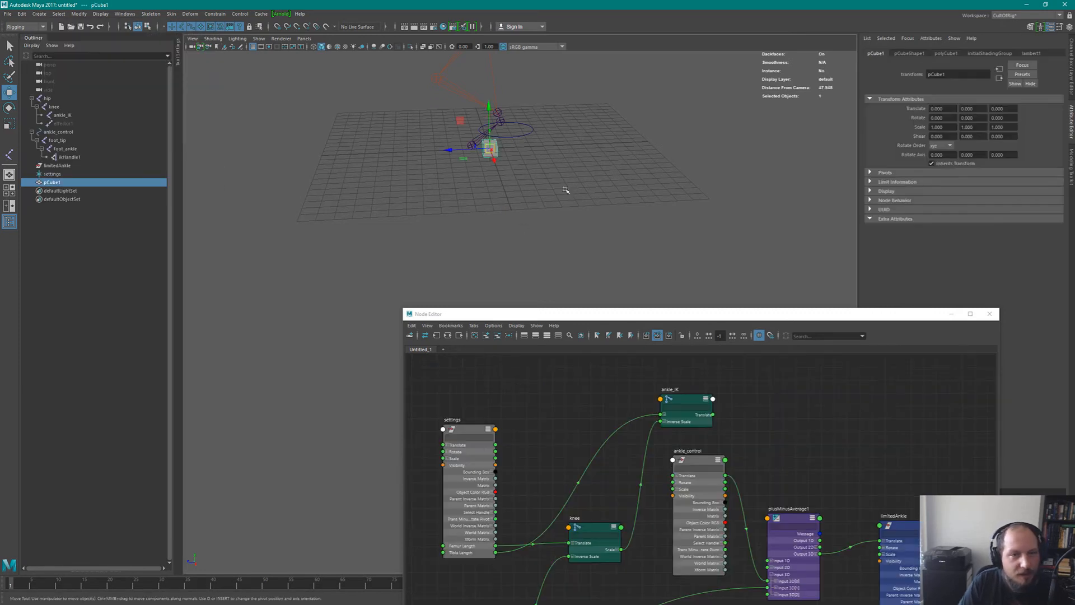
middle_drag(59, 182, 41, 168)
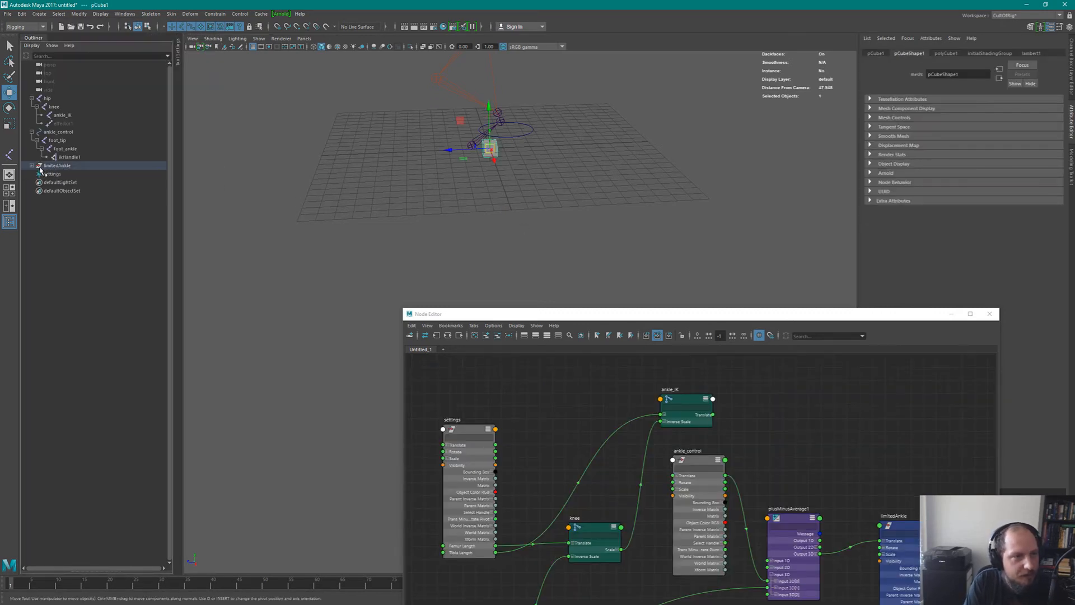
click(32, 166)
Remove the cube's nodes from the node graph, keeping limitedAnkle and the existing network.
key(a)
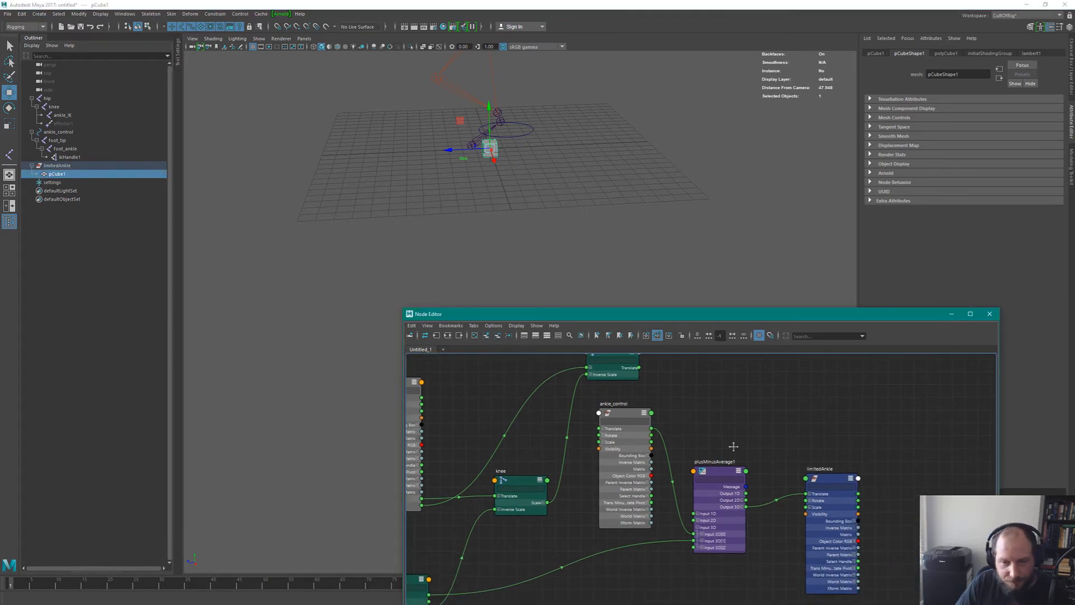
middle_drag(838, 503, 739, 397)
drag(631, 470, 776, 509)
key(minus)
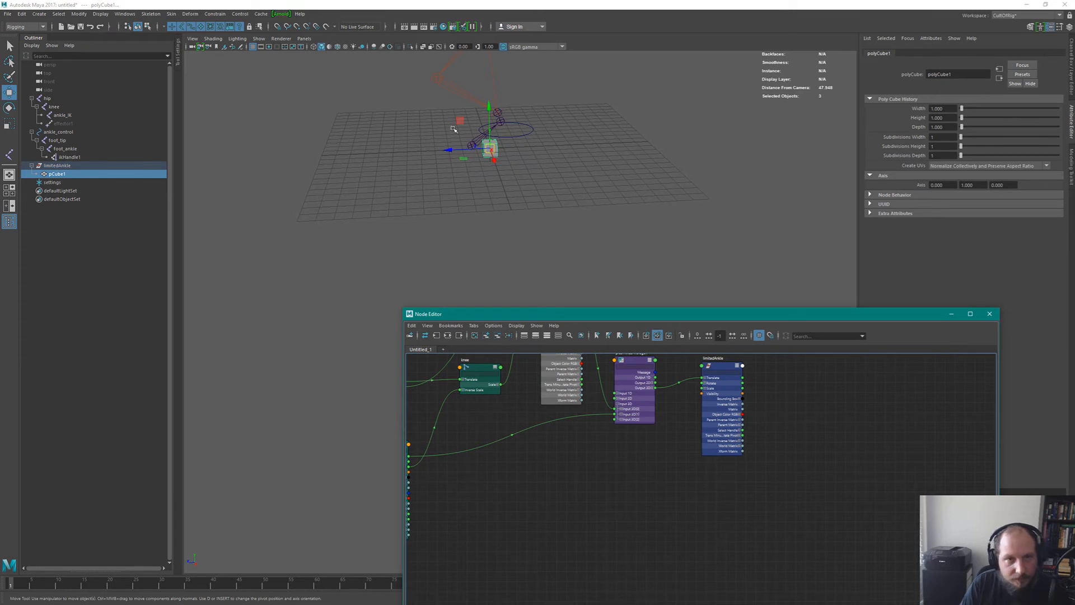
Set pCube1's Translate X, Y and Z to 0 so it sits at limitedAnkle, and clear the selection.
click(89, 175)
key(ctrl+a)
drag(1049, 60, 1060, 82)
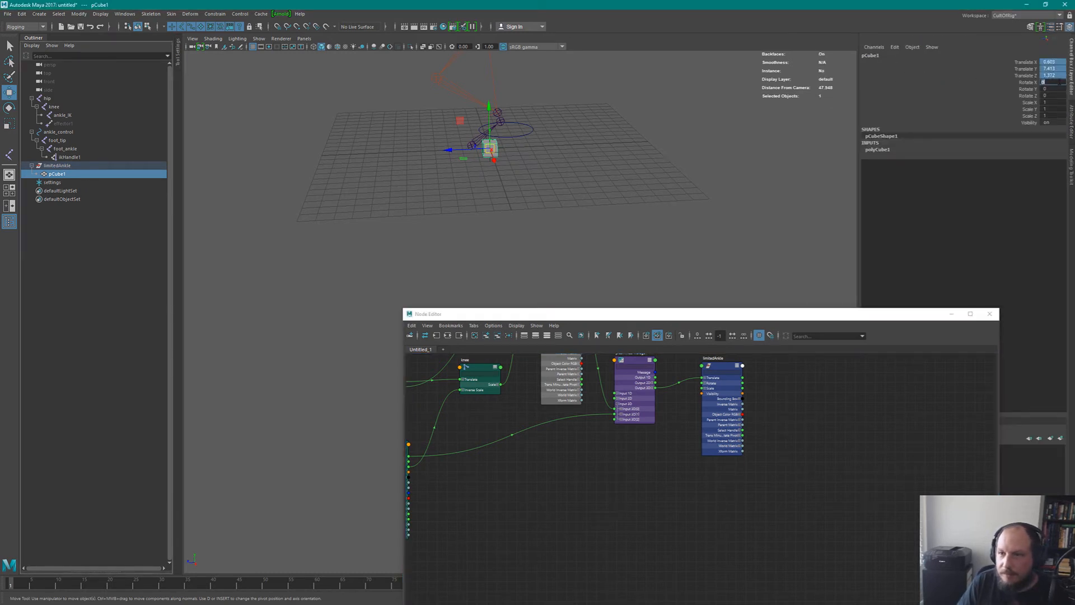
key(Return)
click(374, 139)
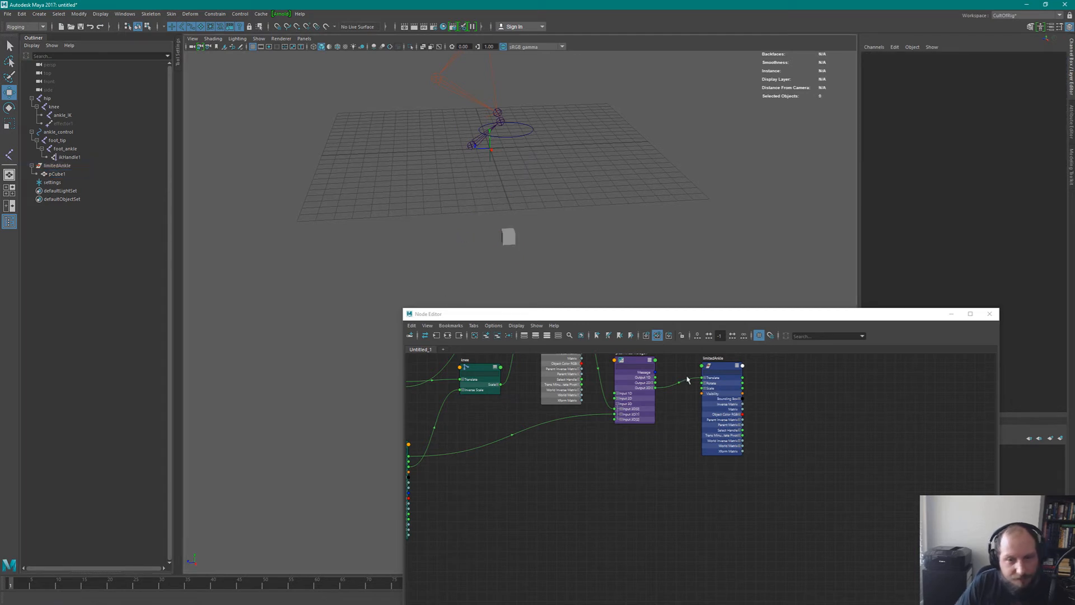
Move ankle_control around to test how the cube follows, undoing trial moves and leaving it at about 0.192, -0.941, -0.472.
click(741, 424)
click(536, 137)
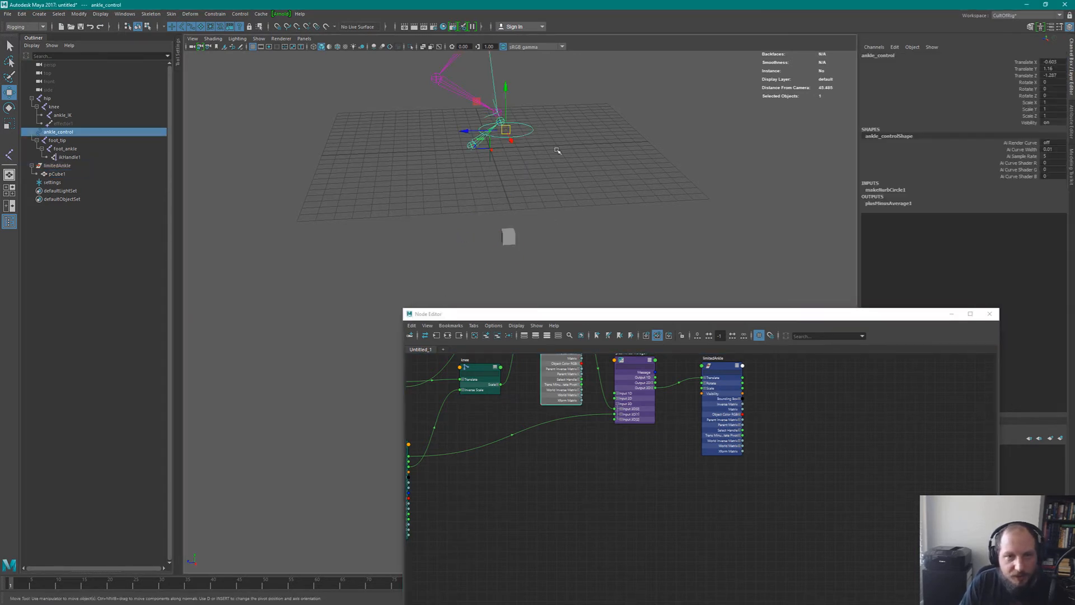
alt+drag(557, 149, 441, 189)
alt+right_drag(518, 196, 483, 160)
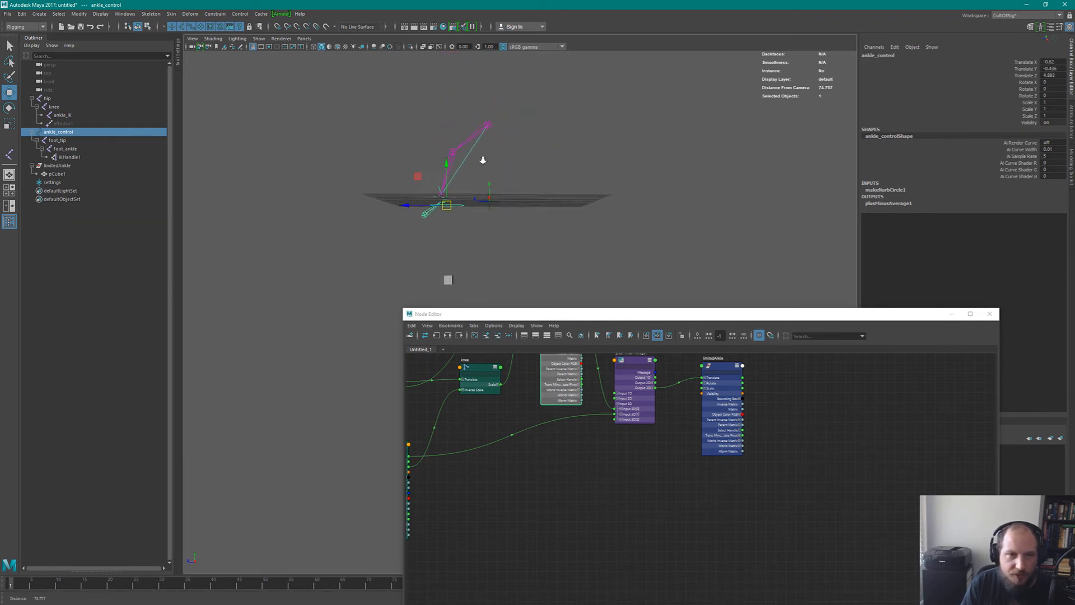
alt+drag(483, 160, 539, 194)
alt+middle_drag(509, 219, 523, 187)
drag(463, 179, 504, 164)
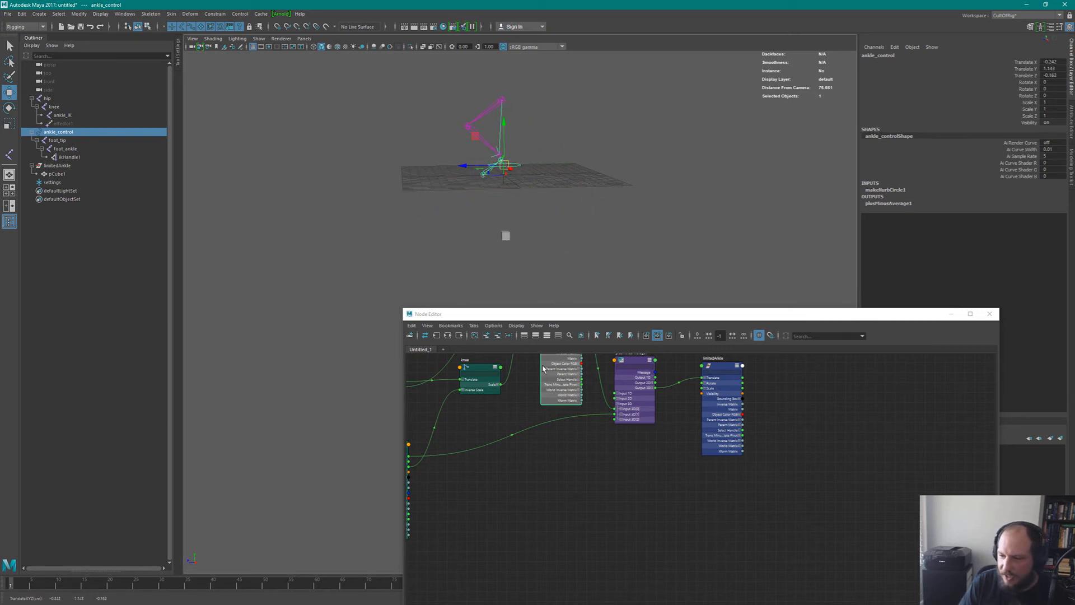
mouse_move(571, 207)
alt+mouse_down()
mouse_move(522, 155)
mouse_move(526, 207)
mouse_move(588, 247)
mouse_move(474, 165)
mouse_move(512, 185)
mouse_move(597, 266)
mouse_move(560, 224)
alt+mouse_up()
key(ctrl+z)
alt+drag(537, 179, 533, 244)
key(ctrl+z)
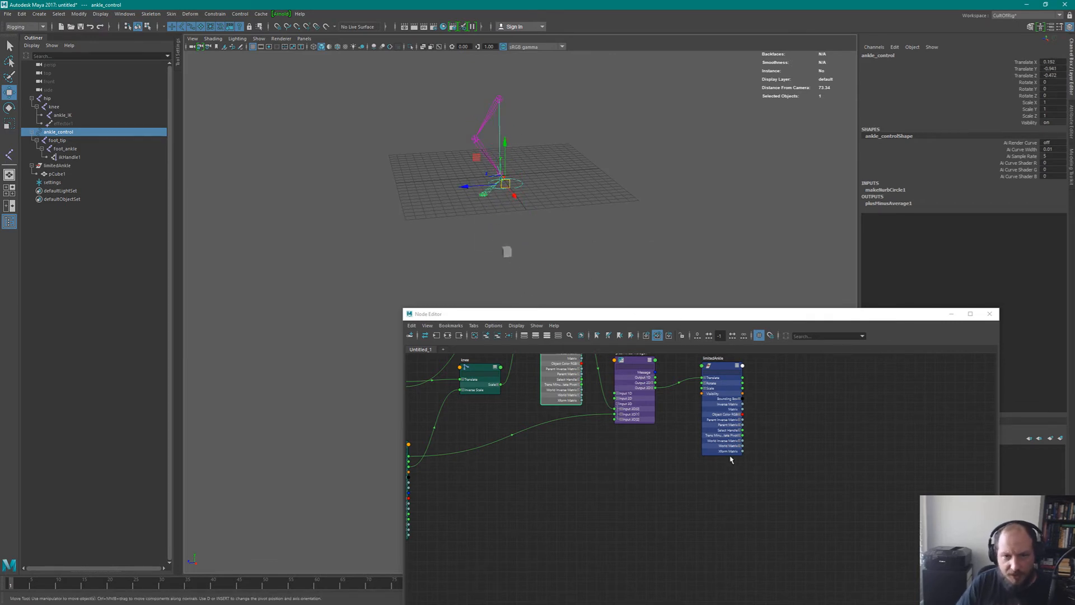
Create a second plusMinusAverage node in the free area beyond limitedAnkle.
alt+middle_drag(730, 443, 722, 502)
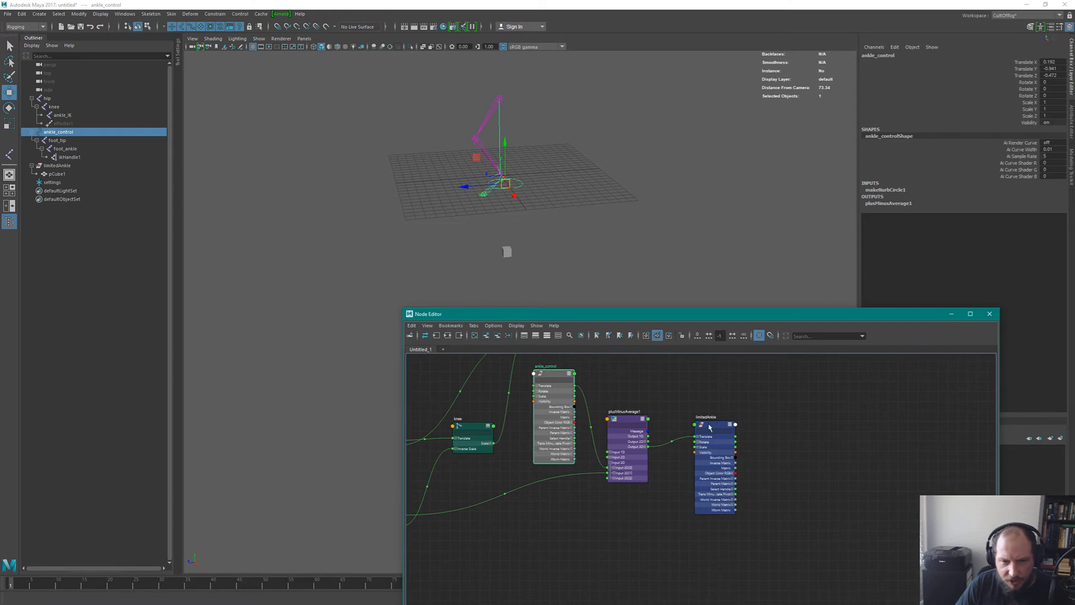
click(712, 427)
click(822, 423)
key(Tab)
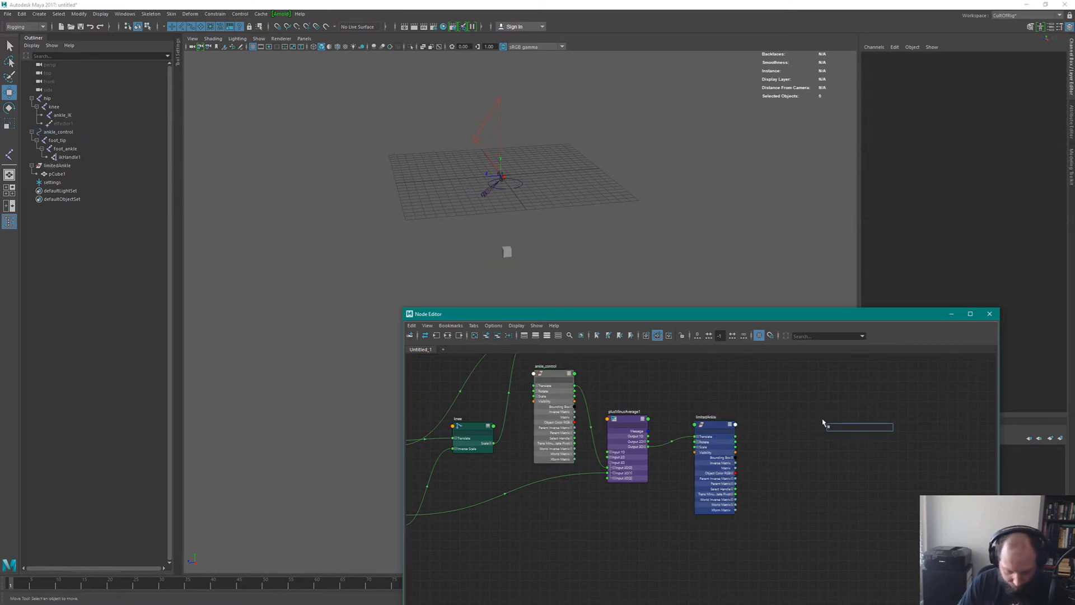
text(plus)
key(Return)
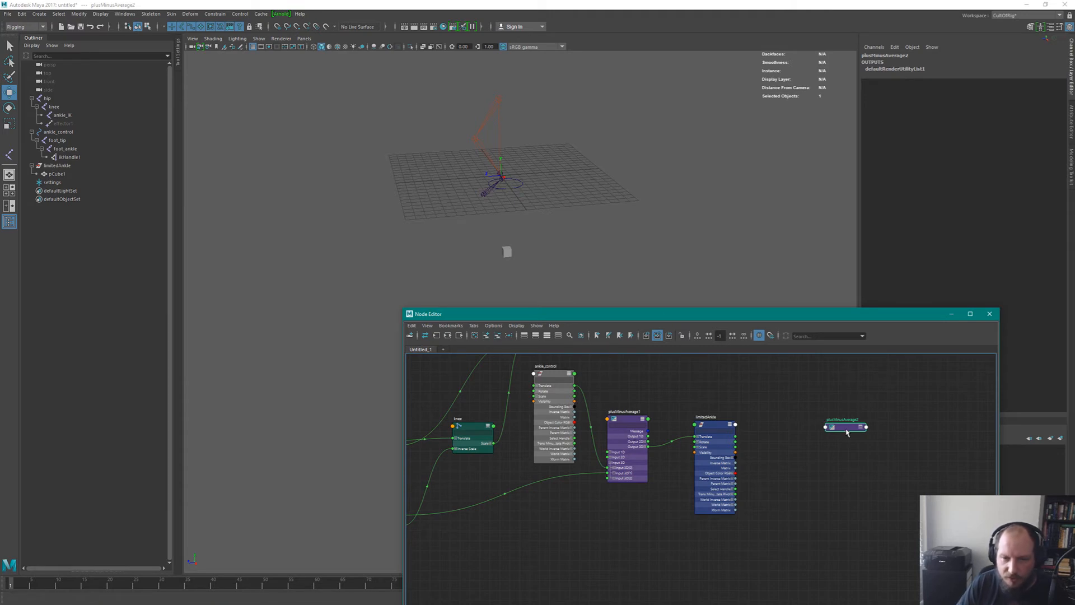
Place the new plusMinusAverage node above plusMinusAverage1, beside ankle_IK, and show its full input and output attributes.
drag(849, 436, 640, 388)
alt+middle_drag(640, 388, 728, 443)
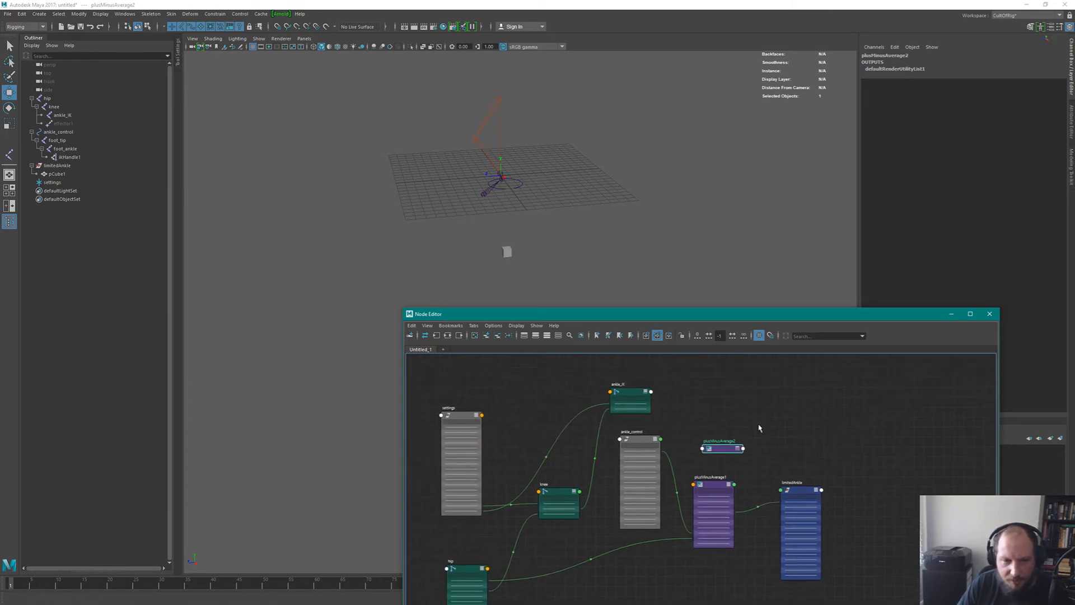
drag(725, 449, 714, 392)
key(2)
key(3)
scroll(778, 428, up, 2)
alt+middle_drag(773, 412, 856, 396)
alt+middle_drag(597, 535, 588, 490)
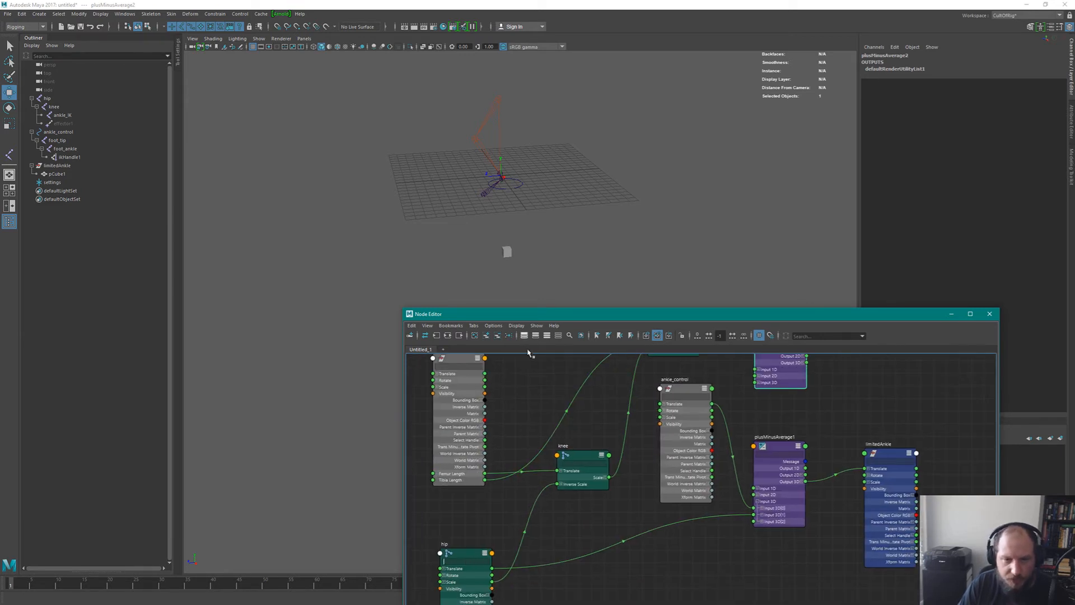
Rearrange the node graph by moving the hip and plusMinusAverage2 nodes into free space above the other nodes.
drag(474, 552, 532, 324)
alt+middle_drag(648, 463, 641, 595)
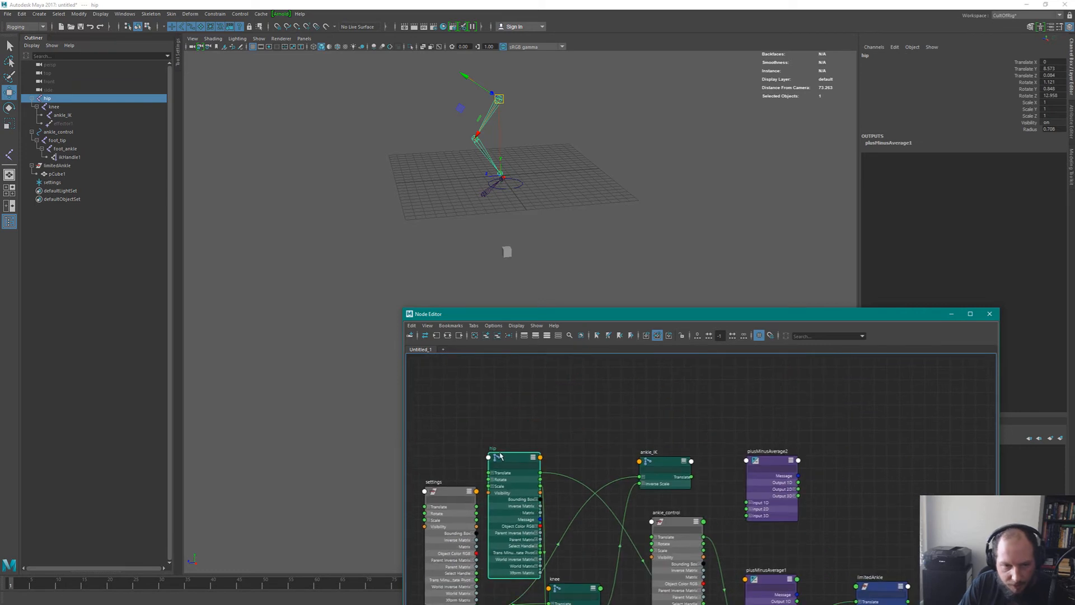
drag(512, 457, 555, 360)
alt+middle_drag(729, 390, 737, 406)
scroll(748, 420, up, 4)
drag(791, 491, 759, 326)
alt+right_drag(849, 487, 676, 457)
click(616, 398)
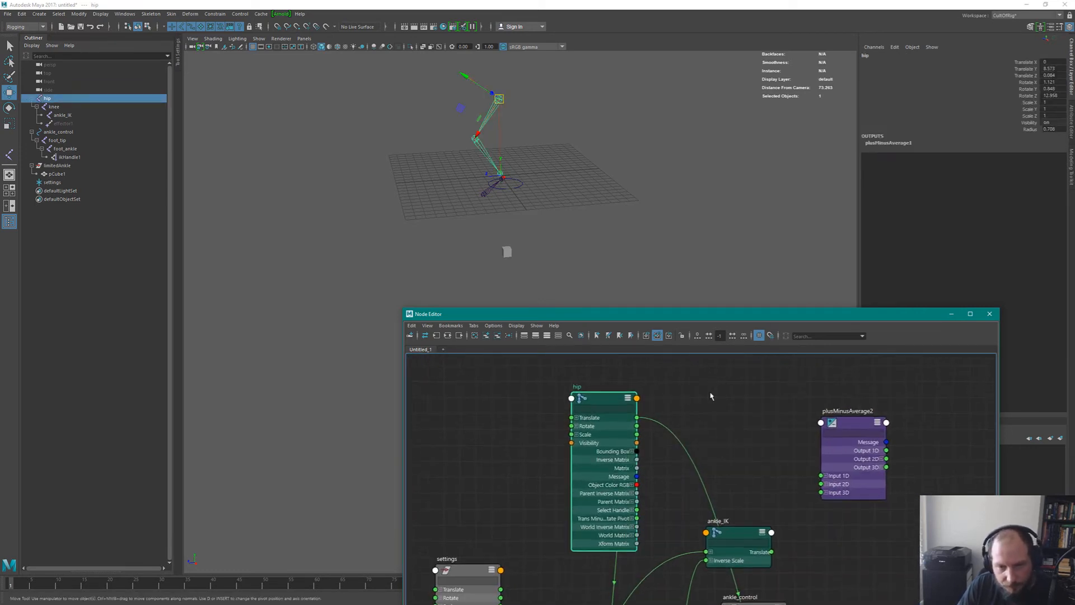
scroll(596, 446, up, 3)
click(588, 435)
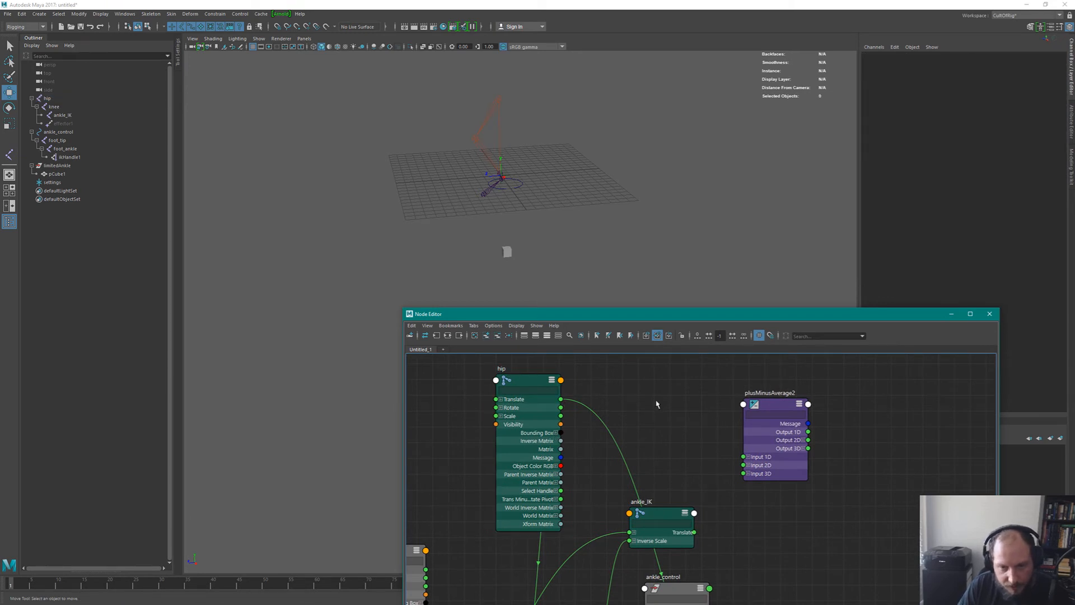
Expand Input 3D on plusMinusAverage2 and check its operation options, keeping Sum.
click(752, 474)
click(794, 424)
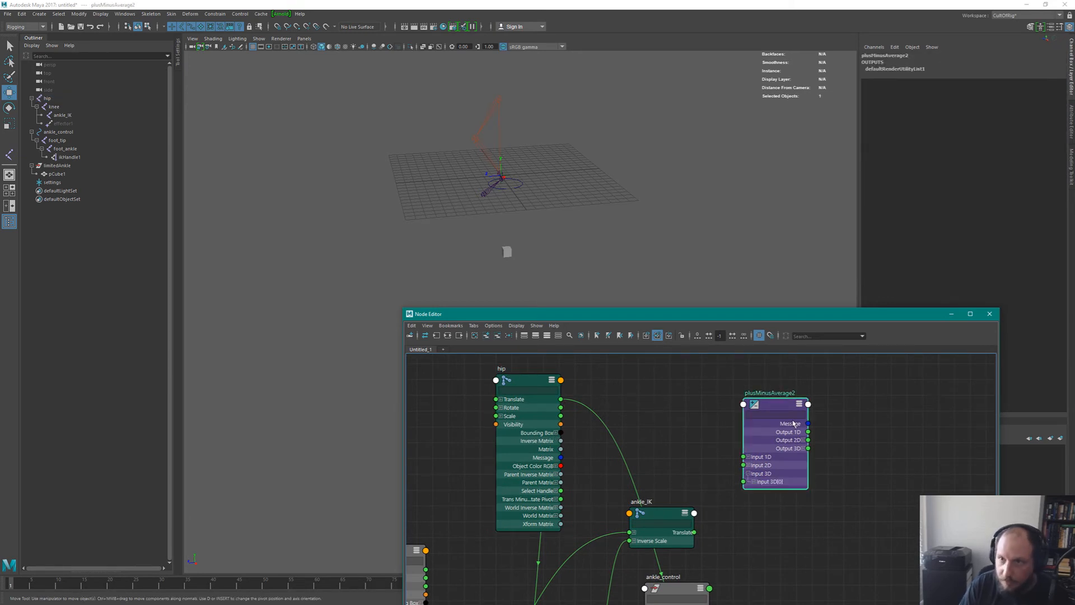
key(ctrl+a)
click(952, 139)
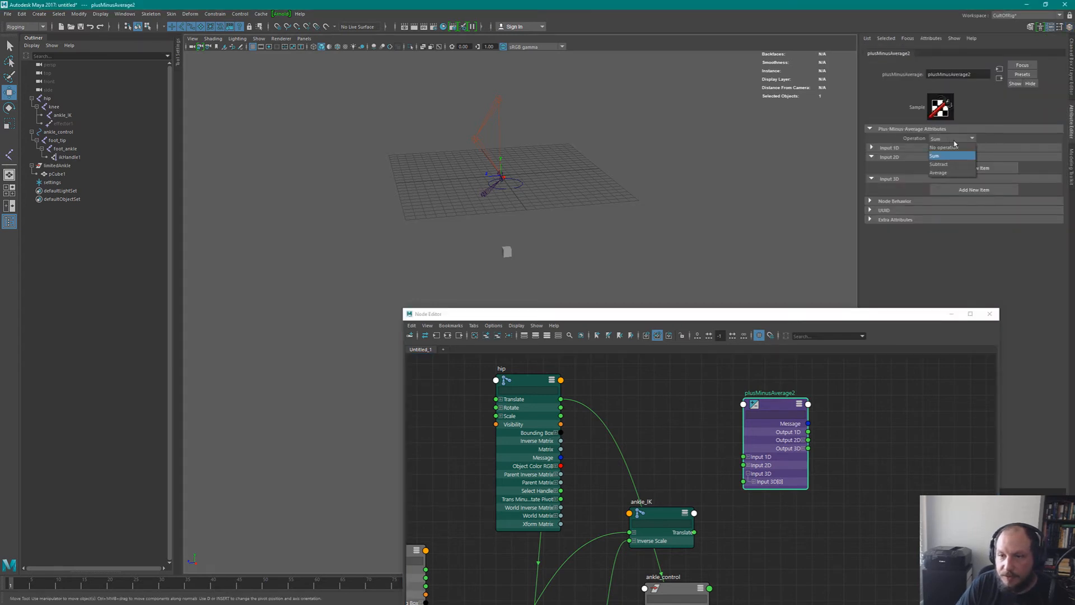
click(585, 448)
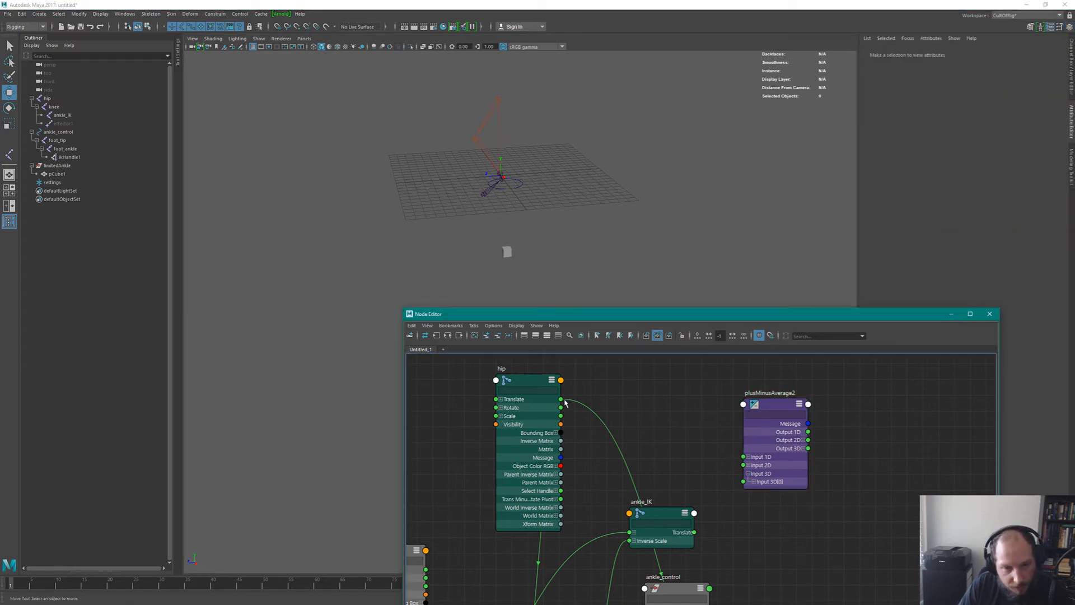
Connect hip's Translate to Input 3D[0] of plusMinusAverage2 and plusMinusAverage1's Output 3D to its Input 3D[1].
drag(562, 400, 744, 481)
middle_drag(742, 449, 552, 337)
drag(595, 369, 826, 454)
alt+middle_drag(803, 488, 676, 454)
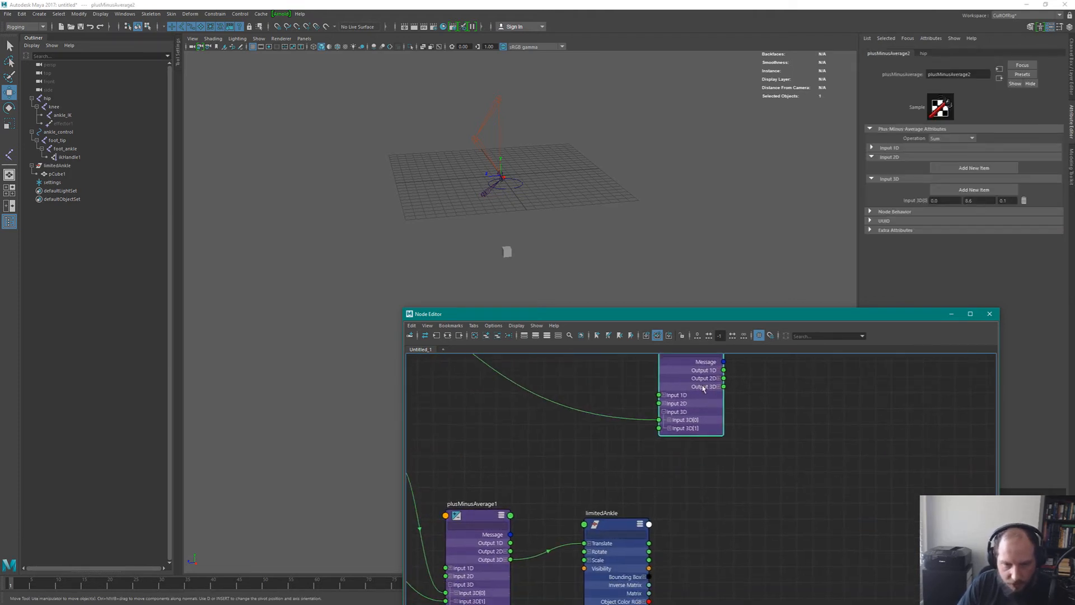
drag(704, 388, 611, 422)
alt+middle_drag(643, 444, 769, 409)
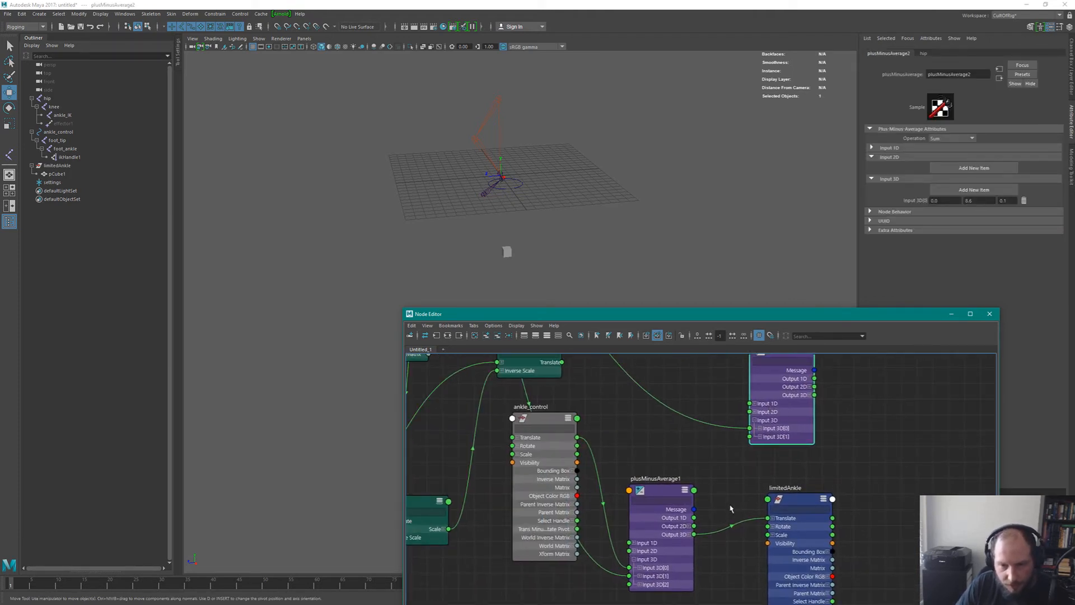
drag(694, 534, 750, 436)
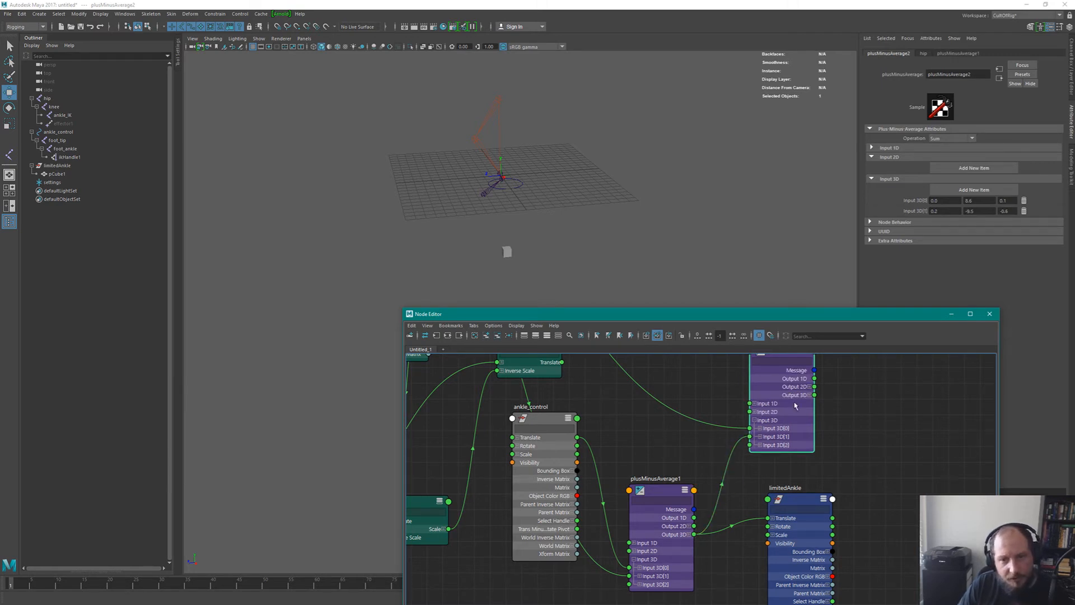
Move the limitedAnkle node aside and drive its Translate with plusMinusAverage2's Output 3D.
drag(817, 508, 941, 454)
alt+middle_drag(847, 364, 747, 402)
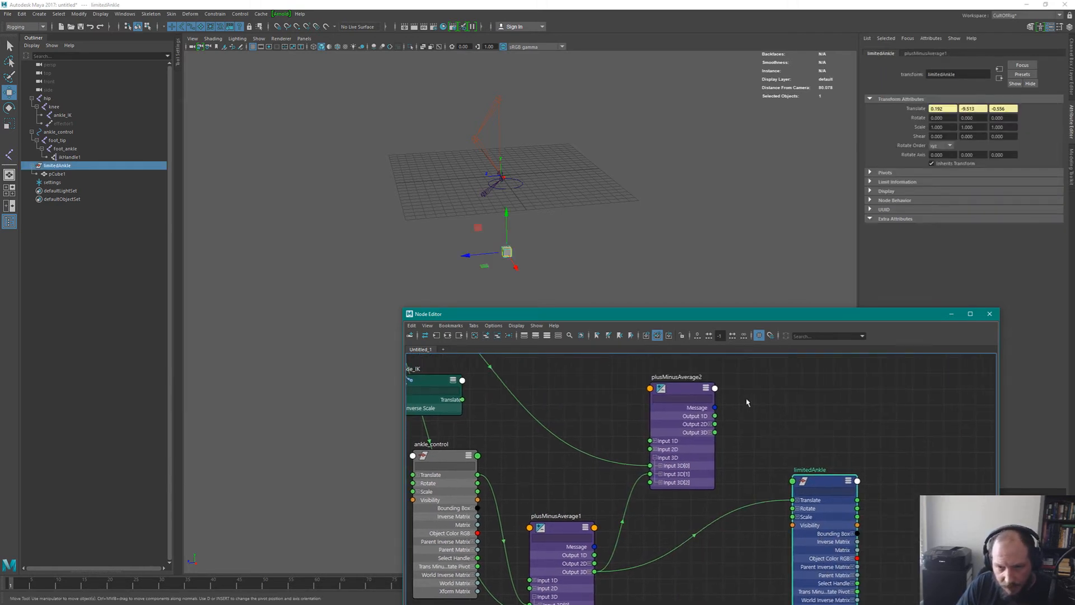
drag(717, 428, 793, 499)
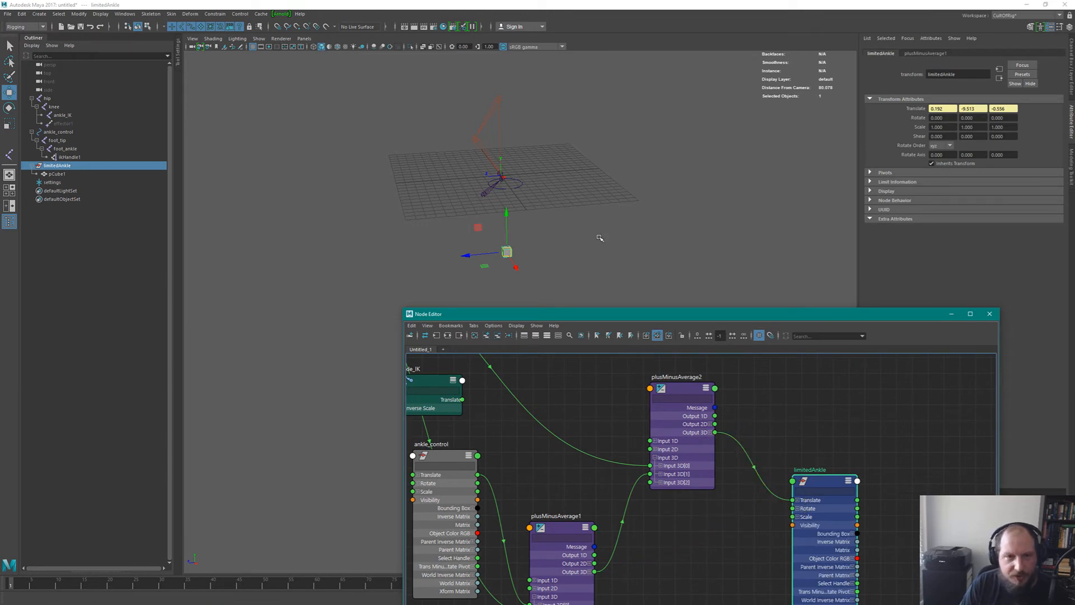
Test how the limitedAnkle cube follows by moving ankle_control in the viewport, undoing each move.
alt+drag(580, 150, 569, 140)
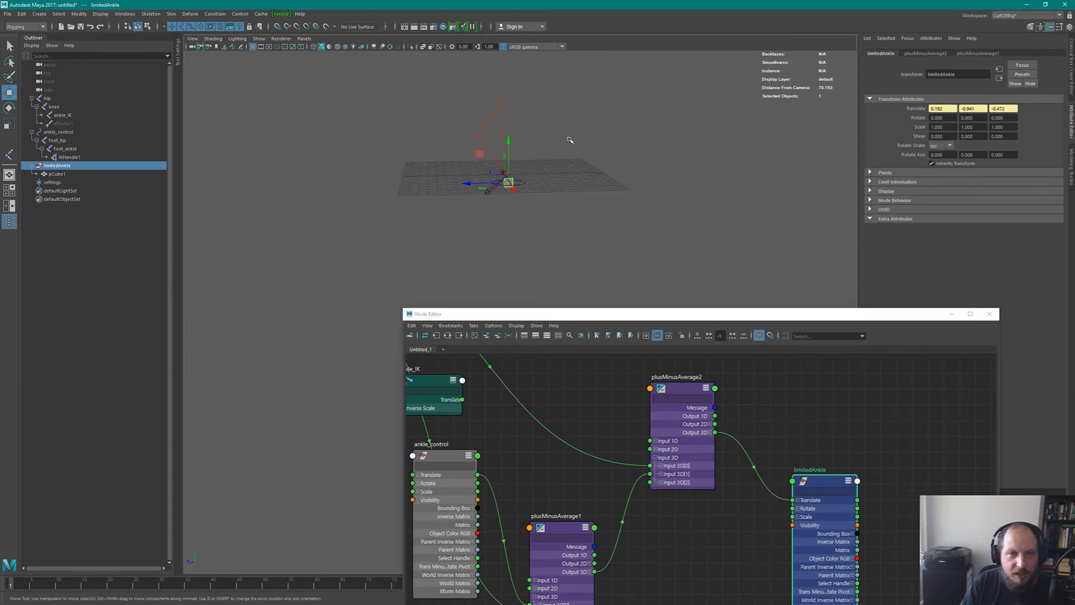
click(506, 99)
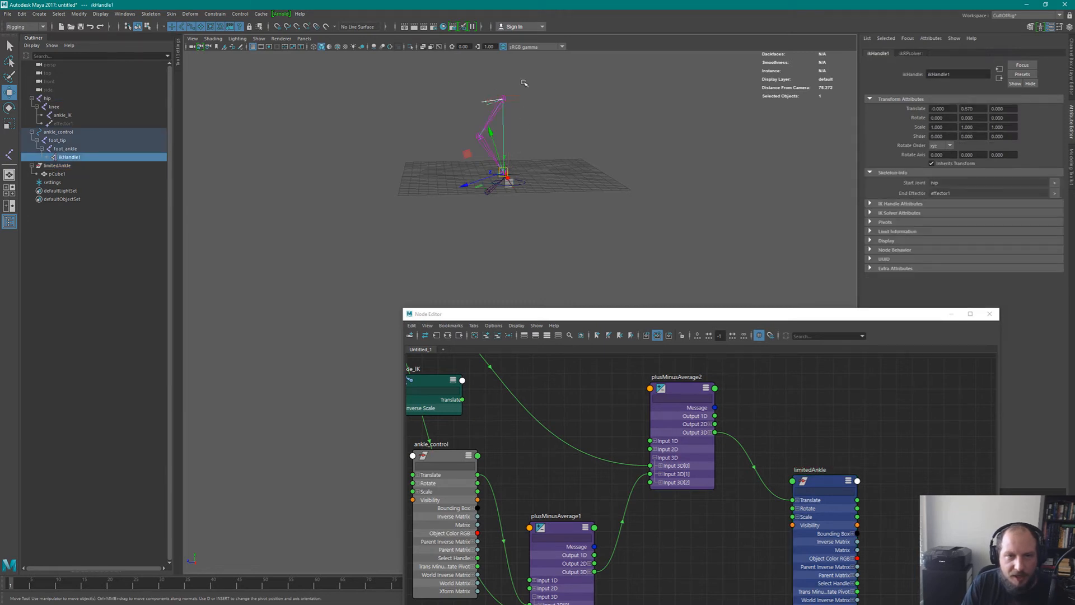
click(572, 196)
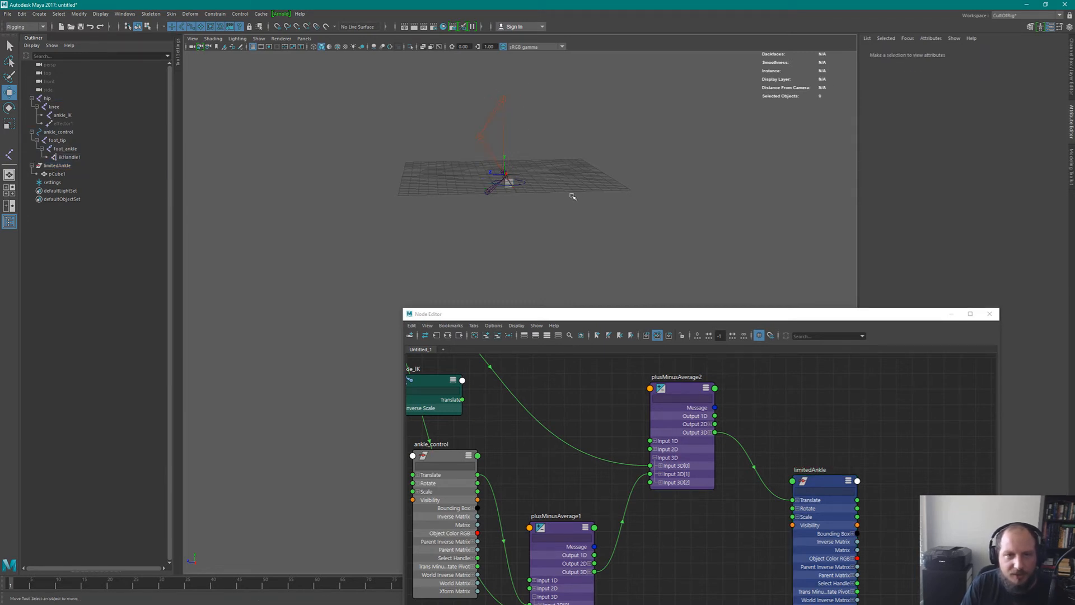
click(522, 180)
drag(506, 187, 550, 157)
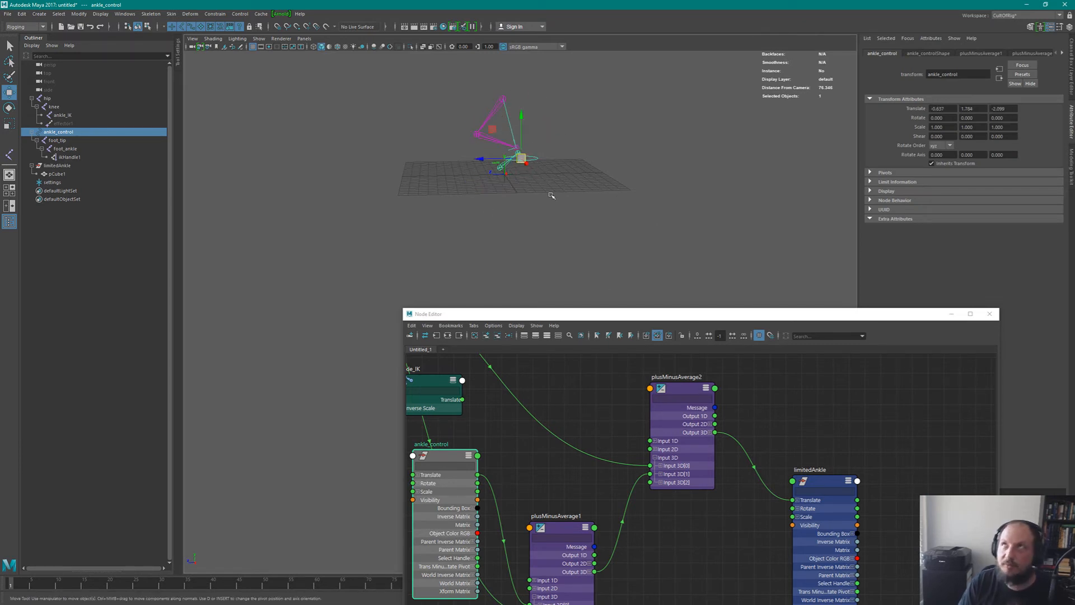
key(ctrl+z)
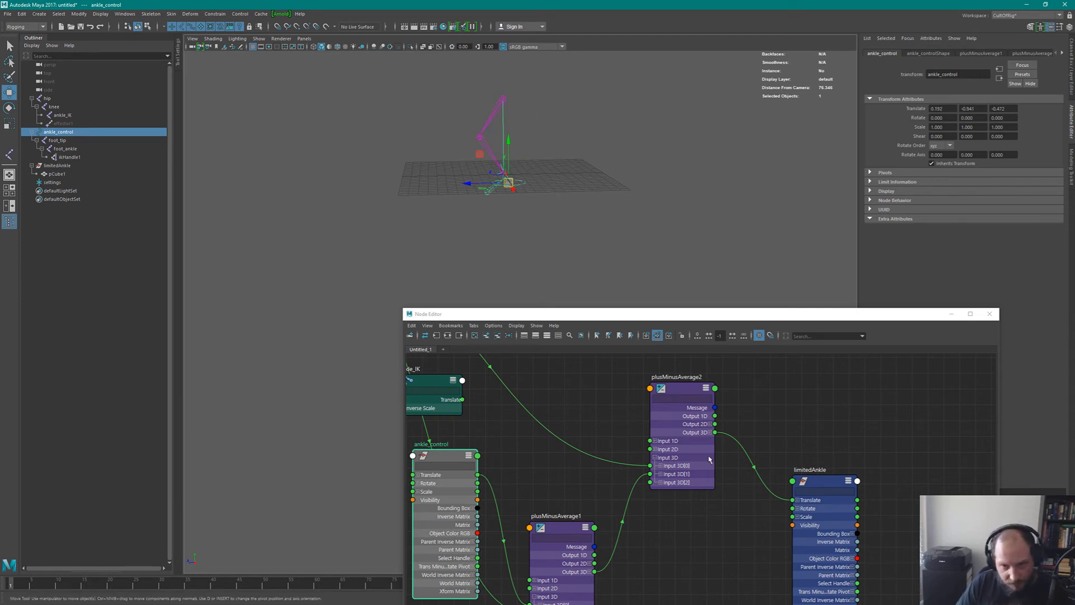
alt+drag(626, 151, 619, 148)
alt+drag(563, 176, 559, 232)
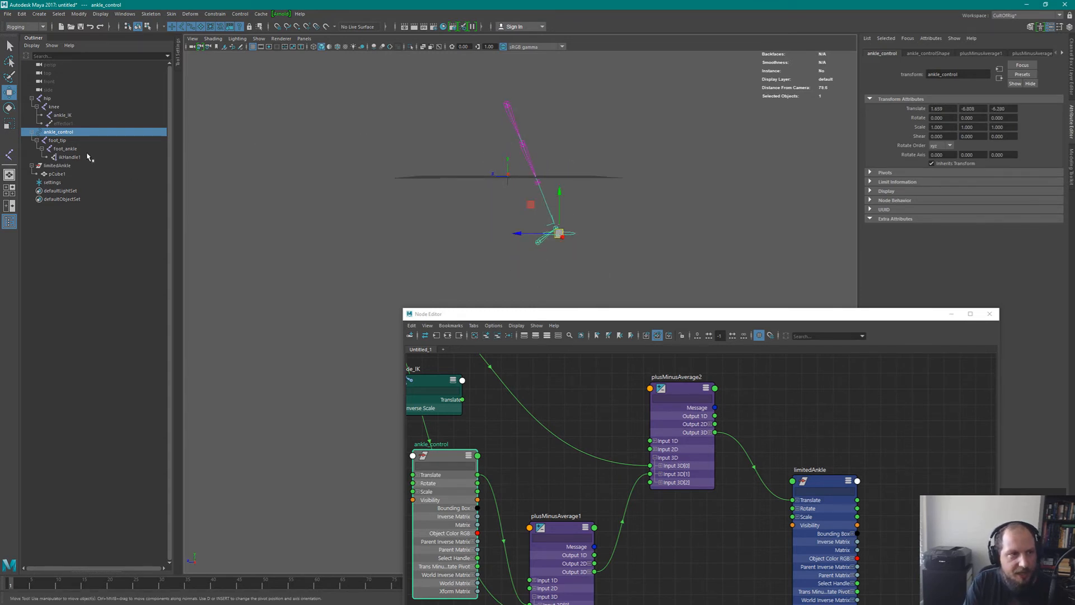
key(ctrl+z)
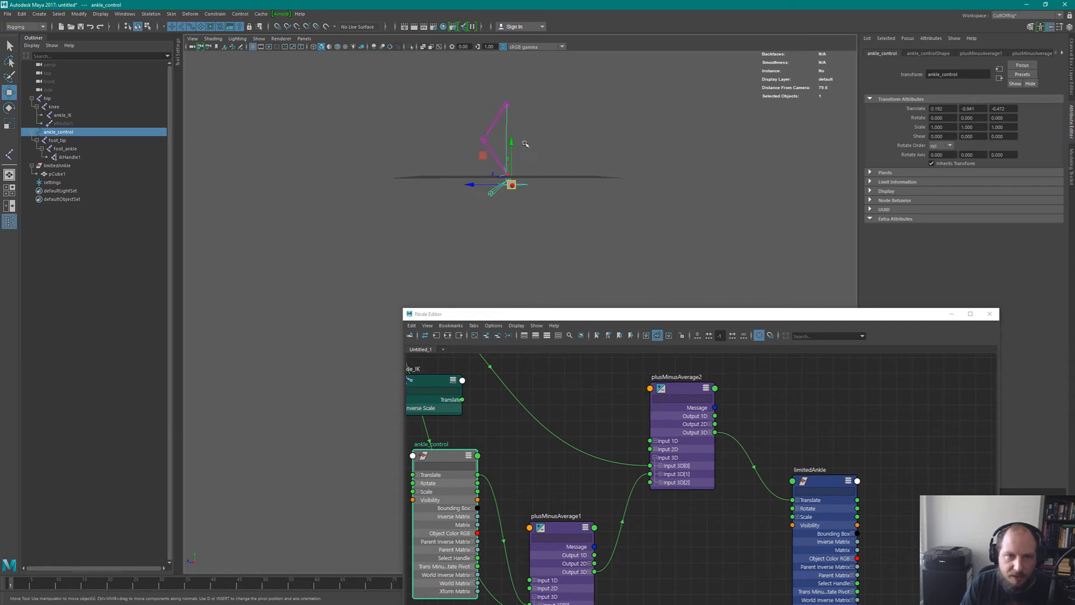
Raise the Node Editor window, then move limitedAnkle level with plusMinusAverage2 and shift the ankle_IK node up.
click(506, 106)
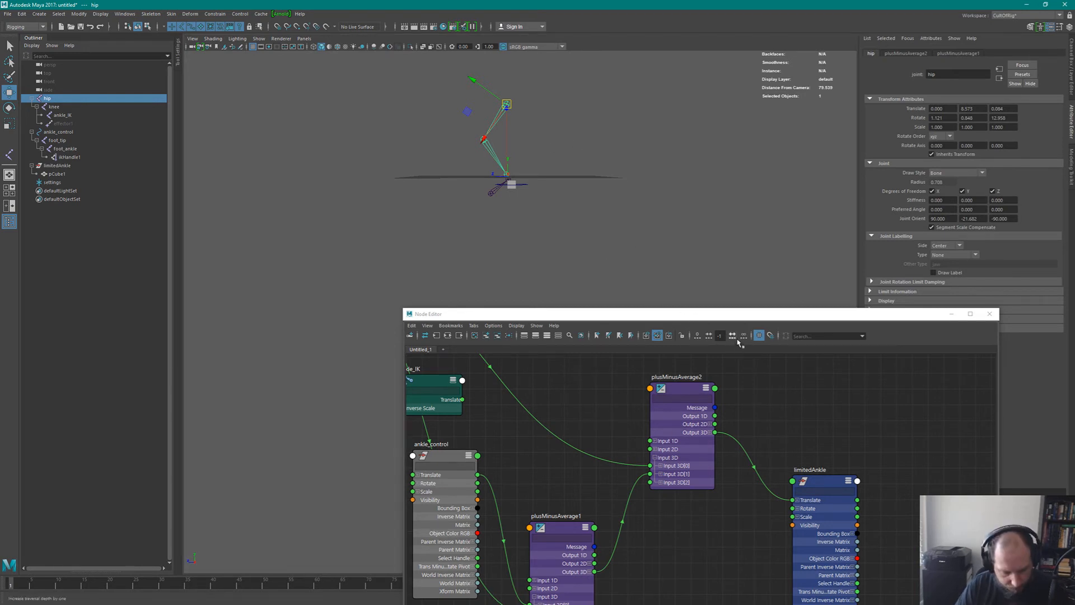
drag(728, 347, 727, 218)
alt+middle_drag(540, 136, 517, 103)
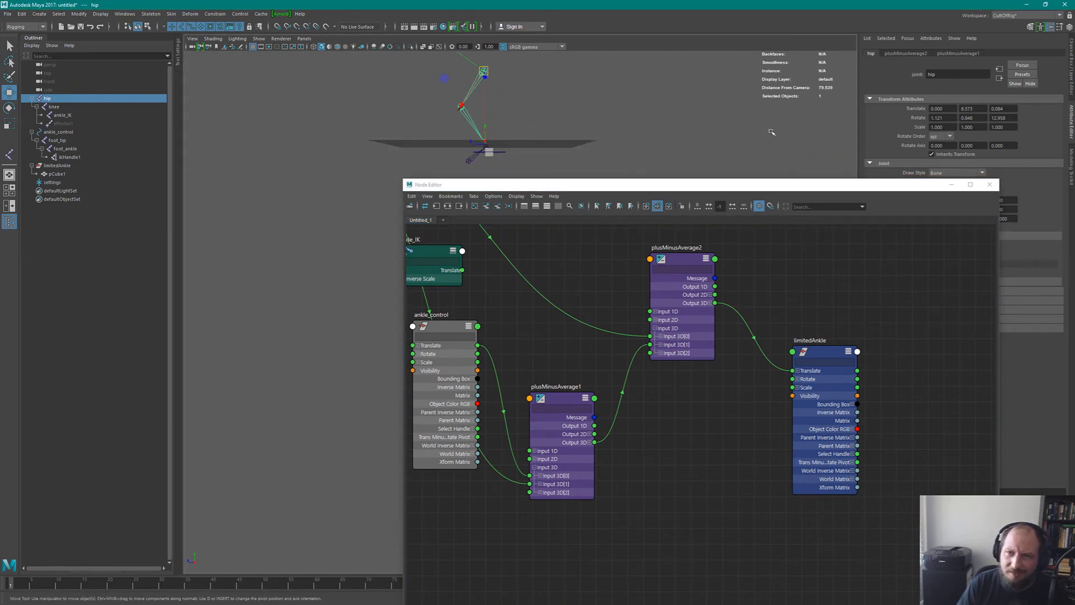
alt+drag(543, 111, 473, 105)
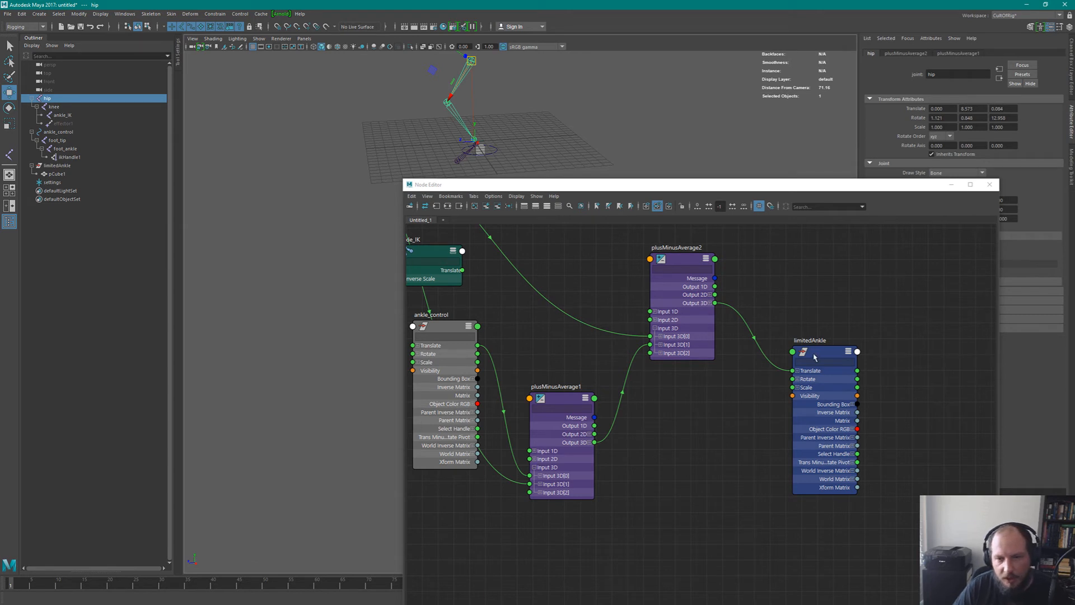
drag(815, 356, 803, 293)
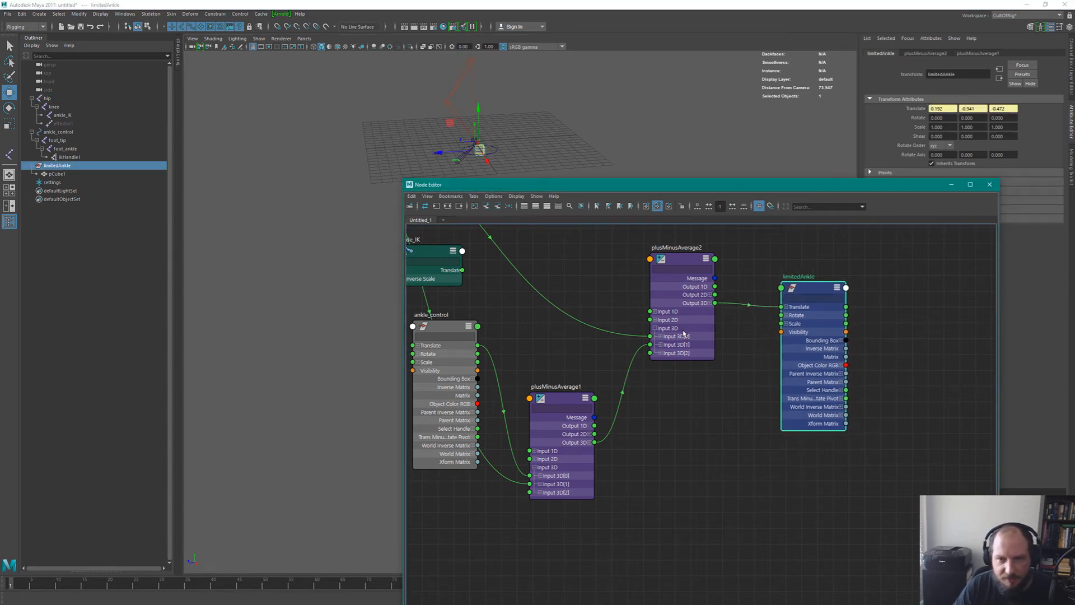
alt+middle_drag(642, 317, 728, 364)
scroll(639, 328, down, 1)
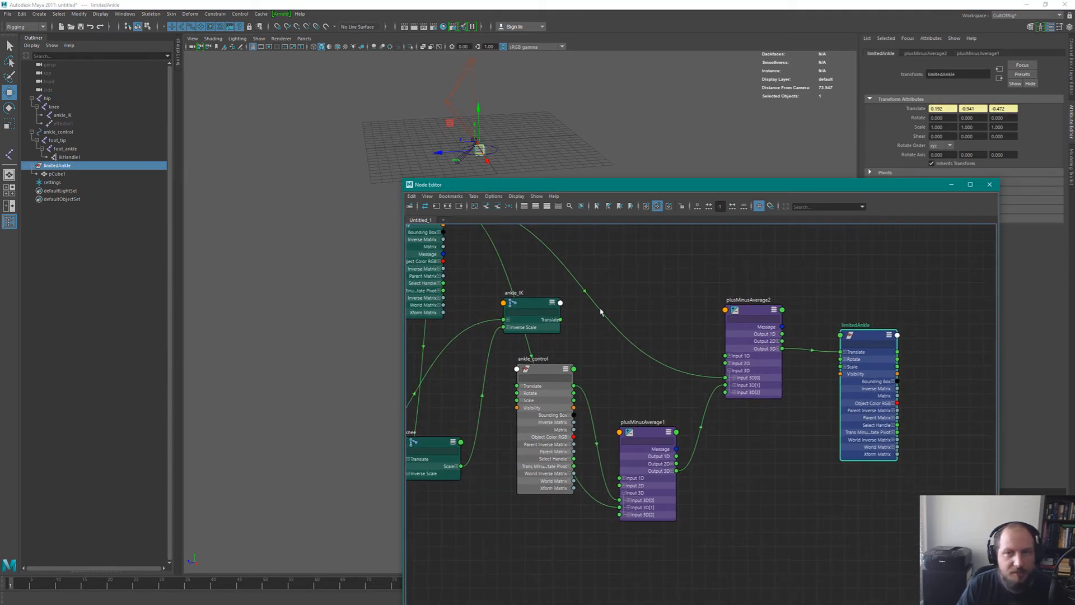
alt+middle_drag(618, 370, 683, 406)
scroll(680, 330, down, 1)
drag(607, 343, 615, 307)
alt+middle_drag(777, 340, 632, 332)
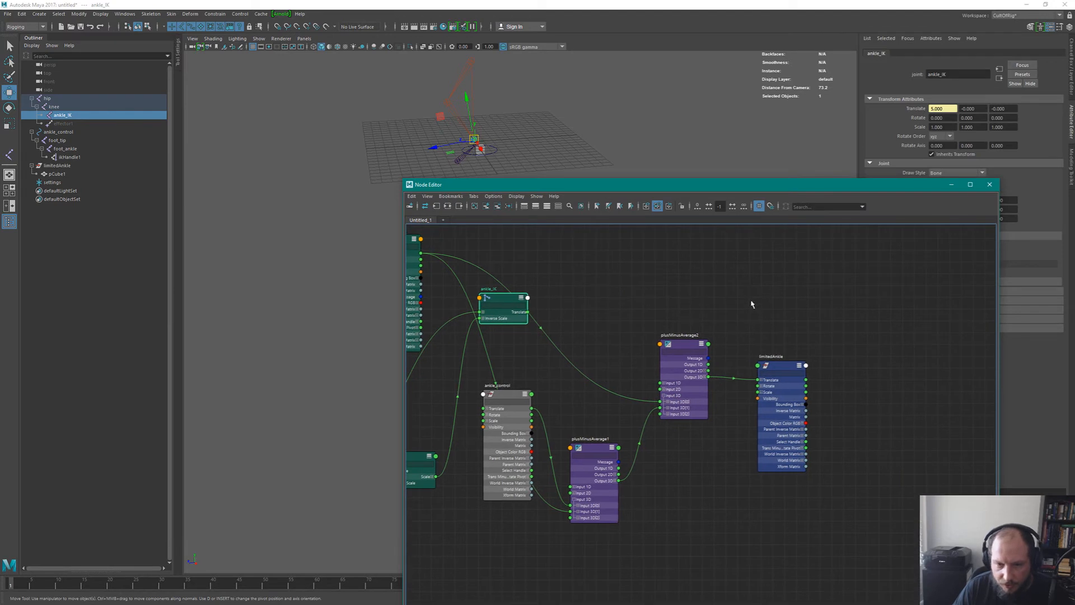
scroll(727, 334, up, 2)
Create an addDoubleLinear node in the empty space below the knee node.
click(495, 147)
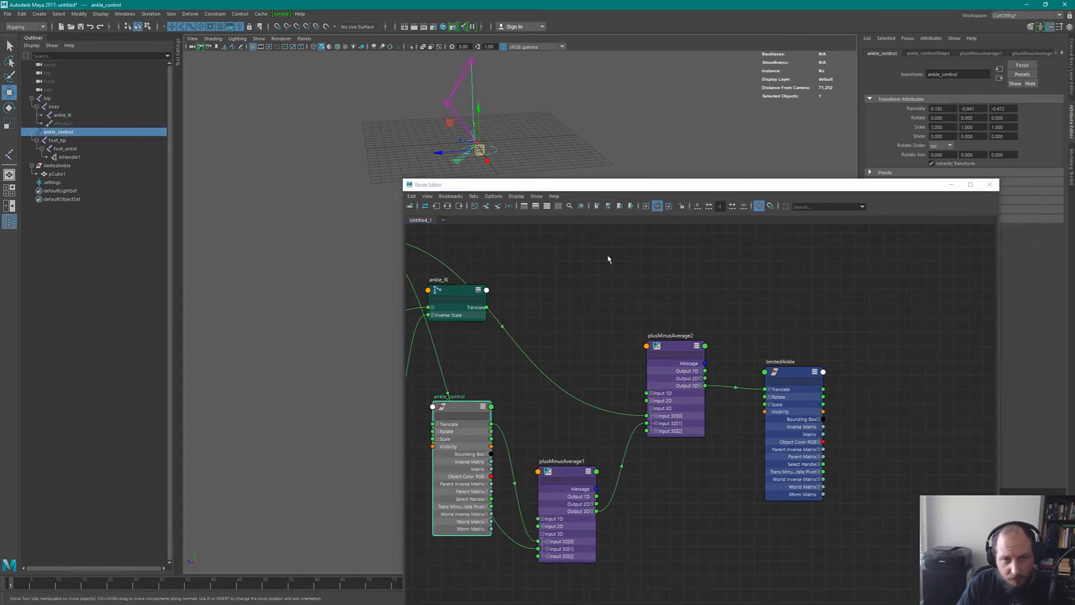
alt+middle_drag(535, 359, 708, 312)
alt+middle_drag(572, 377, 736, 375)
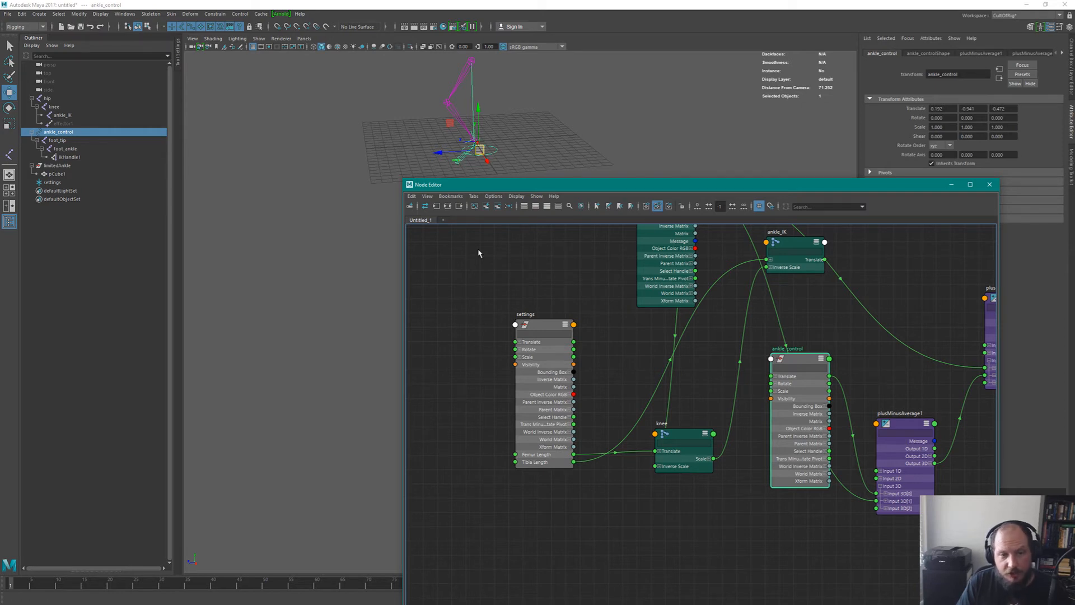
click(637, 508)
key(Tab)
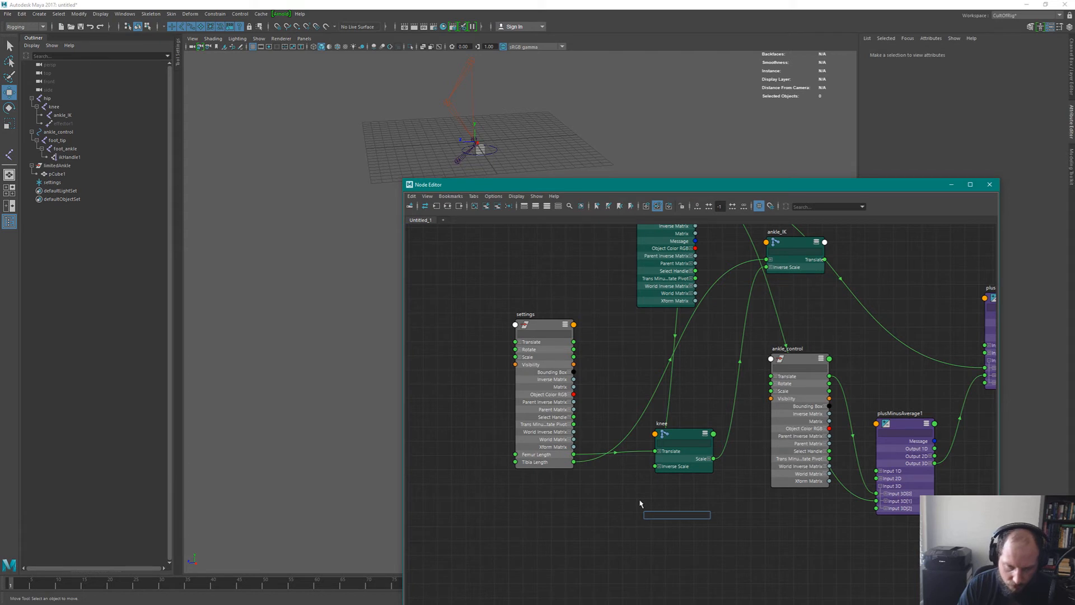
text(add)
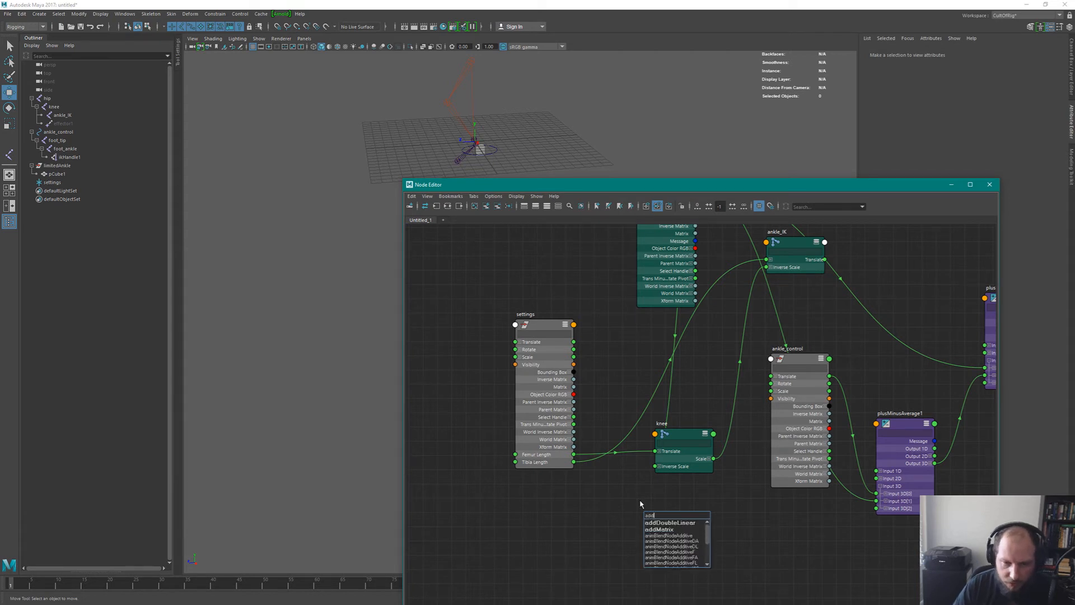
key(Return)
key(Return)
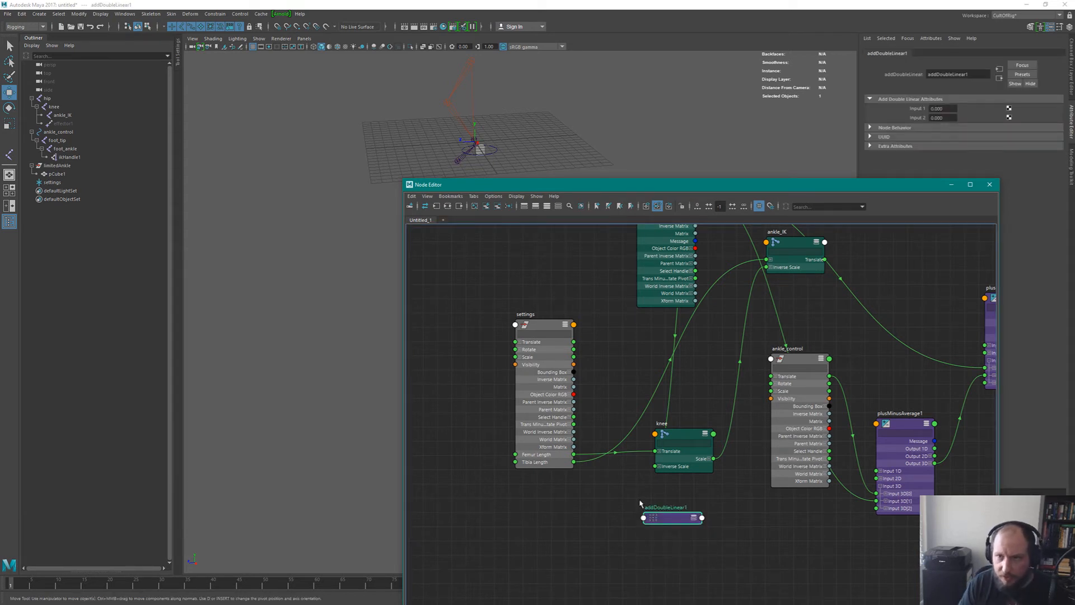
Move the addDoubleLinear1 node up beneath the knee node and show all of its attributes.
key(3)
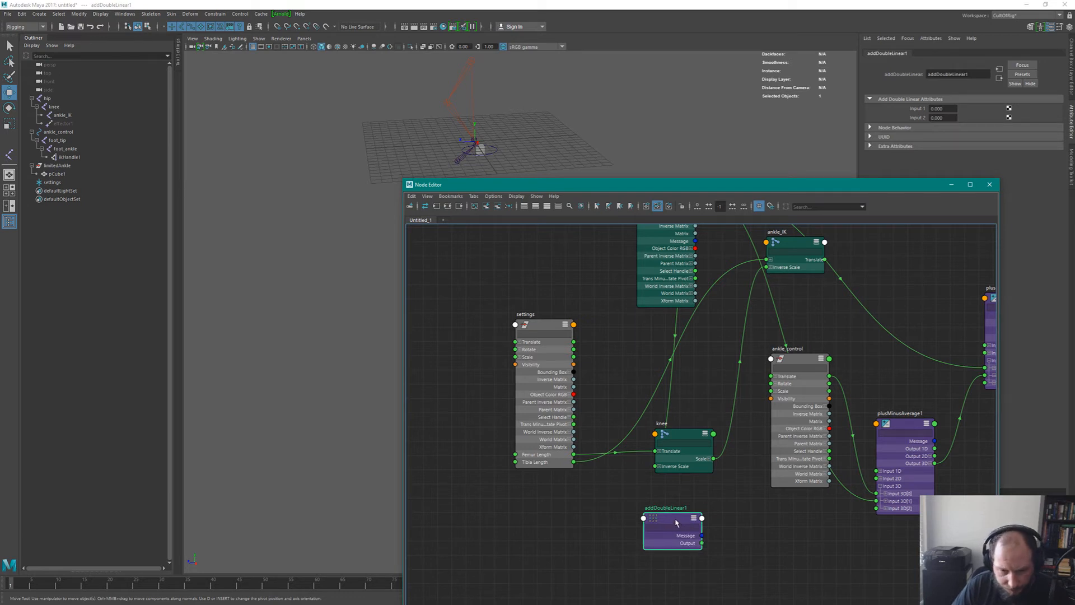
drag(669, 517, 659, 499)
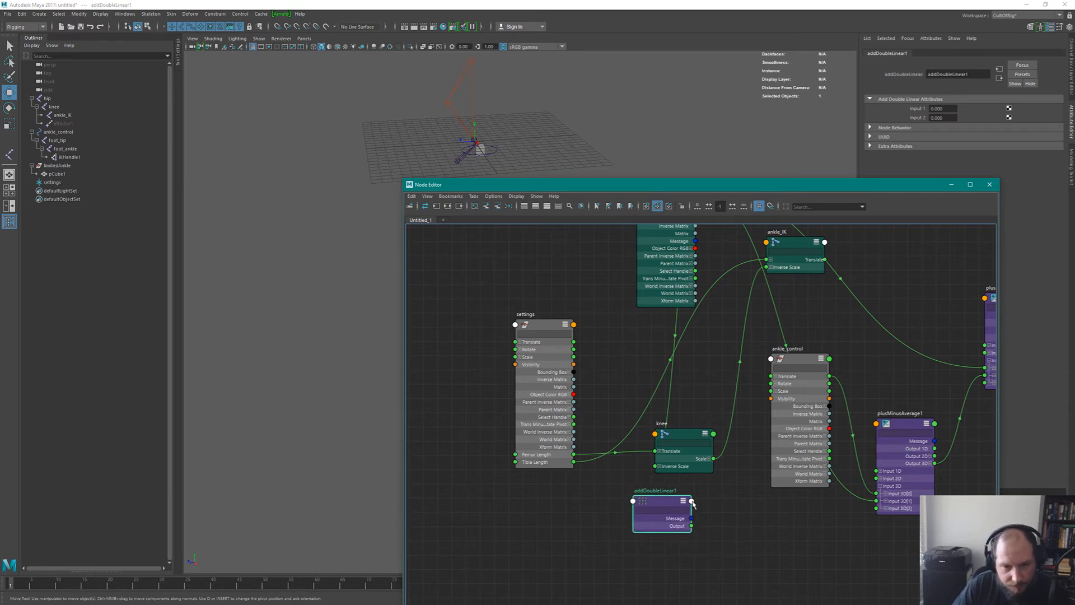
scroll(713, 526, up, 3)
right_drag(637, 490, 631, 570)
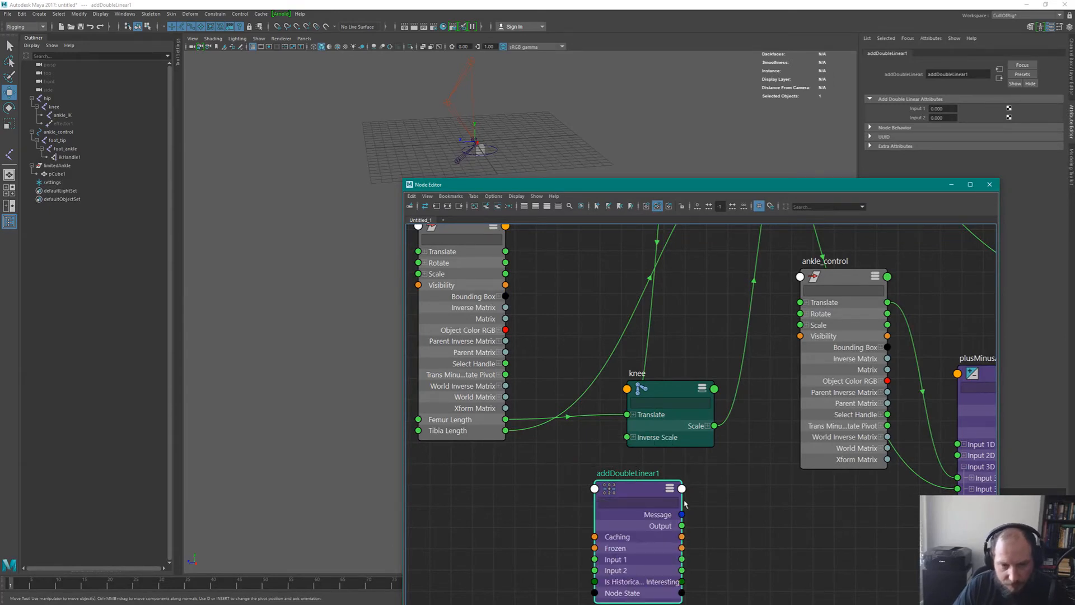
Connect the settings node's Femur Length and Tibia Length to addDoubleLinear1's Input 1 and Input 2, and place the node below ankle_control.
scroll(644, 417, down, 2)
drag(550, 415, 616, 526)
middle_drag(649, 473, 547, 486)
drag(549, 484, 646, 510)
middle_drag(677, 492, 563, 463)
drag(539, 485, 587, 488)
middle_drag(692, 485, 601, 509)
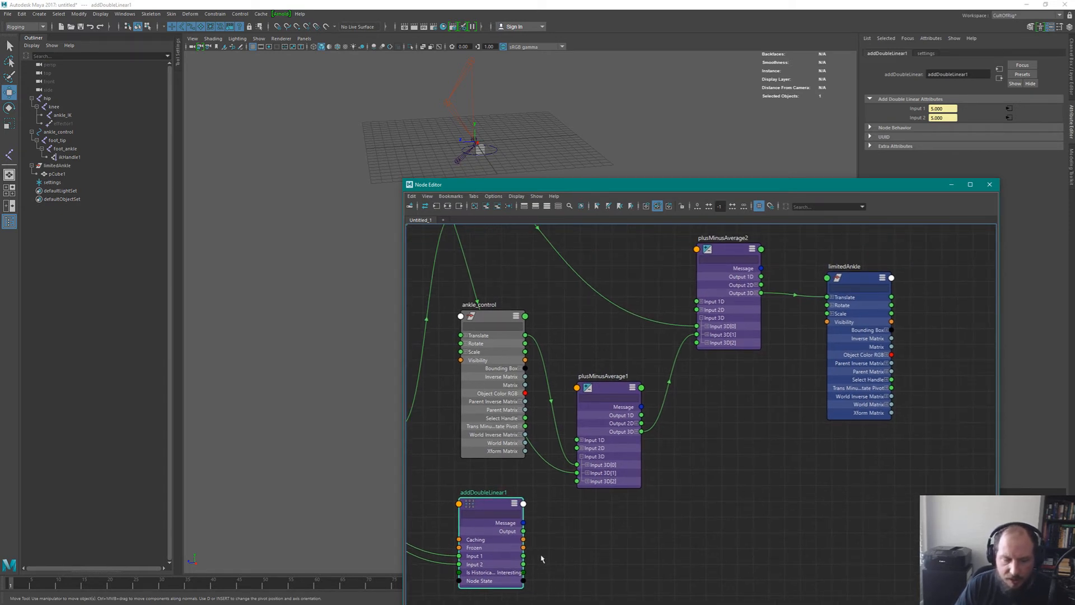
Move the plusMinusAverage1 node up beside the ankle_control node.
drag(610, 388, 604, 338)
alt+middle_drag(701, 437, 726, 389)
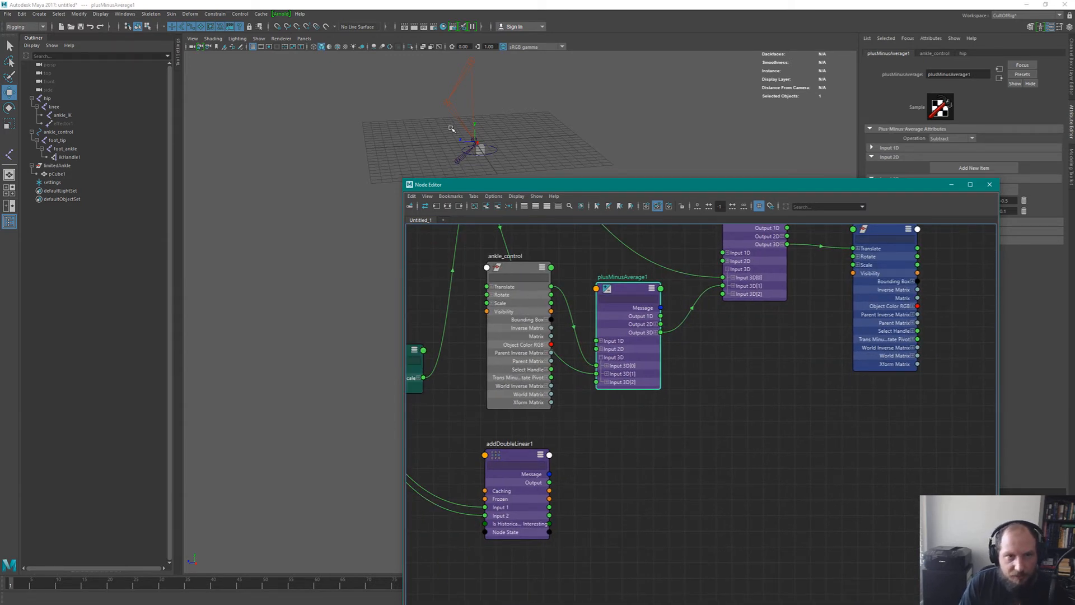
scroll(750, 439, down, 3)
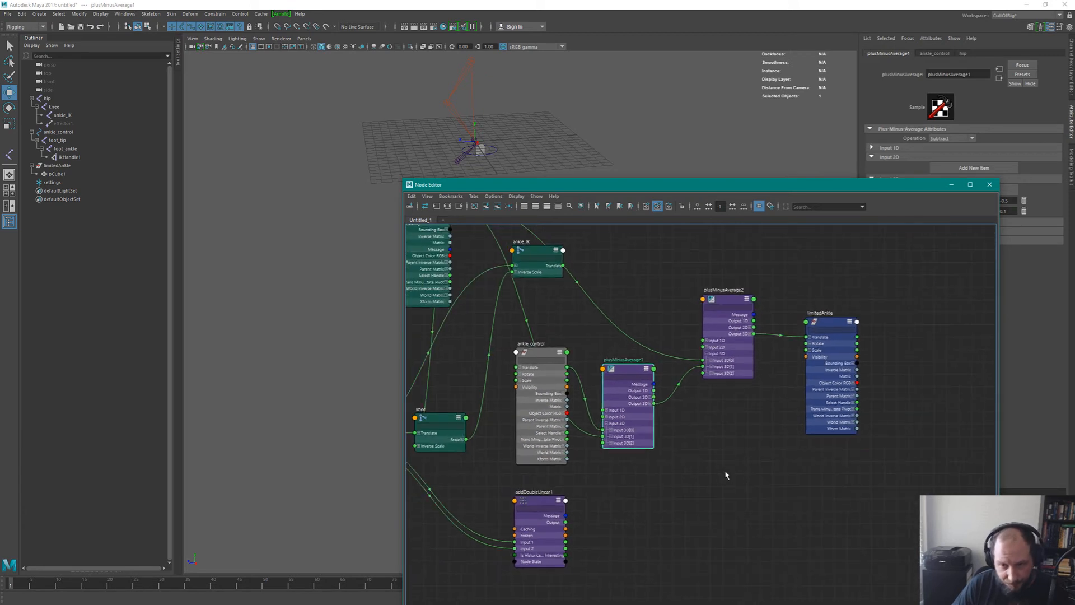
Create a vectorProduct node in the empty space below plusMinusAverage1, show its attributes and place it beside addDoubleLinear1.
key(Tab)
text(norm)
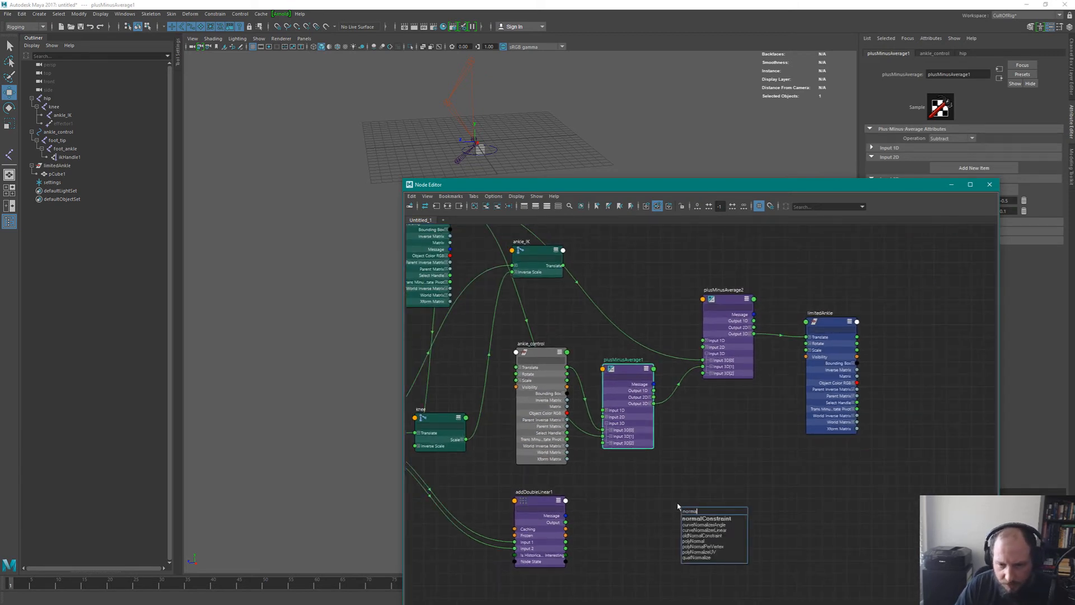
key(shift+Home)
text(vec)
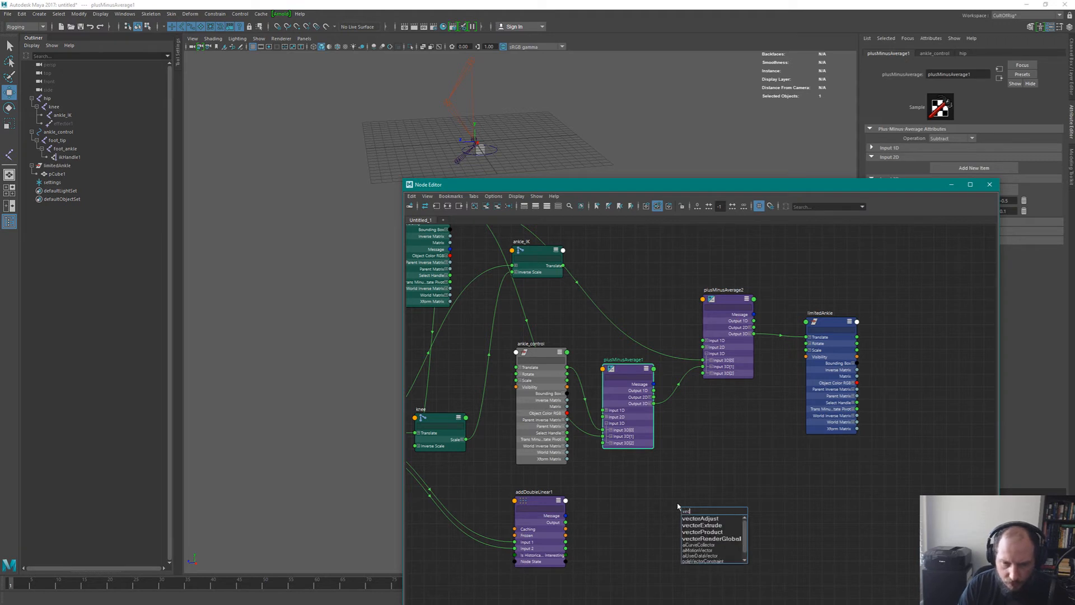
text(t)
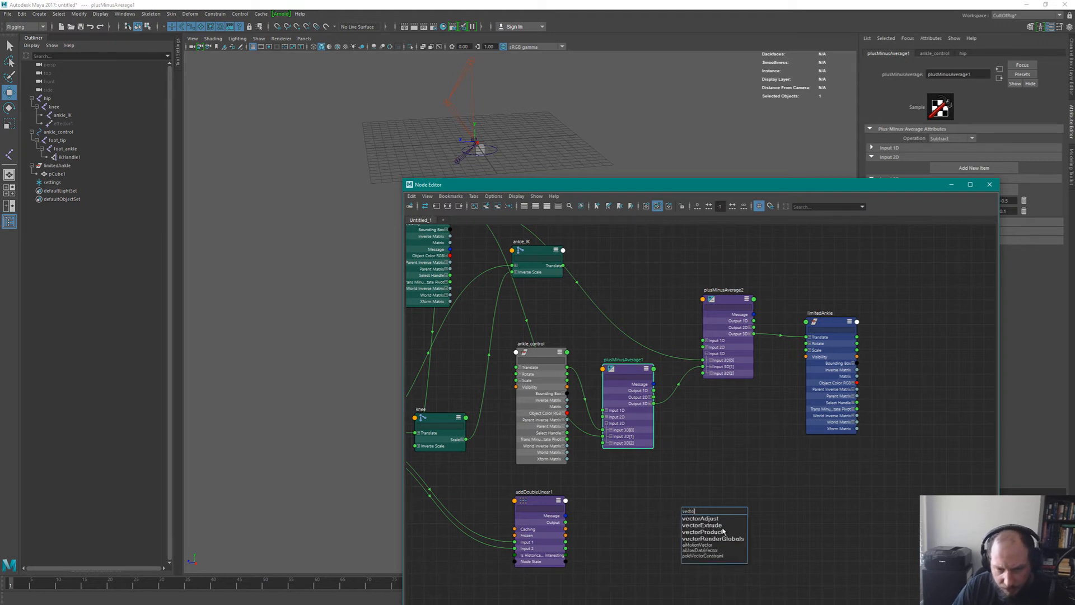
text(oduct)
click(723, 532)
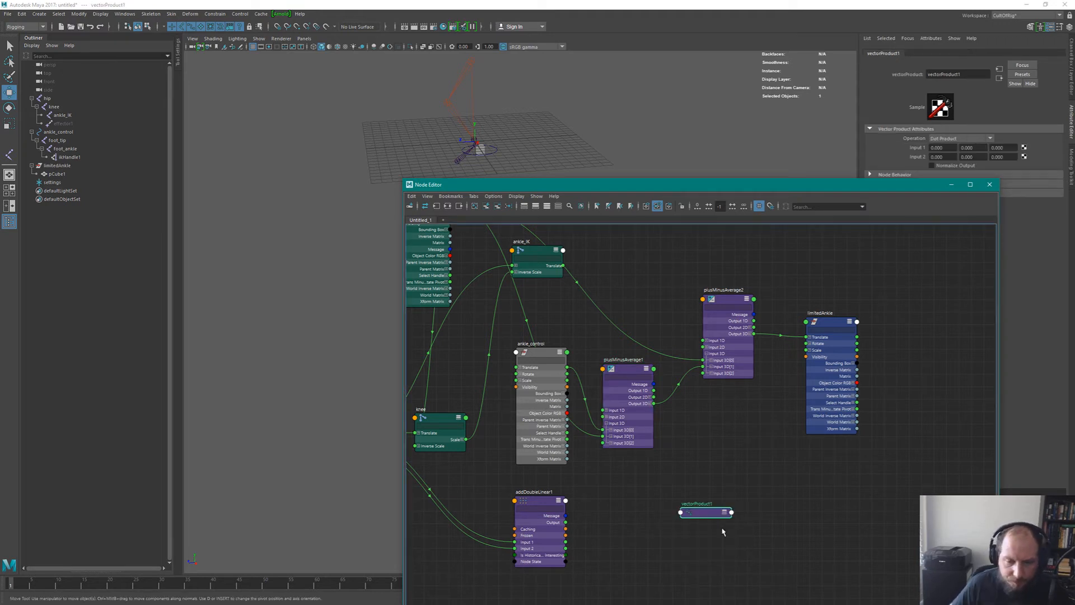
key(3)
drag(707, 513, 674, 495)
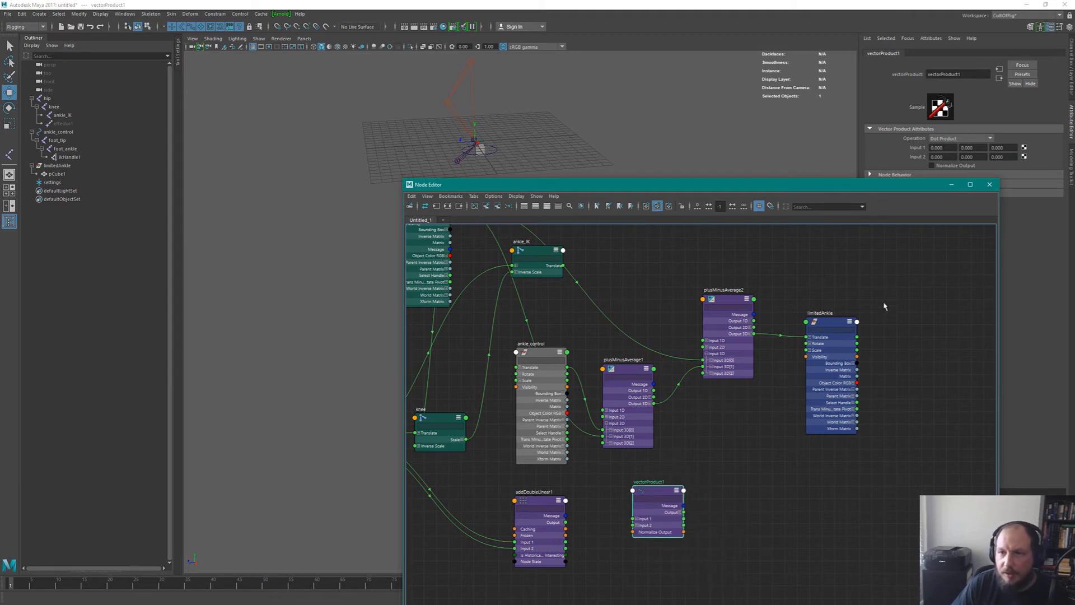
Set vectorProduct1's Operation to No operation and enable Normalize Output, keeping the Node Editor clear of the attributes.
drag(919, 184, 839, 194)
click(953, 139)
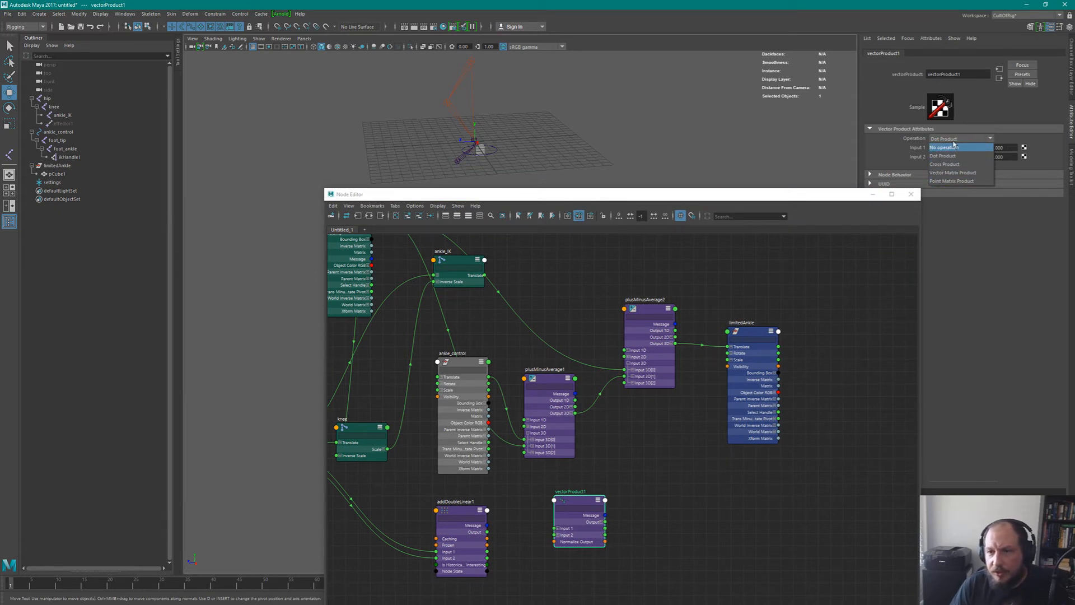
click(952, 148)
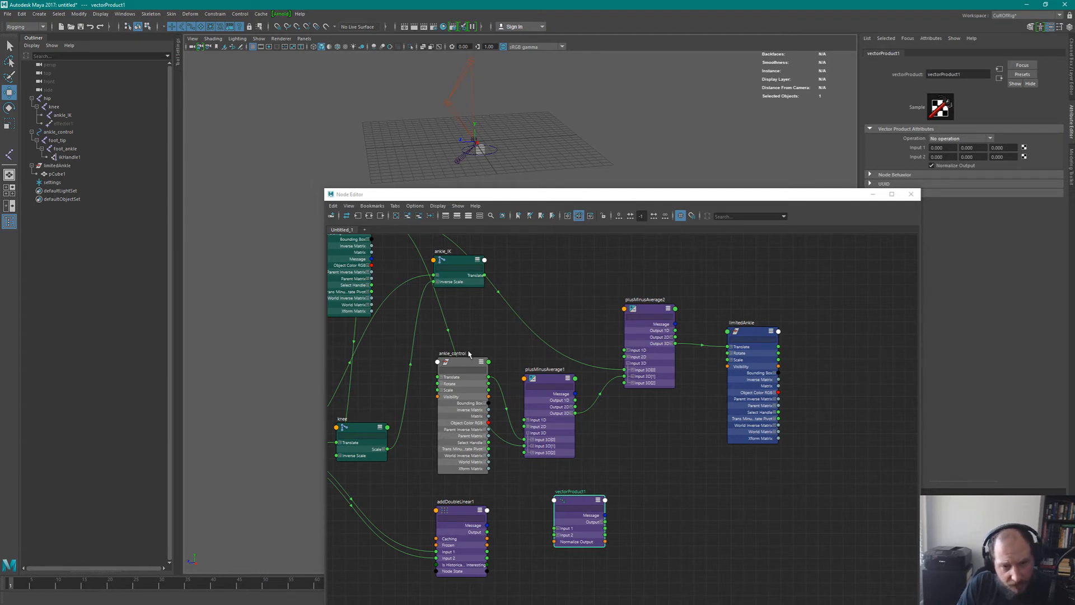
Nudge the vectorProduct1 and ankle_control nodes slightly down and left in the graph, and select ankle_control.
mouse_move(469, 355)
shift+mouse_down()
mouse_move(449, 369)
mouse_move(459, 362)
shift+mouse_up()
click(495, 383)
click(463, 370)
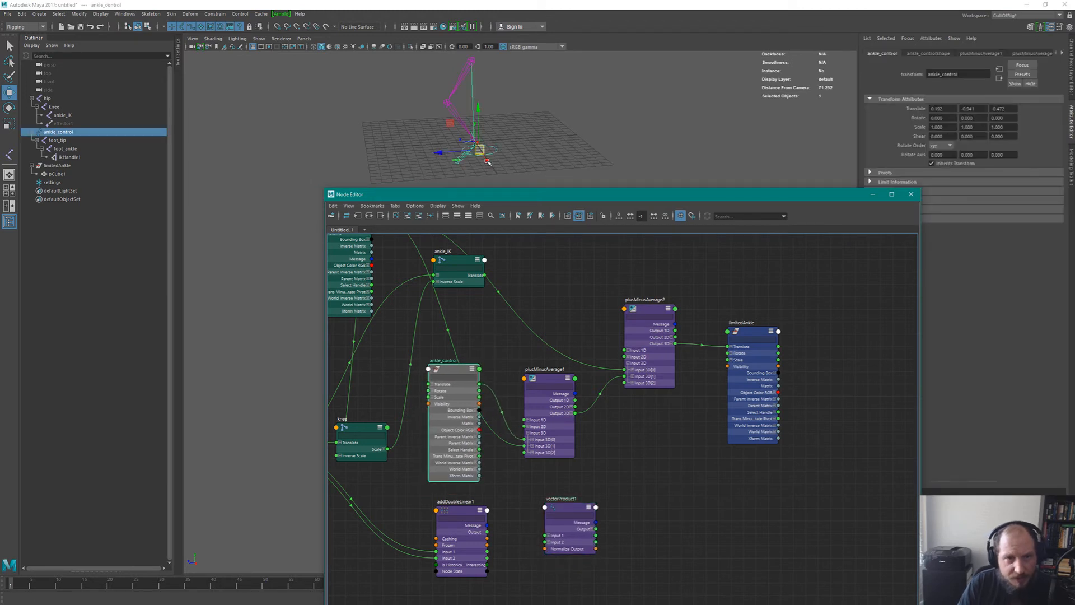
click(516, 130)
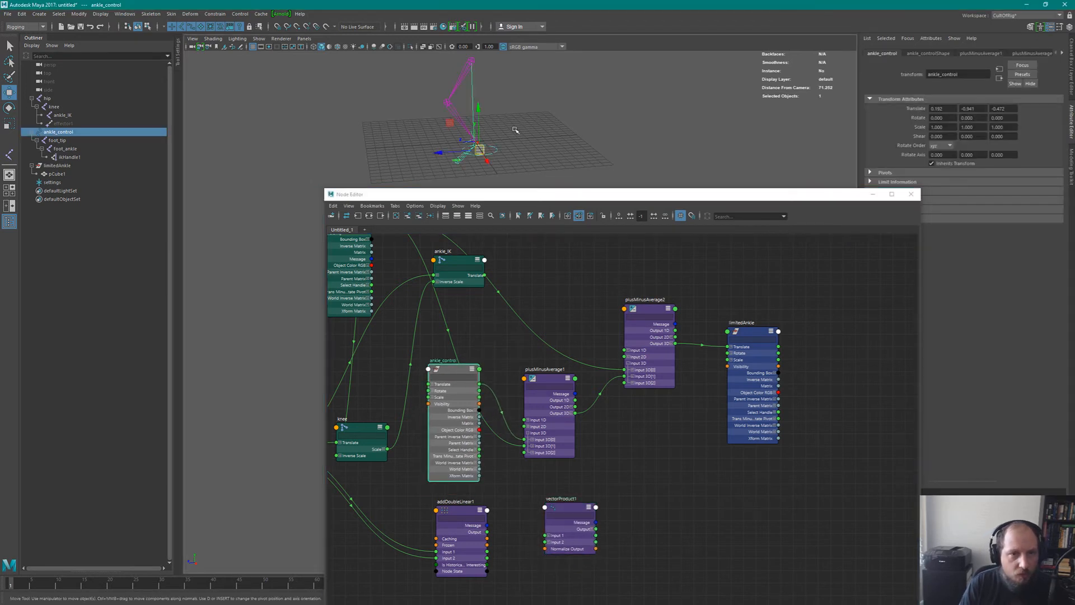
click(483, 149)
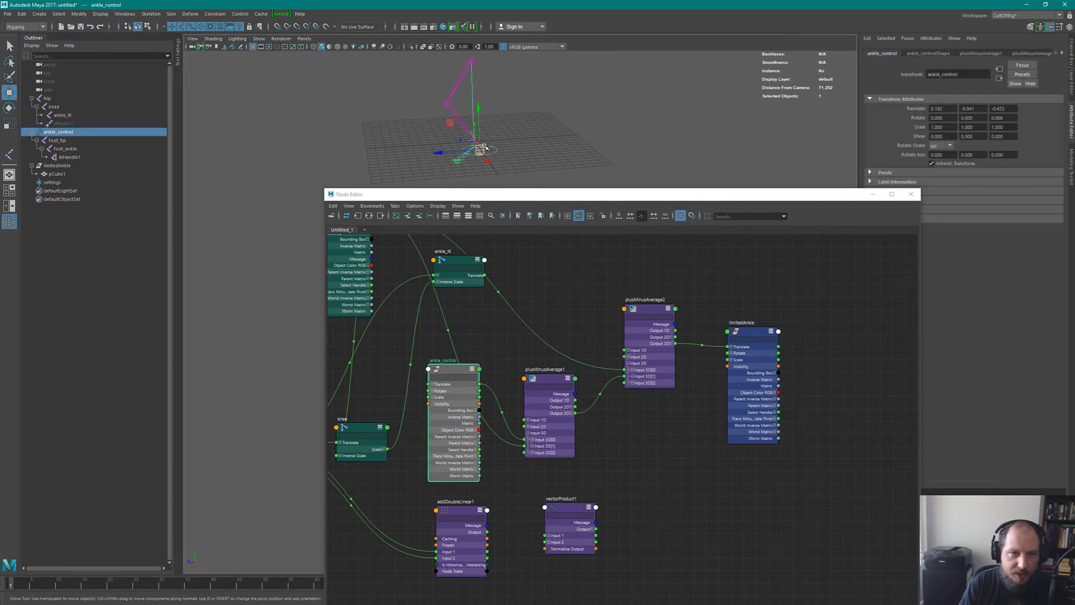
drag(483, 148, 567, 146)
Move plusMinusAverage1 closer to ankle_control and place vectorProduct1 just below and to the right of plusMinusAverage1.
click(567, 513)
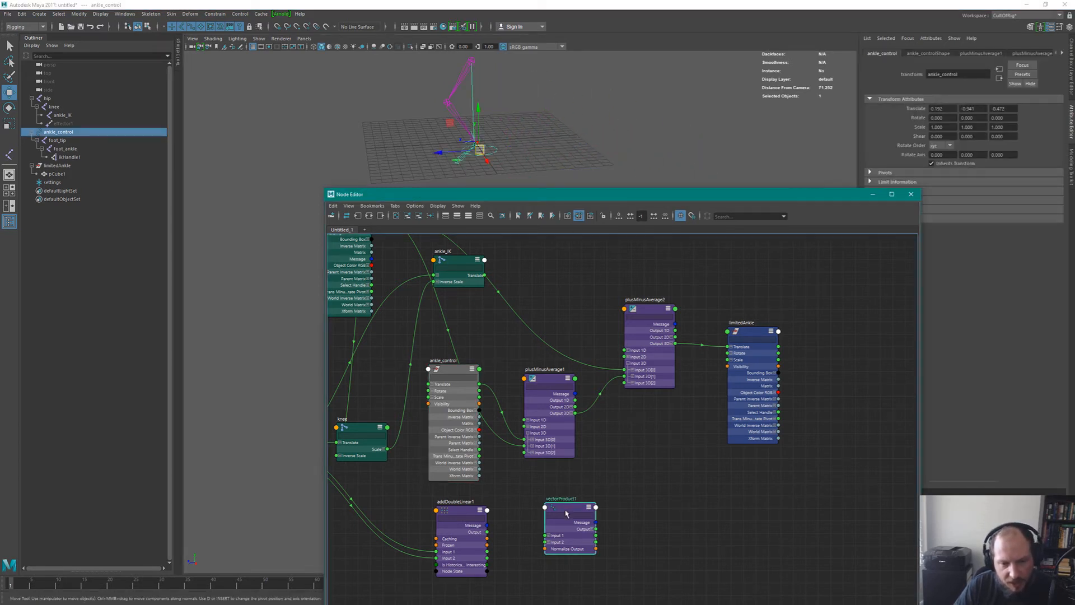
drag(566, 513, 581, 485)
drag(548, 378, 539, 361)
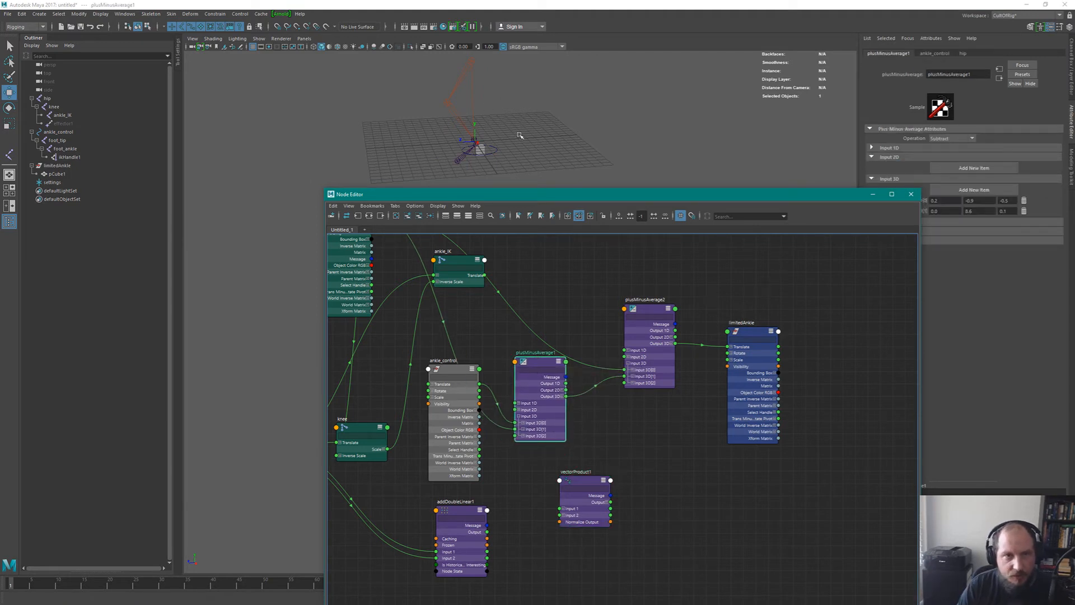
alt+drag(521, 135, 506, 118)
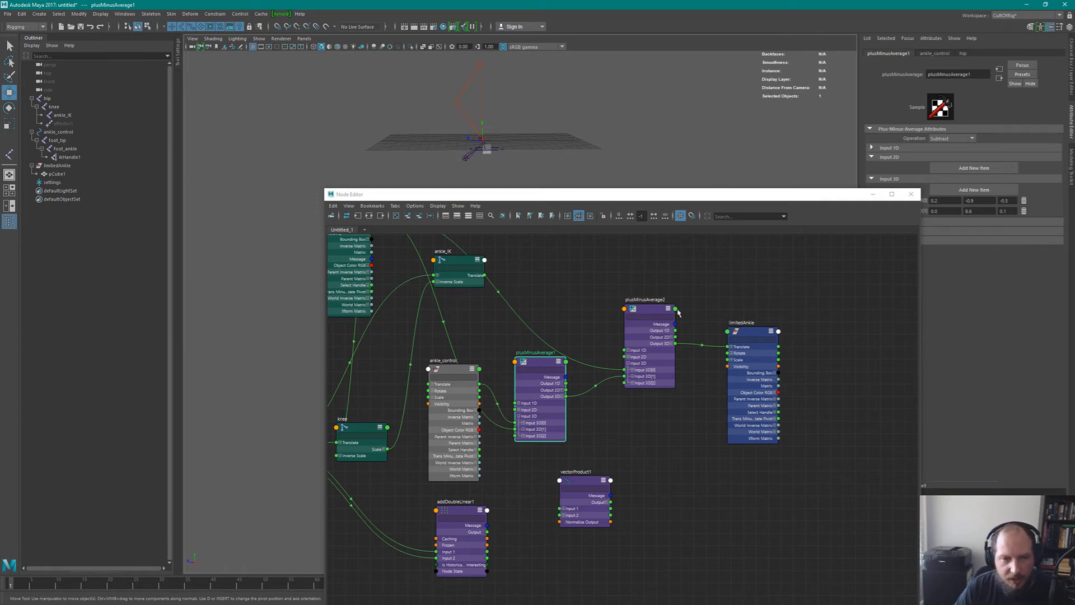
click(653, 329)
scroll(605, 450, up, 3)
drag(584, 498, 618, 418)
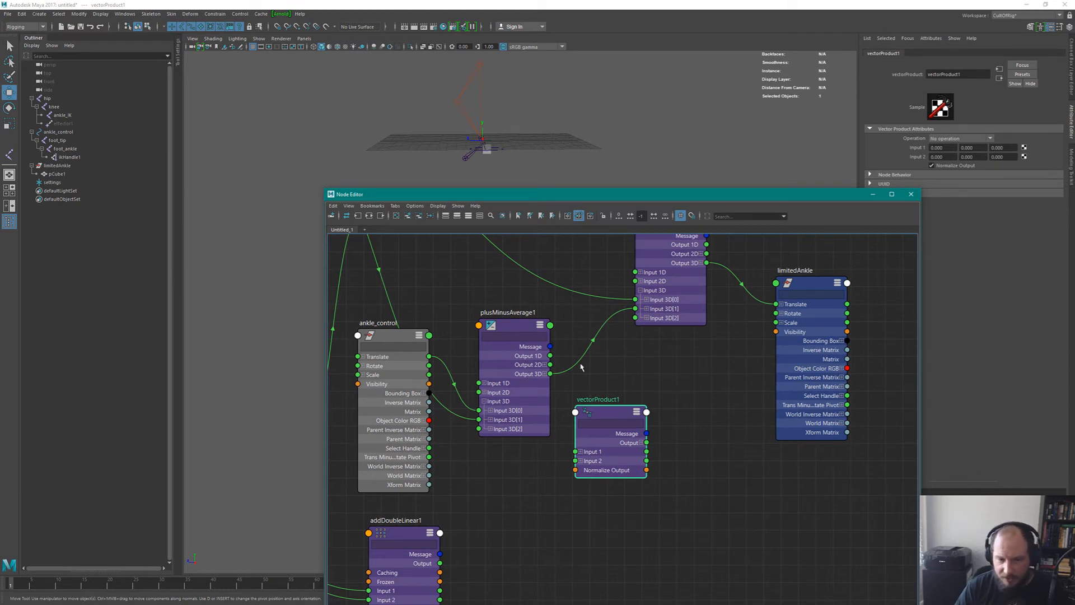
drag(603, 404, 615, 409)
scroll(616, 408, up, 2)
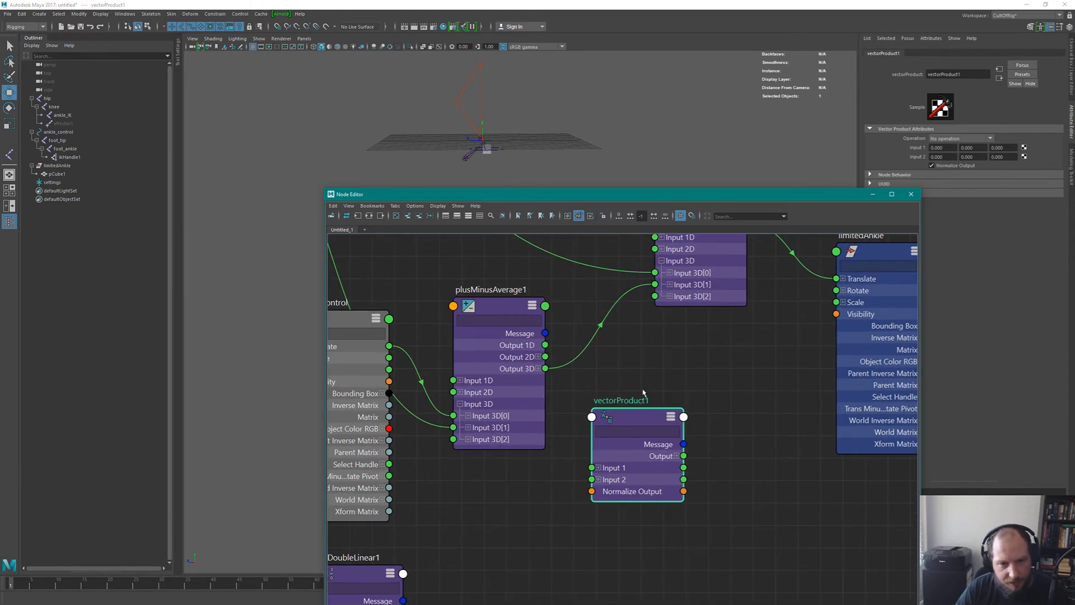
Connect plusMinusAverage1's Output 3D to vectorProduct1's Input 1 and expand vectorProduct1's Output channels.
drag(508, 307, 503, 293)
drag(540, 356, 591, 468)
alt+middle_drag(716, 403, 673, 433)
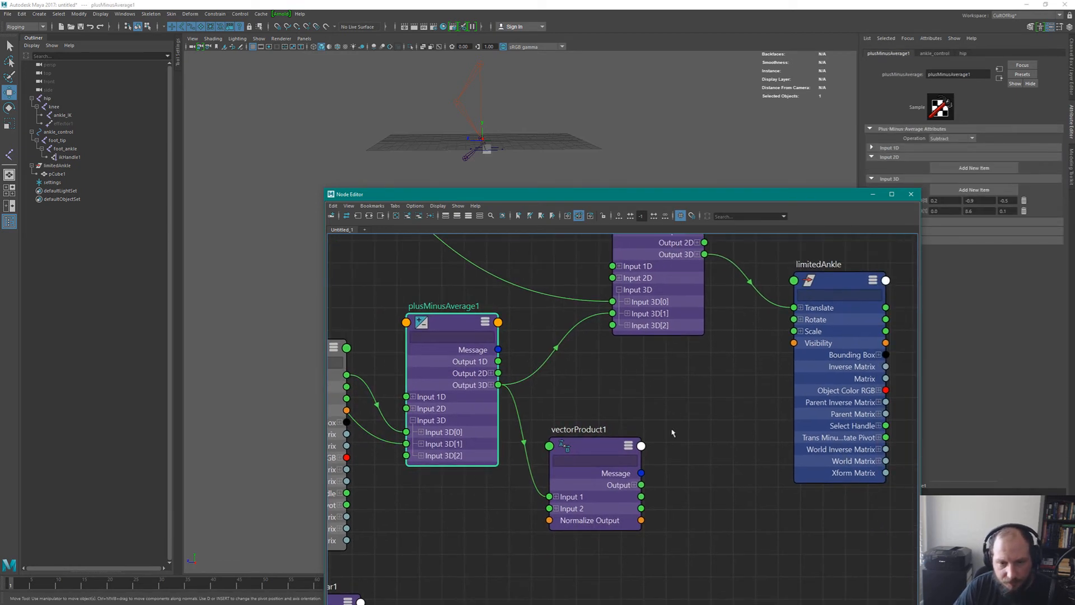
click(638, 485)
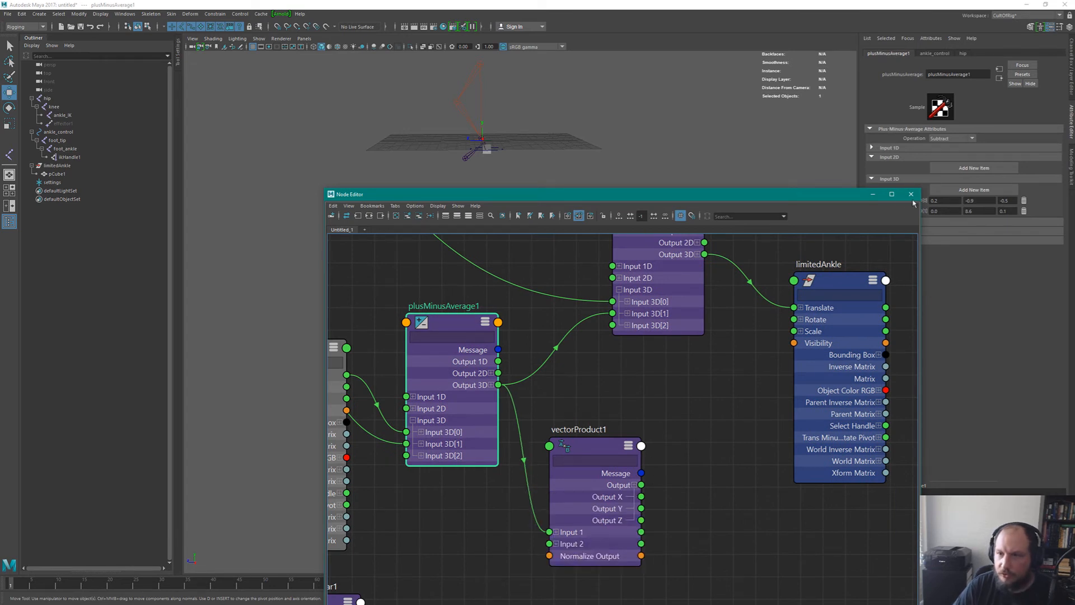
Shift plusMinusAverage2 and limitedAnkle further right in the graph, and connect vectorProduct1's Output to plusMinusAverage2's Input 3D[1].
alt+middle_drag(647, 422, 672, 454)
scroll(672, 454, down, 4)
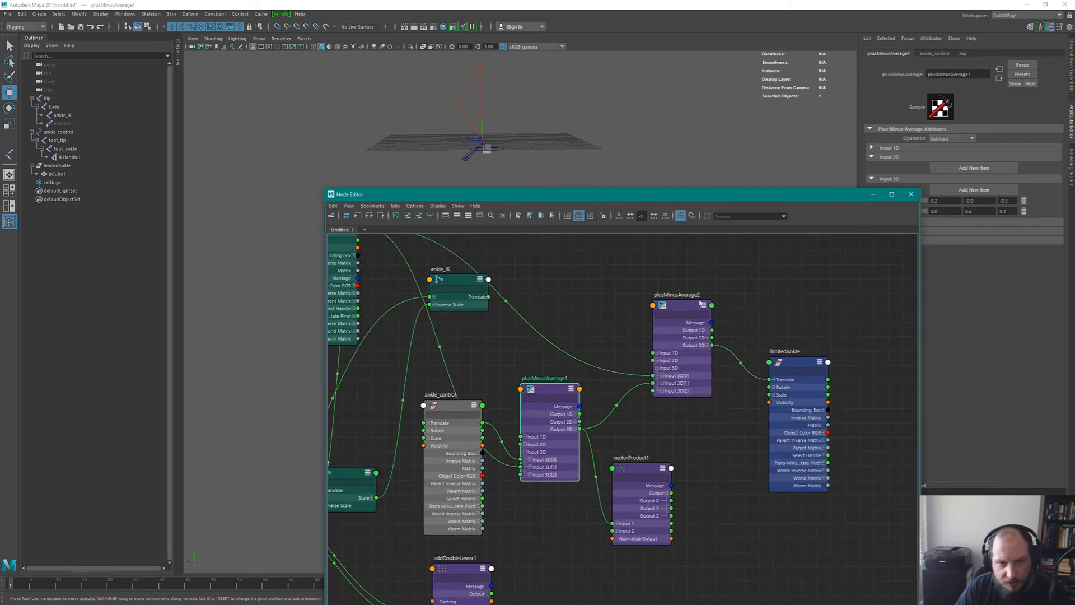
drag(682, 306, 731, 297)
click(785, 368)
drag(790, 362, 839, 348)
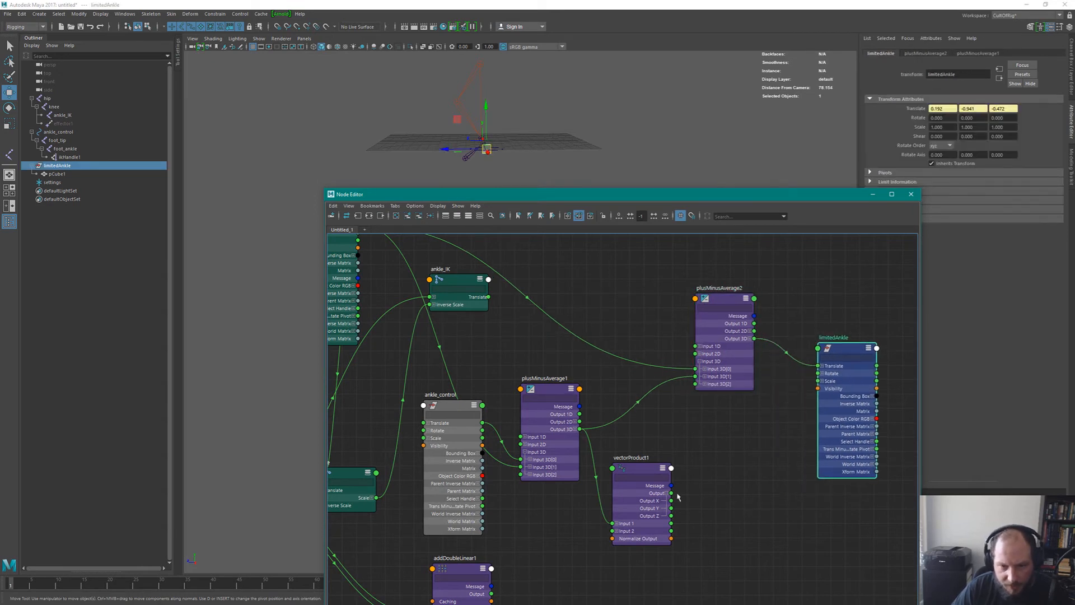
drag(672, 493, 695, 377)
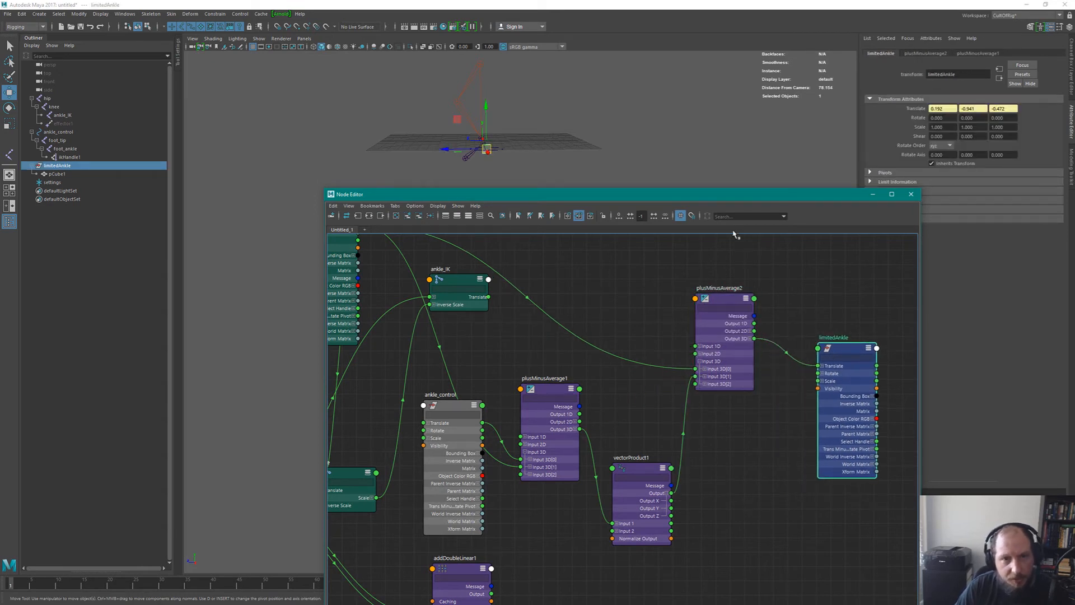
Raise ankle_control in the viewport to Translate -1.541, 3.809, 0.749 to test the normalized vector.
alt+middle_drag(560, 89, 593, 103)
click(531, 163)
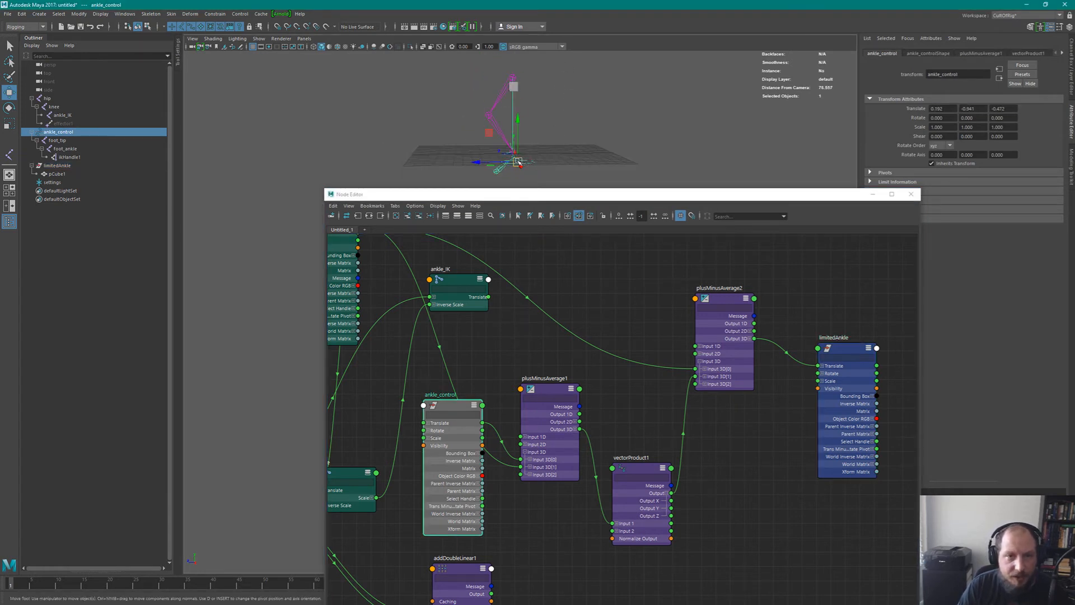
drag(518, 163, 515, 85)
click(515, 89)
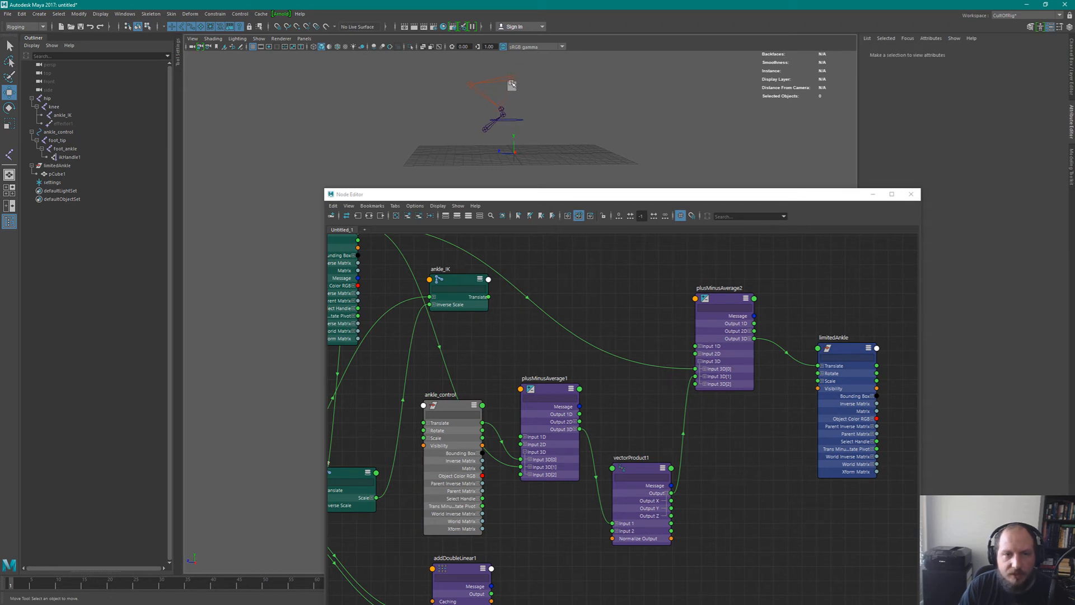
Try moving ankle_control down and to the right in the viewport, and undo that movement.
click(520, 123)
drag(506, 120, 562, 167)
key(ctrl+z)
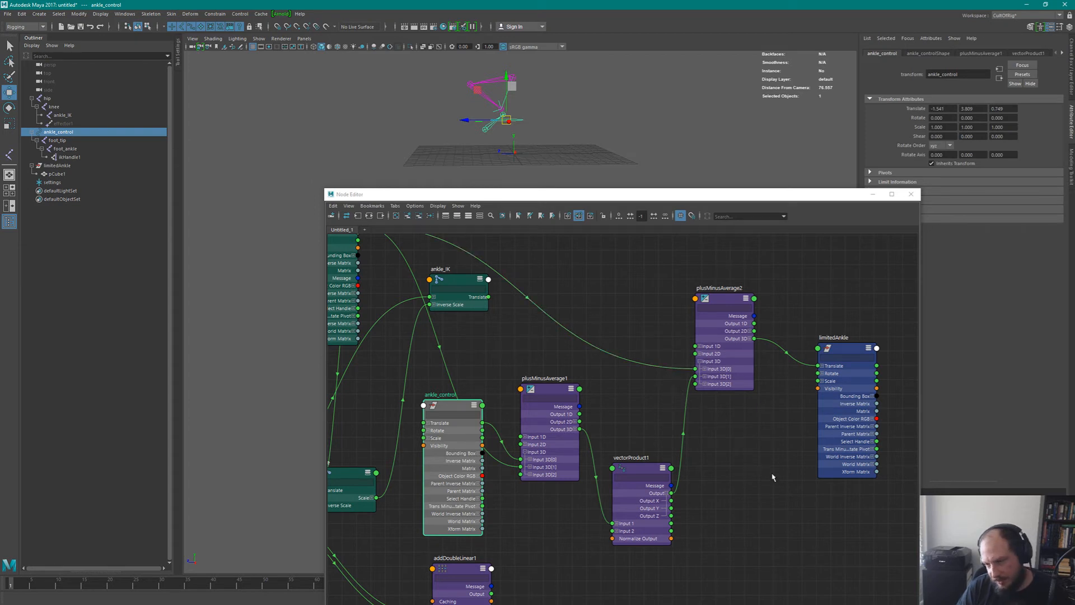
Move the vectorProduct1 node up beside plusMinusAverage1 and select pCube1 in the viewport.
drag(649, 485, 634, 455)
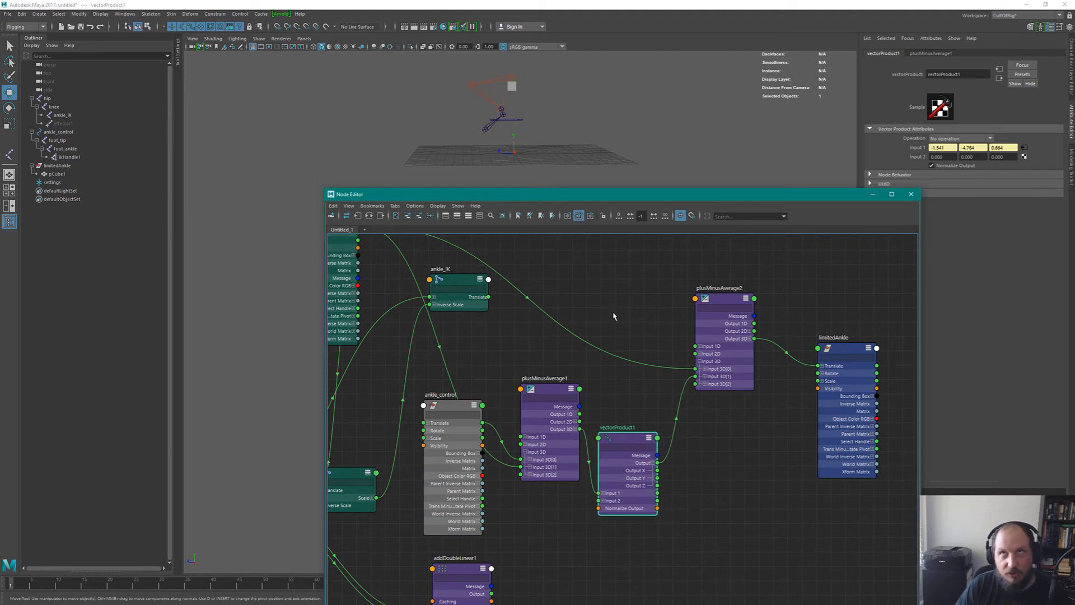
click(513, 87)
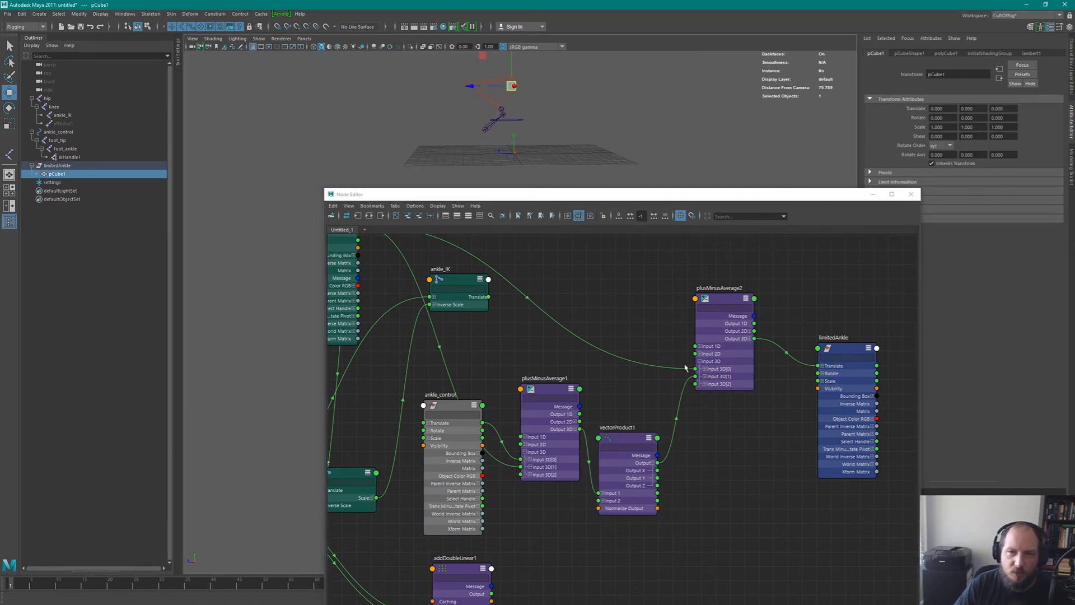
click(752, 505)
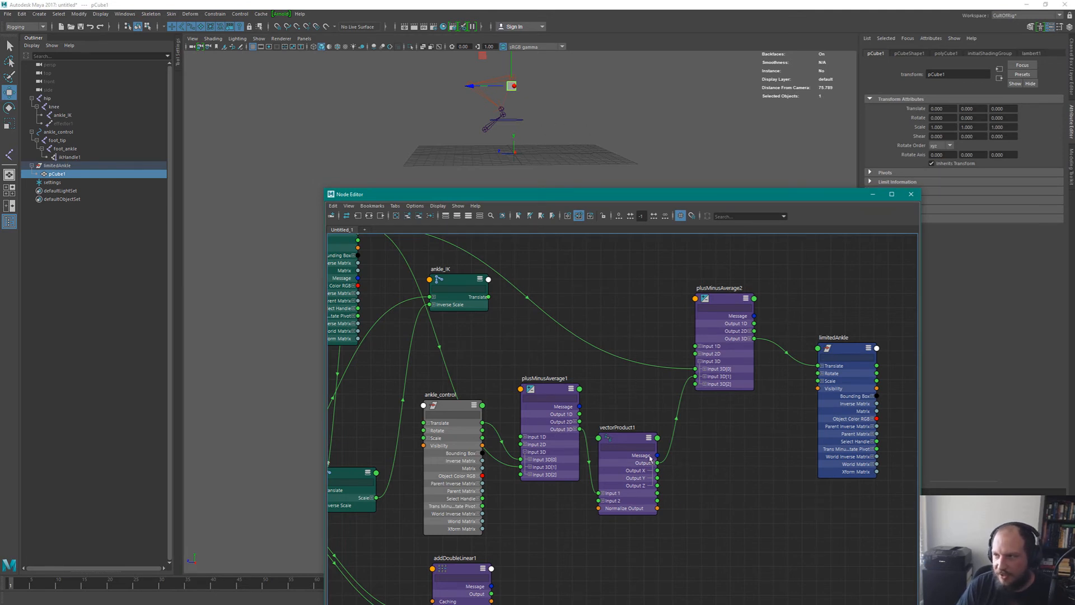
Create another plusMinusAverage node to the right of vectorProduct1 and show its attributes.
alt+middle_drag(688, 477, 575, 476)
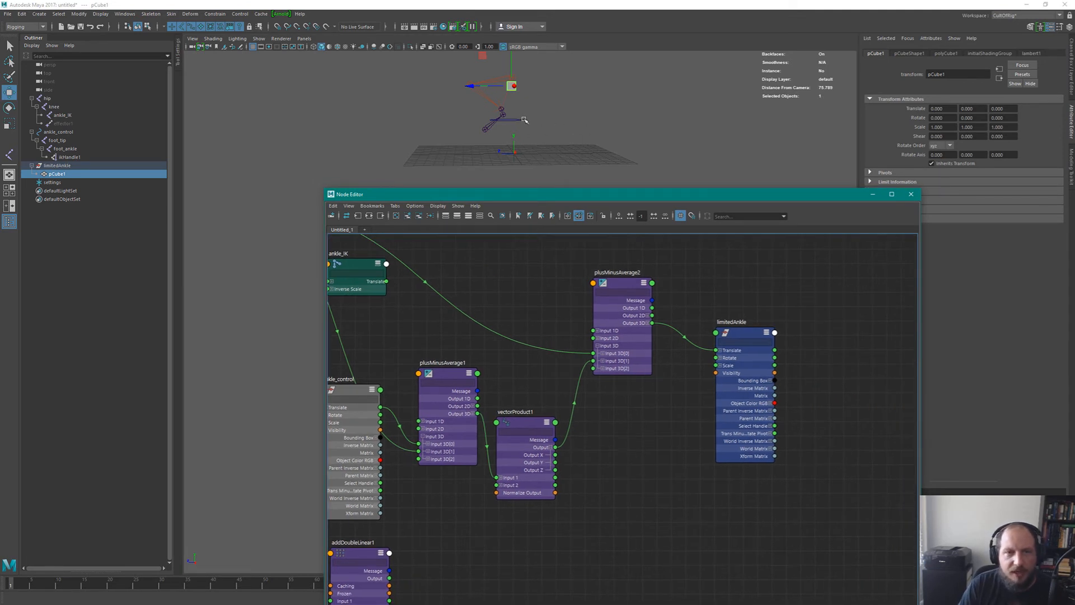
alt+middle_drag(641, 443, 720, 430)
alt+right_drag(720, 430, 689, 425)
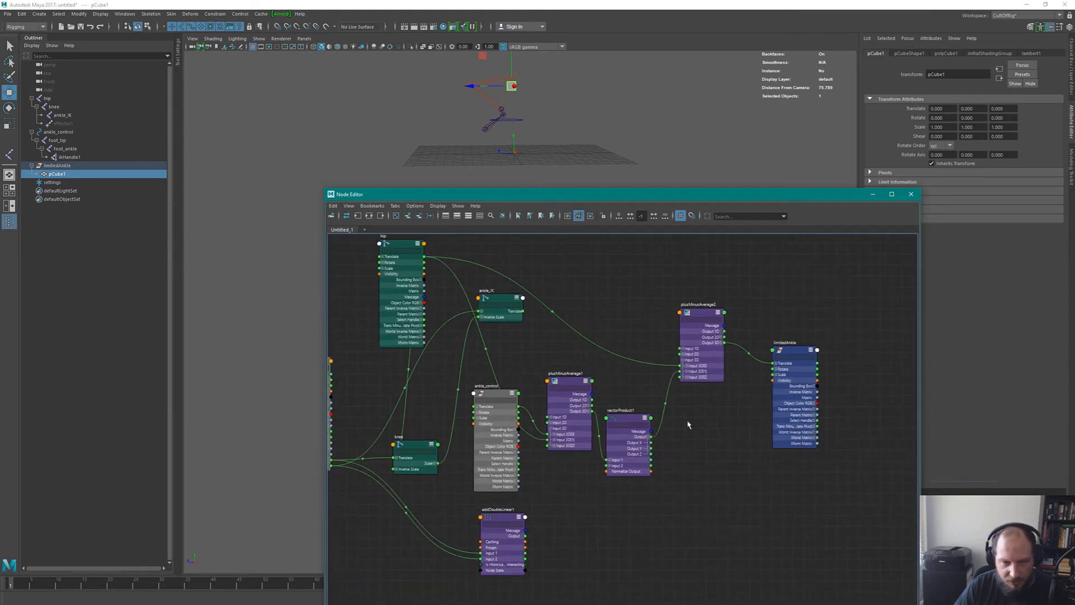
alt+right_drag(676, 493, 706, 474)
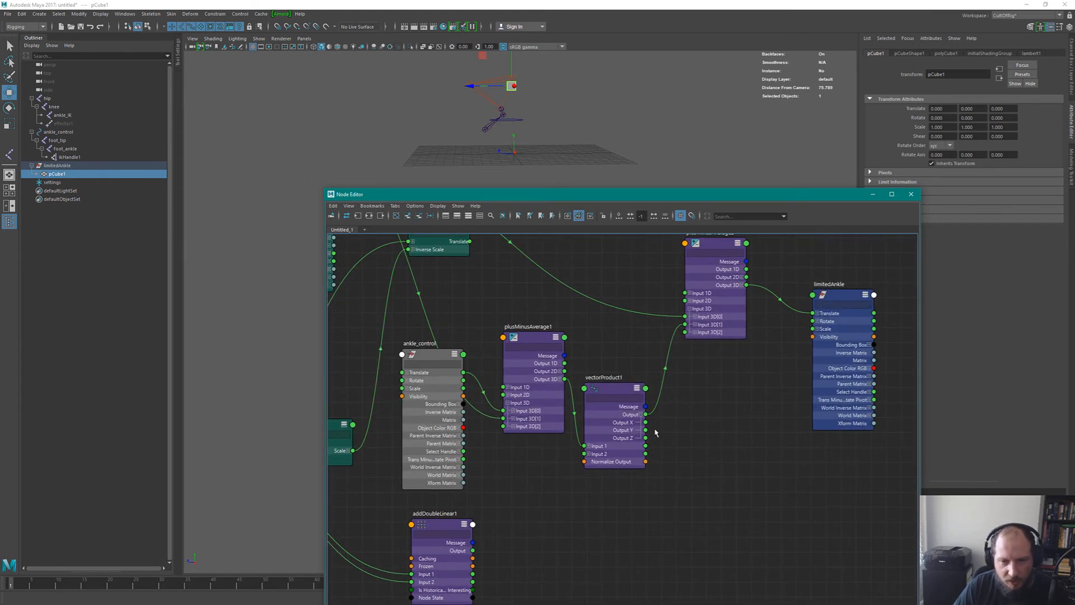
key(Tab)
text(mul)
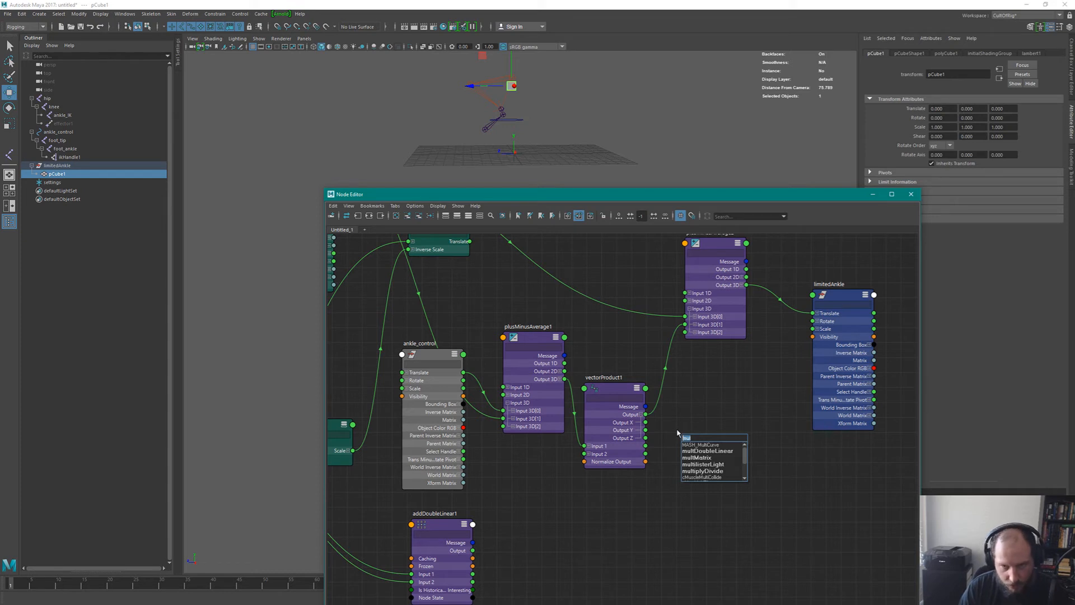
text(plus)
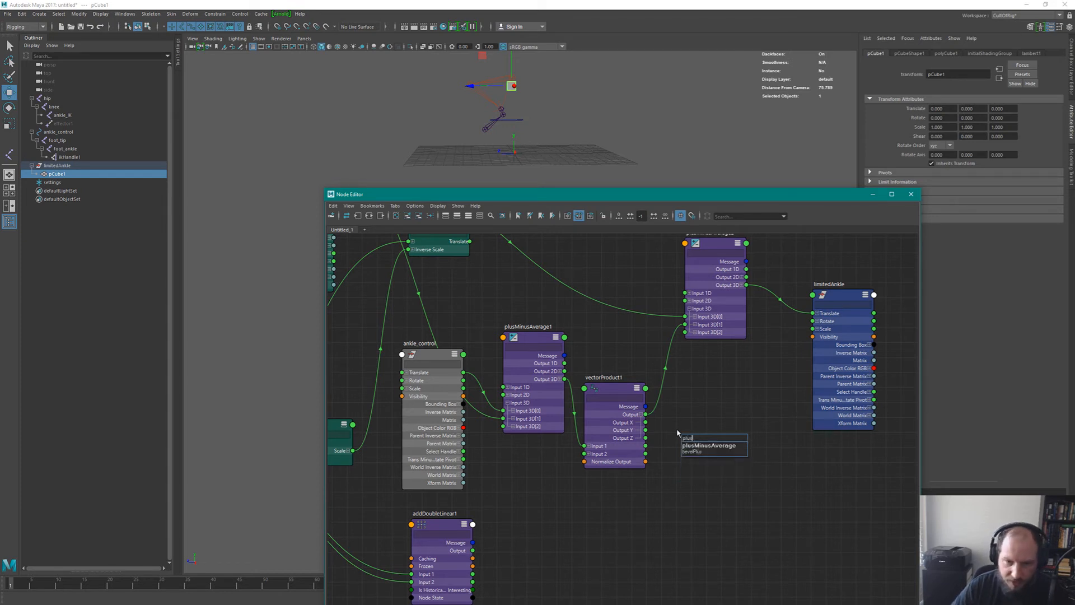
key(Down)
key(Return)
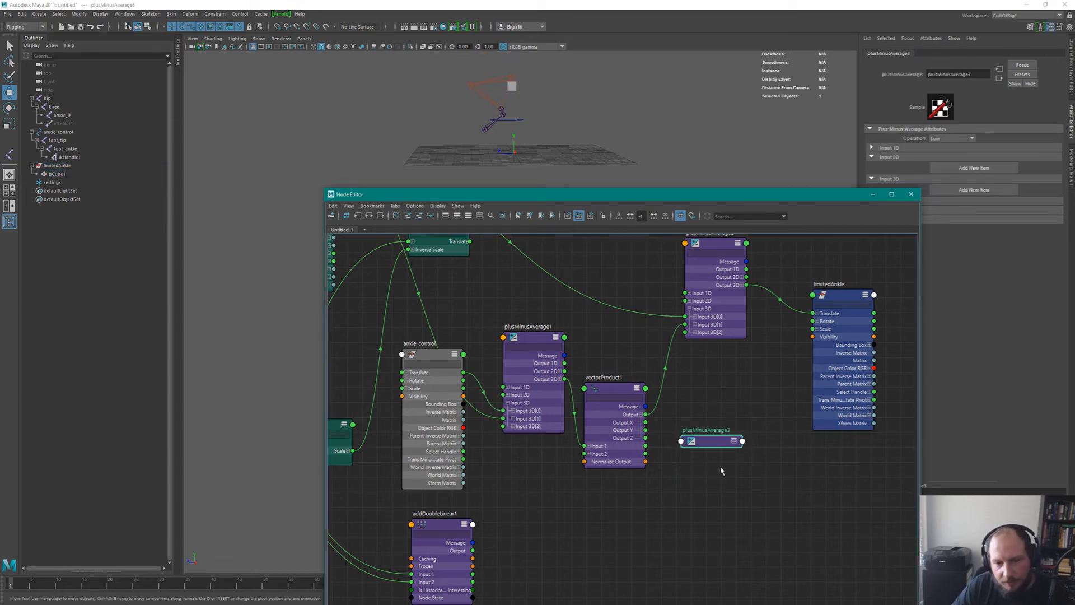
key(3)
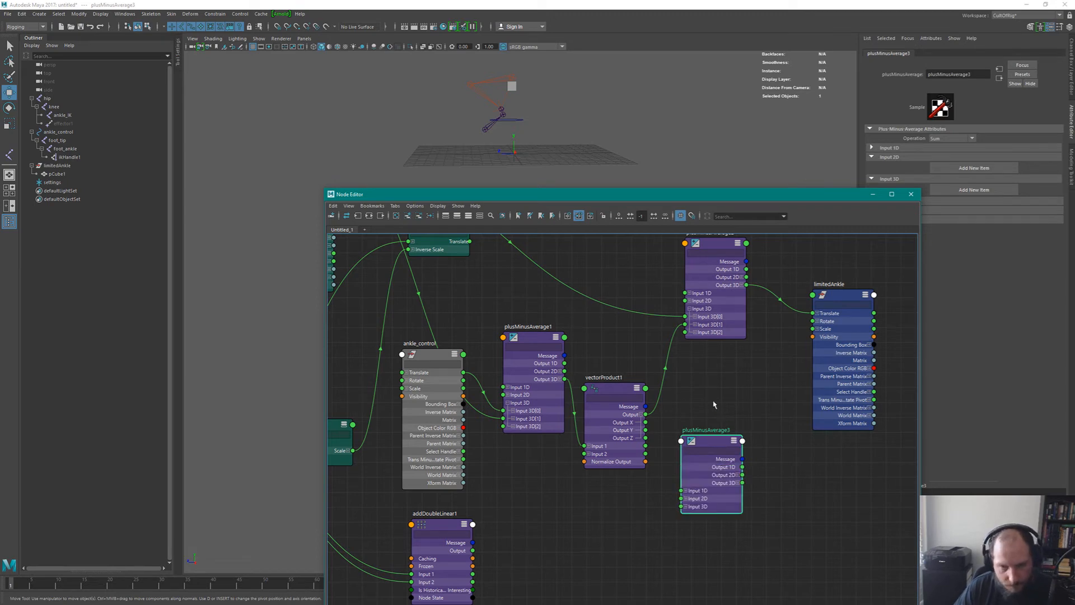
Align the new plusMinusAverage node directly beneath plusMinusAverage2 in the graph.
scroll(719, 445, up, 3)
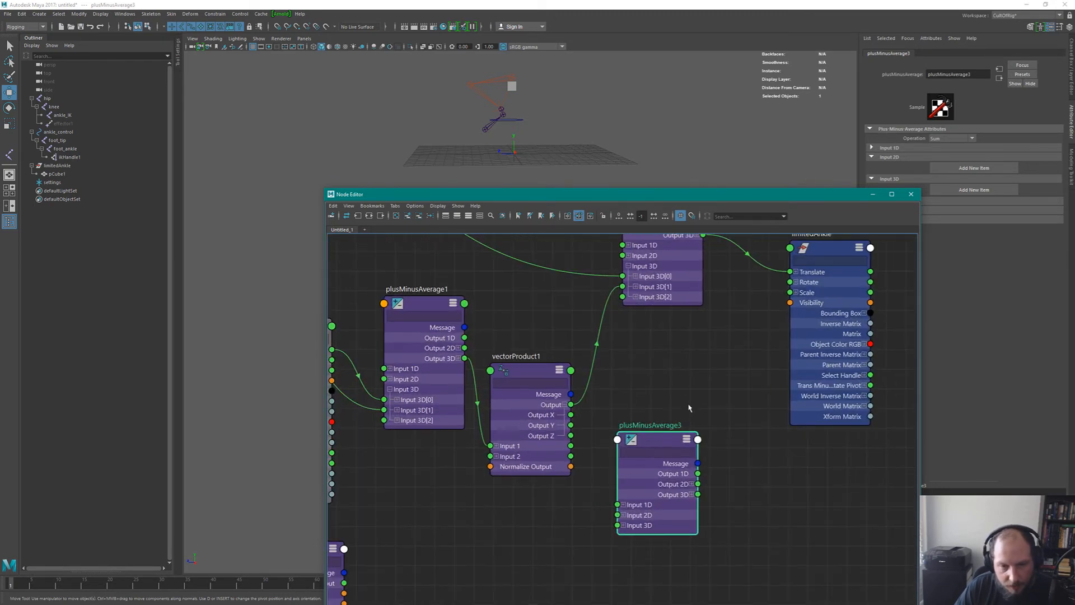
drag(665, 421, 678, 438)
click(672, 369)
scroll(720, 389, down, 4)
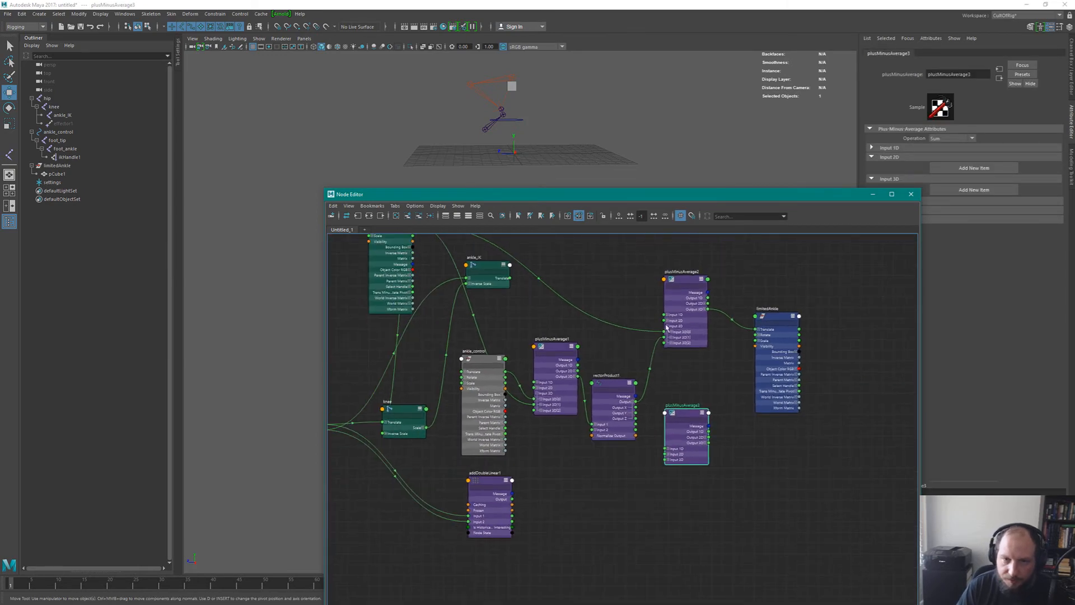
Move plusMinusAverage2 and limitedAnkle together farther to the right in the node graph.
drag(675, 245, 738, 329)
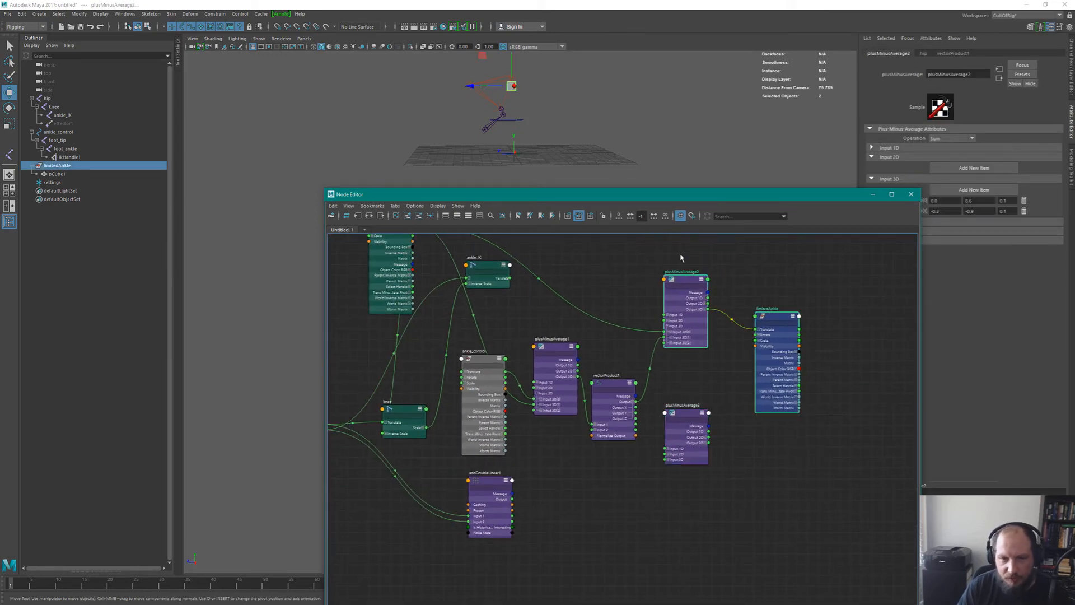
drag(684, 280, 762, 280)
Connect vectorProduct1's Output to the first Input 3D entry of plusMinusAverage3.
scroll(680, 286, up, 4)
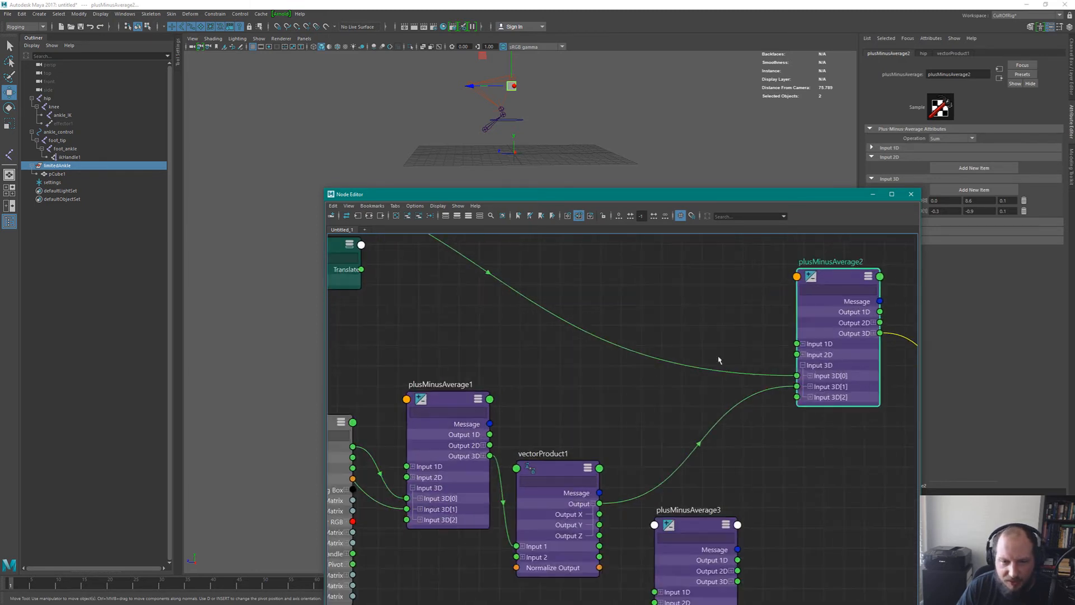
alt+middle_drag(650, 482, 644, 371)
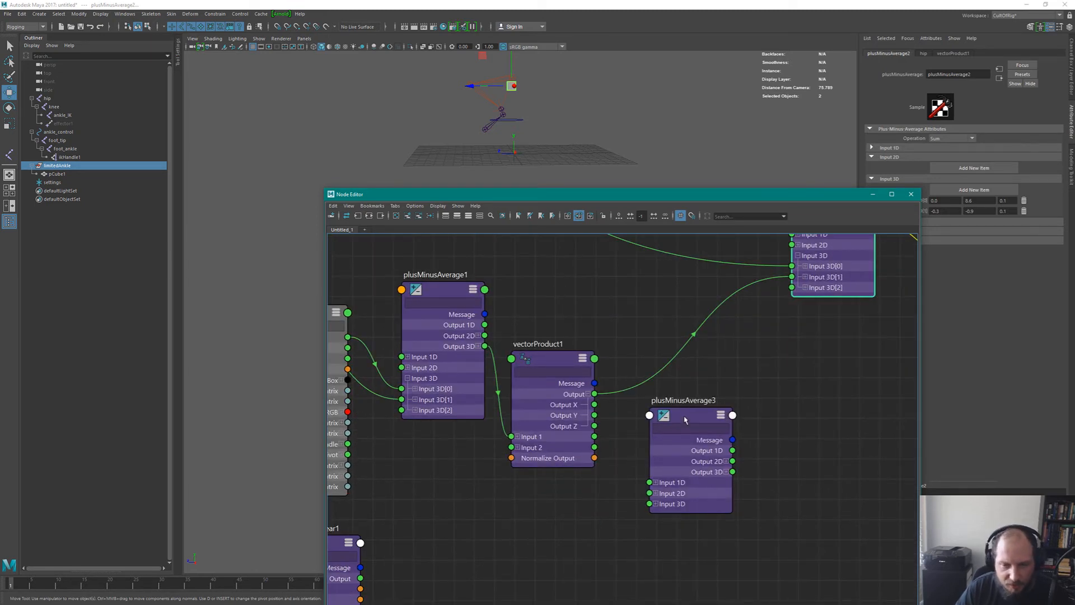
drag(684, 420, 676, 421)
drag(595, 394, 646, 506)
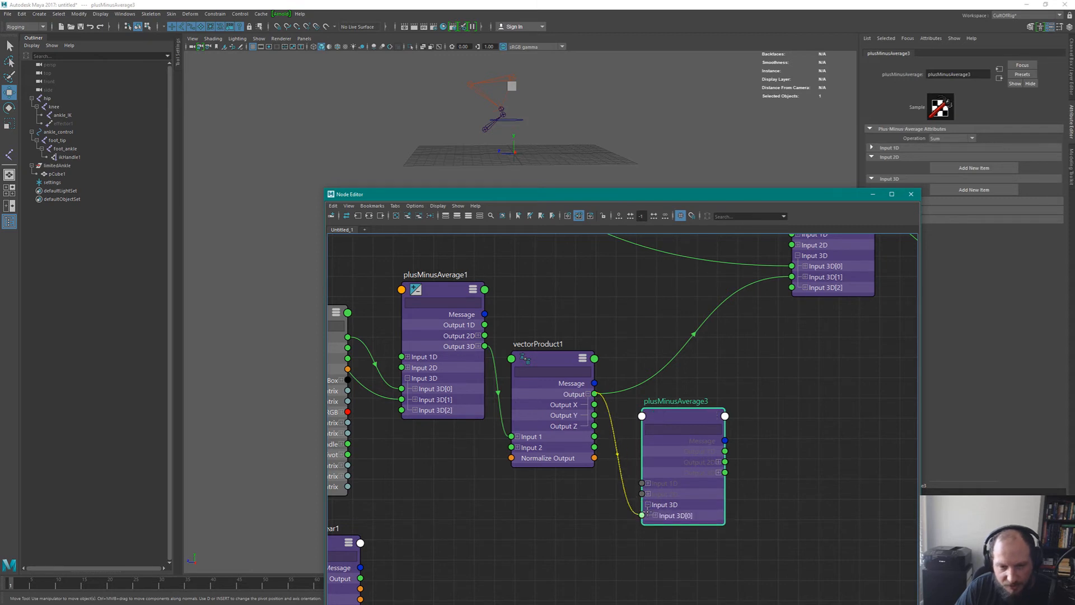
Delete plusMinusAverage3 and create a multiplyDivide node in its place with all its attributes shown.
scroll(728, 375, down, 1)
alt+middle_drag(715, 385, 706, 346)
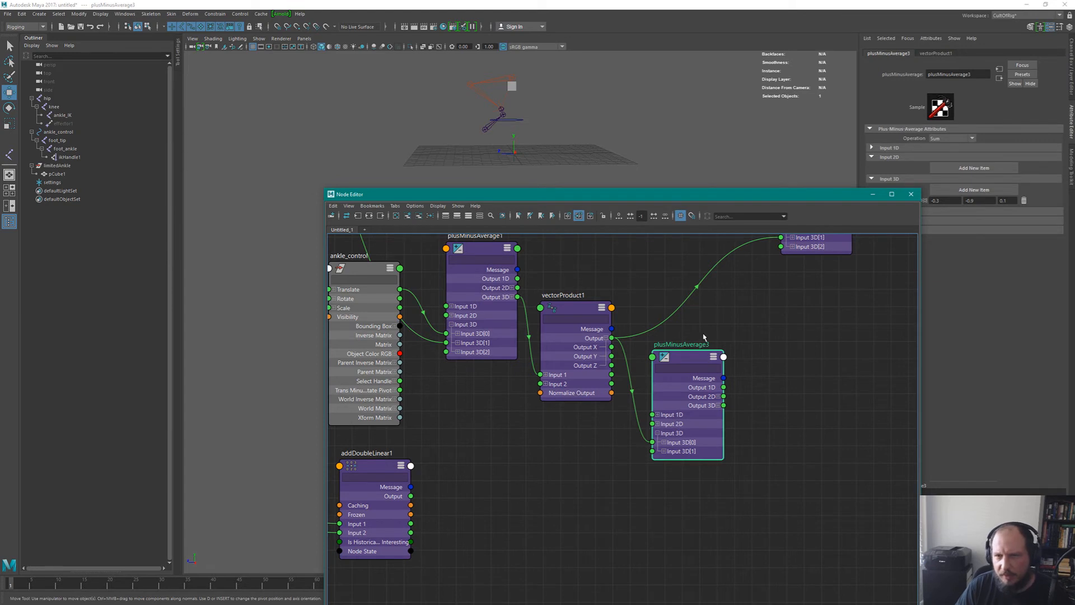
drag(704, 336, 696, 398)
key(Delete)
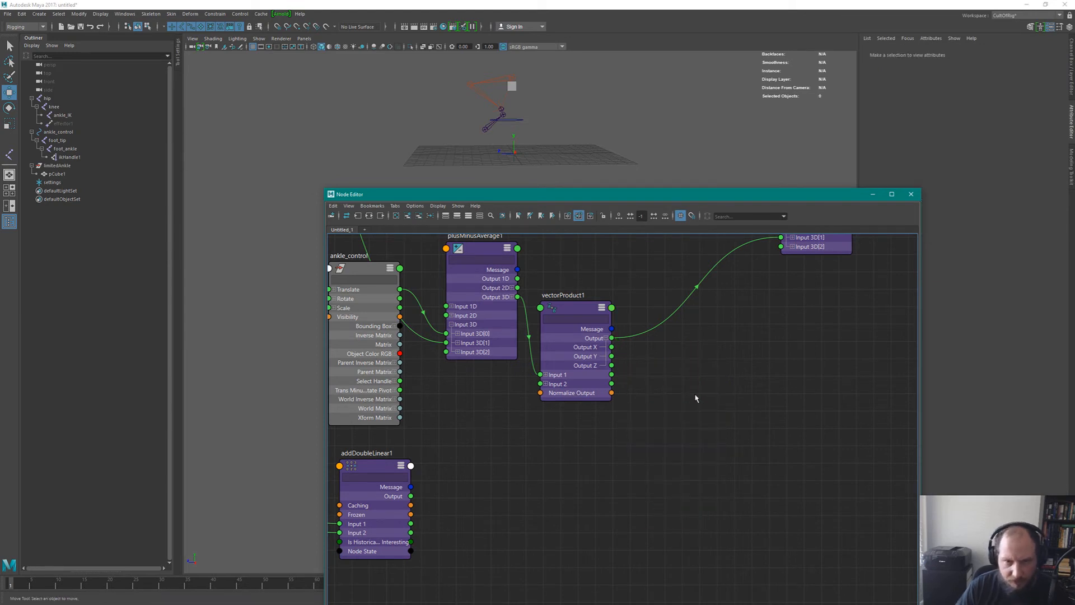
key(Tab)
text(mult)
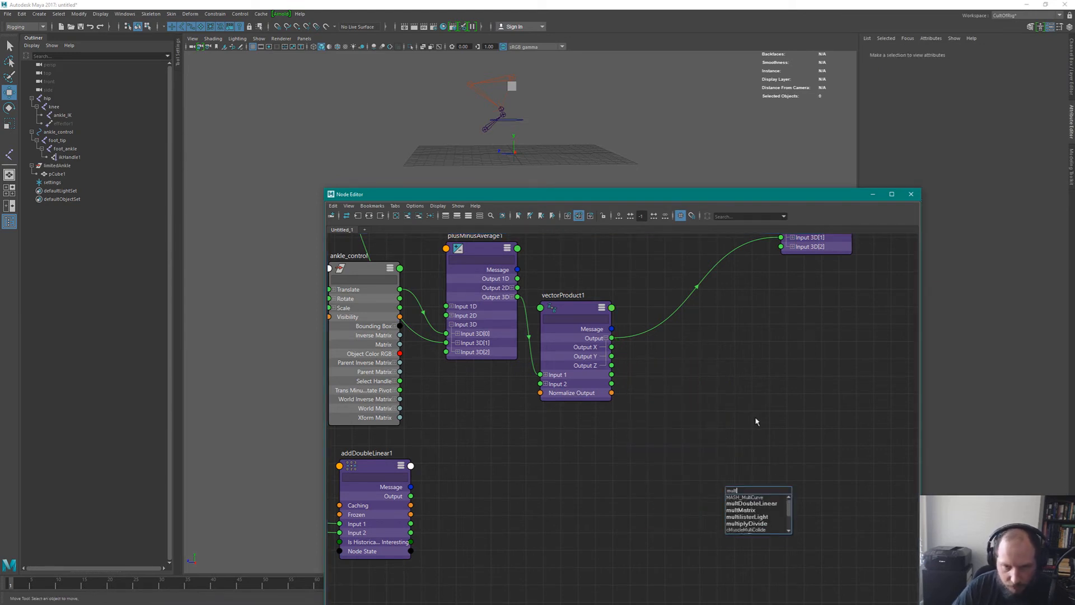
text(ip)
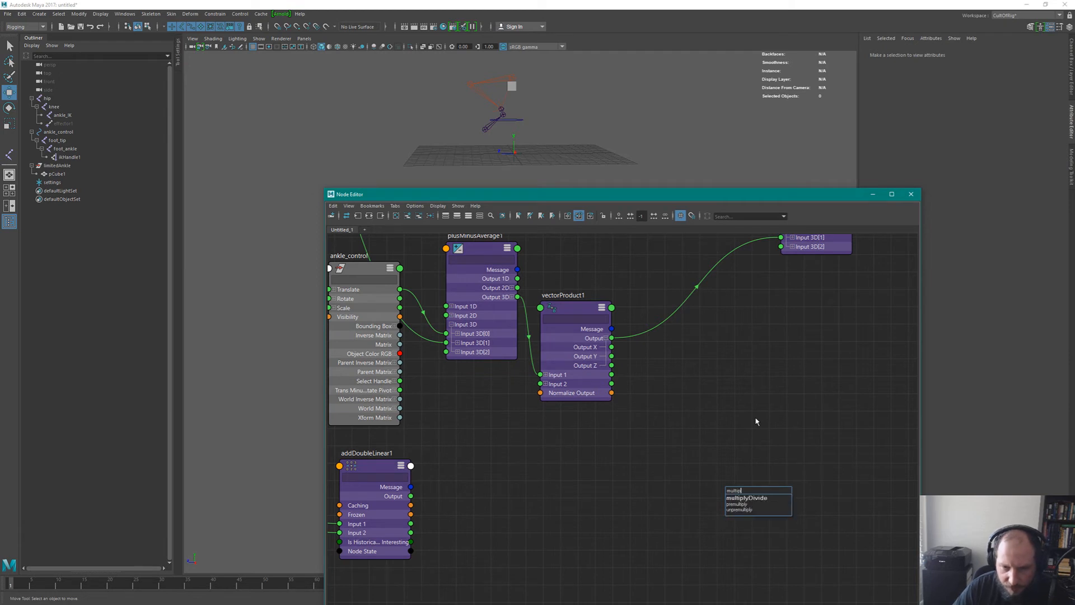
key(Return)
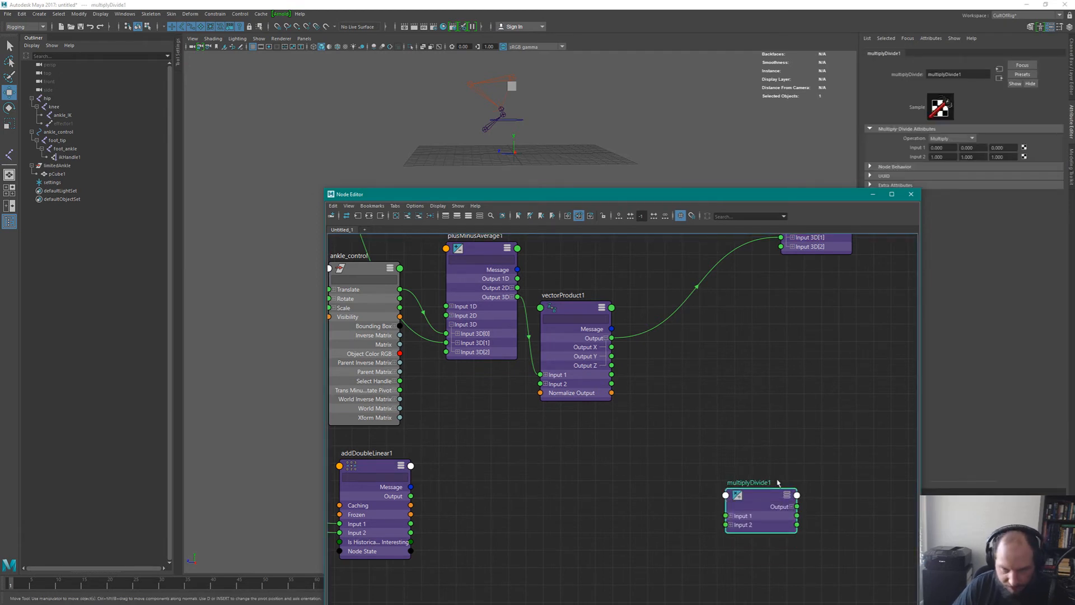
key(3)
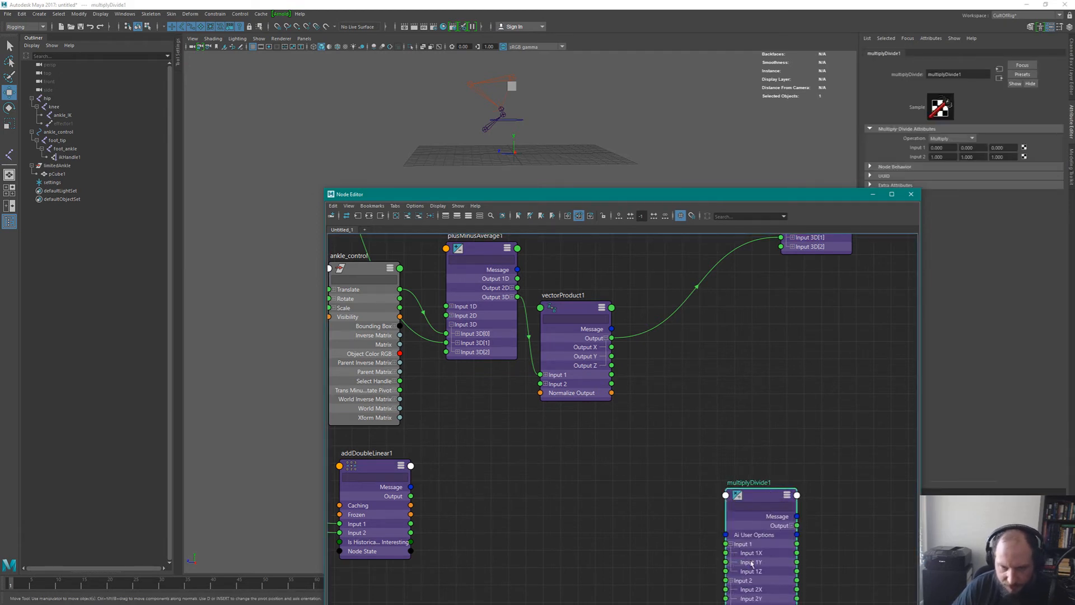
Connect vectorProduct1's Output to multiplyDivide1's Input 1, and addDoubleLinear1's Output to its Input 2X, 2Y and 2Z.
drag(761, 492, 712, 387)
drag(613, 339, 676, 439)
alt+middle_drag(463, 492, 623, 468)
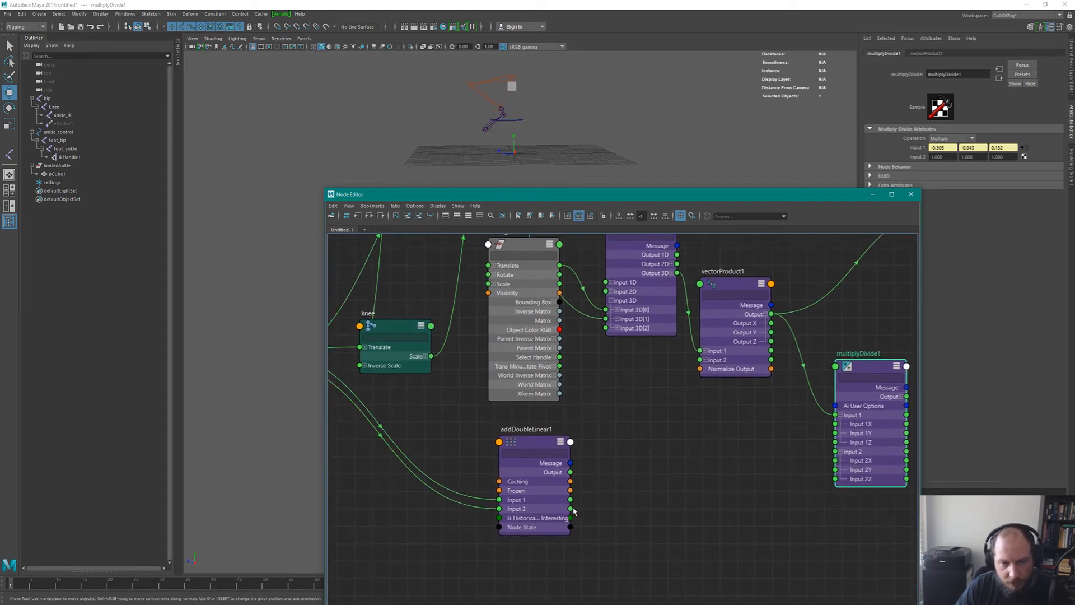
alt+middle_drag(860, 365, 674, 410)
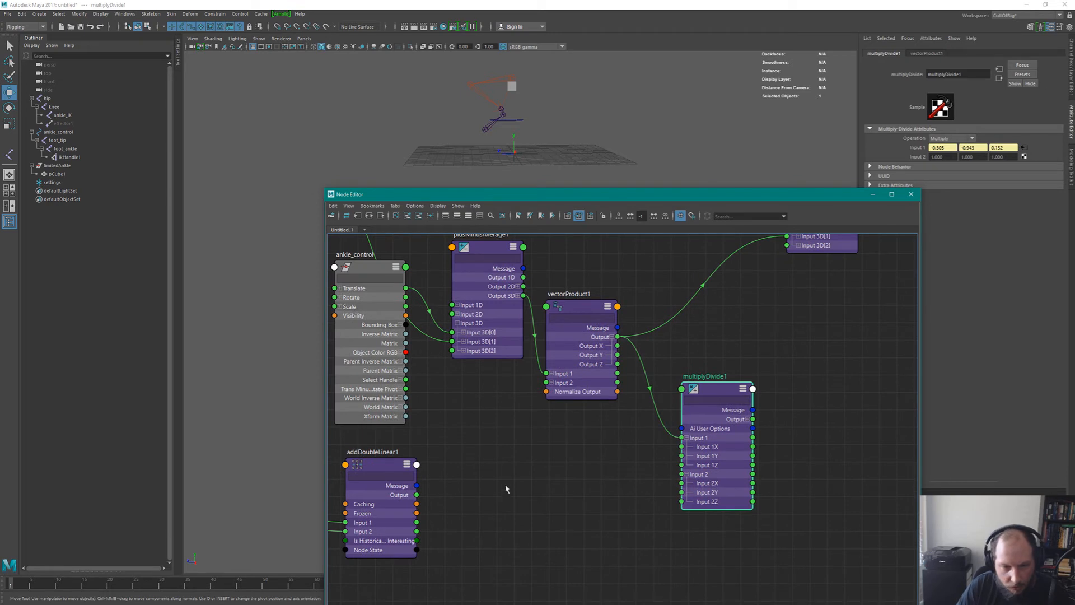
drag(417, 495, 681, 483)
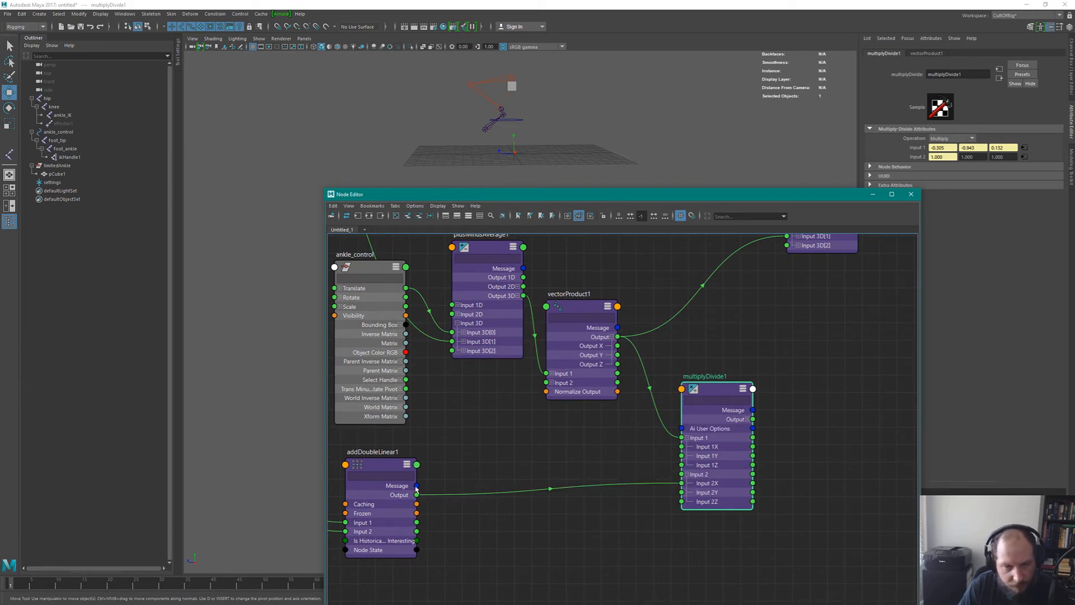
drag(417, 495, 698, 501)
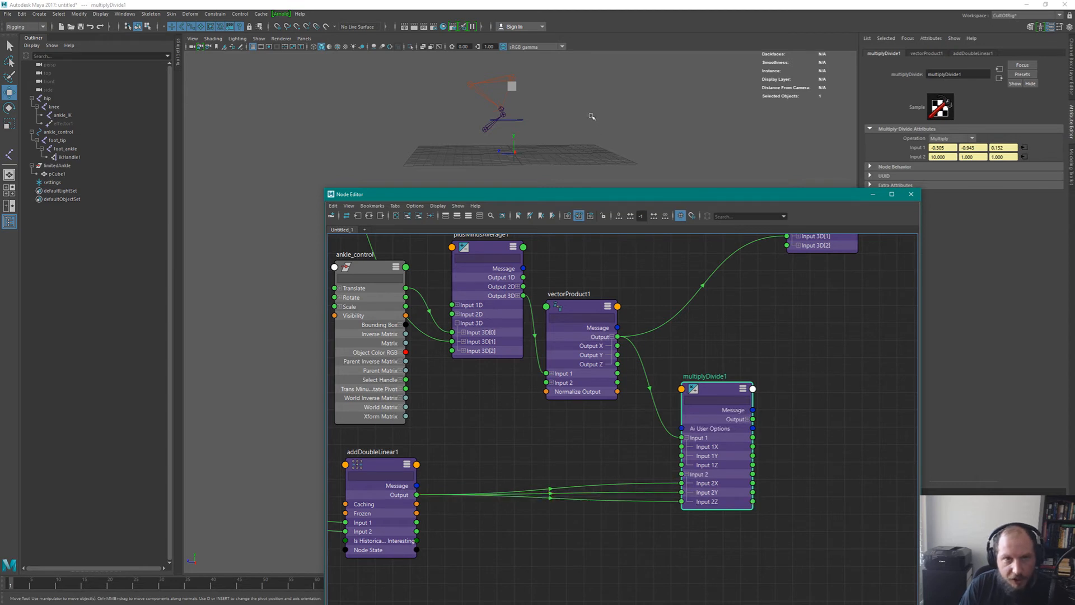
Tidy the node spacing around plusMinusAverage2 and connect multiplyDivide1's Output to its Input 3D[1], replacing the direct vectorProduct1 connection.
alt+middle_drag(726, 371, 620, 420)
alt+right_drag(621, 420, 675, 417)
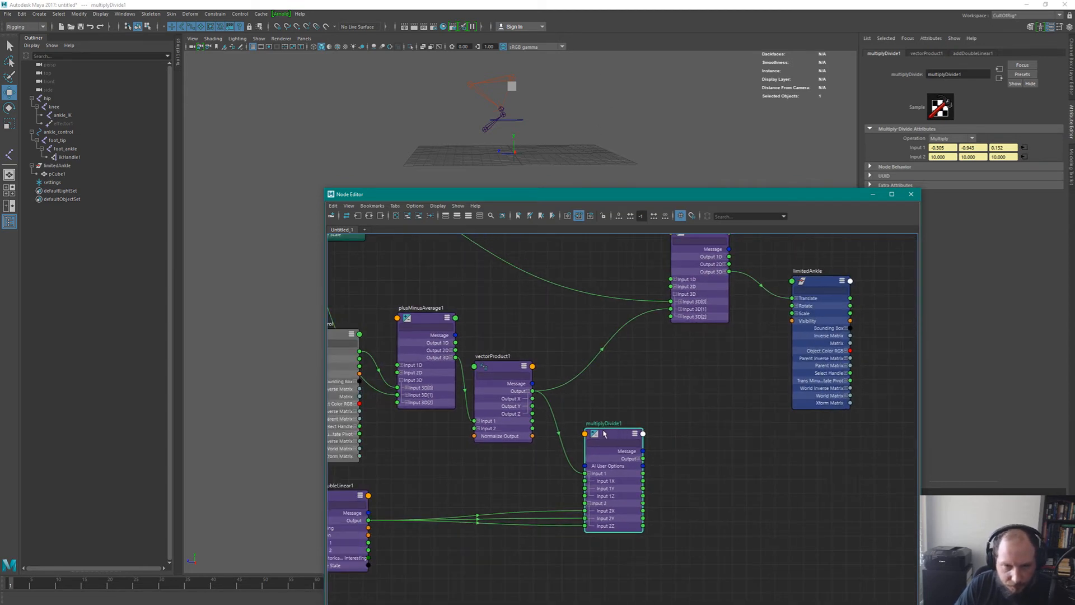
drag(605, 436, 593, 424)
drag(489, 309, 518, 410)
alt+middle_drag(706, 314, 602, 351)
drag(593, 266, 634, 291)
click(521, 485)
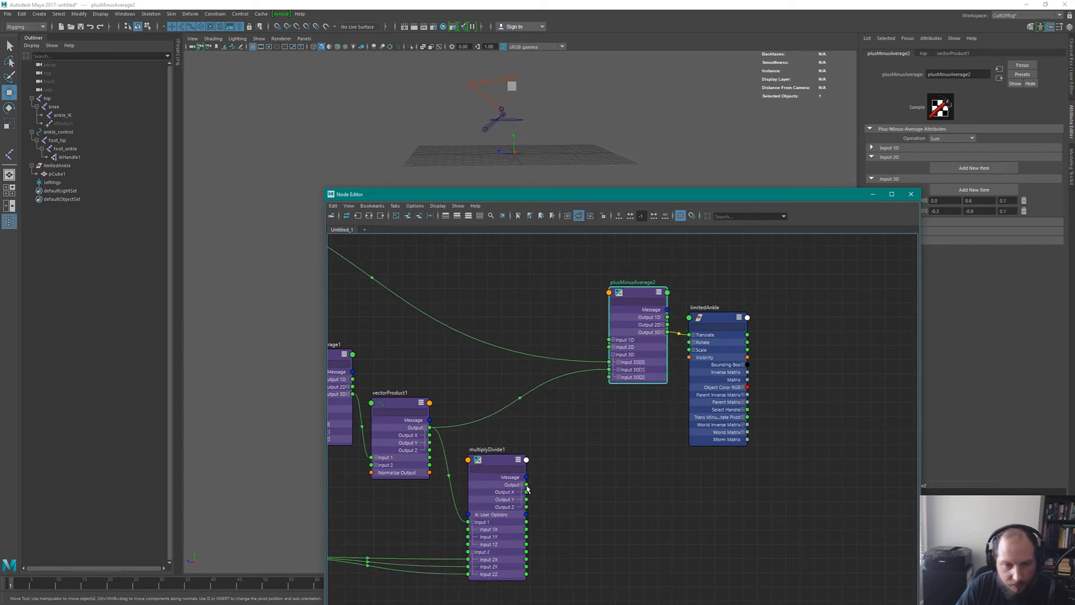
drag(526, 484, 616, 369)
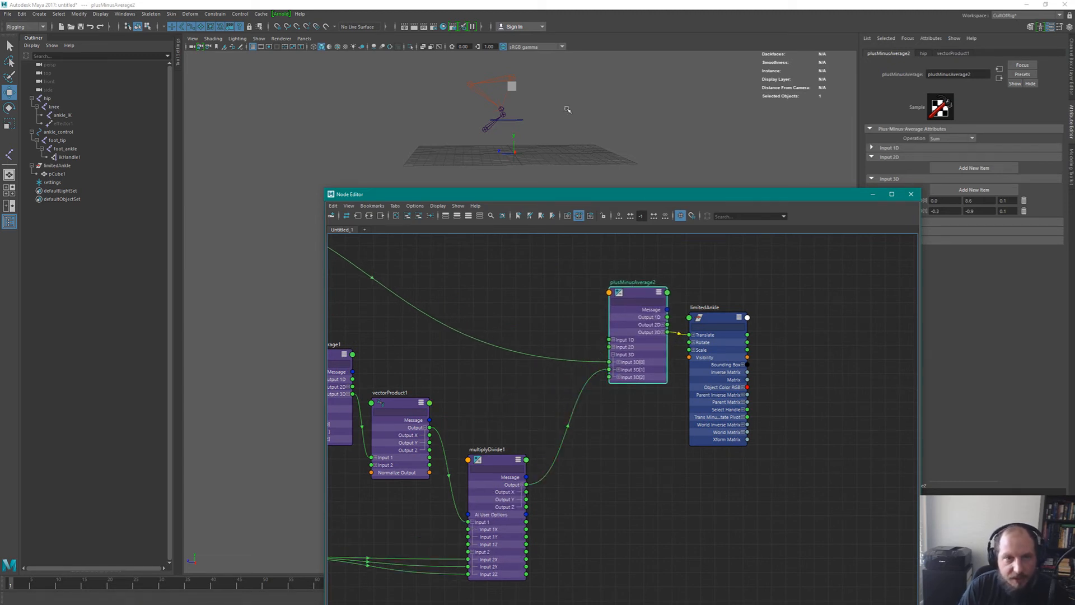
Move ankle_control downward in the viewport to test how limitedAnkle follows.
click(505, 121)
mouse_move(505, 121)
mouse_down()
mouse_move(493, 164)
mouse_move(613, 127)
mouse_move(470, 171)
mouse_move(551, 71)
mouse_move(495, 161)
mouse_move(469, 158)
mouse_move(533, 152)
mouse_move(579, 175)
mouse_move(559, 144)
mouse_move(564, 161)
mouse_move(529, 148)
mouse_move(512, 168)
mouse_move(500, 160)
mouse_move(506, 137)
mouse_up()
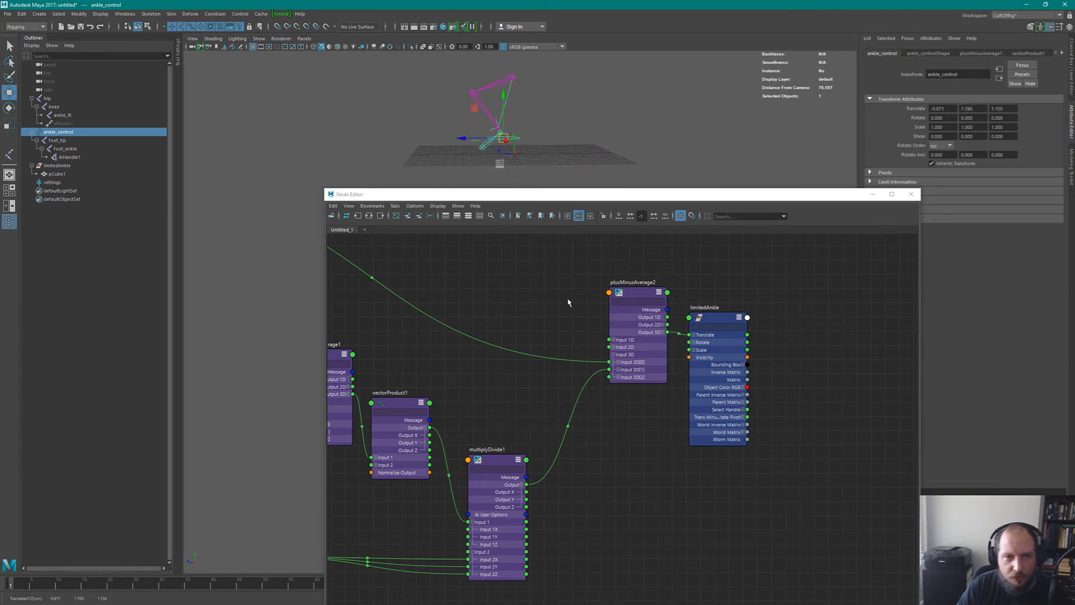
Review multiplyDivide1, the hip and ankle_IK joints, and addDoubleLinear1's values and its connections into multiplyDivide1.
alt+right_drag(666, 493, 608, 452)
alt+middle_drag(612, 458, 655, 423)
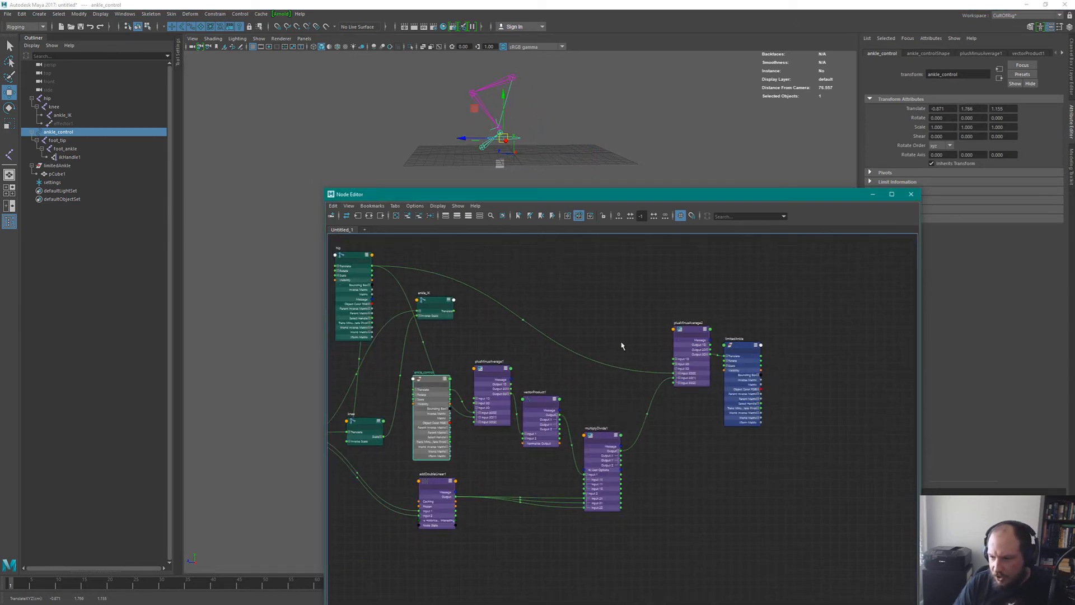
click(604, 460)
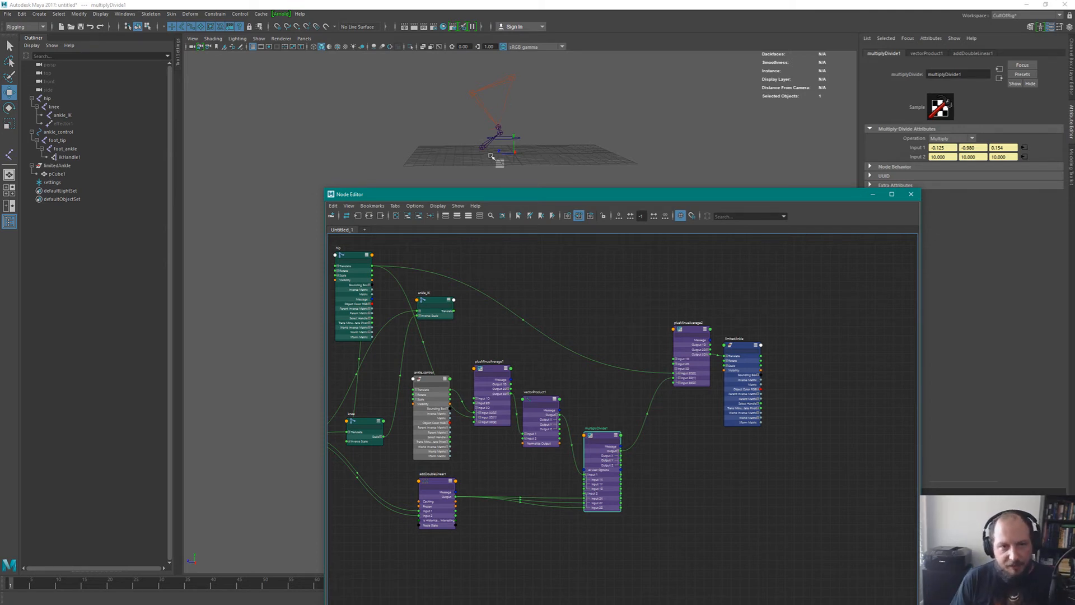
click(512, 95)
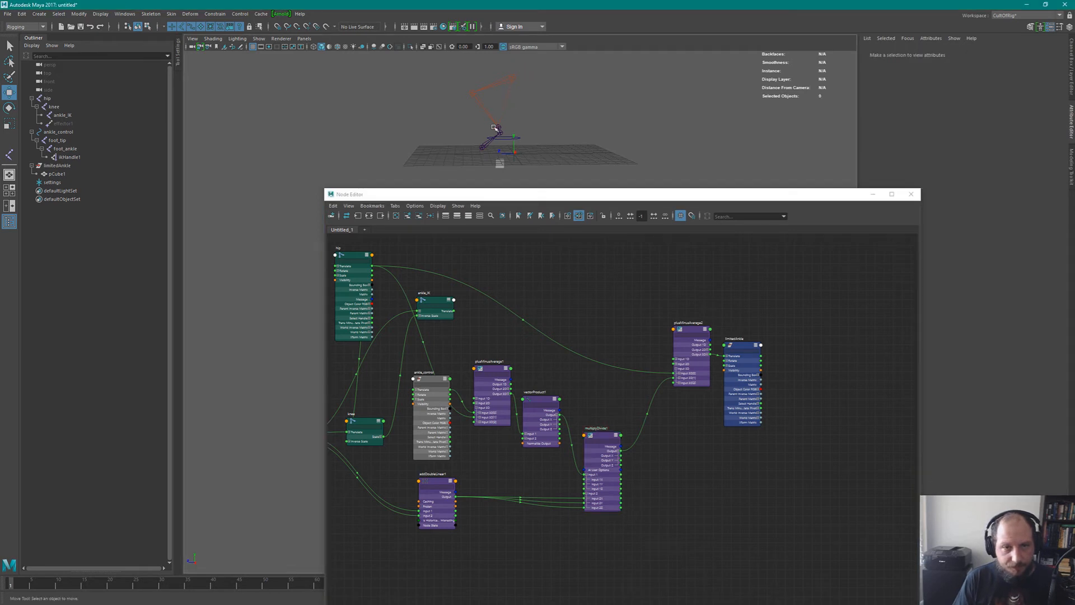
click(512, 74)
shift+click(498, 127)
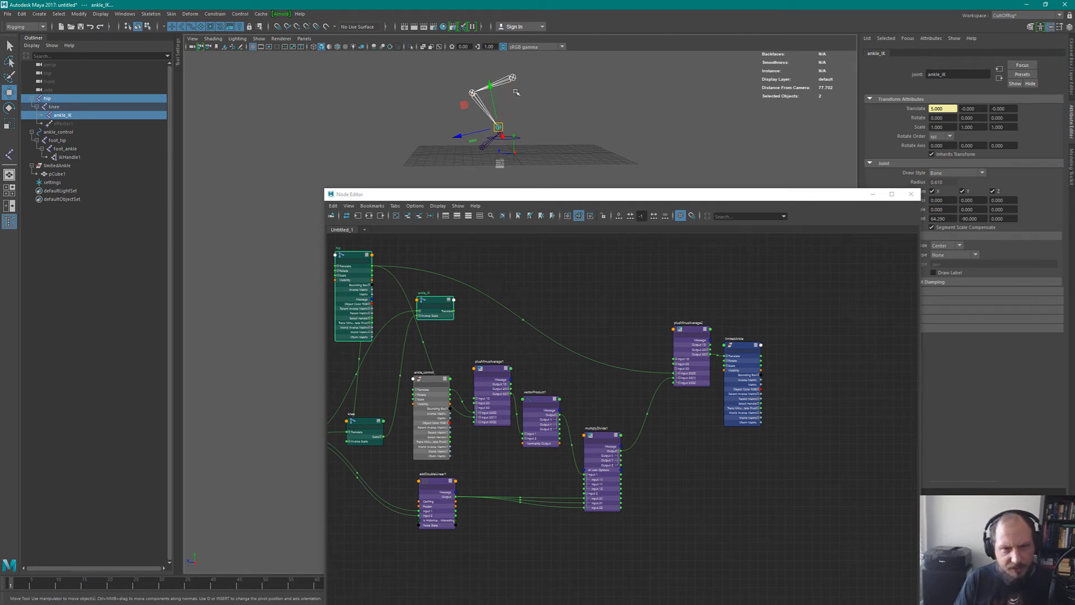
drag(472, 467, 446, 508)
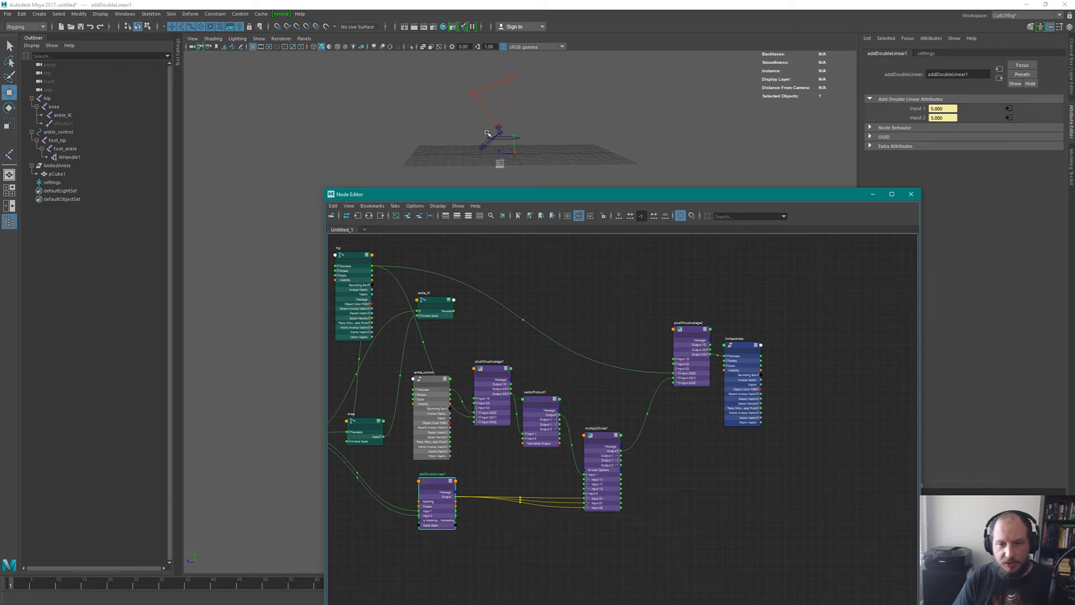
alt+middle_drag(547, 448, 648, 409)
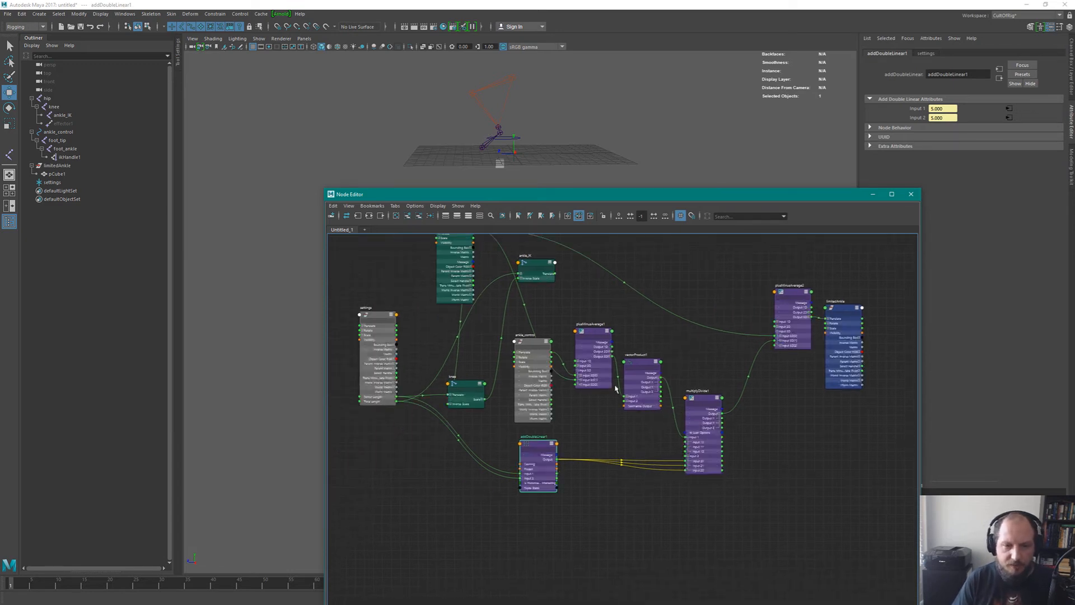
alt+right_drag(638, 520, 787, 511)
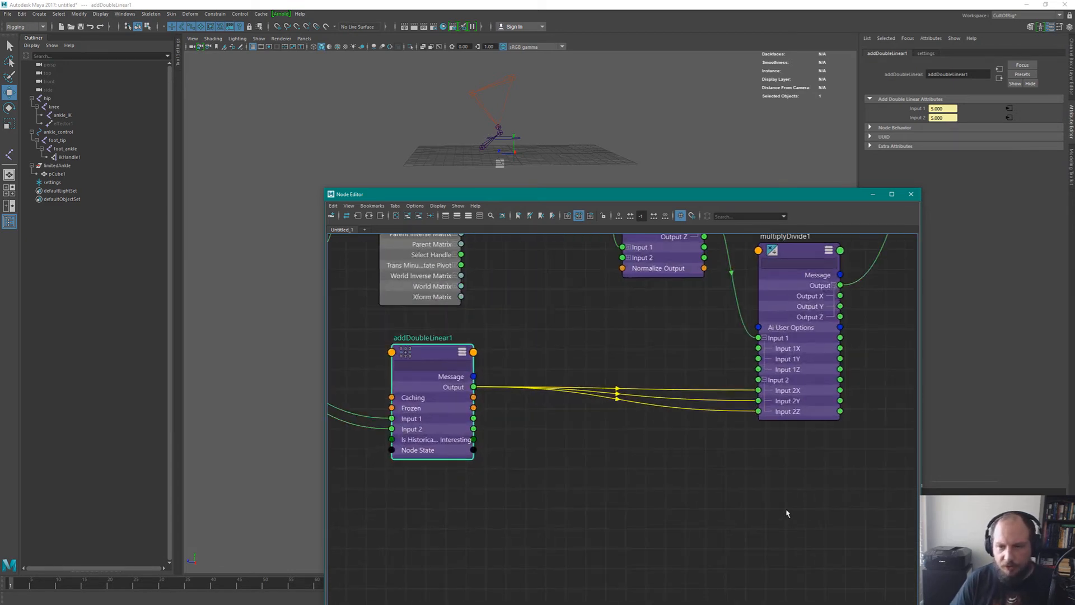
alt+middle_drag(787, 511, 705, 591)
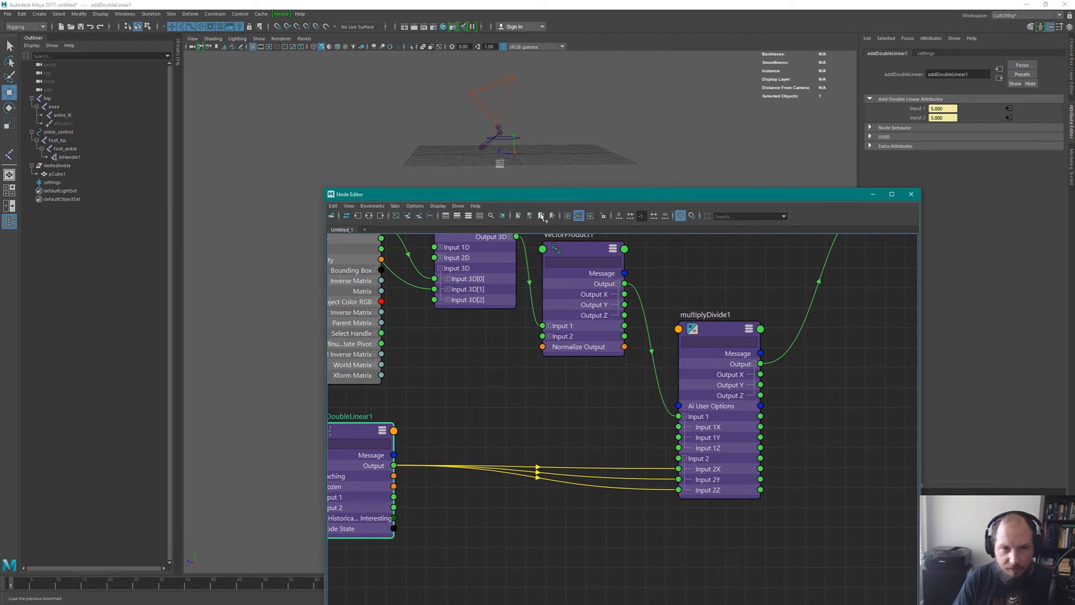
Move the Node Editor clear of the viewport, frame the leg closely, and move ankle_control down close to the cube.
drag(551, 197, 792, 100)
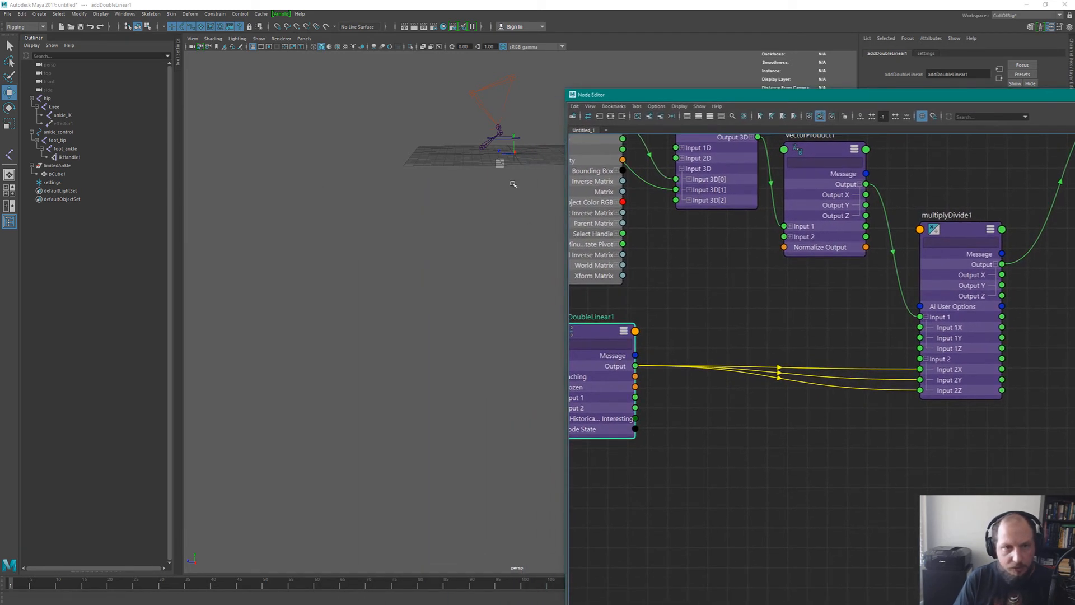
alt+middle_drag(511, 185, 422, 395)
alt+right_drag(423, 395, 491, 381)
alt+drag(491, 380, 492, 284)
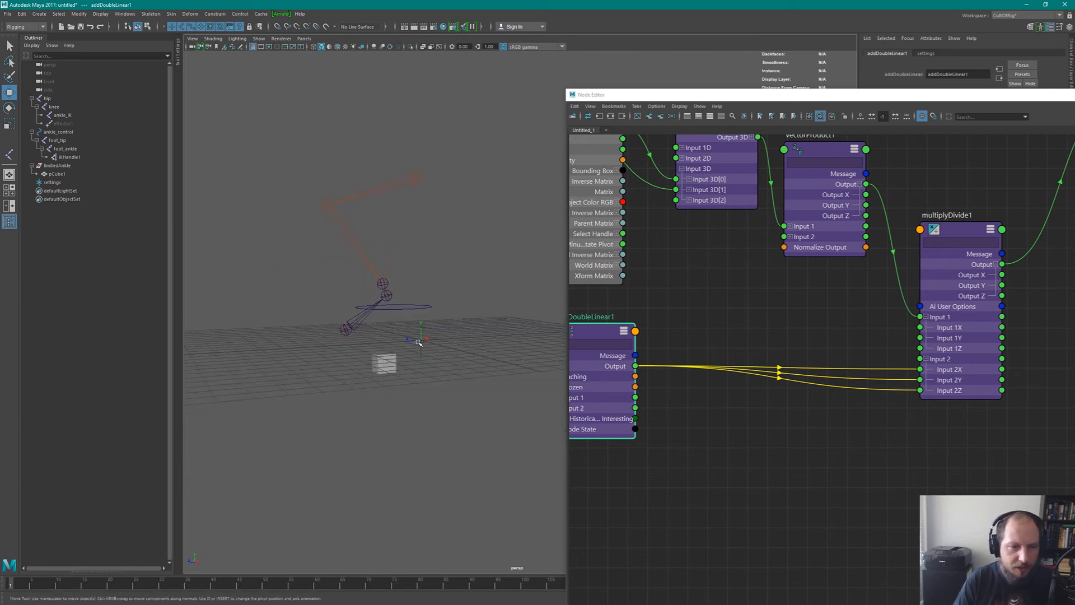
click(425, 308)
drag(398, 311, 435, 363)
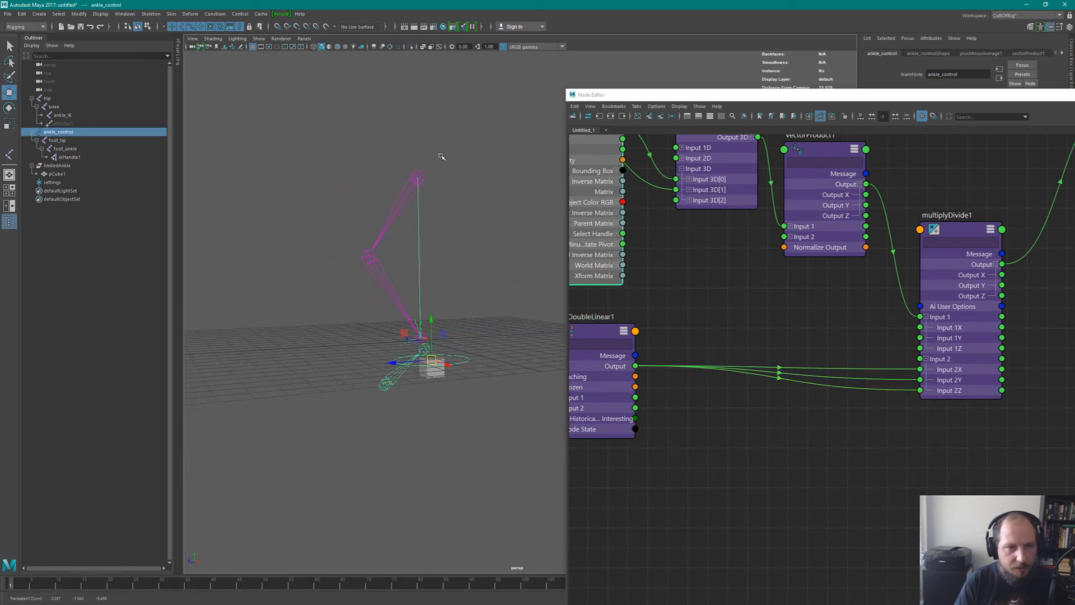
Reposition ankle_control above the cube, then select pCube1 in the viewport.
shift+drag(415, 162, 459, 200)
alt+drag(477, 291, 472, 325)
drag(506, 470, 481, 446)
drag(436, 451, 424, 410)
click(442, 467)
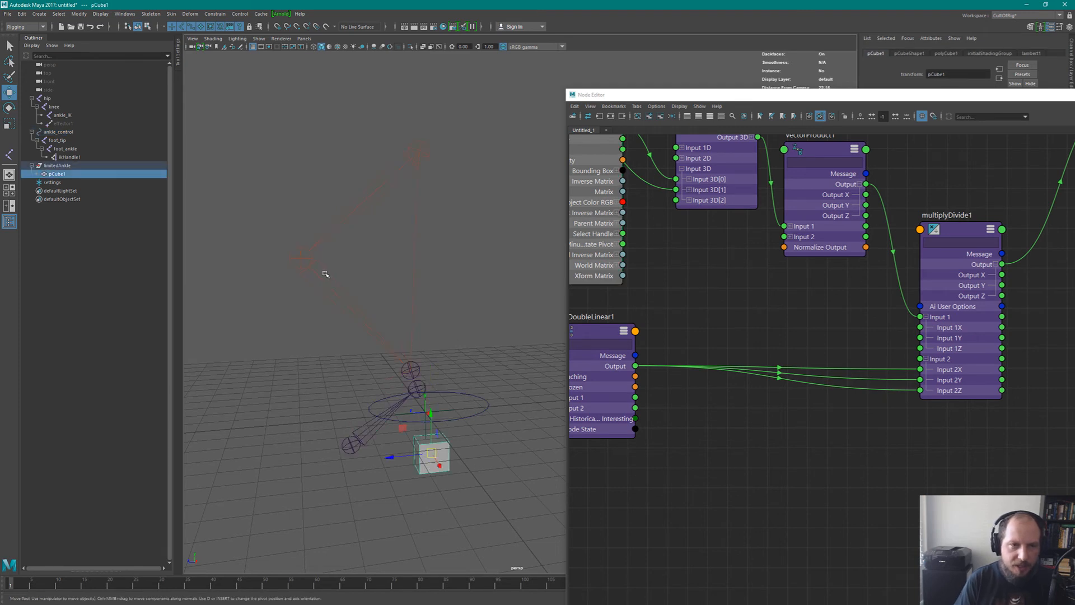
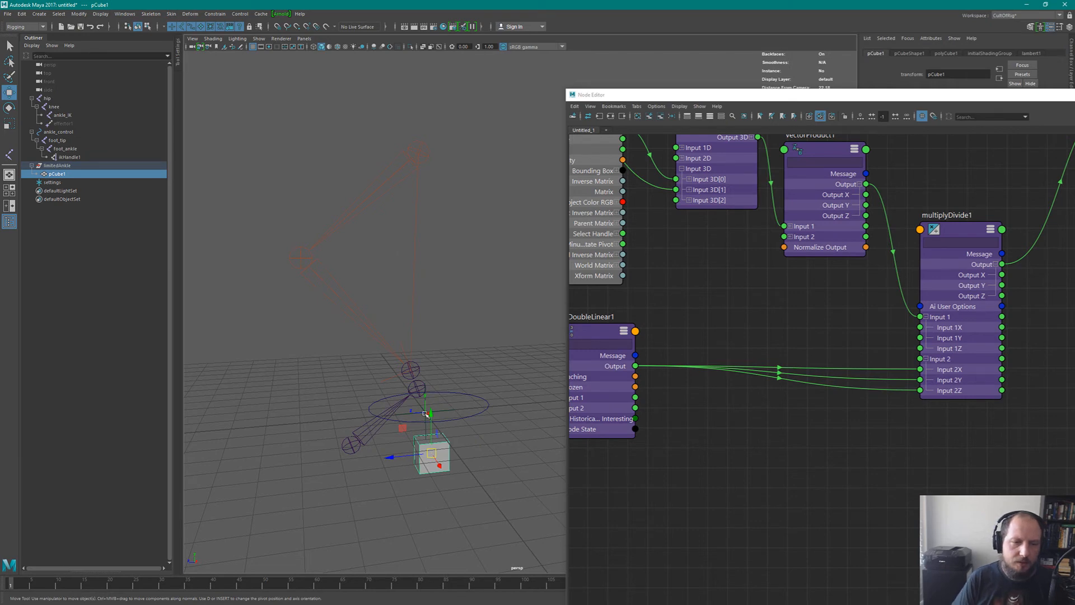
Create a clamp node beneath multiplyDivide1 in the node graph.
alt+middle_drag(939, 425, 795, 473)
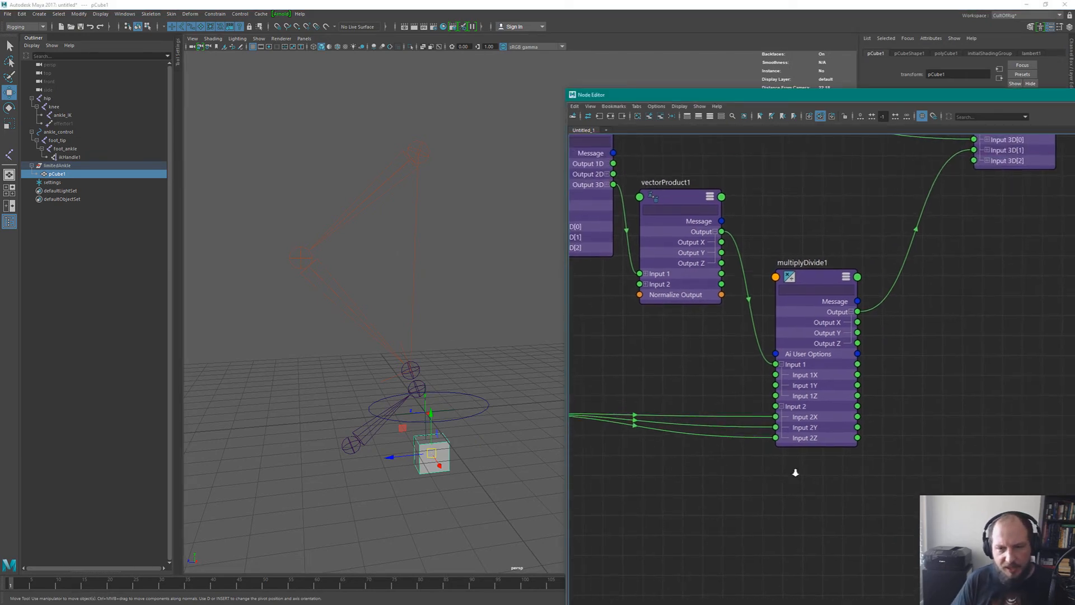
scroll(795, 473, down, 4)
key(Tab)
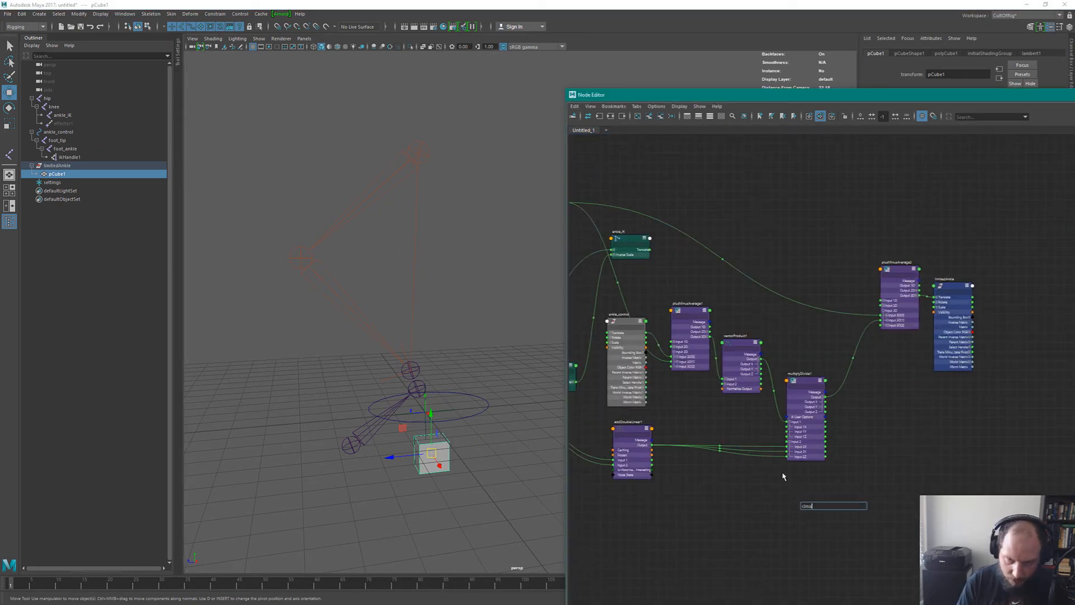
text(clma)
key(BackSpace)
key(BackSpace)
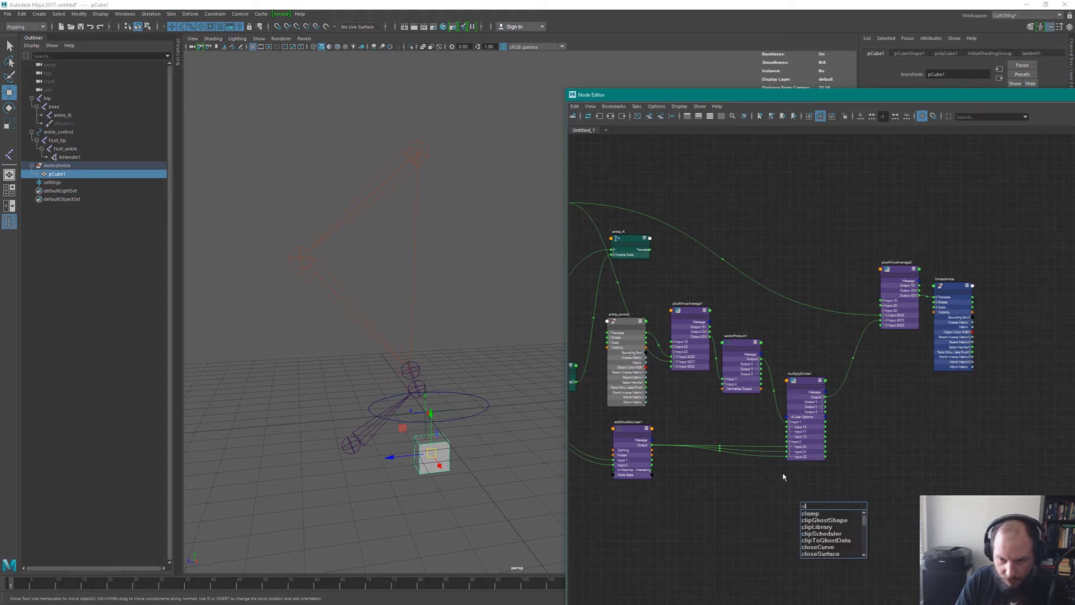
key(Down)
key(Return)
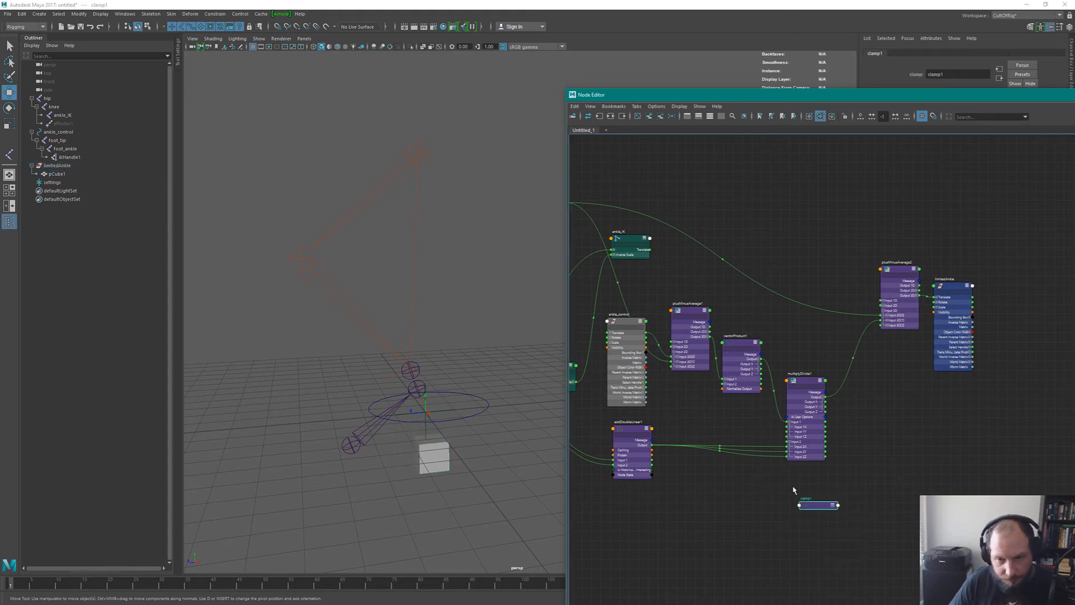
Show clamp1's full attribute list in the node graph and expand its Max and Min components.
scroll(794, 491, up, 3)
key(3)
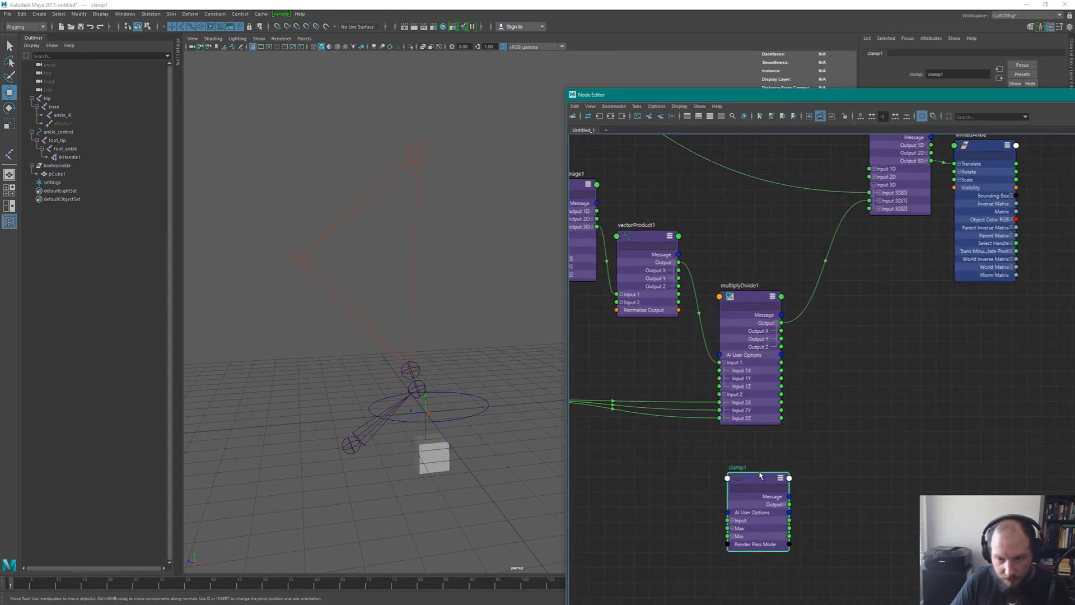
scroll(816, 424, up, 1)
alt+middle_drag(840, 458, 871, 387)
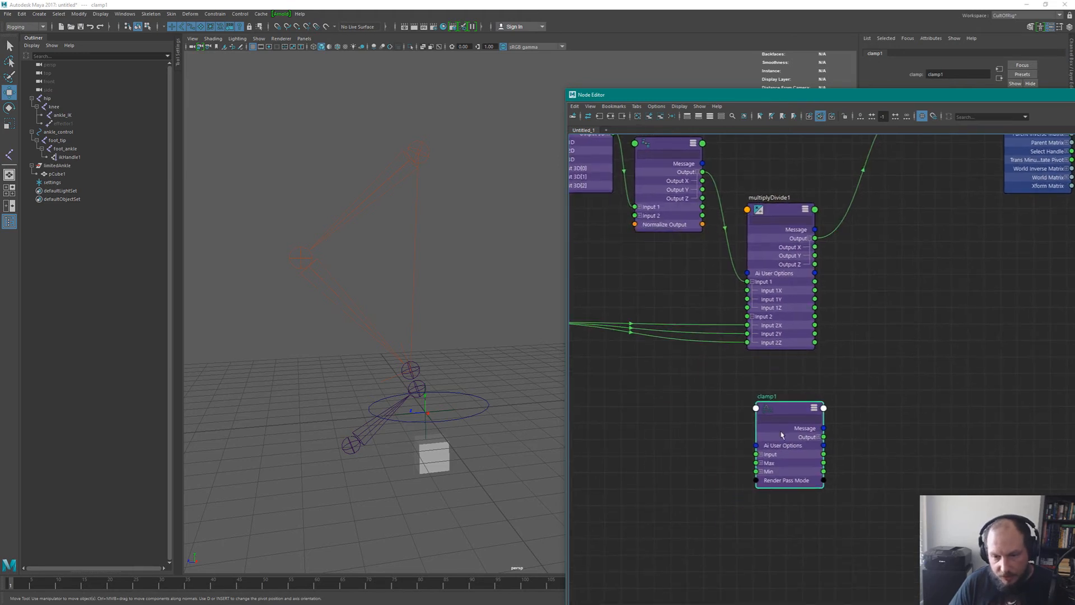
click(761, 463)
click(761, 498)
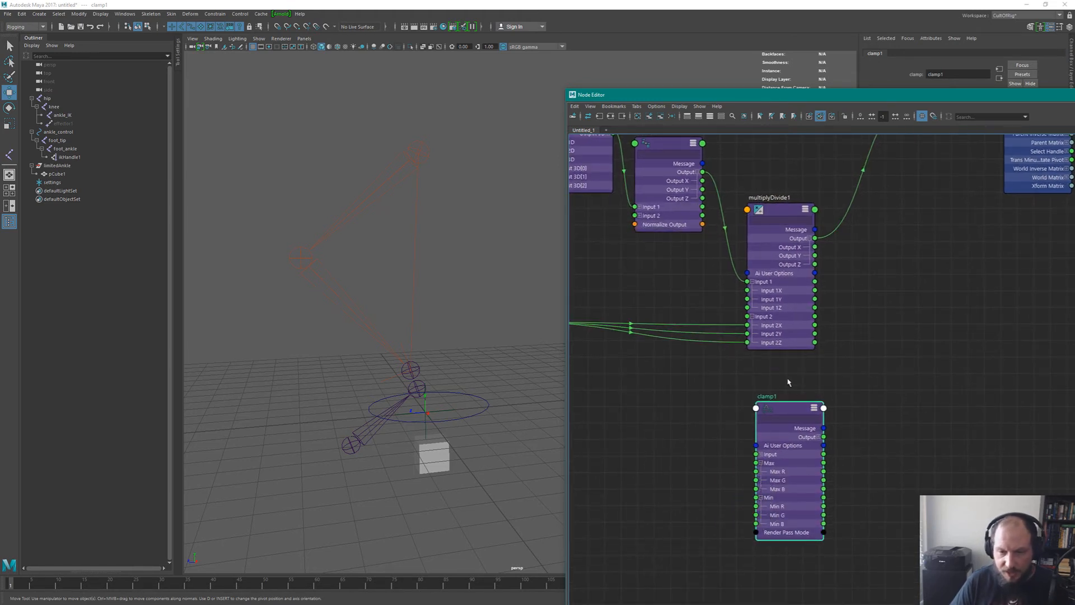
Connect addDoubleLinear1's Output to Min R, Min G and Min B on clamp1.
alt+middle_drag(730, 433, 810, 411)
alt+middle_drag(690, 371, 742, 404)
scroll(745, 406, down, 1)
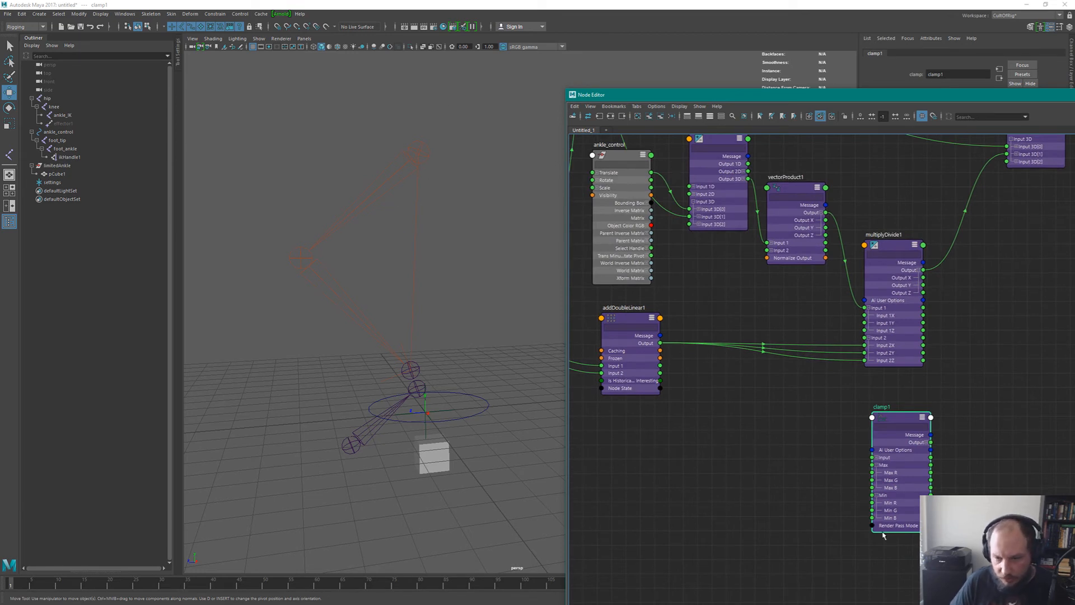
drag(661, 342, 872, 502)
drag(660, 344, 872, 510)
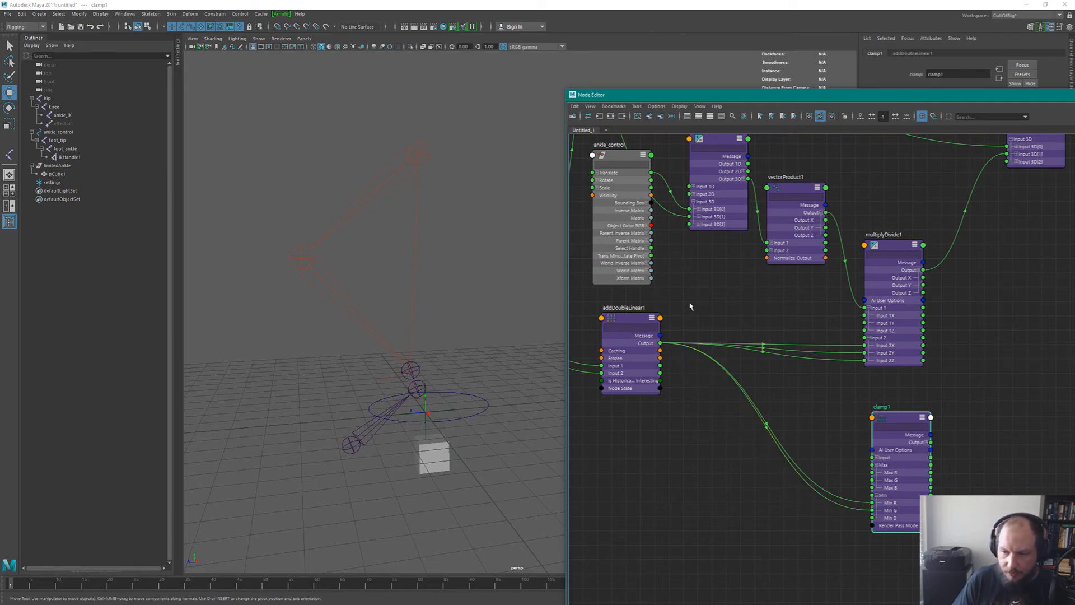
drag(661, 343, 872, 517)
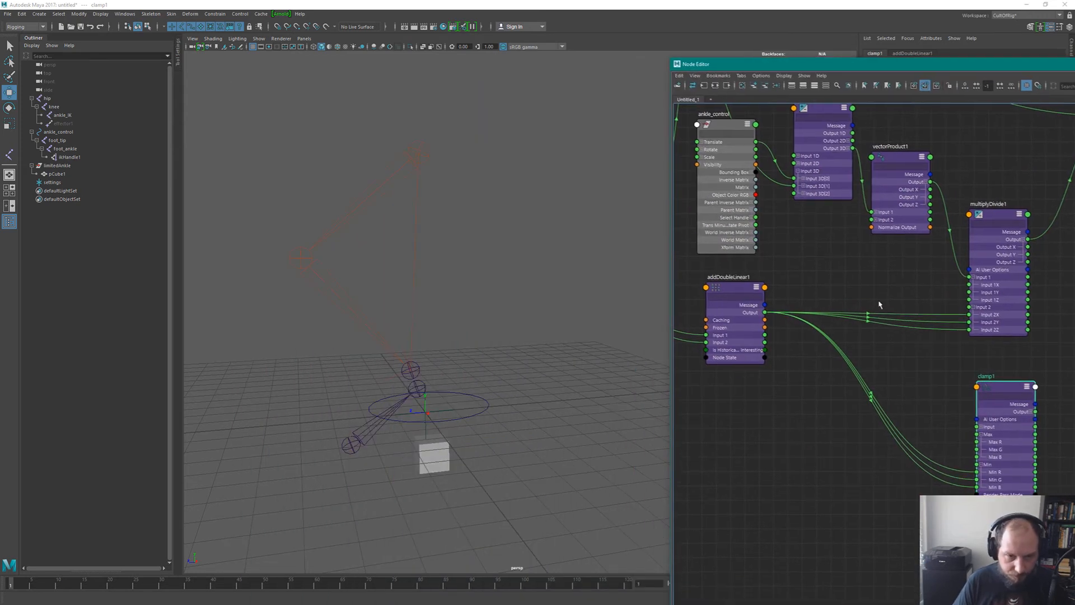
Move ankle_control up close to the hip joint, then inspect the folded leg with the hip added to the selection.
click(482, 395)
drag(425, 406, 442, 208)
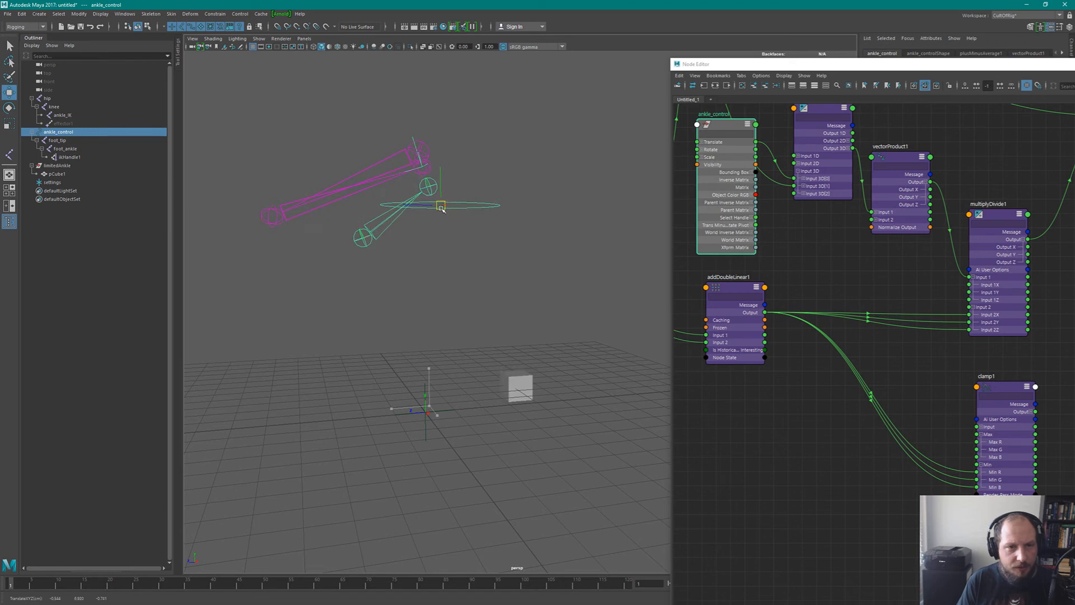
alt+middle_drag(442, 208, 534, 325)
alt+right_drag(534, 325, 576, 221)
shift+click(531, 184)
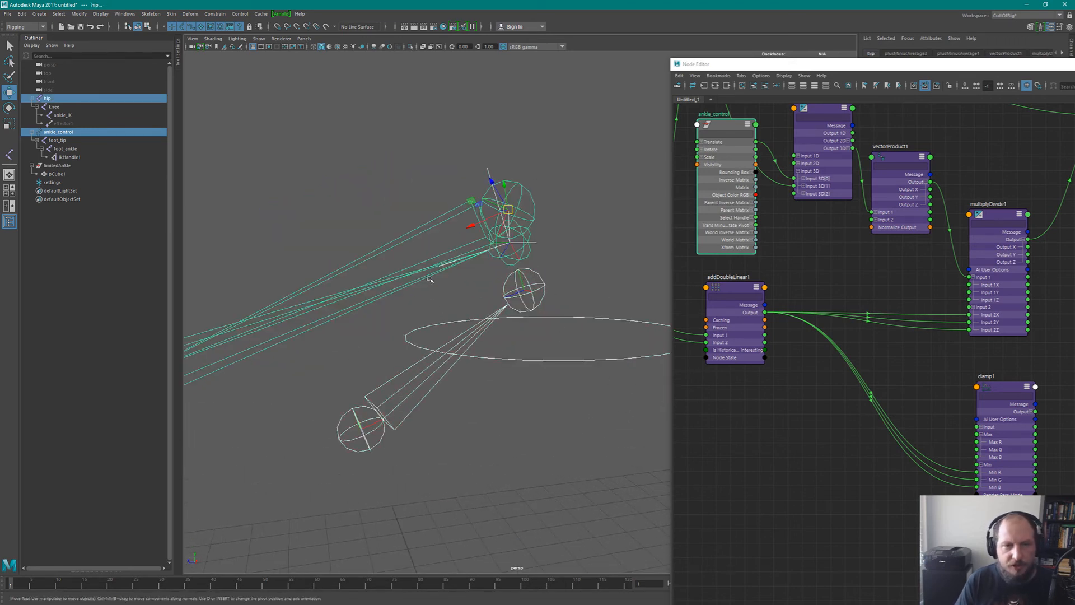
alt+right_drag(595, 373, 514, 299)
Select only ankle_control and pull it down, away from the hip.
click(560, 324)
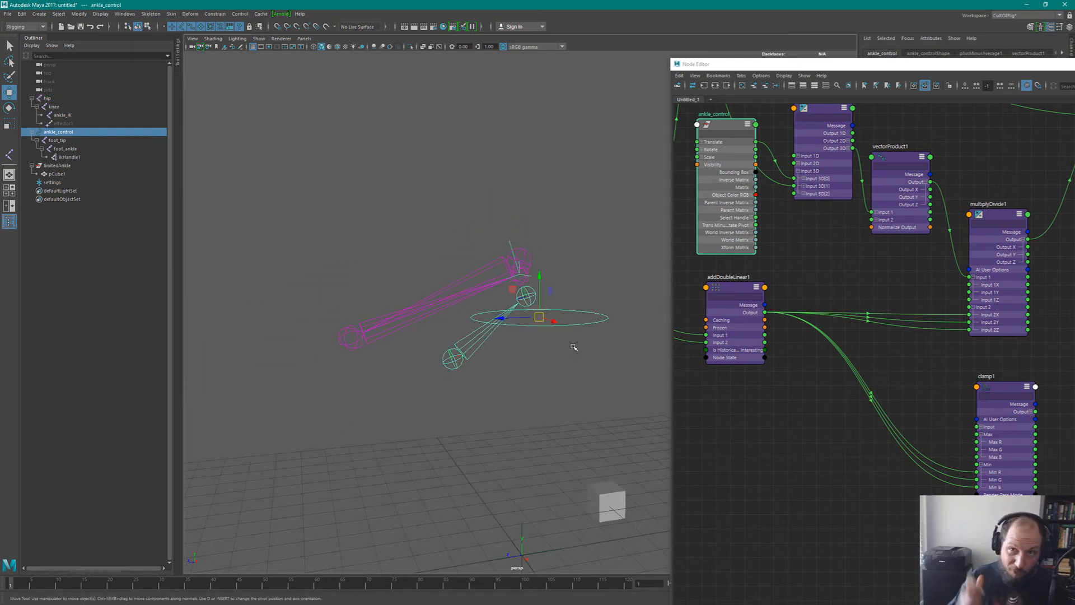
drag(541, 316, 571, 424)
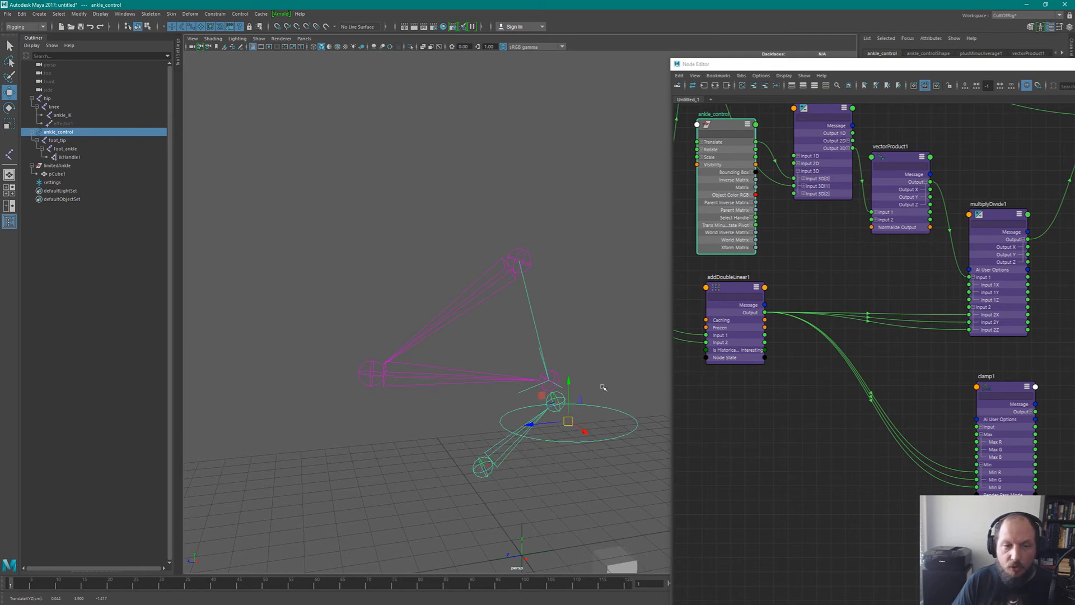
alt+drag(604, 387, 485, 356)
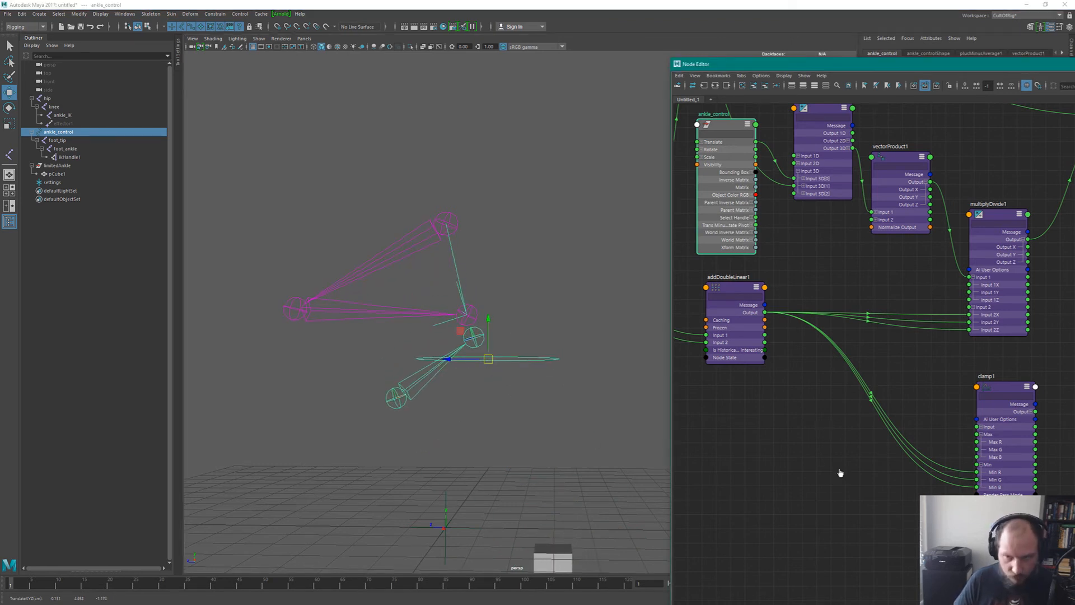
Cut clamp1's Min connections and connect addDoubleLinear1's Output to its Max R, Max G and Max B instead.
super+drag(840, 472, 514, 531)
drag(531, 442, 572, 503)
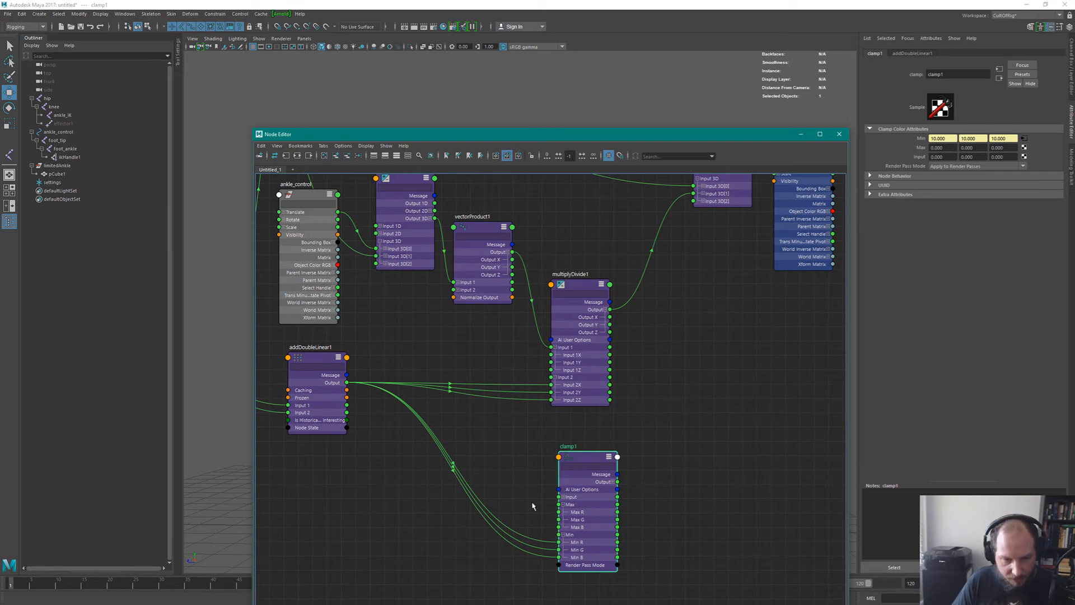
ctrl+alt+shift+drag(531, 502, 524, 584)
drag(347, 382, 560, 511)
drag(347, 383, 559, 519)
drag(348, 383, 559, 527)
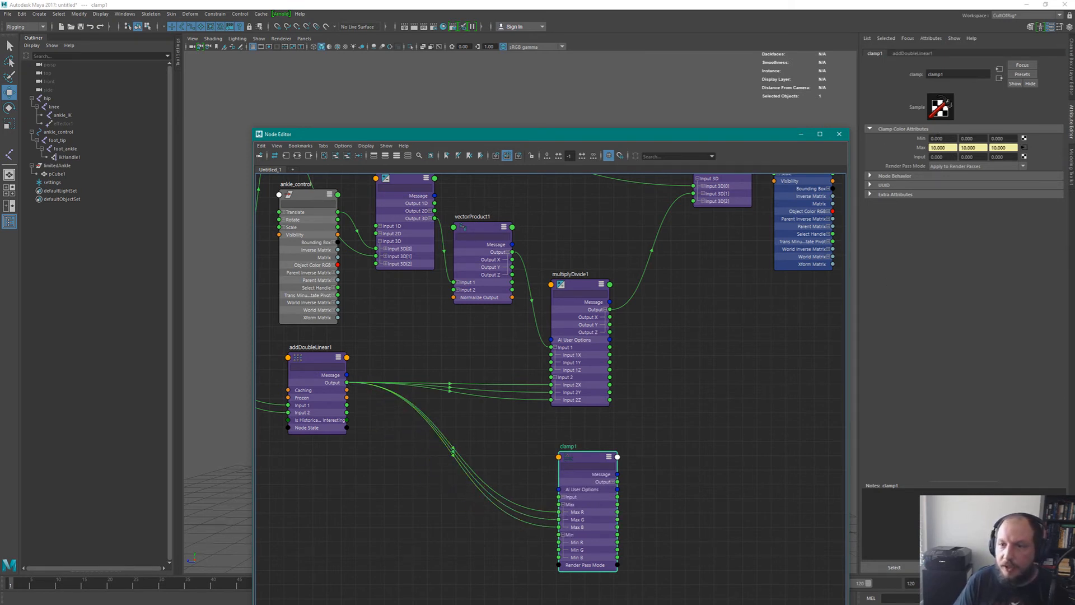
Set all three Min values of clamp1 to 3, keeping the node selected.
click(879, 166)
text(3)
key(Tab)
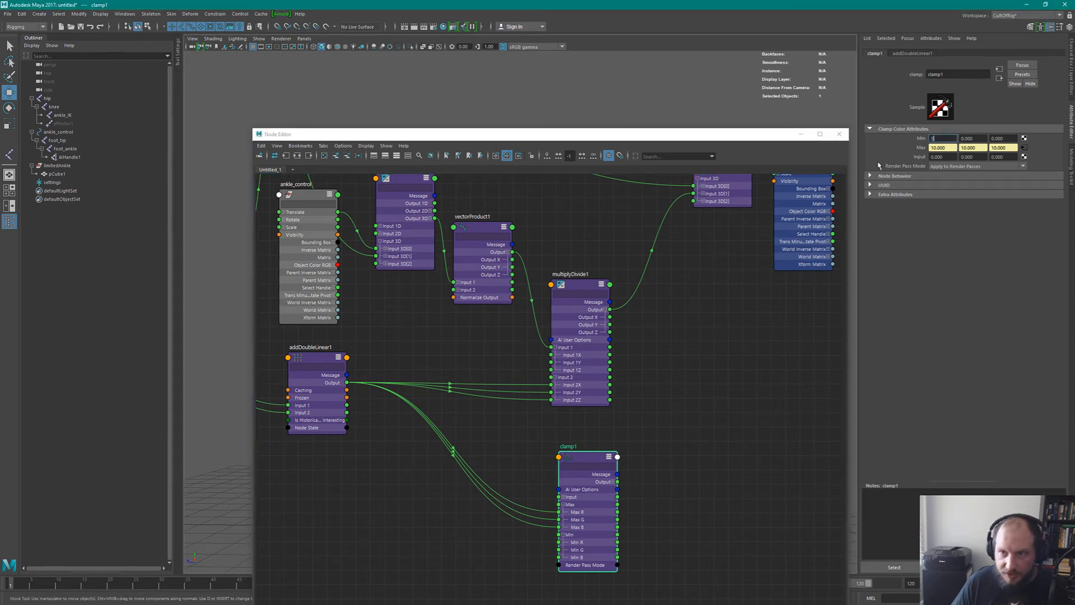
text(3)
key(Tab)
text(3)
key(Return)
click(693, 469)
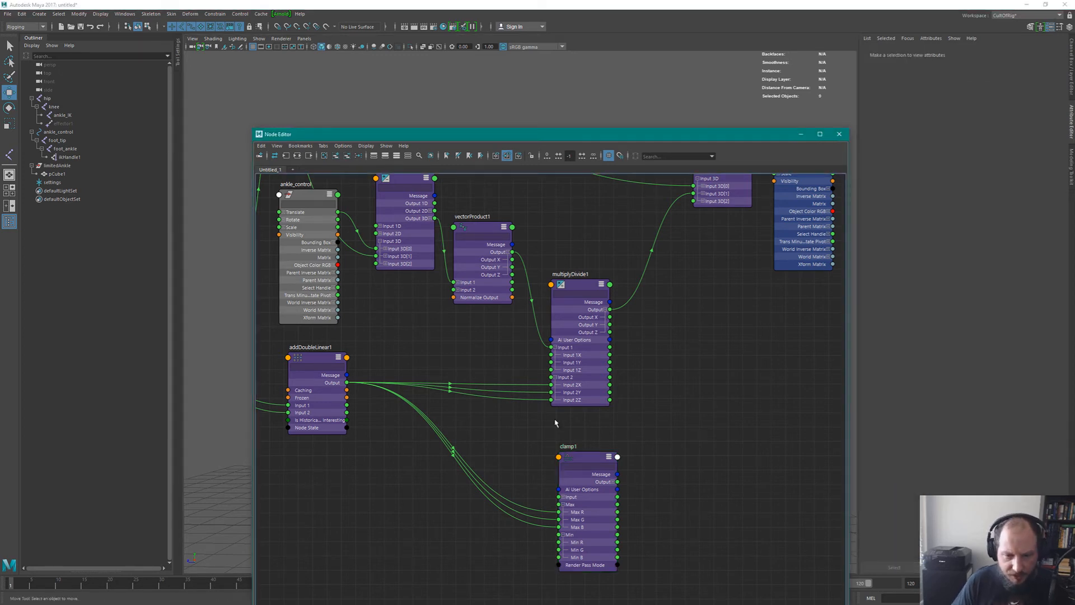
scroll(557, 414, down, 3)
key(ctrl+z)
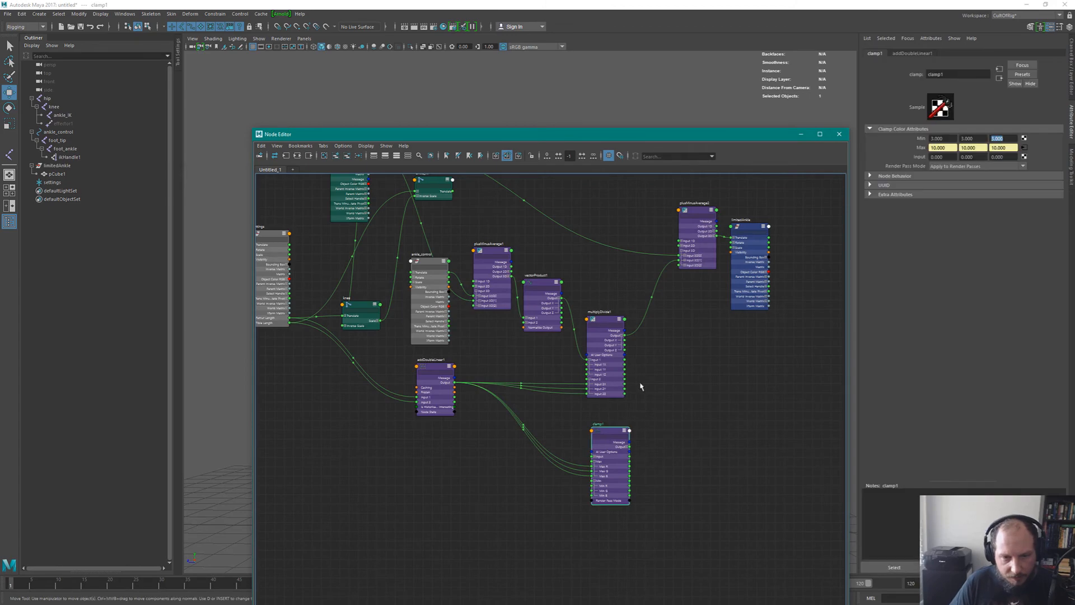
Move the Node Editor clear of the leg, nudge multiplyDivide1 up and bring clamp1 closer to addDoubleLinear1.
alt+right_drag(657, 396, 764, 461)
alt+middle_drag(681, 366, 727, 473)
alt+right_drag(752, 404, 687, 368)
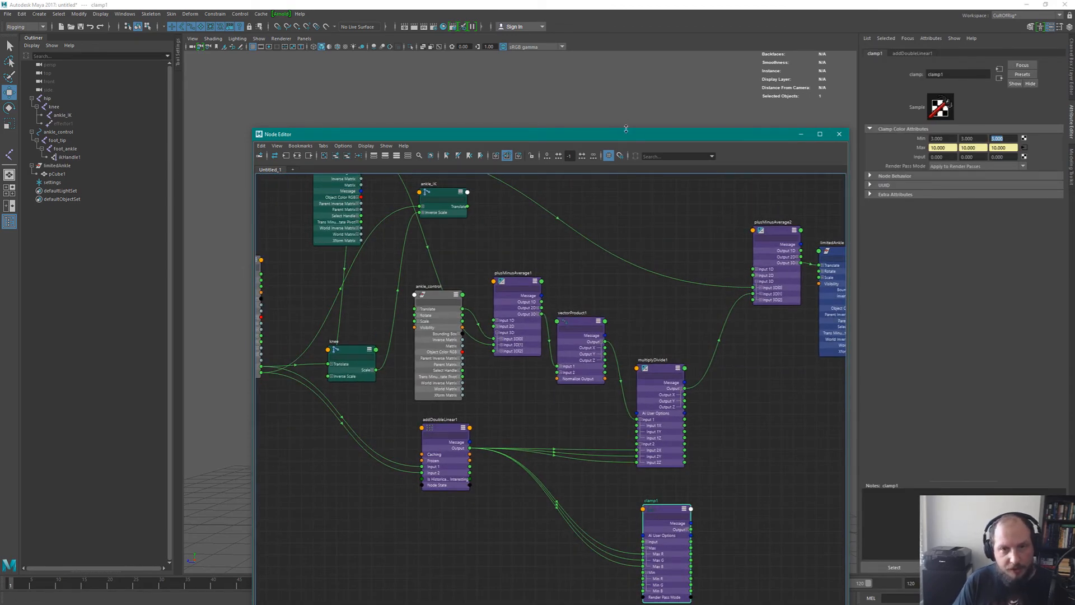
drag(625, 134, 914, 71)
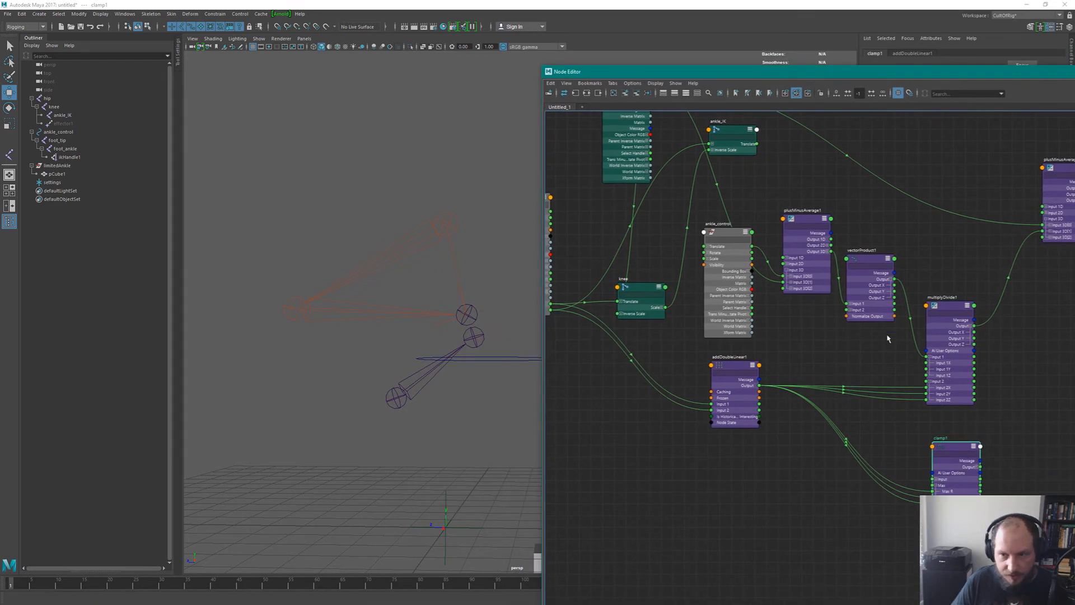
alt+middle_drag(887, 339, 736, 329)
click(801, 292)
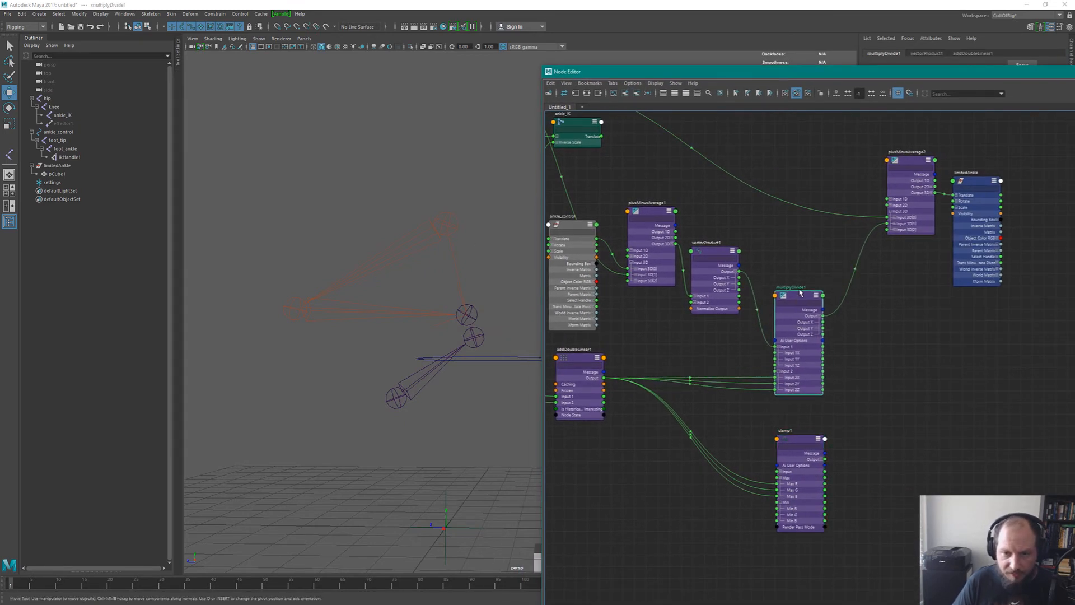
drag(801, 293, 798, 286)
drag(798, 440, 698, 418)
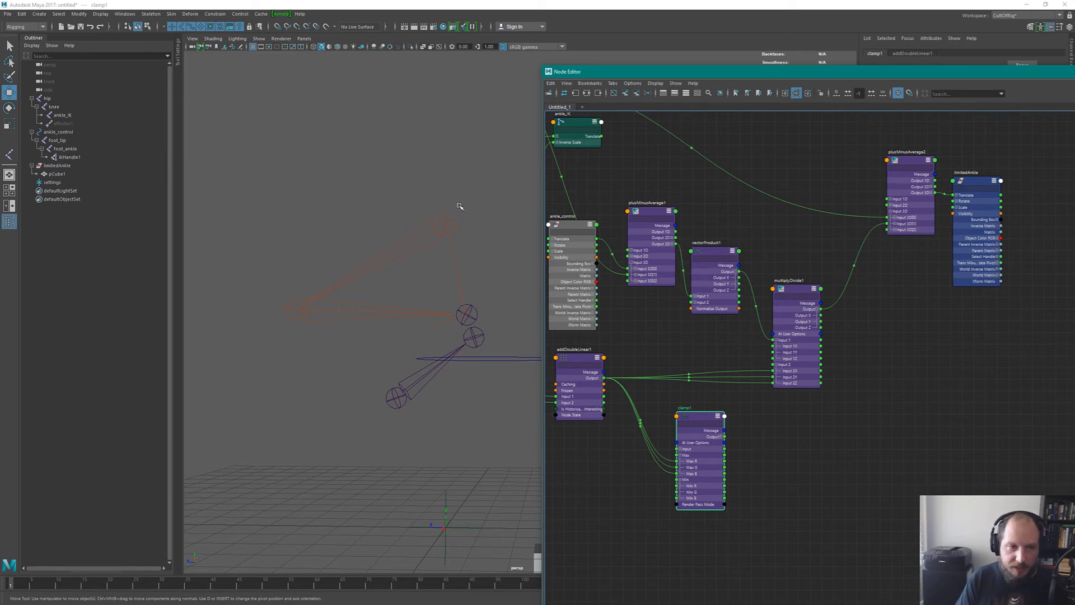
Create a distanceBetween node below multiplyDivide1 and show its Point 1, Point 2 and Distance attributes.
click(791, 416)
key(Tab)
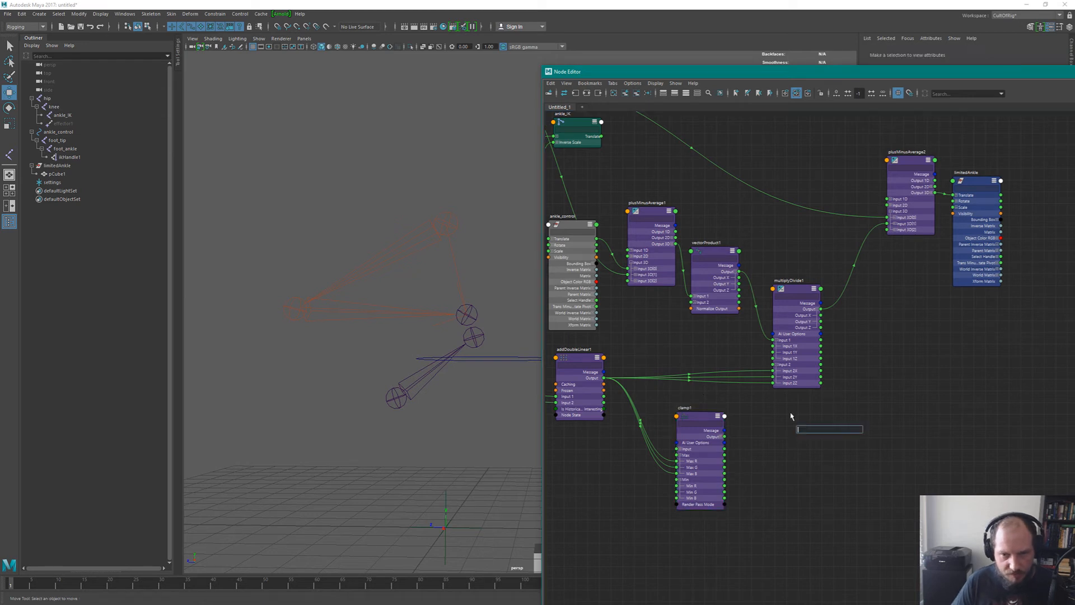
text(distan)
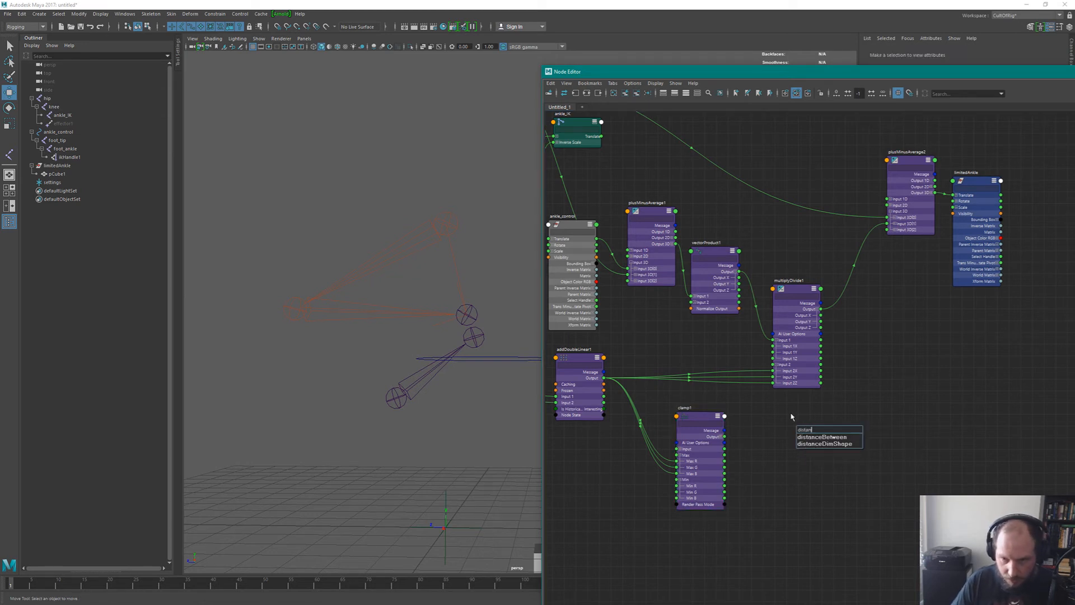
key(Return)
key(3)
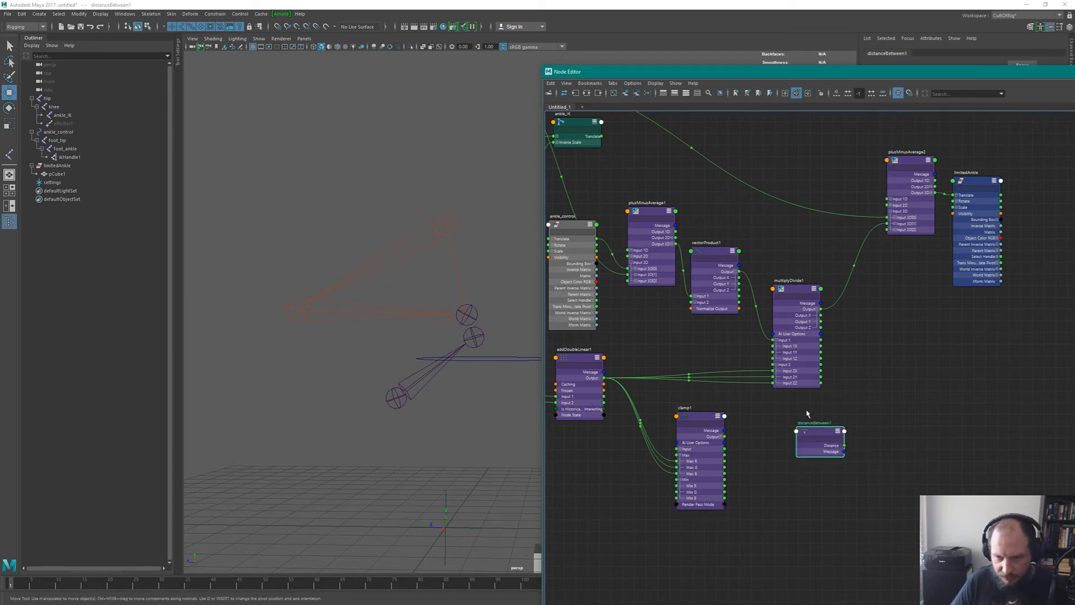
key(4)
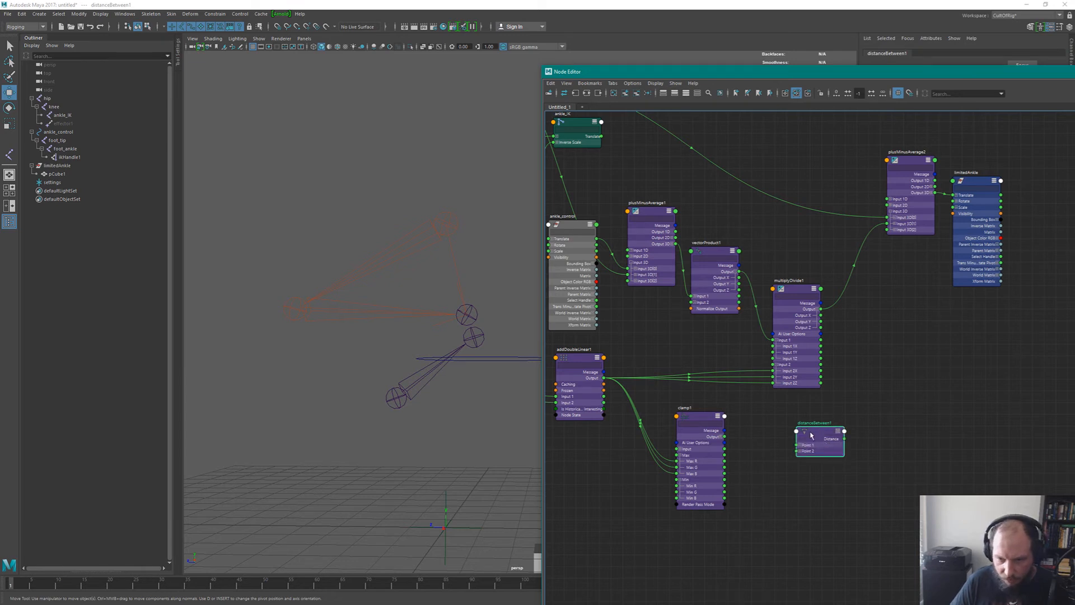
Move clamp1 further down and place distanceBetween1 above addDoubleLinear1, beneath plusMinusAverage1 and vectorProduct1.
drag(694, 423, 736, 471)
drag(818, 431, 707, 414)
scroll(818, 442, up, 5)
drag(783, 437, 722, 297)
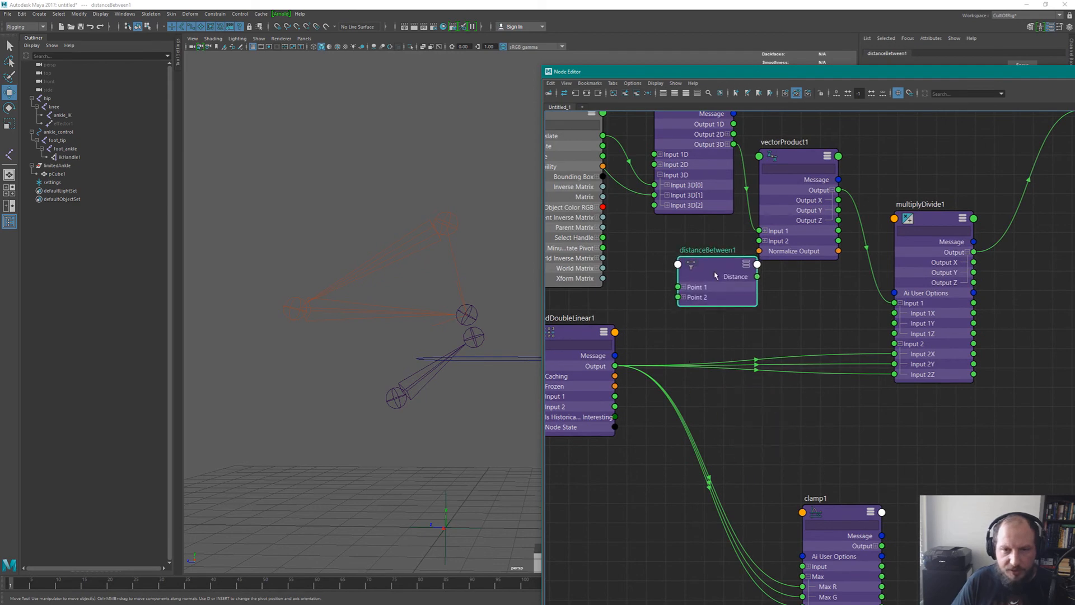
scroll(769, 288, down, 4)
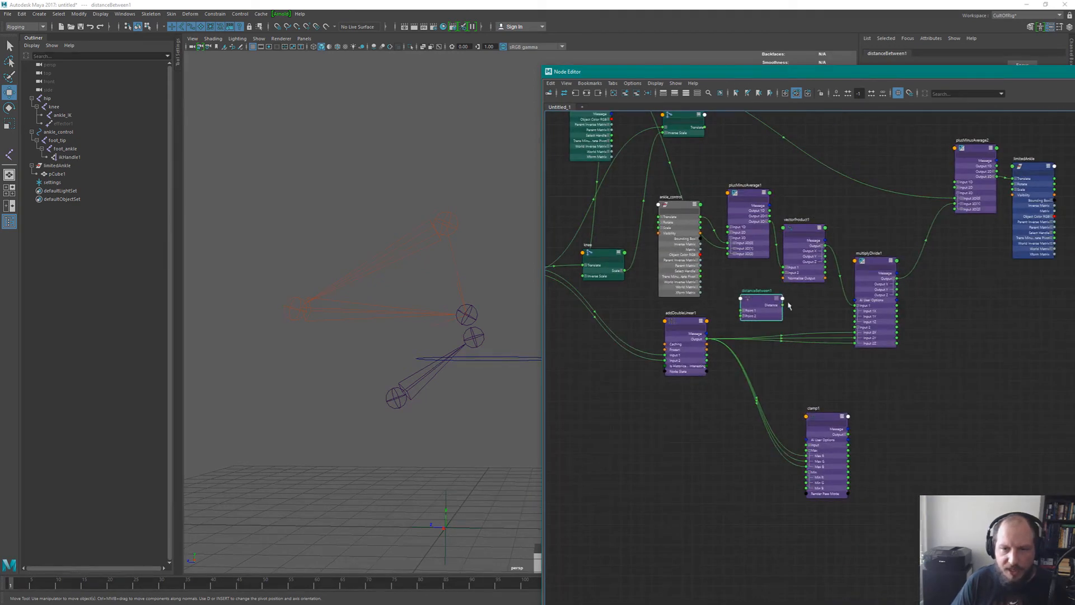
scroll(751, 289, up, 2)
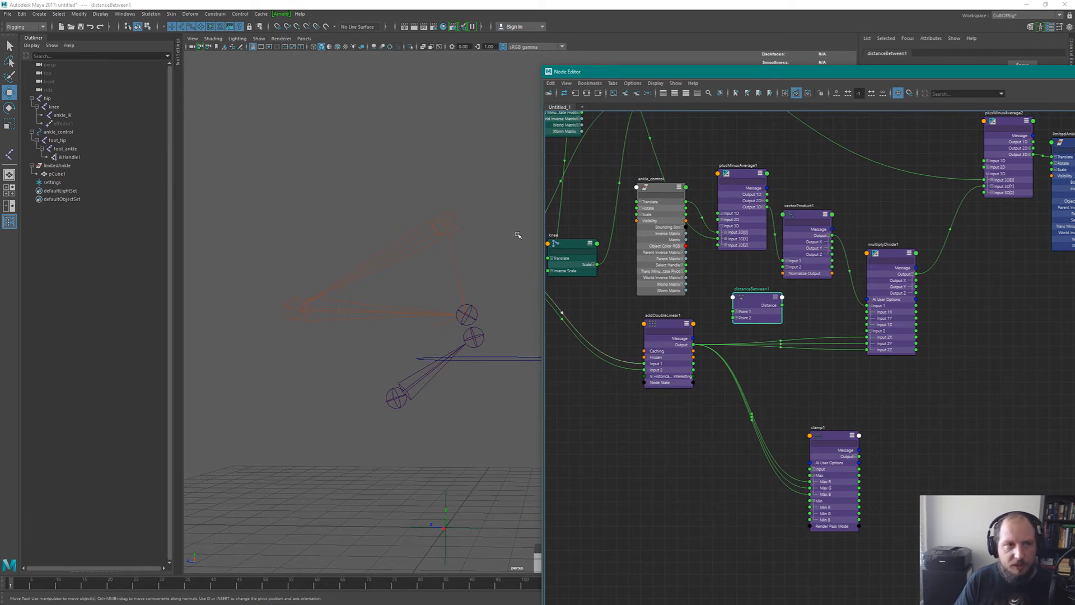
alt+middle_drag(772, 365, 729, 409)
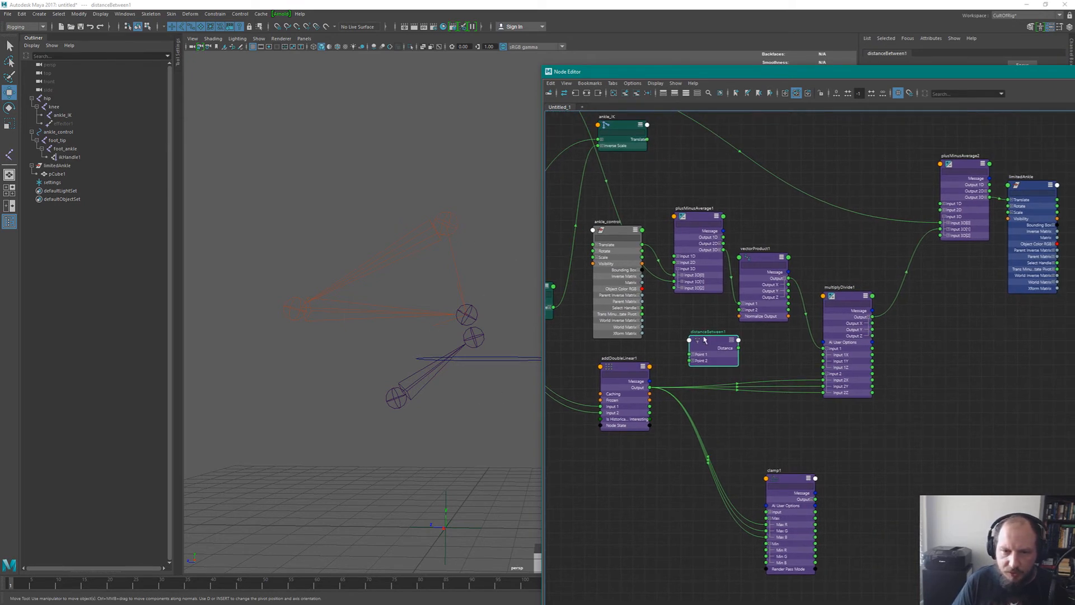
Expand the Point 1 and Point 2 components of distanceBetween1 and shift the node away from addDoubleLinear1.
drag(704, 341, 708, 344)
click(698, 358)
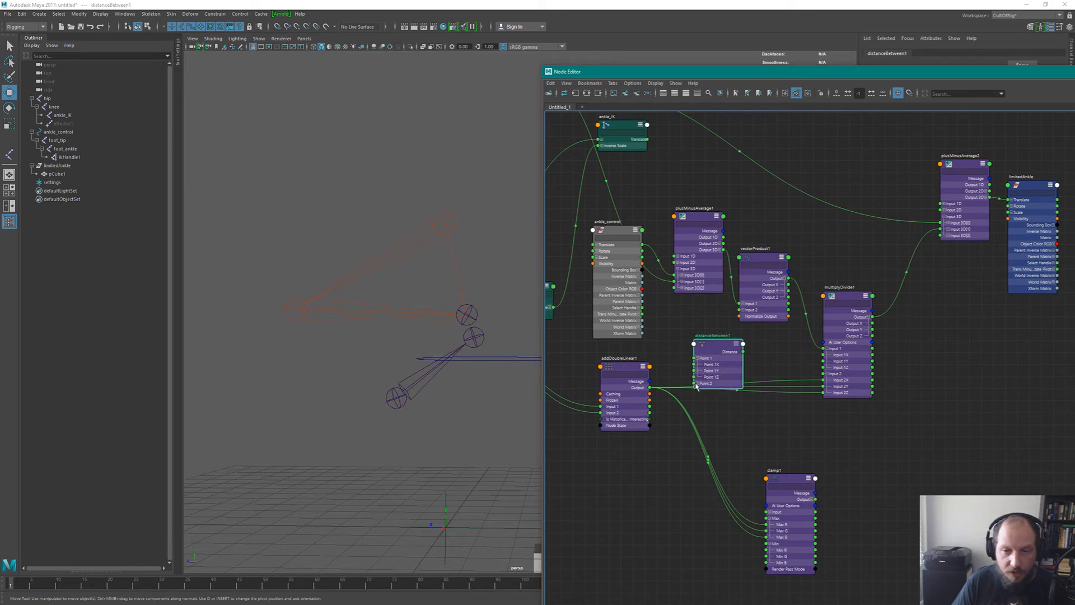
drag(699, 384, 695, 385)
click(695, 384)
drag(711, 341, 743, 368)
alt+right_drag(773, 353, 811, 330)
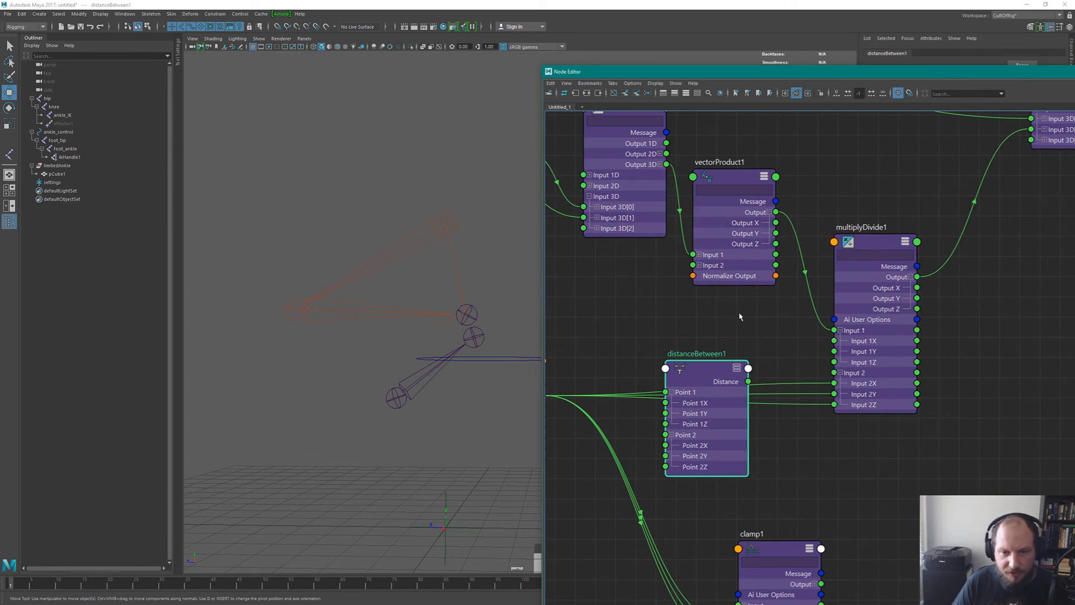
Space the nodes out by moving multiplyDivide1 further along the network and tucking distanceBetween1 directly under vectorProduct1.
scroll(737, 313, down, 3)
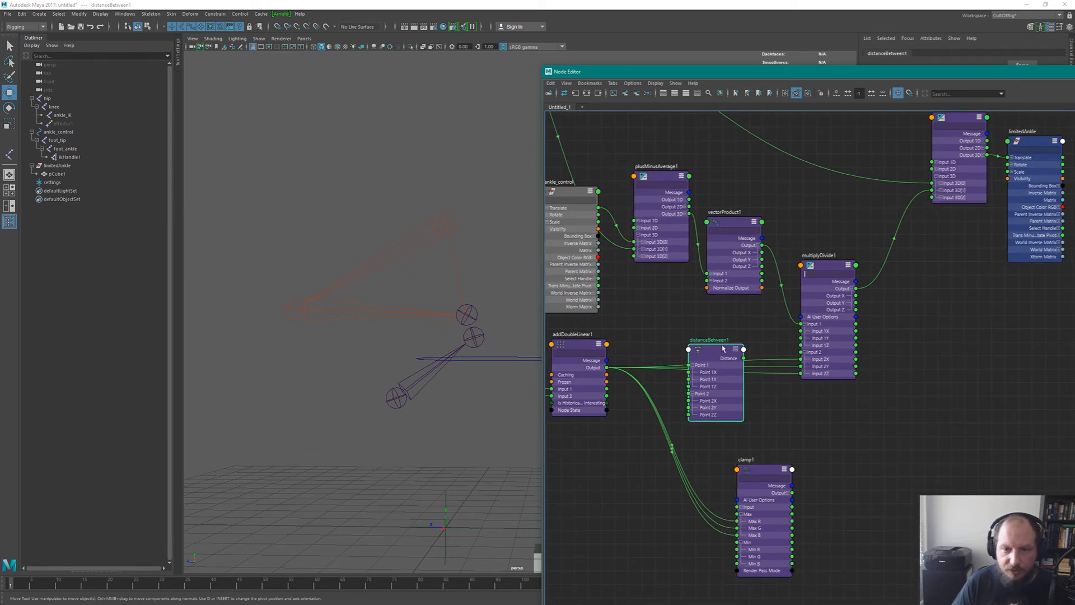
drag(826, 266, 872, 279)
drag(708, 352, 735, 324)
alt+middle_drag(687, 318, 755, 336)
scroll(754, 336, down, 3)
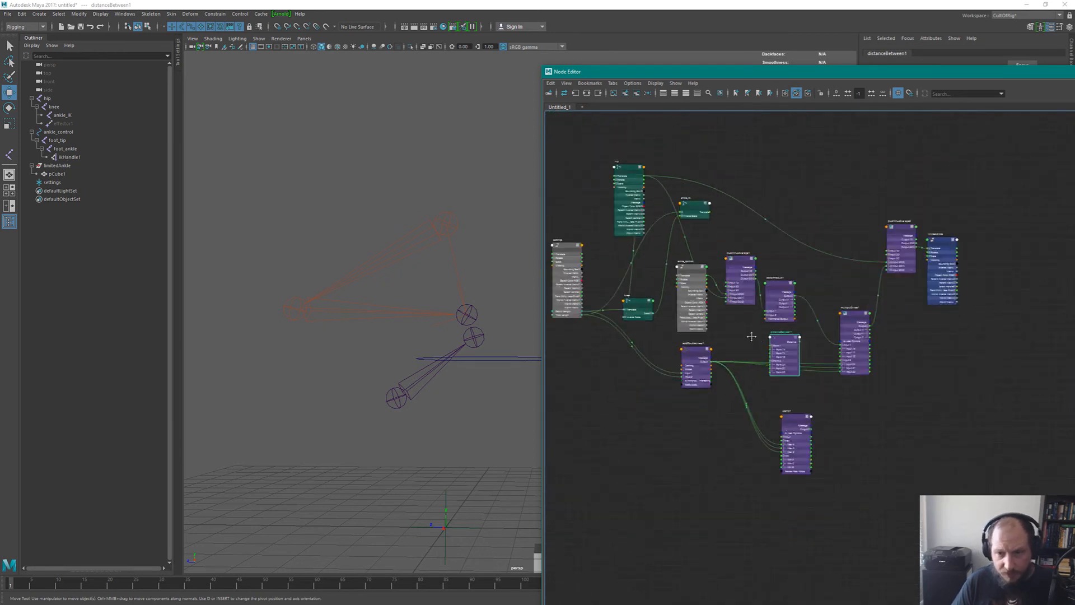
scroll(802, 380, up, 3)
drag(753, 344, 747, 341)
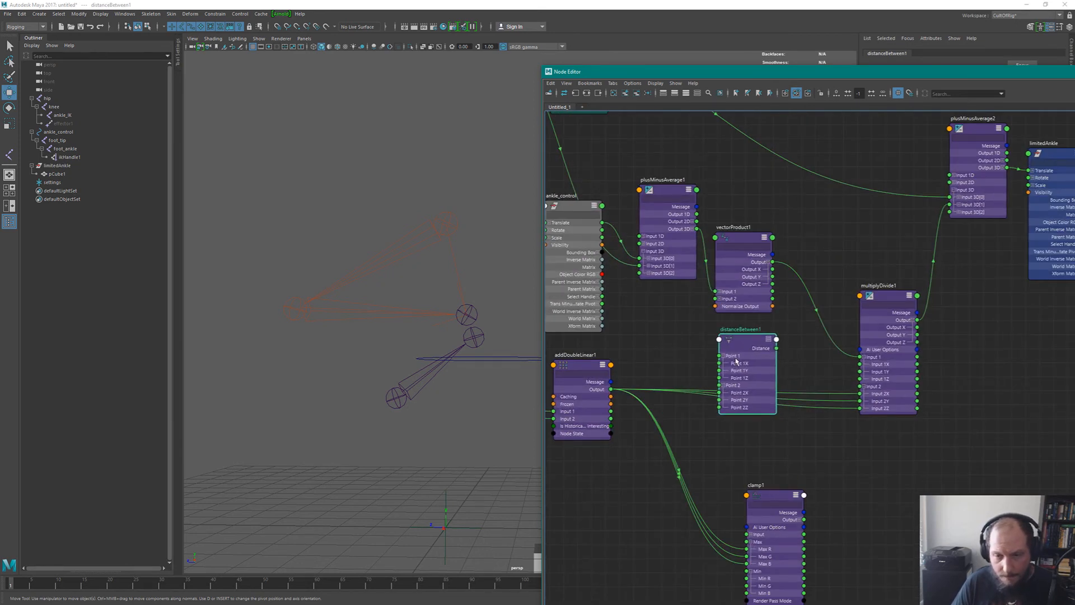
Move distanceBetween1 up beside the hip node, above ankle_IK, within reach of both the hip and ankle_control outputs.
alt+middle_drag(784, 222, 733, 330)
alt+right_drag(733, 330, 732, 230)
alt+middle_drag(720, 247, 810, 216)
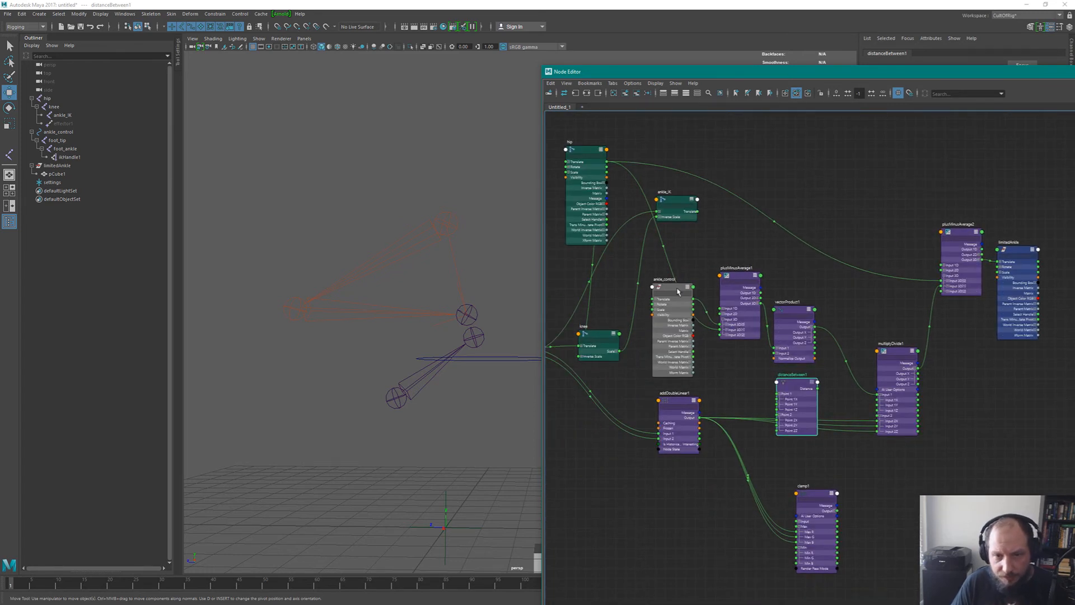
click(667, 345)
shift+click(592, 171)
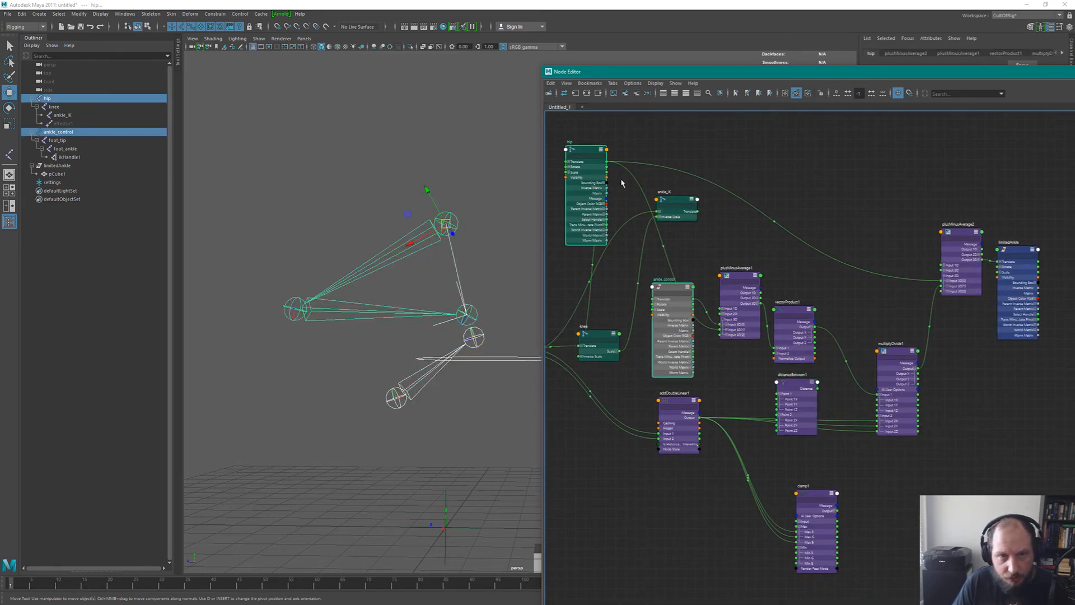
drag(800, 381, 725, 139)
alt+right_drag(736, 159, 771, 200)
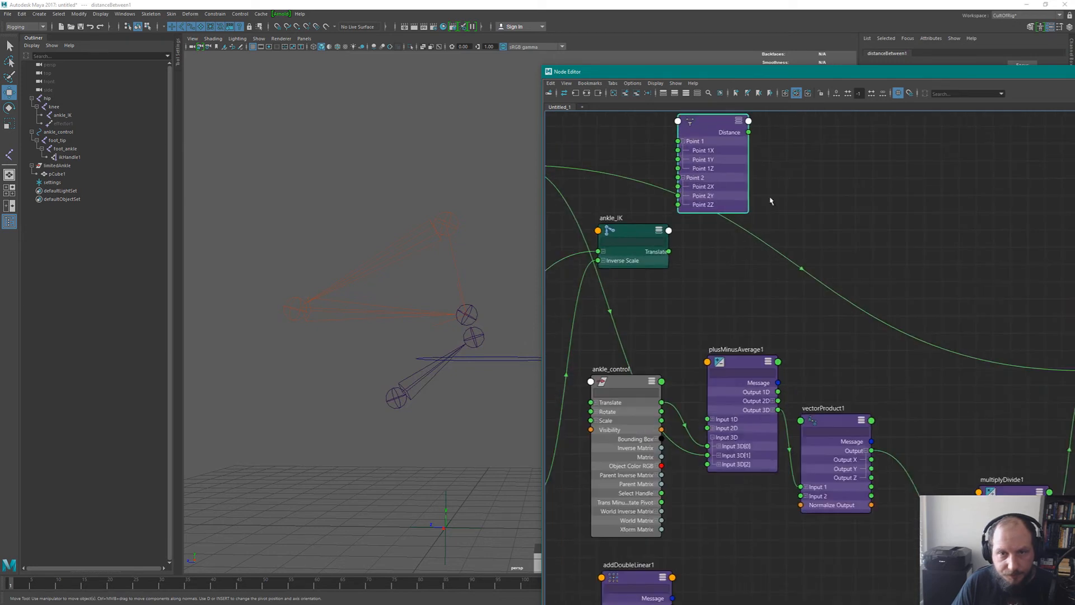
alt+middle_drag(770, 200, 873, 263)
Connect hip Translate to Point 1 and ankle_control Translate to Point 2 of distanceBetween1.
mouse_move(614, 228)
mouse_down()
mouse_move(779, 221)
mouse_move(779, 204)
mouse_up()
drag(735, 443, 779, 241)
drag(695, 445, 752, 446)
drag(812, 186, 833, 218)
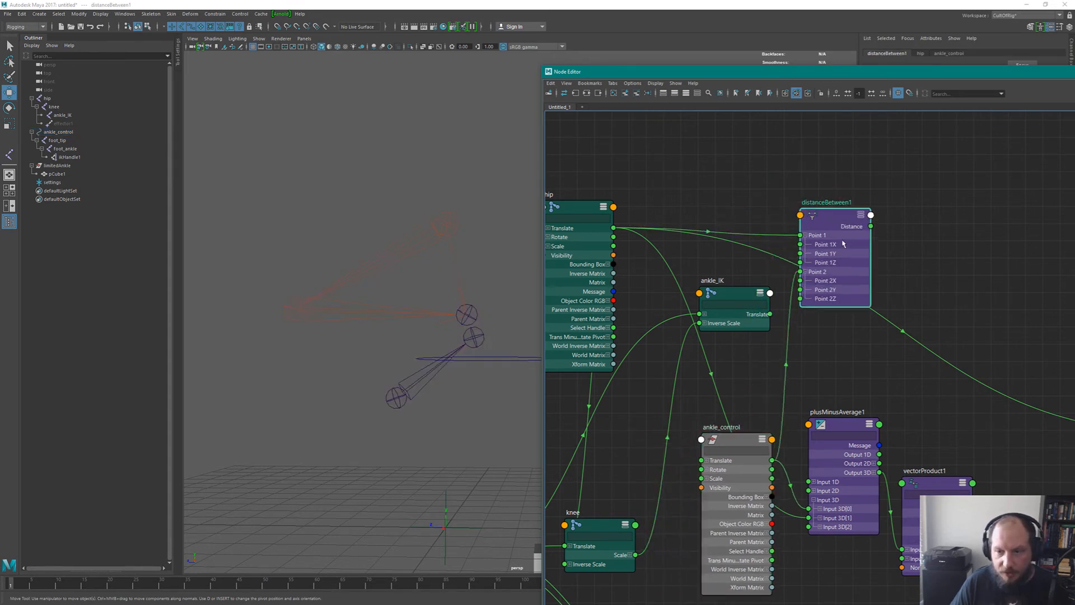
Move distanceBetween1 back beneath vectorProduct1, between addDoubleLinear1 and multiplyDivide1.
scroll(844, 244, down, 8)
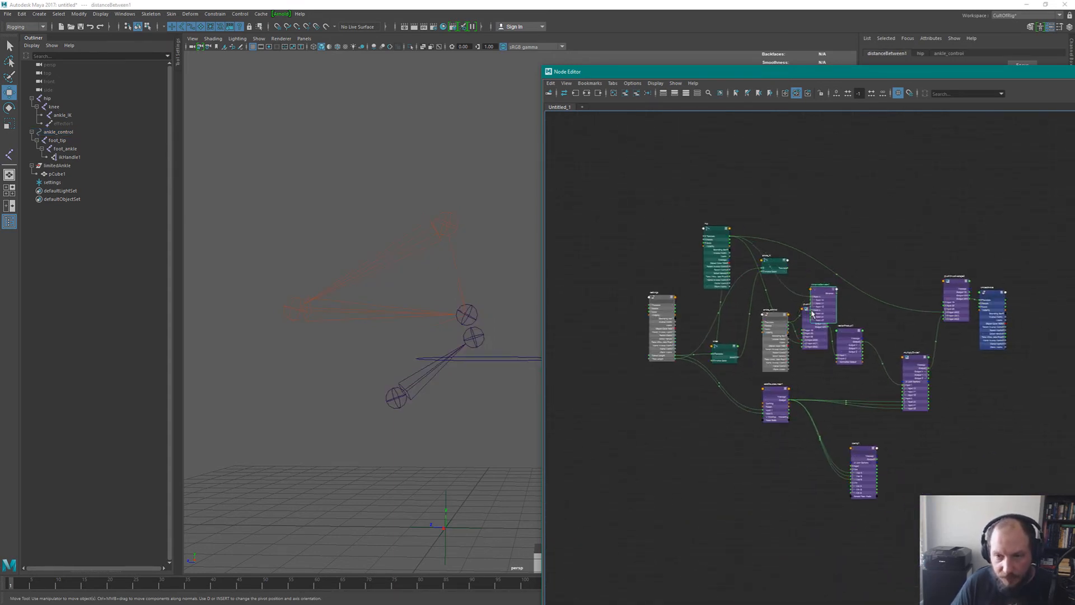
drag(813, 314, 814, 432)
scroll(952, 470, up, 5)
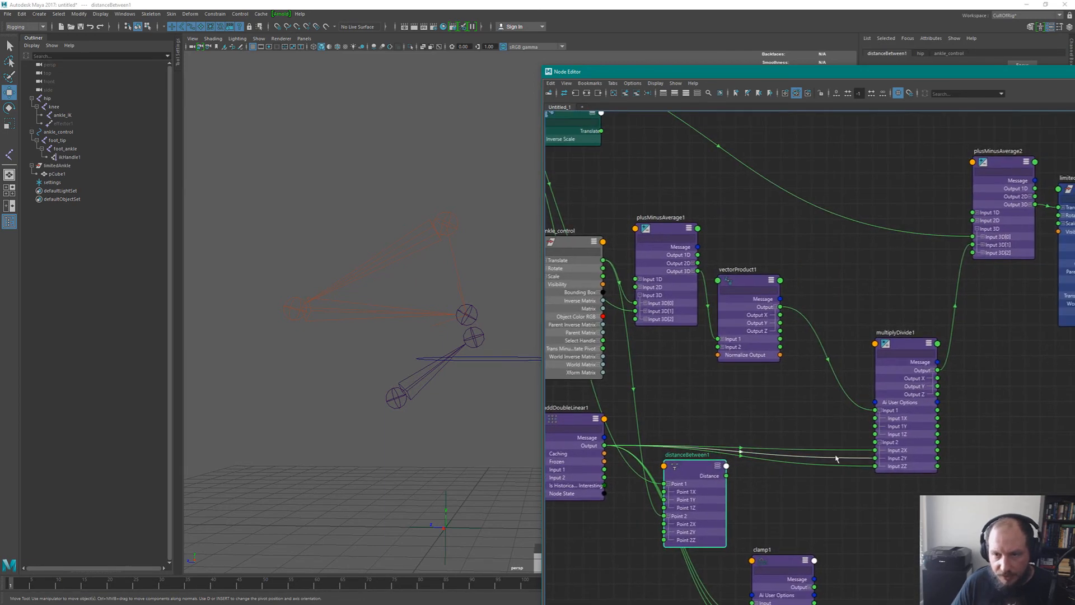
scroll(835, 470, down, 2)
scroll(834, 455, up, 2)
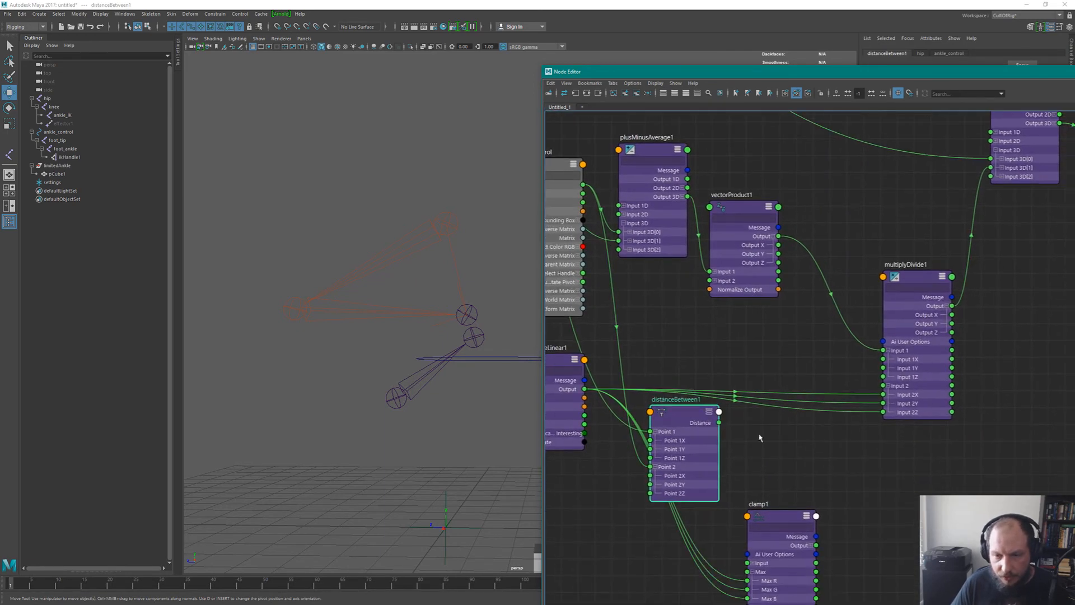
drag(688, 419, 705, 349)
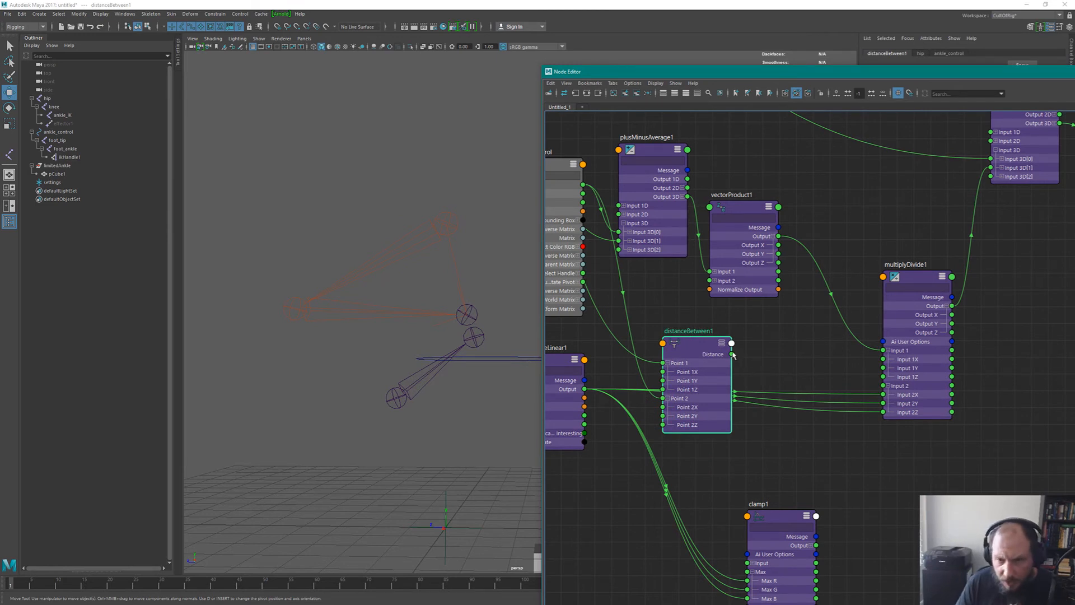
Connect the Distance output of distanceBetween1 to Input 2X, 2Y and 2Z of multiplyDivide1.
drag(733, 355, 883, 394)
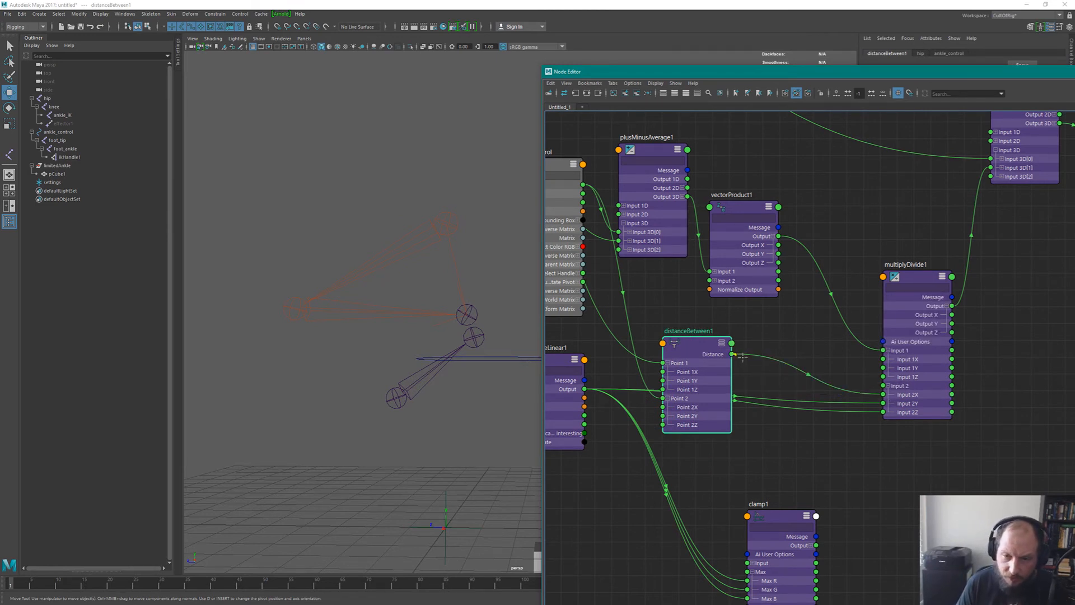
drag(742, 356, 883, 412)
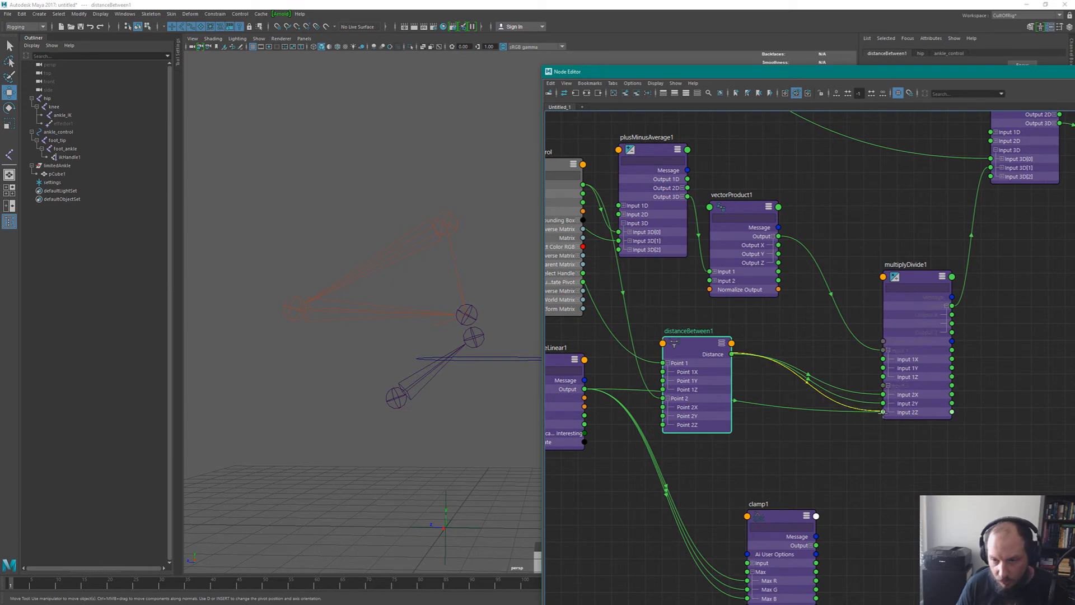
Test the unclamped distance by moving ankle_control far below the hip, then select the hip joint to compare the leg's reach with the cube.
alt+right_drag(524, 293, 506, 291)
alt+middle_drag(512, 291, 467, 287)
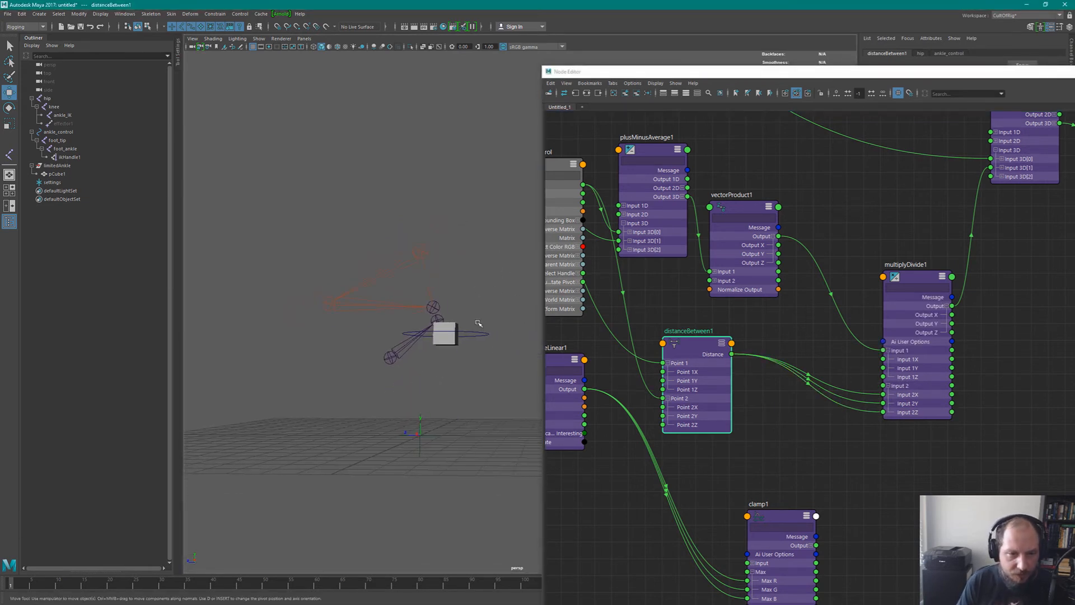
click(480, 335)
alt+drag(475, 280, 487, 307)
drag(475, 346, 515, 507)
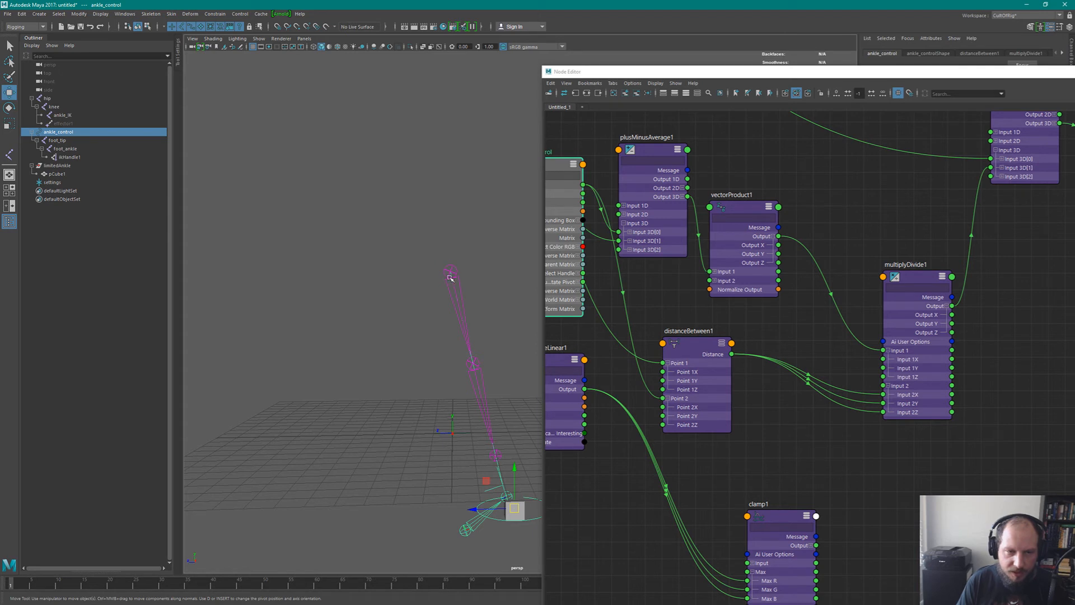
alt+drag(473, 300, 385, 217)
click(416, 206)
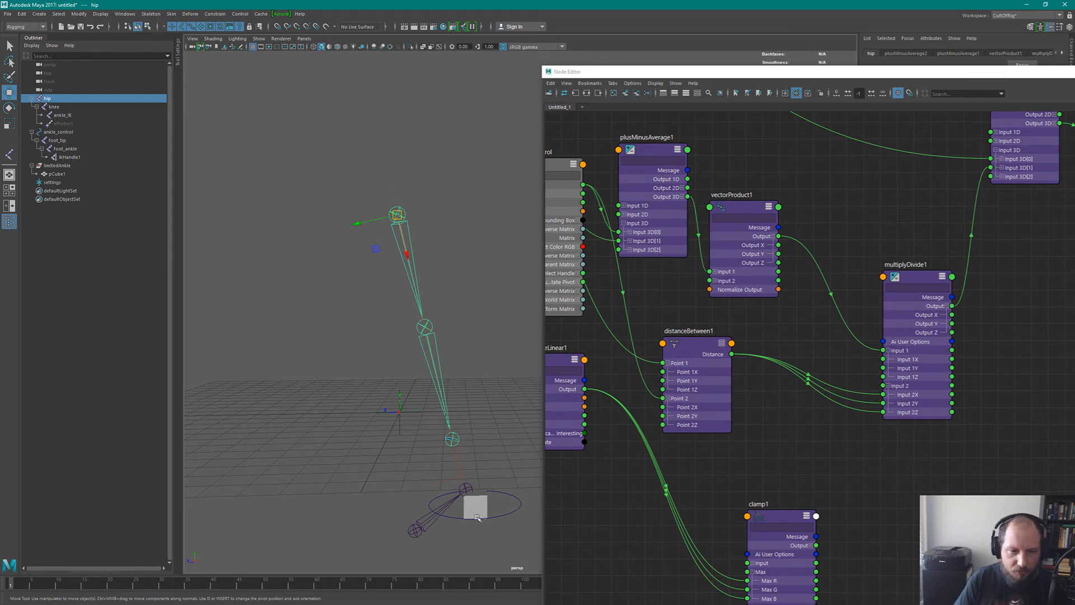
Move clamp1 closer to distanceBetween1 and connect Distance to its Input R, Input G and Input B.
drag(781, 527, 802, 440)
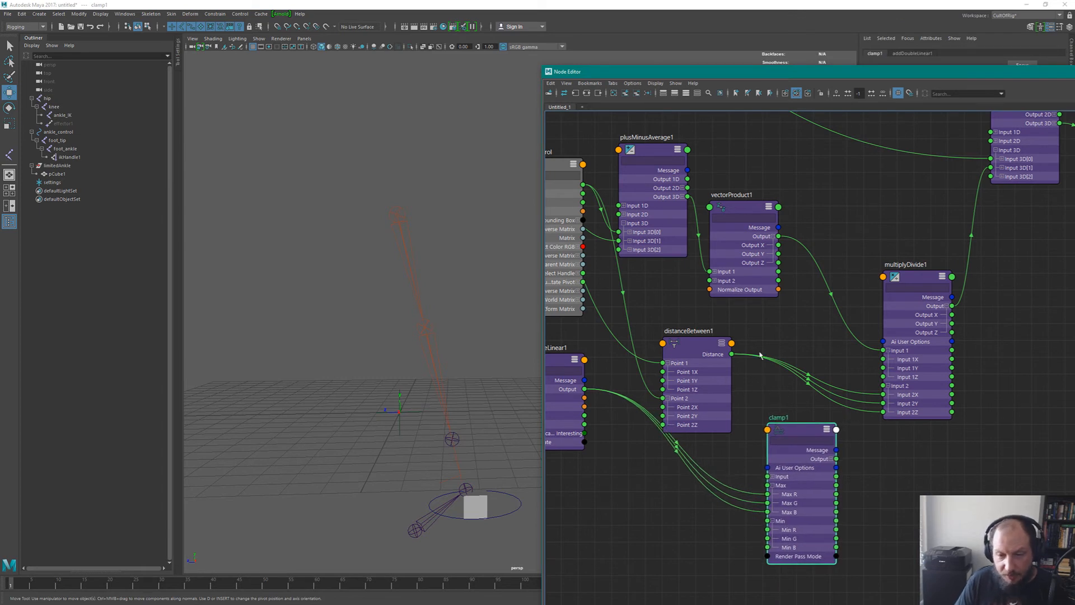
drag(732, 355, 767, 495)
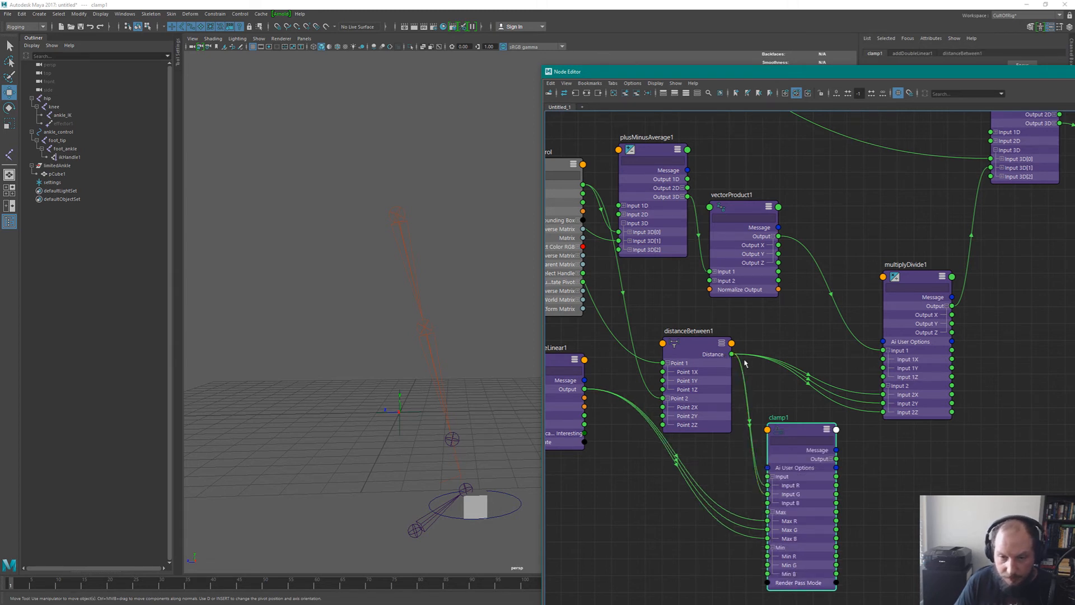
drag(740, 376, 768, 503)
alt+middle_drag(906, 470, 844, 445)
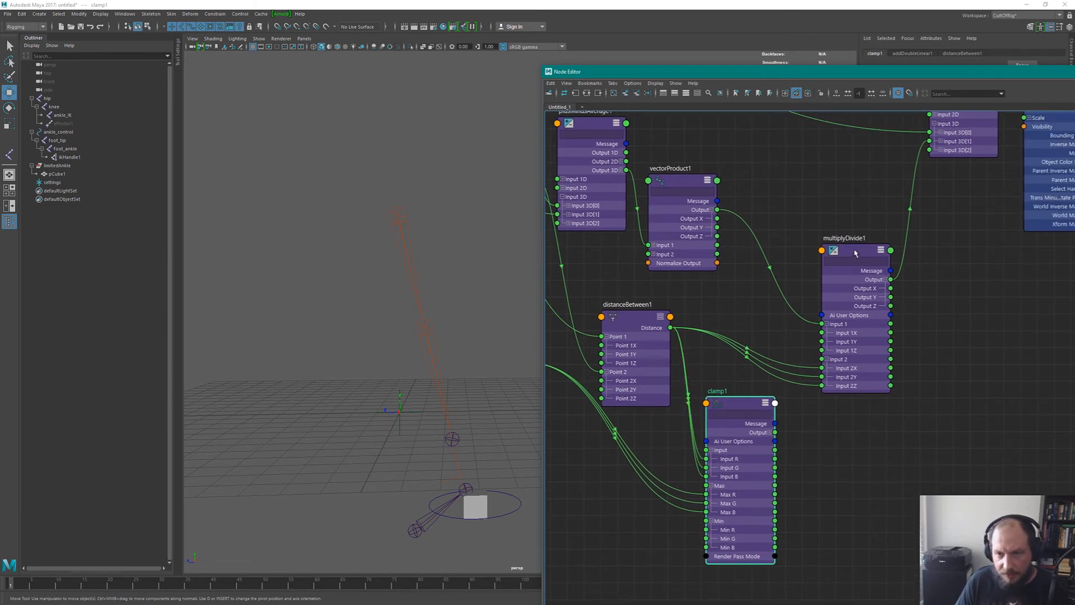
Tidy the node layout by shifting multiplyDivide1 away from clamp1 and slightly repositioning clamp1 and addDoubleLinear1.
drag(855, 253, 877, 278)
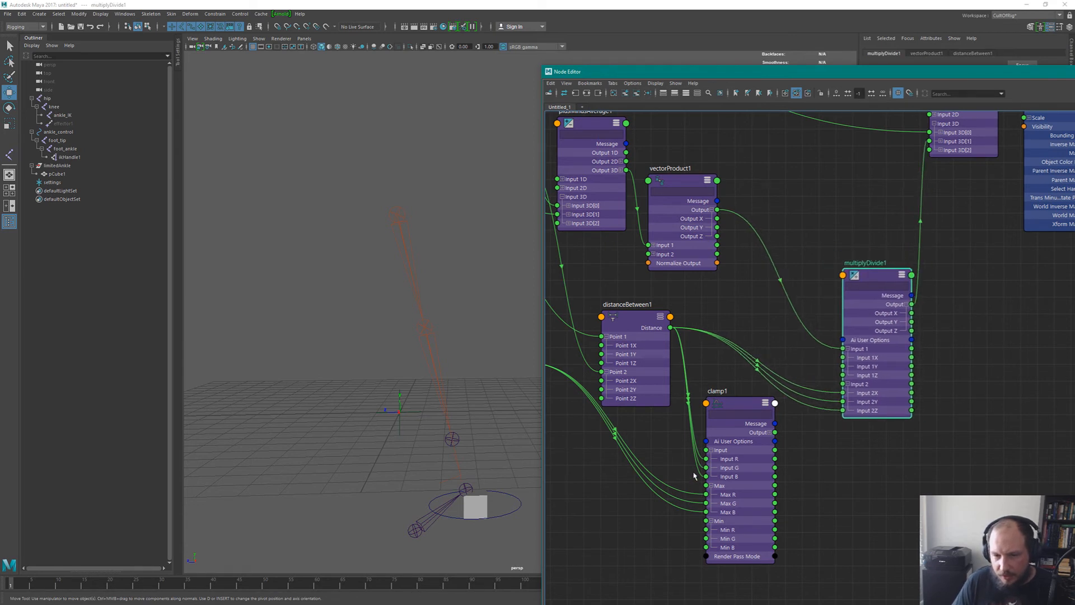
drag(737, 403, 734, 391)
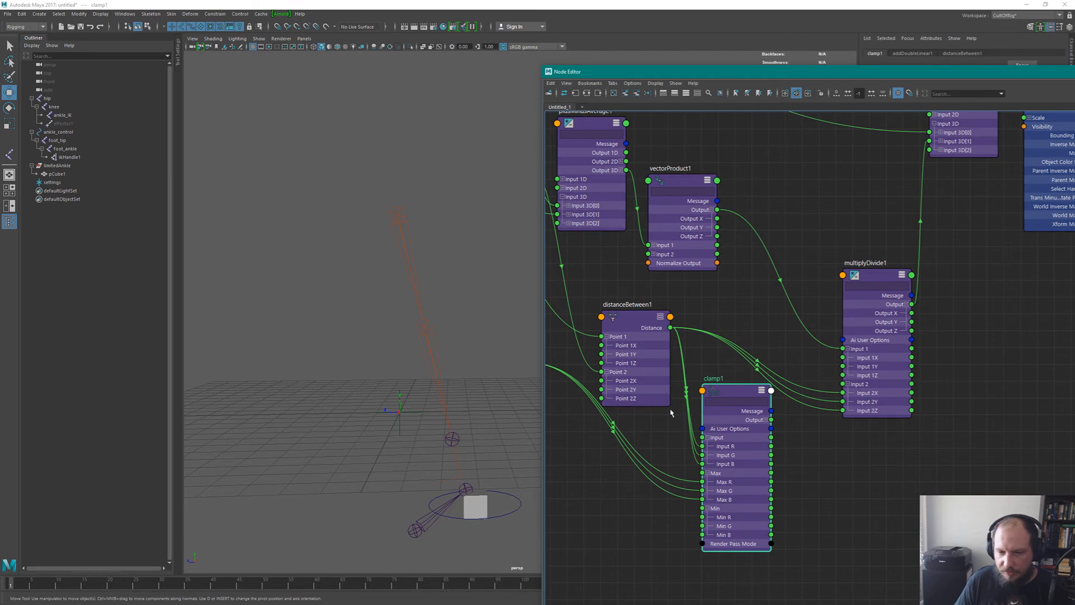
alt+middle_drag(672, 413, 732, 409)
alt+right_drag(732, 409, 676, 382)
drag(786, 387, 779, 387)
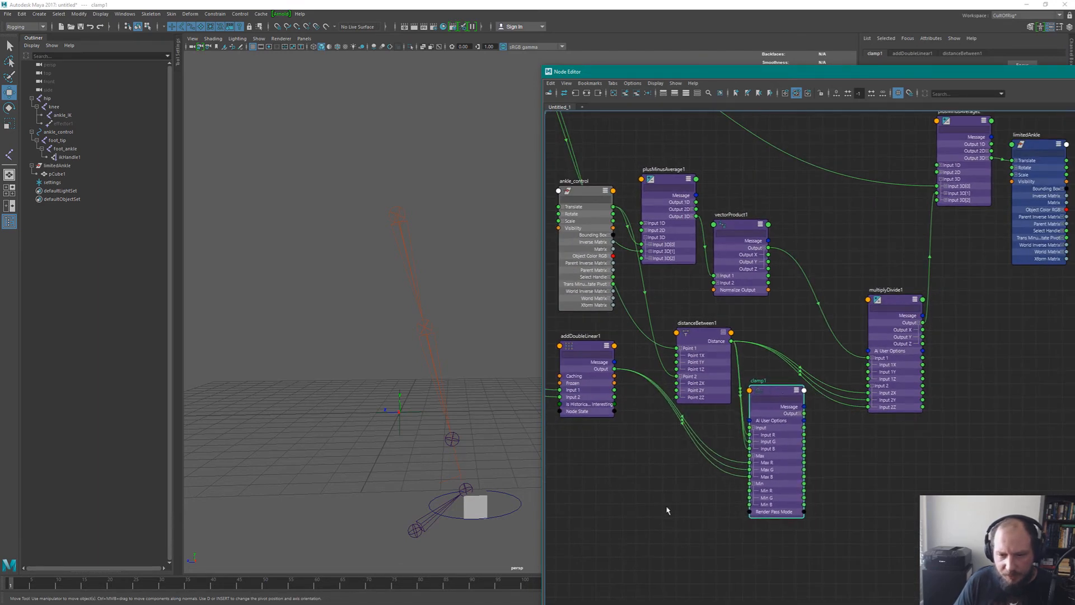
drag(586, 348, 585, 354)
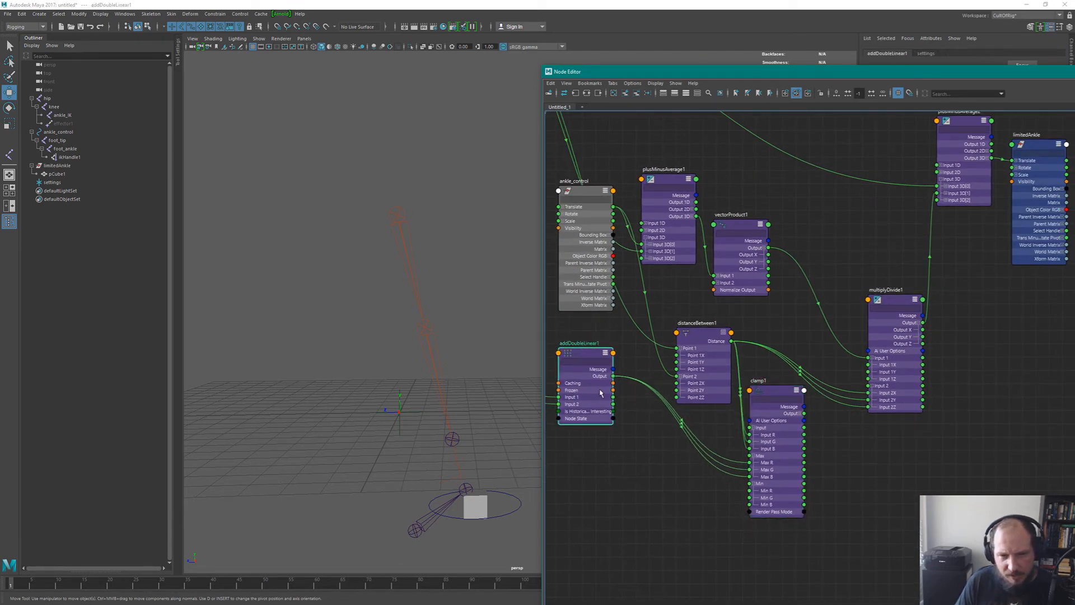
alt+right_drag(803, 401, 830, 391)
alt+middle_drag(908, 282, 829, 293)
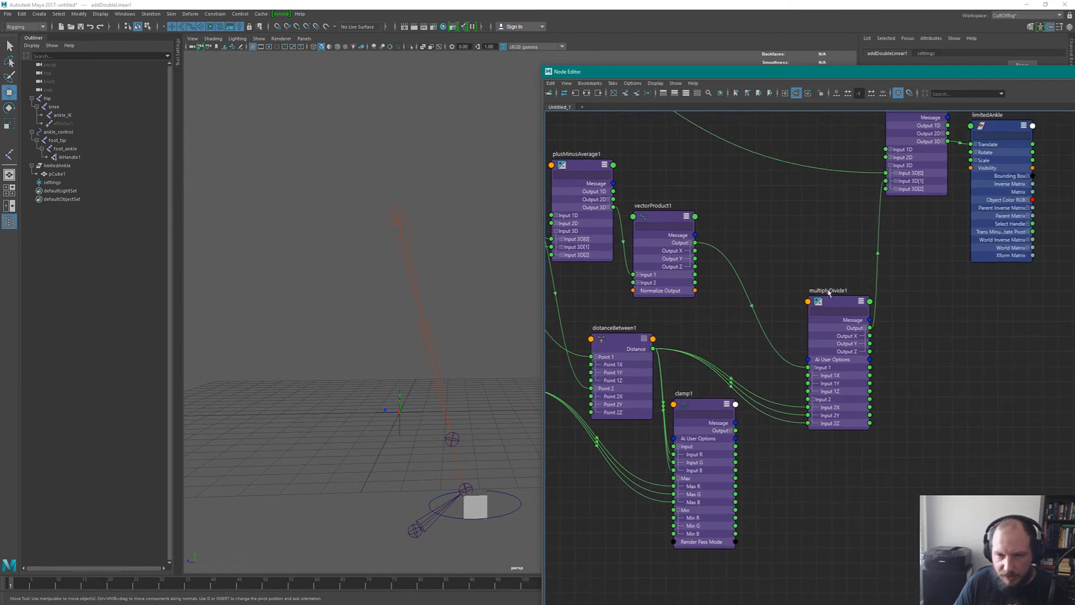
Cut the connections into clamp1's Max G, Max B, Input G and Input B, and expand its Output components.
click(626, 346)
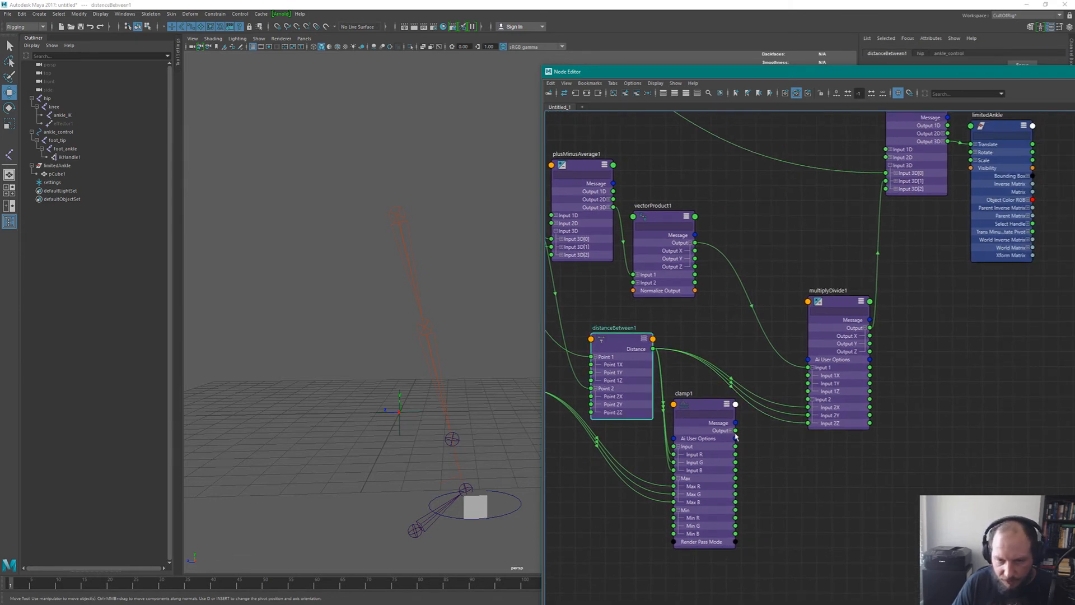
drag(736, 431, 775, 383)
alt+middle_drag(638, 530, 713, 515)
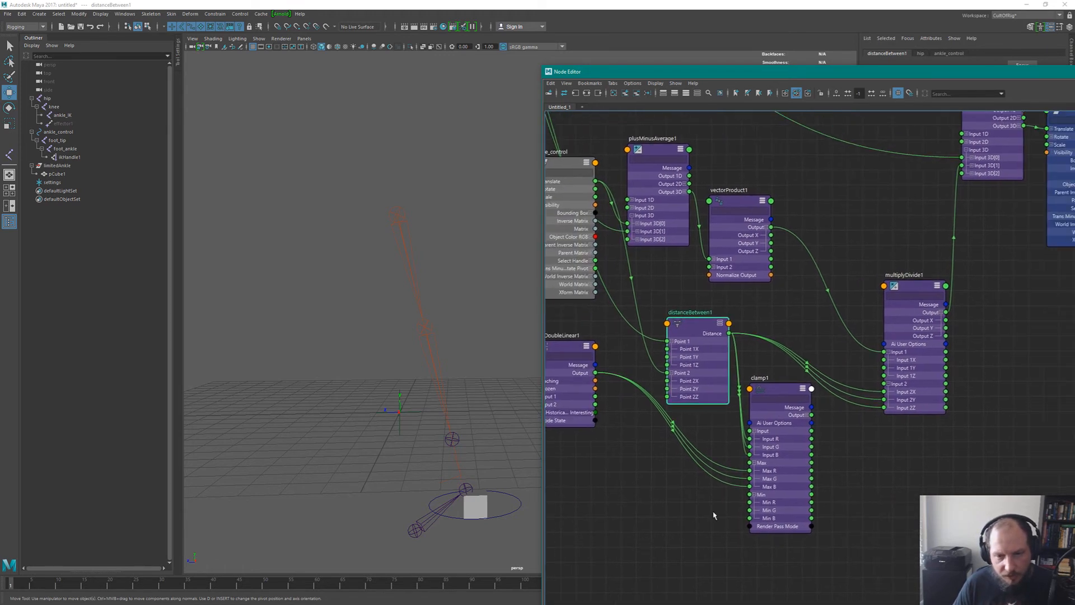
ctrl+alt+shift+drag(738, 474, 737, 500)
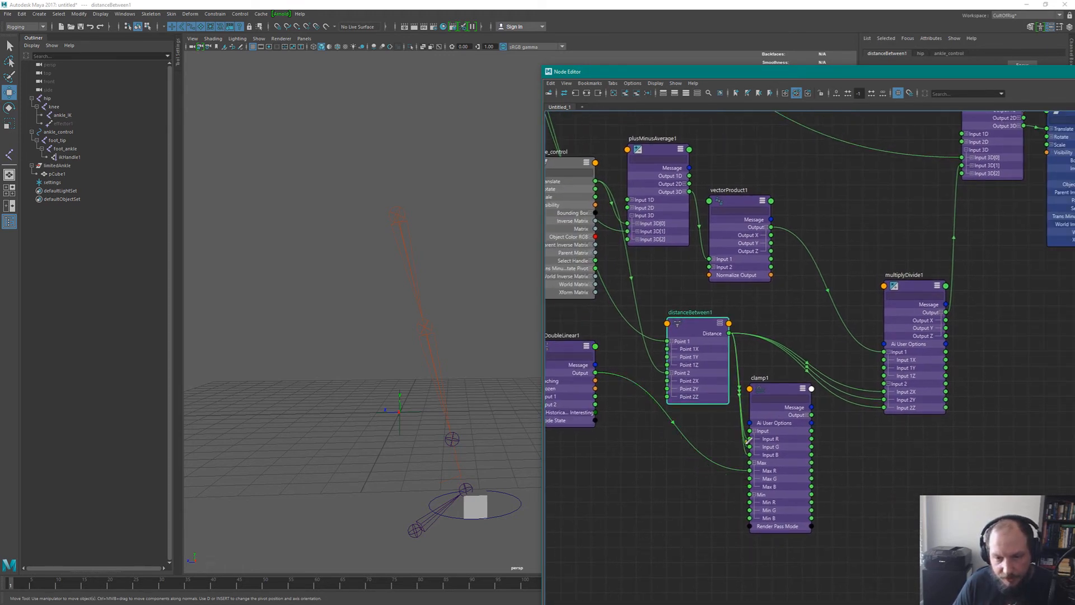
ctrl+alt+shift+drag(749, 441, 756, 457)
alt+middle_drag(844, 429, 789, 430)
click(751, 414)
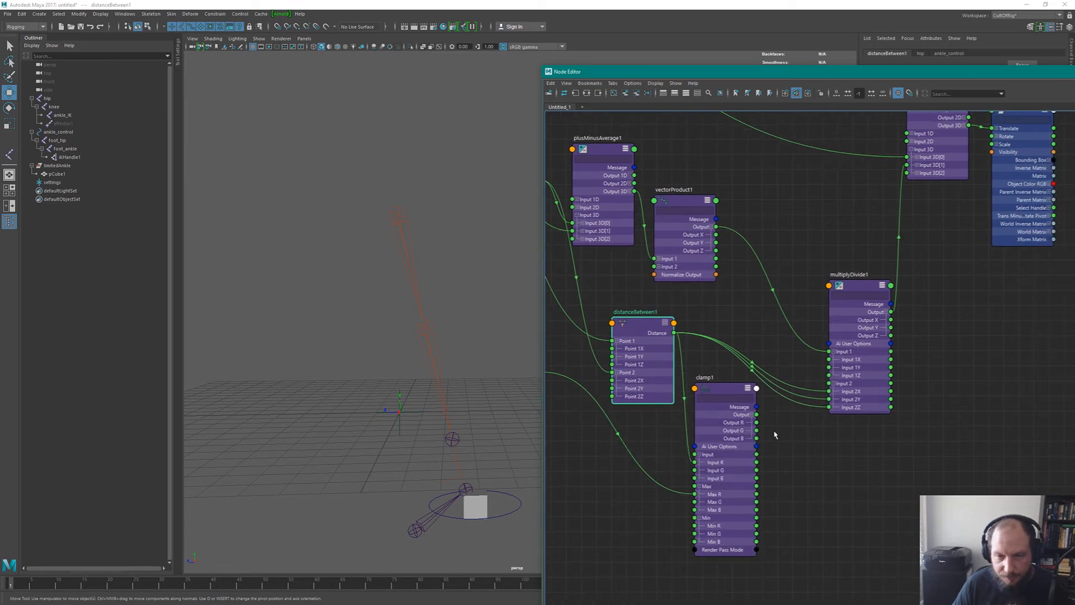
Shift distanceBetween1 away from clamp1 and connect clamp1 Output R to Input 2X, 2Y and 2Z of multiplyDivide1.
drag(642, 324, 625, 310)
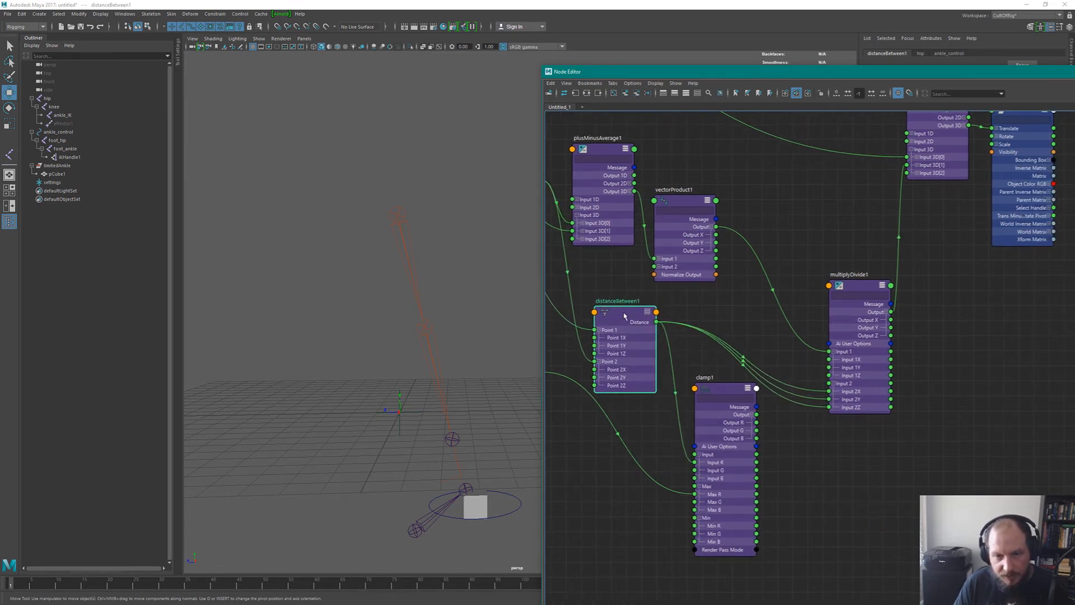
alt+middle_drag(683, 373, 804, 349)
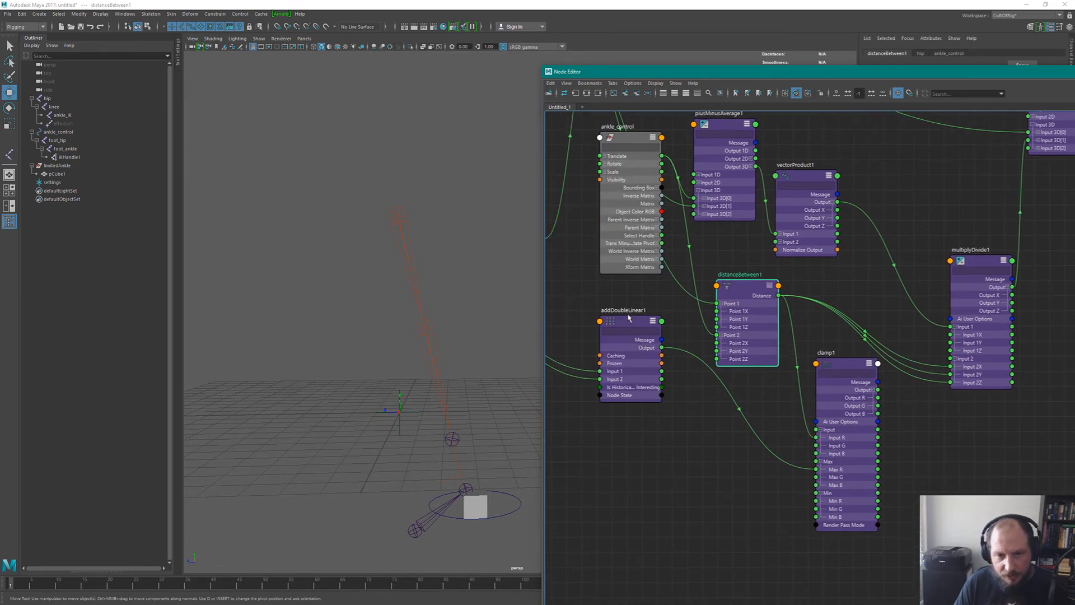
alt+middle_drag(756, 412, 729, 440)
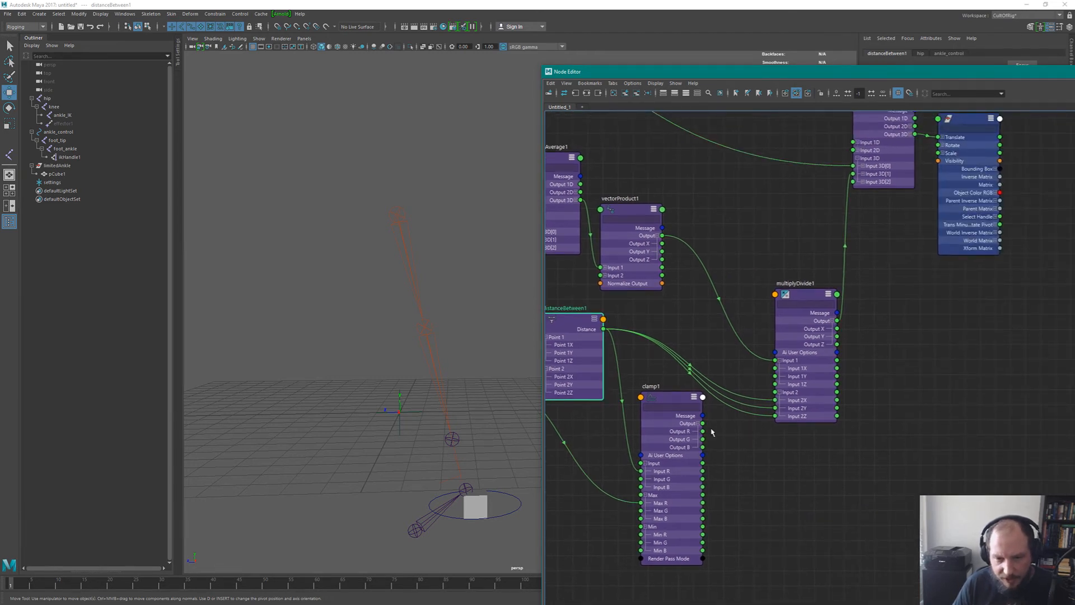
drag(704, 433, 775, 400)
drag(704, 432, 776, 416)
Test the clamped limit by moving ankle_control up near the hip, far below the leg's reach, and partway back.
alt+middle_drag(502, 414, 514, 379)
alt+right_drag(510, 370, 495, 355)
alt+middle_drag(496, 355, 455, 367)
click(473, 430)
drag(451, 438, 412, 296)
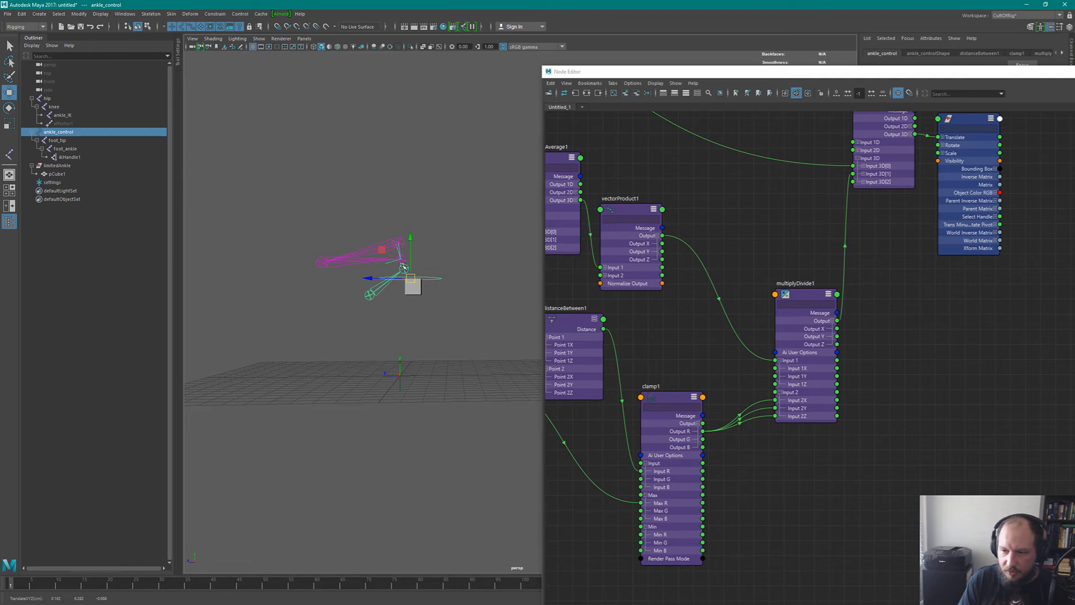
drag(408, 272, 491, 508)
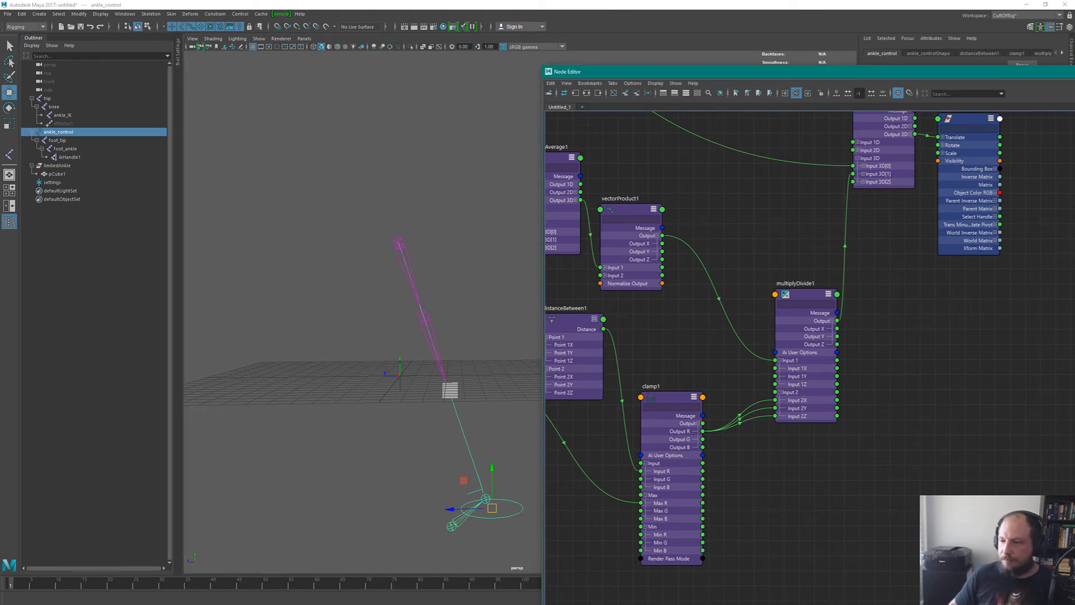
drag(491, 508, 461, 432)
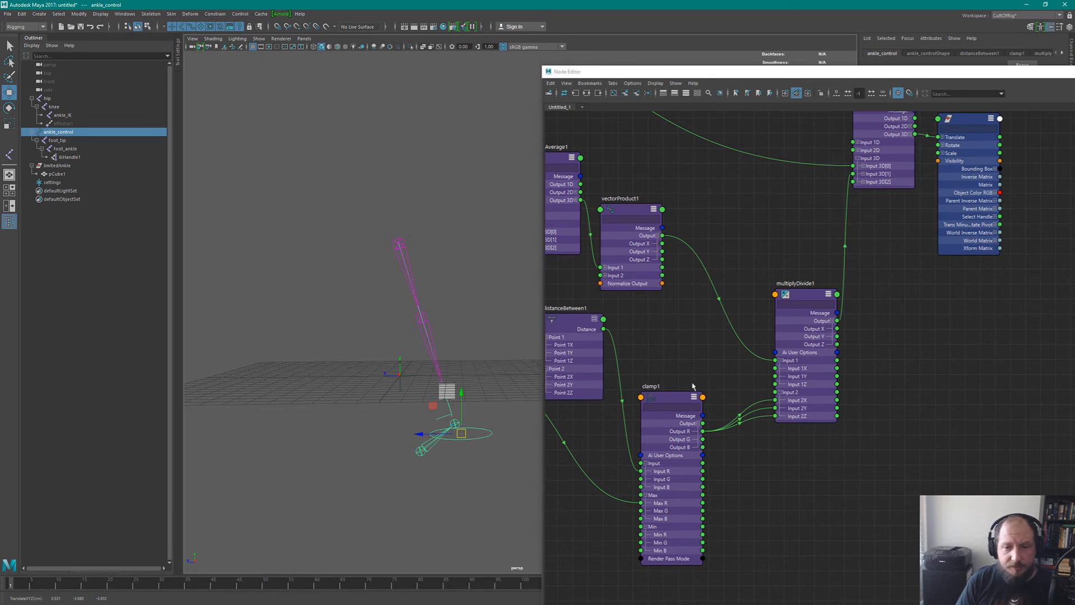
Select ikHandle1 and then the cube under limitedAnkle to compare their positions in the viewport.
middle_drag(730, 454, 665, 506)
scroll(665, 506, down, 3)
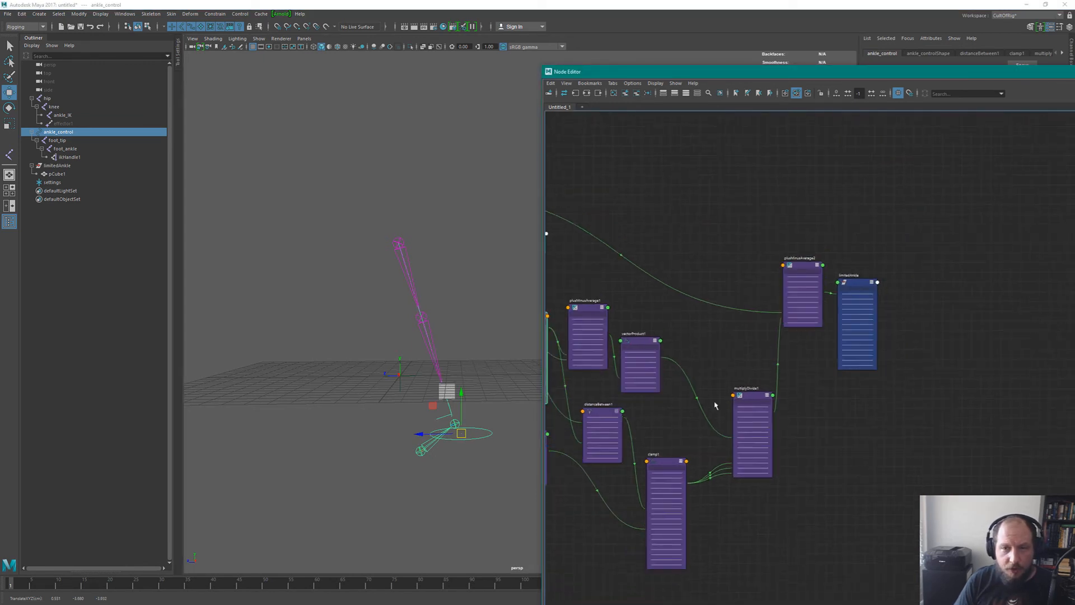
click(70, 158)
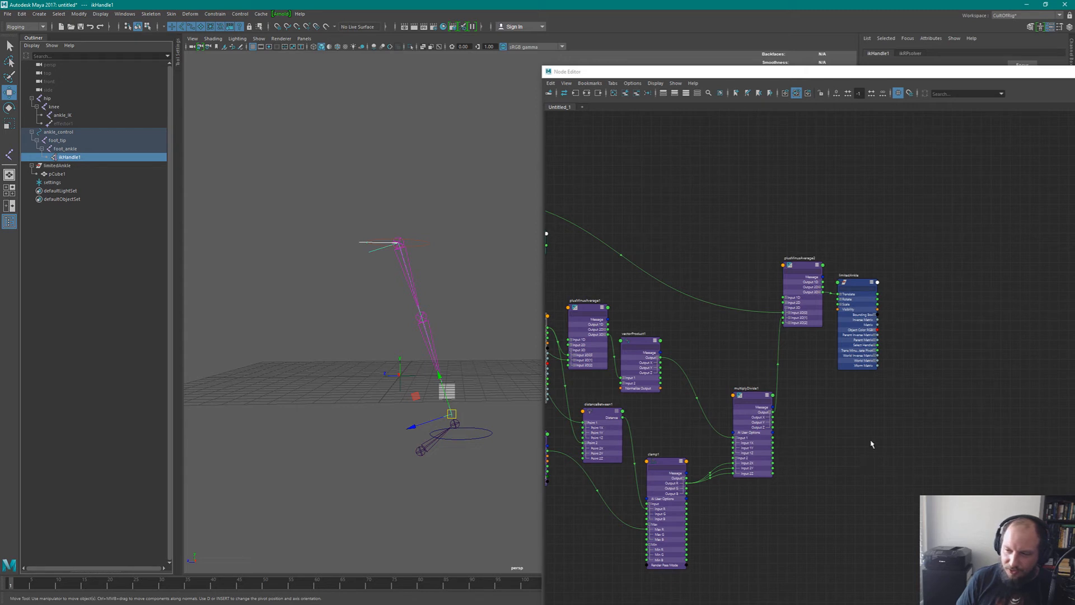
alt+right_drag(447, 362, 503, 404)
alt+middle_drag(503, 404, 469, 376)
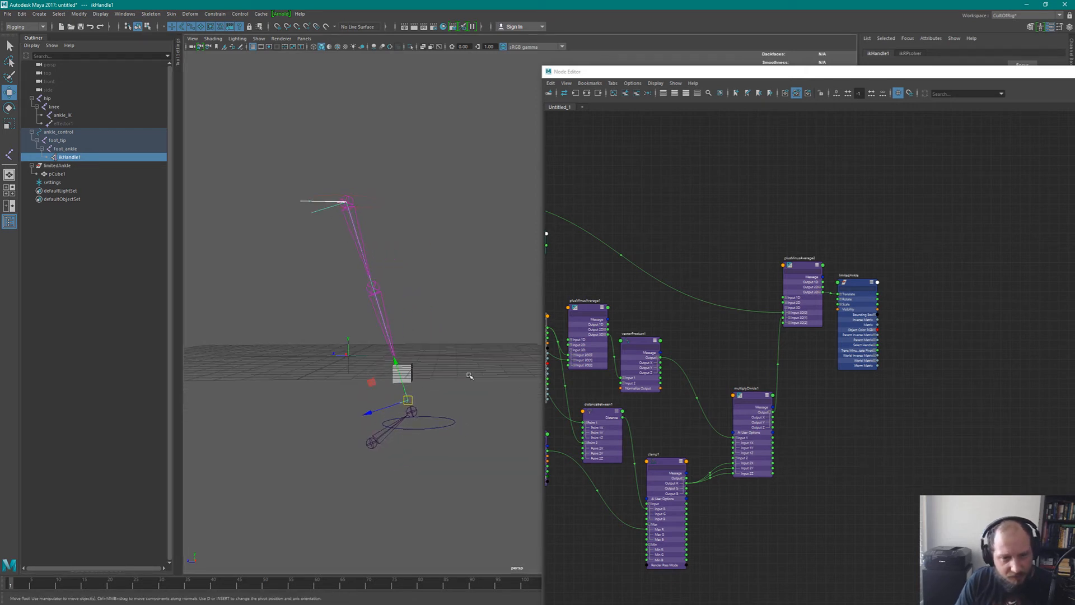
click(410, 370)
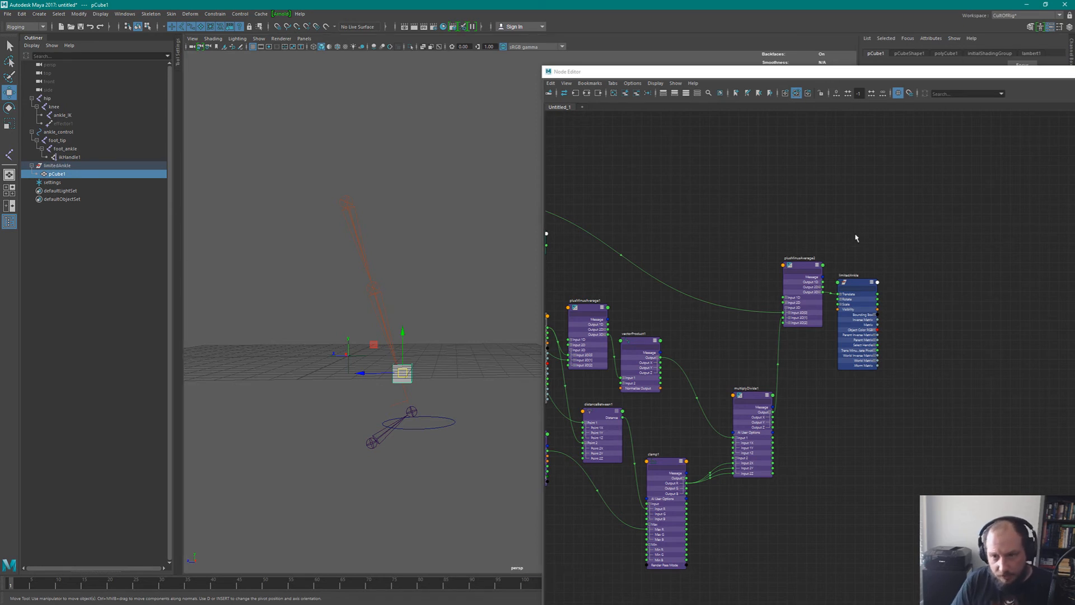
Reparent ikHandle1 from foot_ankle to the limitedAnkle group.
scroll(857, 235, up, 3)
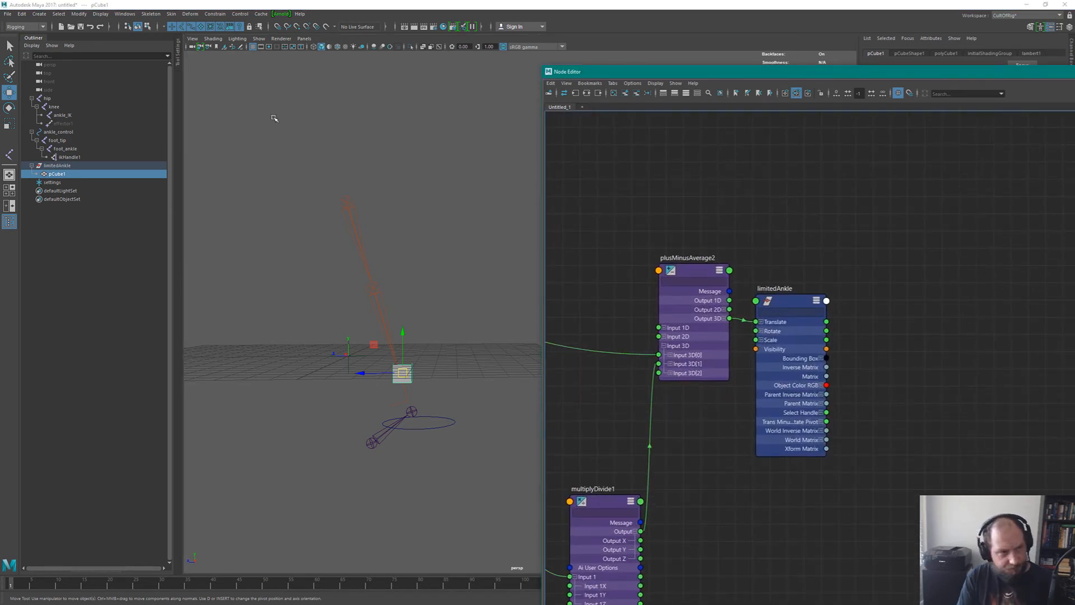
click(69, 158)
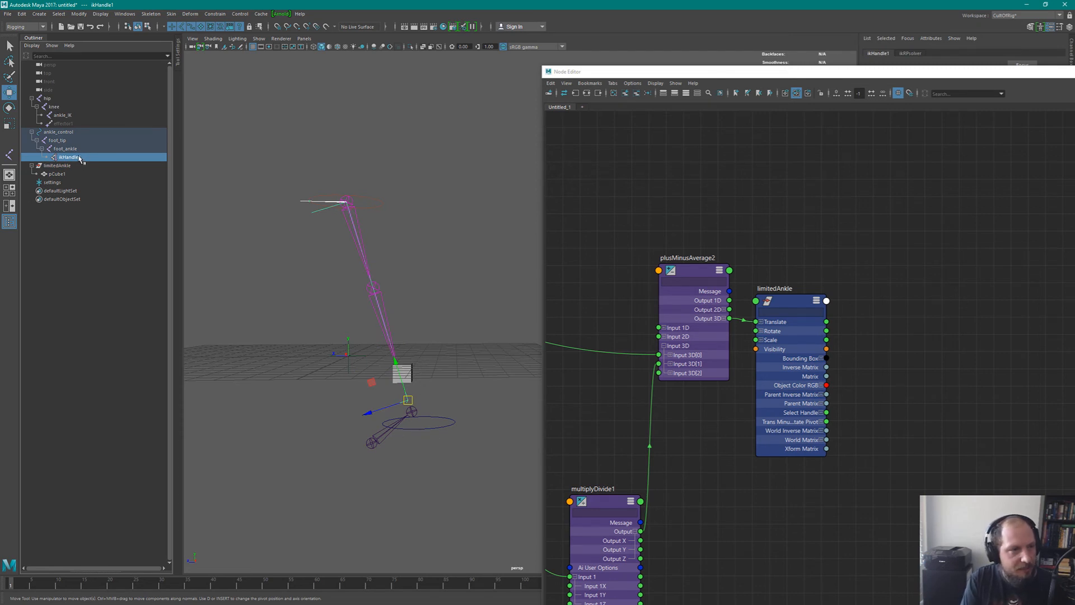
drag(102, 179, 61, 159)
alt+right_drag(978, 188, 918, 184)
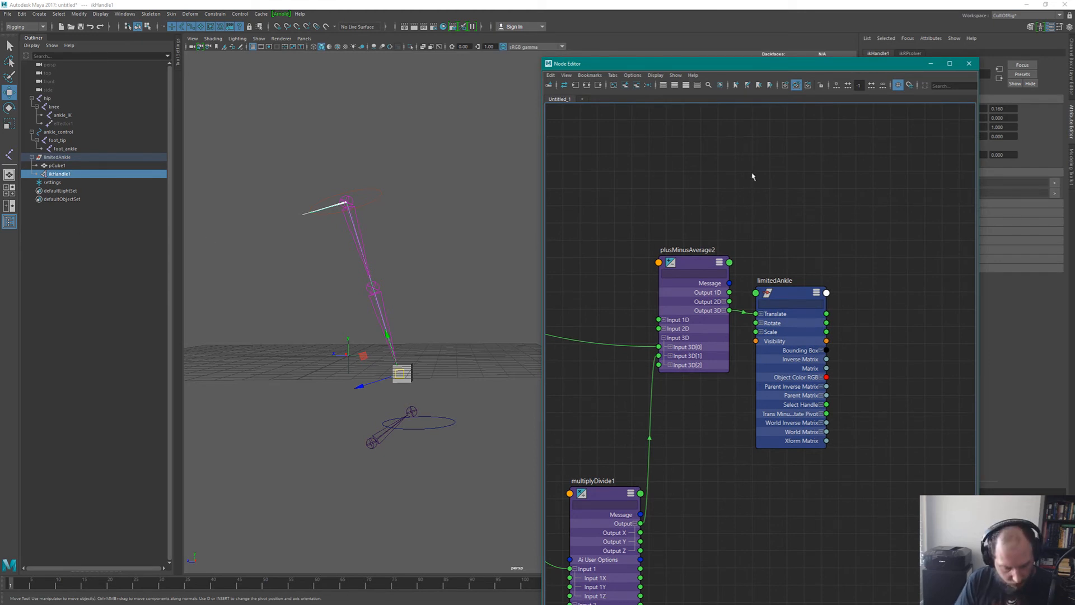
Set ikHandle1's Translate X, Y and Z and Rotate X and Y to 0.
alt+drag(897, 166, 774, 165)
click(1006, 104)
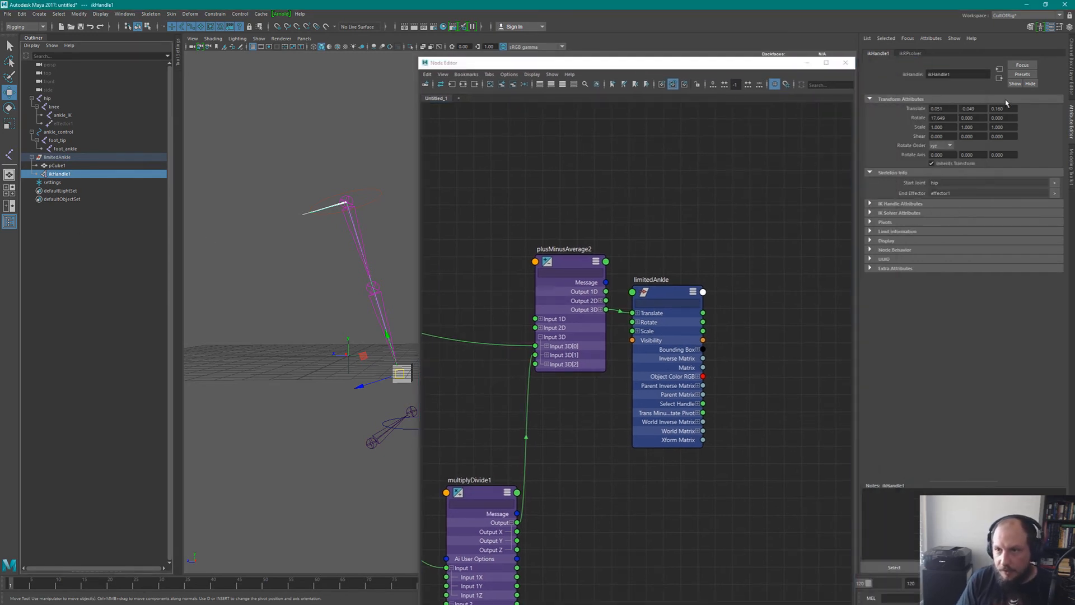
key(ctrl+a)
drag(1051, 62, 1045, 88)
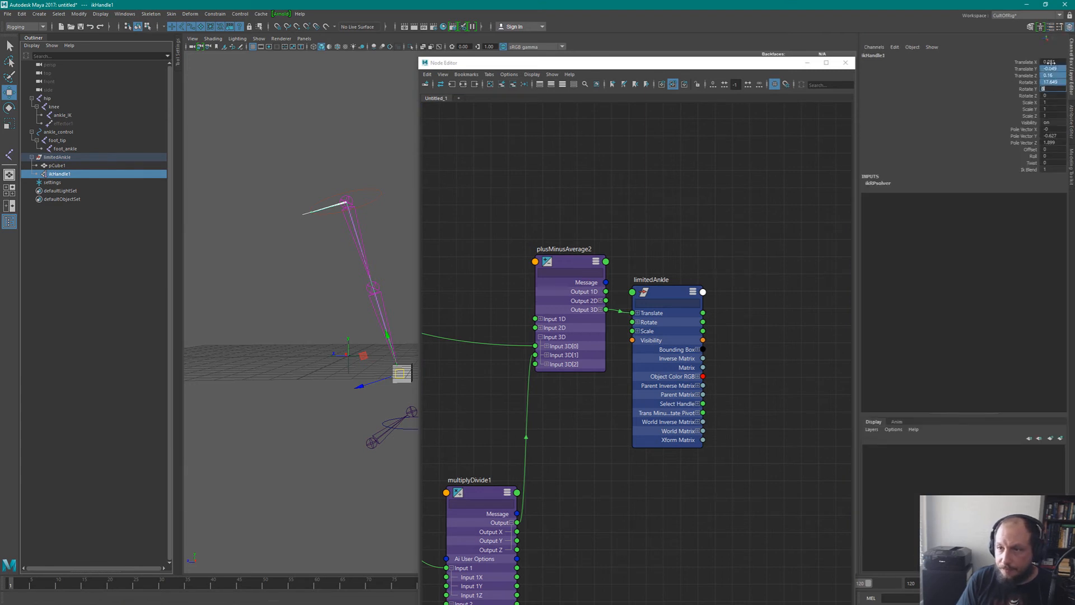
key(Return)
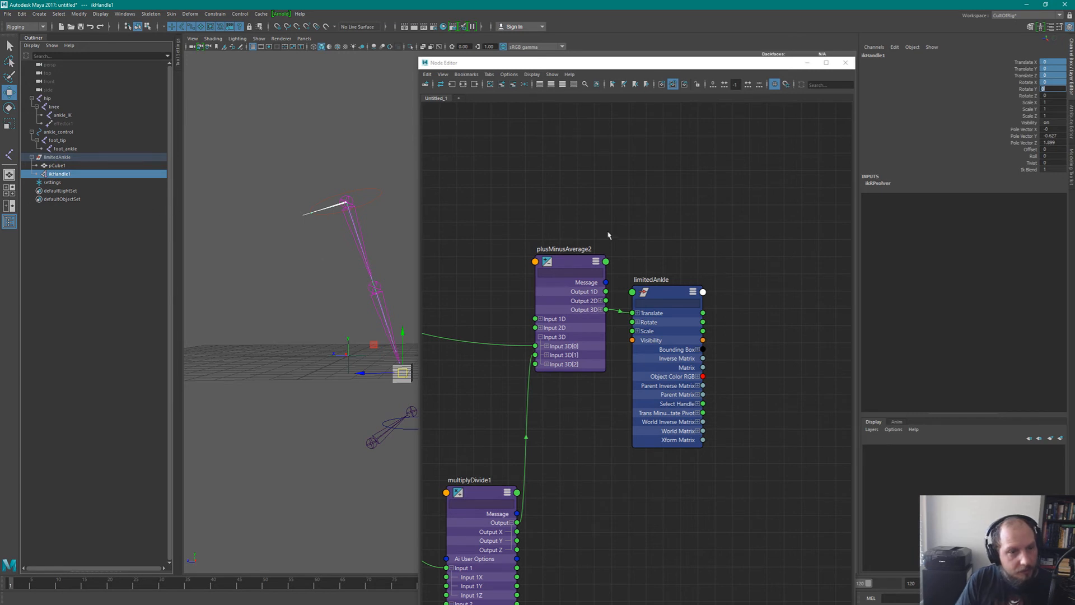
Test the limited leg by moving ankle_control beyond its reach to about X 0.79, Y -4.45, Z -6.2.
middle_drag(631, 201, 647, 168)
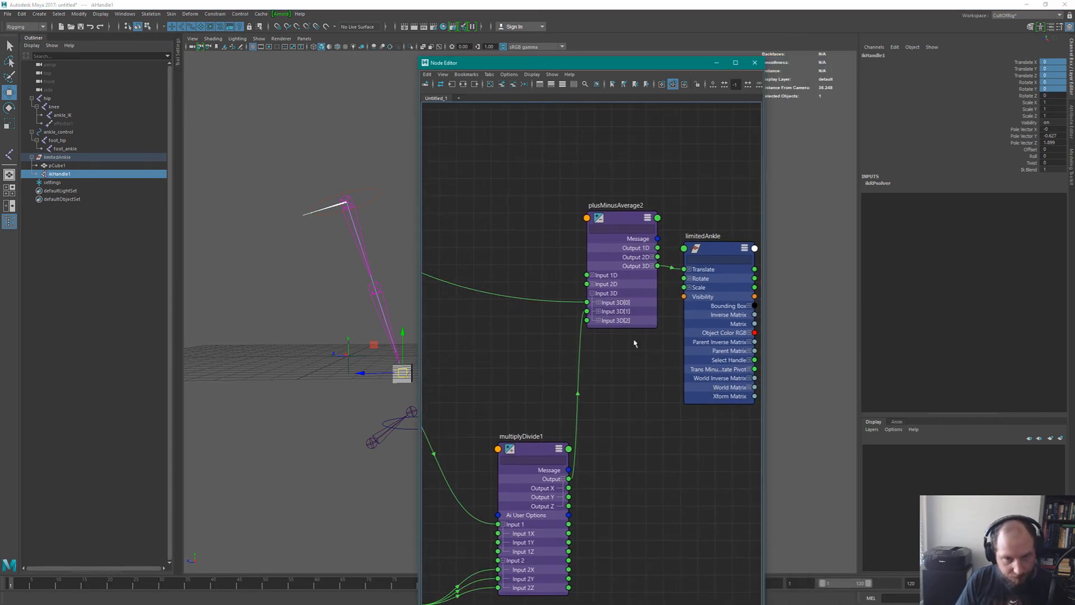
drag(683, 55, 804, 65)
click(455, 423)
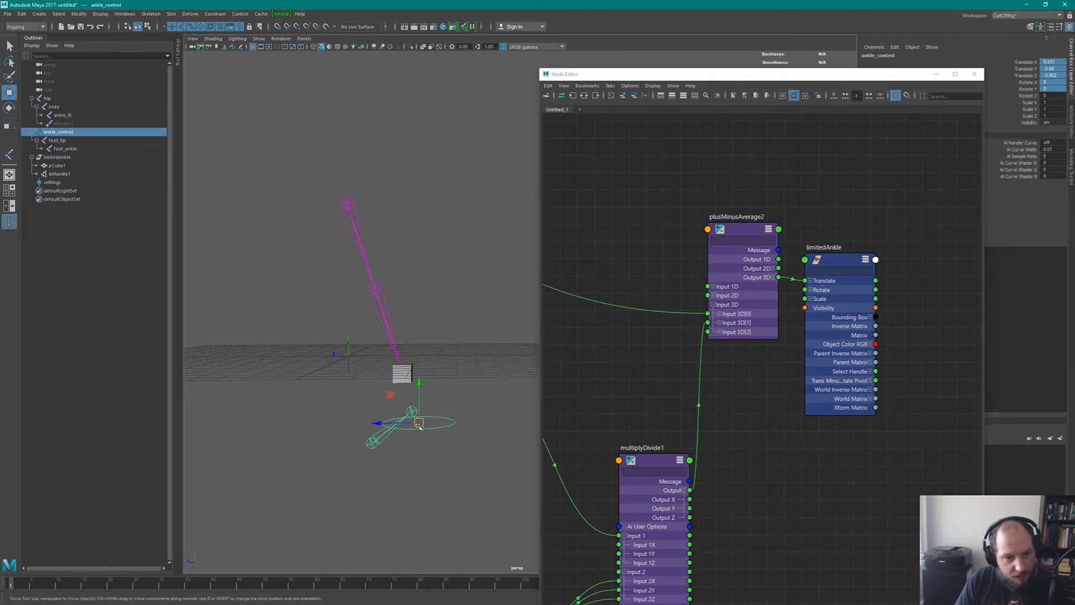
drag(425, 429, 459, 436)
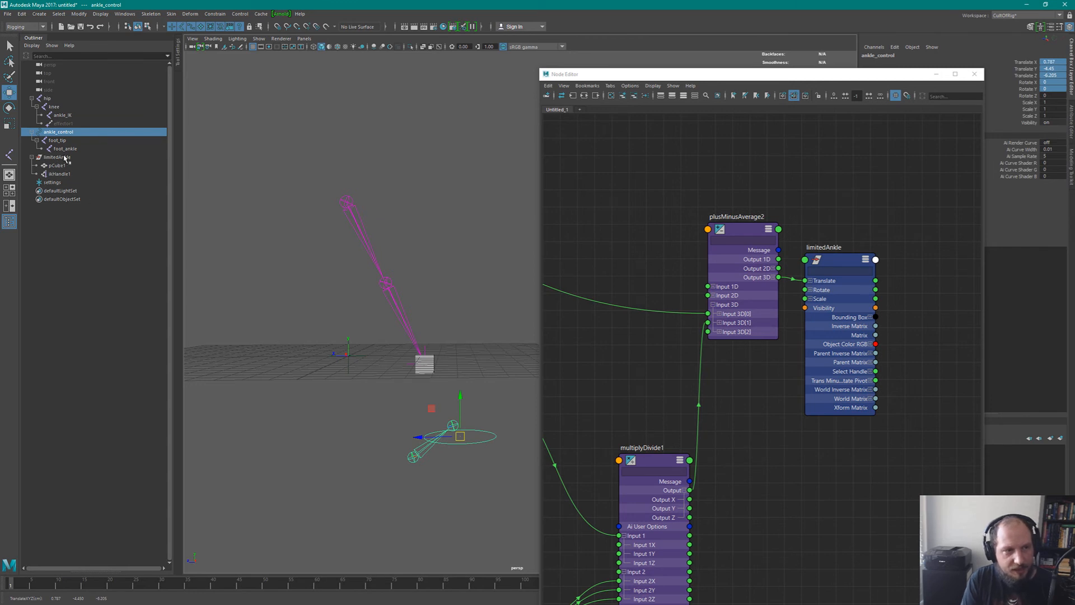
Review the node network from settings and hip through to plusMinusAverage2, selecting the settings node.
click(697, 402)
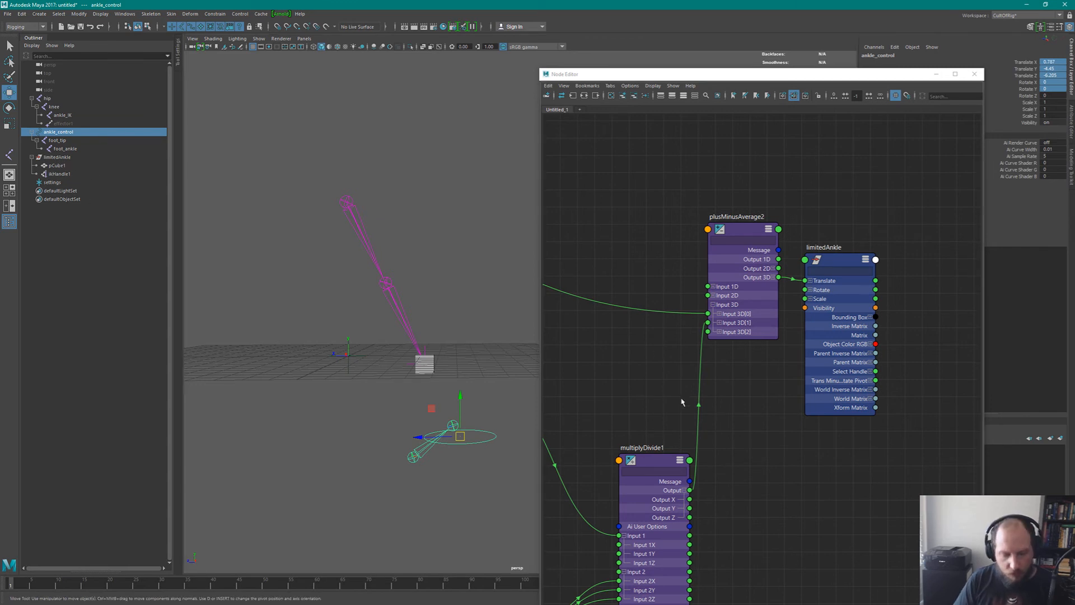
scroll(683, 402, down, 4)
alt+right_drag(654, 300, 565, 318)
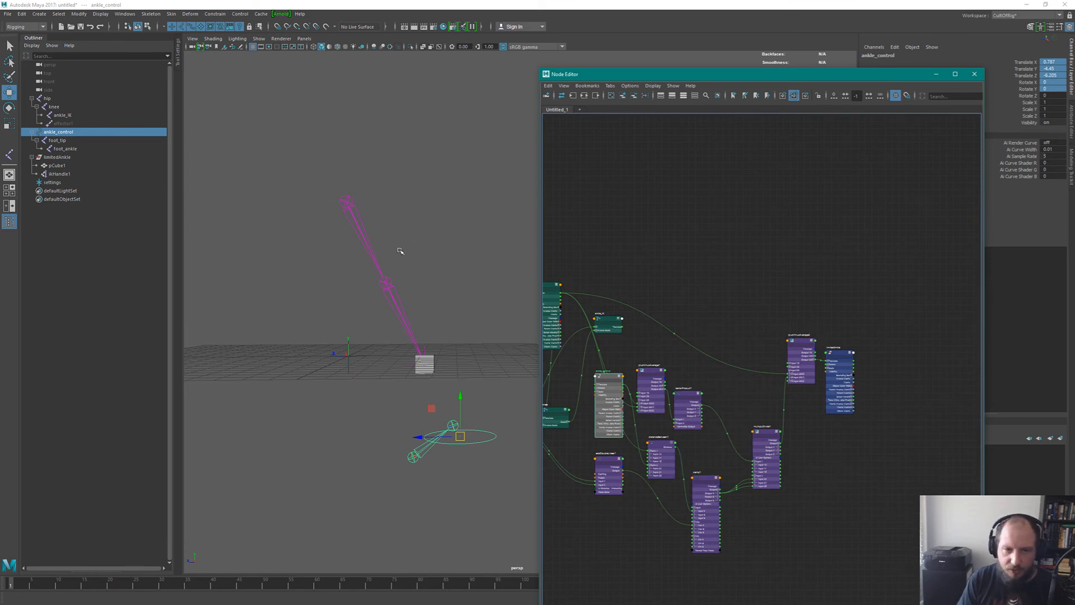
alt+middle_drag(652, 360, 773, 357)
alt+right_drag(638, 254, 675, 293)
alt+middle_drag(675, 293, 717, 199)
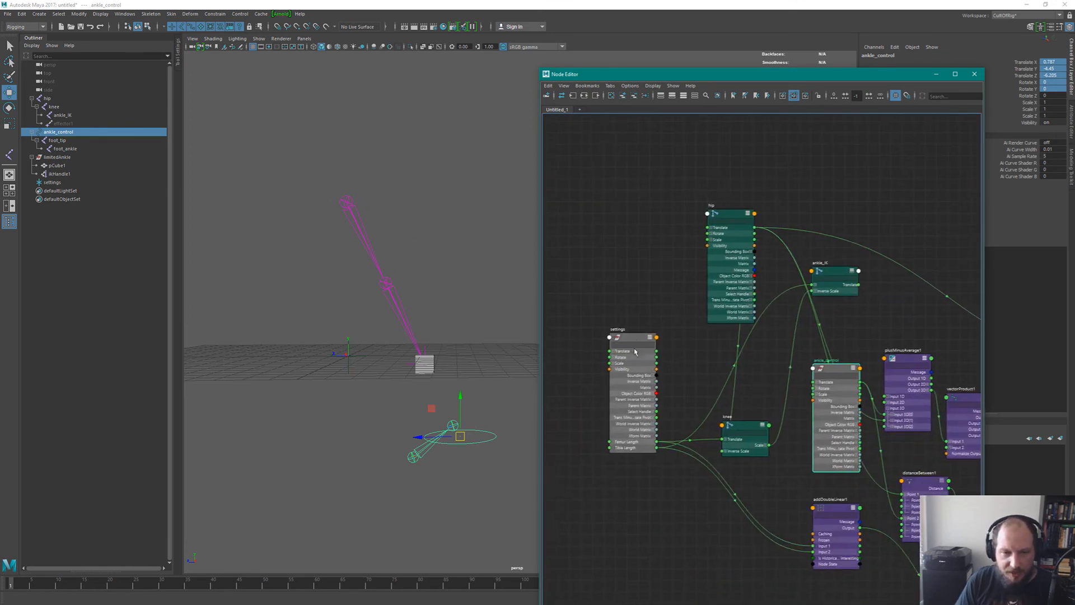
click(633, 407)
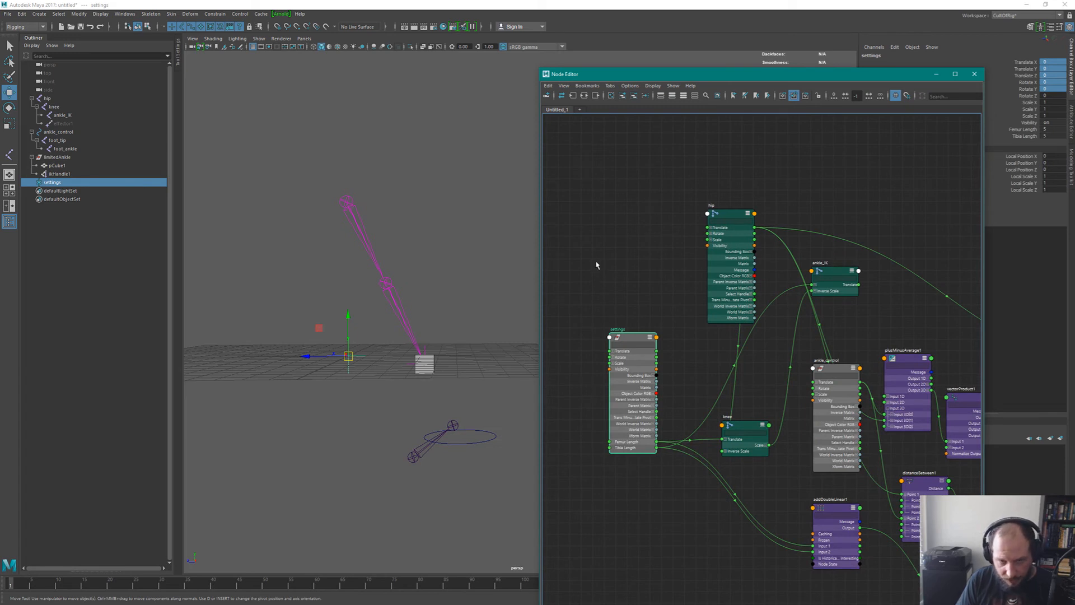
alt+middle_drag(977, 288, 770, 241)
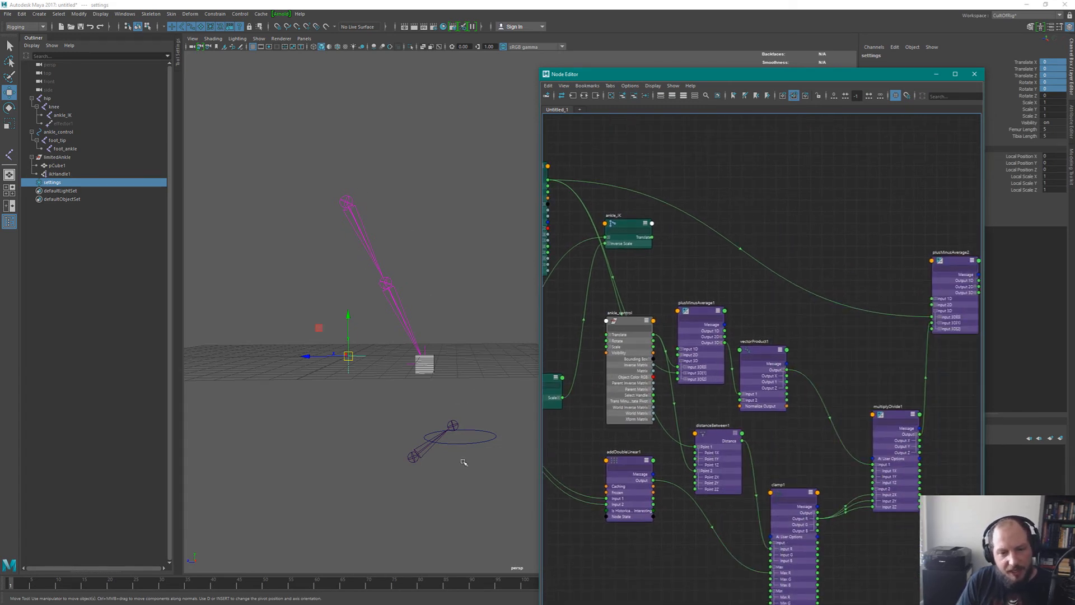
Select ankle_control, foot_tip, settings and hip in turn to examine which objects feed the network.
click(484, 442)
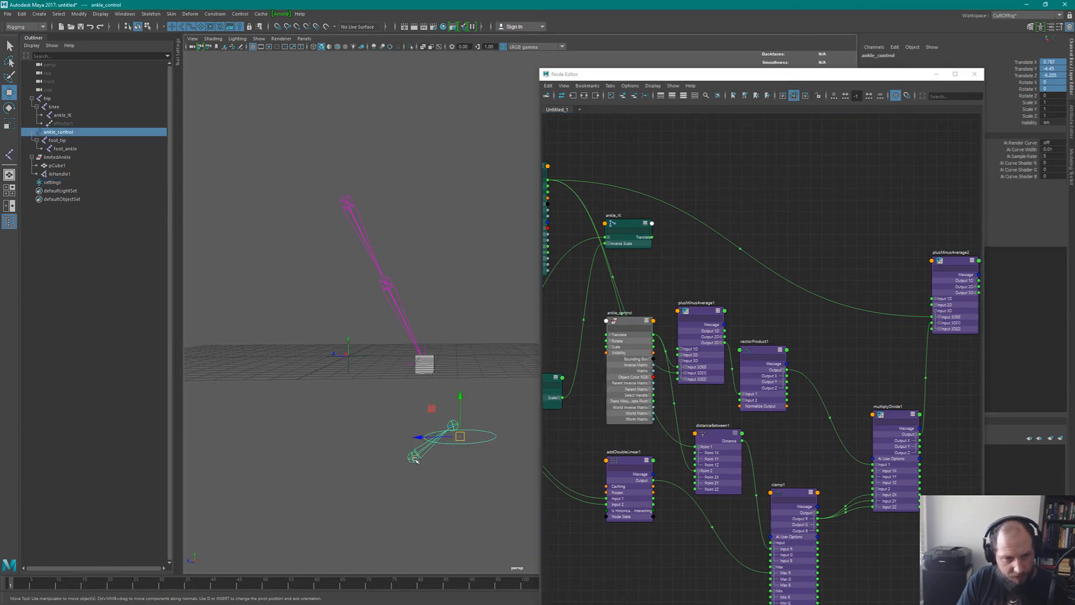
click(453, 427)
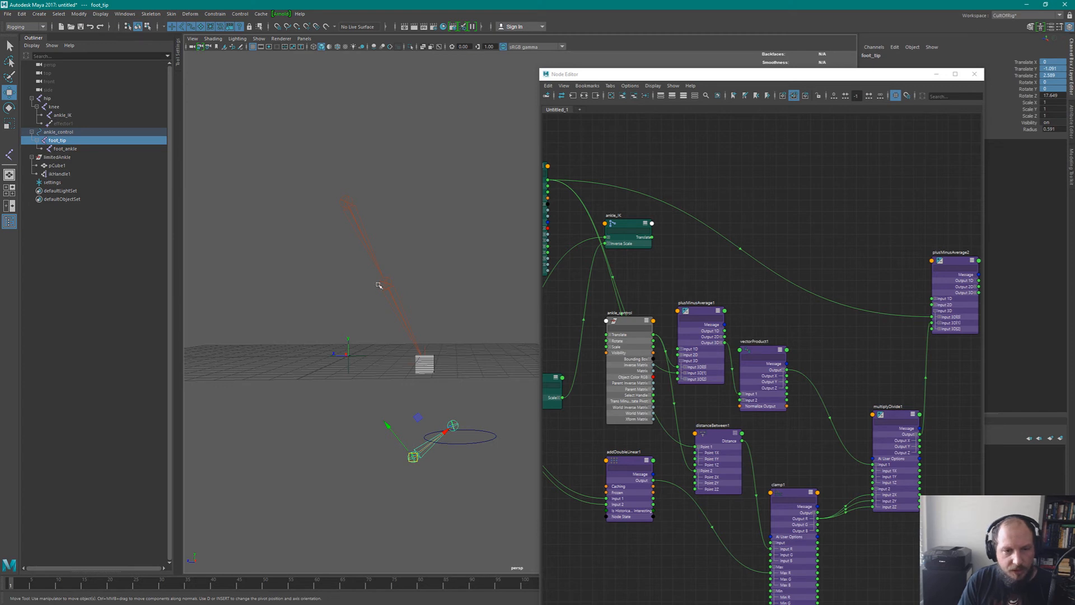
alt+middle_drag(776, 326, 736, 277)
scroll(722, 263, down, 4)
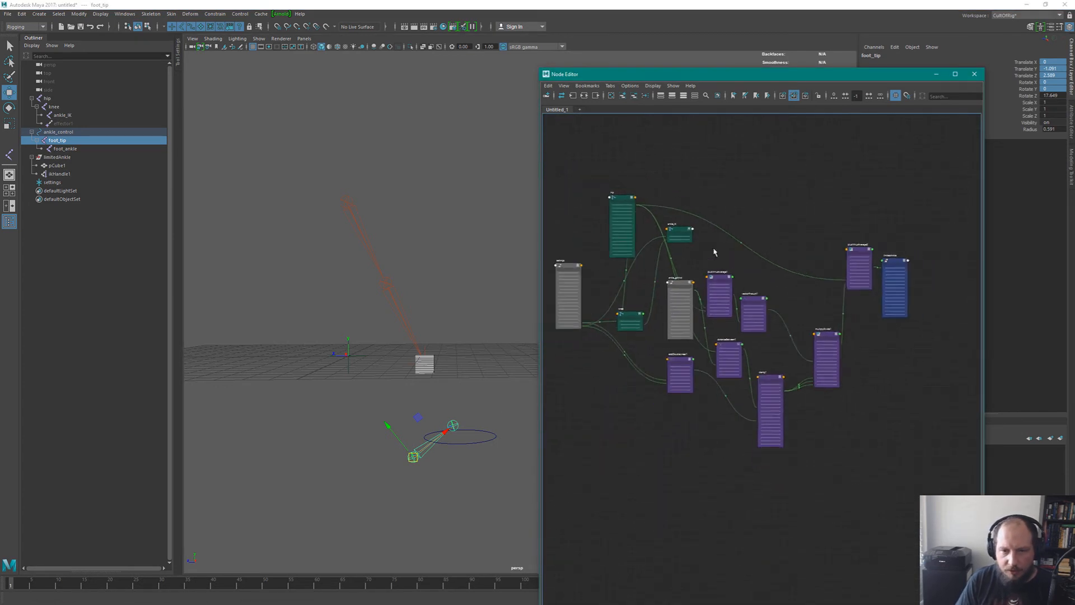
click(567, 291)
shift+click(623, 222)
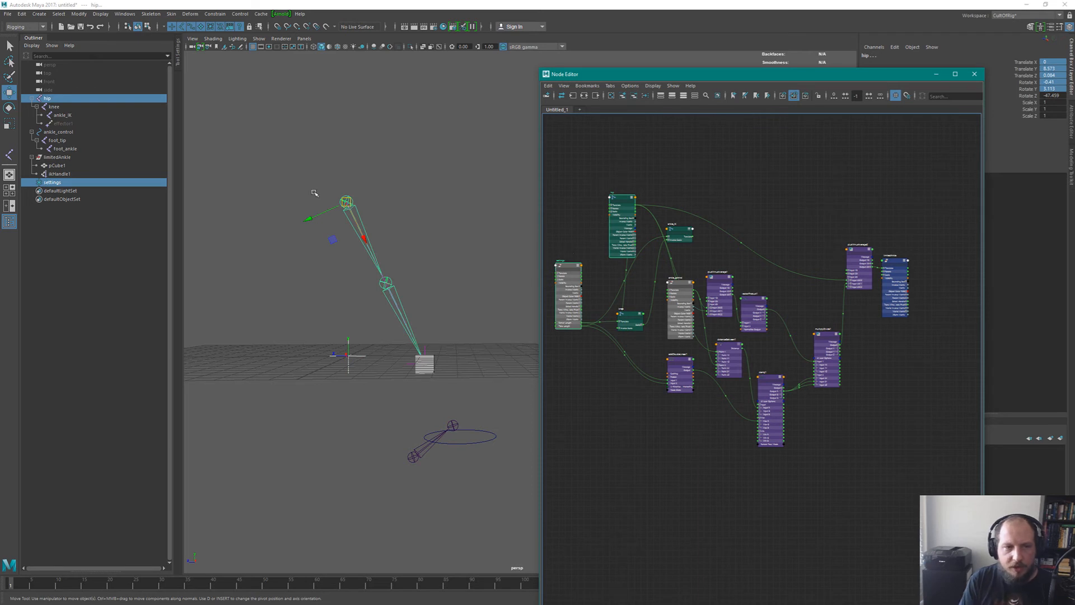
alt+middle_drag(642, 204, 775, 235)
scroll(768, 203, up, 4)
click(755, 227)
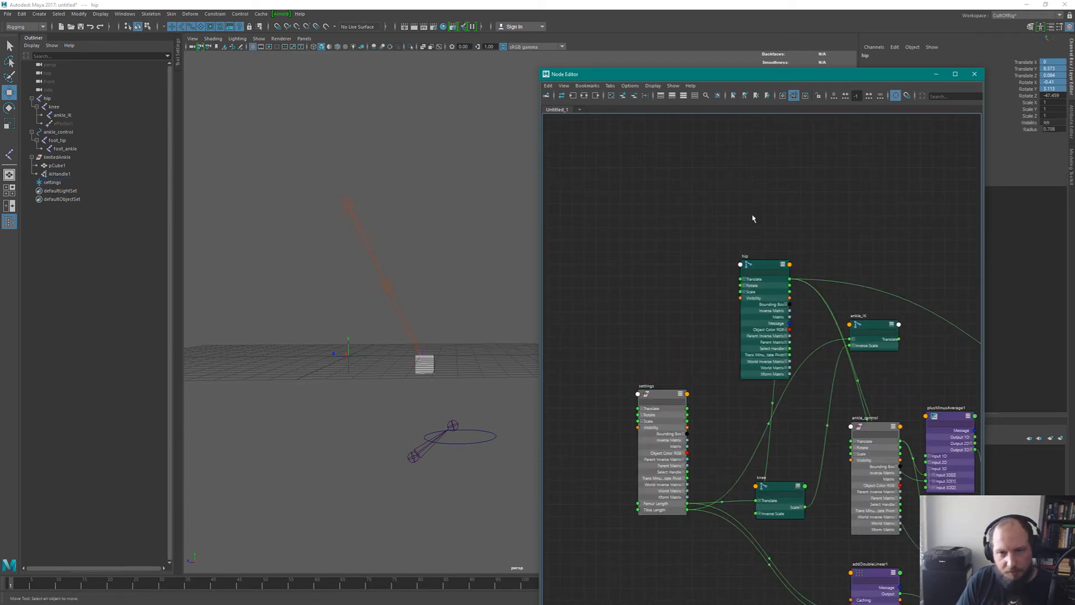
click(456, 189)
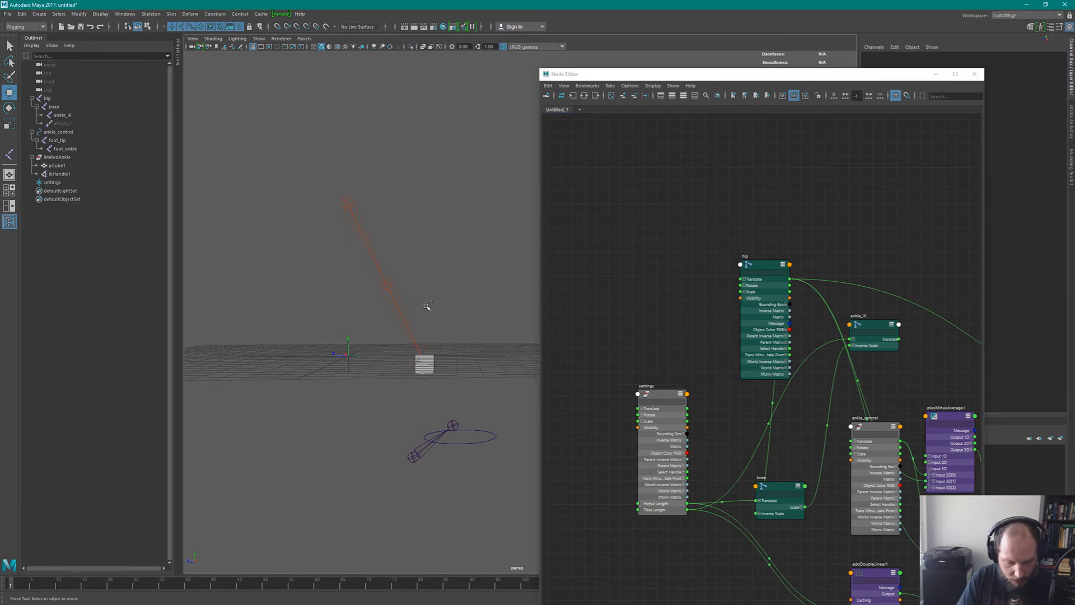
key(ctrl+g)
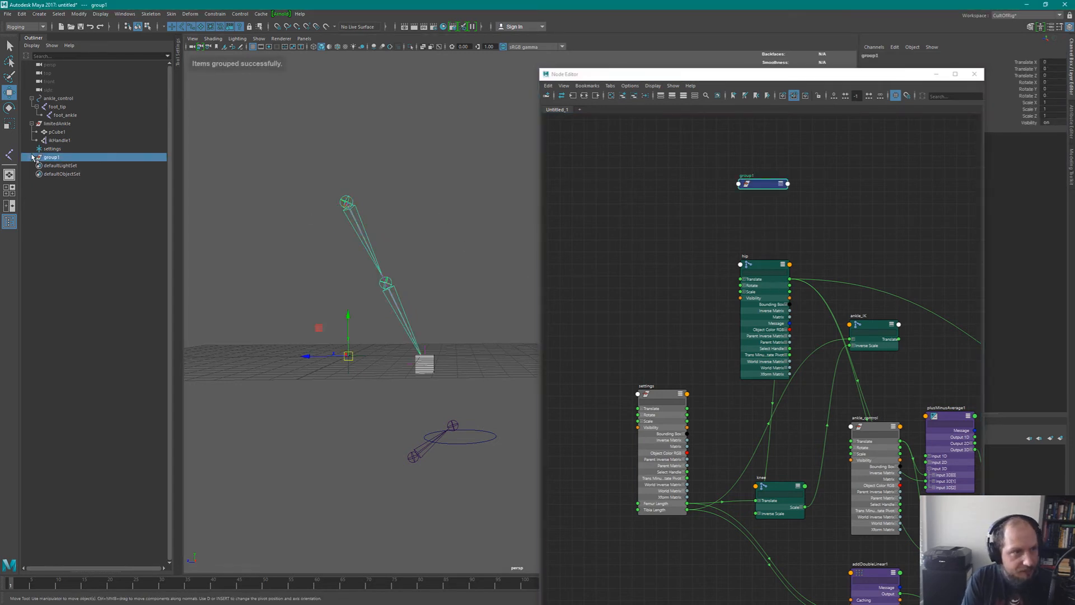
key(ctrl+z)
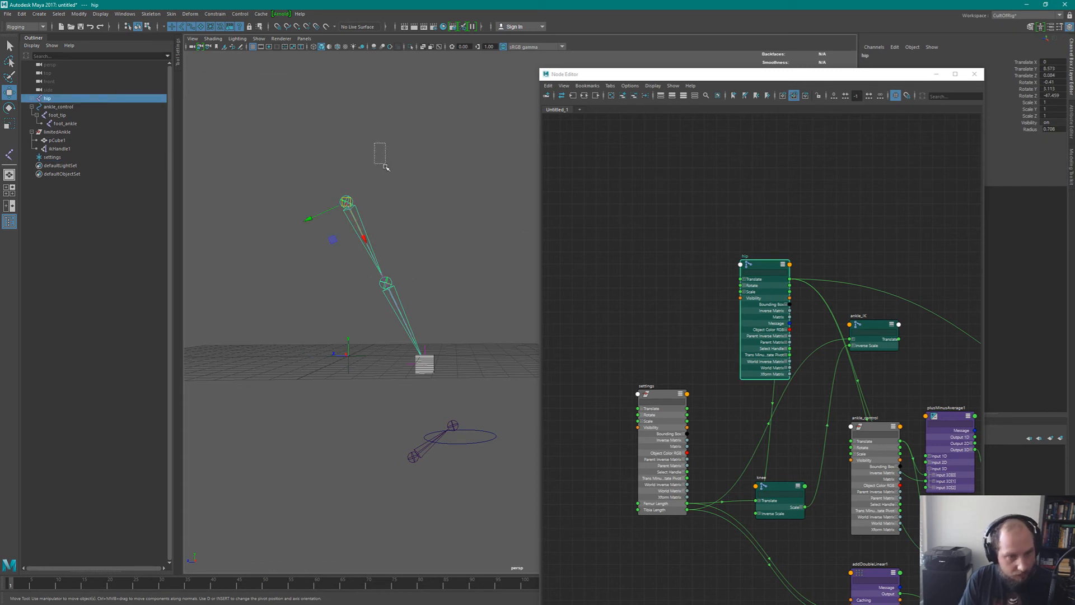
Create an empty group with nothing selected and parent it under the hip joint.
click(376, 234)
key(ctrl+g)
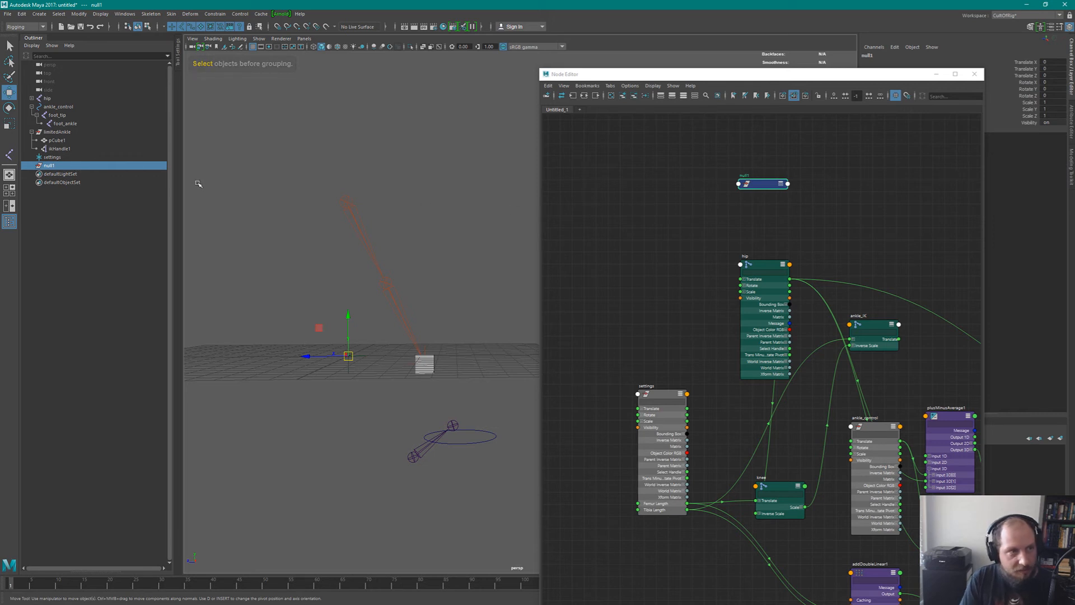
click(32, 98)
drag(53, 174, 50, 99)
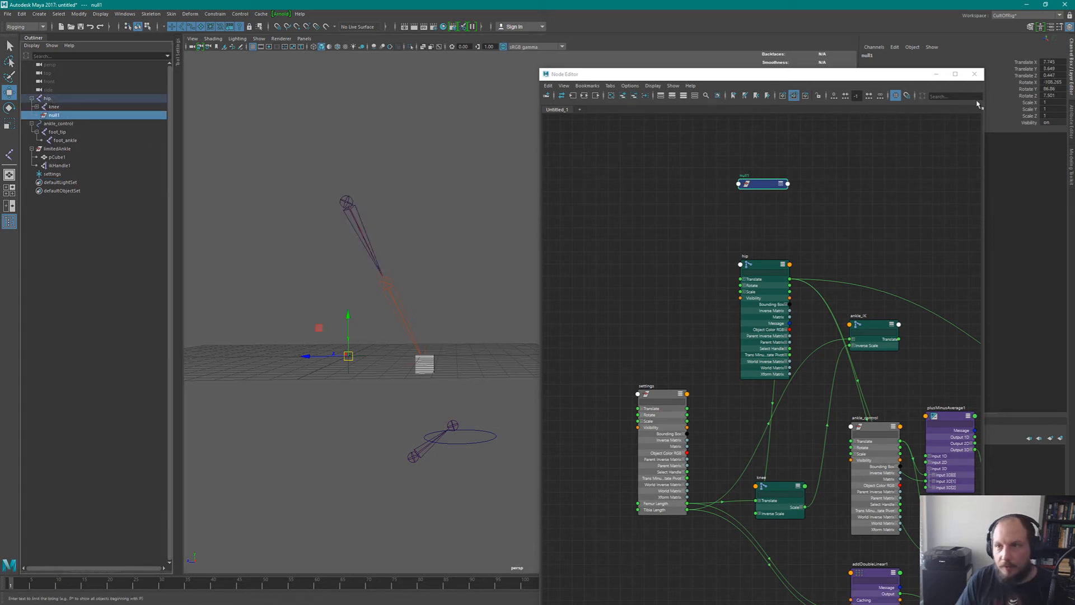
Set the empty group's Translate and Rotate X, Y and Z to 0 so it sits on the hip.
drag(1050, 62, 1052, 96)
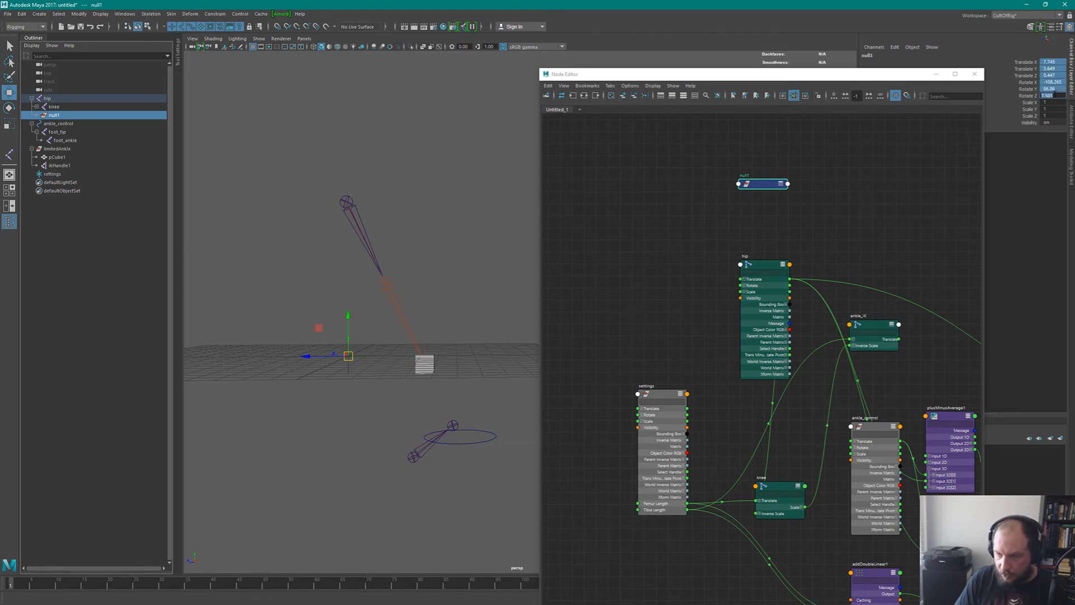
text(0)
key(Return)
click(413, 140)
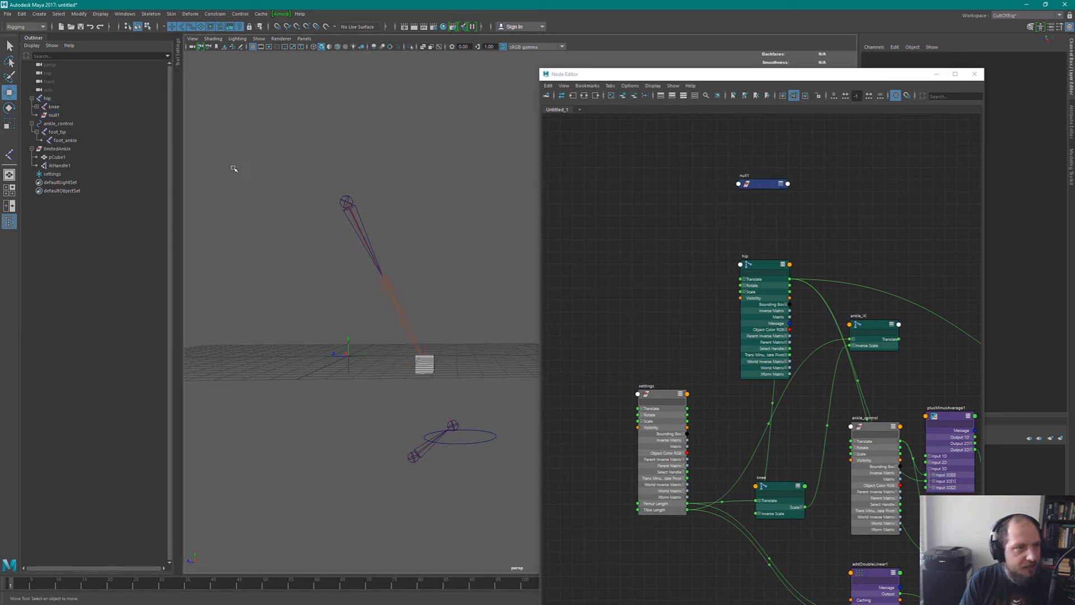
Unparent the empty group from hip to the scene root and rename it leg_buffer.
click(63, 115)
key(shift+p)
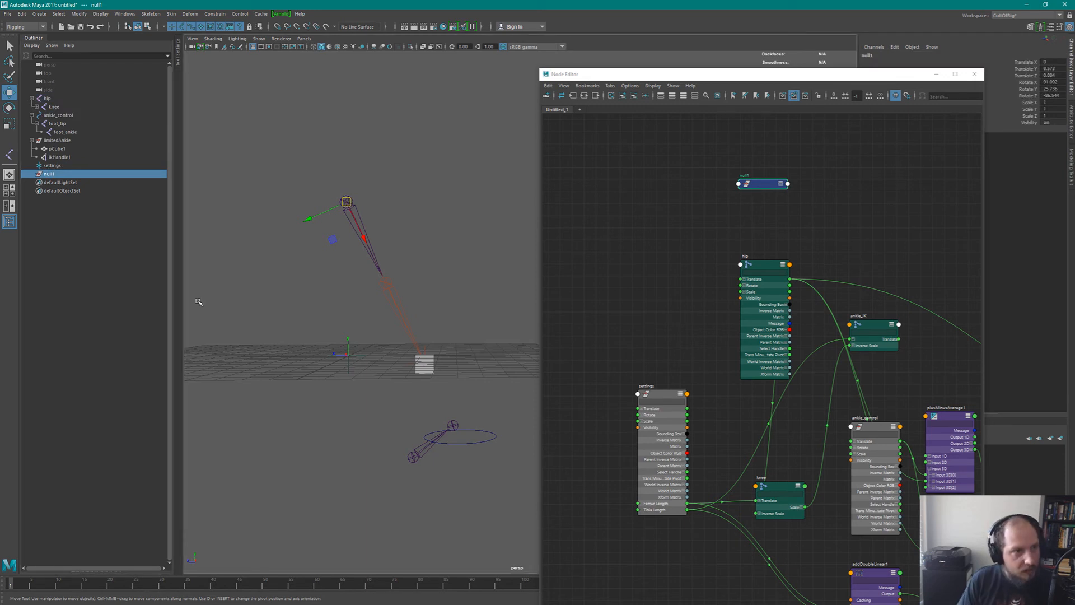
double_click(84, 174)
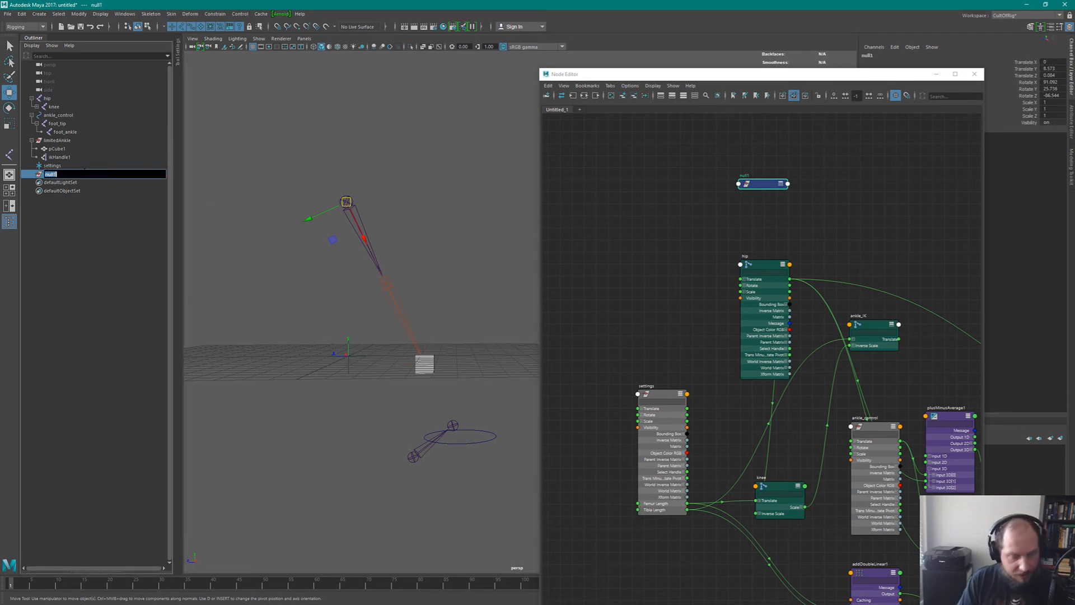
text(hip)
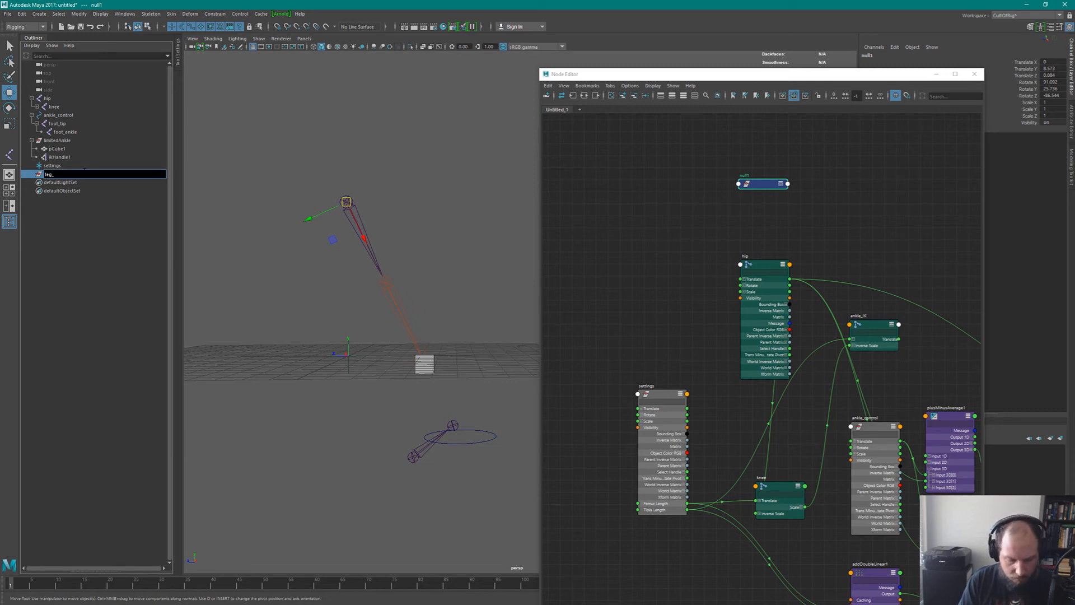
key(Return)
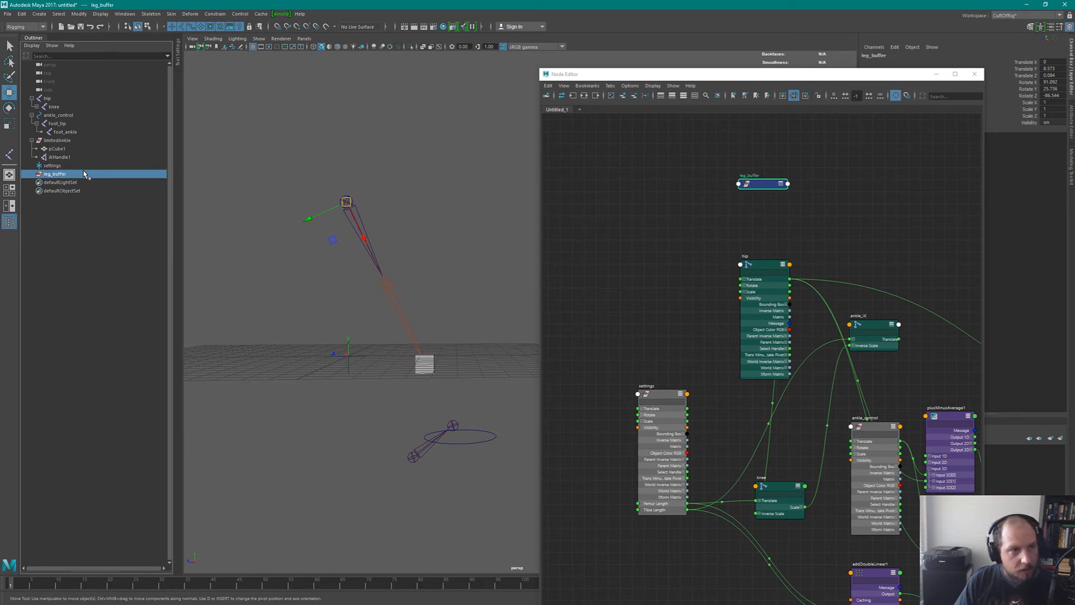
Parent the hip joint under leg_buffer and expand its hierarchy down to ankle_IK.
click(47, 99)
ctrl+click(59, 174)
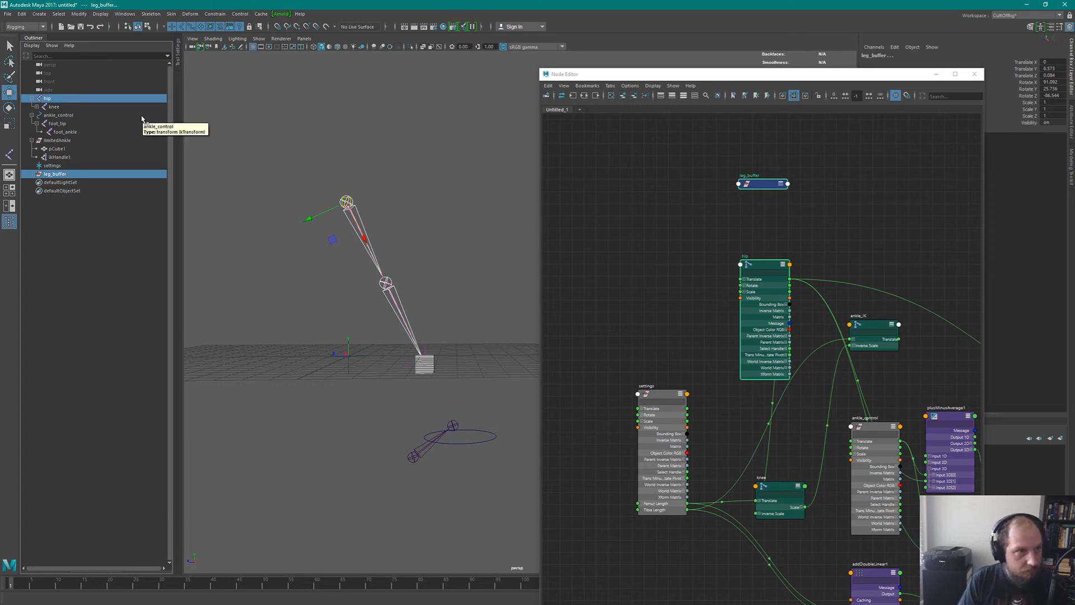
click(48, 100)
drag(50, 103, 54, 174)
click(39, 166)
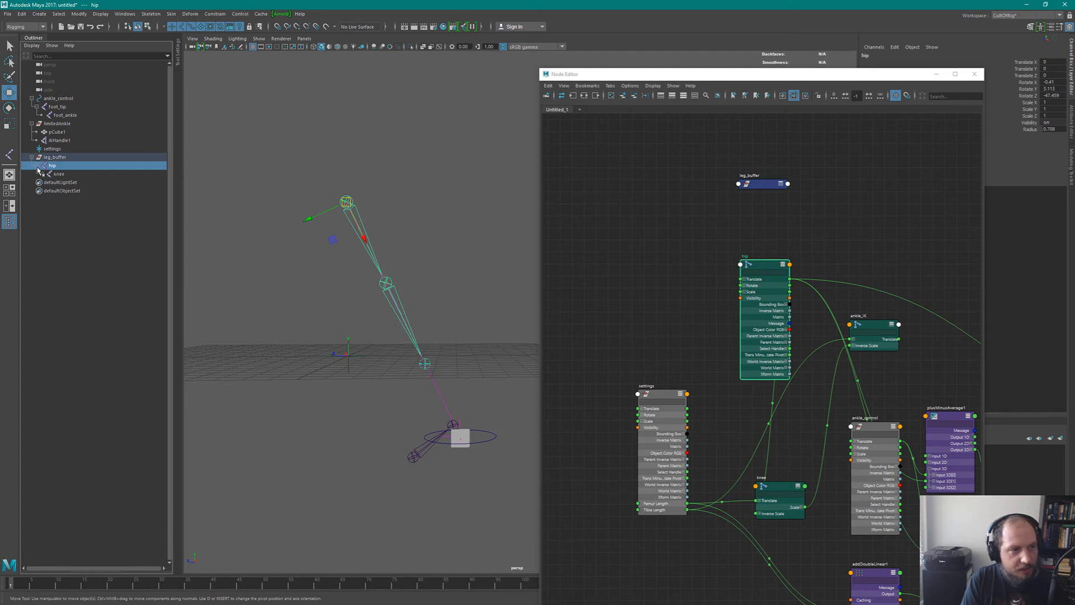
click(39, 166)
click(38, 167)
click(42, 174)
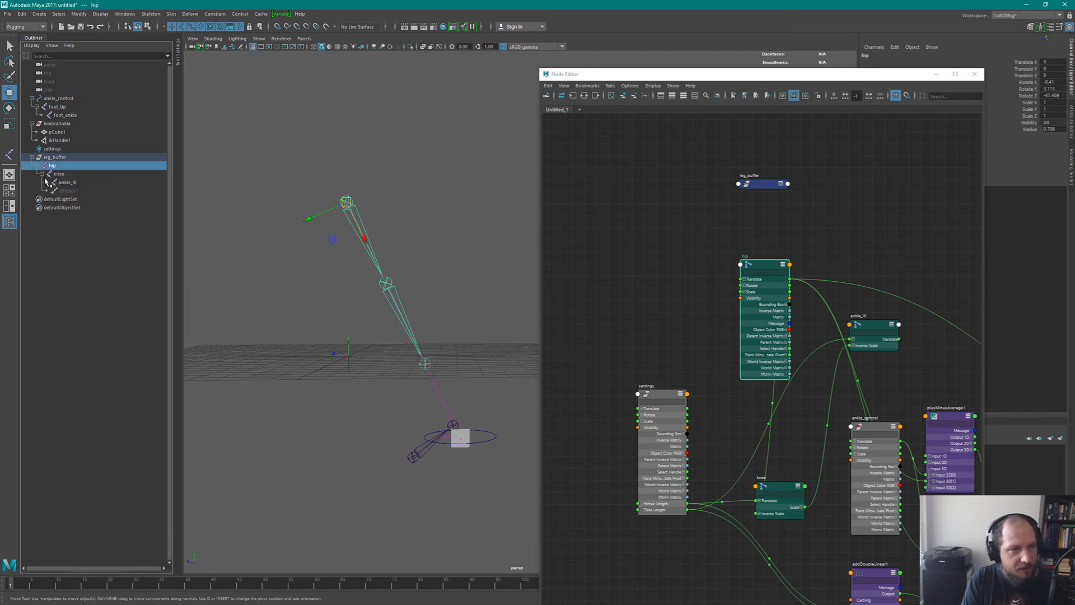
Rearrange the node graph so the hip node sits above settings and the leg_buffer node sits directly above hip.
click(816, 257)
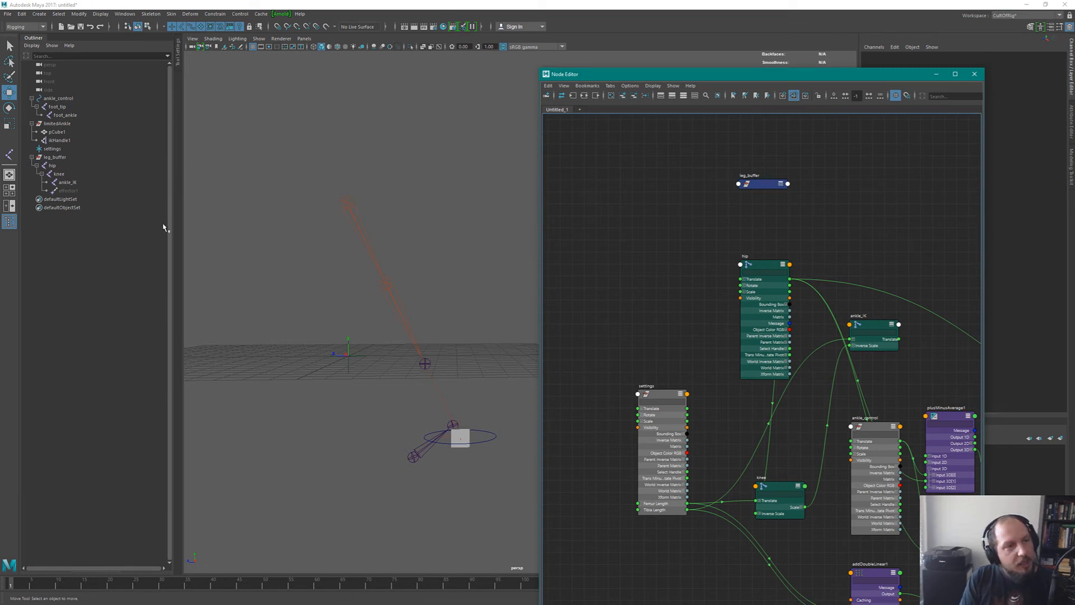
alt+middle_drag(868, 251, 747, 199)
alt+right_drag(749, 202, 690, 216)
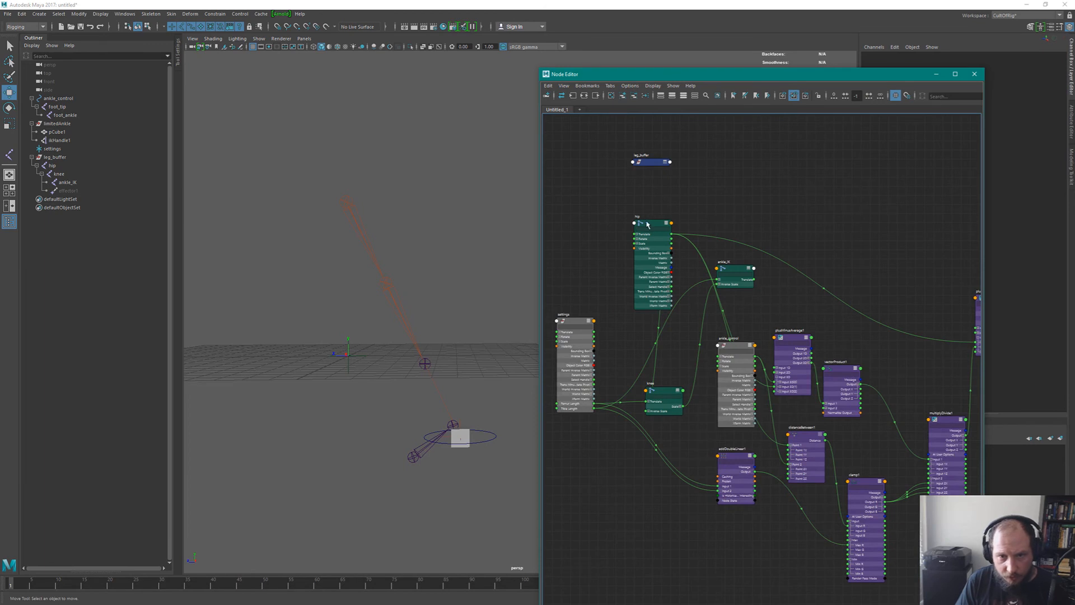
drag(648, 224, 575, 216)
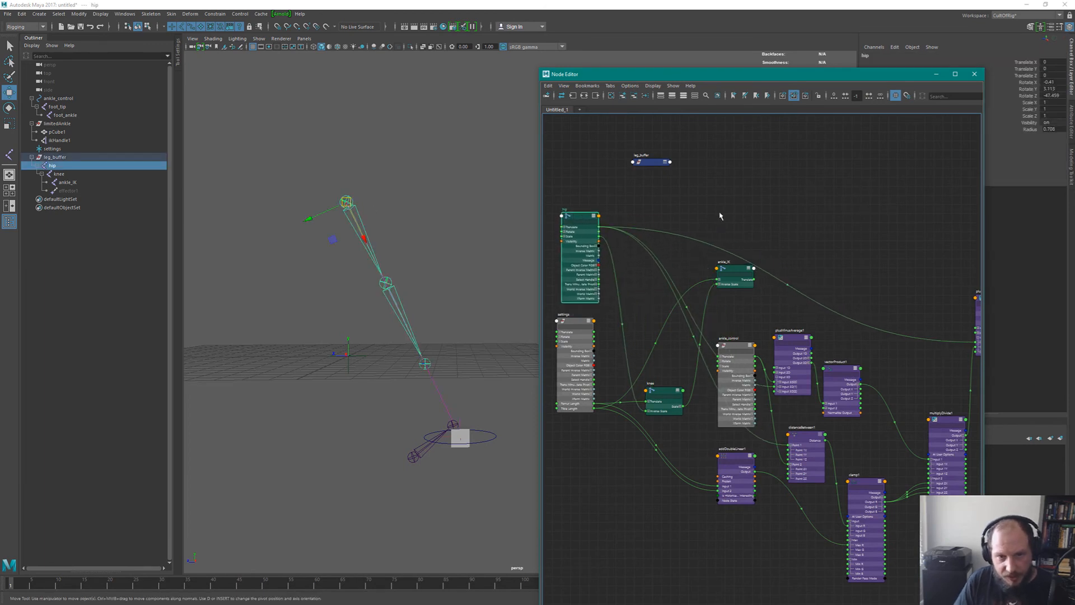
alt+right_drag(720, 213, 747, 200)
alt+middle_drag(748, 200, 805, 209)
drag(683, 139, 697, 199)
drag(692, 143, 584, 185)
alt+middle_drag(773, 273, 829, 248)
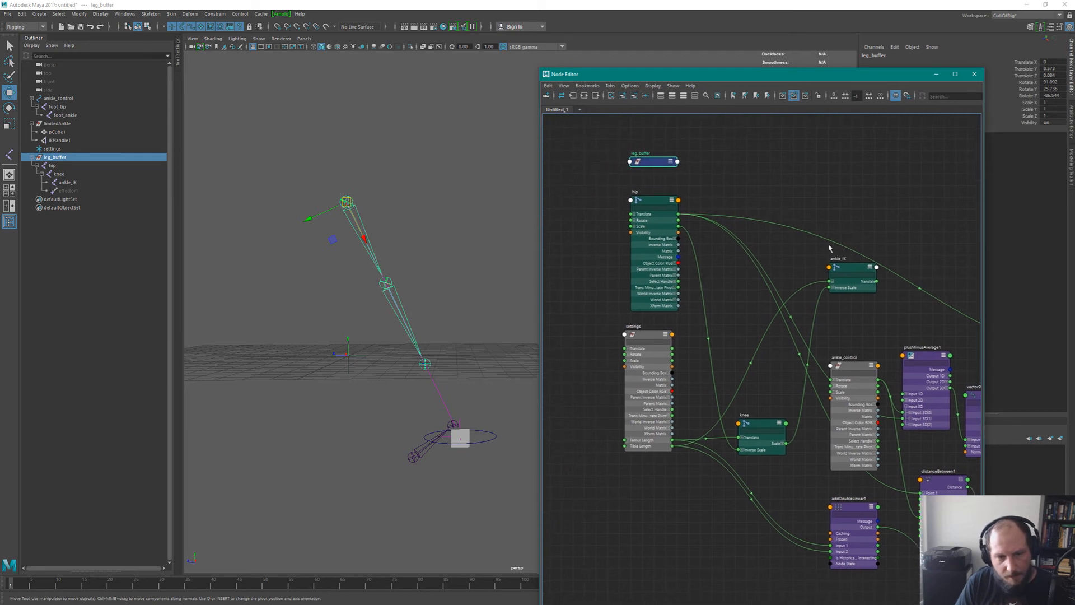
Expand the leg_buffer node to show its full attribute list and move it up clear of the hip node.
alt+right_drag(830, 248, 744, 152)
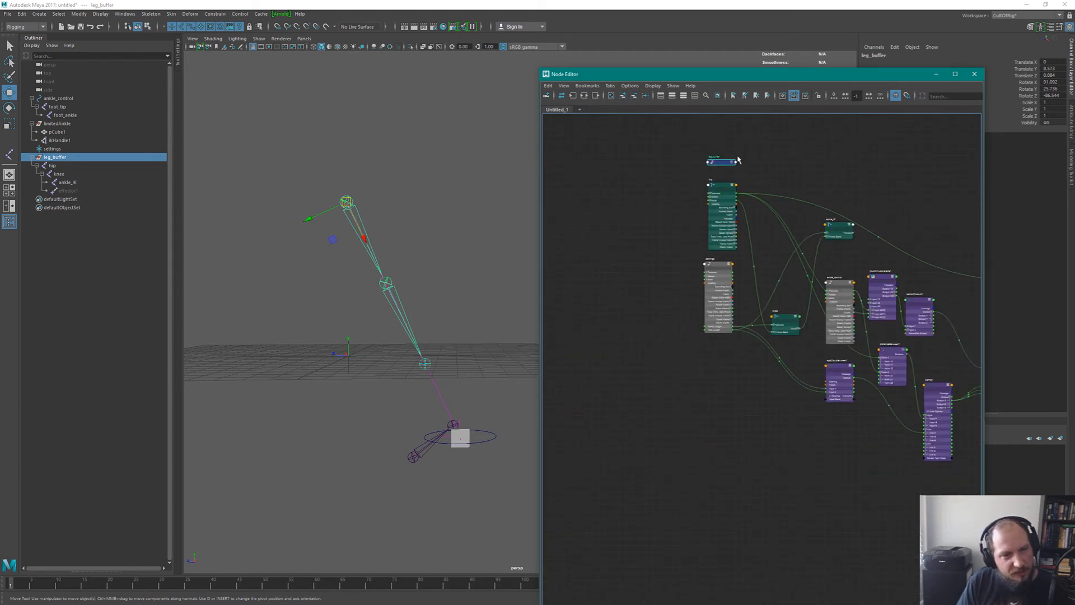
alt+middle_drag(910, 289, 748, 310)
alt+middle_drag(598, 170, 660, 199)
alt+right_drag(688, 205, 762, 231)
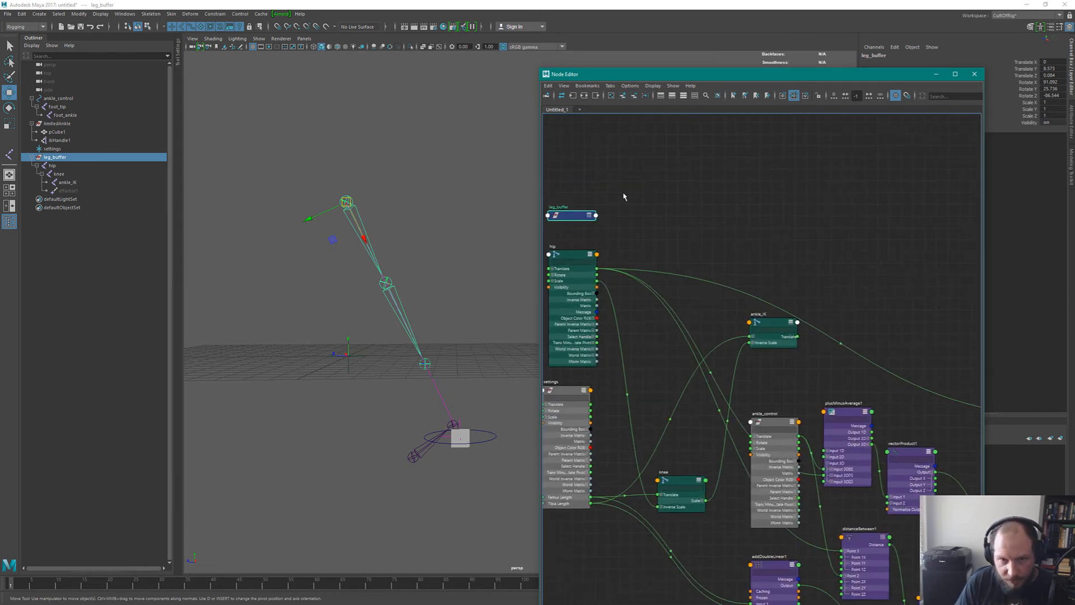
key(2)
key(3)
drag(578, 216, 583, 113)
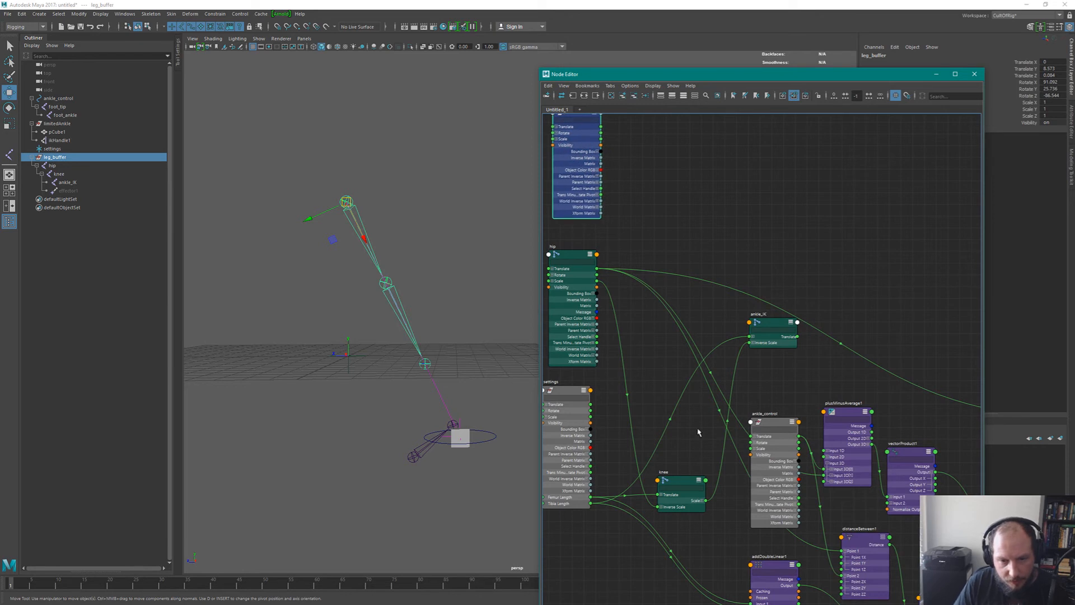
Move the knee node up between hip and ankle_IK, and place the leg_buffer node beside ankle_control.
drag(687, 476, 663, 367)
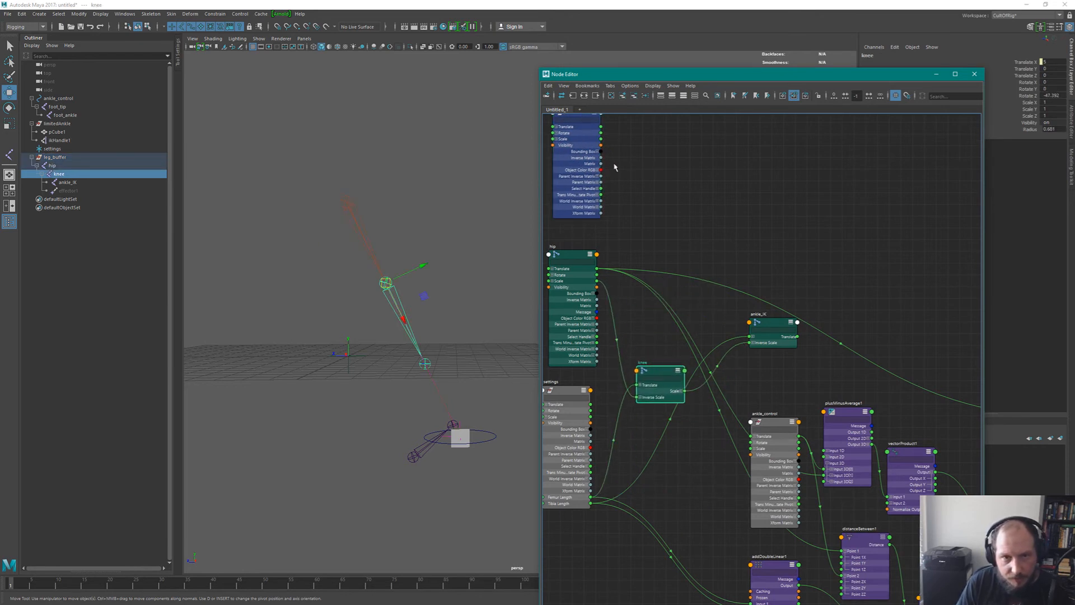
alt+drag(577, 168, 659, 482)
scroll(757, 377, up, 3)
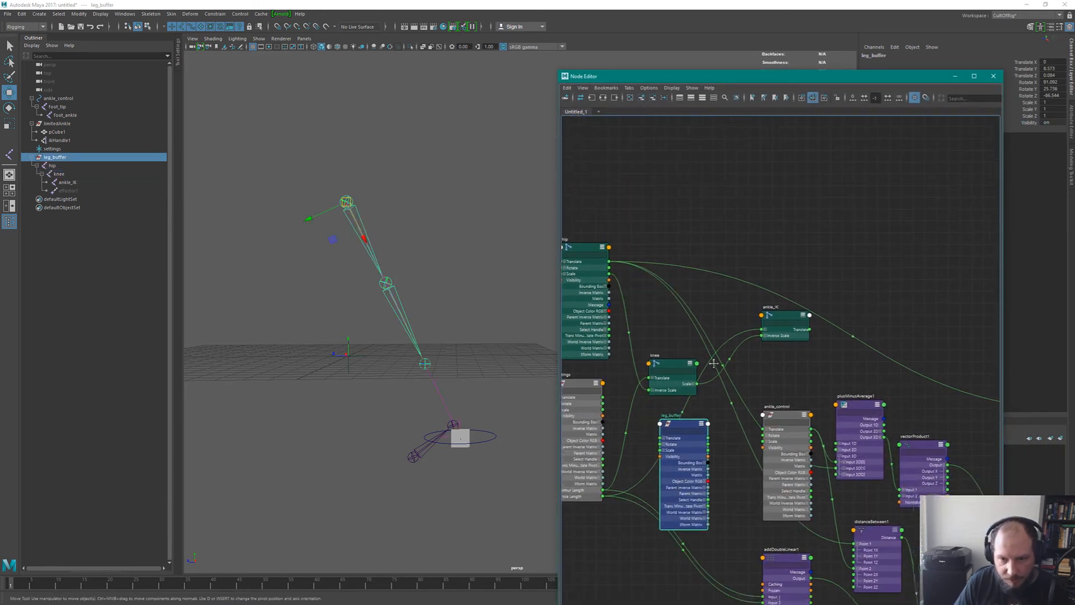
alt+middle_drag(757, 377, 767, 314)
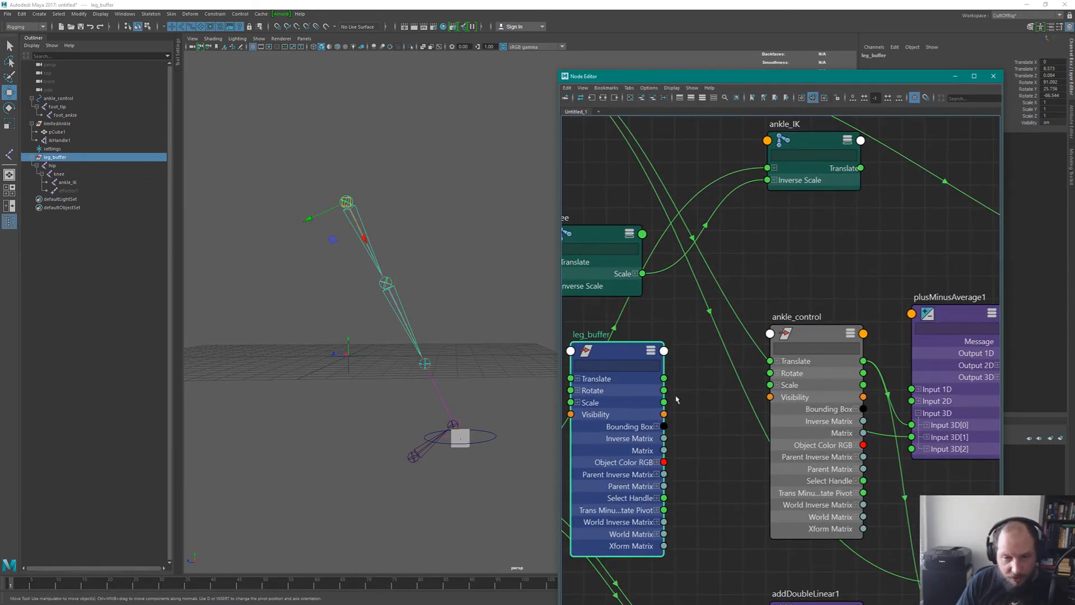
drag(644, 364, 681, 362)
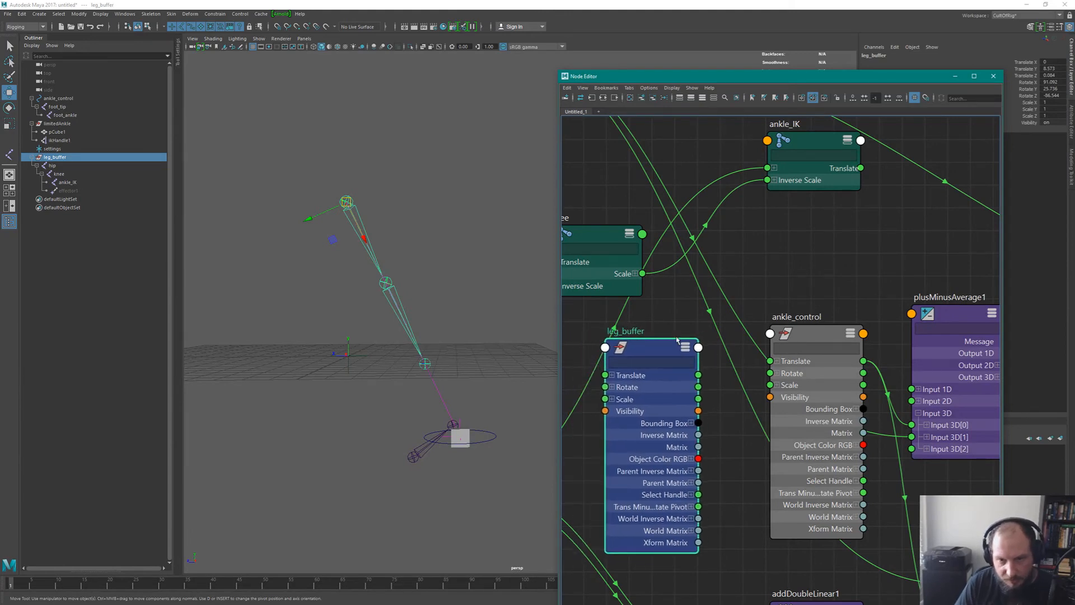
scroll(778, 248, down, 3)
Connect leg_buffer's Translate to the Input 3D[0] of plusMinusAverage2 in place of the hip's Translate.
click(714, 219)
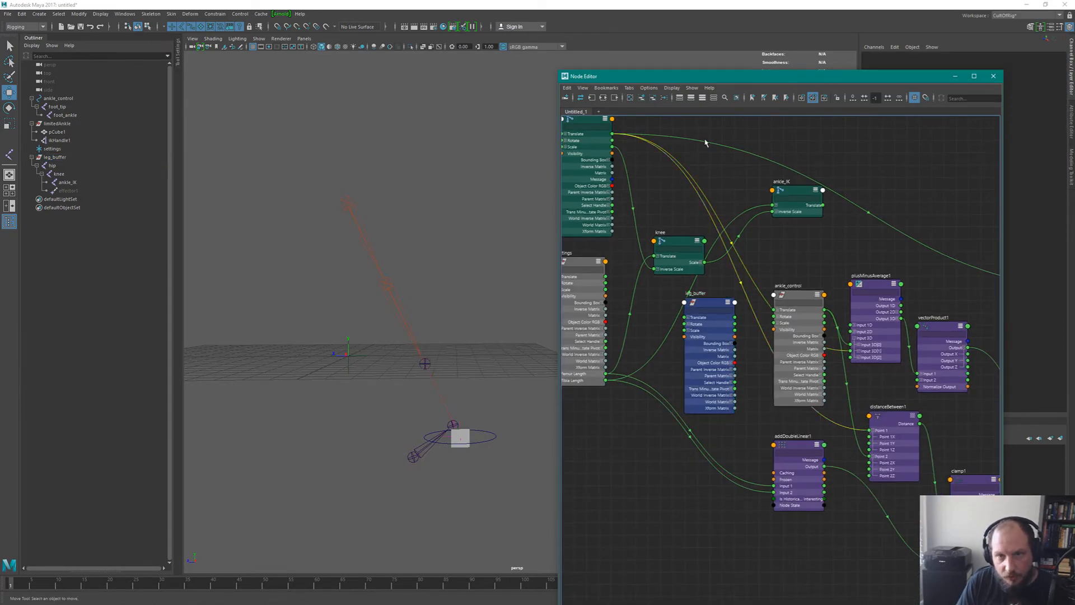
shift+drag(716, 135, 687, 175)
alt+middle_drag(796, 269, 757, 251)
drag(667, 286, 965, 162)
alt+middle_drag(890, 207, 591, 234)
drag(699, 200, 789, 297)
Move the leg_buffer node to the empty area of the graph below settings.
alt+middle_drag(718, 173, 830, 201)
drag(790, 214, 702, 221)
alt+right_drag(748, 188, 844, 194)
alt+middle_drag(845, 195, 861, 196)
drag(816, 197, 660, 352)
alt+right_drag(707, 343, 770, 356)
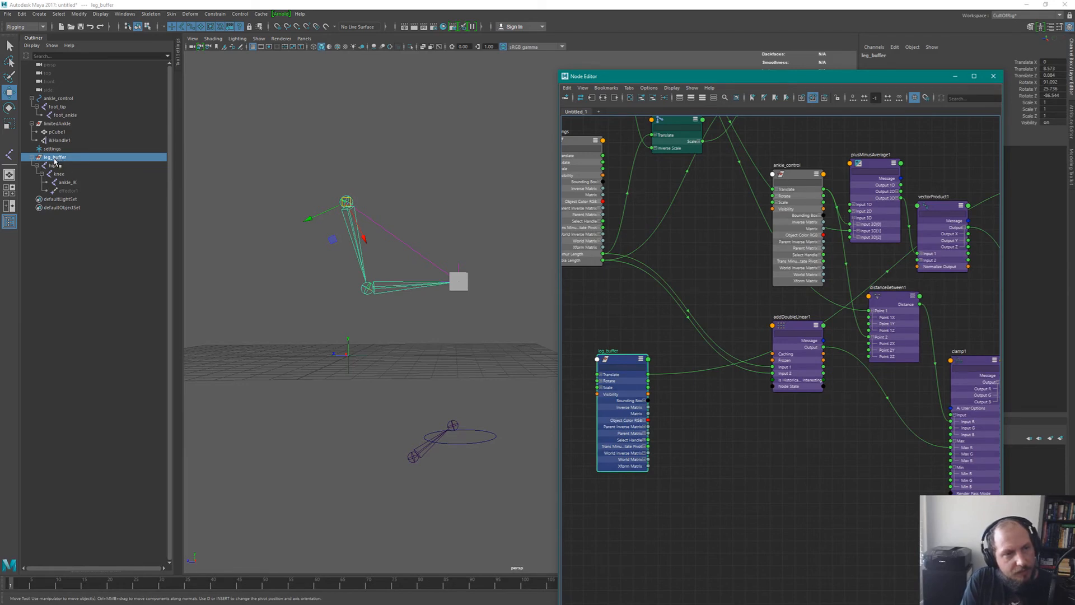
alt+middle_drag(761, 422, 720, 490)
alt+right_drag(753, 490, 763, 465)
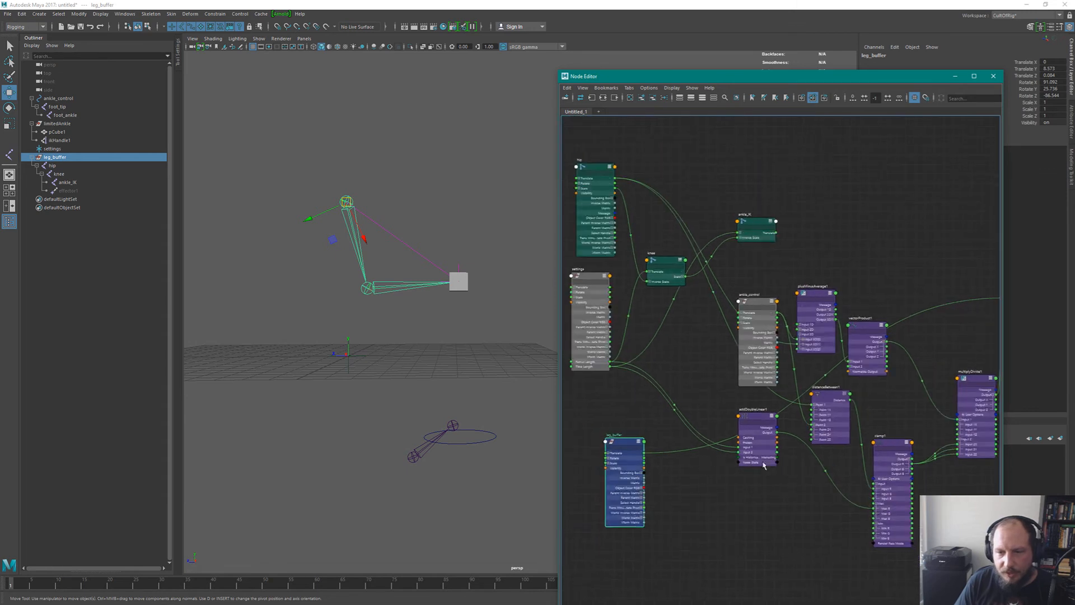
alt+middle_drag(764, 465, 755, 430)
alt+middle_drag(616, 397, 722, 393)
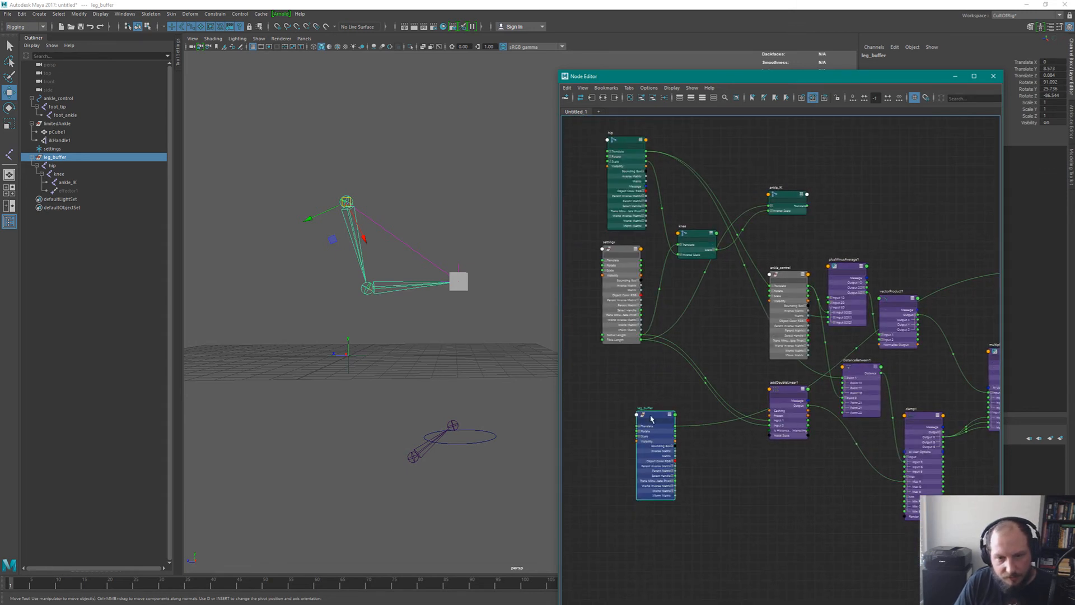
Place the leg_buffer node between settings and ankle_control, close to distanceBetween1 and plusMinusAverage1.
drag(650, 418, 834, 150)
drag(706, 160, 722, 209)
alt+middle_drag(772, 243, 640, 253)
Connect leg_buffer's Translate to Point 1 of distanceBetween1 and to plusMinusAverage1's 3D input in place of the hip's Translate.
drag(700, 182, 710, 387)
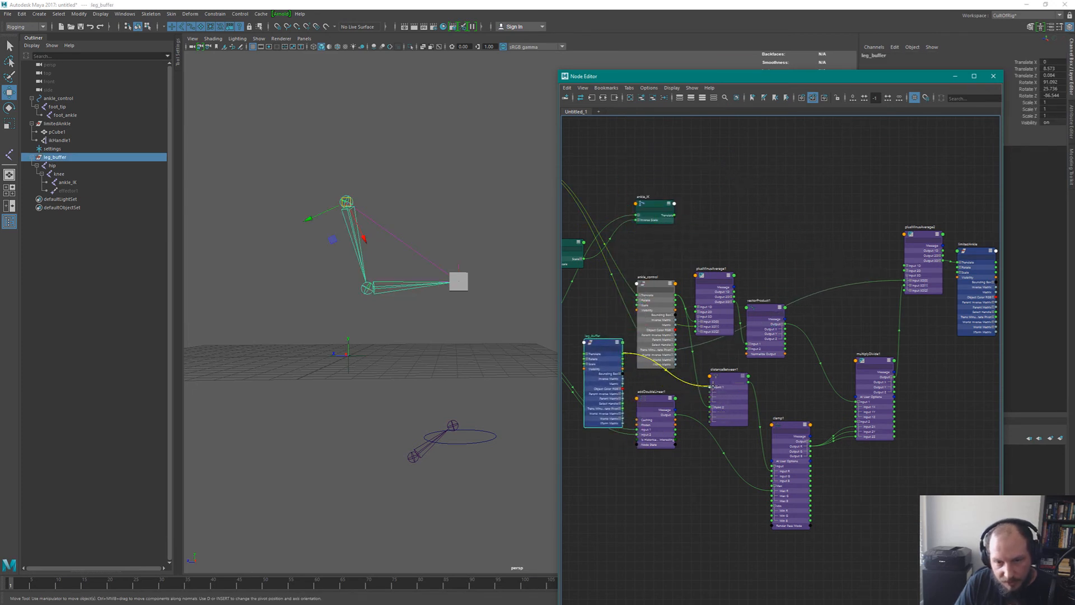
drag(623, 354, 774, 466)
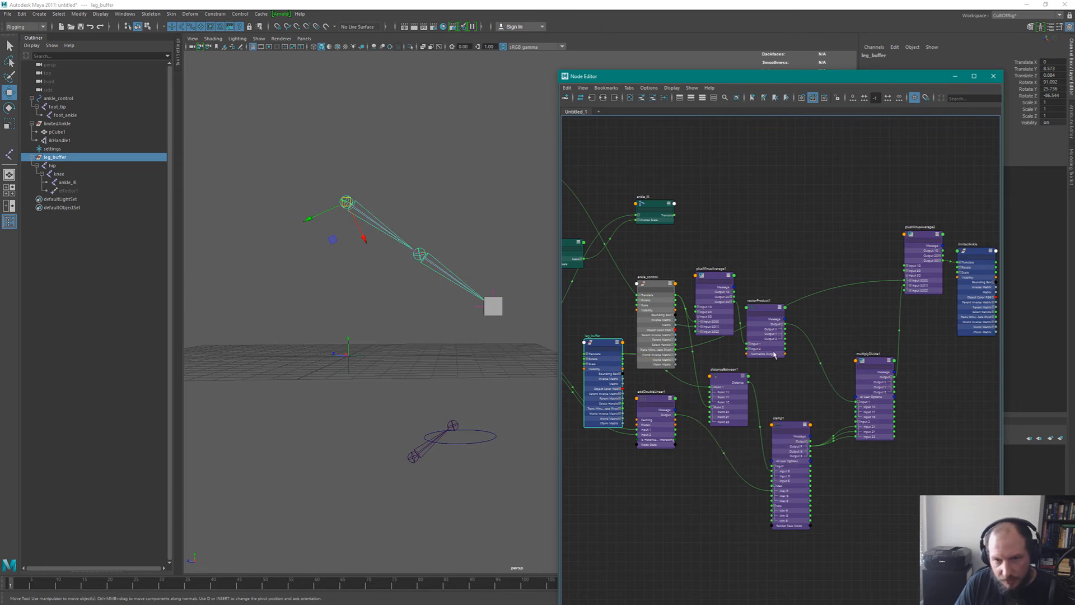
alt+middle_drag(773, 466, 857, 499)
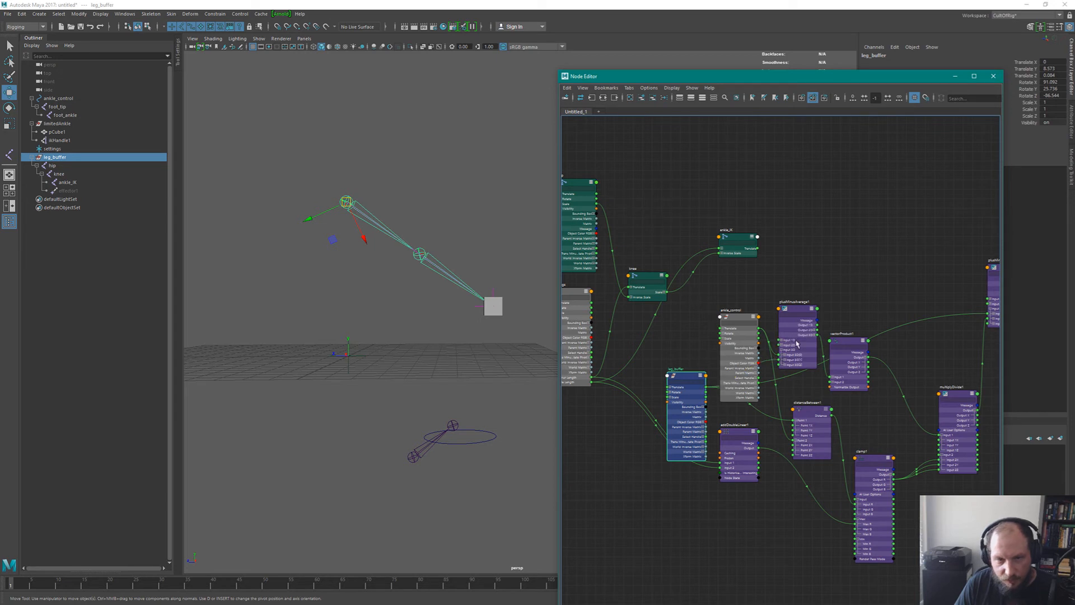
Undo the rewiring of leg_buffer's Translate into plusMinusAverage1, distanceBetween1 and plusMinusAverage2.
click(480, 442)
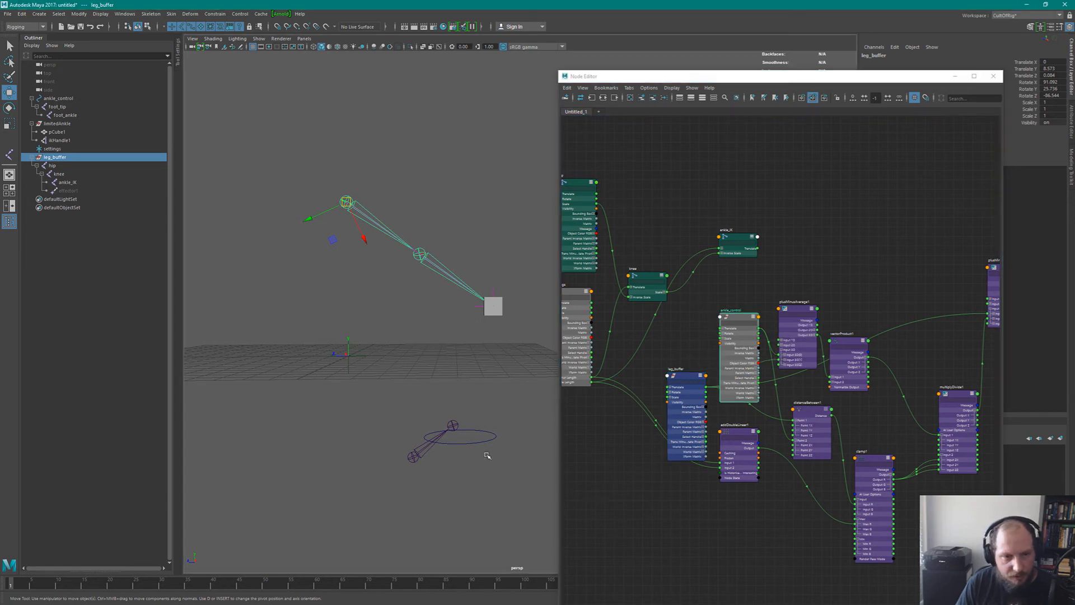
click(788, 232)
key(ctrl+z)
key(ctrl+z)
key(ctrl+z)
key(ctrl+z)
key(ctrl+z)
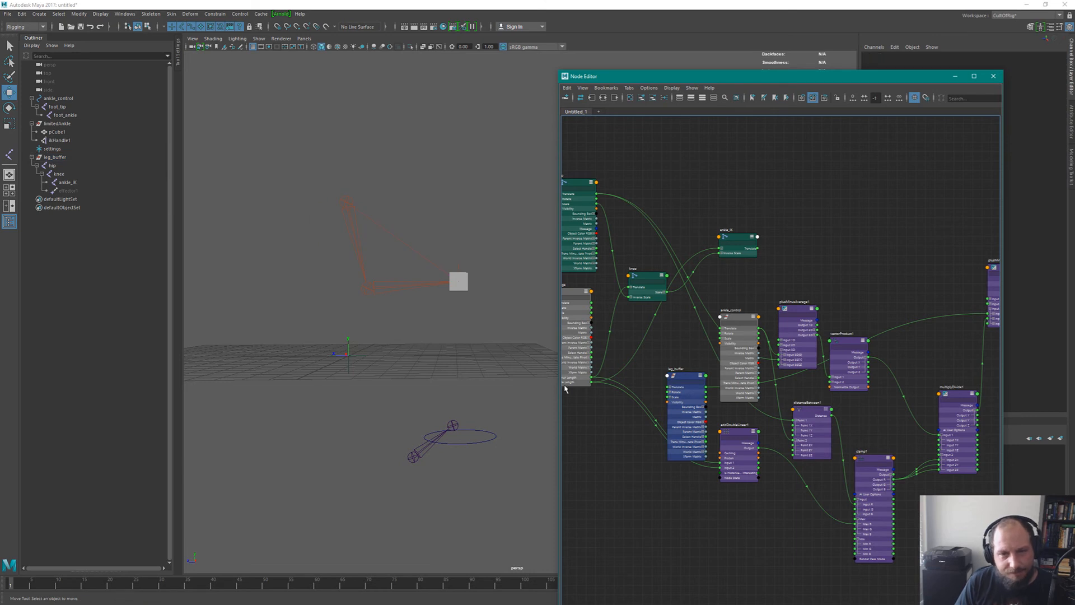
key(ctrl+z)
key(ctrl+z)
Move ankle_control up within the leg's reach, to about X 0.495, Y 0.189, Z -0.61.
drag(526, 457, 480, 403)
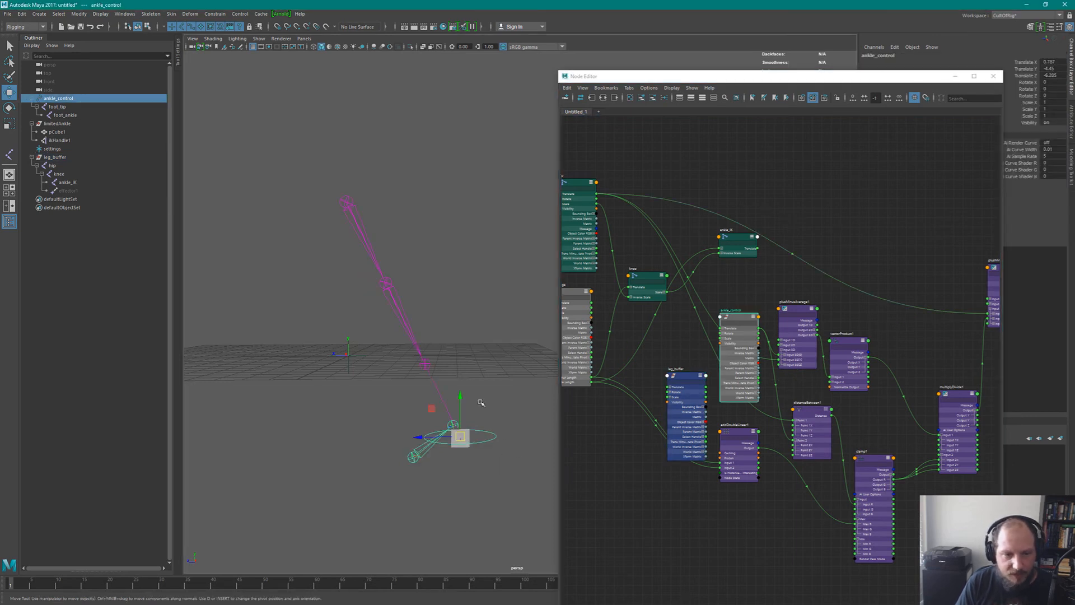
drag(463, 439, 415, 353)
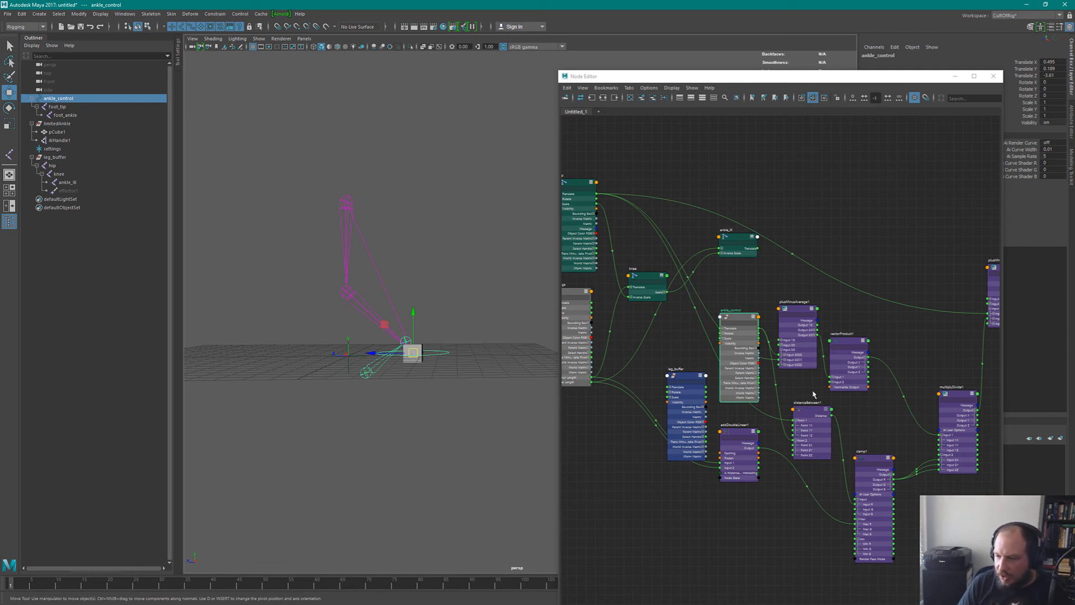
key(q)
Save the scene as season1.ma in the scenes folder of the s00_unicycle project.
key(ctrl+s)
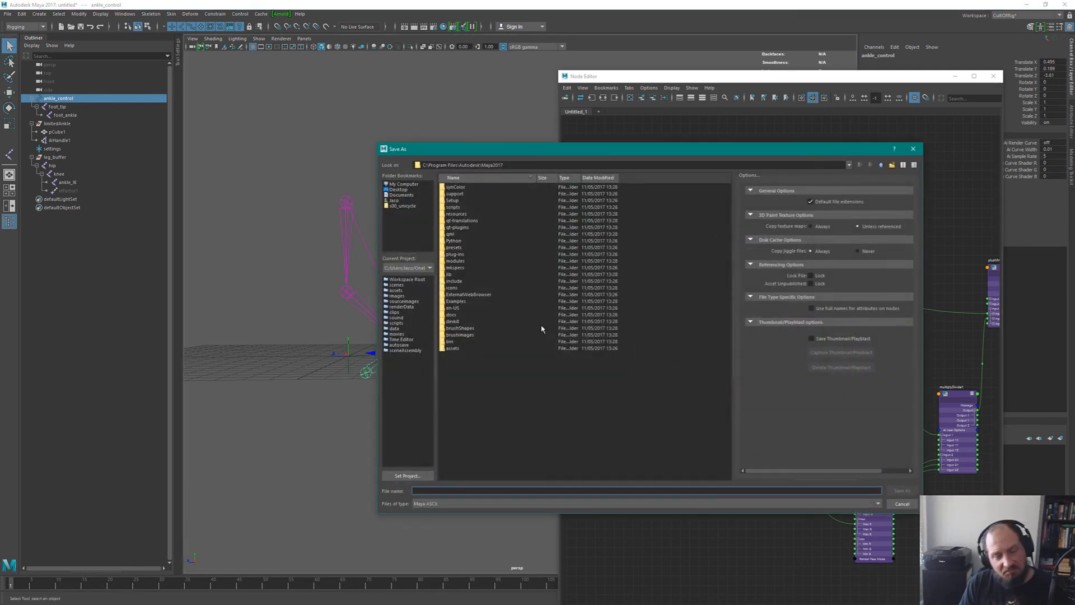
click(602, 166)
drag(591, 144, 594, 179)
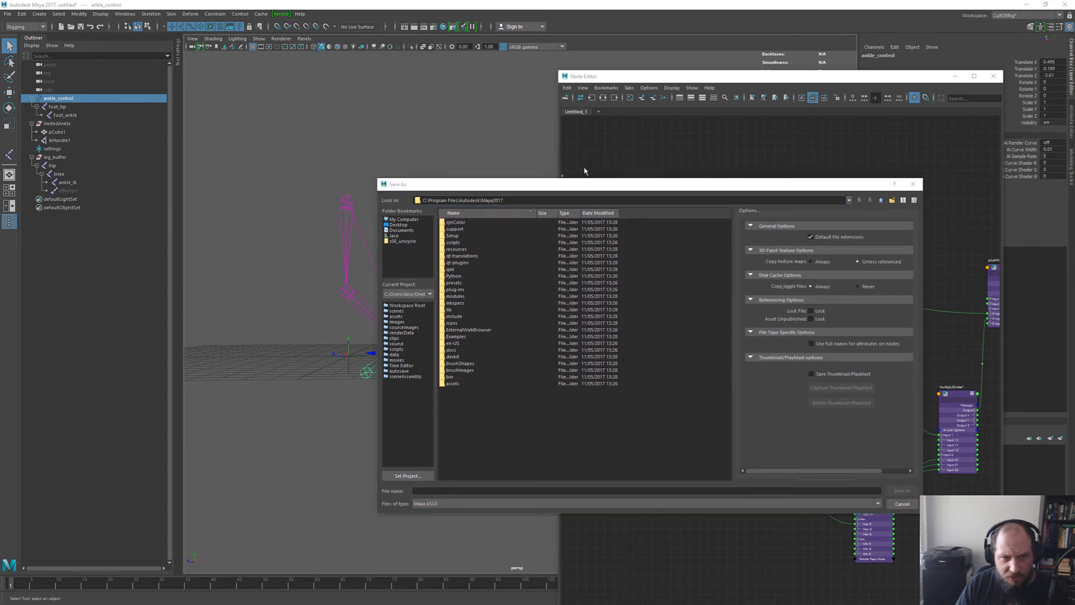
click(610, 185)
key(Escape)
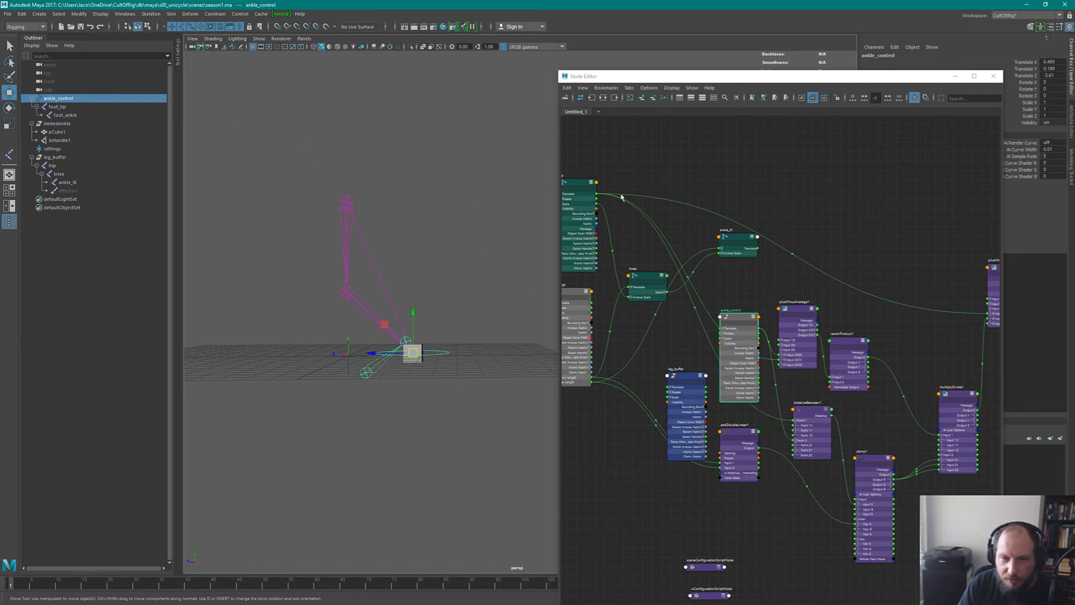
Delete sceneConfigurationScriptNode and uiConfigurationScriptNode from the node graph.
alt+middle_drag(772, 451, 763, 330)
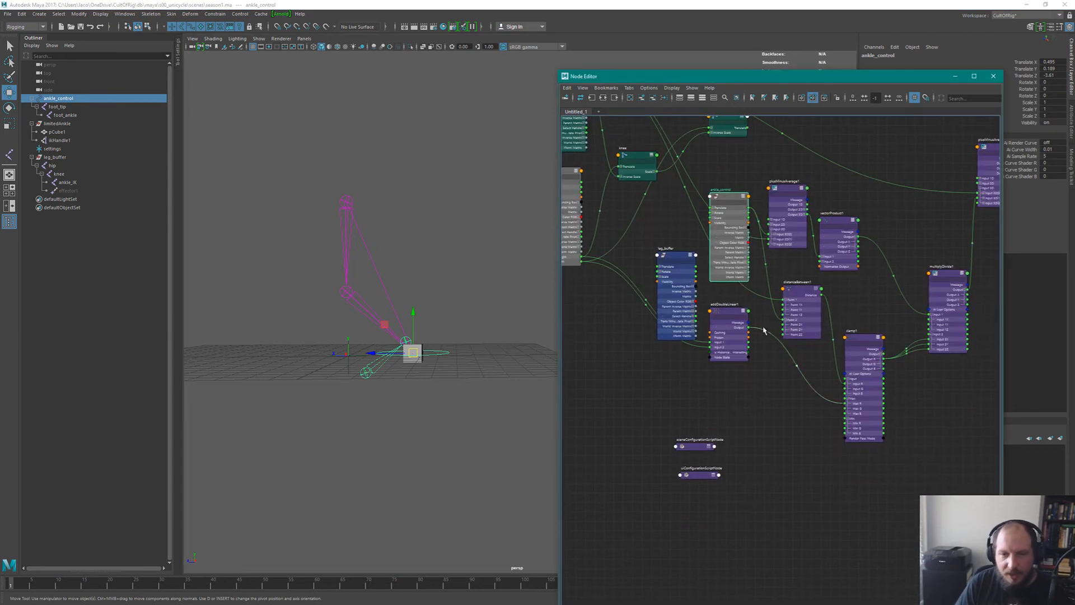
drag(669, 430, 732, 505)
key(Delete)
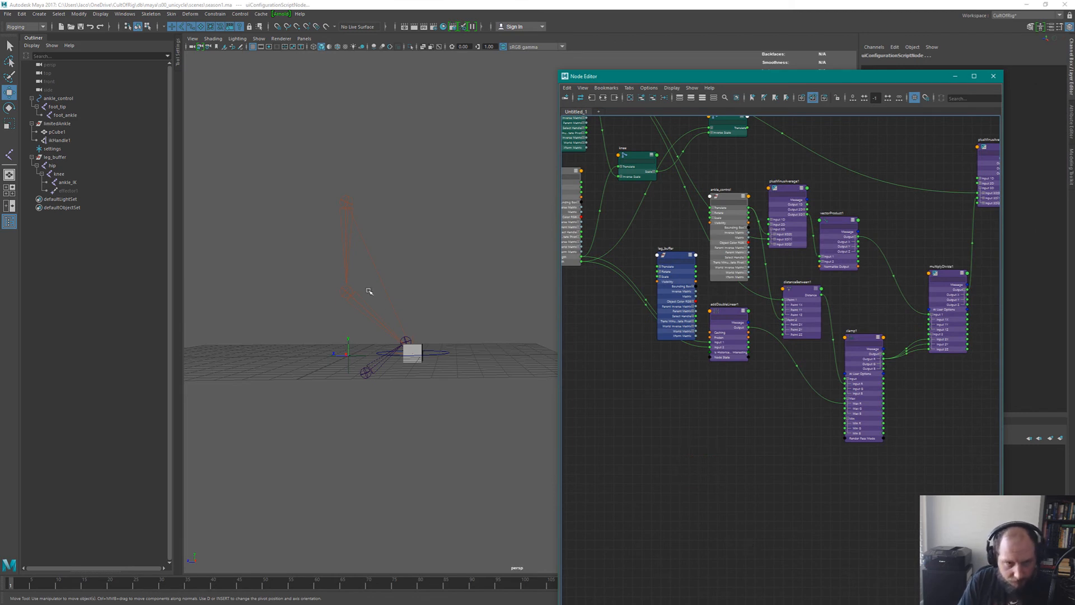
Pull ankle_control down beyond the leg's reach, to about X 0.567, Y -3.937, Z -4.071.
click(447, 352)
drag(417, 353, 468, 441)
Pick out the foot_tip and foot_ankle joints, and try rotating foot_tip about Z.
click(371, 450)
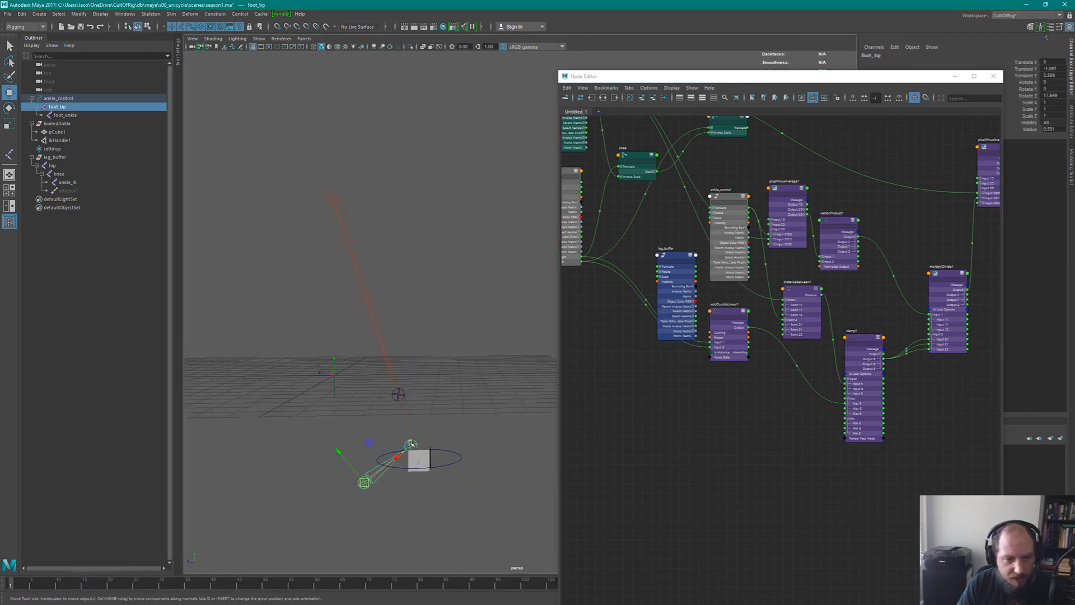
click(410, 445)
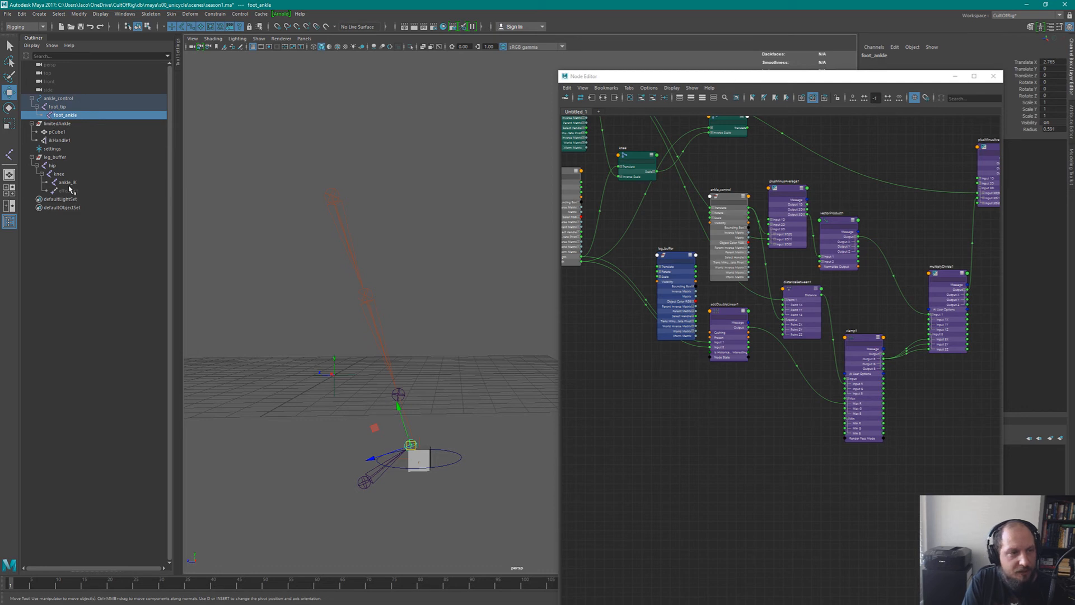
click(365, 484)
key(e)
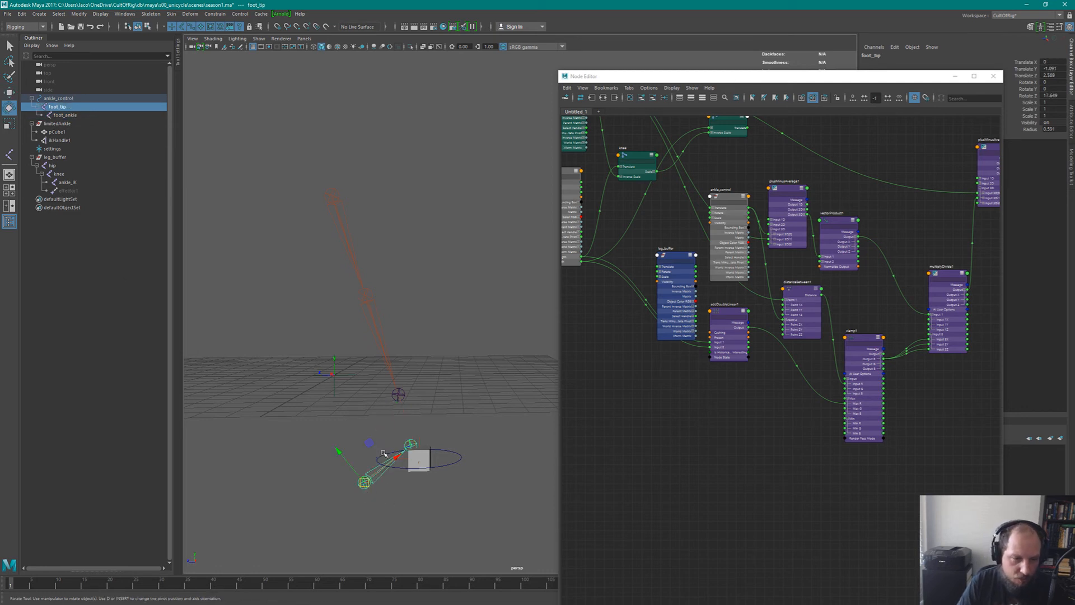
drag(392, 452, 481, 350)
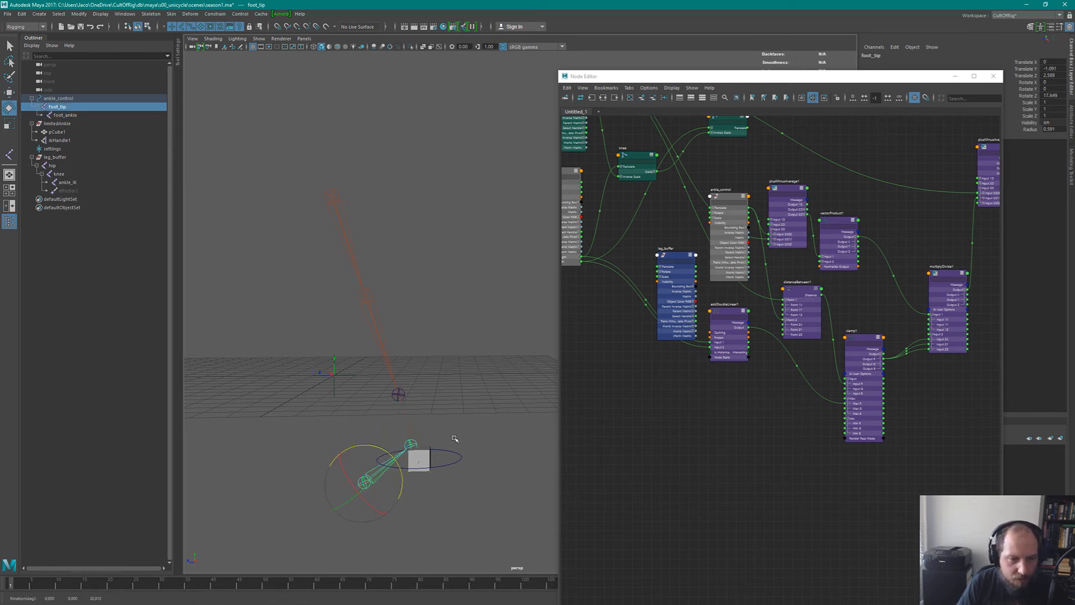
Try moving ankle_control up toward the leg to test how the foot and limited ankle follow.
click(456, 454)
key(w)
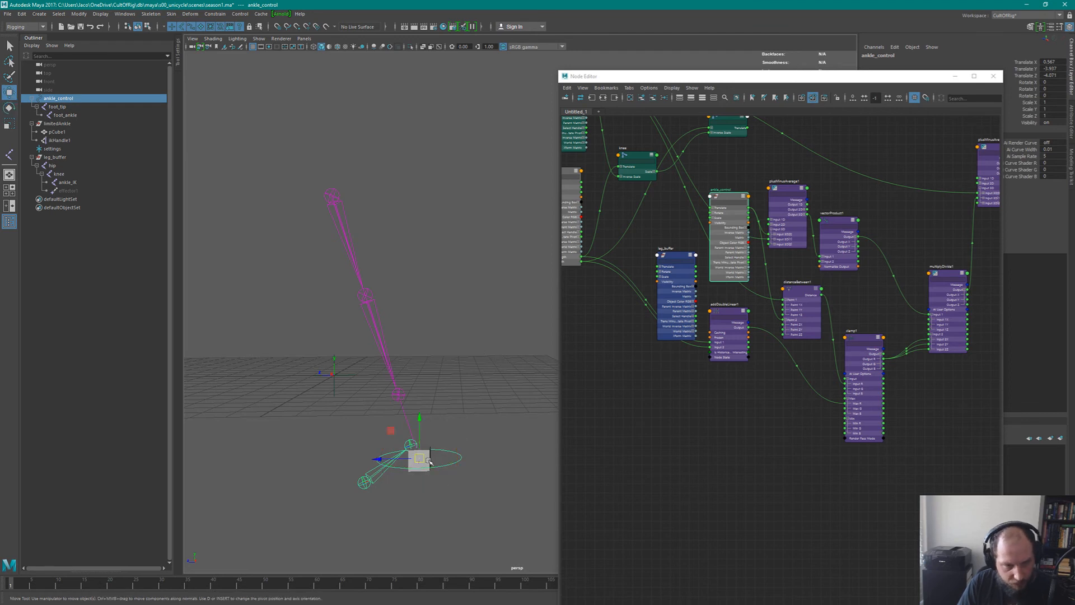
drag(430, 461, 386, 385)
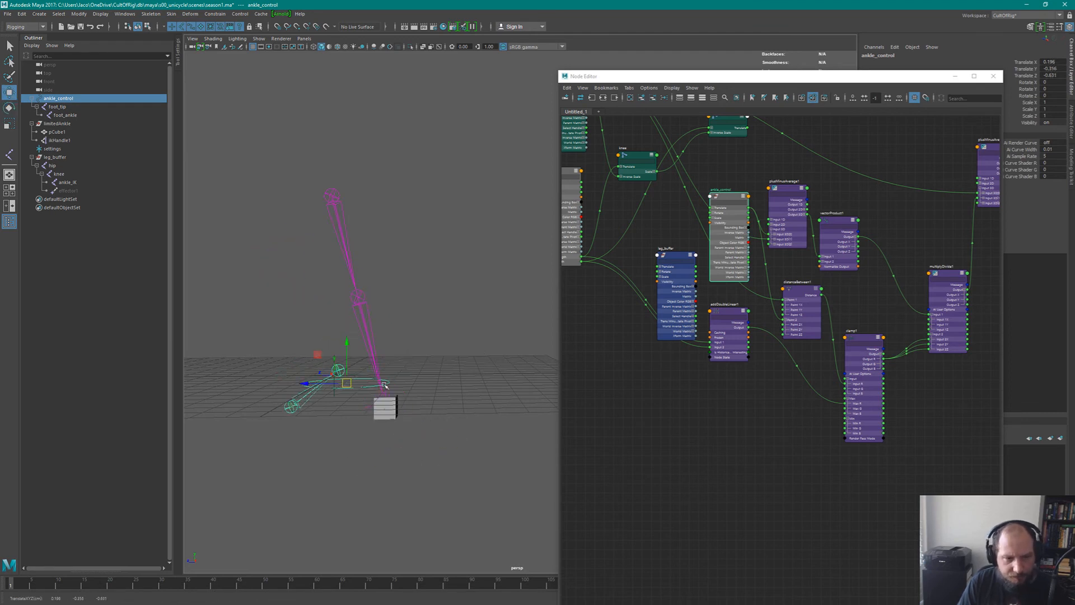
key(ctrl+z)
Reposition the ankle_control node beneath the settings node in the node graph, clear of leg_buffer.
drag(722, 195, 660, 203)
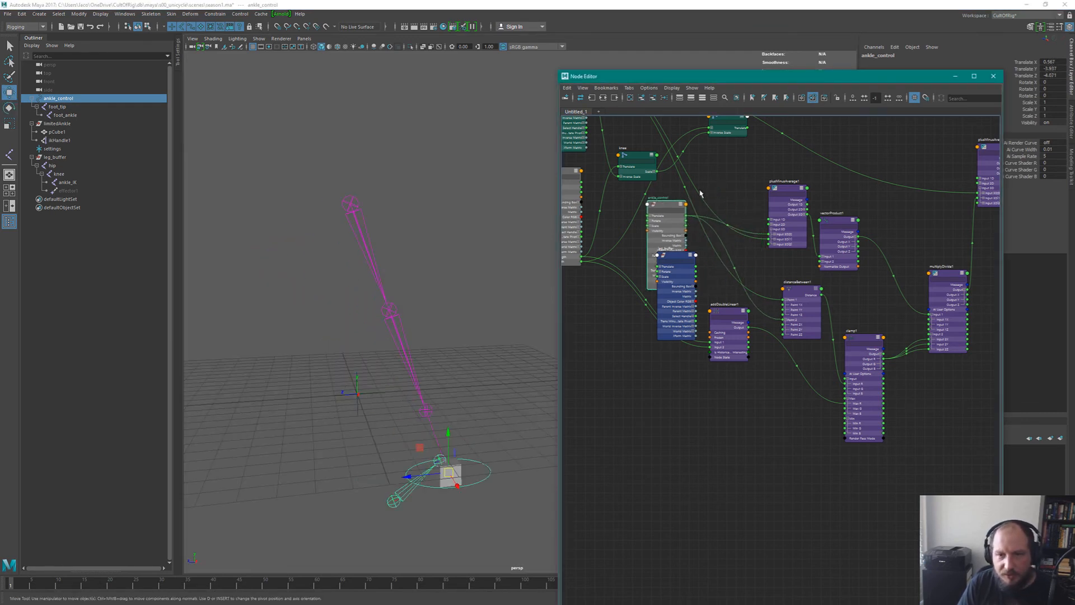
alt+middle_drag(765, 163, 781, 268)
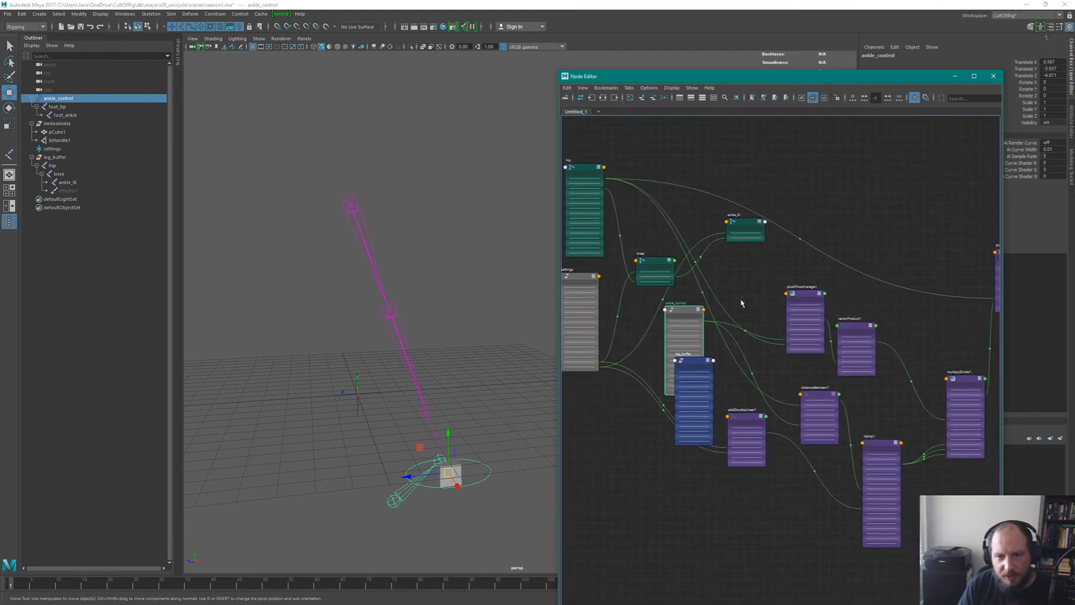
drag(686, 313, 585, 427)
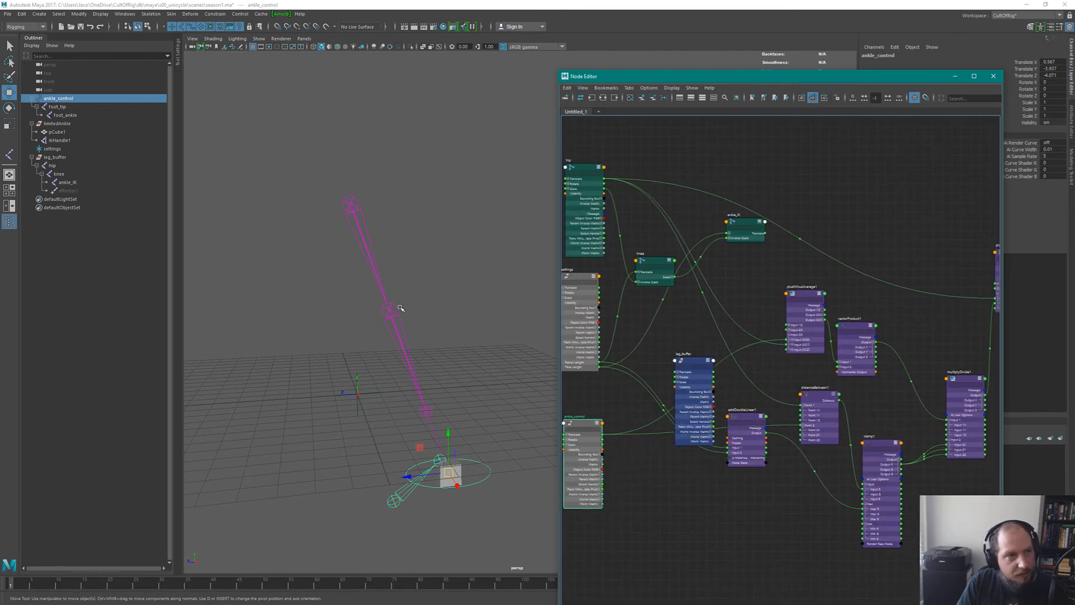
Unparent the hip joint from leg_buffer to the scene root and expand its hierarchy down to ankle_IK.
click(59, 124)
click(58, 157)
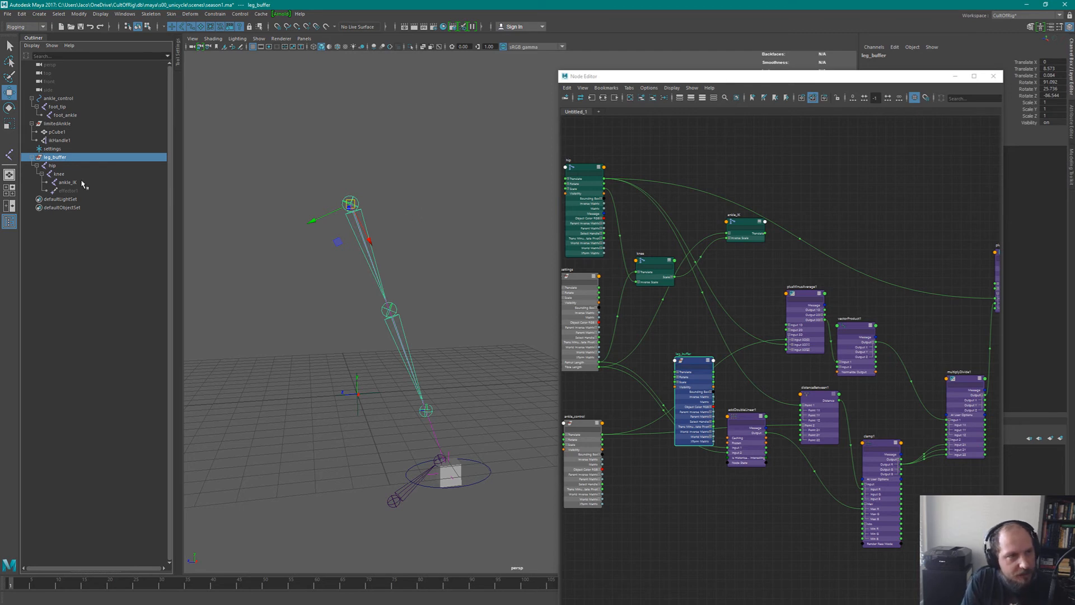
click(58, 166)
key(shift+p)
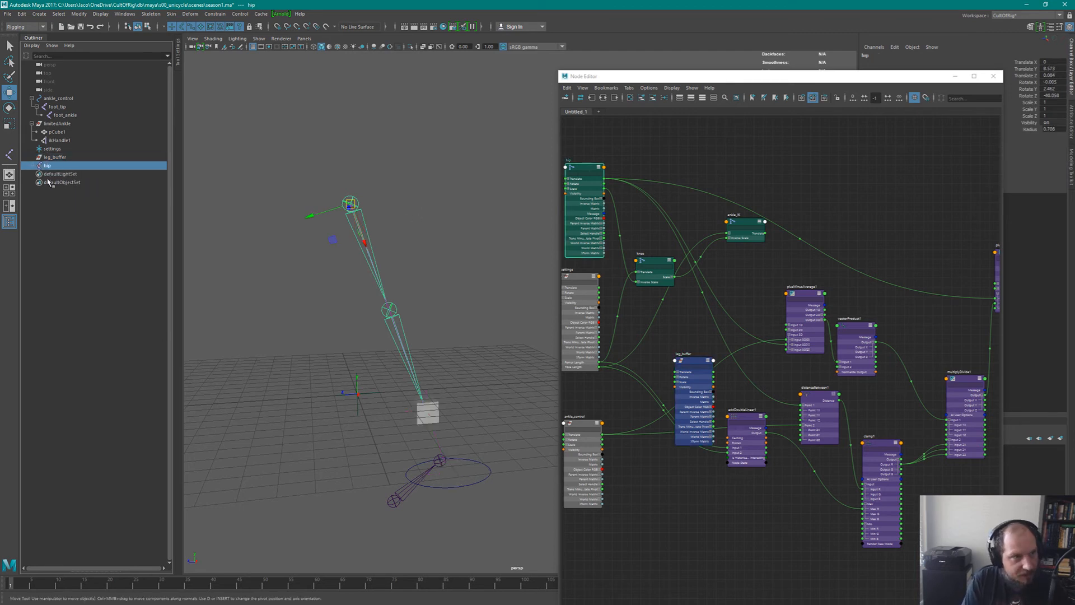
click(32, 165)
click(37, 174)
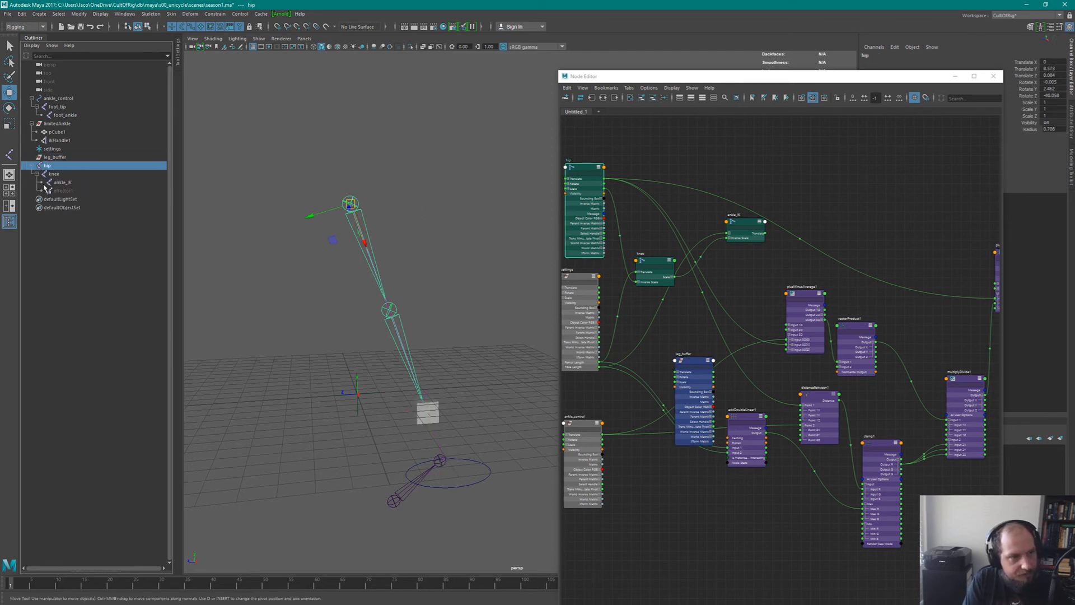
Try moving ankle_control back up toward the origin to test the unparented leg from several angles.
click(478, 486)
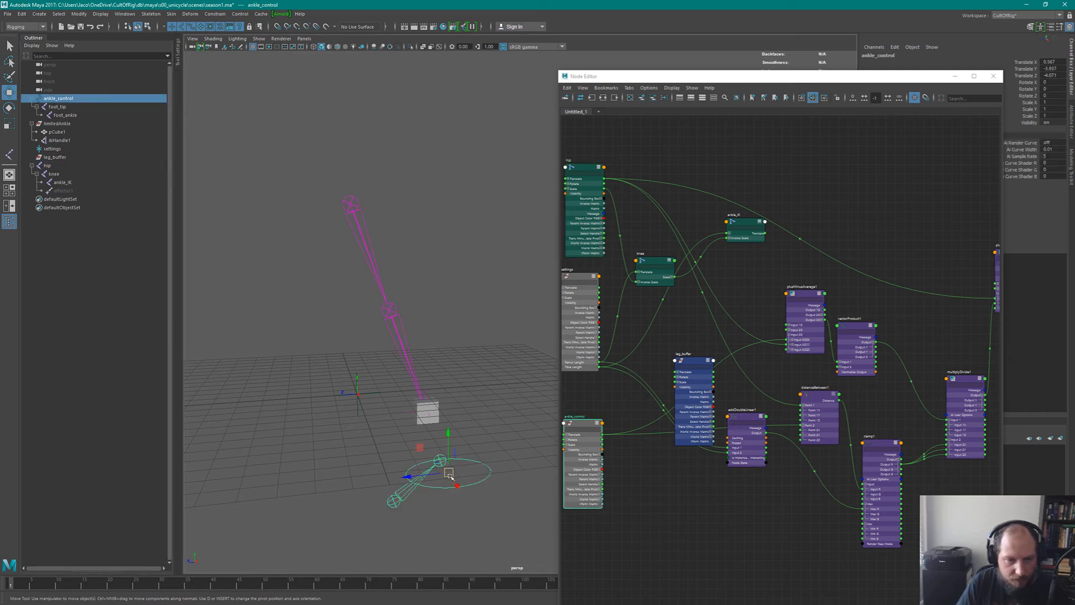
drag(449, 475, 404, 431)
alt+drag(473, 364, 520, 369)
alt+middle_drag(521, 364, 350, 373)
drag(408, 414, 393, 352)
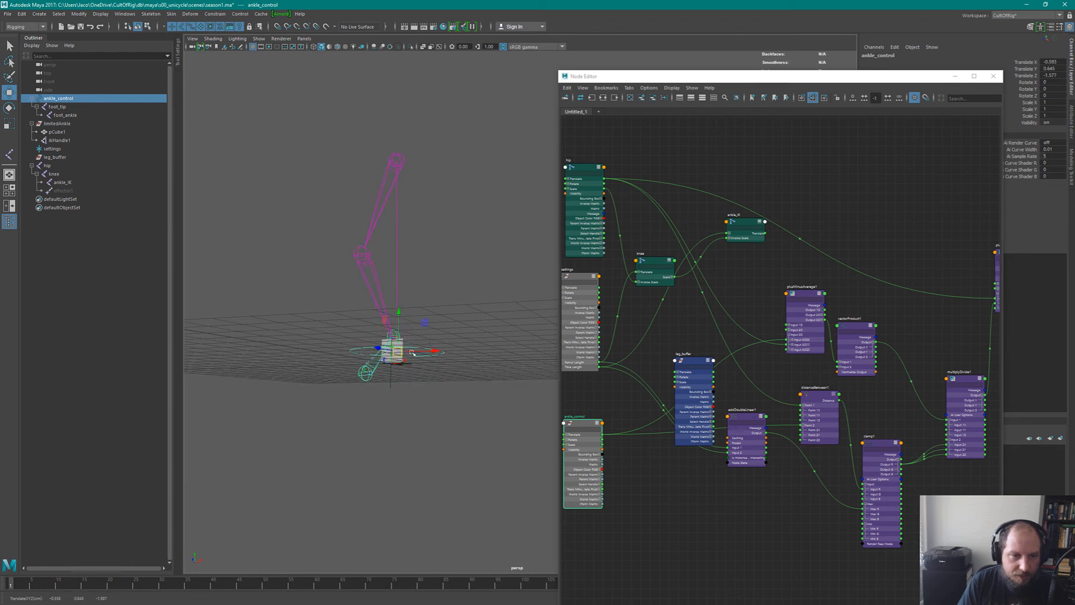
alt+drag(492, 310, 404, 300)
drag(356, 374, 328, 375)
alt+middle_drag(390, 314, 430, 309)
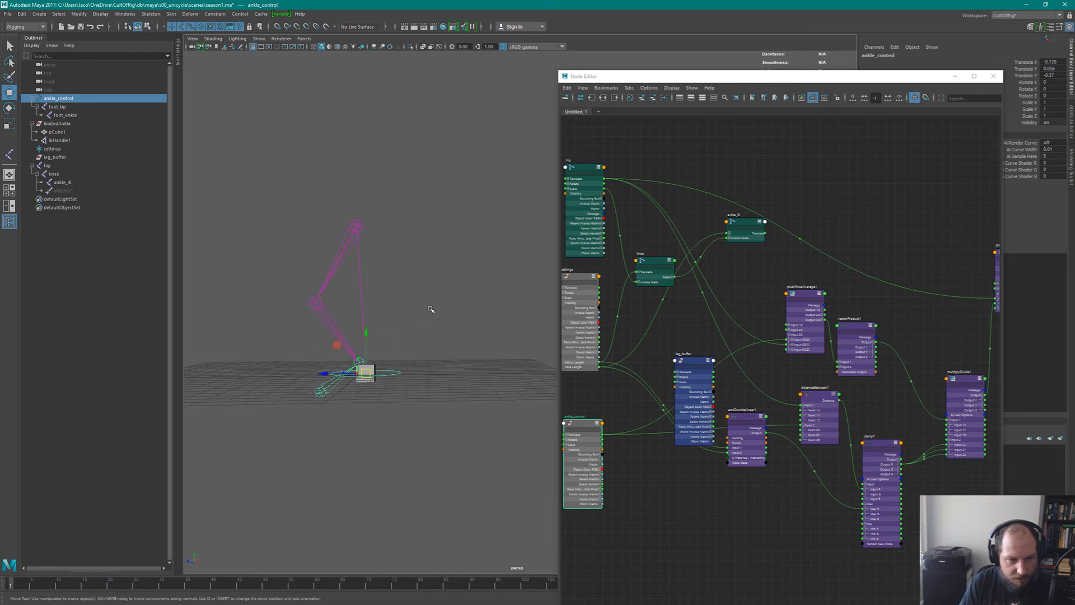
Set ankle_control's Translate X, Y and Z to 0.
drag(1050, 62, 1052, 76)
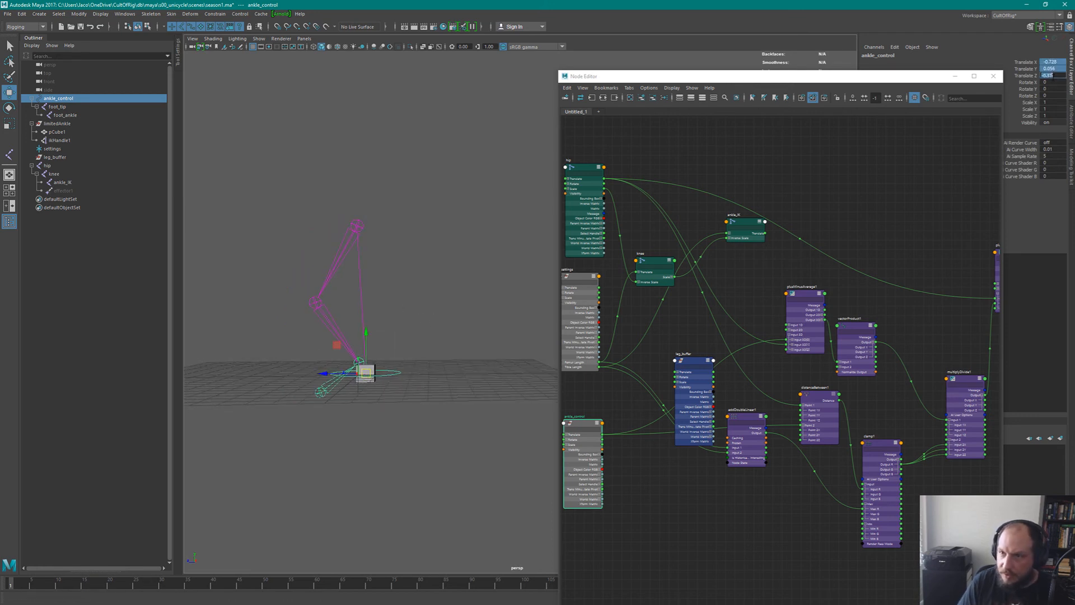
text(0)
key(Return)
alt+drag(384, 305, 442, 298)
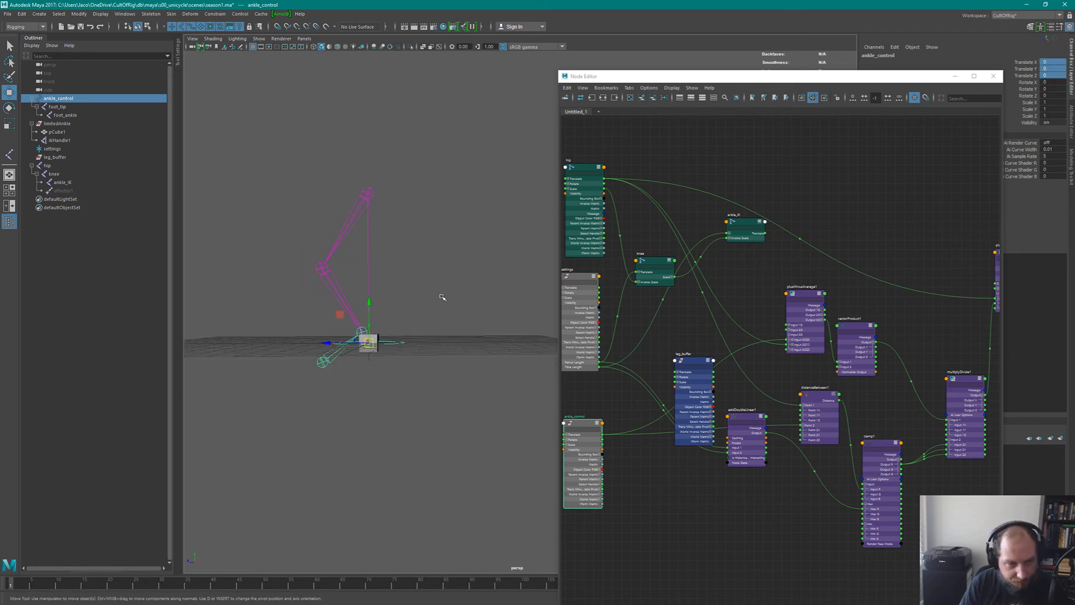
alt+right_drag(442, 297, 467, 299)
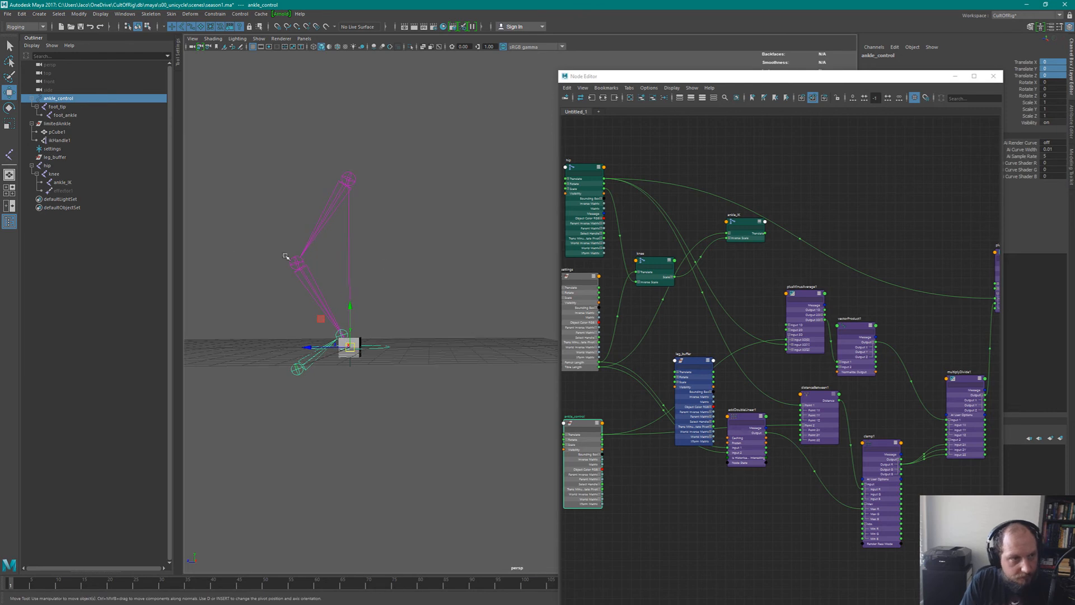
Review the foot joints, limitedAnkle and ikHandle1, and reparent foot_tip from ankle_control to limitedAnkle.
click(56, 106)
key(Down)
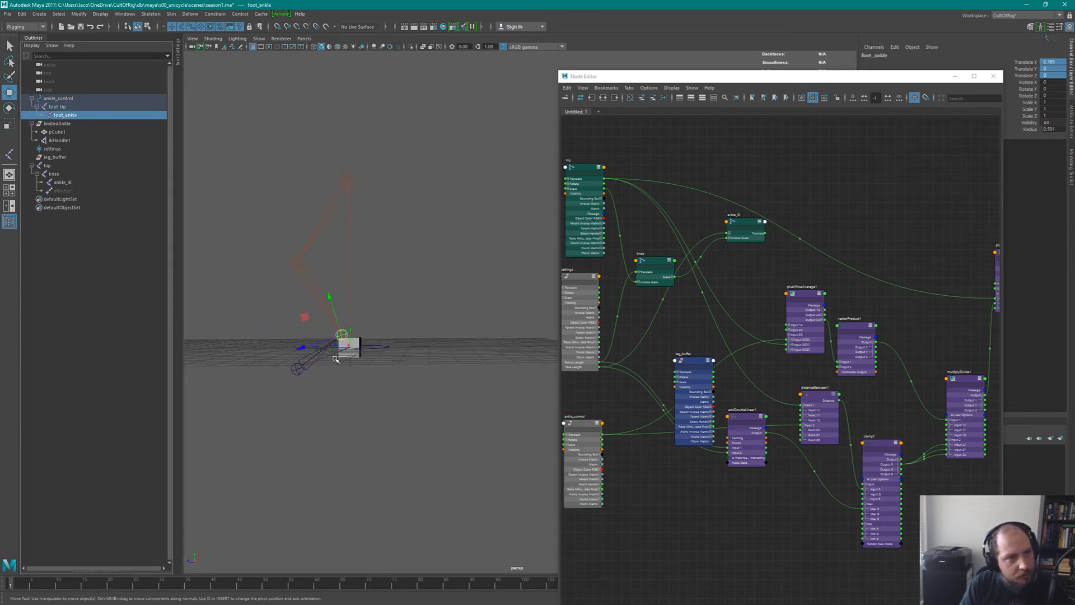
click(297, 370)
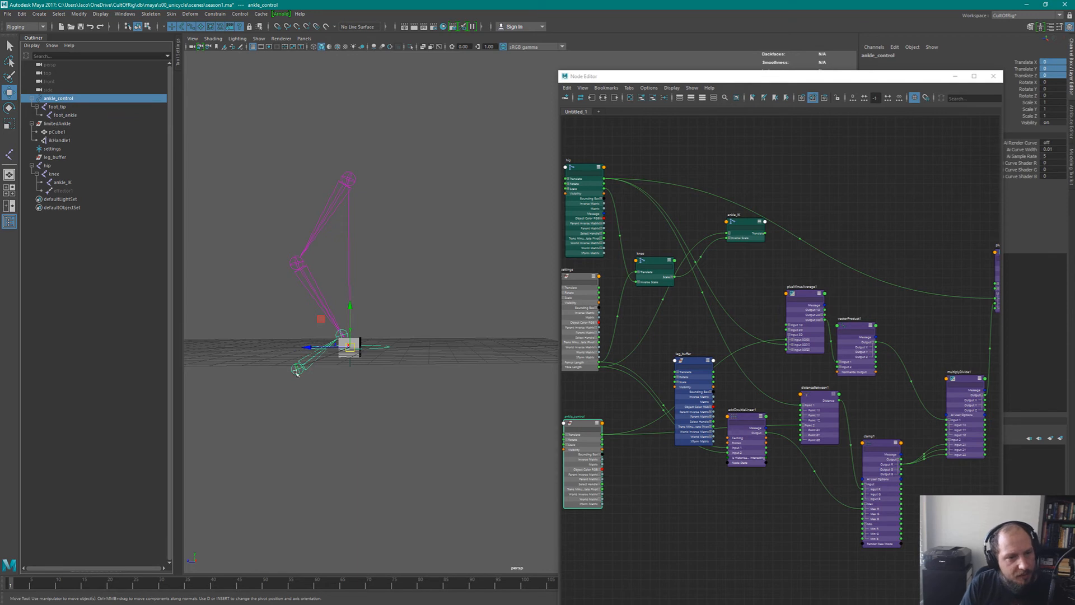
click(57, 107)
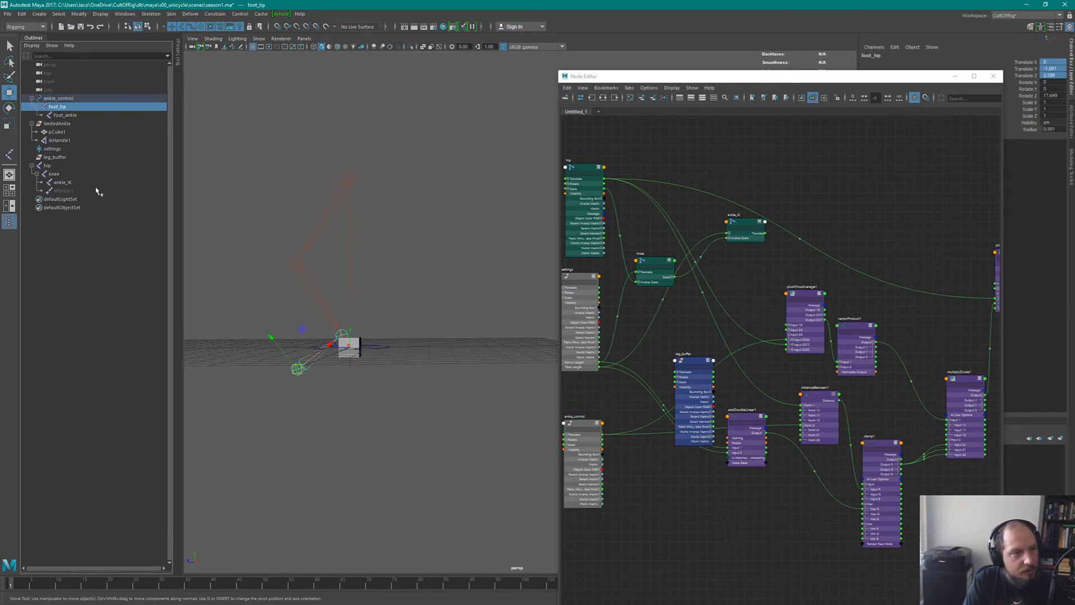
click(62, 124)
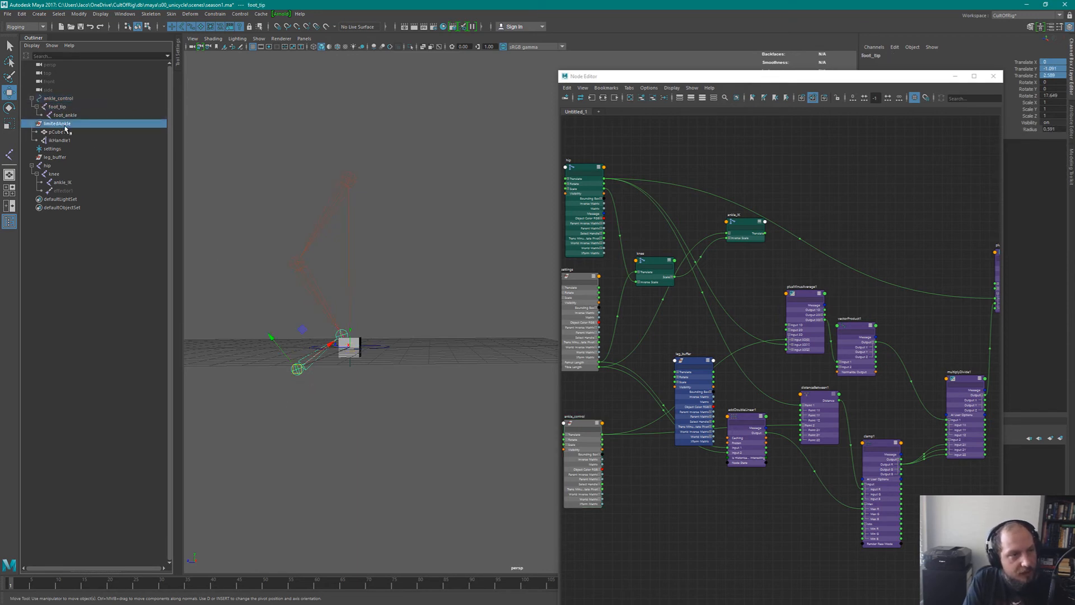
click(62, 141)
click(60, 107)
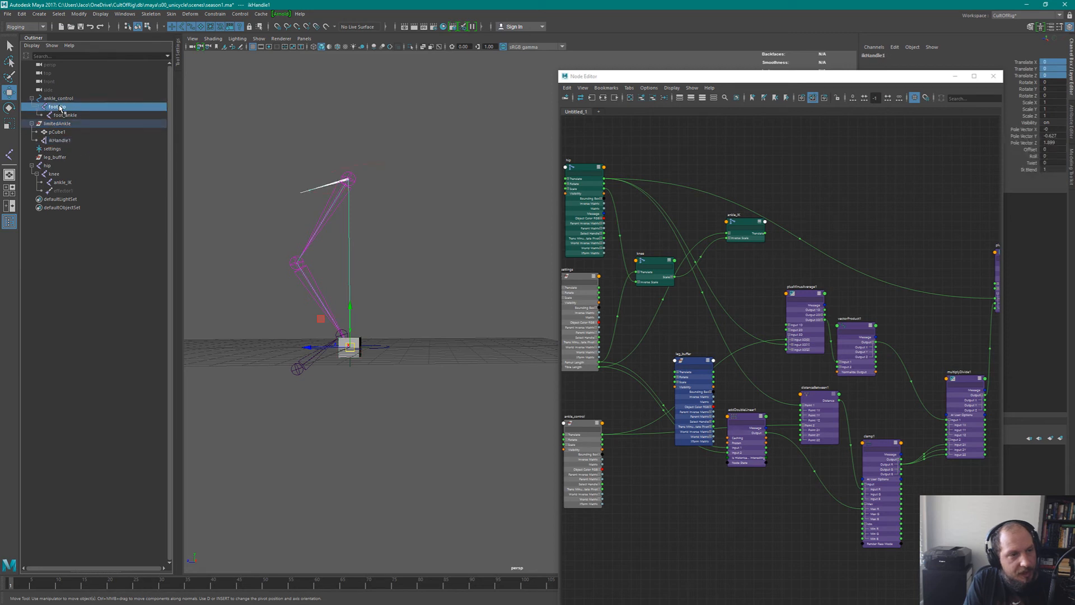
ctrl+click(62, 124)
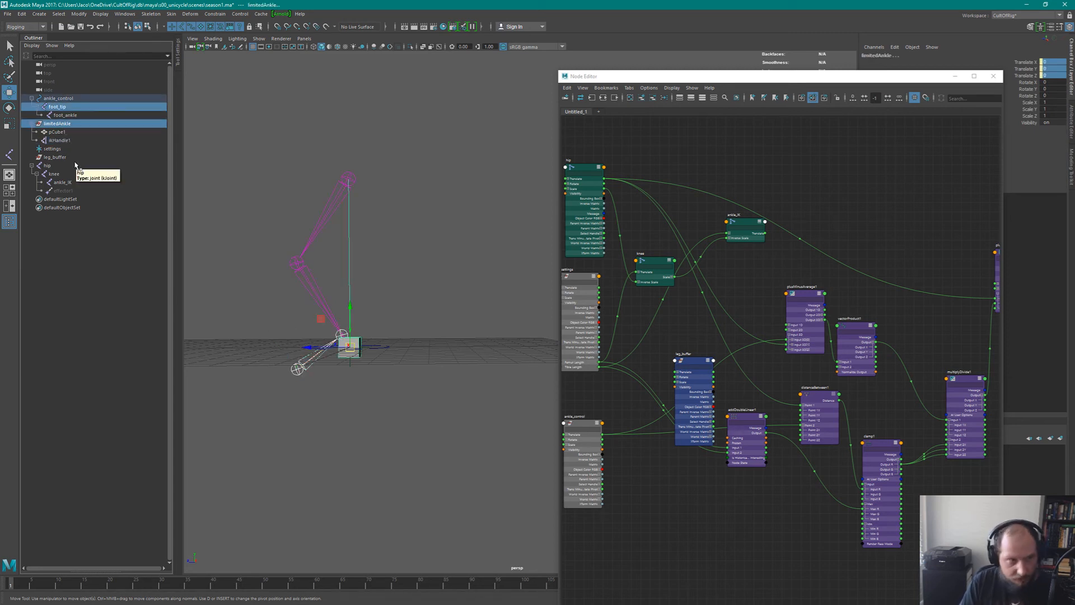
click(68, 107)
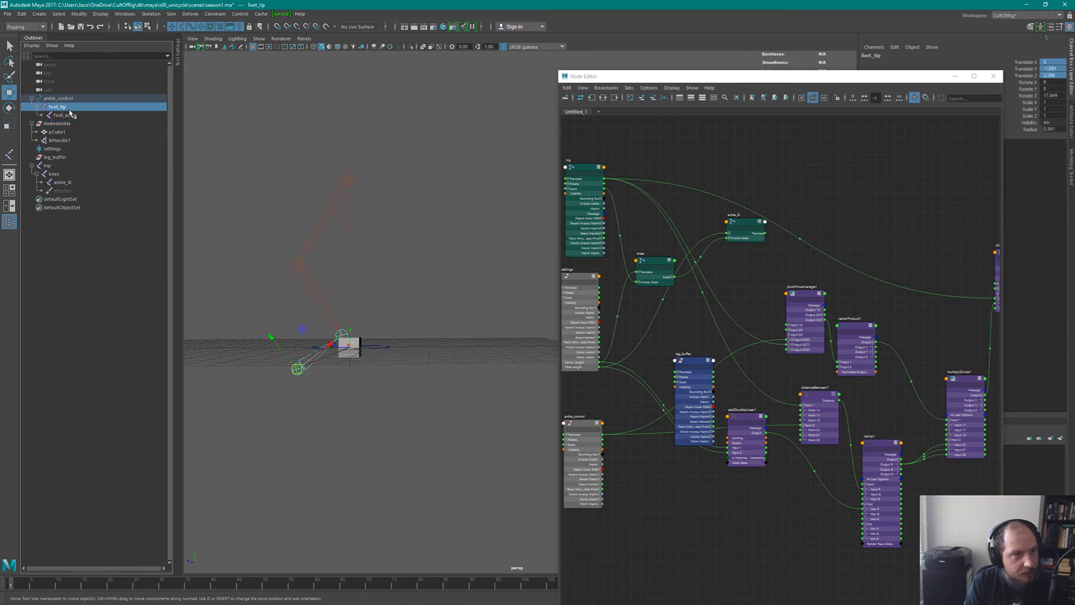
middle_drag(73, 134, 72, 137)
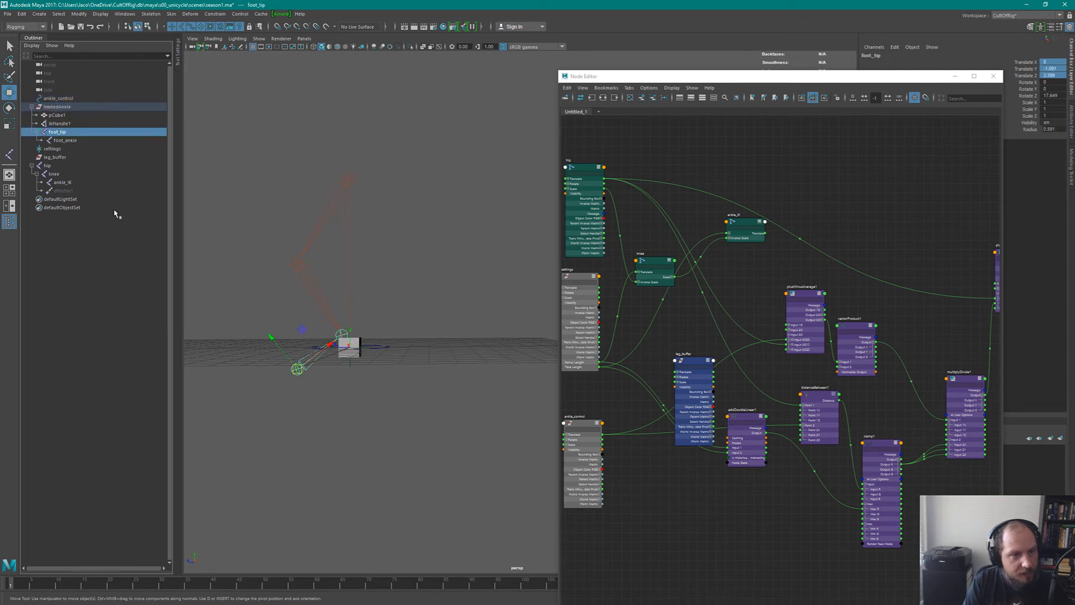
Try pulling ankle_control below the leg's reach and back up to test the foot under limitedAnkle.
click(389, 347)
drag(349, 347, 358, 424)
alt+drag(410, 371, 464, 361)
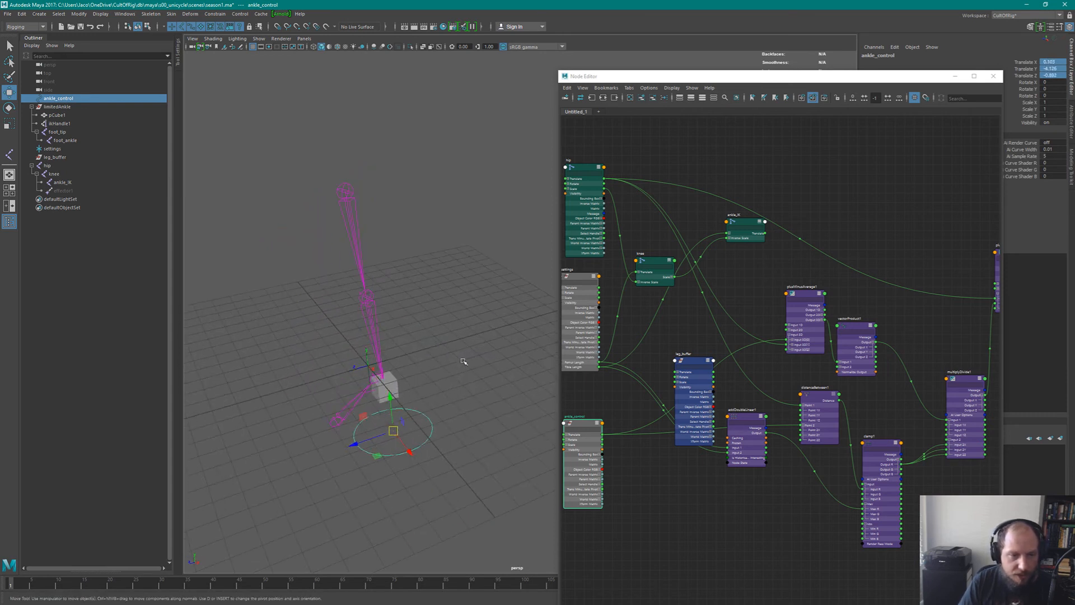
alt+drag(401, 405, 419, 339)
drag(376, 419, 357, 307)
Check the hip joint, and pull ankle_control far below the leg to about X 0.617, Y -5.379, Z -2.41.
click(580, 168)
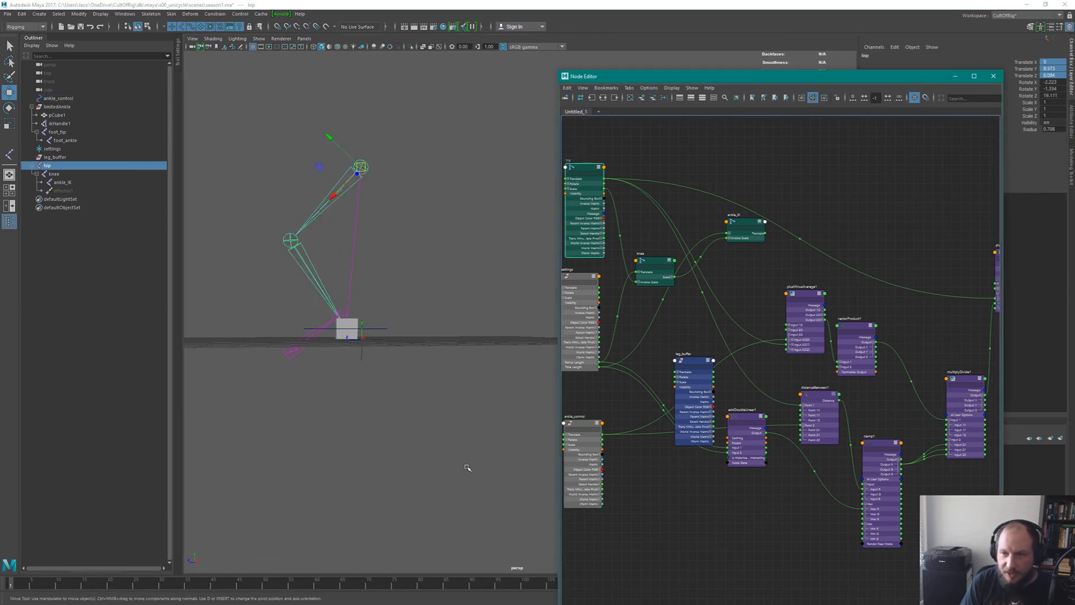
alt+drag(412, 331, 417, 313)
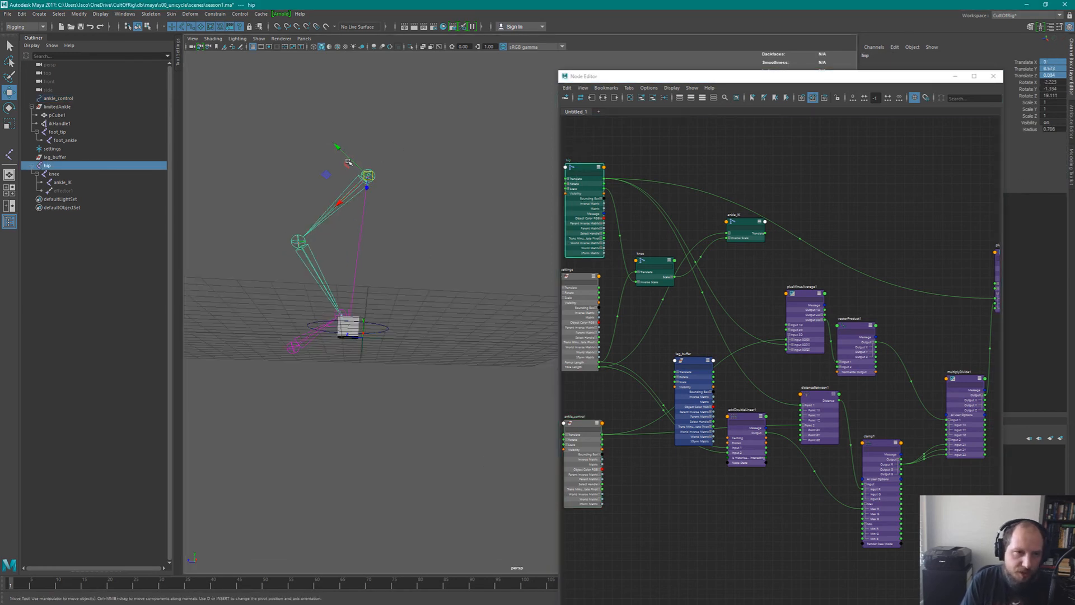
alt+drag(325, 214, 425, 304)
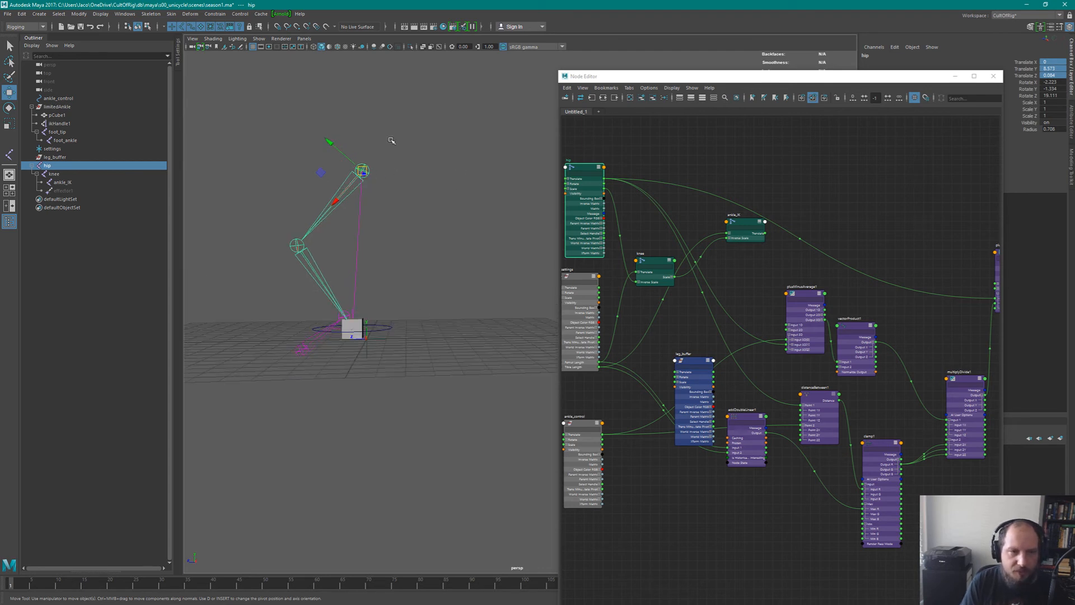
click(389, 326)
drag(352, 329, 417, 430)
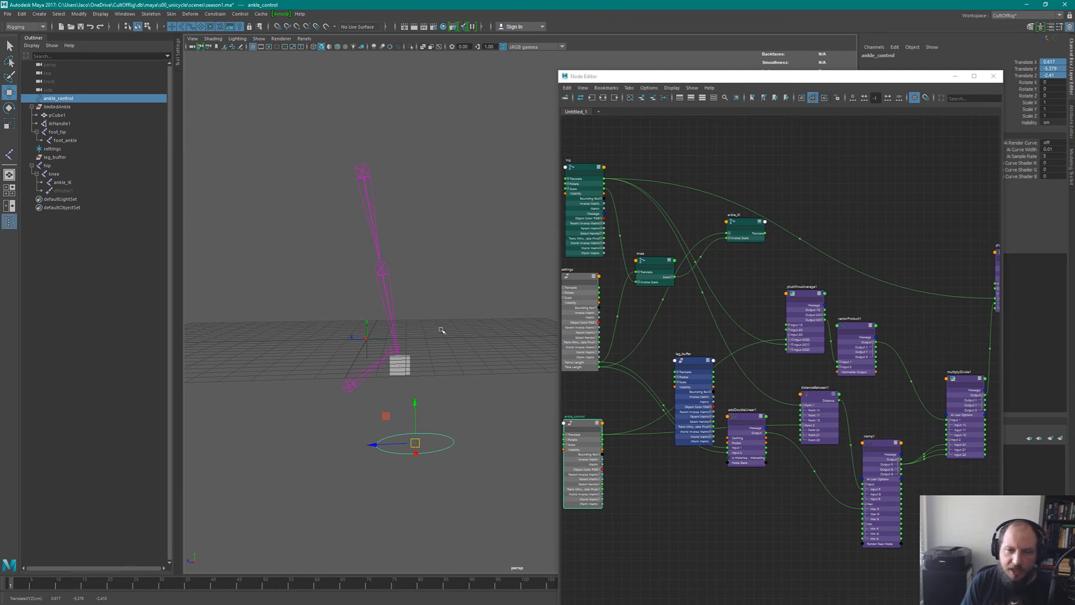
click(769, 364)
scroll(769, 364, down, 4)
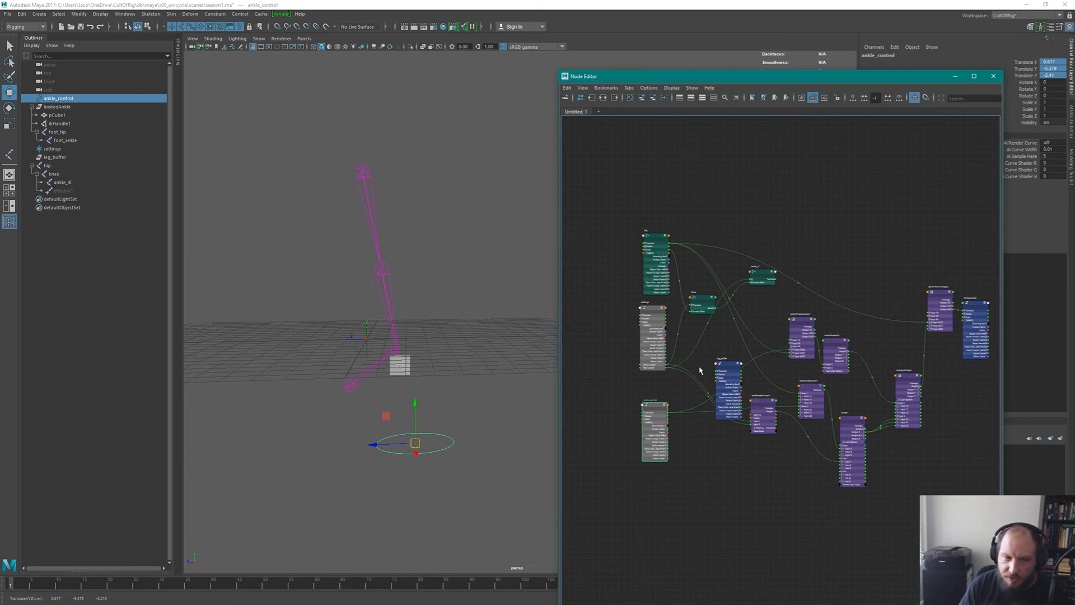
Raise ankle_control beneath the leg to about X -0.03, Y -1.299, Z -0.314.
drag(415, 443, 369, 363)
alt+right_drag(417, 343, 461, 341)
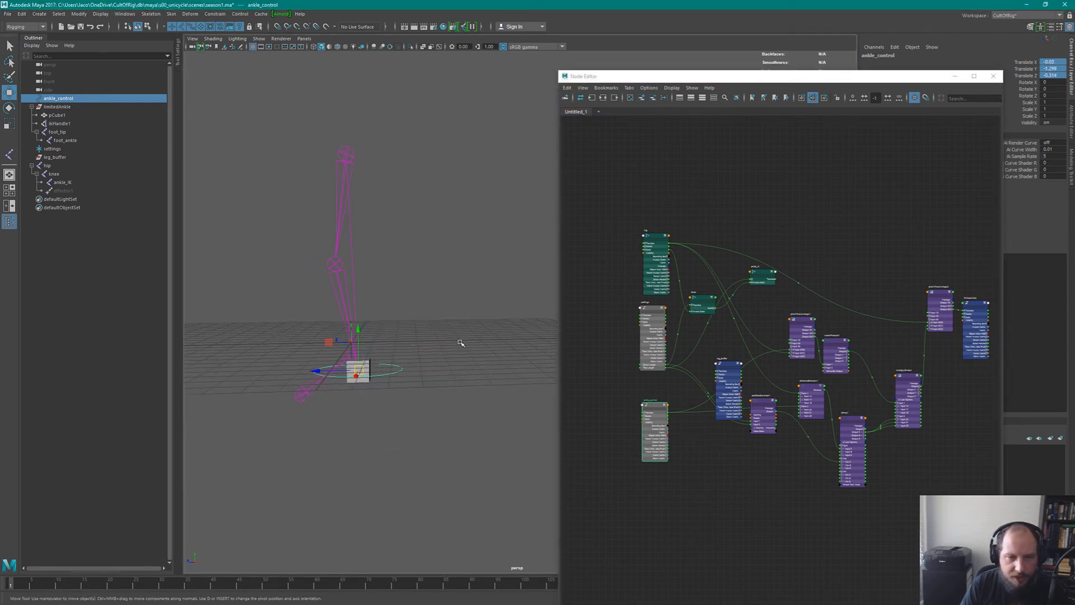
alt+middle_drag(399, 389, 419, 377)
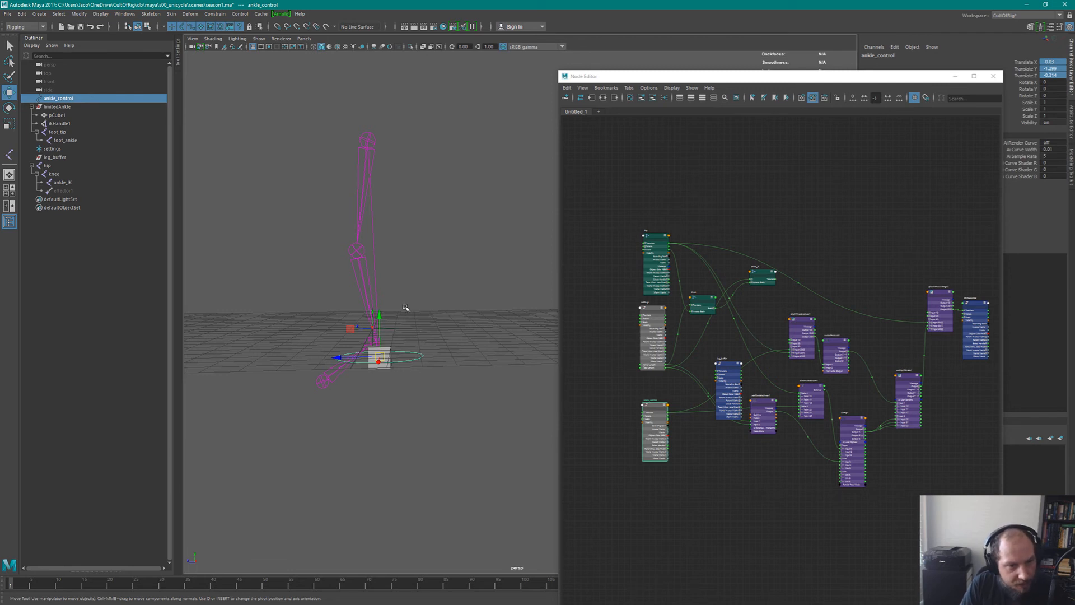
Reparent ikHandle1 from limitedAnkle to the foot_ankle joint.
click(65, 124)
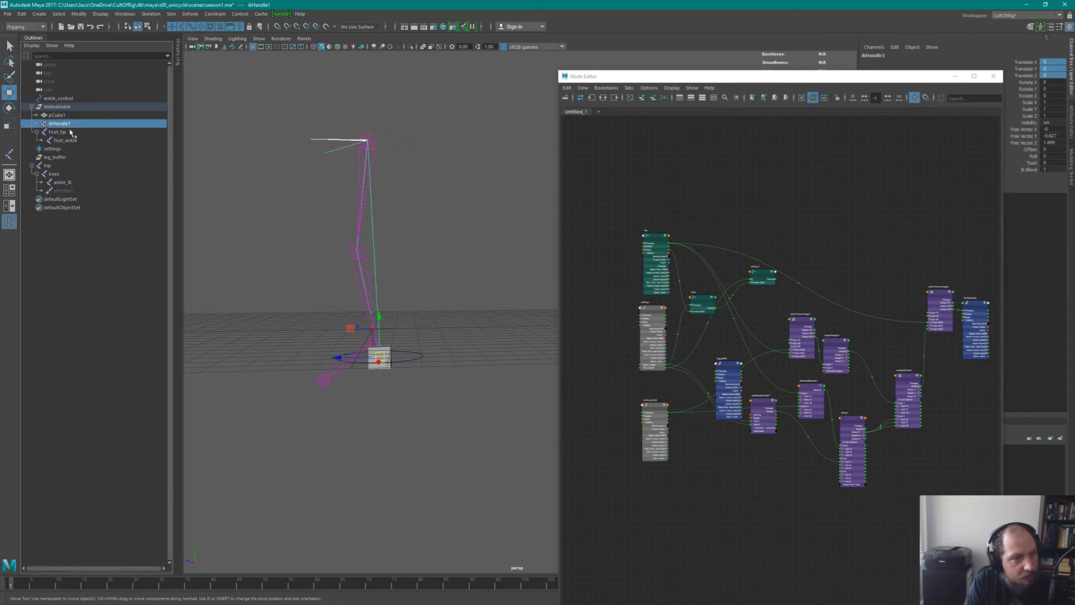
mouse_move(64, 128)
middle_down()
mouse_move(77, 150)
mouse_move(66, 141)
middle_up()
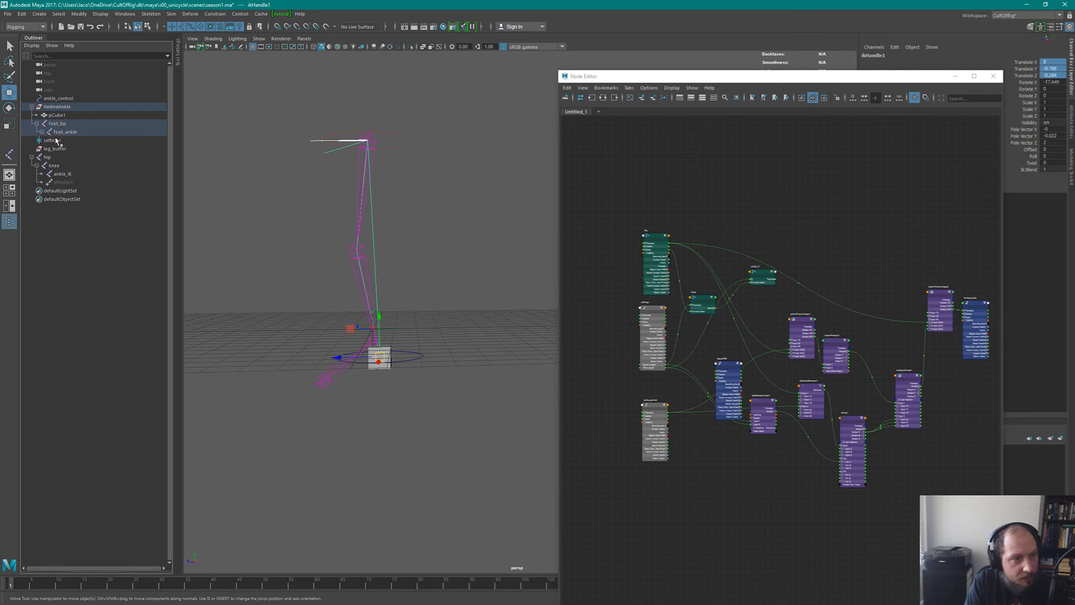
click(448, 367)
click(74, 139)
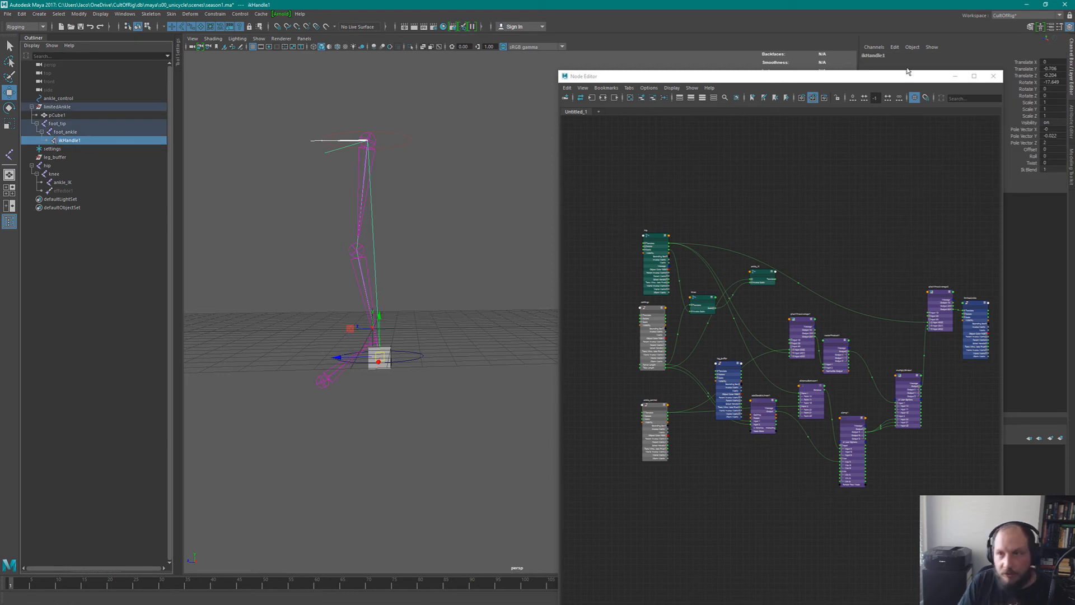
Set ikHandle1's Translate X, Y, Z and Rotate X to 0.
click(1051, 62)
drag(1051, 68, 1058, 82)
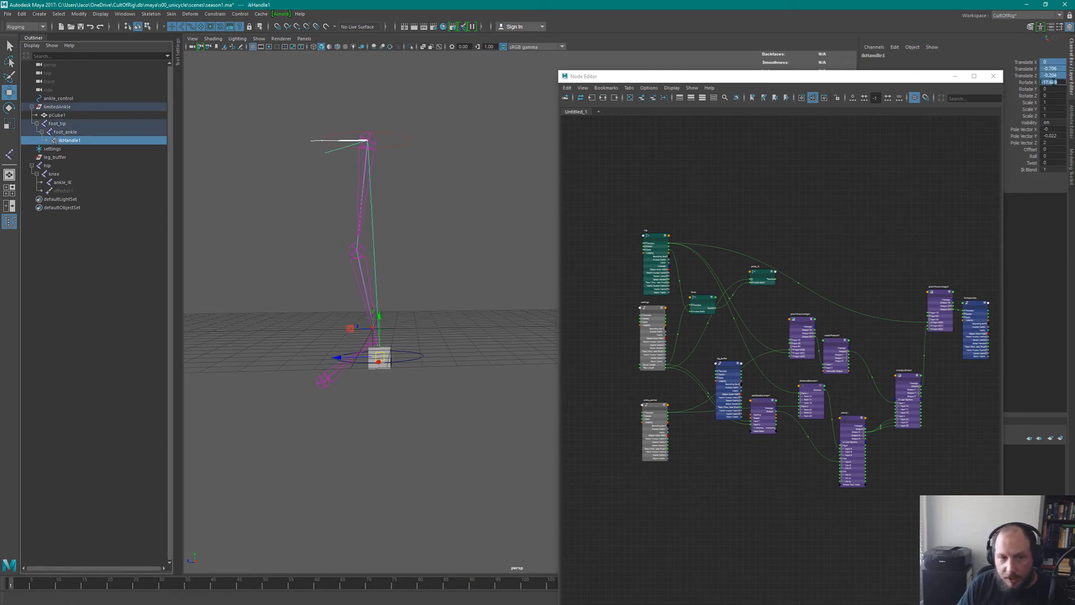
text(0)
key(Return)
Clear the selection, save the scene and restore the main window from its maximized size.
click(432, 358)
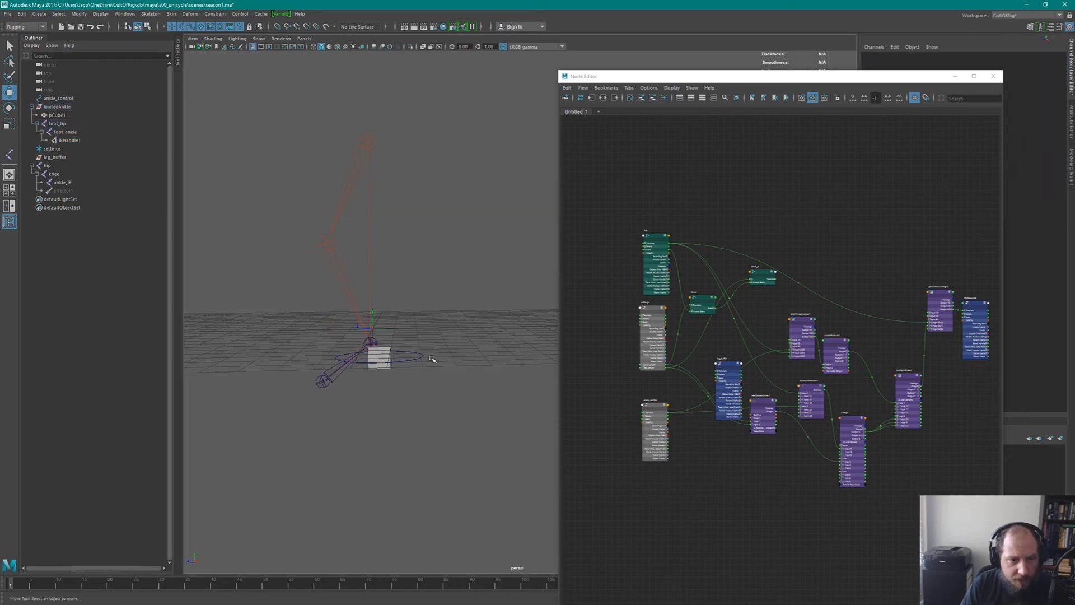
key(ctrl+s)
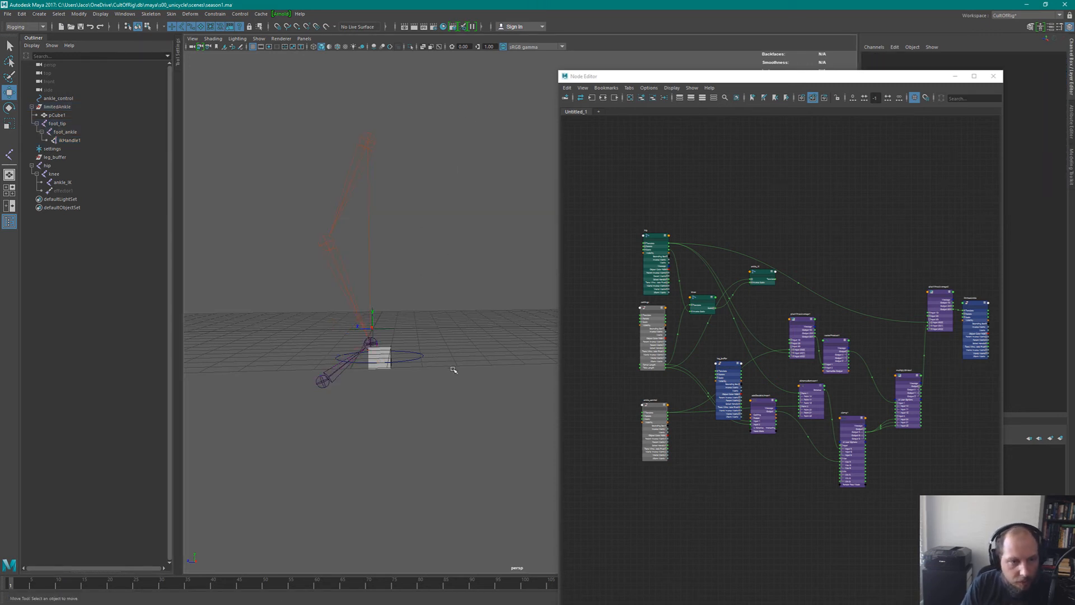
key(super+Down)
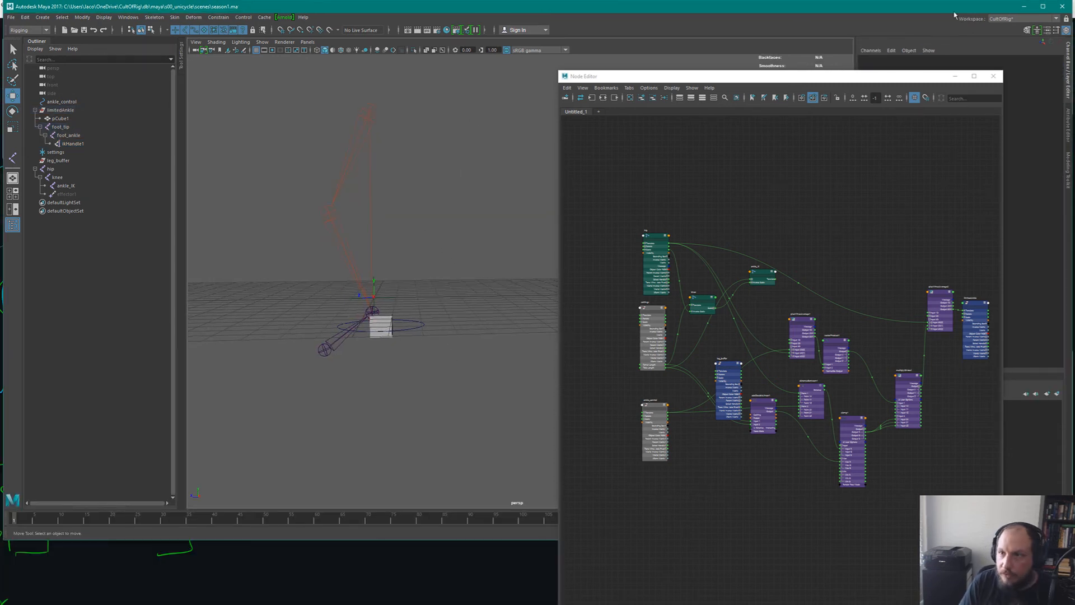
Maximize the main window and move ankle_control sideways beneath the leg to about X 0.302, Z -1.99.
click(1043, 6)
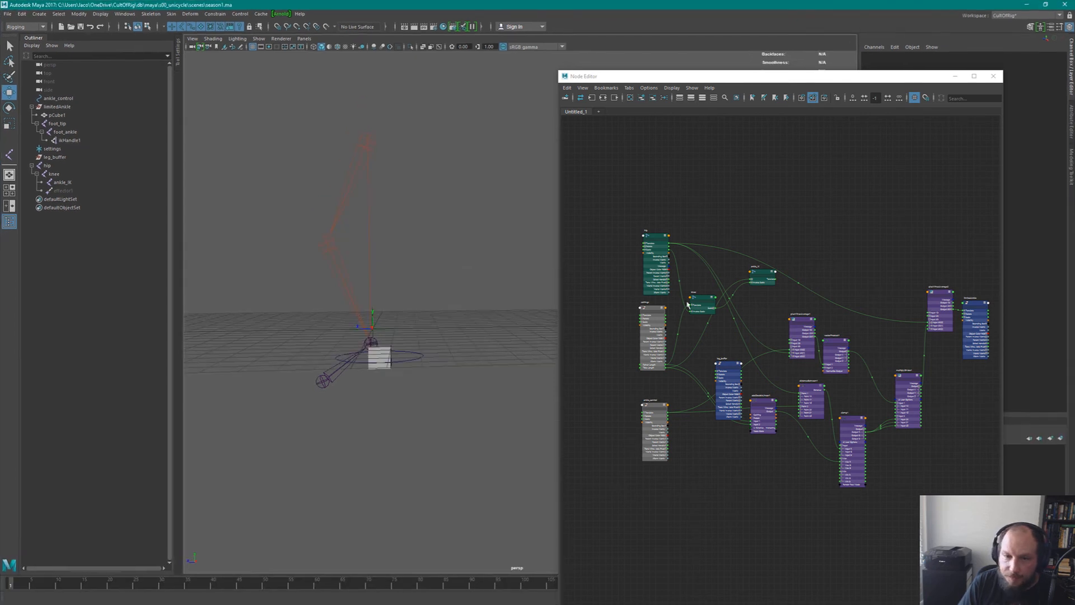
click(412, 362)
drag(380, 356, 419, 363)
click(375, 402)
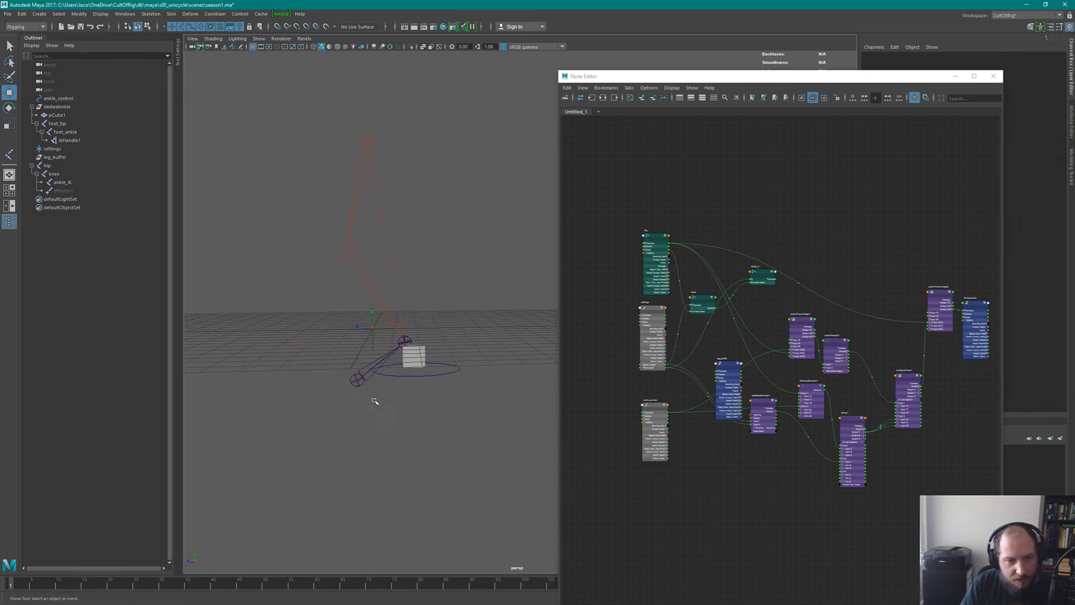
Rotate the foot_tip joint to about 38 degrees in Rotate Z to lift the ankle.
click(355, 383)
key(e)
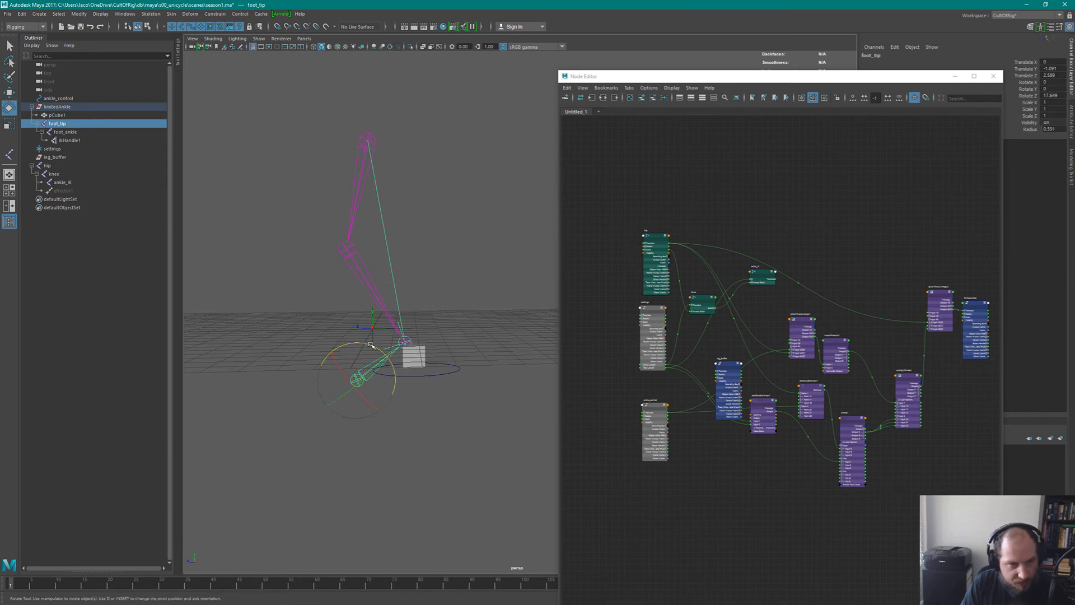
mouse_move(371, 344)
mouse_down()
mouse_move(340, 318)
mouse_move(358, 303)
mouse_move(359, 340)
mouse_move(347, 328)
mouse_move(360, 343)
mouse_up()
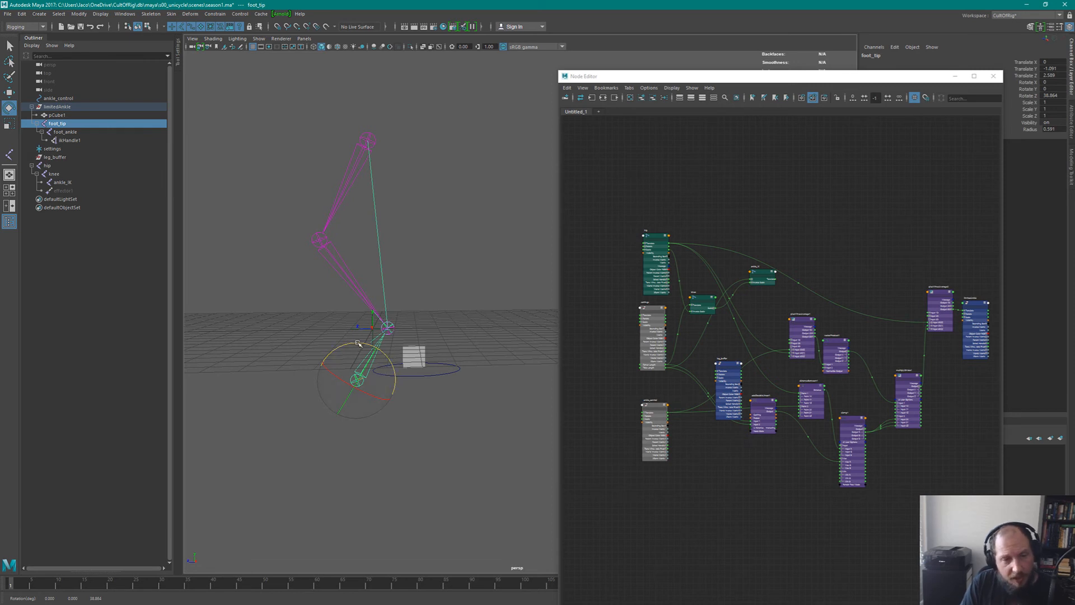
drag(359, 344, 324, 298)
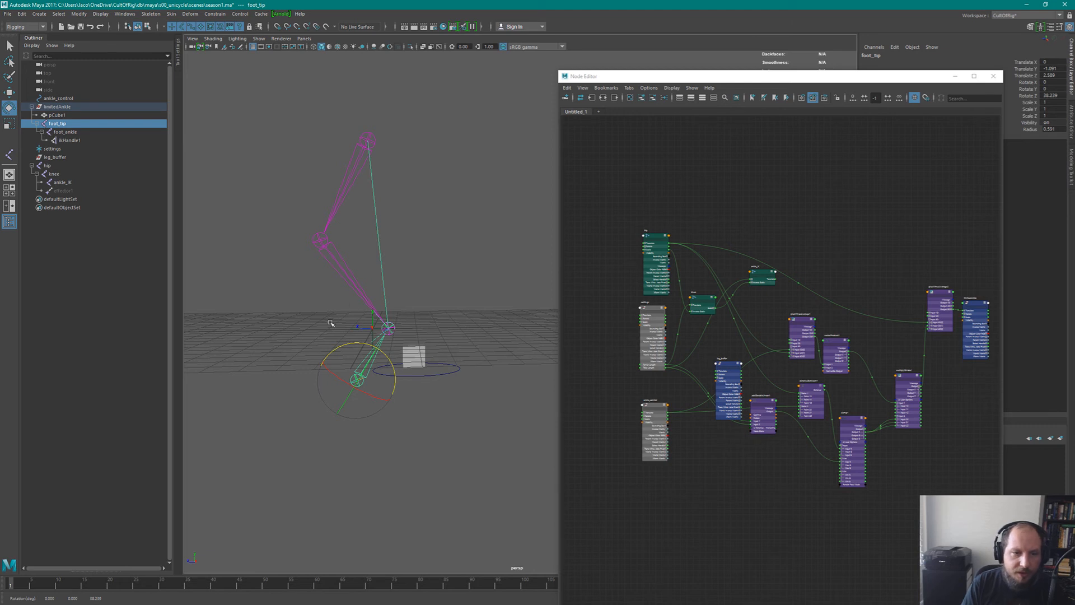
Set ankle_control's Translate X, Y and Z to 0.
click(447, 376)
alt+middle_drag(457, 296, 462, 260)
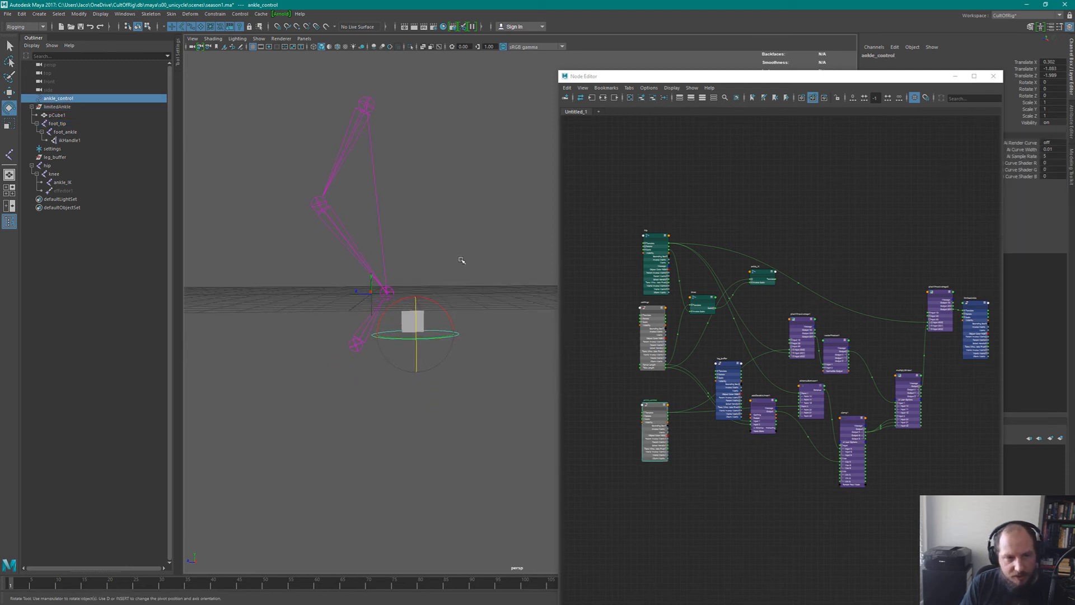
alt+drag(462, 260, 473, 272)
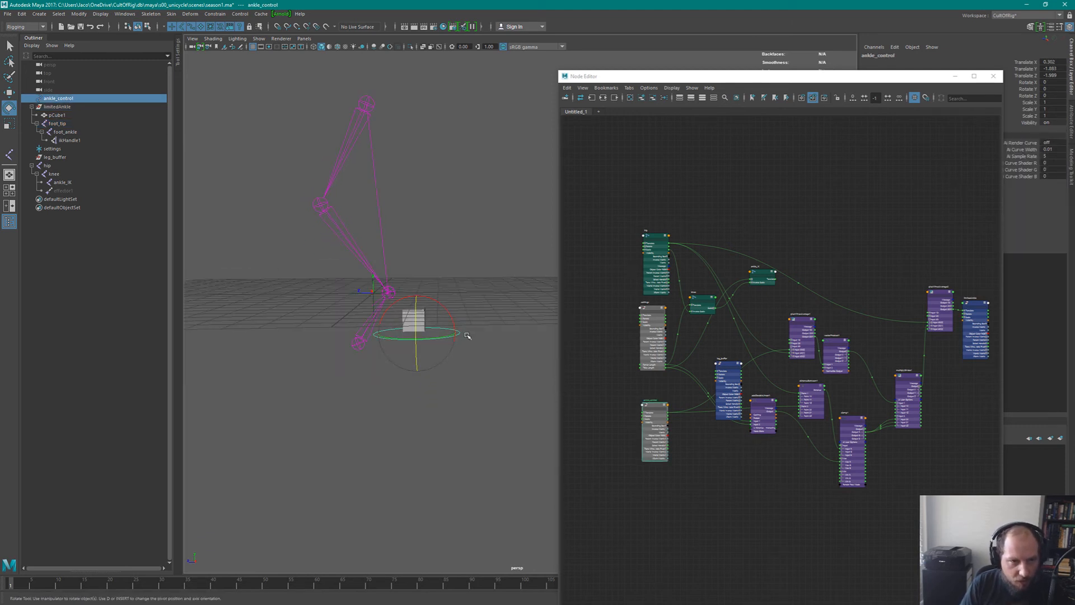
drag(1052, 61, 1059, 76)
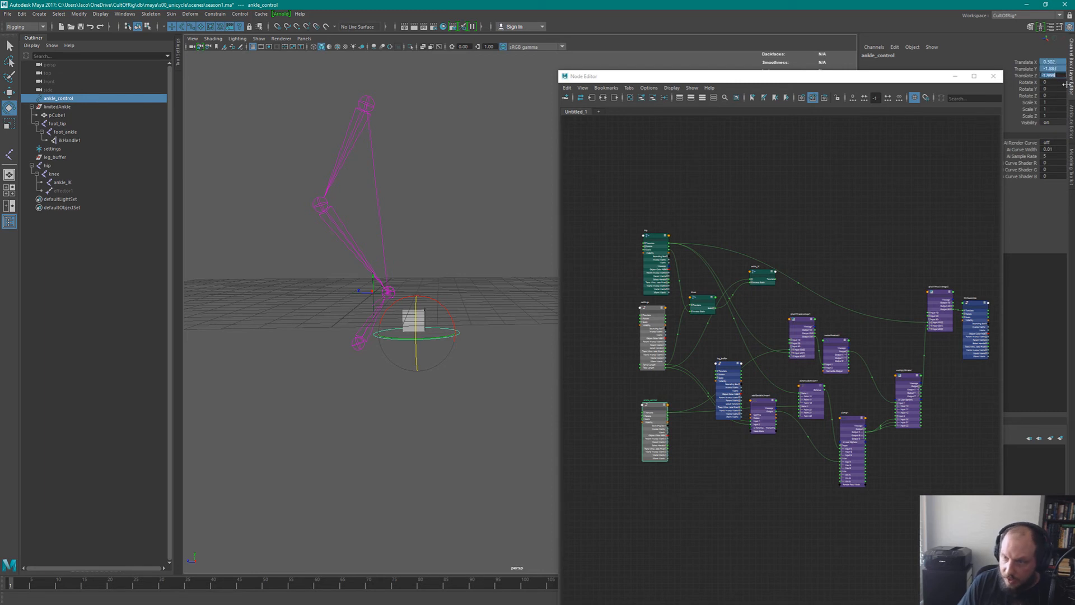
key(Return)
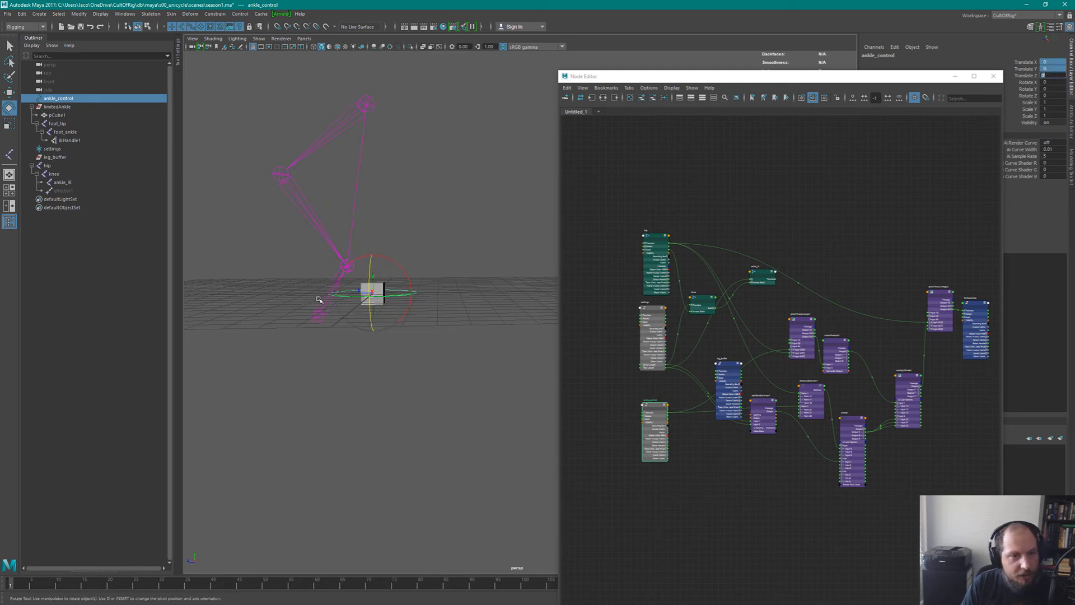
Try setting foot_tip's Translate X, Y and Z to 0, and undo the change.
click(318, 317)
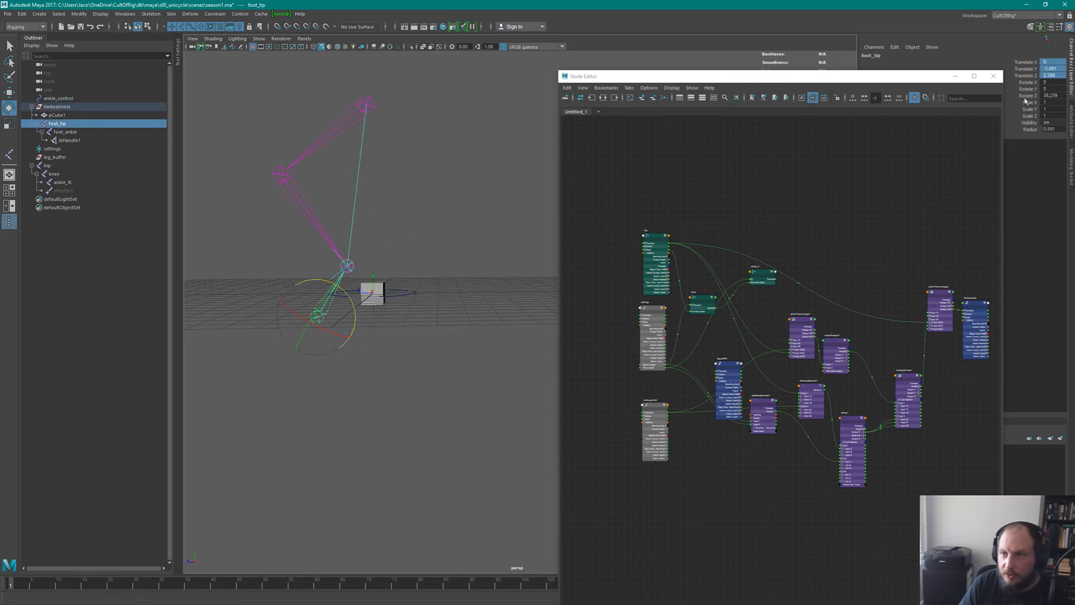
drag(1055, 63, 1055, 75)
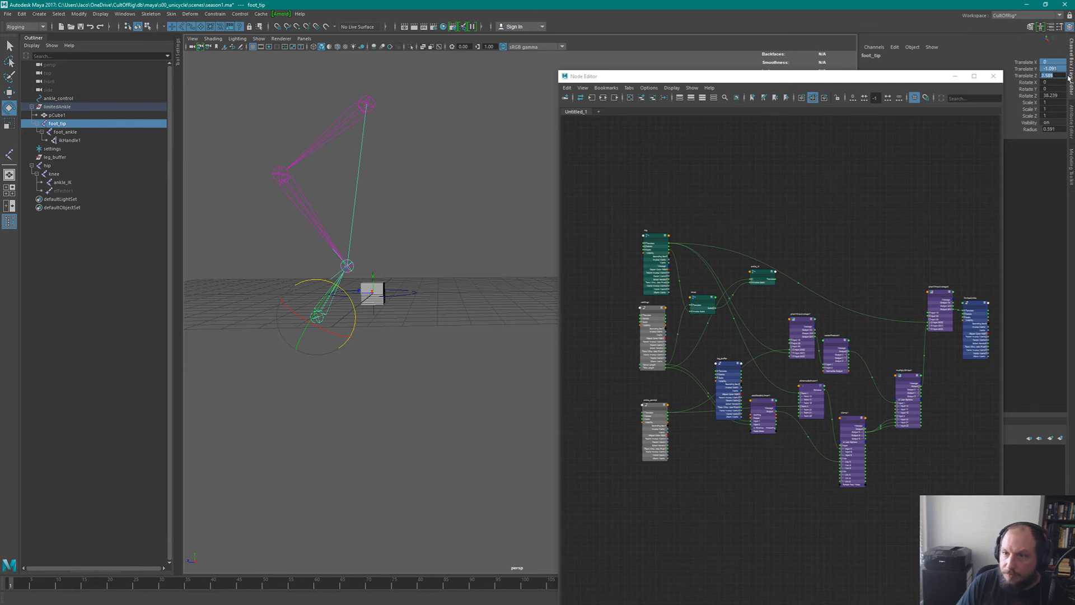
text(0)
key(Return)
click(469, 255)
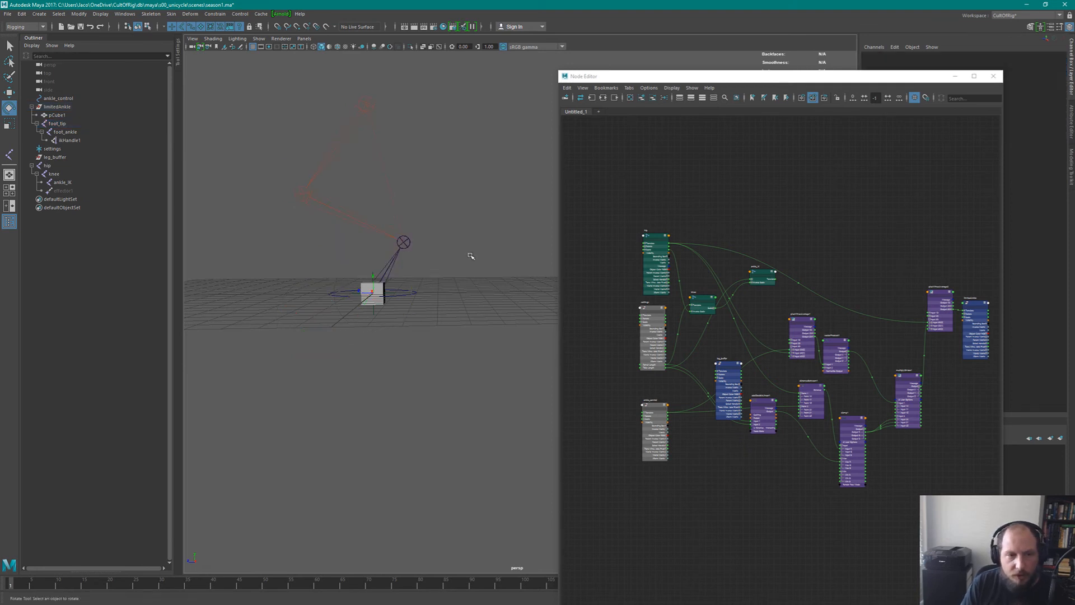
key(ctrl+z)
key(ctrl+z)
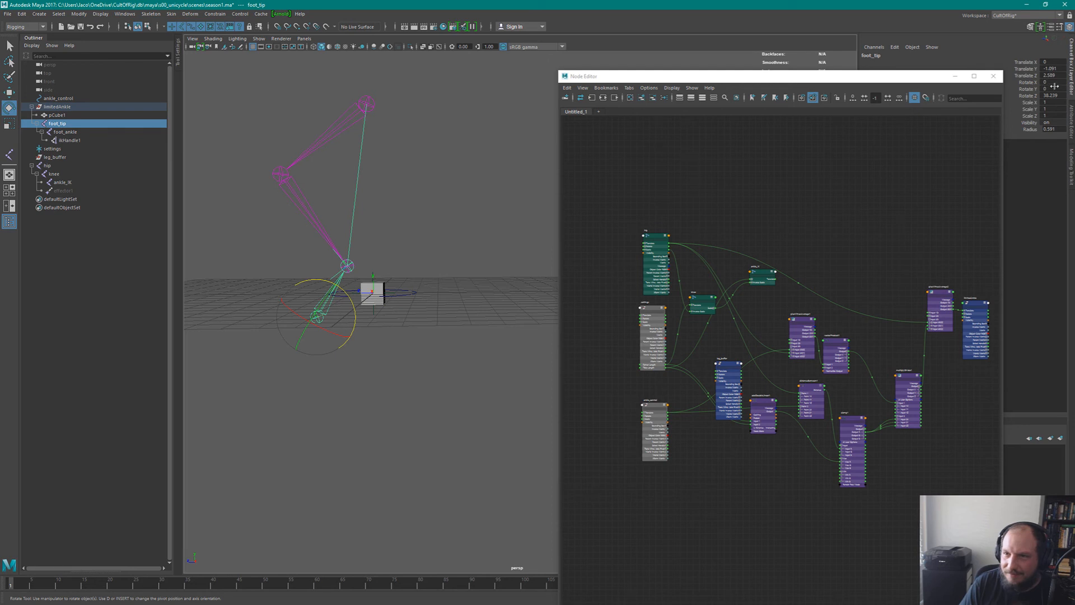
Set foot_tip's Rotate X, Y and Z to 0.
drag(1055, 82, 1054, 95)
text(0)
key(Return)
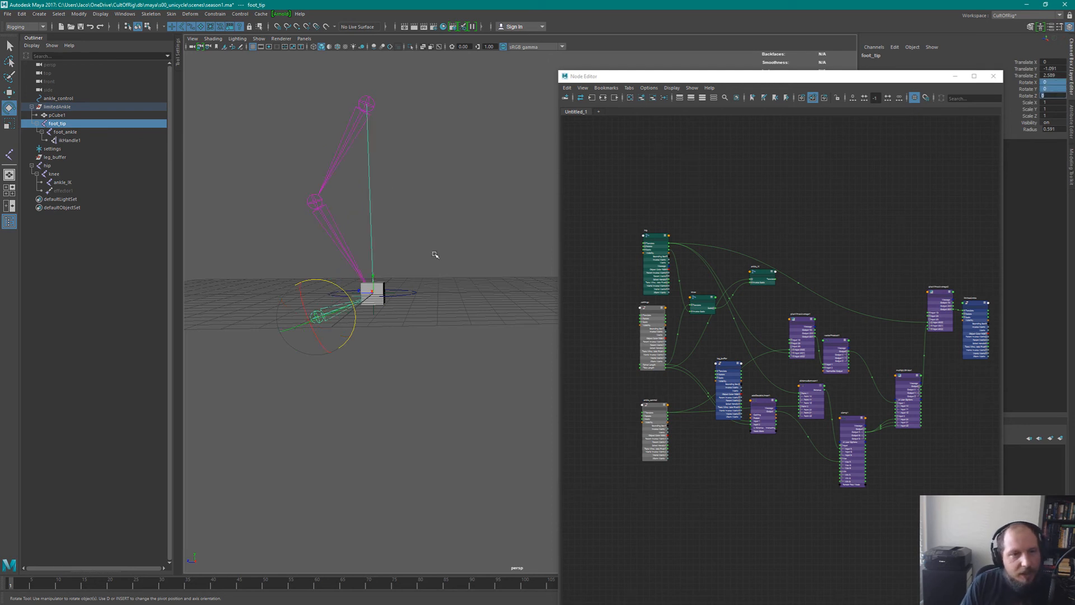
Move ankle_control down well beyond the leg's reach, to about X -0.67, Z 0.82.
click(426, 285)
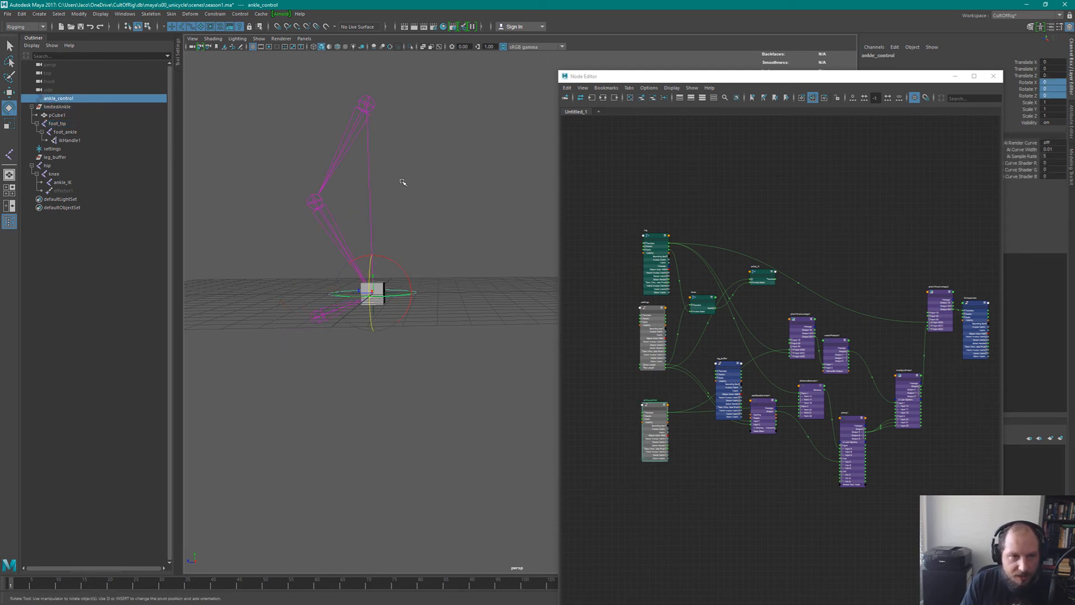
key(w)
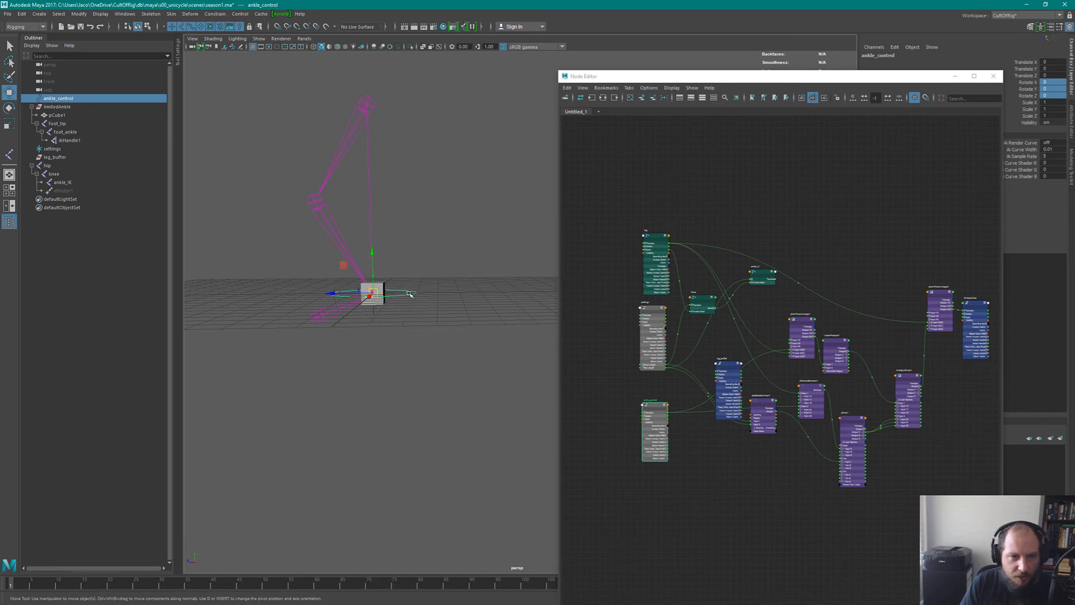
drag(370, 293, 366, 378)
alt+drag(431, 275, 445, 289)
drag(366, 386, 365, 317)
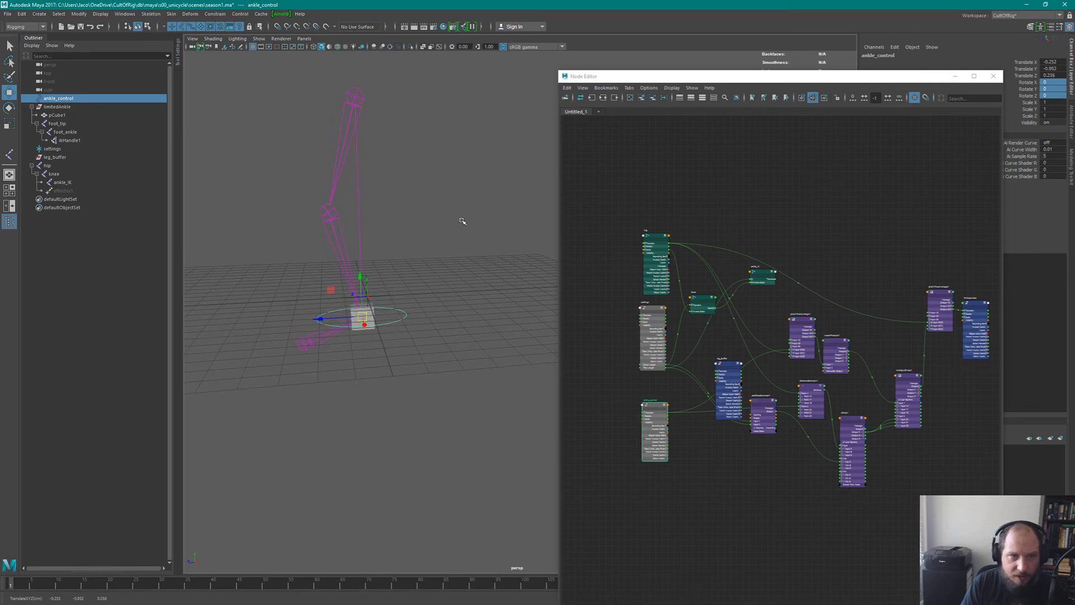
alt+drag(463, 221, 451, 191)
drag(366, 313, 371, 418)
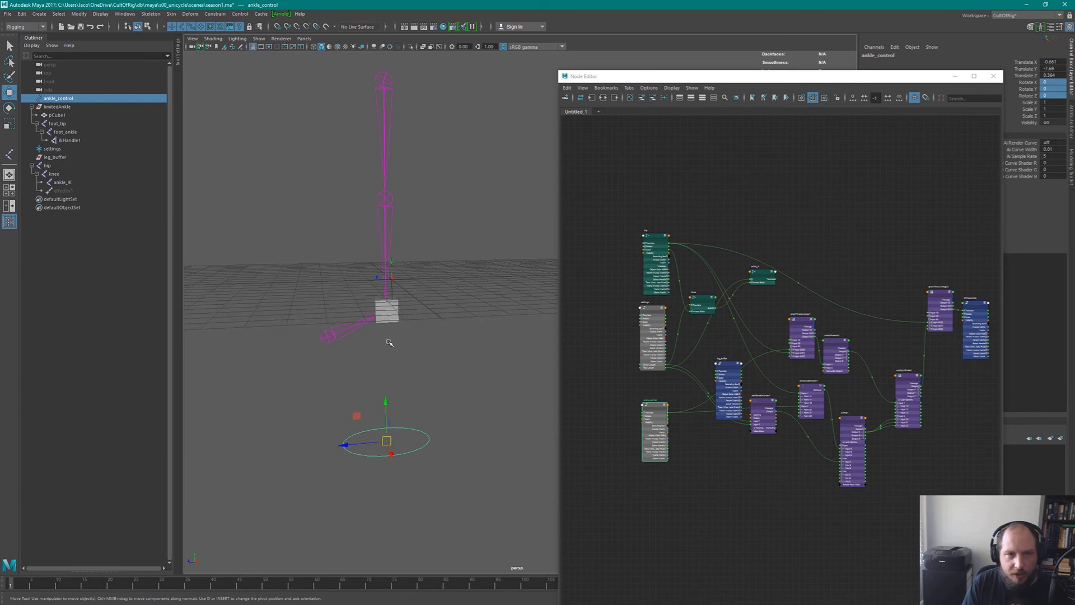
mouse_move(386, 441)
mouse_down()
mouse_move(396, 493)
mouse_move(373, 453)
mouse_move(377, 460)
mouse_up()
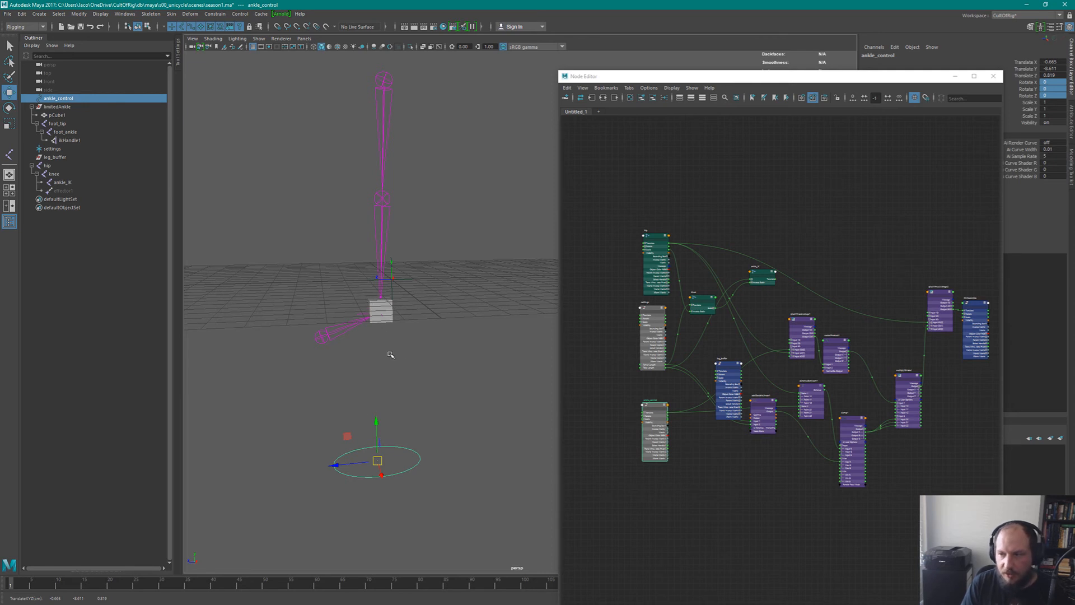
Move ankle_control sideways below the fully extended leg to about Z -1.09.
alt+drag(408, 331, 414, 315)
click(322, 338)
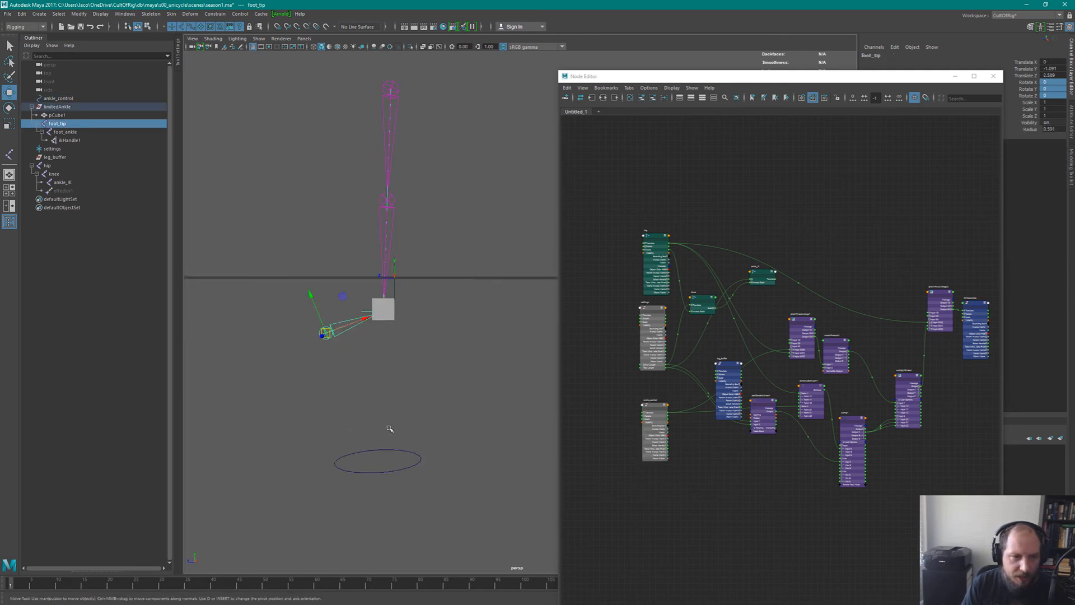
drag(378, 413, 423, 494)
alt+right_drag(422, 399, 408, 343)
alt+middle_drag(408, 343, 362, 344)
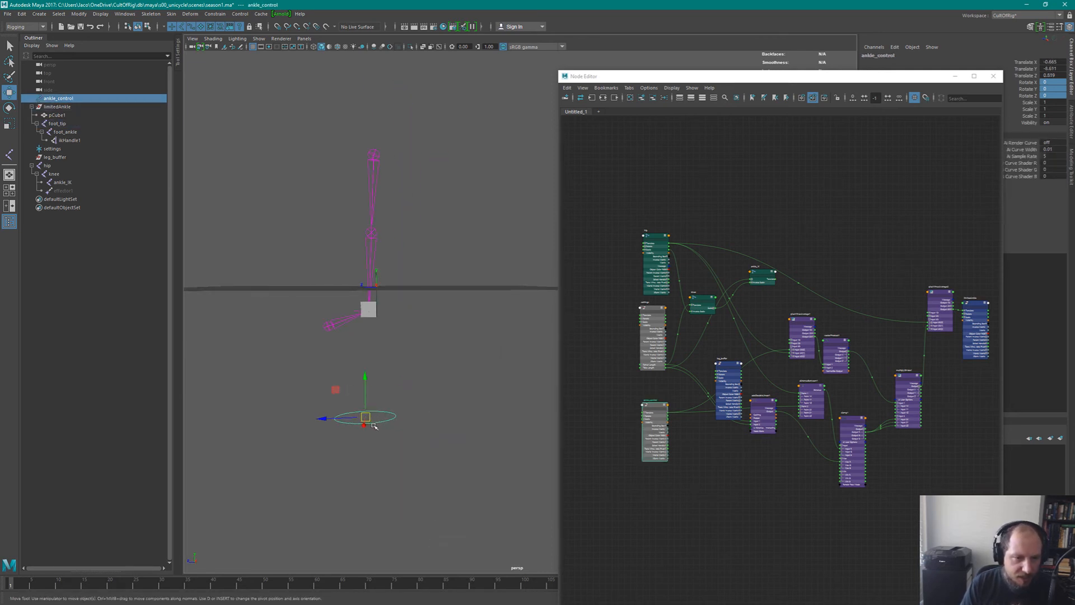
drag(367, 418, 396, 384)
alt+right_drag(412, 372, 480, 346)
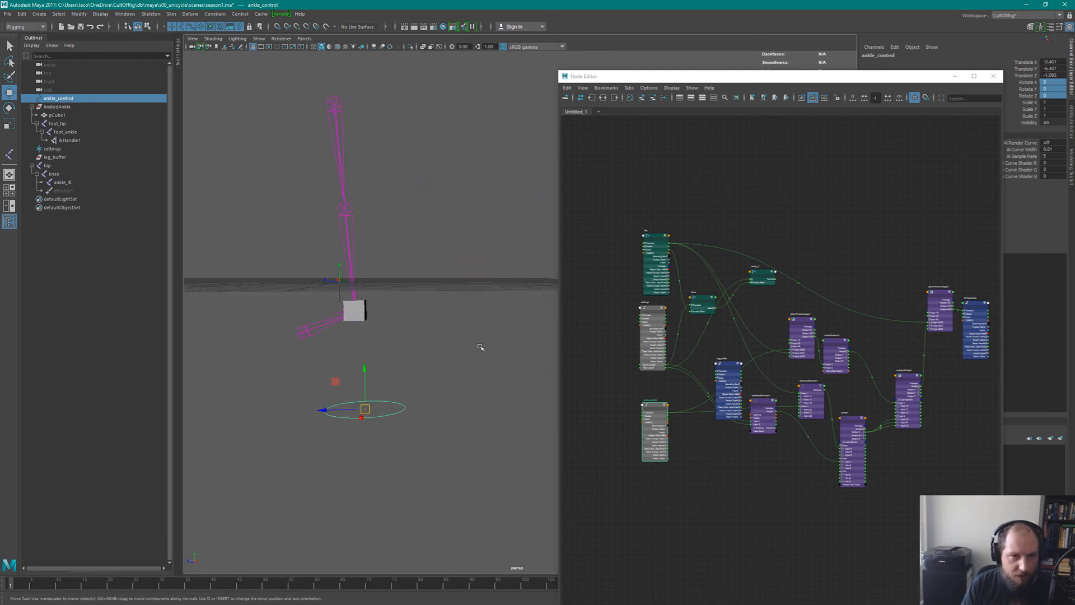
Rotate the foot_tip joint to about 43.3 degrees in Rotate Z so the foot lifts and the knee bends.
alt+drag(402, 364, 276, 354)
click(289, 336)
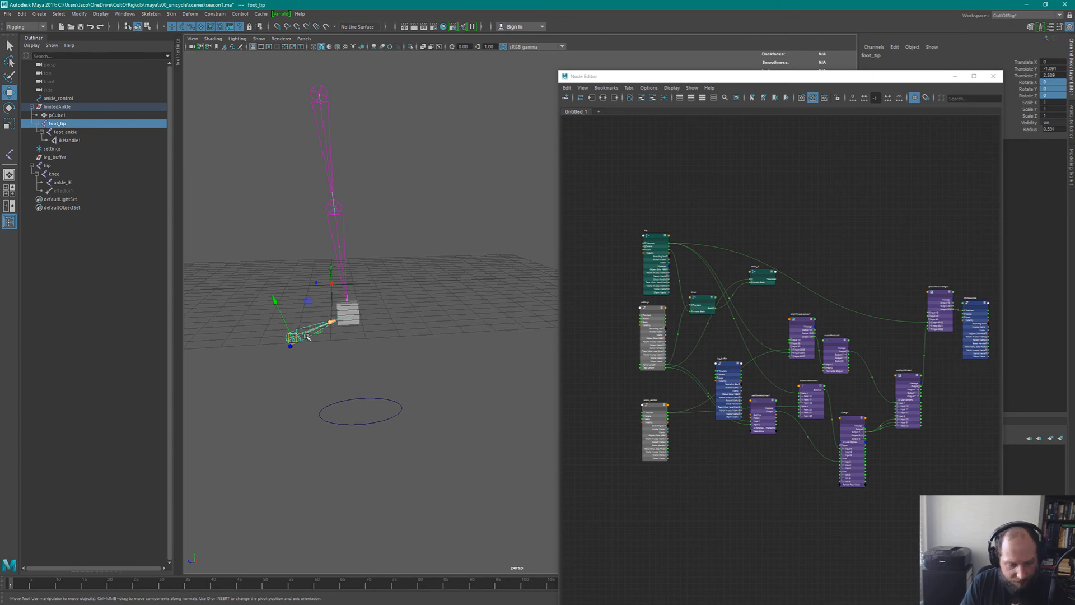
key(e)
drag(313, 307, 288, 292)
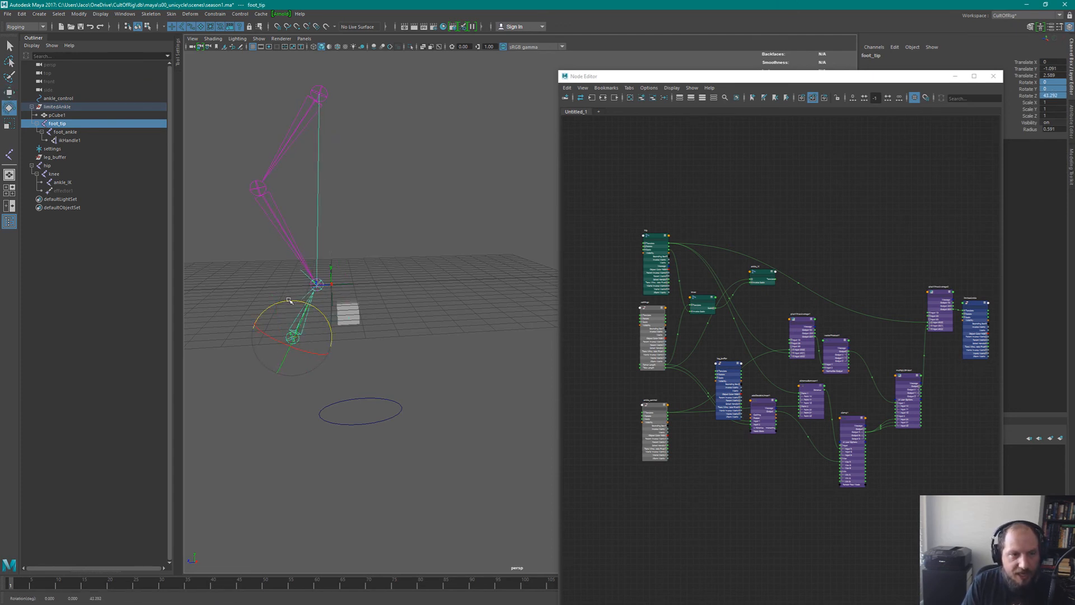
Move ankle_control sideways below the leg to about X 0.58, Z -4.31 and leave it selected.
click(378, 423)
key(w)
drag(361, 413, 428, 418)
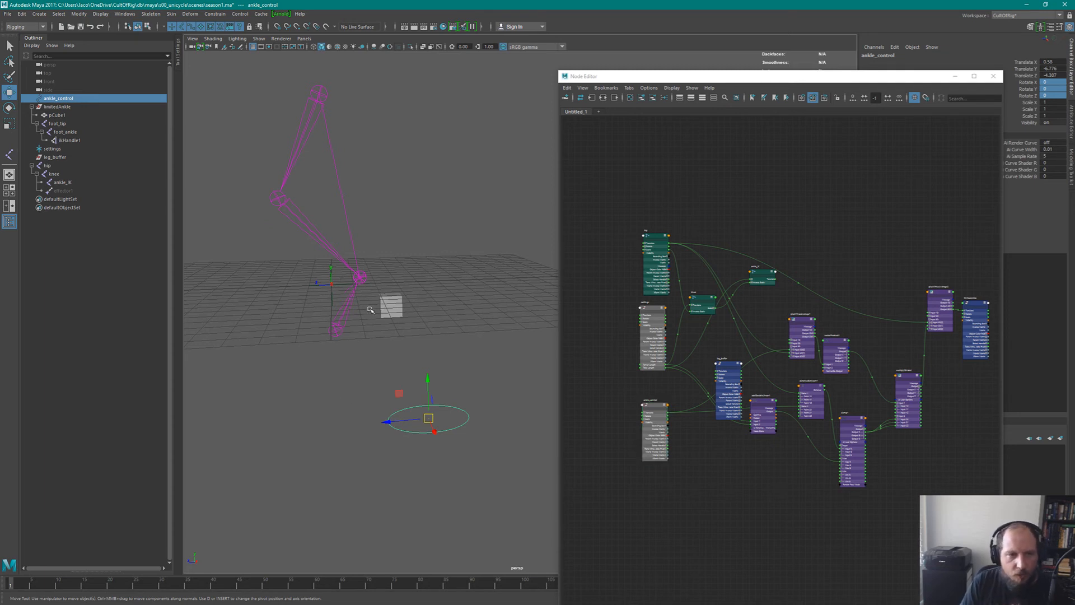
click(345, 316)
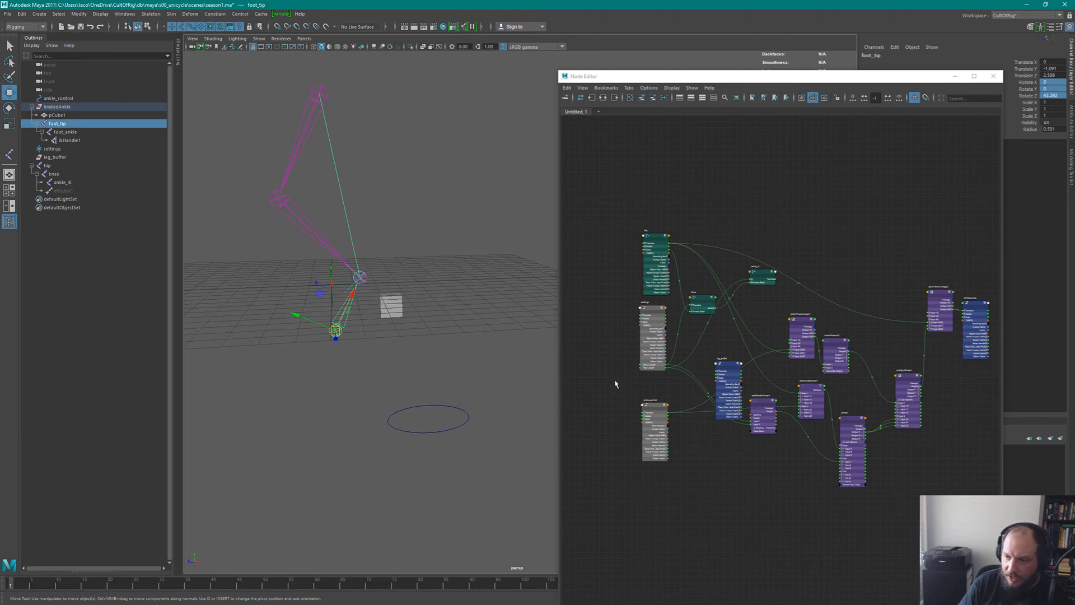
click(431, 402)
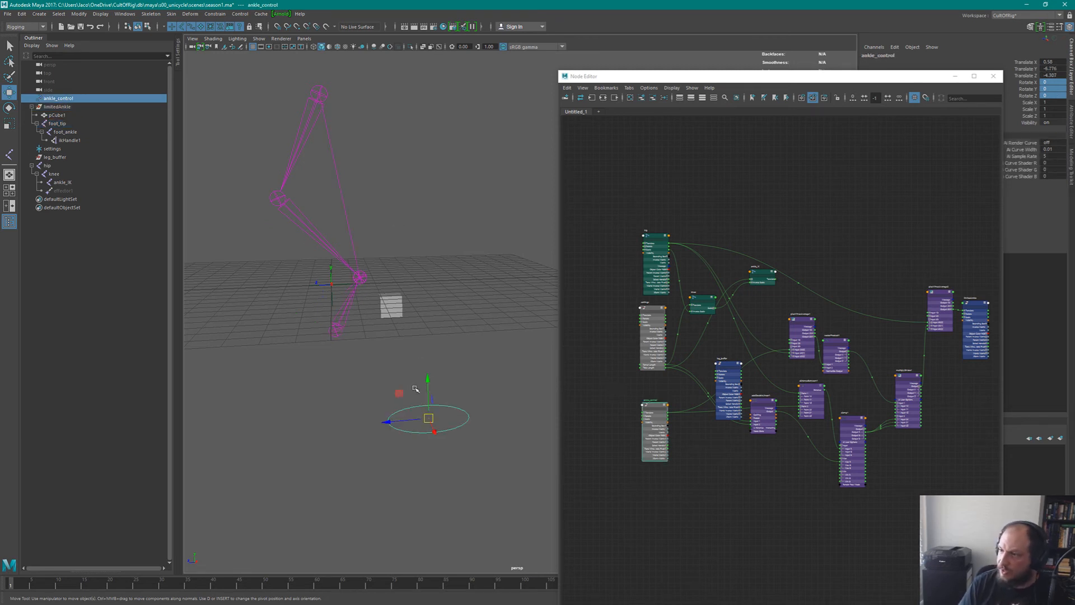
Switch to the Mischief sketch, go to the empty area beside the foot roll diagram and set the brush colour to cyan.
key(alt+Tab)
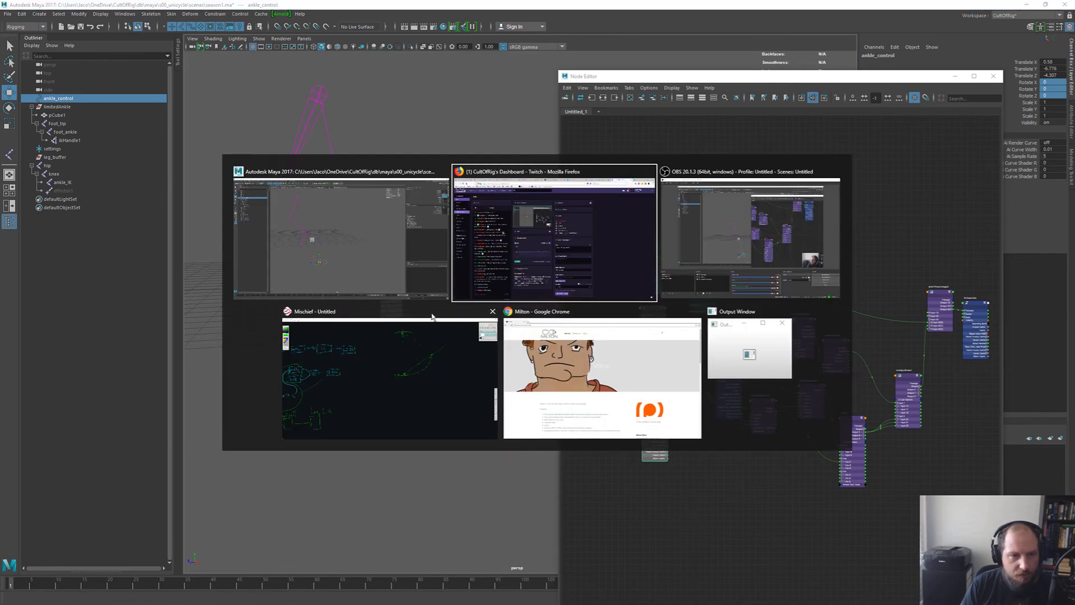
key(alt+Tab)
key(alt+Tab)
key(alt+Tab)
key(alt+shift+Tab)
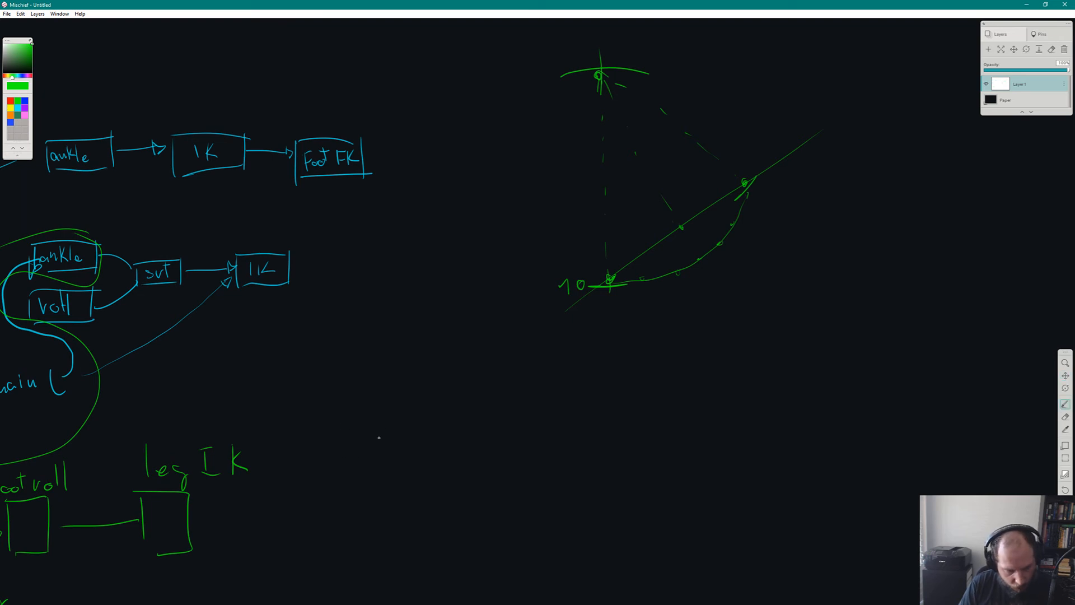
mouse_move(377, 436)
mouse_down()
mouse_move(559, 364)
mouse_move(588, 329)
mouse_move(486, 268)
mouse_move(593, 514)
mouse_move(641, 319)
mouse_move(694, 200)
mouse_up()
mouse_move(637, 123)
mouse_down()
mouse_move(614, 374)
mouse_move(587, 454)
mouse_up()
drag(758, 443, 496, 310)
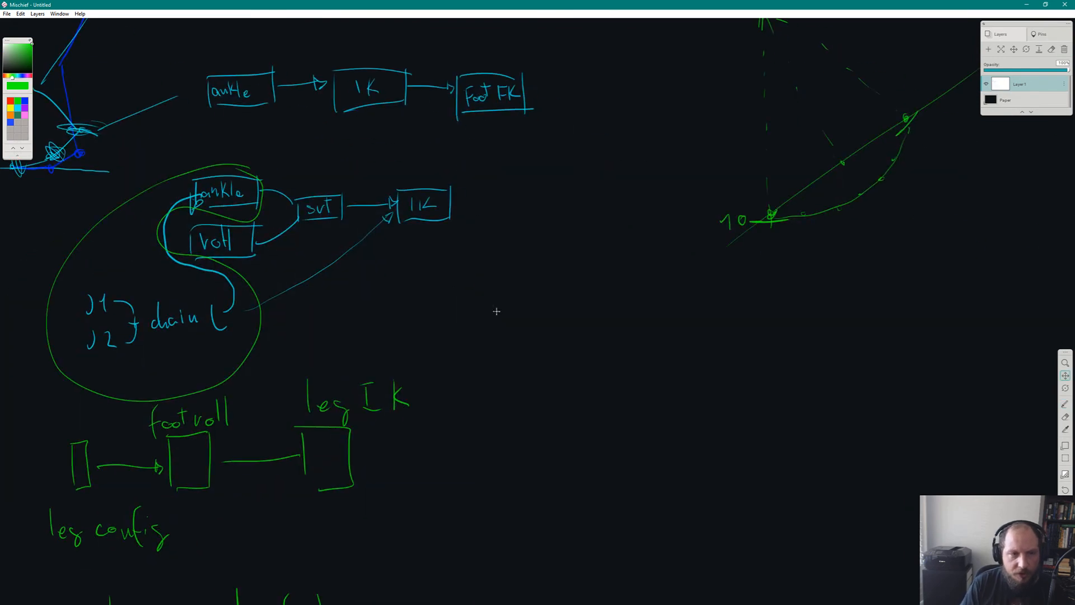
click(16, 111)
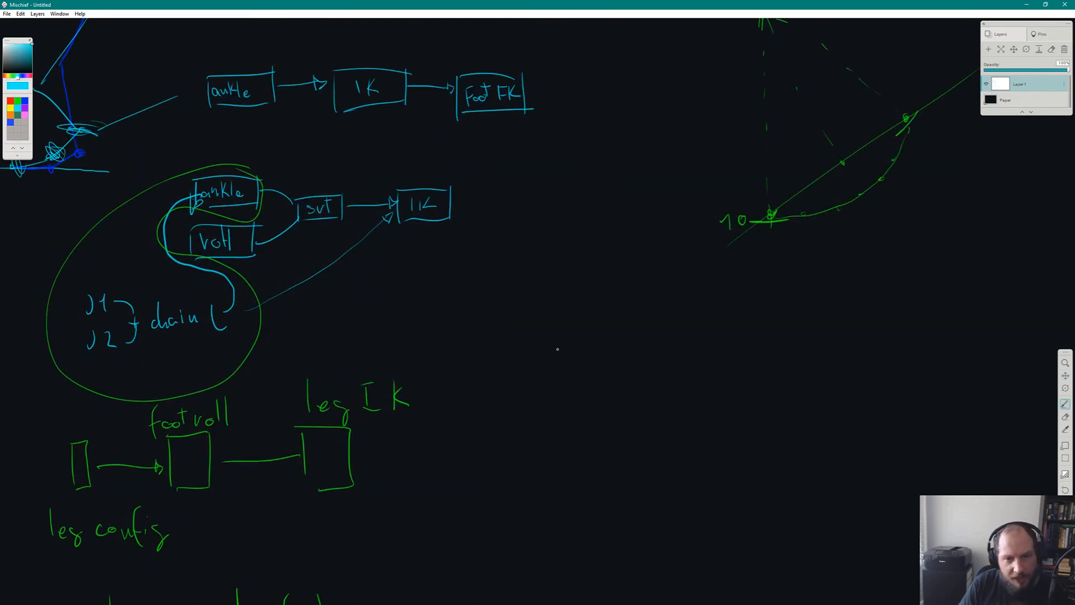
Draw a box labelled "ankle" in the empty area, with an arrow leading away from it.
mouse_move(559, 341)
mouse_down()
mouse_move(559, 364)
mouse_move(636, 339)
mouse_up()
mouse_move(563, 374)
mouse_down()
mouse_move(640, 369)
mouse_move(638, 379)
mouse_up()
drag(582, 355, 583, 364)
drag(586, 364, 598, 362)
mouse_move(600, 339)
mouse_down()
mouse_move(600, 362)
mouse_move(611, 362)
mouse_up()
mouse_move(614, 339)
mouse_down()
mouse_move(615, 363)
mouse_move(727, 358)
mouse_move(757, 372)
mouse_up()
Finish writing "limit" at the arrow's tip and draw a box around the word.
drag(762, 371, 791, 371)
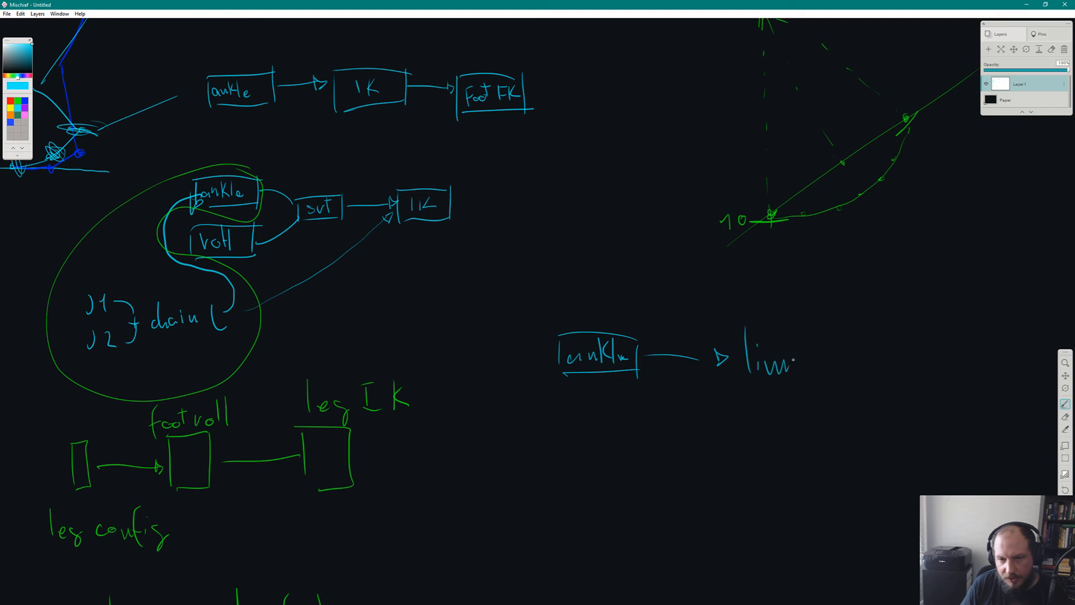
drag(810, 335, 808, 375)
drag(801, 361, 818, 357)
mouse_move(728, 320)
mouse_down()
mouse_move(730, 393)
mouse_move(838, 331)
mouse_move(833, 390)
mouse_up()
drag(731, 393, 815, 399)
Draw an upward branch line from the limit box to a new box labelled "IK".
middle_drag(870, 345, 749, 371)
drag(722, 383, 823, 323)
middle_drag(840, 323, 744, 327)
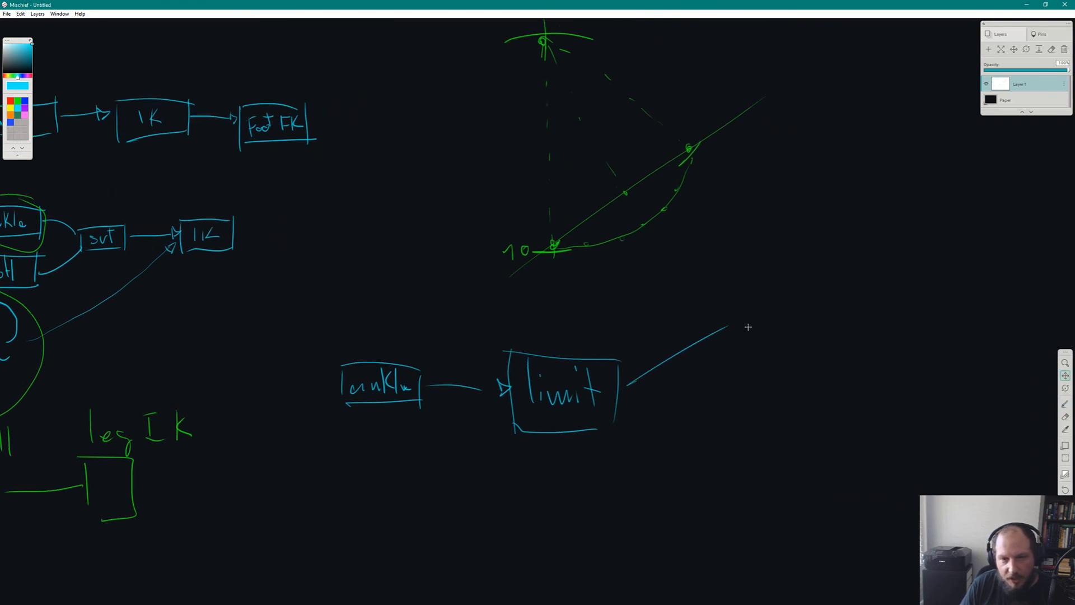
mouse_move(756, 310)
mouse_down()
mouse_move(768, 346)
mouse_move(788, 337)
mouse_move(741, 356)
mouse_up()
mouse_move(730, 295)
mouse_down()
mouse_move(804, 296)
mouse_move(803, 361)
mouse_up()
drag(735, 359, 790, 358)
Draw a downward branch line from the limit box to a second box labelled "fr".
mouse_move(631, 404)
mouse_down()
mouse_move(731, 445)
mouse_move(737, 473)
mouse_up()
mouse_move(734, 415)
mouse_down()
mouse_move(801, 417)
mouse_move(797, 474)
mouse_up()
drag(737, 476, 795, 477)
drag(750, 423, 754, 462)
mouse_move(743, 442)
mouse_down()
mouse_move(774, 444)
mouse_move(762, 425)
mouse_up()
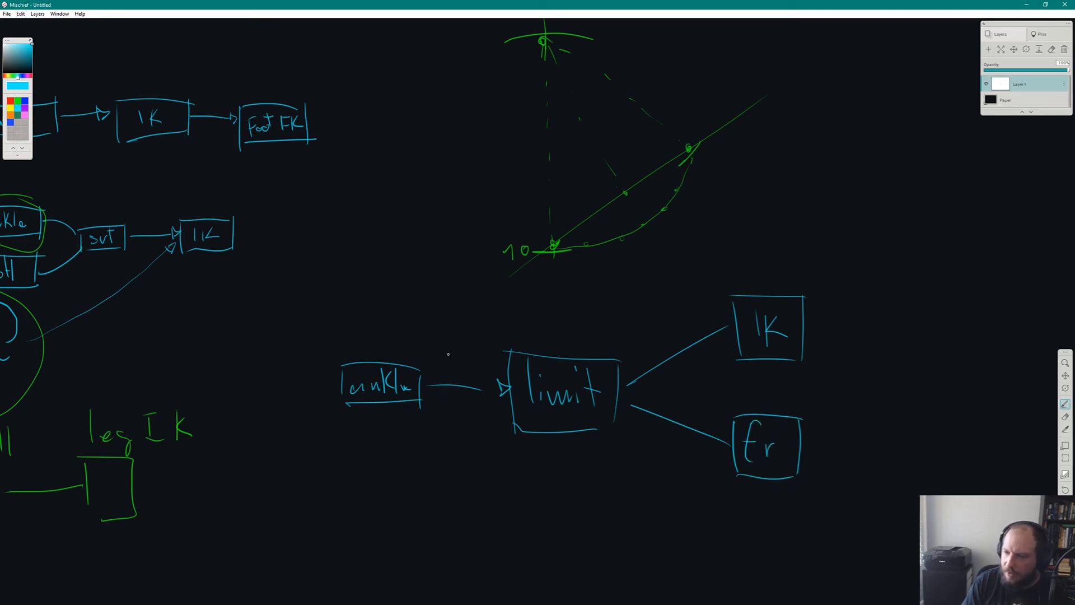
middle_drag(638, 338, 545, 282)
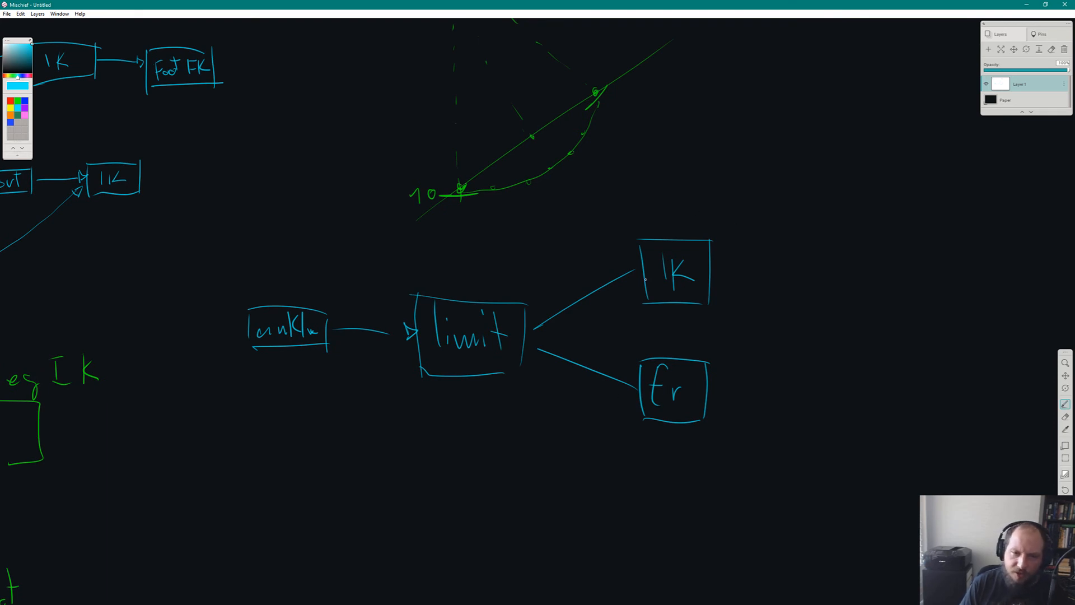
Draw an upward arrow from the "fr" box to the "IK" box.
drag(680, 359, 679, 297)
drag(673, 317, 689, 311)
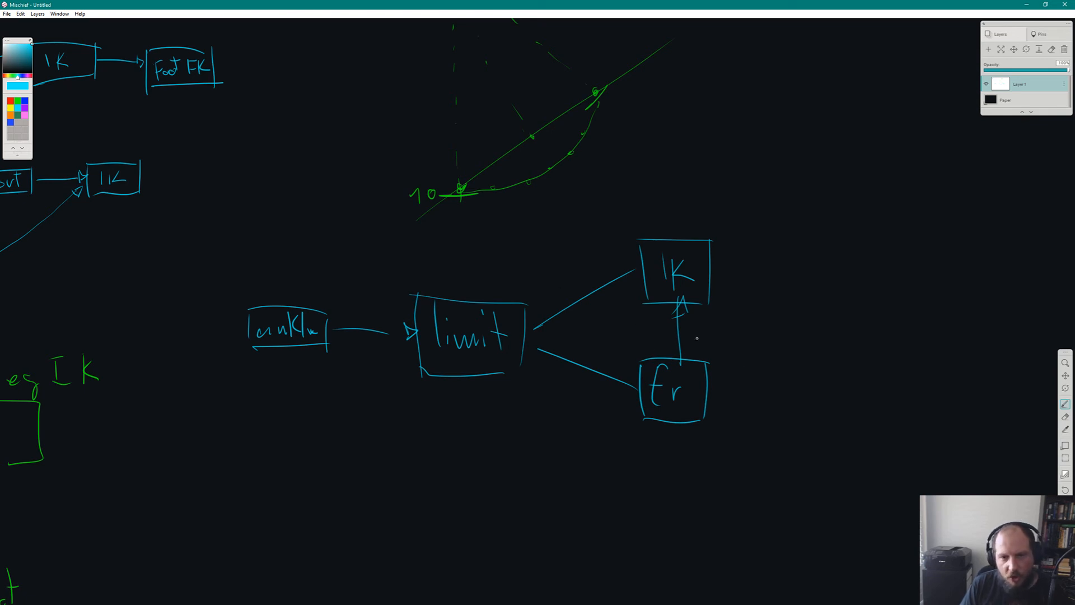
Undo the arrow, the "fr" and "IK" boxes and both branch lines, back to the "limit" box.
key(ctrl+z)
key(ctrl+z)
key(ctrl+z)
key(ctrl+z)
key(ctrl+z)
key(ctrl+z)
key(ctrl+z)
key(ctrl+z)
key(ctrl+z)
key(ctrl+z)
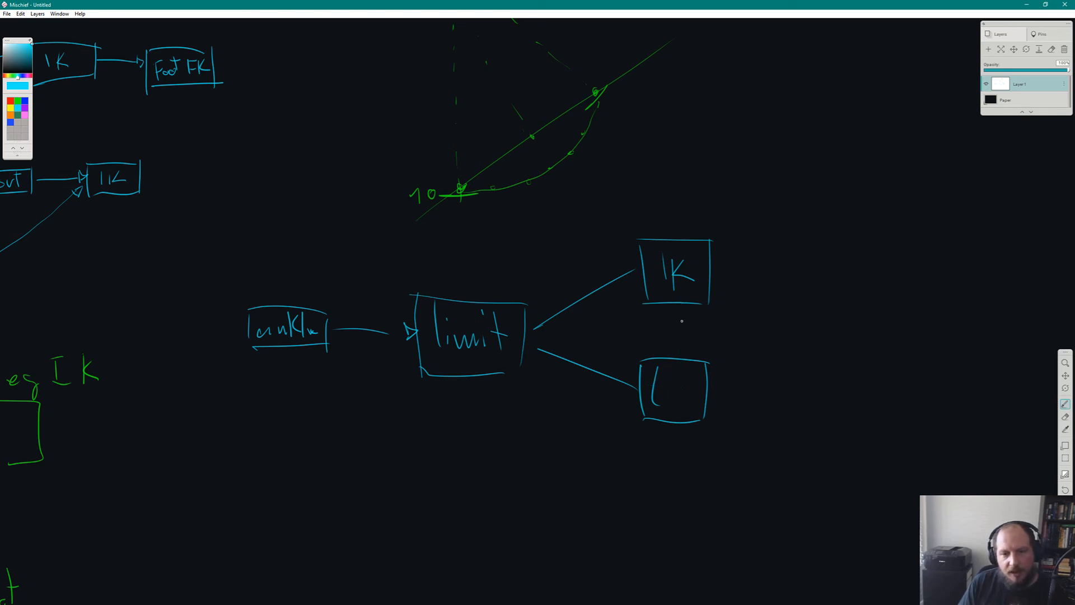
key(ctrl+z)
key(ctrl+z)
key(ctrl+z)
key(ctrl+z)
key(ctrl+z)
key(ctrl+z)
key(ctrl+z)
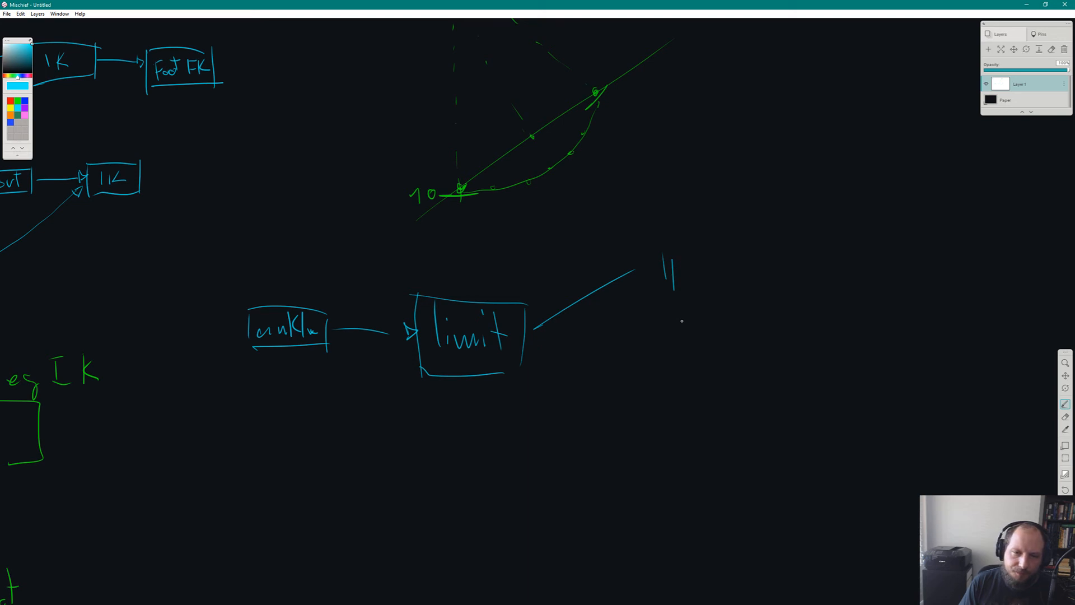
key(ctrl+z)
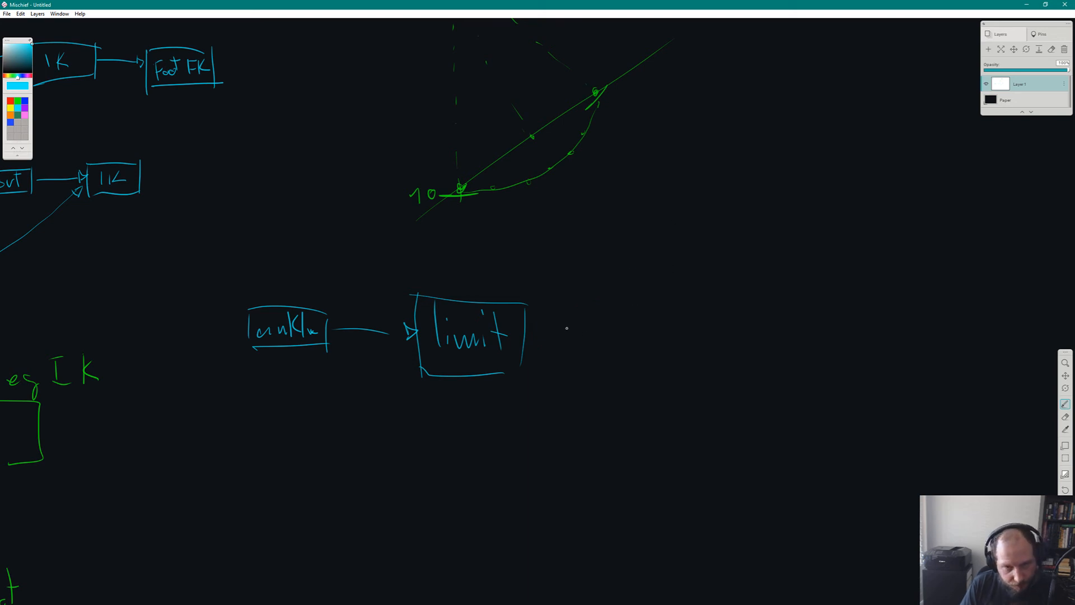
Draw a straight line from the "limit" box to a new box labelled "fr".
mouse_move(540, 330)
mouse_down()
mouse_move(627, 331)
mouse_move(620, 365)
mouse_up()
mouse_move(618, 303)
mouse_down()
mouse_move(700, 297)
mouse_move(694, 375)
mouse_up()
drag(687, 371, 632, 372)
Extend the chain with a line from the "fr" box to a new box labelled "IK".
mouse_move(652, 313)
mouse_down()
mouse_move(642, 353)
mouse_move(662, 337)
mouse_move(751, 330)
mouse_move(614, 337)
mouse_move(612, 400)
mouse_up()
key(space)
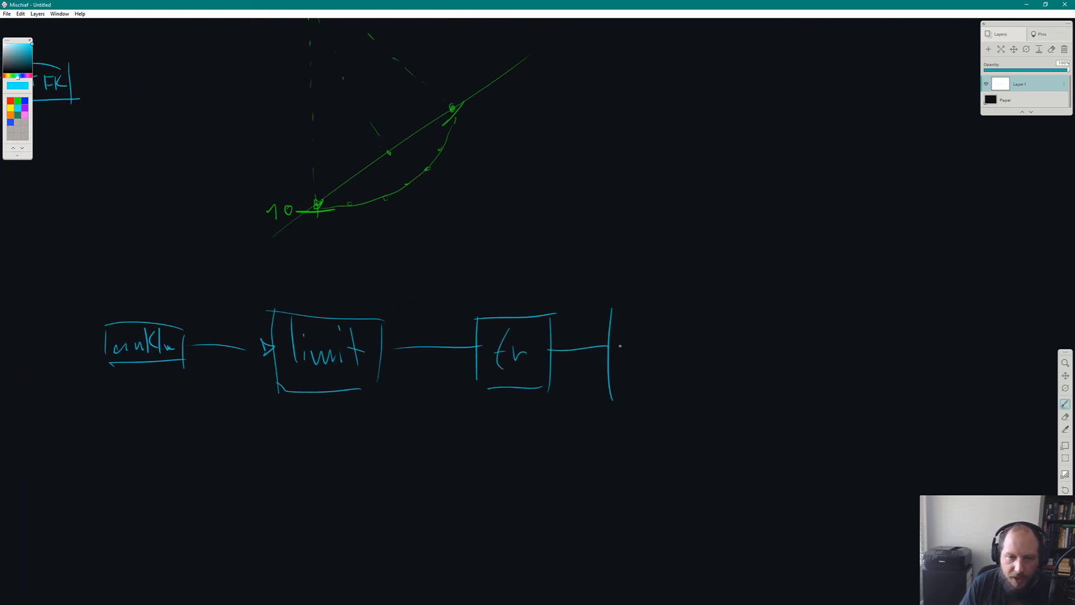
drag(604, 320, 716, 314)
drag(626, 391, 697, 385)
drag(700, 308, 710, 385)
mouse_move(634, 340)
mouse_down()
mouse_move(638, 365)
mouse_move(659, 367)
mouse_up()
drag(670, 344, 673, 365)
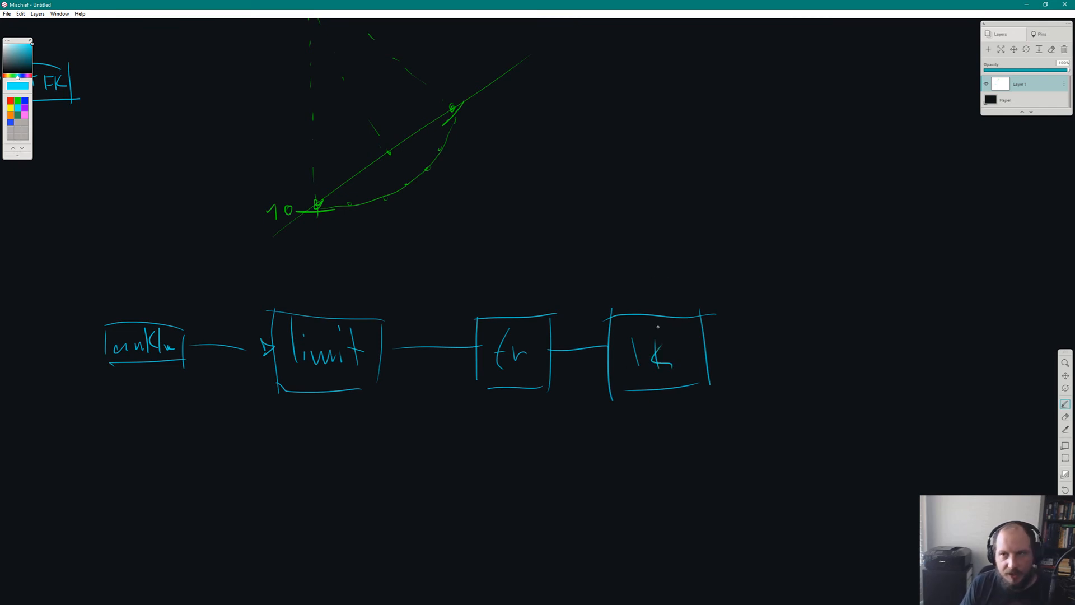
Set the brush colour to green.
key(alt+Tab)
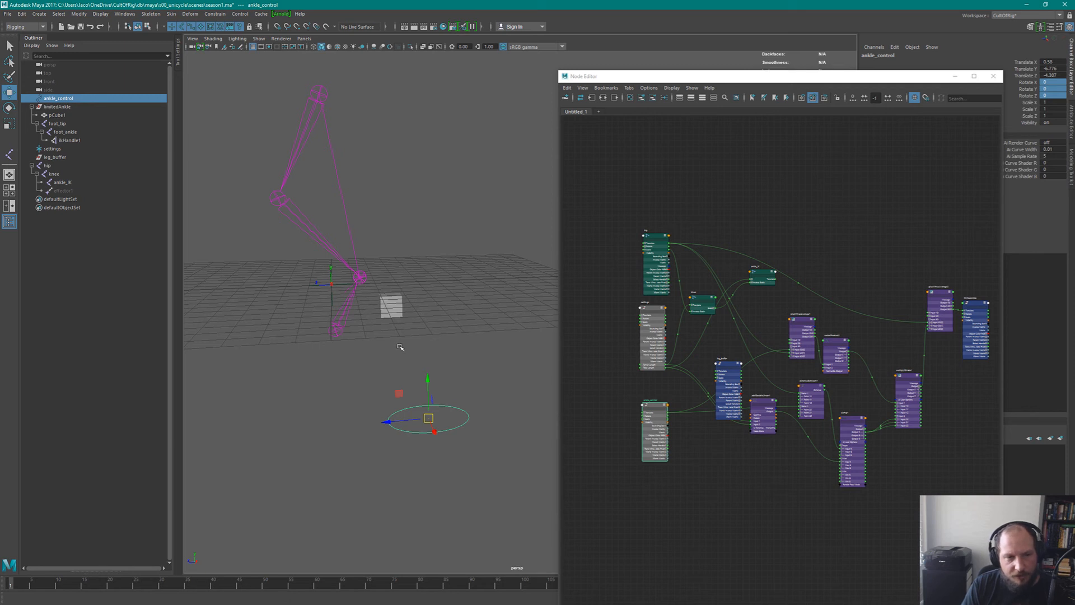
key(alt+Tab)
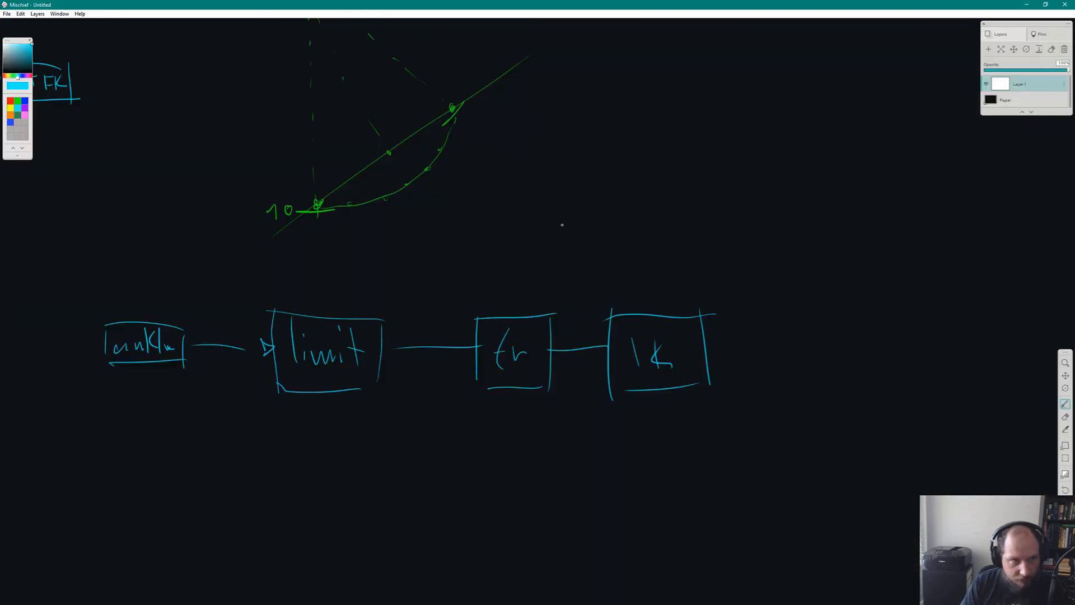
click(18, 101)
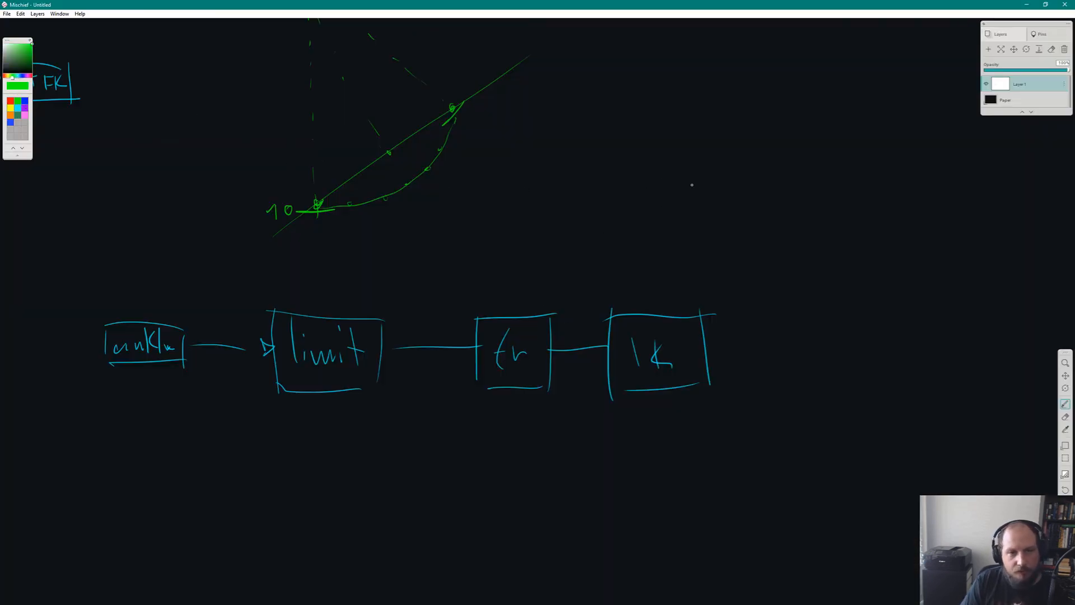
drag(609, 239, 673, 208)
drag(727, 155, 676, 207)
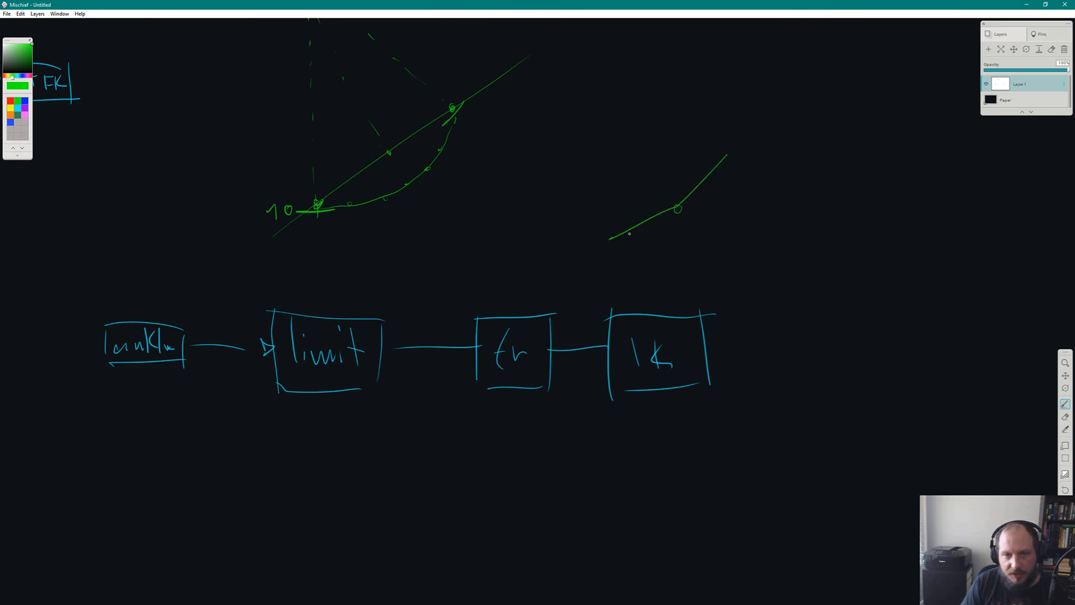
drag(622, 232, 623, 234)
drag(731, 154, 729, 150)
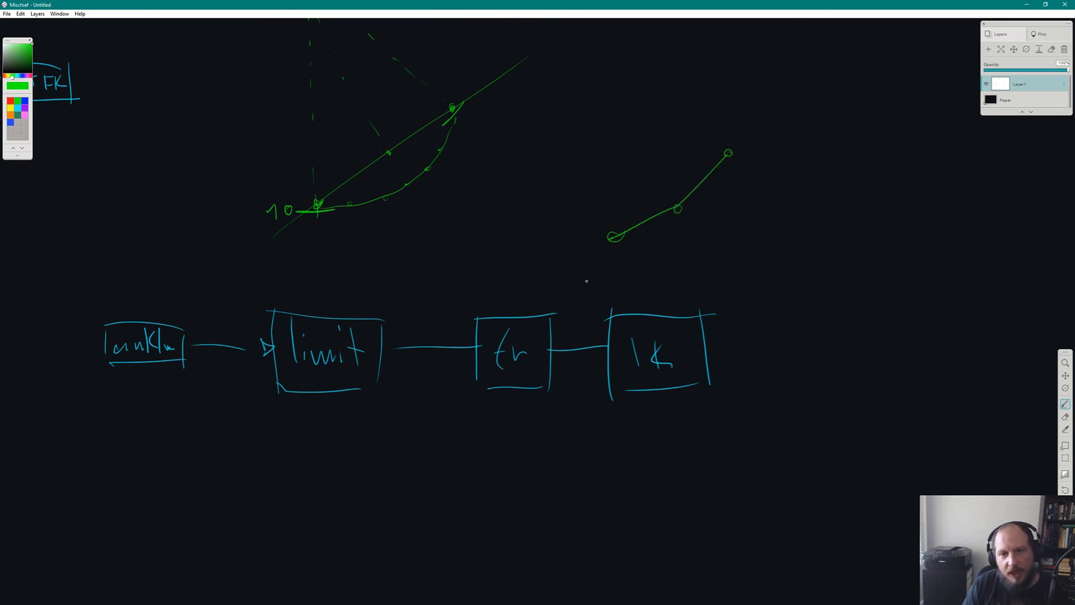
key(ctrl+z)
key(ctrl+z)
key(ctrl+z)
key(ctrl+z)
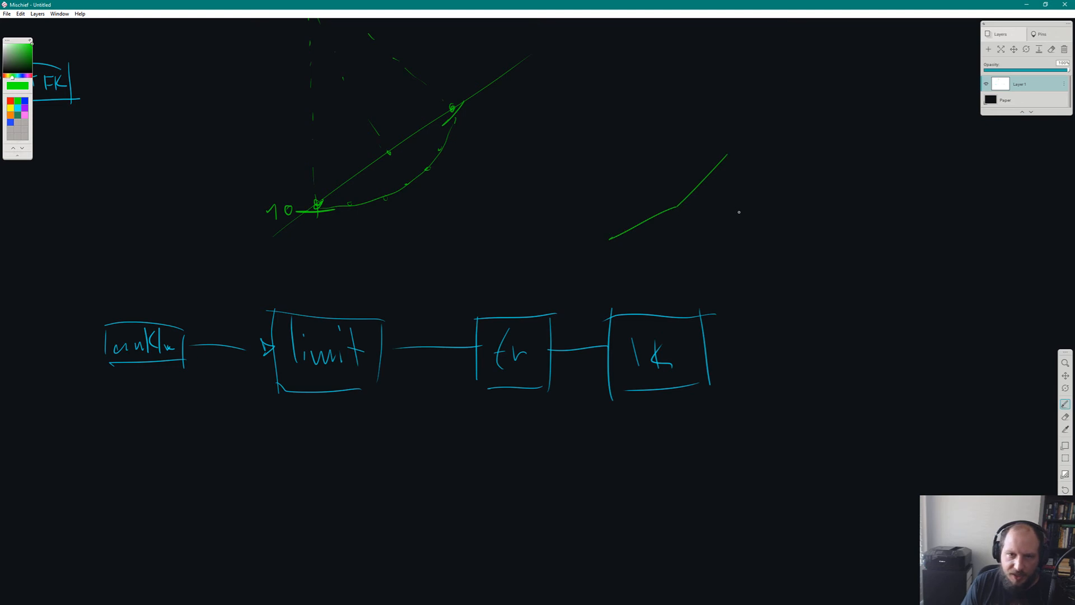
Sketch a rising green line above the chain, with a side line, a baseline and a vertical upward arrow at its tip.
drag(601, 252, 741, 170)
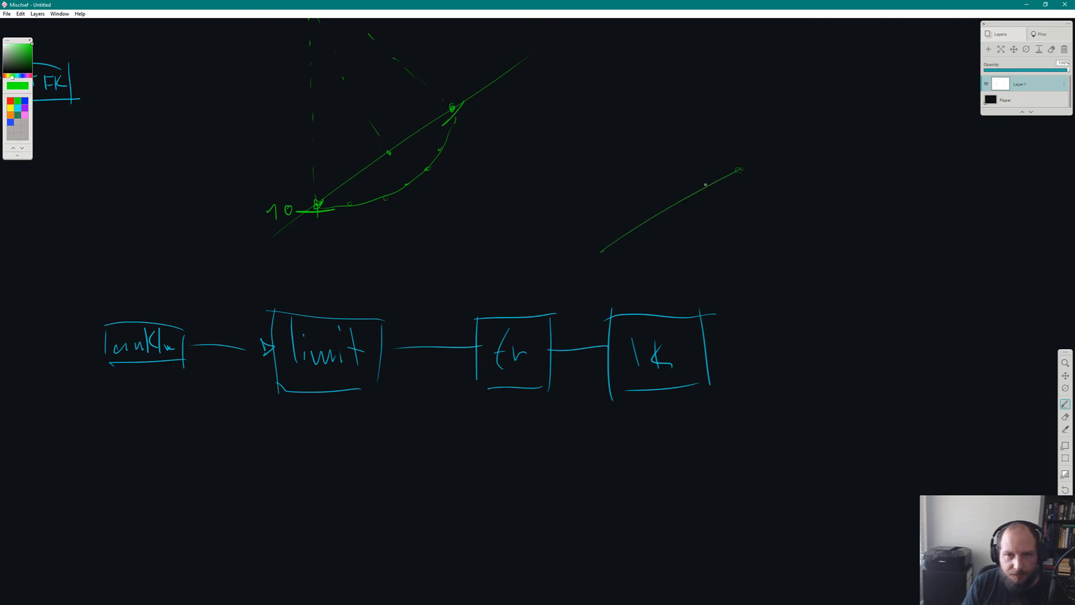
mouse_move(592, 182)
mouse_down()
mouse_move(592, 247)
mouse_move(714, 257)
mouse_up()
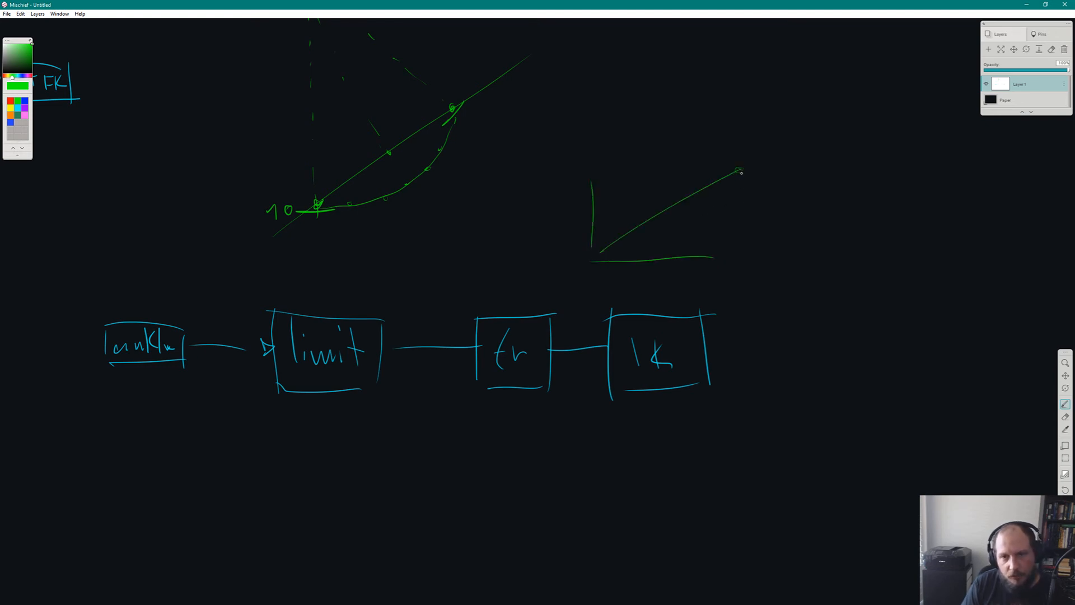
drag(739, 164, 736, 254)
drag(733, 182, 749, 181)
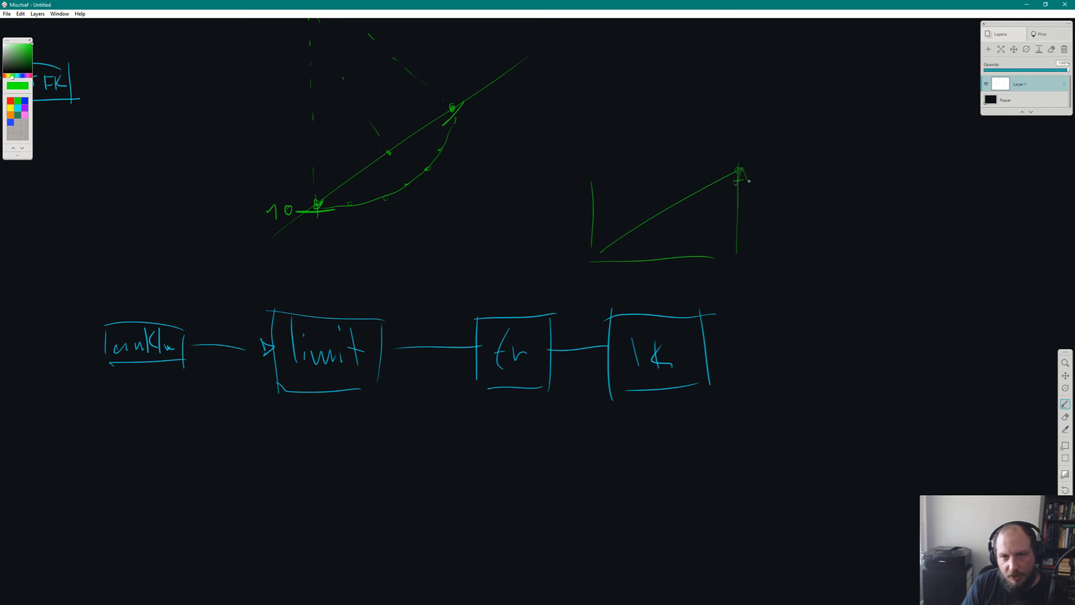
Sketch a dashed arc around the rising line's tip with an arrowhead at its upper end, and circle the tip.
drag(779, 226, 788, 249)
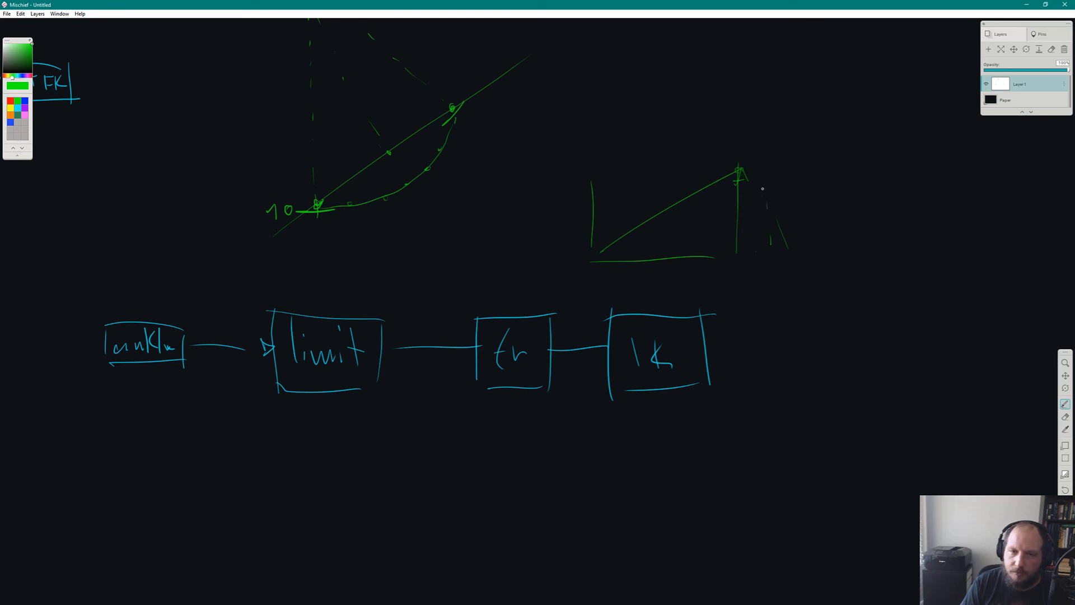
drag(711, 126, 724, 133)
drag(680, 100, 690, 110)
mouse_move(630, 81)
mouse_down()
mouse_move(661, 93)
mouse_move(624, 83)
mouse_up()
drag(743, 164, 739, 170)
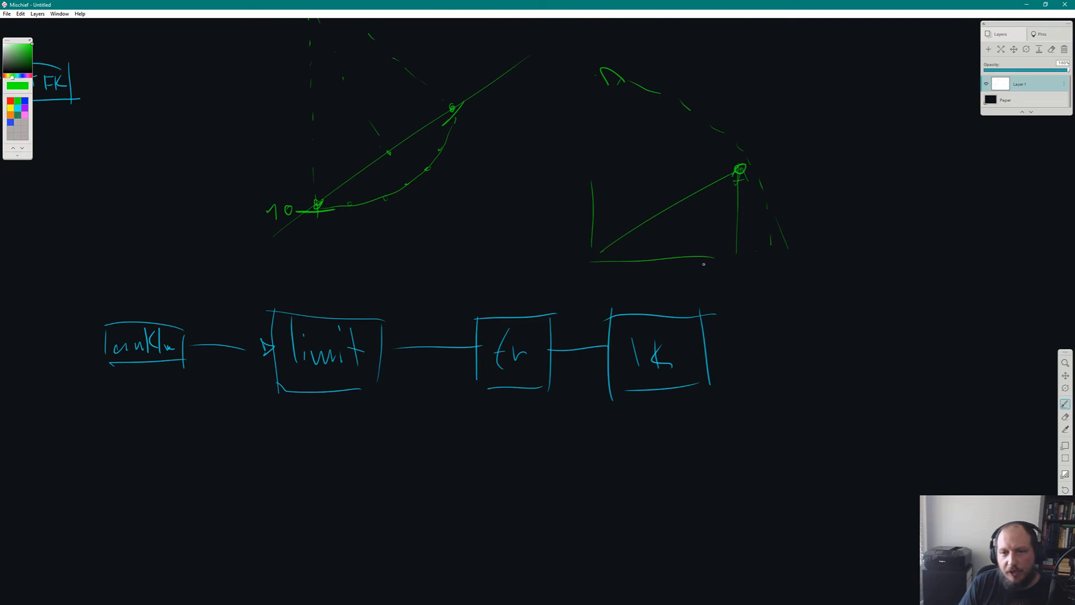
Reinforce the vertical upward arrow at the rising line's tip with a second stroke and arrowhead.
key(alt+Tab)
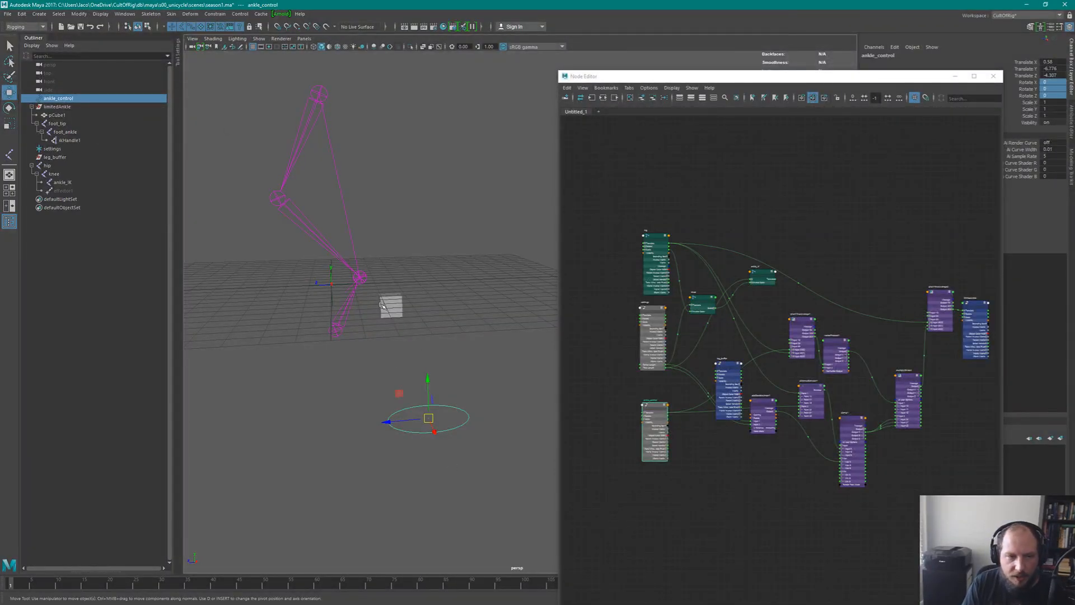
key(alt+Tab)
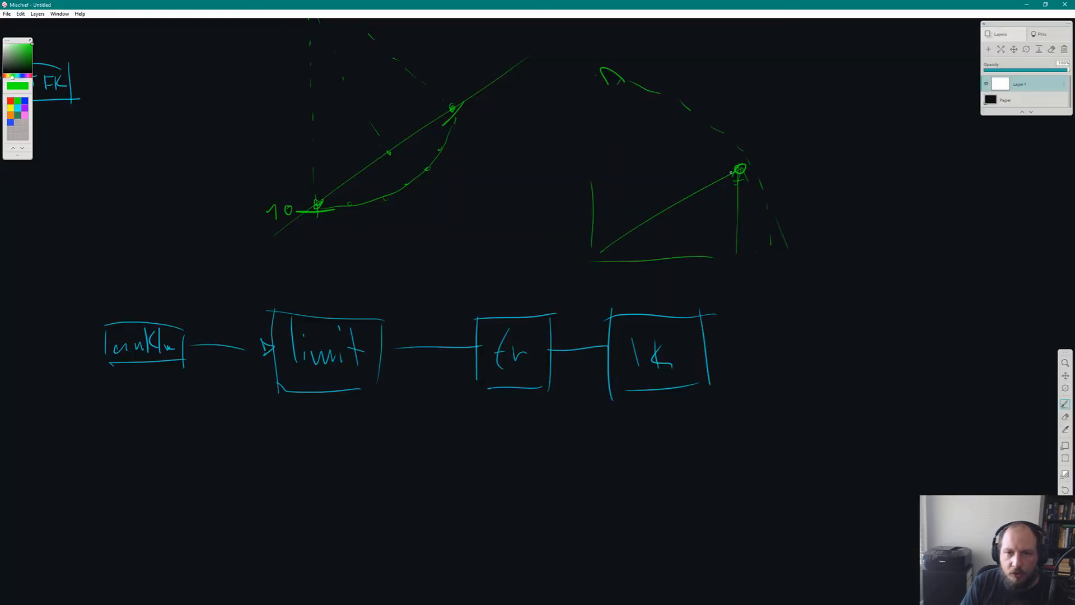
drag(741, 168, 744, 243)
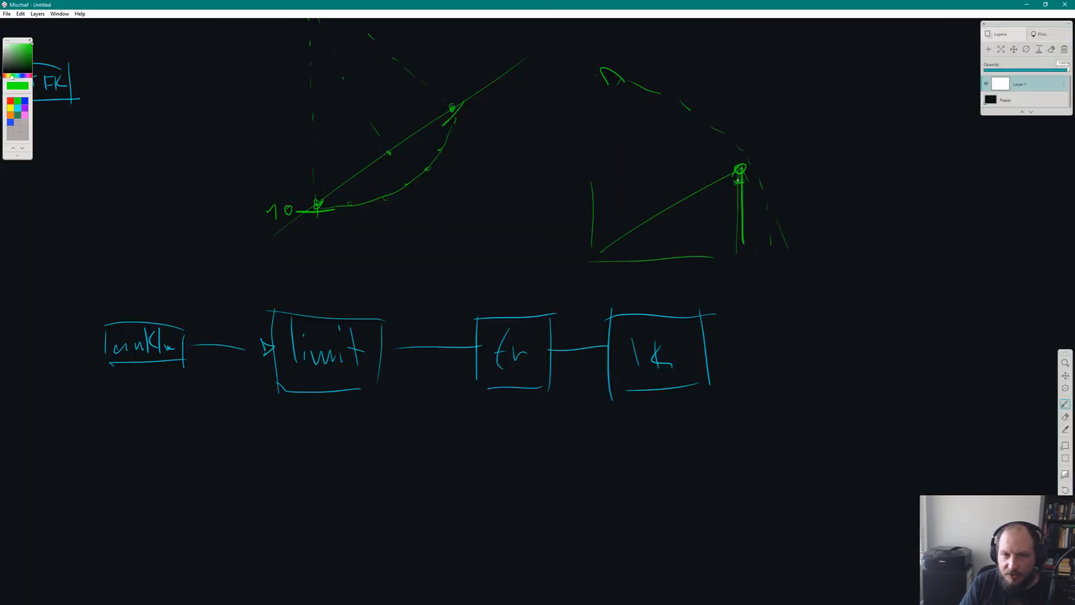
drag(738, 181, 748, 184)
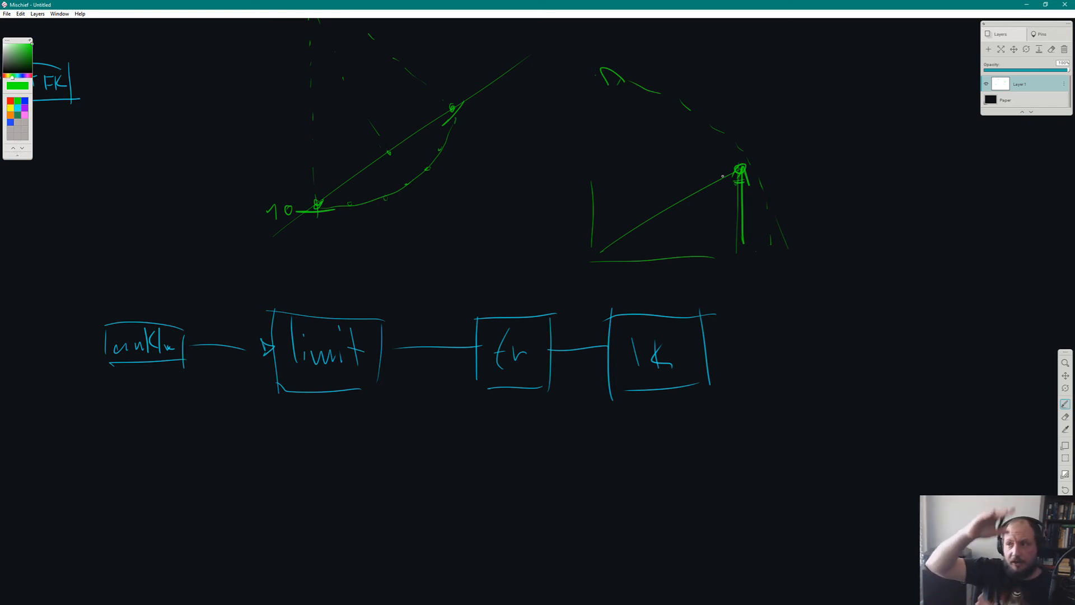
Set the brush to light blue and draw a box labelled "ankle" below the first chain, with an arrow leading from it.
click(17, 110)
right_drag(369, 442, 528, 343)
mouse_move(376, 449)
middle_down()
mouse_move(525, 427)
mouse_move(629, 394)
middle_up()
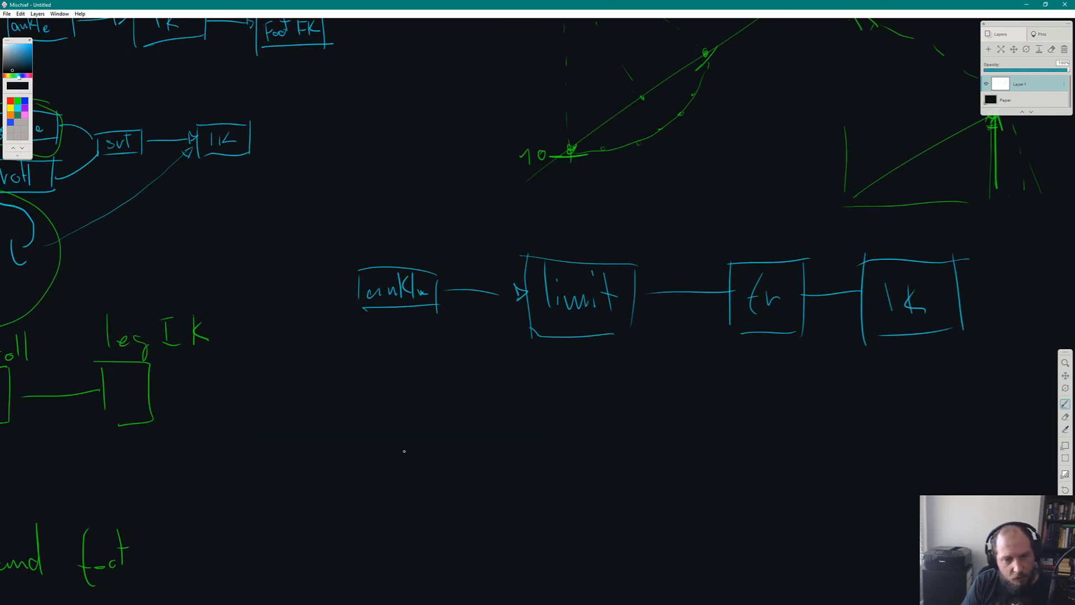
click(18, 108)
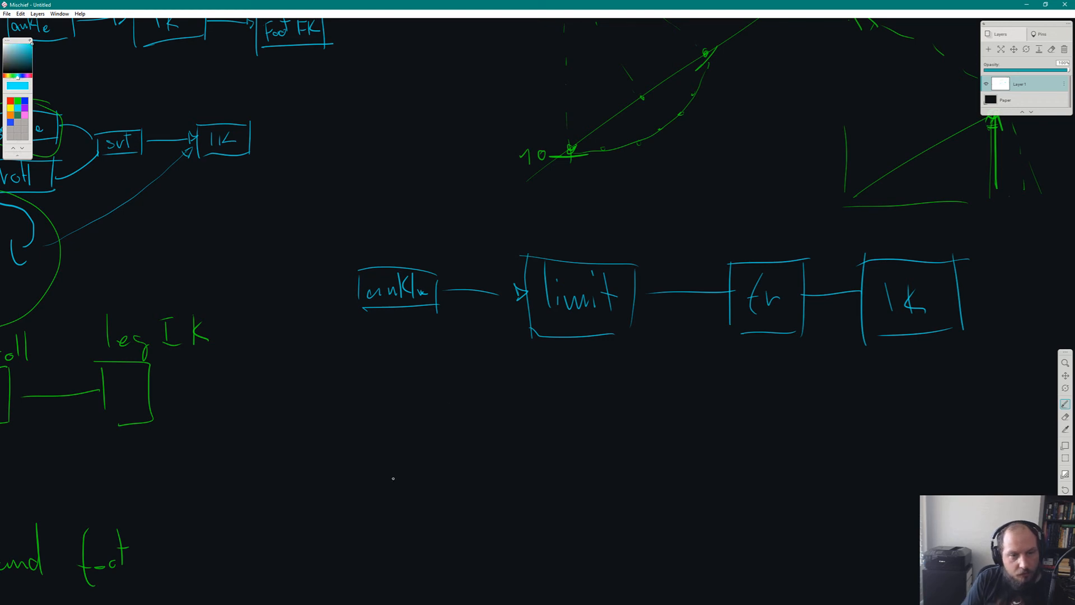
mouse_move(411, 458)
mouse_down()
mouse_move(410, 467)
mouse_move(439, 465)
mouse_up()
drag(440, 429, 444, 474)
mouse_move(448, 443)
mouse_down()
mouse_move(443, 452)
mouse_move(461, 463)
mouse_up()
mouse_move(462, 431)
mouse_down()
mouse_move(465, 477)
mouse_move(485, 460)
mouse_up()
mouse_move(389, 420)
mouse_down()
mouse_move(396, 509)
mouse_move(509, 427)
mouse_move(505, 500)
mouse_move(394, 507)
mouse_up()
drag(506, 464, 572, 464)
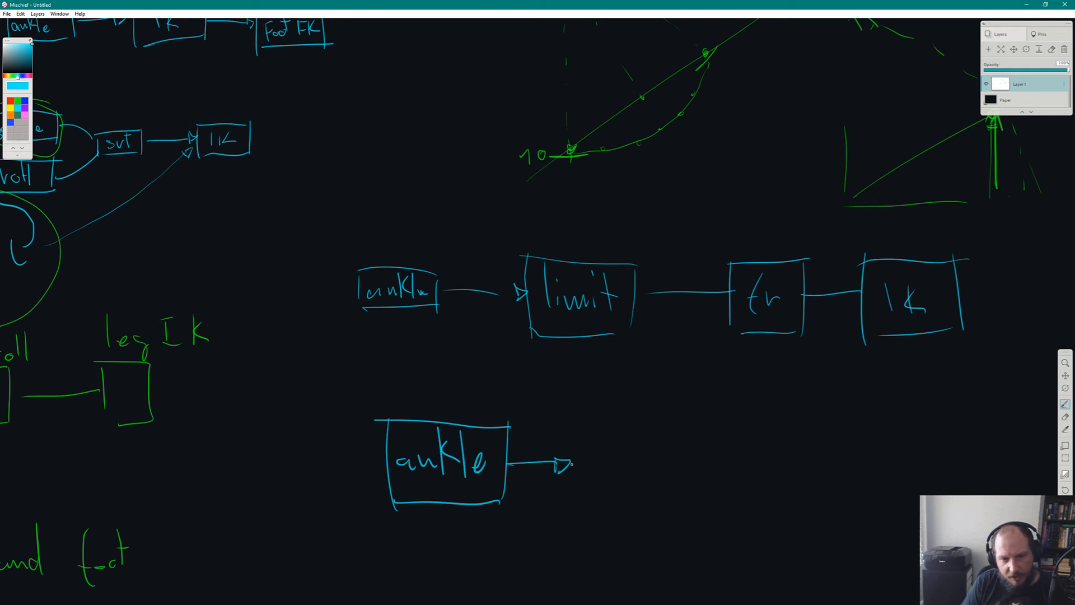
Draw a box labelled "footroll" at the tip of the new ankle arrow.
drag(572, 426, 574, 520)
drag(567, 425, 681, 421)
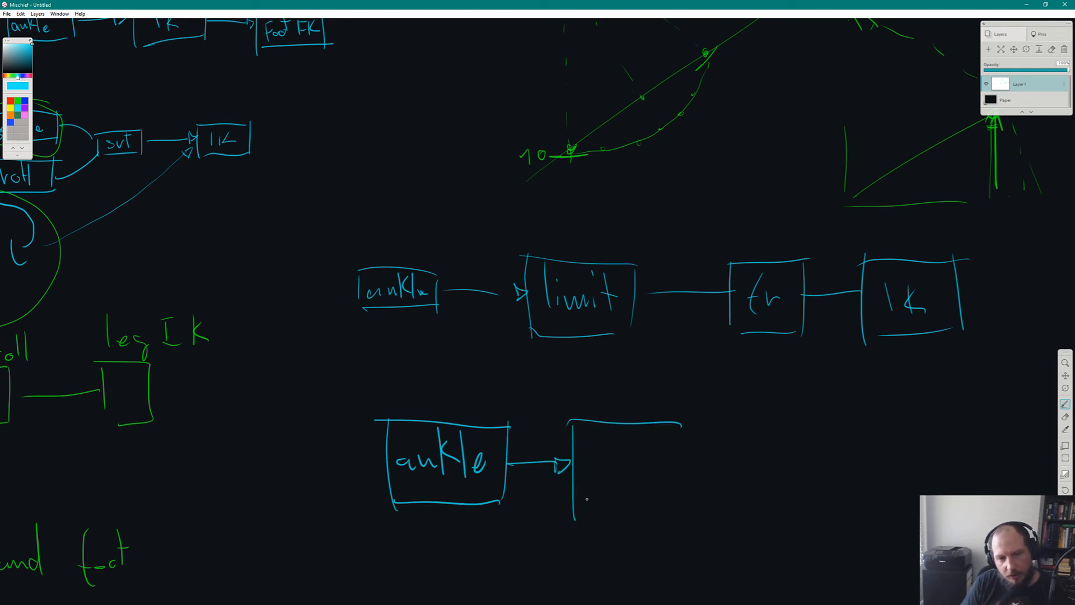
drag(584, 499, 684, 485)
drag(679, 418, 681, 488)
mouse_move(592, 446)
mouse_down()
mouse_move(588, 481)
mouse_move(595, 462)
mouse_up()
drag(598, 469, 614, 474)
drag(610, 461, 631, 465)
drag(634, 465, 645, 472)
drag(651, 439, 652, 474)
Draw a line from the "footroll" box to a new box labelled "real ankle".
mouse_move(718, 443)
mouse_down()
mouse_move(547, 413)
mouse_move(580, 423)
mouse_up()
mouse_move(570, 381)
mouse_down()
mouse_move(580, 459)
mouse_move(718, 371)
mouse_up()
drag(593, 470, 721, 450)
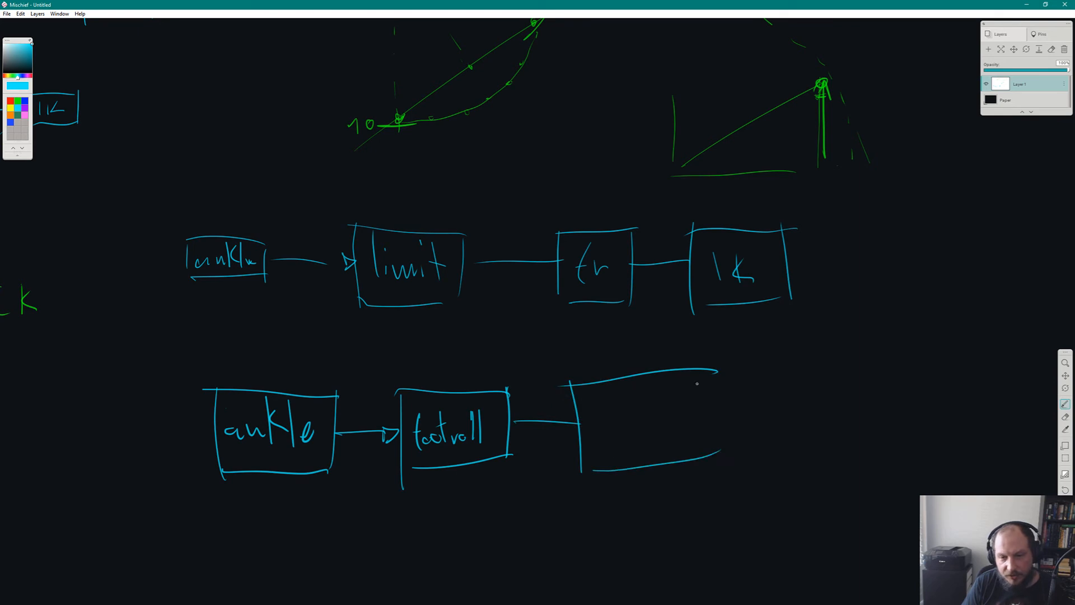
drag(697, 369, 707, 449)
drag(590, 421, 601, 422)
drag(610, 421, 623, 433)
drag(633, 425, 639, 434)
mouse_move(631, 394)
mouse_down()
mouse_move(641, 438)
mouse_move(674, 427)
mouse_up()
mouse_move(686, 412)
mouse_down()
mouse_move(702, 414)
mouse_move(690, 430)
mouse_up()
Draw an arrow from the "real ankle" box to a new box labelled "limit".
key(alt+Tab)
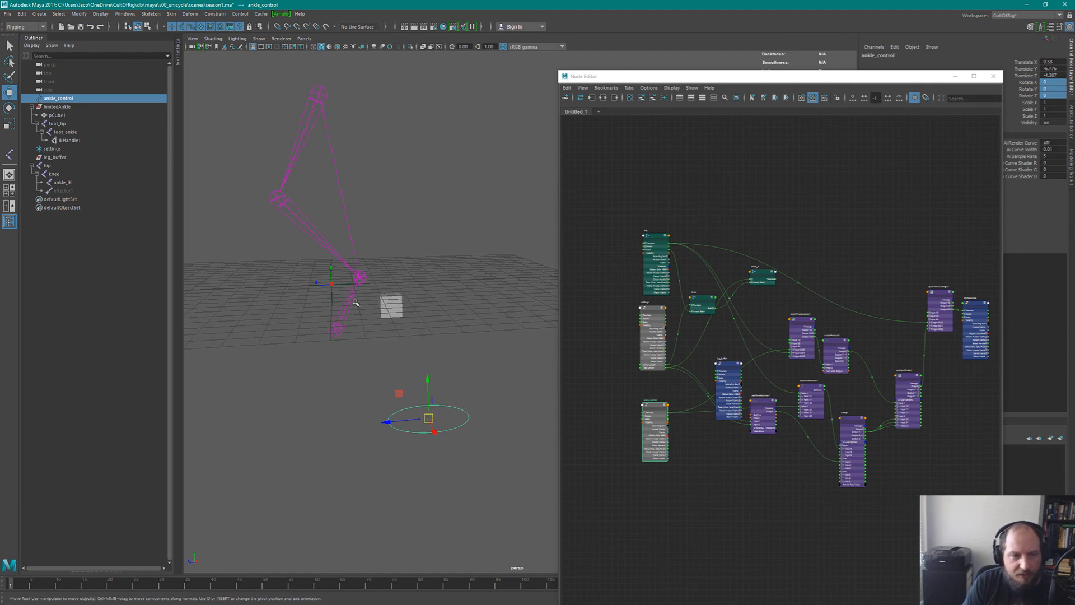
key(alt+Tab)
middle_drag(689, 439, 566, 395)
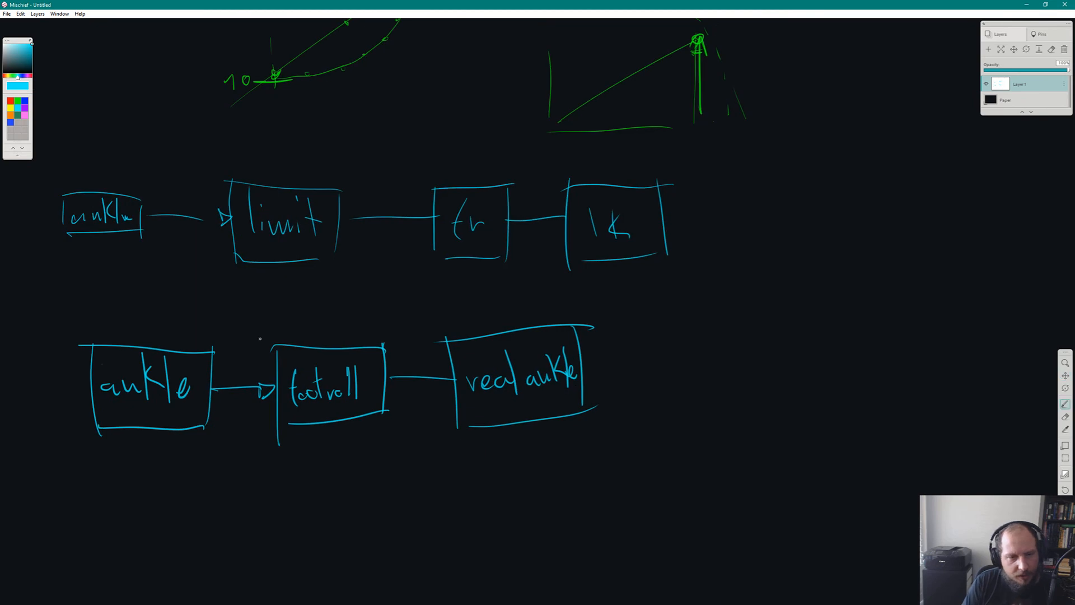
drag(582, 374, 668, 379)
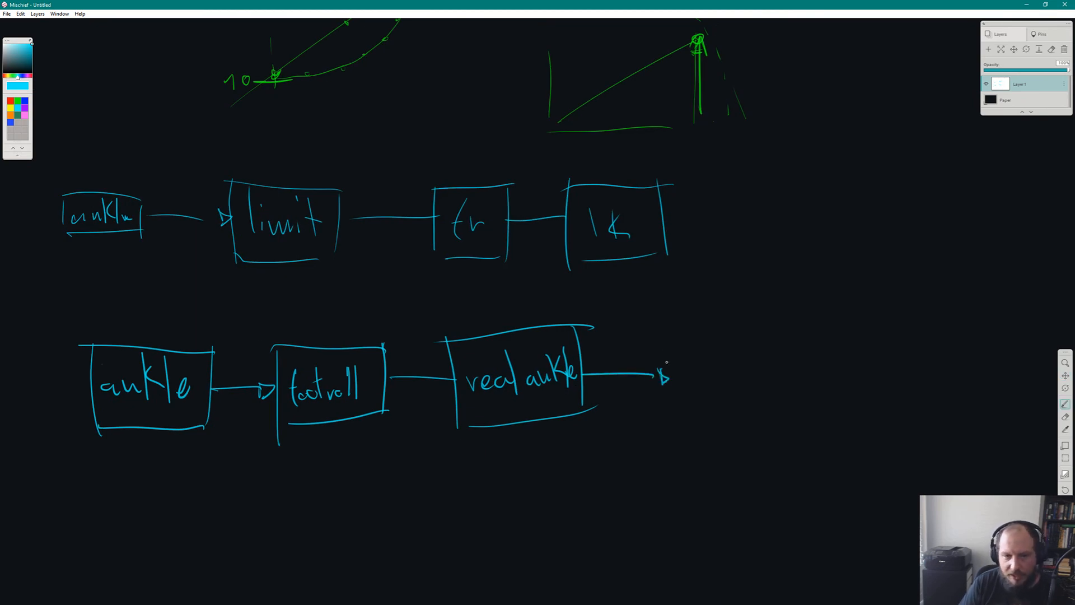
drag(666, 330, 678, 423)
drag(661, 331, 819, 338)
drag(674, 431, 795, 418)
drag(798, 330, 807, 406)
mouse_move(679, 358)
mouse_down()
mouse_move(691, 398)
mouse_move(737, 397)
mouse_up()
mouse_move(740, 353)
mouse_down()
mouse_move(742, 403)
mouse_move(756, 370)
mouse_move(618, 392)
mouse_move(729, 388)
mouse_up()
Draw a box labelled "IK" at the end of the second chain, after the "limit" box.
drag(724, 335, 734, 428)
drag(710, 347, 833, 347)
drag(827, 353, 837, 433)
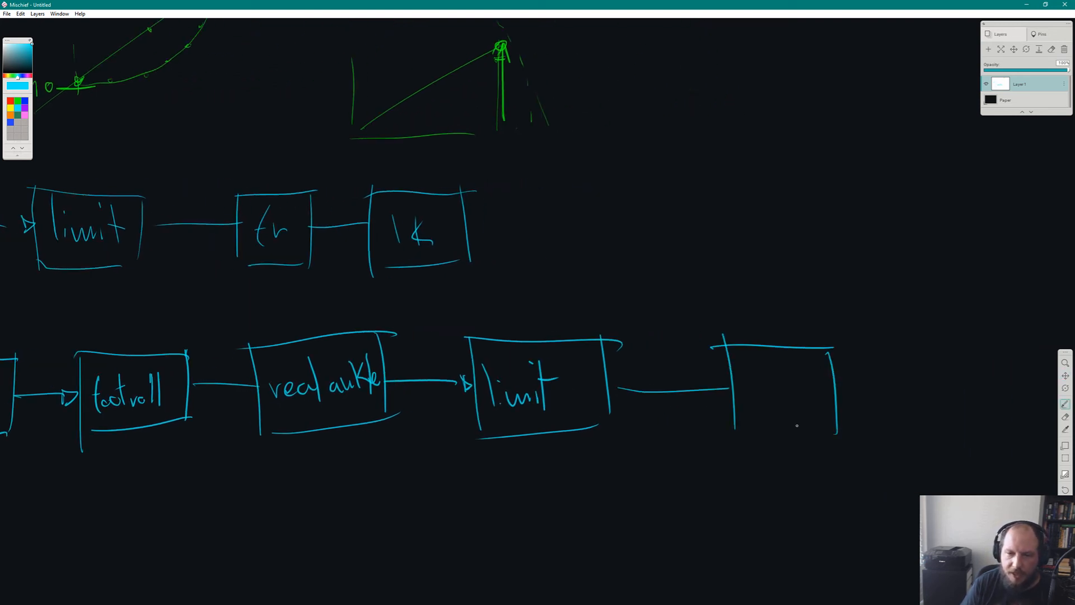
drag(749, 431, 814, 427)
drag(765, 371, 767, 401)
mouse_move(752, 373)
mouse_down()
mouse_move(770, 370)
mouse_move(782, 401)
mouse_up()
mouse_move(787, 367)
mouse_down()
mouse_move(790, 398)
mouse_move(788, 387)
mouse_up()
drag(790, 384, 808, 400)
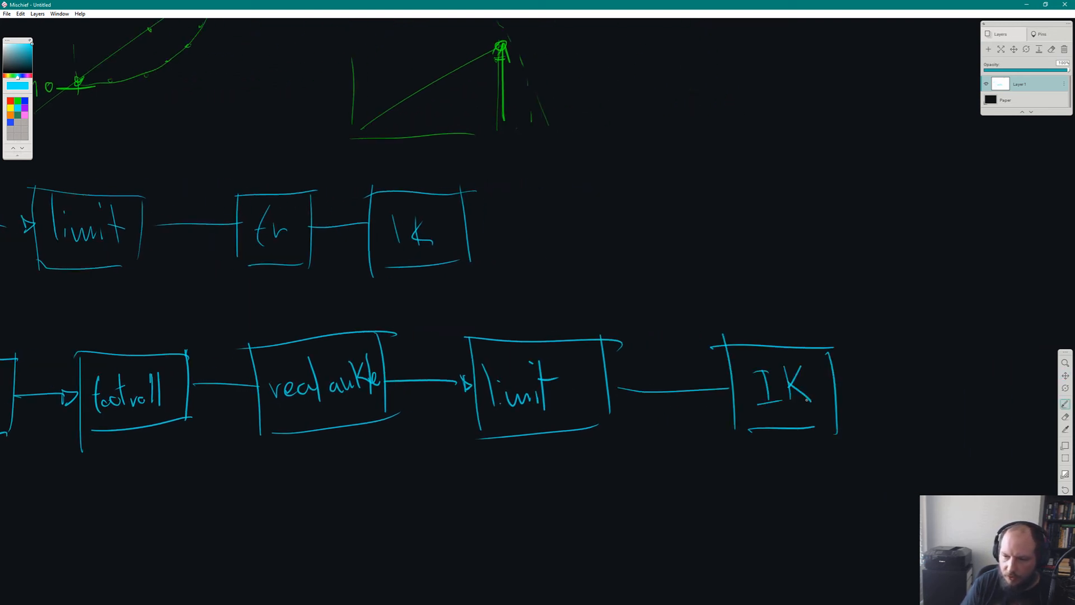
Switch to Maya and move ankle_control up to the grid beside the origin, at about -0.64 in Y and -0.58 in Z.
mouse_move(561, 407)
mouse_down()
mouse_move(569, 417)
mouse_move(700, 382)
mouse_move(746, 434)
mouse_up()
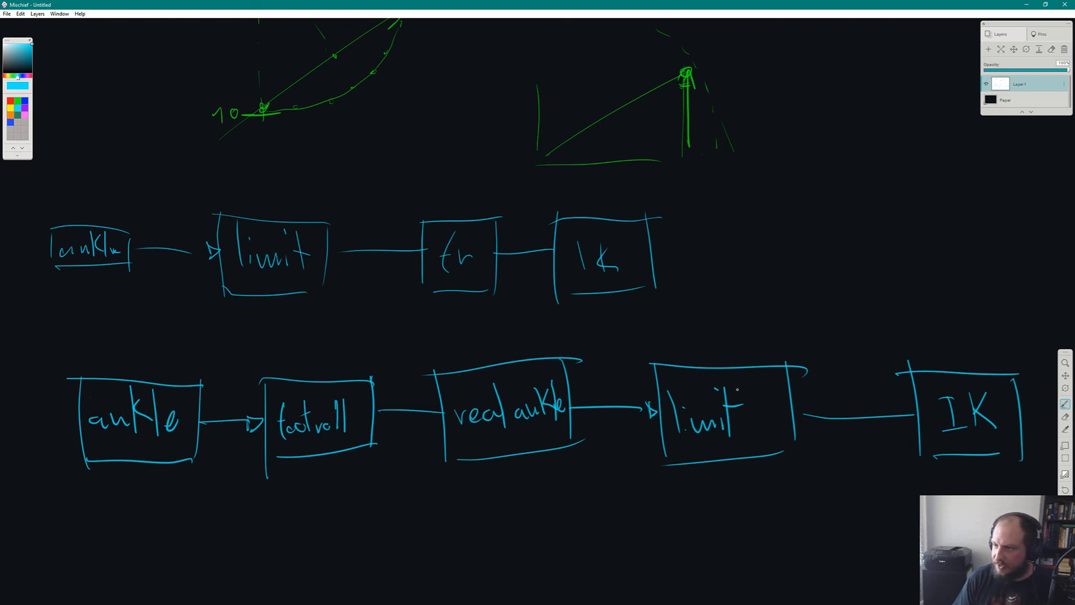
key(alt+Tab)
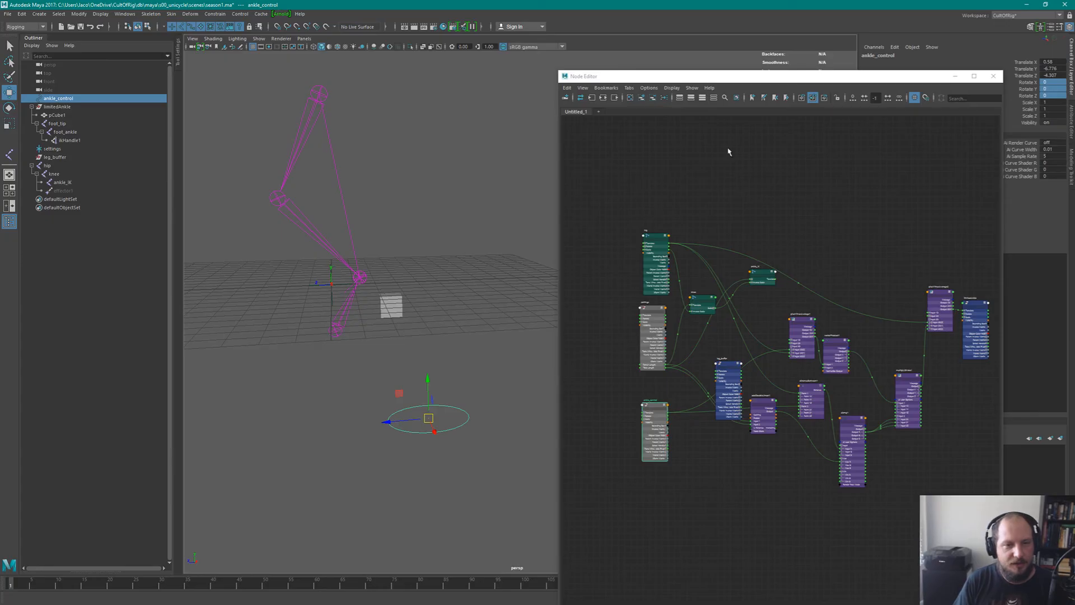
drag(428, 420, 345, 295)
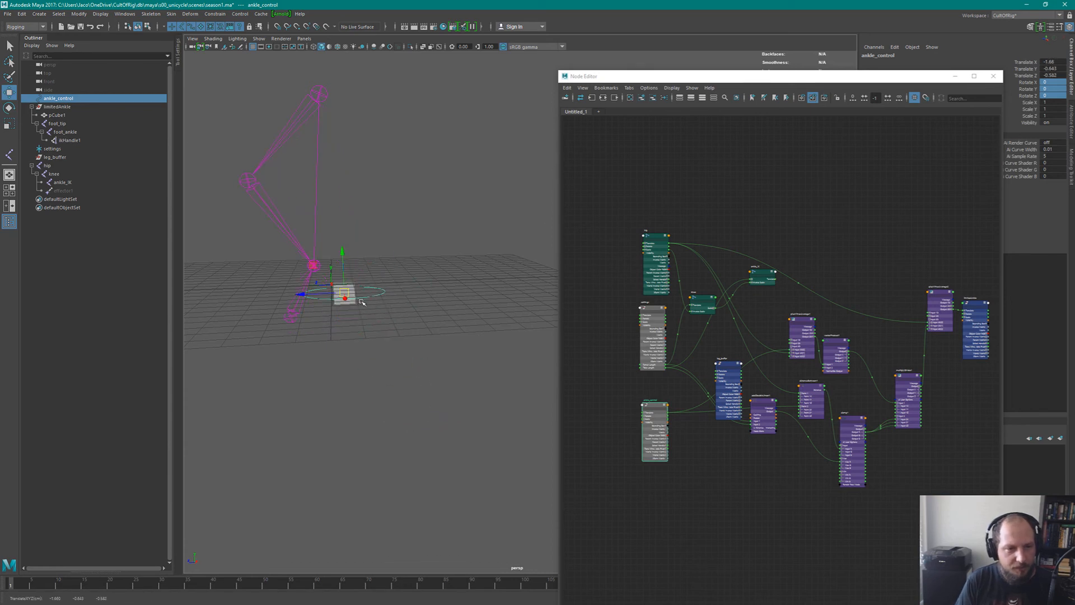
Rotate the foot_tip joint to about -2.2 degrees in Z and add the hip joint to the selection.
click(291, 317)
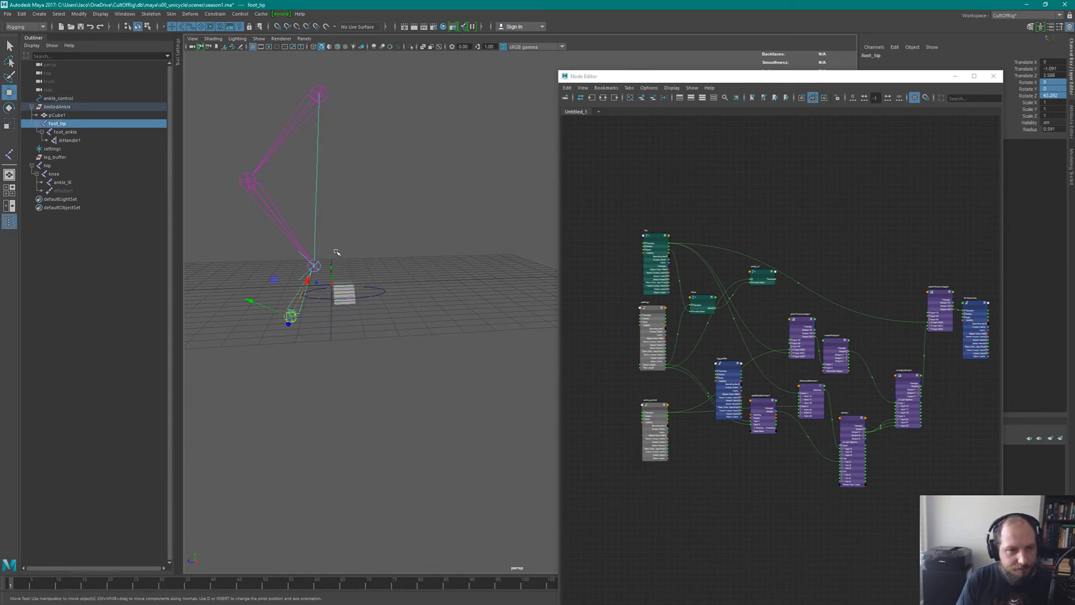
key(e)
drag(314, 290, 340, 317)
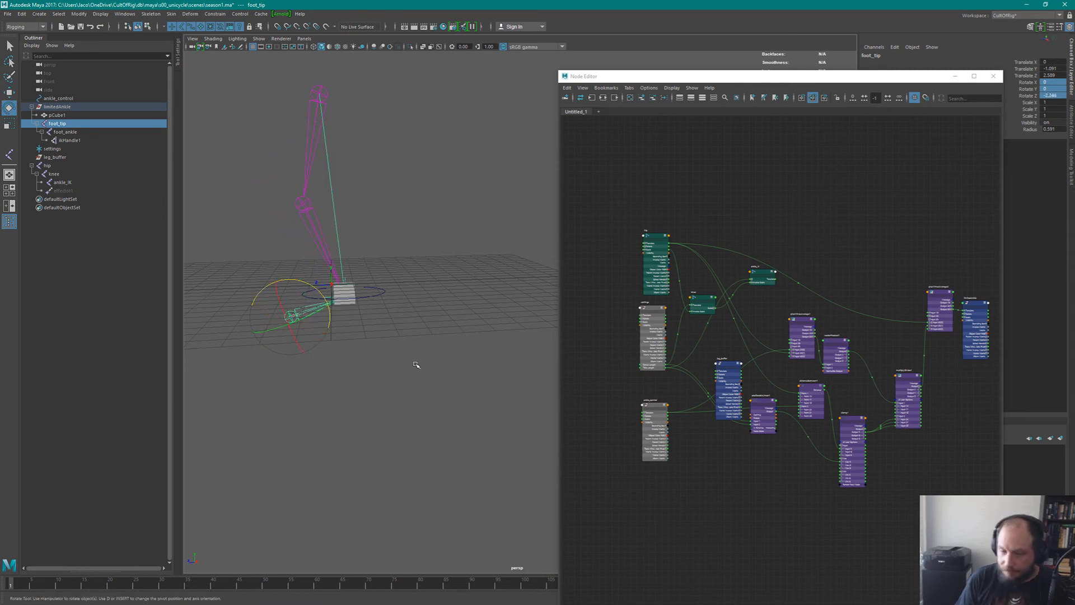
click(323, 84)
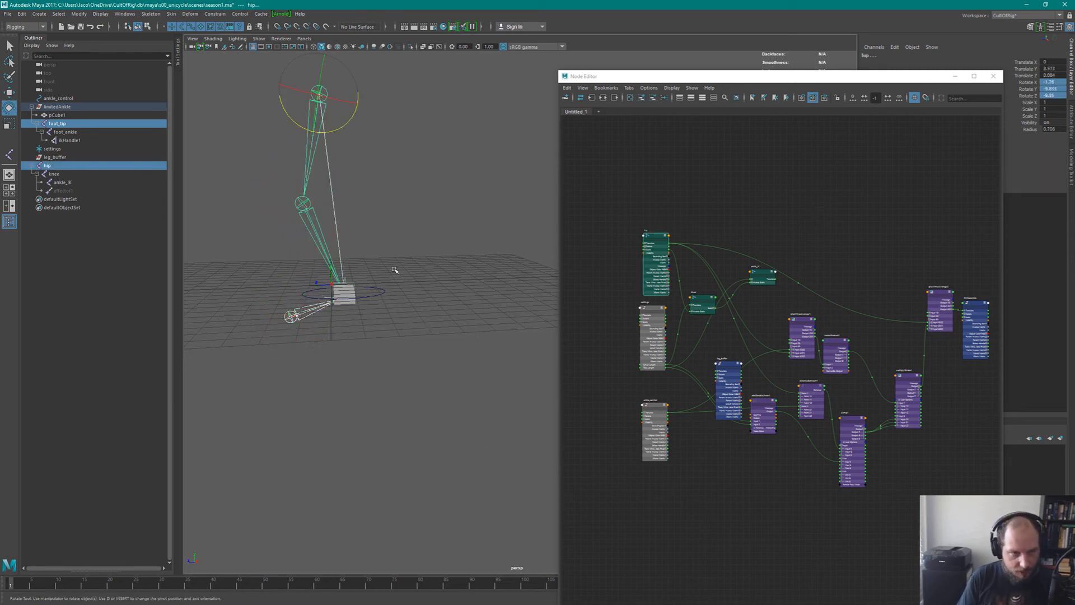
alt+middle_drag(393, 247, 449, 312)
alt+right_drag(449, 312, 454, 326)
alt+middle_drag(453, 326, 466, 344)
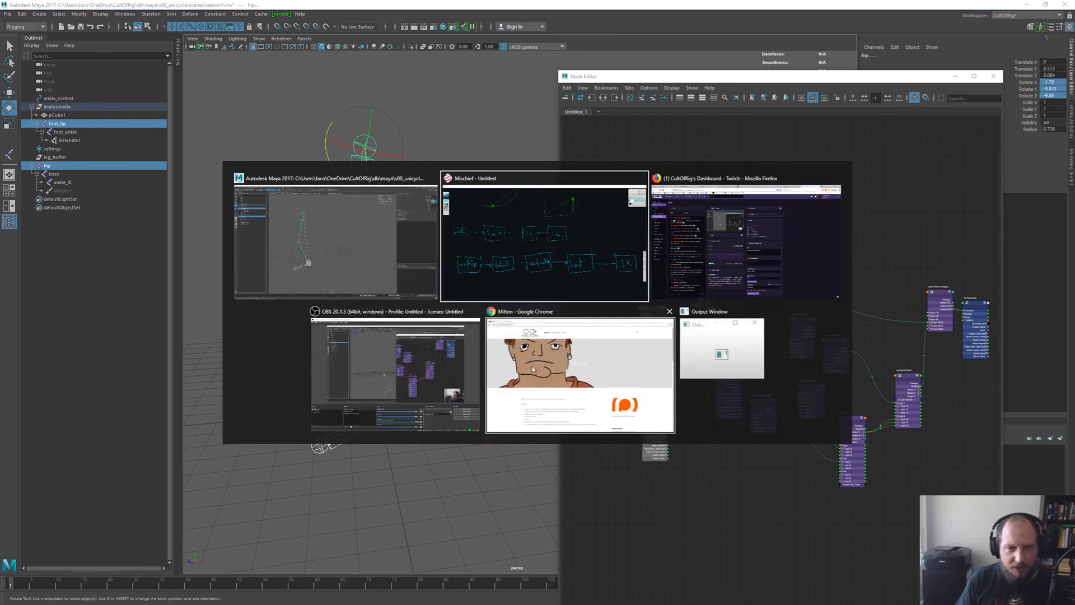
Frame ankle_control in the viewport and try a temporary rotation of the foot_tip joint about its Z axis.
key(alt+Tab)
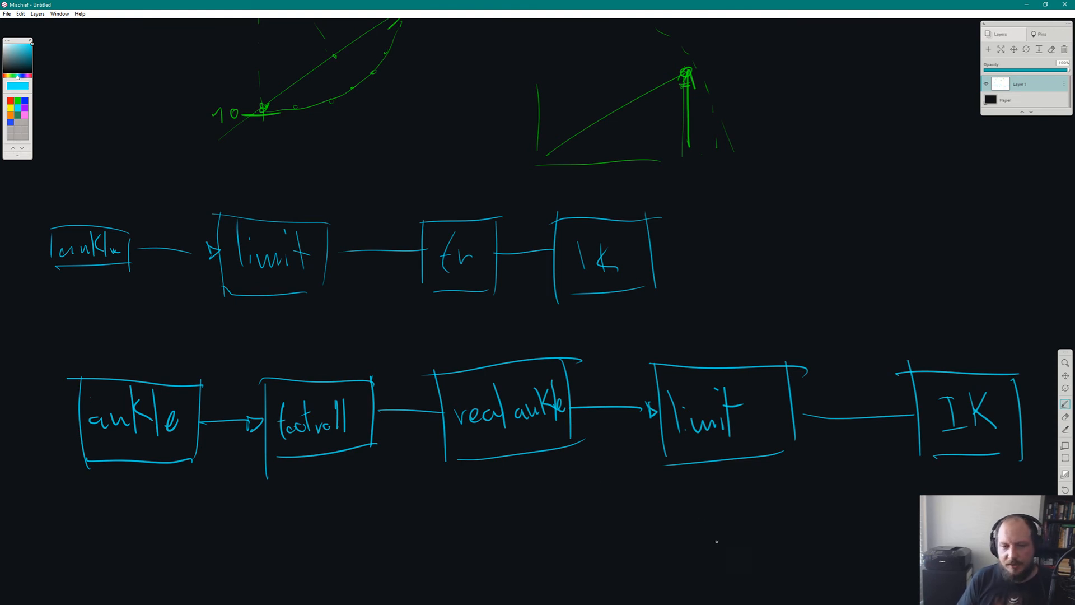
key(alt+Tab)
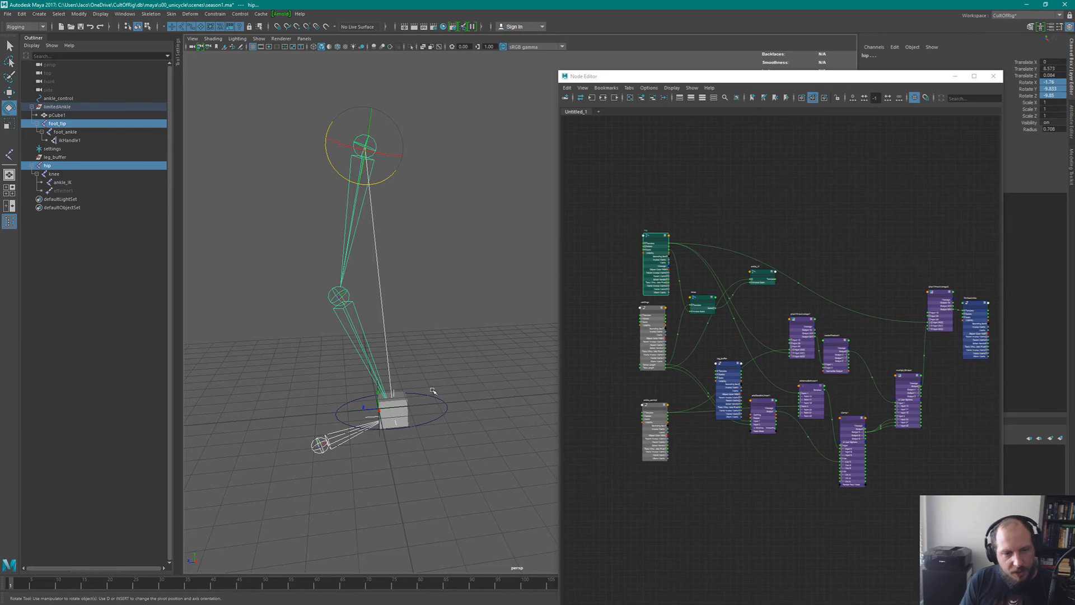
click(448, 409)
key(f)
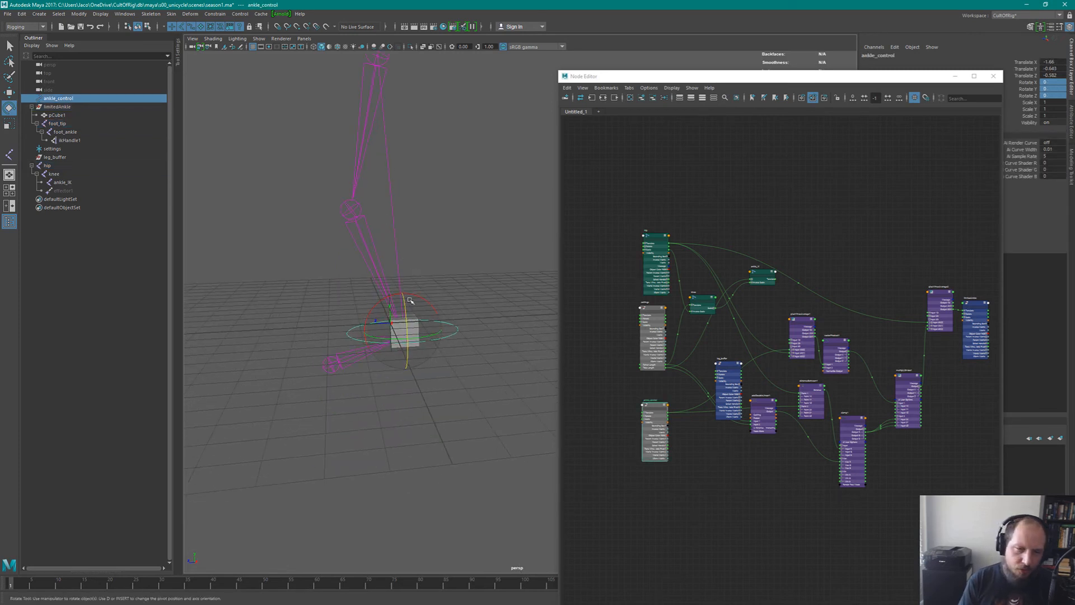
click(327, 361)
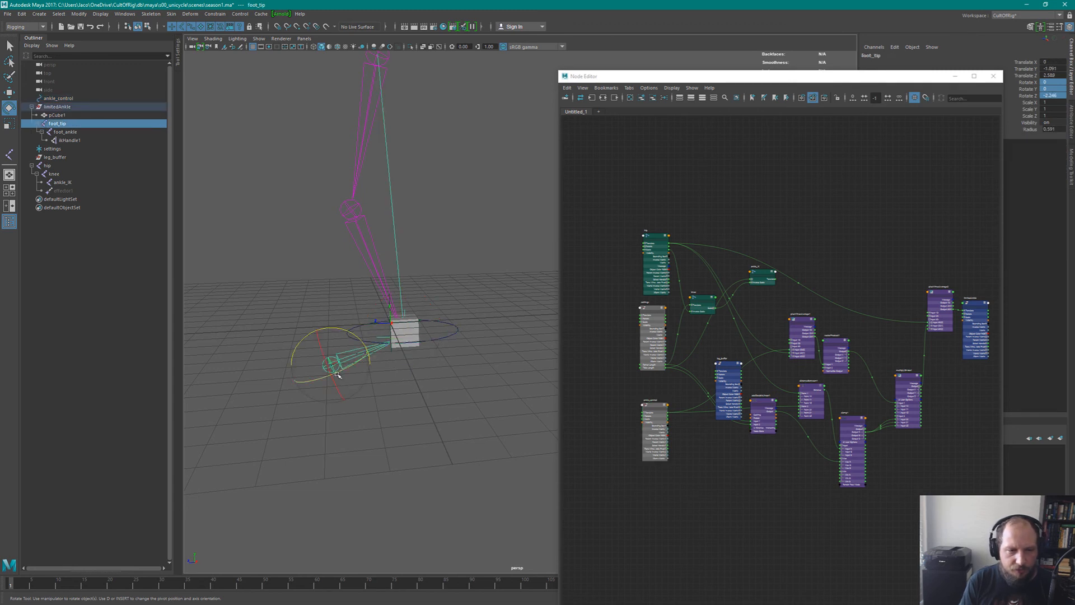
drag(311, 367, 337, 332)
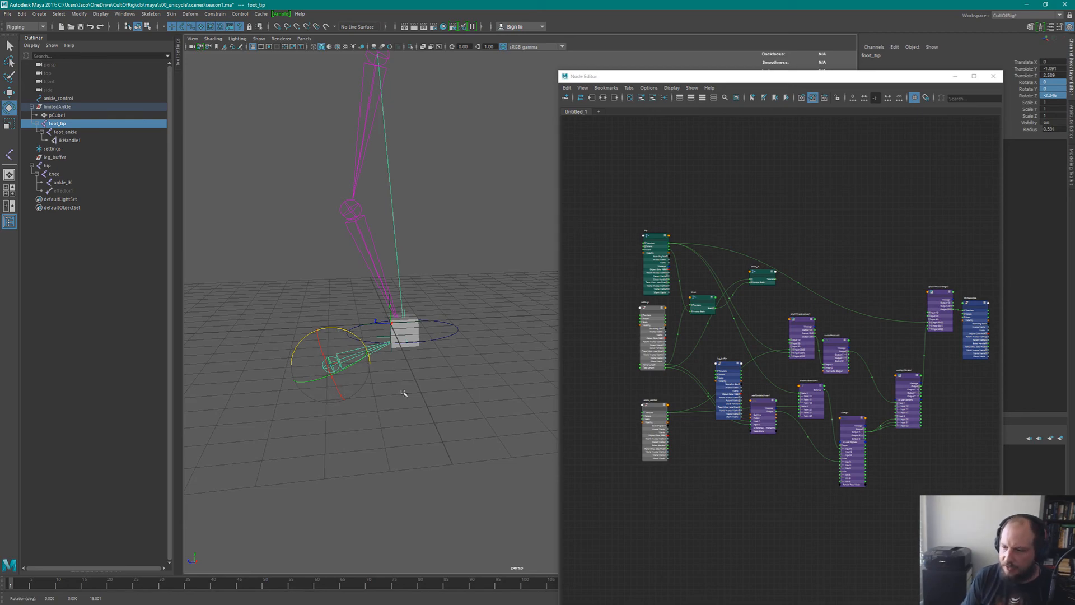
Switch to Mischief and draw a green curved arrow from below the body sketch up to the character's unboxed foot.
key(alt+Tab)
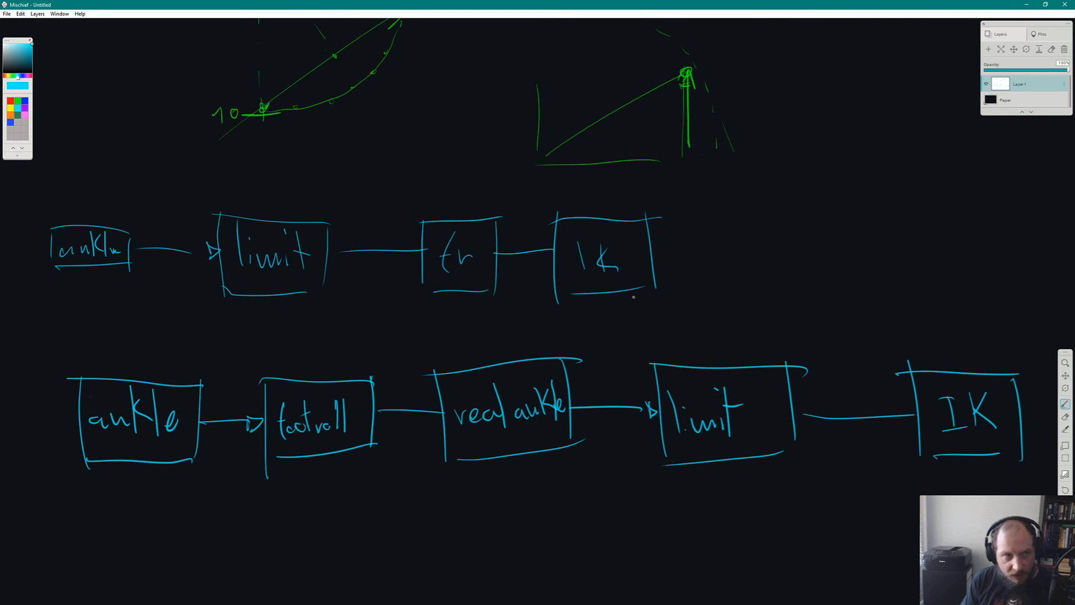
key(space)
drag(278, 319, 833, 428)
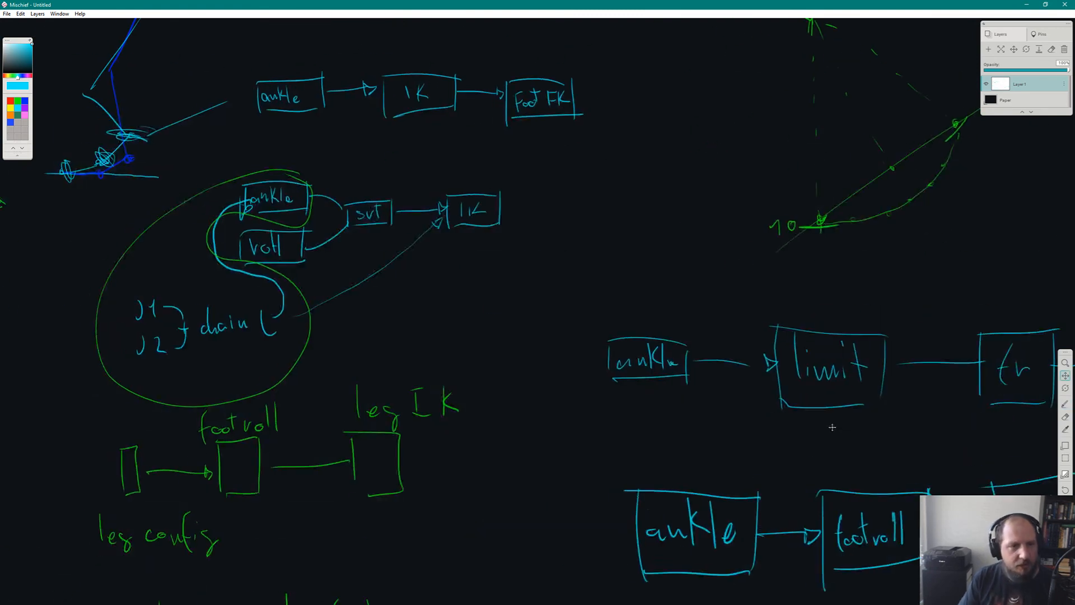
drag(302, 290, 696, 380)
mouse_move(258, 335)
mouse_down()
mouse_move(540, 312)
mouse_move(833, 256)
mouse_up()
drag(459, 335, 617, 195)
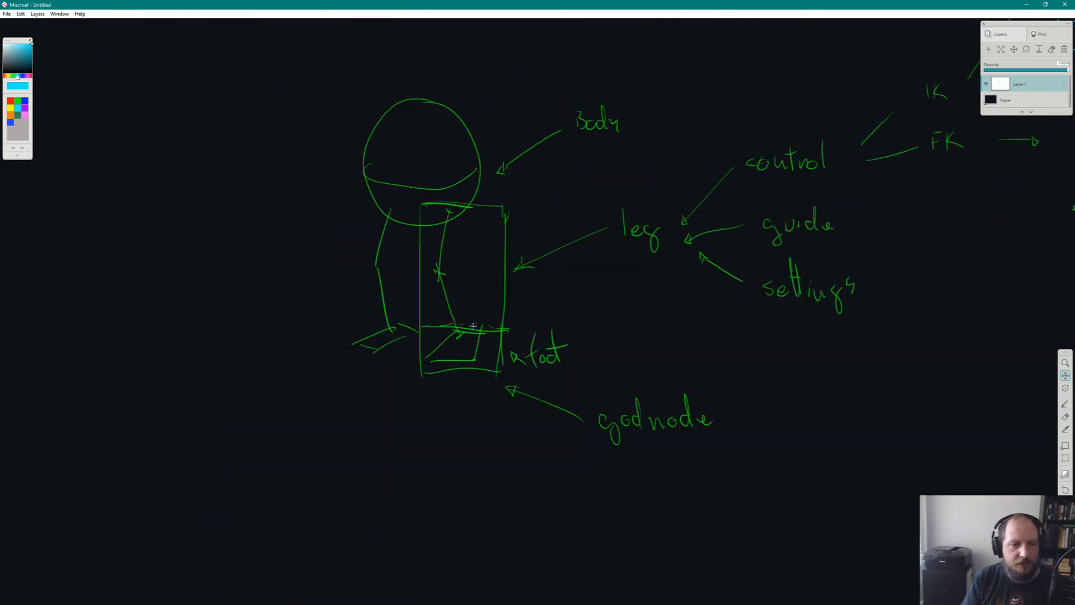
click(17, 102)
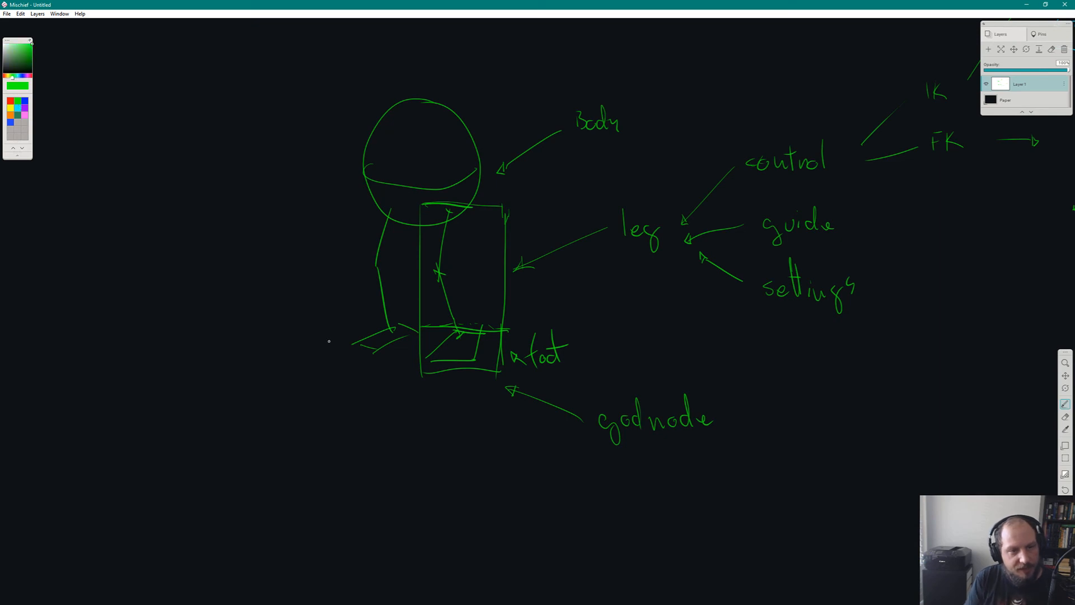
drag(392, 330, 219, 493)
drag(367, 321, 379, 328)
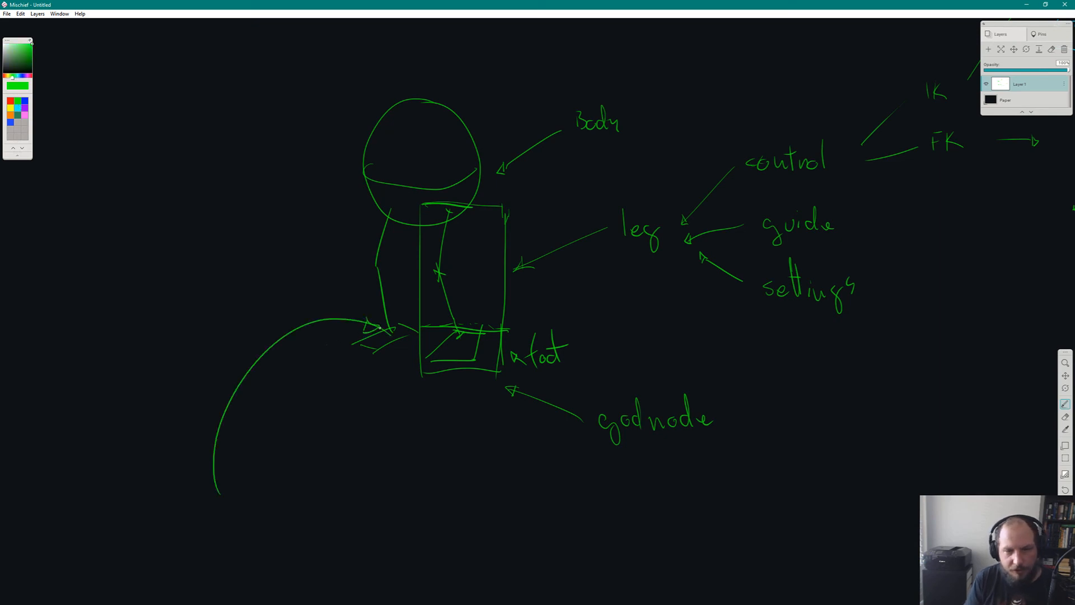
Sketch an enlarged side-view outline of the foot at the tail of the curved arrow.
mouse_move(194, 538)
mouse_down()
mouse_move(247, 472)
mouse_move(259, 539)
mouse_up()
drag(247, 472, 303, 485)
drag(271, 547, 287, 471)
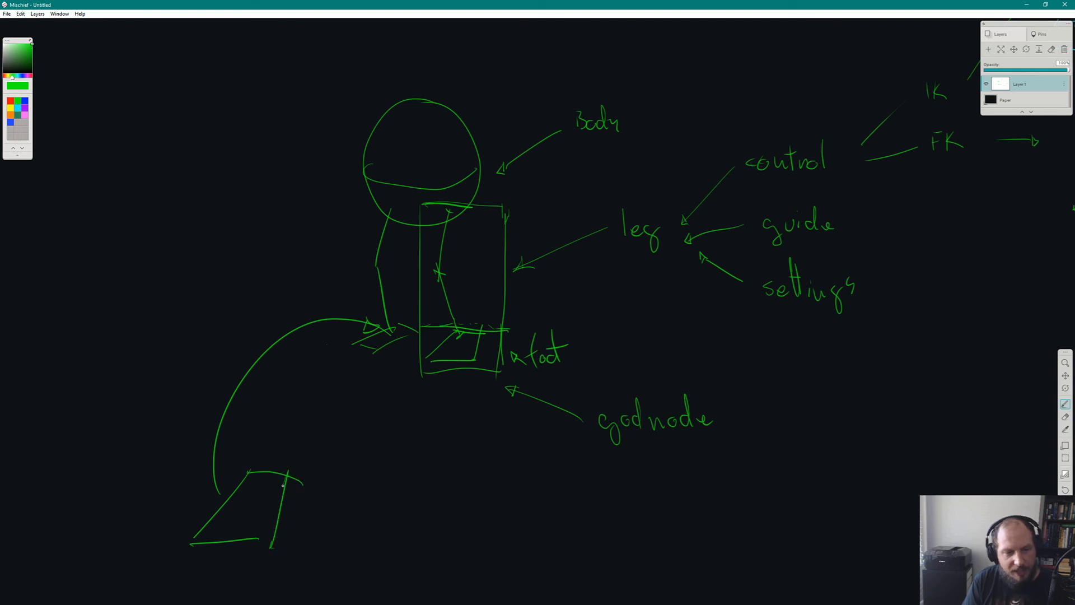
drag(253, 540, 270, 546)
Add direction arrows at the toe, sole and heel of the foot outline, and arrows above it beside a small filled circle.
drag(194, 534, 207, 490)
mouse_move(288, 525)
mouse_down()
mouse_move(261, 491)
mouse_move(268, 494)
mouse_up()
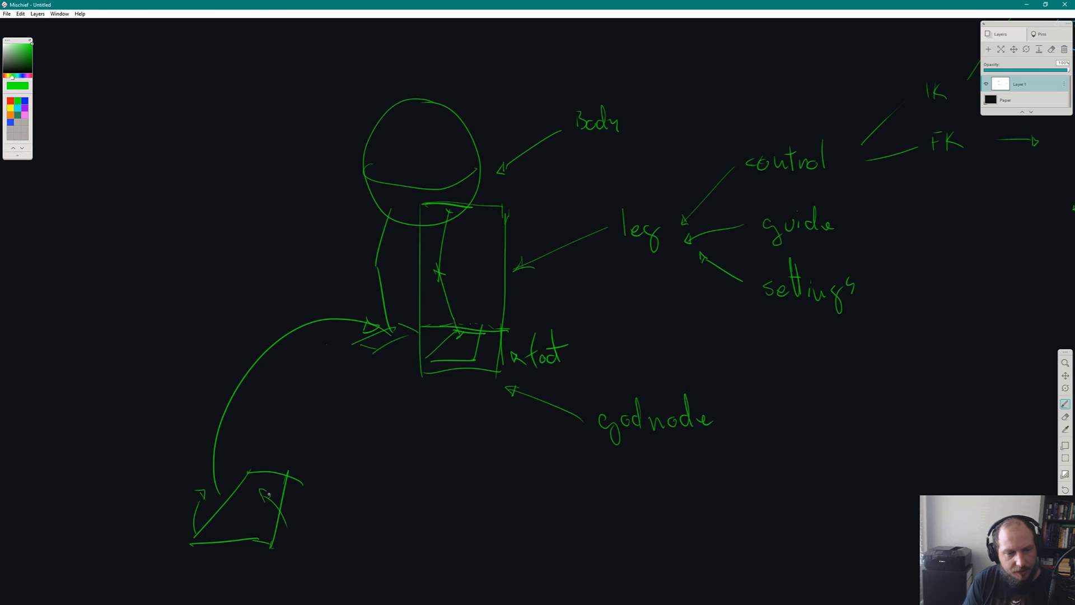
drag(230, 539, 235, 510)
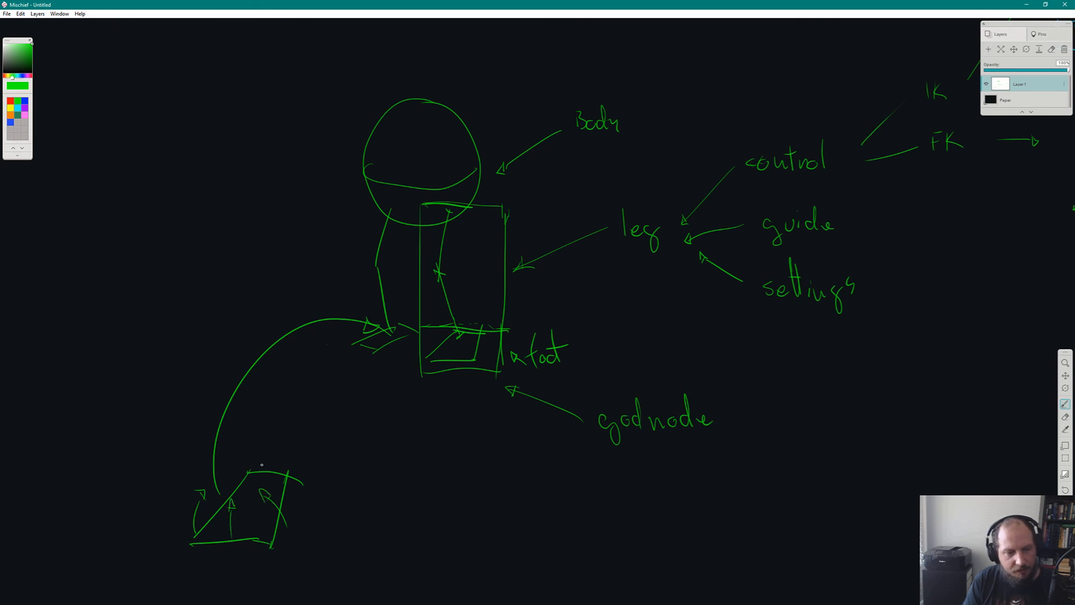
mouse_move(269, 468)
mouse_down()
mouse_move(248, 440)
mouse_move(283, 429)
mouse_move(246, 427)
mouse_move(255, 442)
mouse_up()
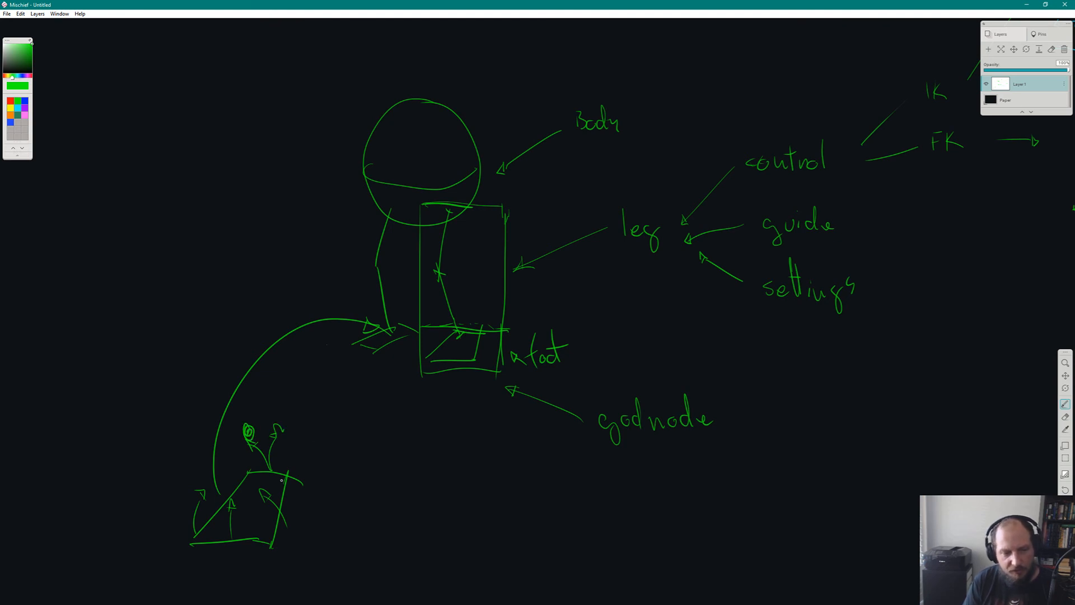
Draw a narrow column from the sole up to the small circle, thicken its crossbar and add a bold stroke down from the circle.
mouse_move(233, 532)
mouse_down()
mouse_move(255, 511)
mouse_move(225, 537)
mouse_move(257, 541)
mouse_up()
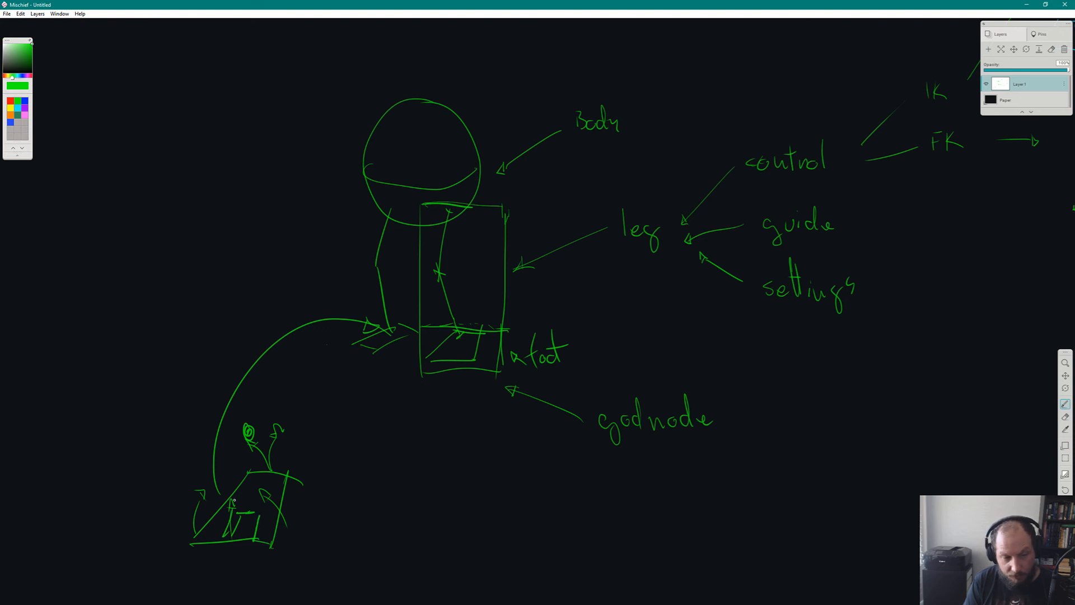
mouse_move(234, 500)
mouse_down()
mouse_move(239, 430)
mouse_move(256, 429)
mouse_move(257, 511)
mouse_up()
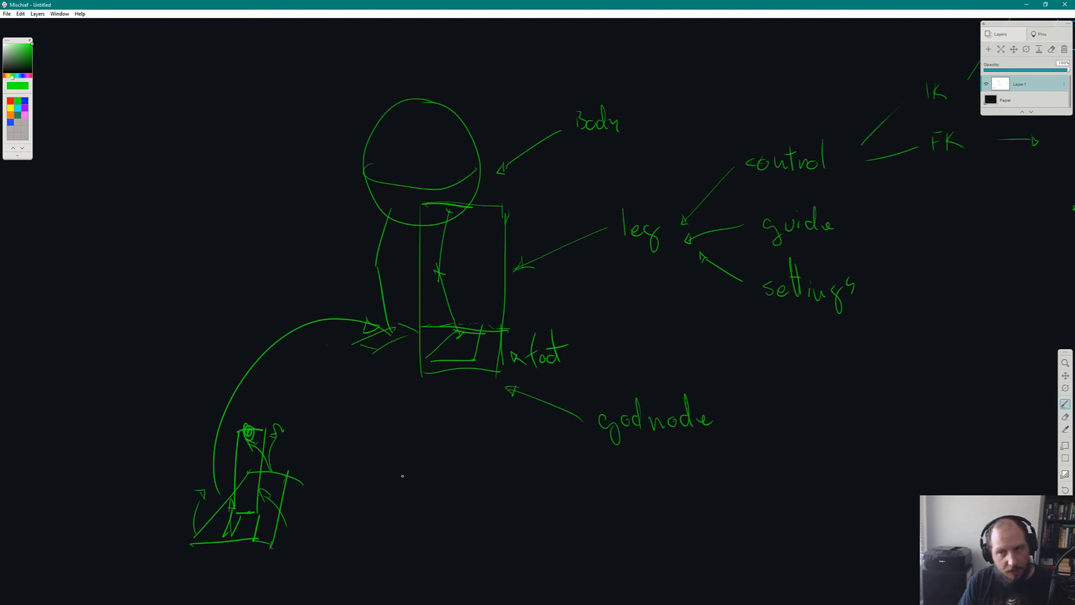
mouse_move(252, 512)
mouse_down()
mouse_move(273, 515)
mouse_move(223, 513)
mouse_move(238, 515)
mouse_up()
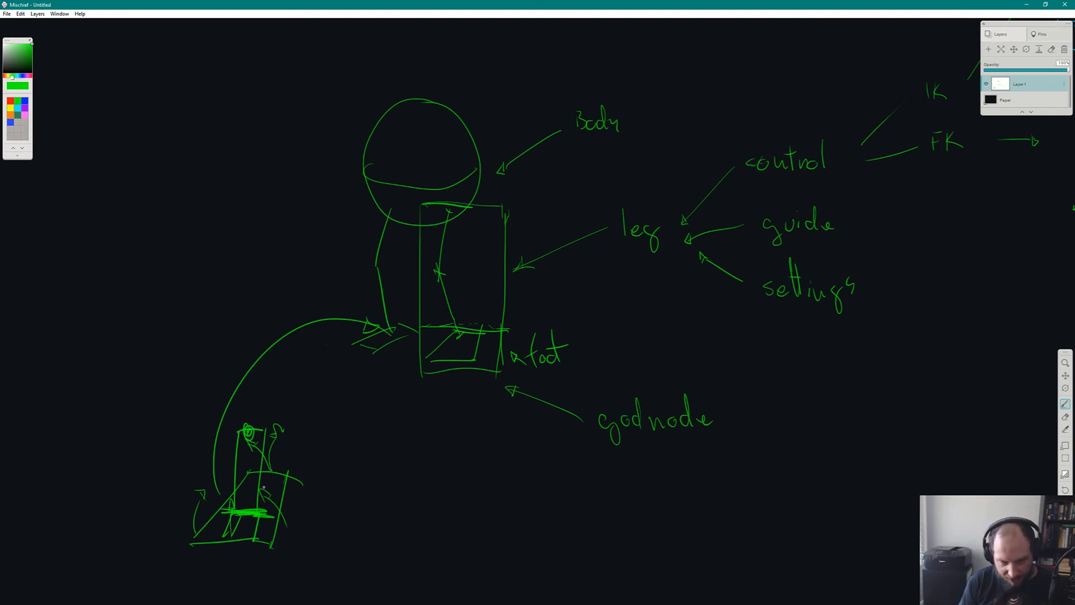
drag(247, 426, 267, 490)
mouse_move(250, 438)
mouse_down()
mouse_move(261, 461)
mouse_move(255, 440)
mouse_up()
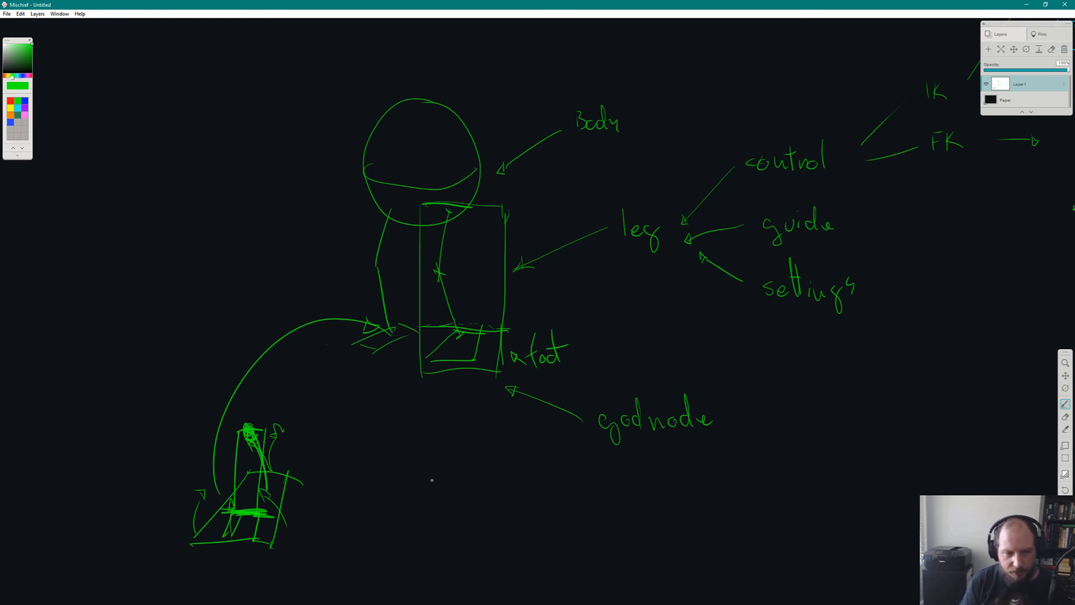
Beside the foot outline, sketch a raised foot chain on a ground line, with a thin heel line and an arrow at the ankle joint.
mouse_move(373, 525)
mouse_down()
mouse_move(441, 501)
mouse_move(479, 434)
mouse_move(440, 521)
mouse_move(532, 528)
mouse_up()
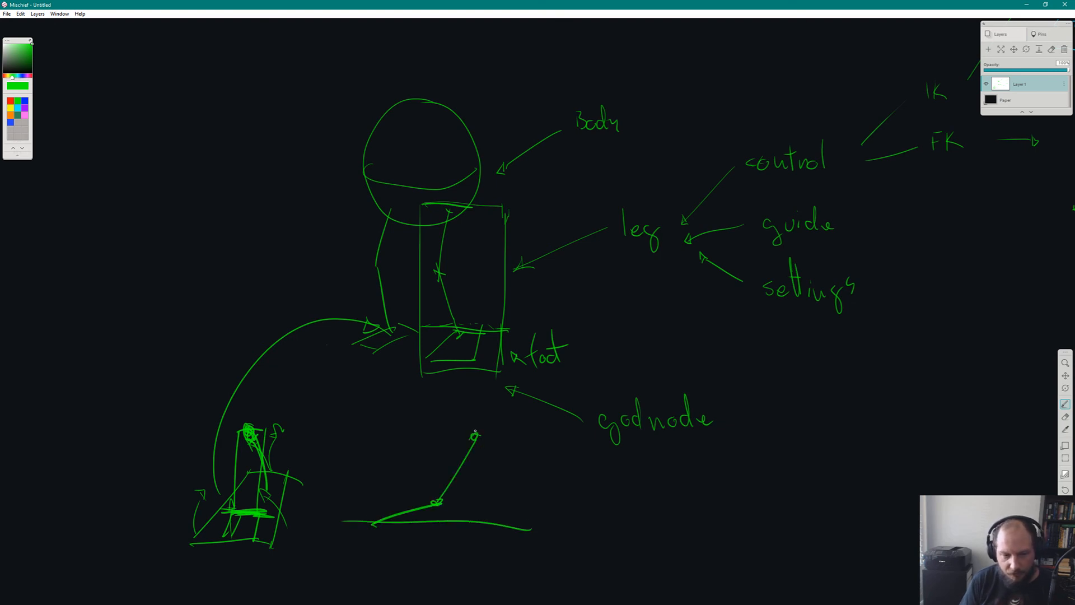
drag(475, 429, 492, 521)
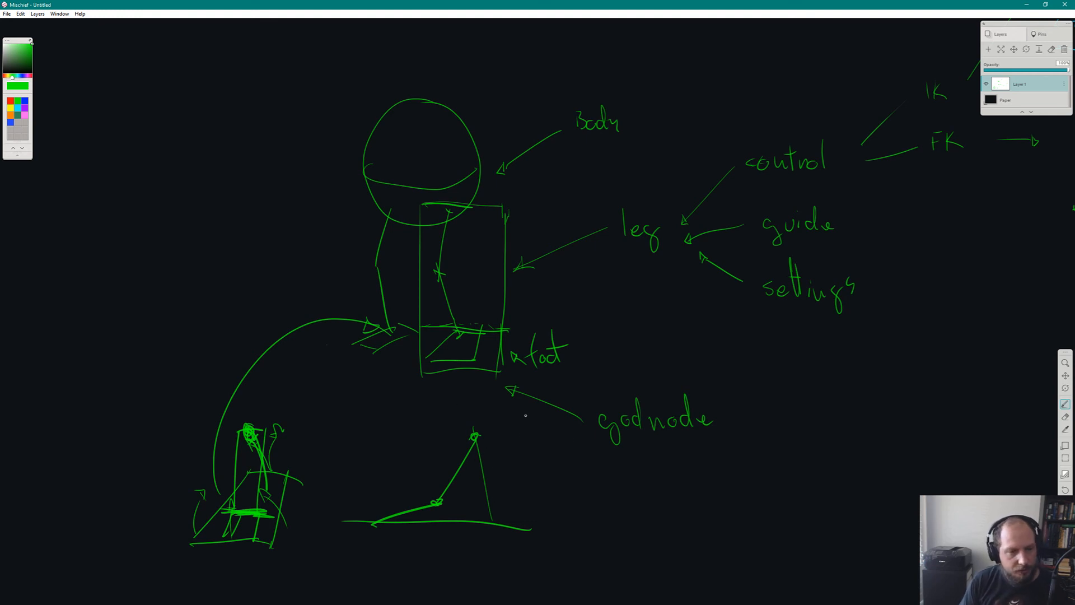
mouse_move(473, 454)
mouse_down()
mouse_move(486, 453)
mouse_move(474, 436)
mouse_up()
drag(477, 442, 483, 450)
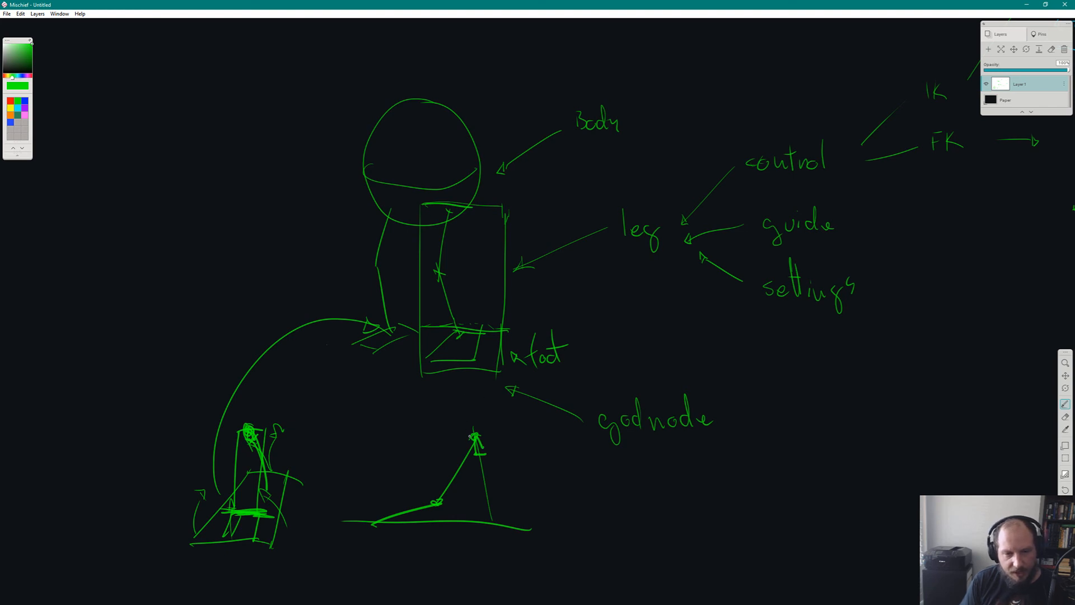
Draw a flat control curve at the ankle joint, an arrow down to the upper foot segment and a curved arrow around the ball joint.
drag(411, 435, 543, 430)
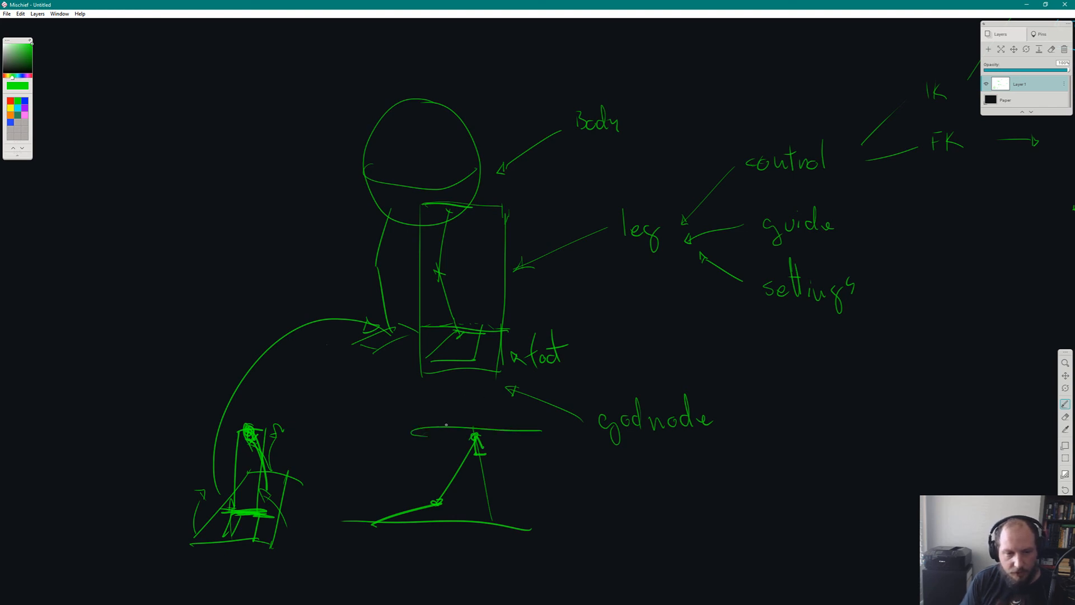
drag(447, 425, 455, 465)
drag(450, 454, 455, 461)
drag(444, 495, 466, 451)
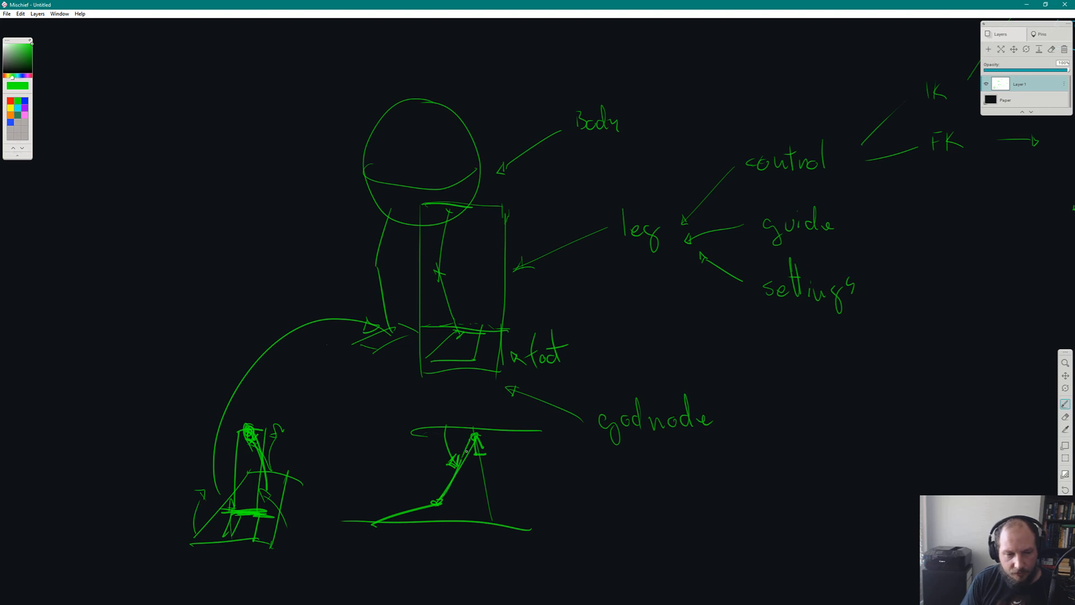
drag(445, 487, 434, 497)
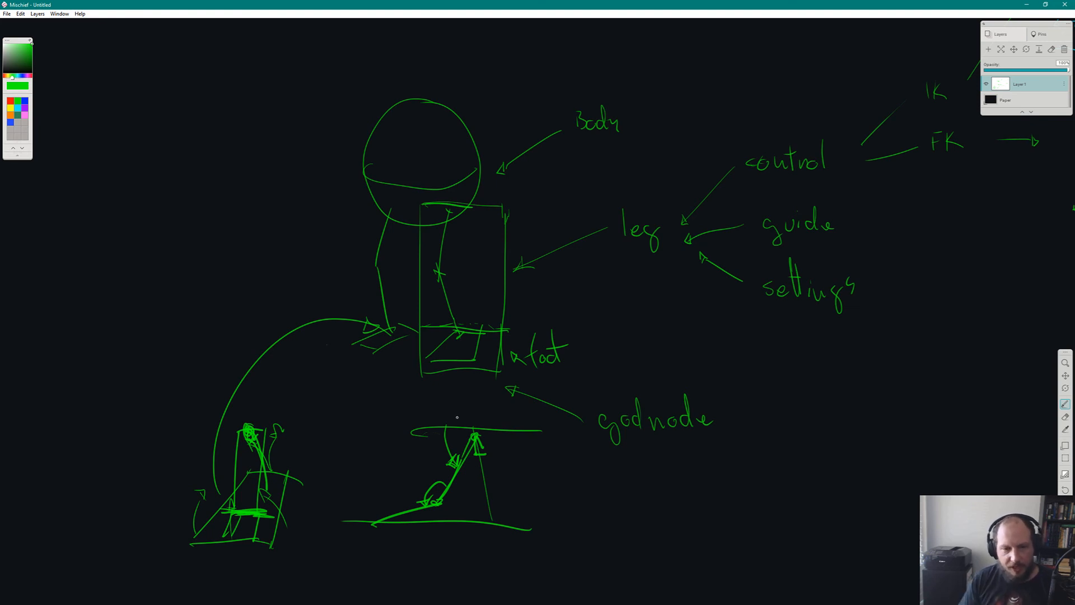
Retrace the toe segment of the raised foot chain and draw a slanted line through its ankle joint.
mouse_move(436, 503)
mouse_down()
mouse_move(475, 439)
mouse_move(457, 472)
mouse_move(395, 512)
mouse_up()
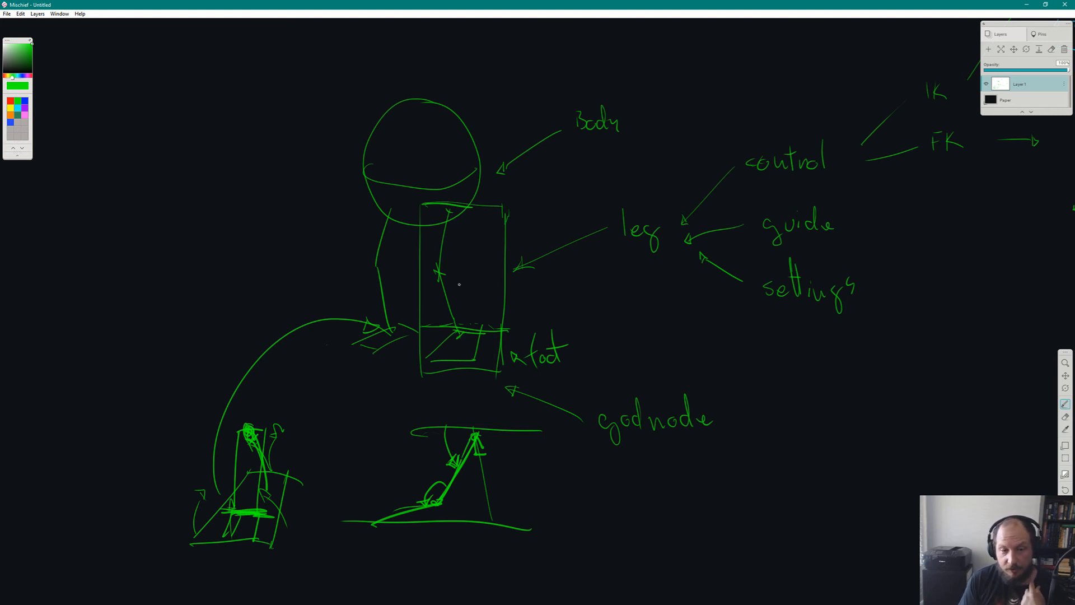
mouse_move(475, 438)
mouse_down()
mouse_move(448, 487)
mouse_move(393, 523)
mouse_up()
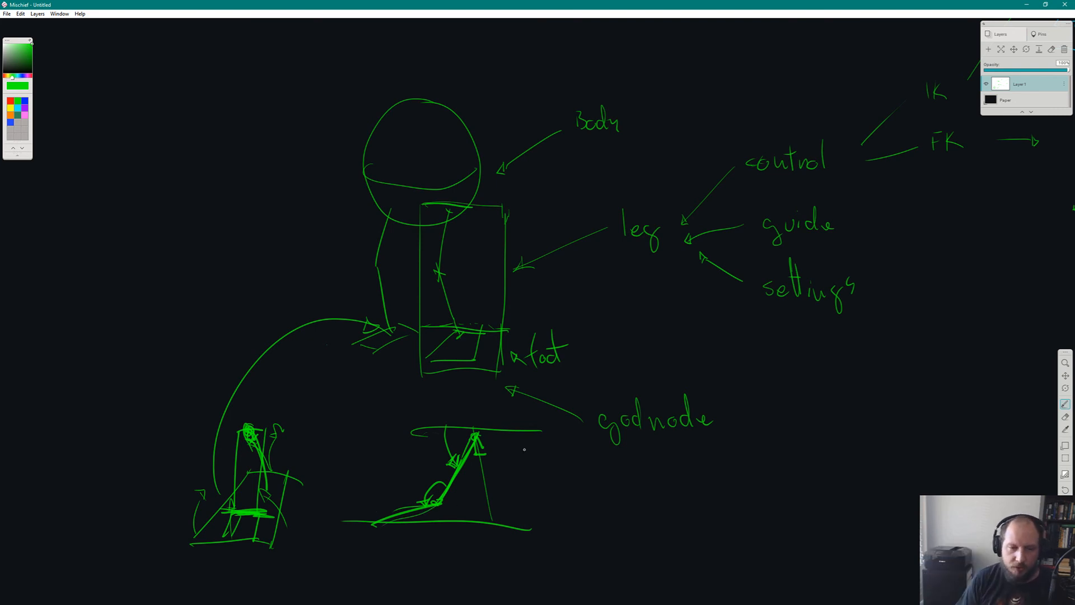
drag(446, 407, 518, 469)
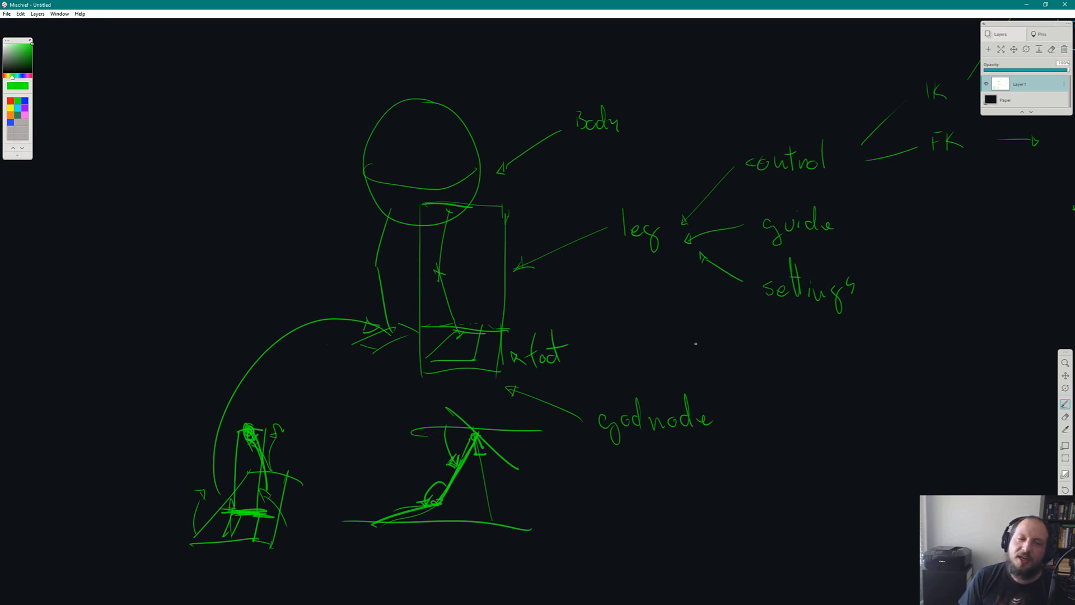
key(space)
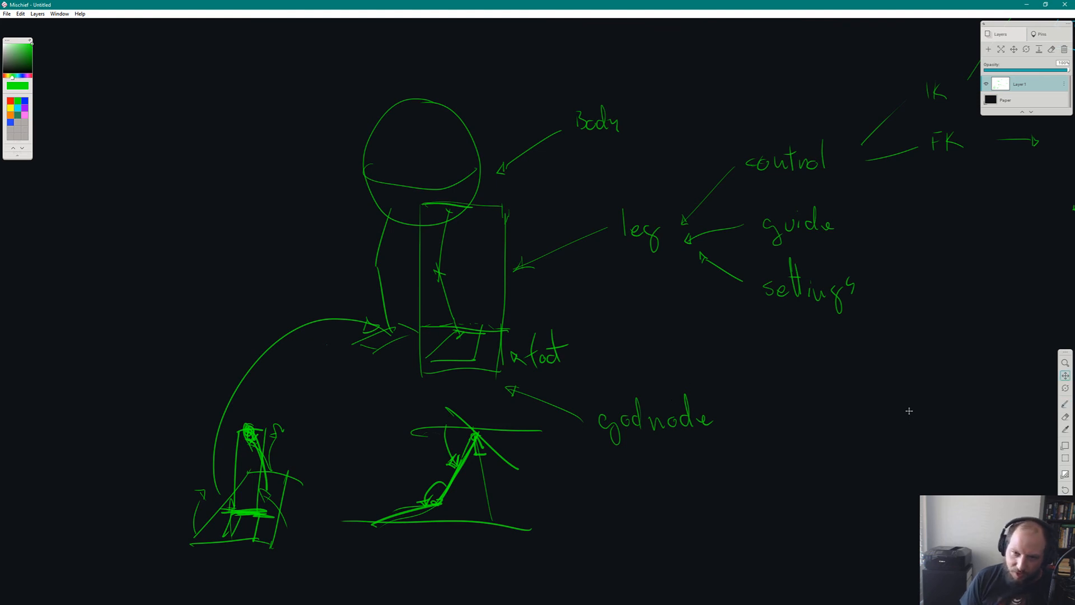
Review the ankle, limit and IK chain diagram and the footroll and real ankle chain below it, and return to the foot sketches.
mouse_move(869, 394)
mouse_down()
mouse_move(362, 403)
mouse_move(327, 418)
mouse_up()
drag(902, 487, 560, 406)
drag(799, 420, 588, 391)
drag(807, 406, 549, 412)
drag(662, 413, 497, 415)
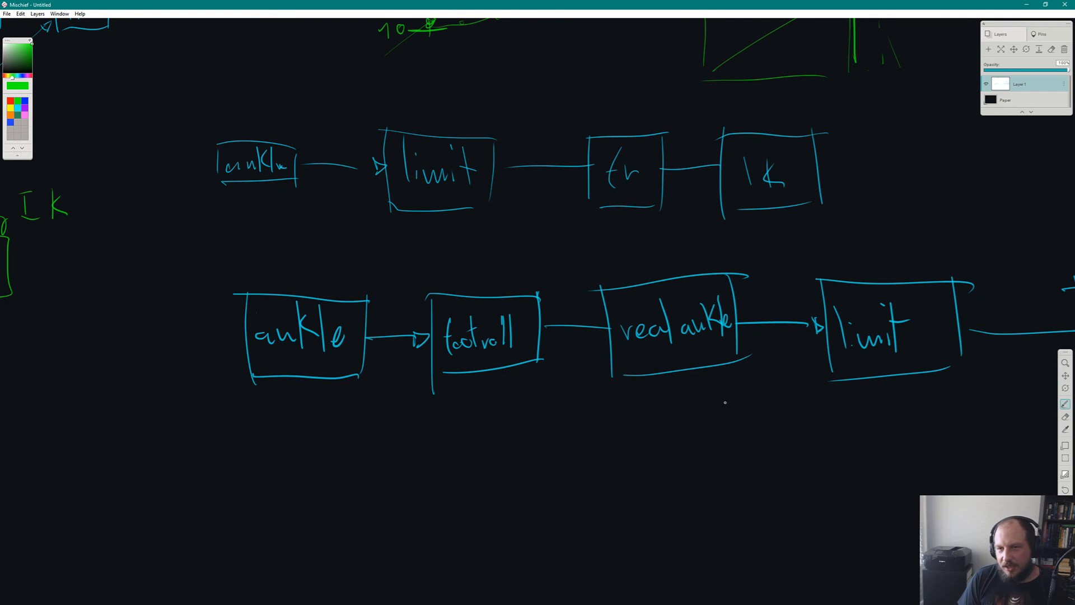
key(space)
mouse_move(766, 421)
mouse_down()
mouse_move(684, 425)
mouse_move(684, 444)
mouse_up()
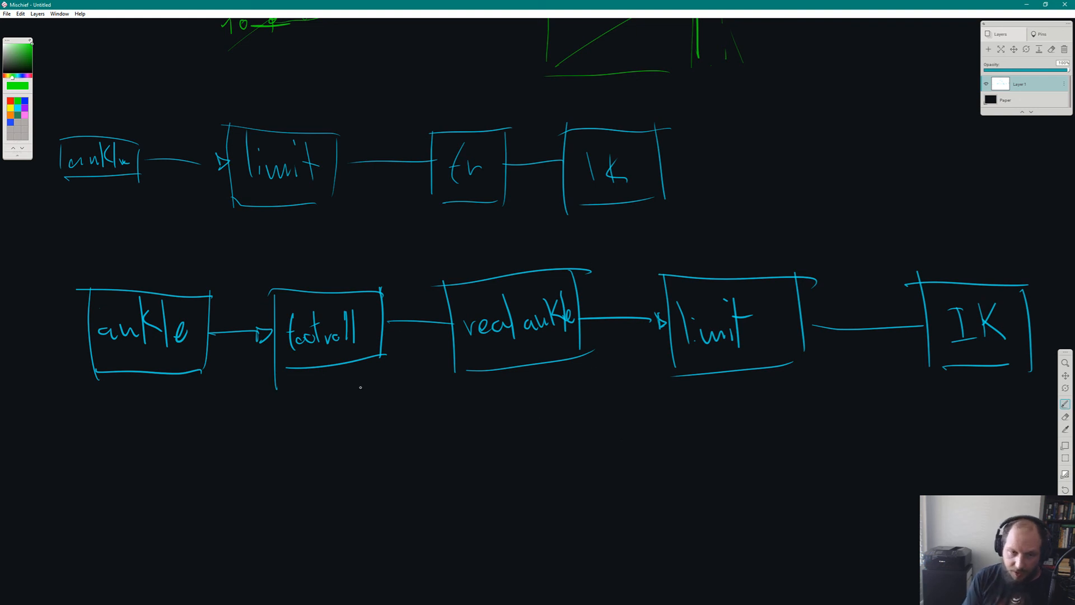
drag(276, 404, 924, 435)
drag(297, 287, 839, 432)
drag(393, 375, 770, 264)
drag(399, 299, 562, 244)
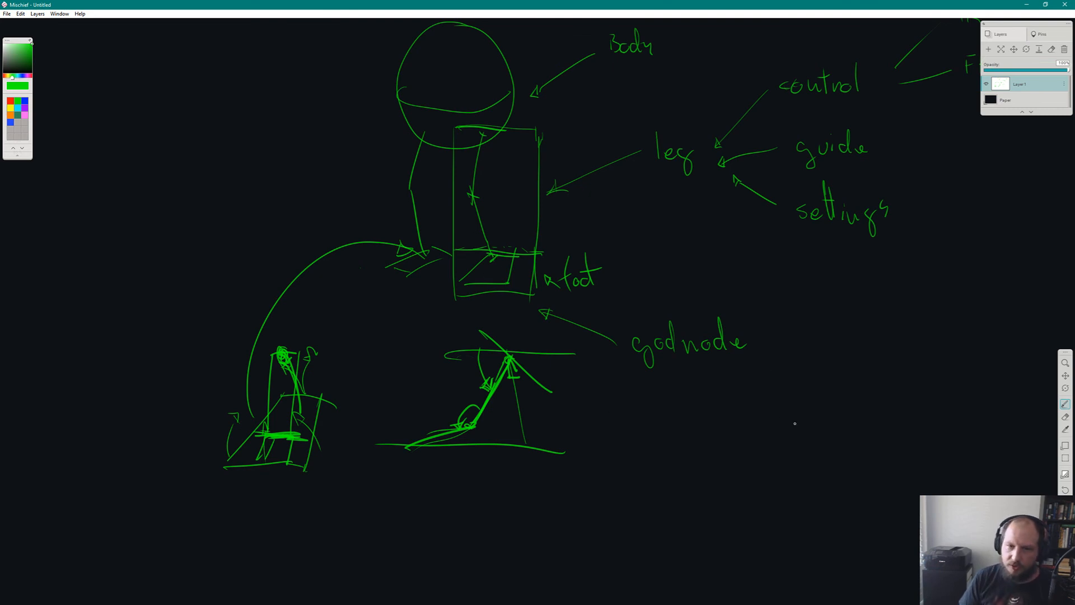
Switch to Maya, try moving ankle_control to test the leg rig, and undo the move.
key(alt+Tab)
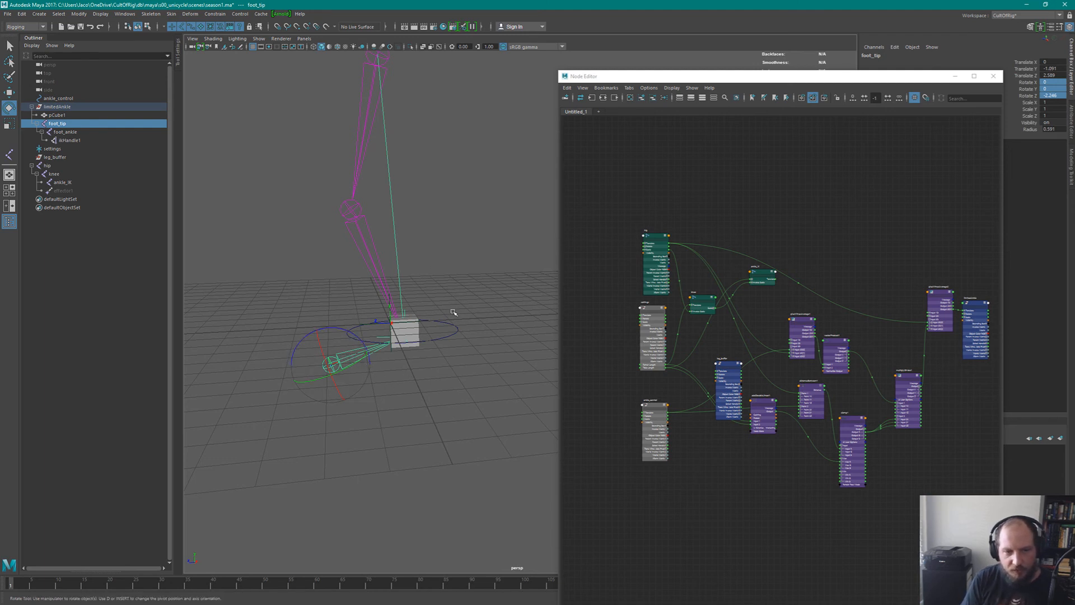
click(414, 336)
key(w)
drag(415, 336, 441, 291)
key(ctrl+z)
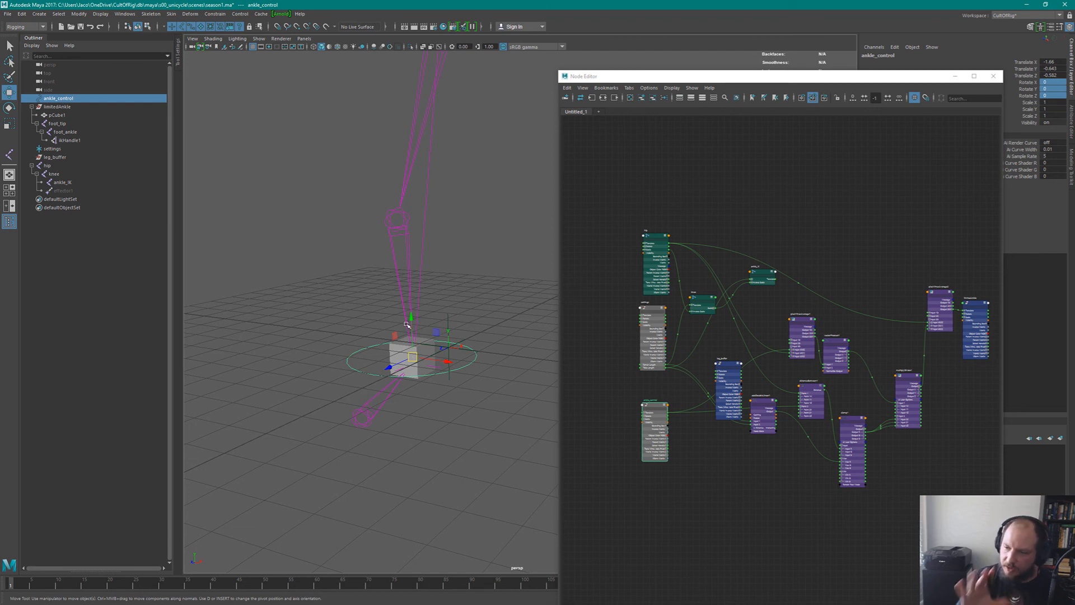
alt+drag(465, 333, 434, 312)
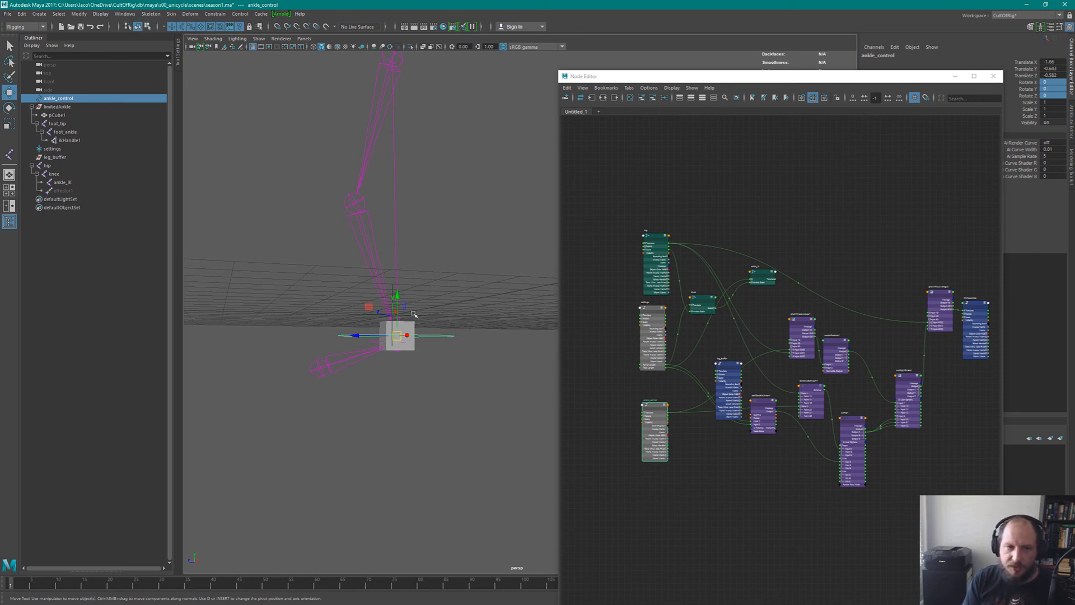
alt+drag(467, 331, 447, 290)
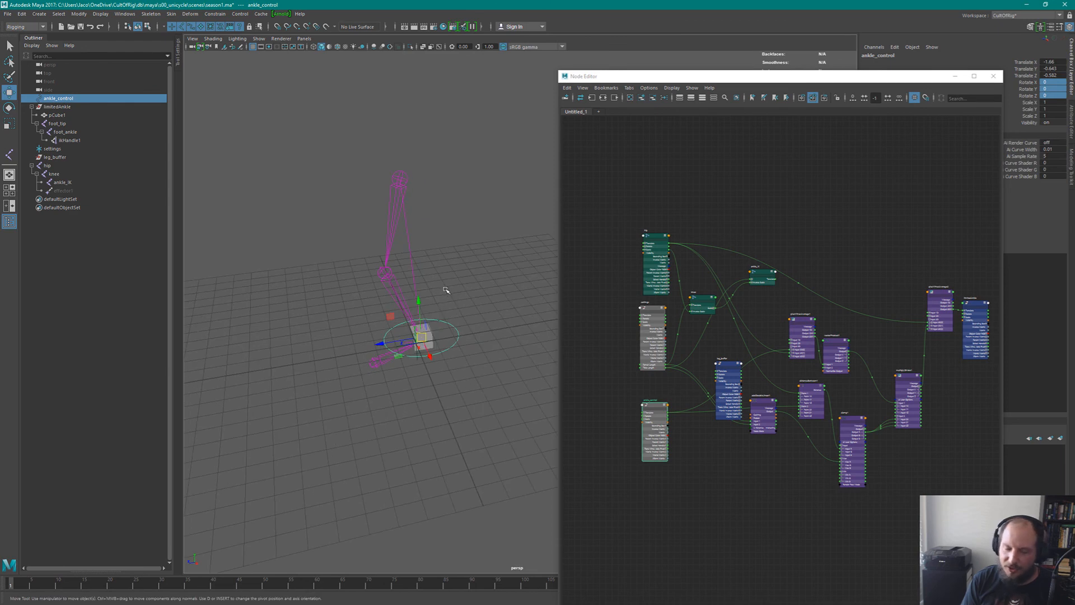
Move the leg_buffer node up and closer to the settings node in the Node Editor, and select ikHandle1 in the leg rig.
click(571, 312)
scroll(717, 325, up, 3)
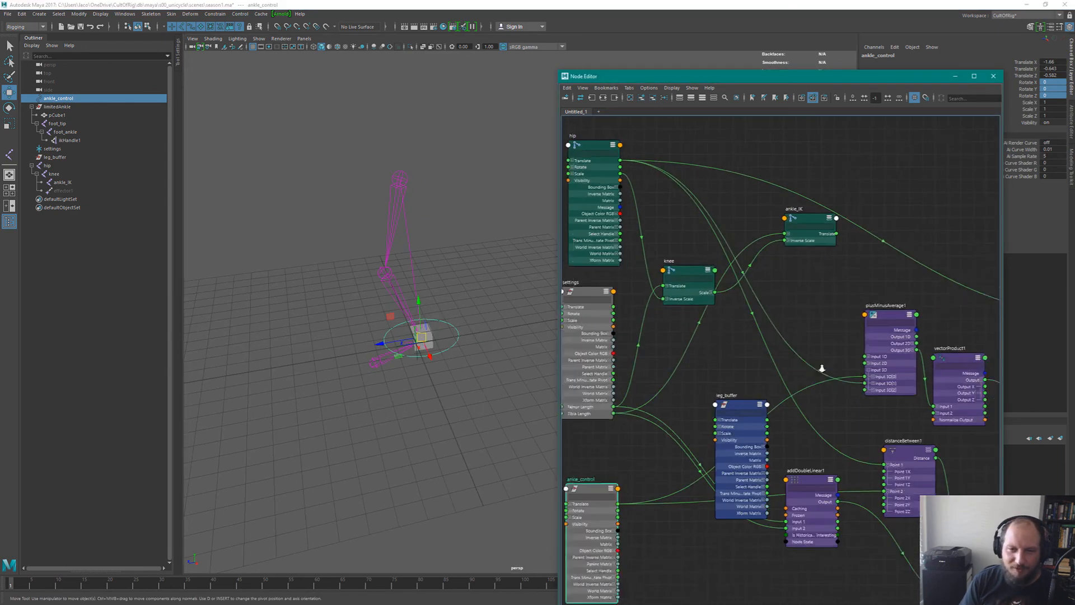
alt+right_drag(822, 368, 846, 367)
alt+middle_drag(766, 341, 822, 283)
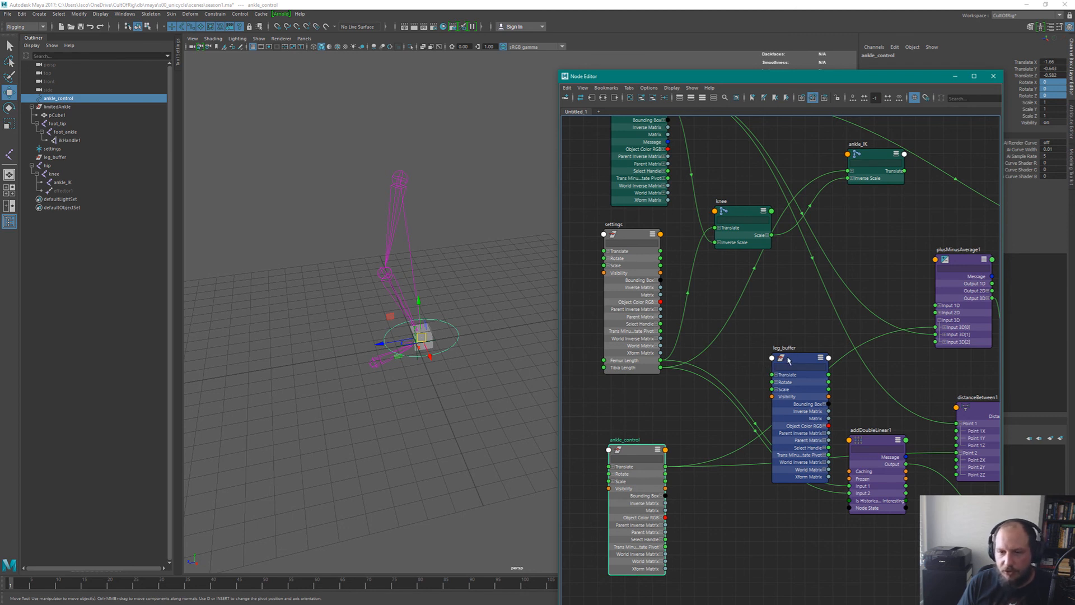
drag(789, 359, 763, 314)
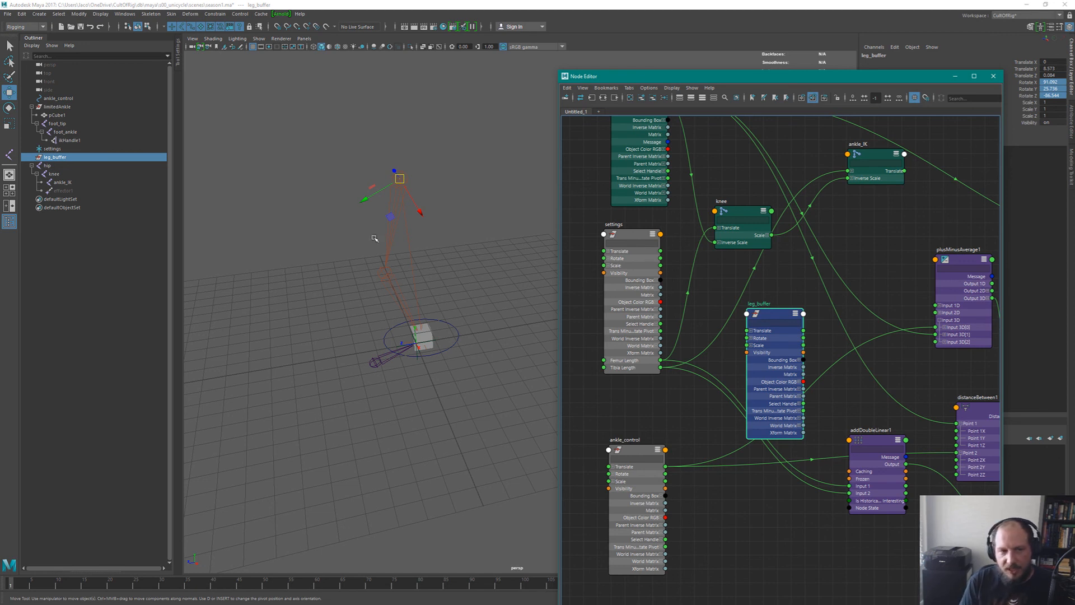
drag(375, 238, 443, 560)
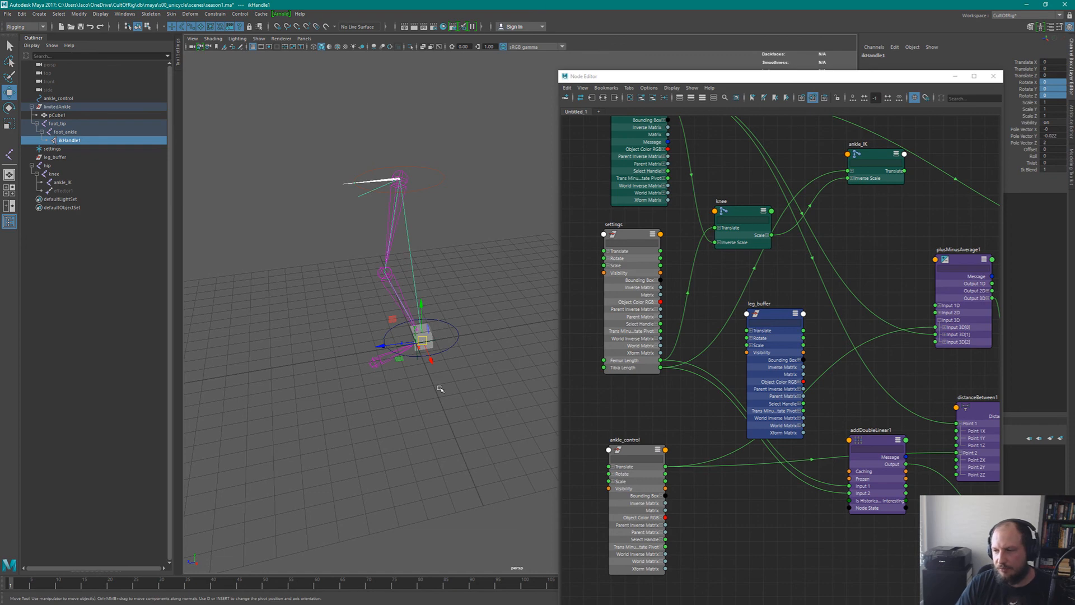
Switch to Mischief and examine the two chain diagrams, comparing where the limit sits relative to footroll, real ankle and IK.
key(alt+Tab)
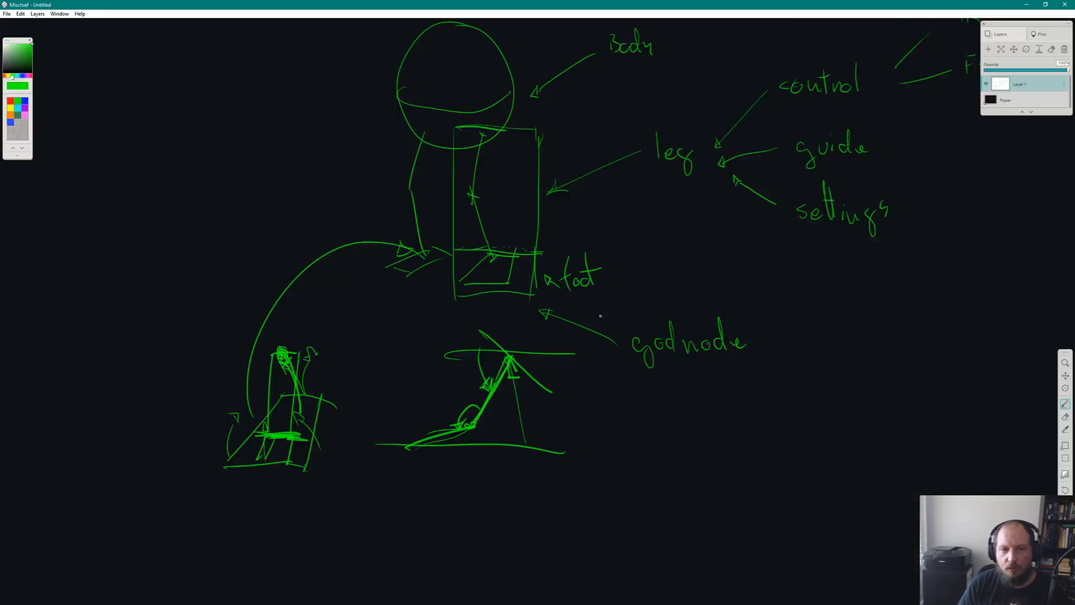
key(space)
mouse_move(778, 367)
mouse_down()
mouse_move(216, 398)
mouse_move(421, 361)
mouse_up()
drag(730, 388, 358, 404)
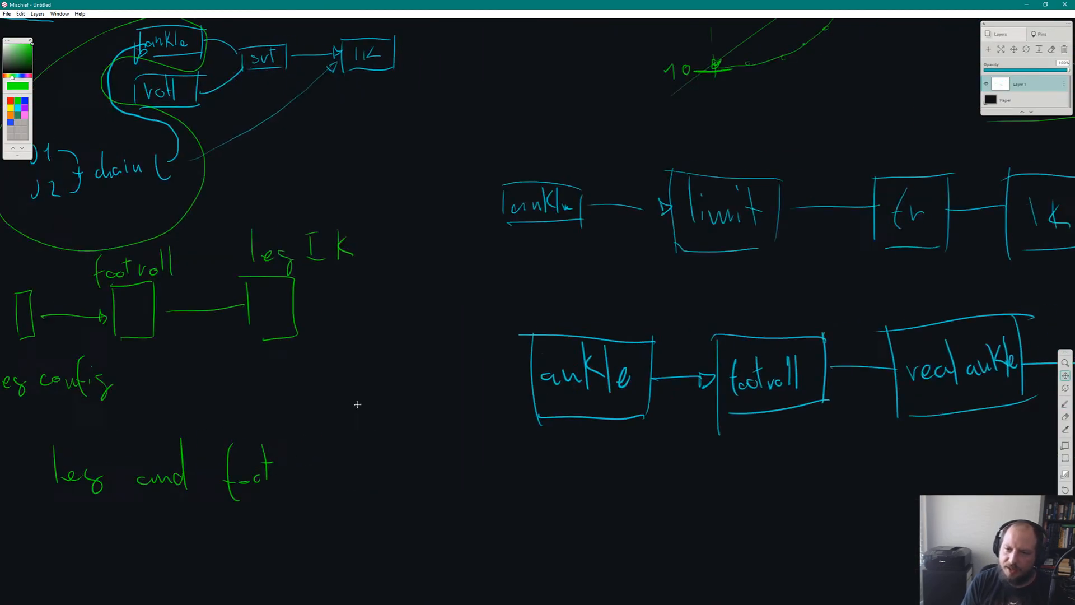
drag(749, 403, 464, 419)
mouse_move(846, 312)
mouse_down()
mouse_move(727, 314)
mouse_move(737, 305)
mouse_up()
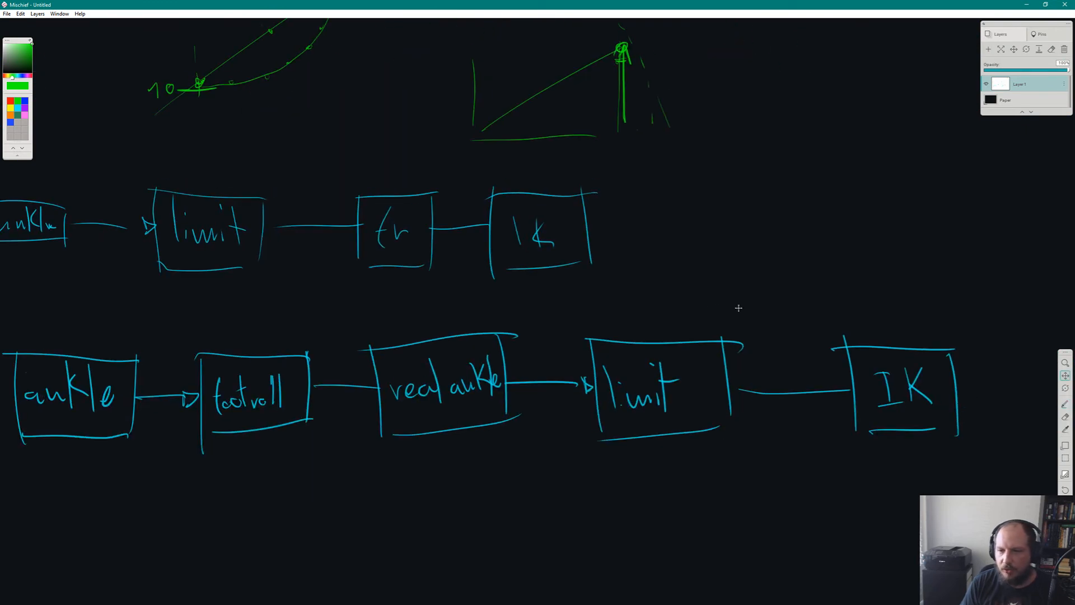
drag(614, 318, 682, 319)
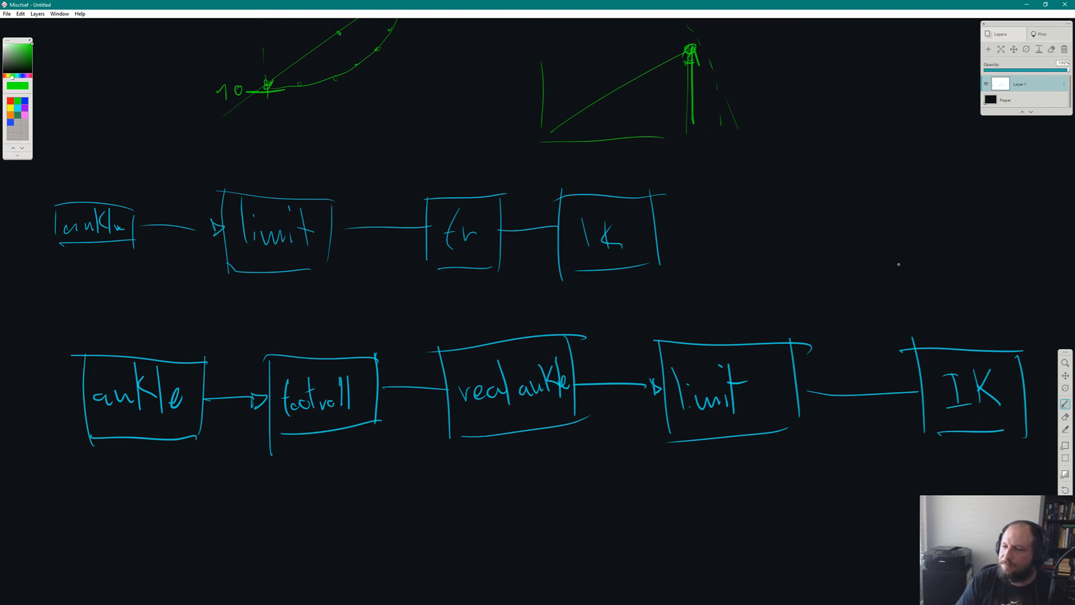
key(alt+Tab)
key(alt+Tab)
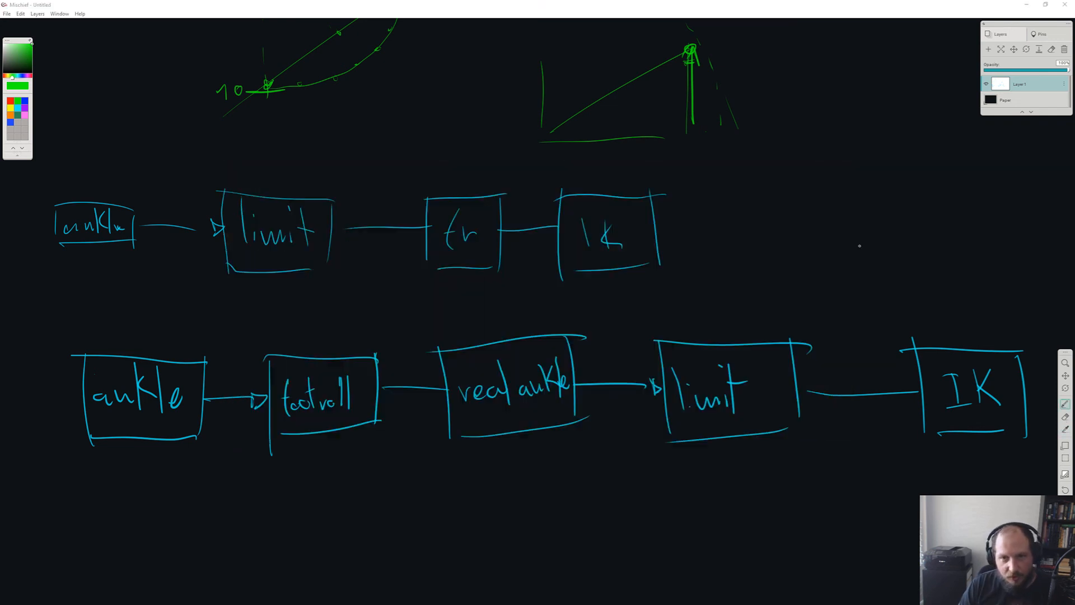
key(super+Tab)
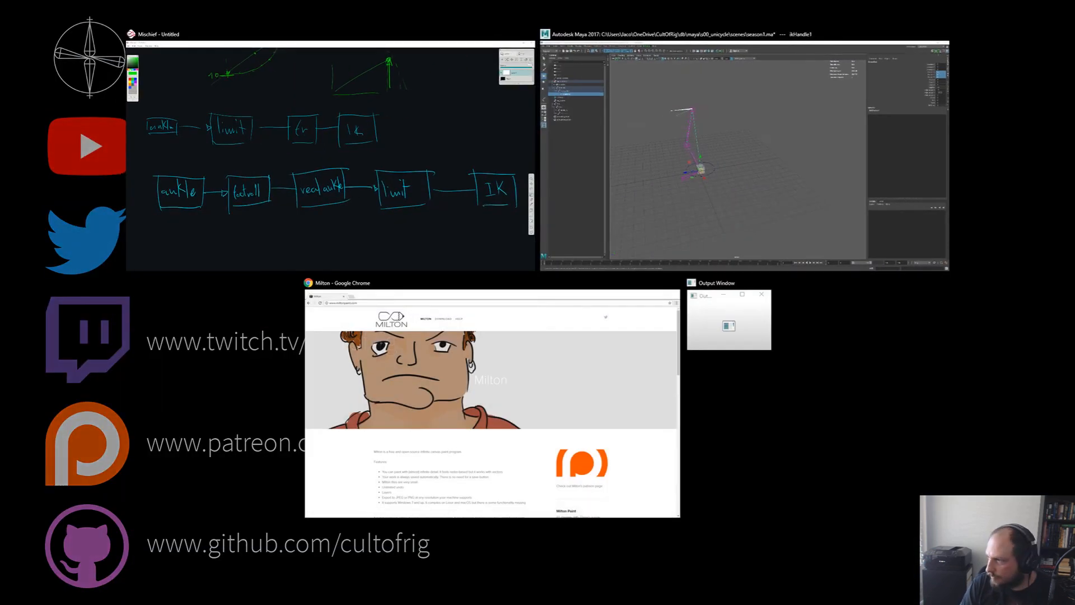
key(super+Tab)
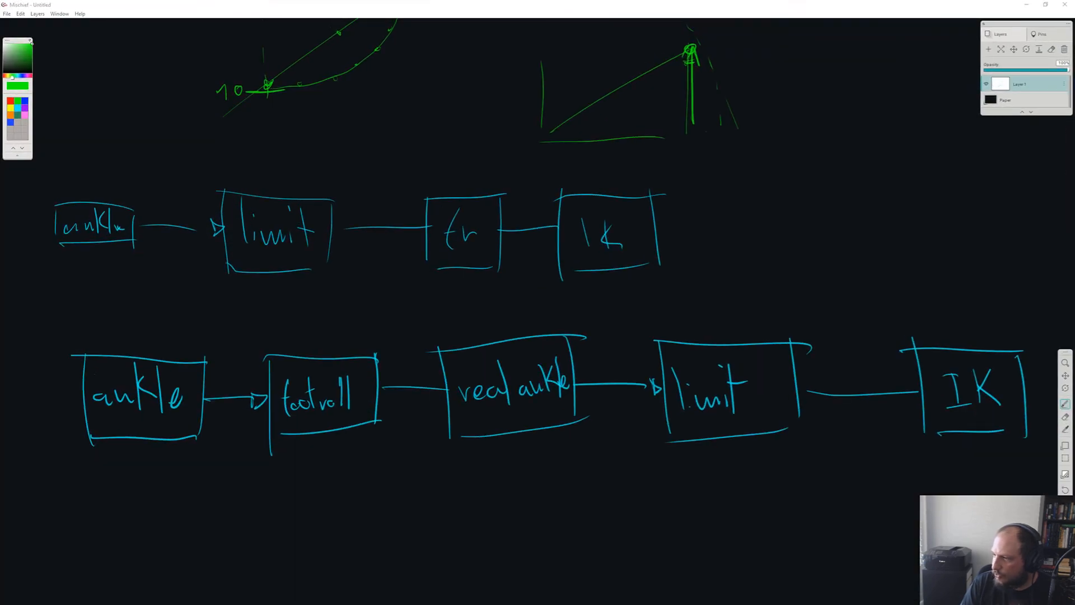